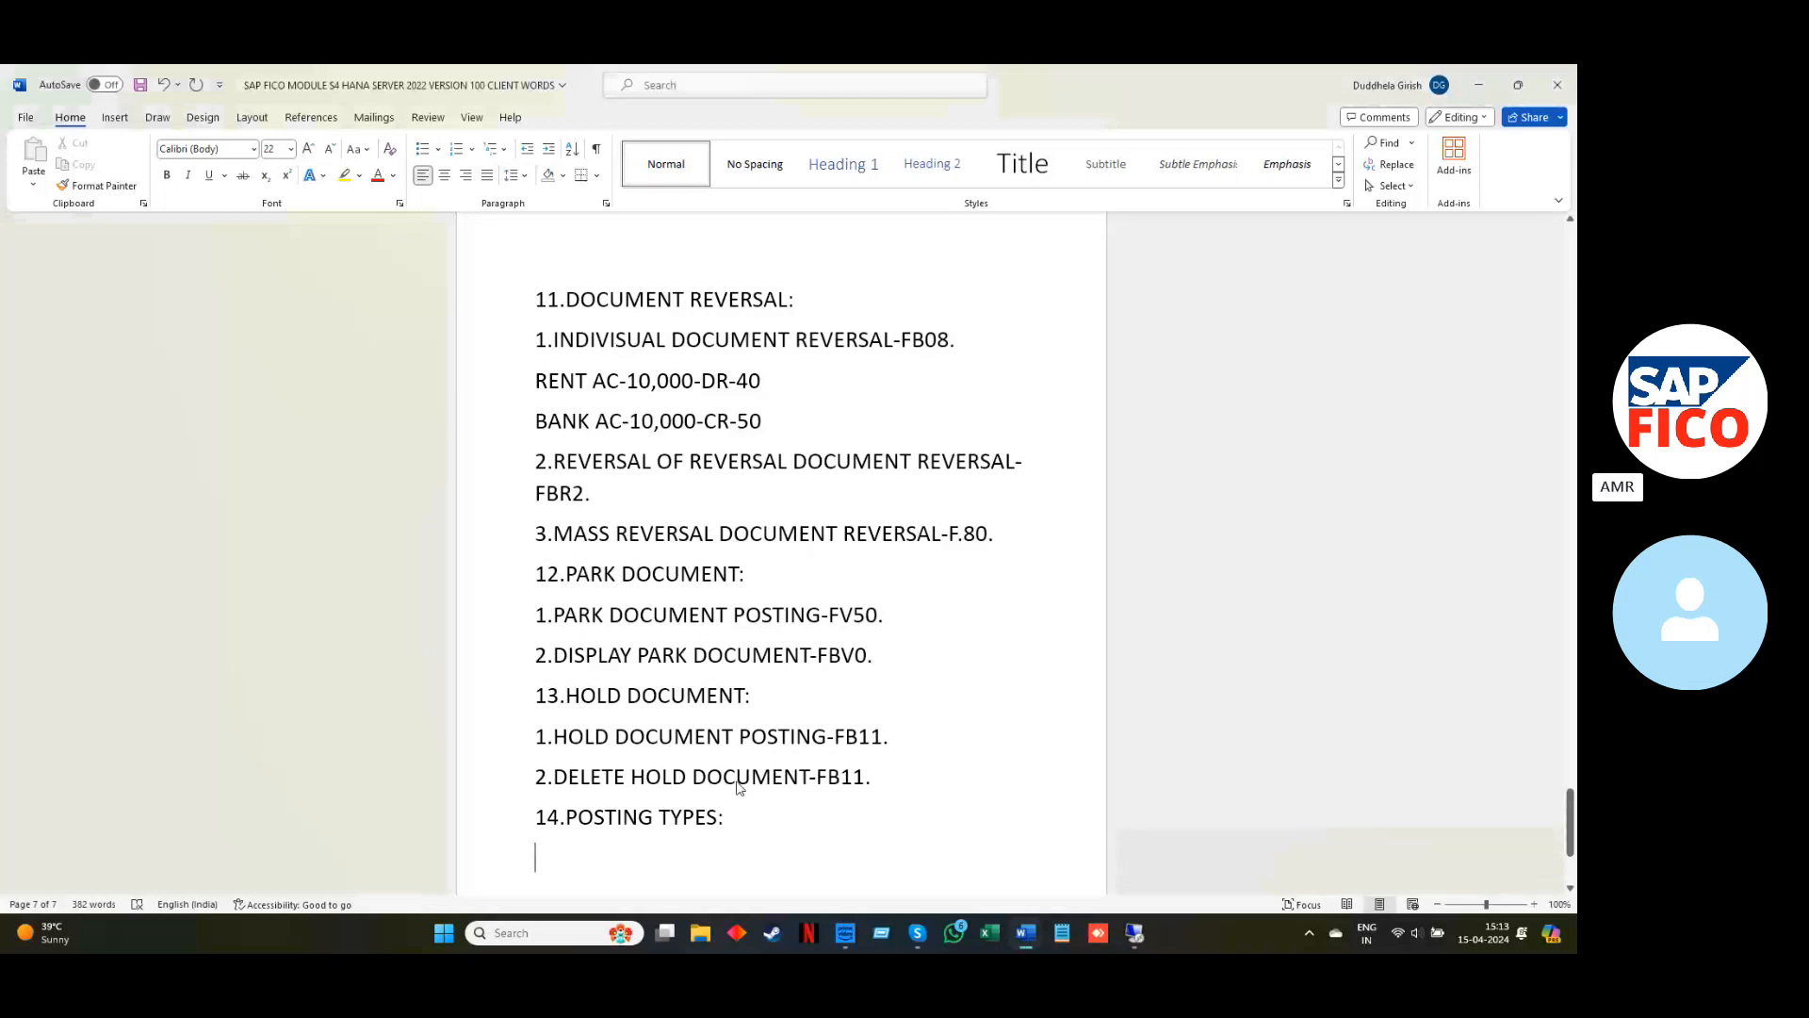
Add the line "1.POST WITH REFERRENCE" under the heading "14.POSTING TYPES:".
{"action": "type", "text": "1.POS"}
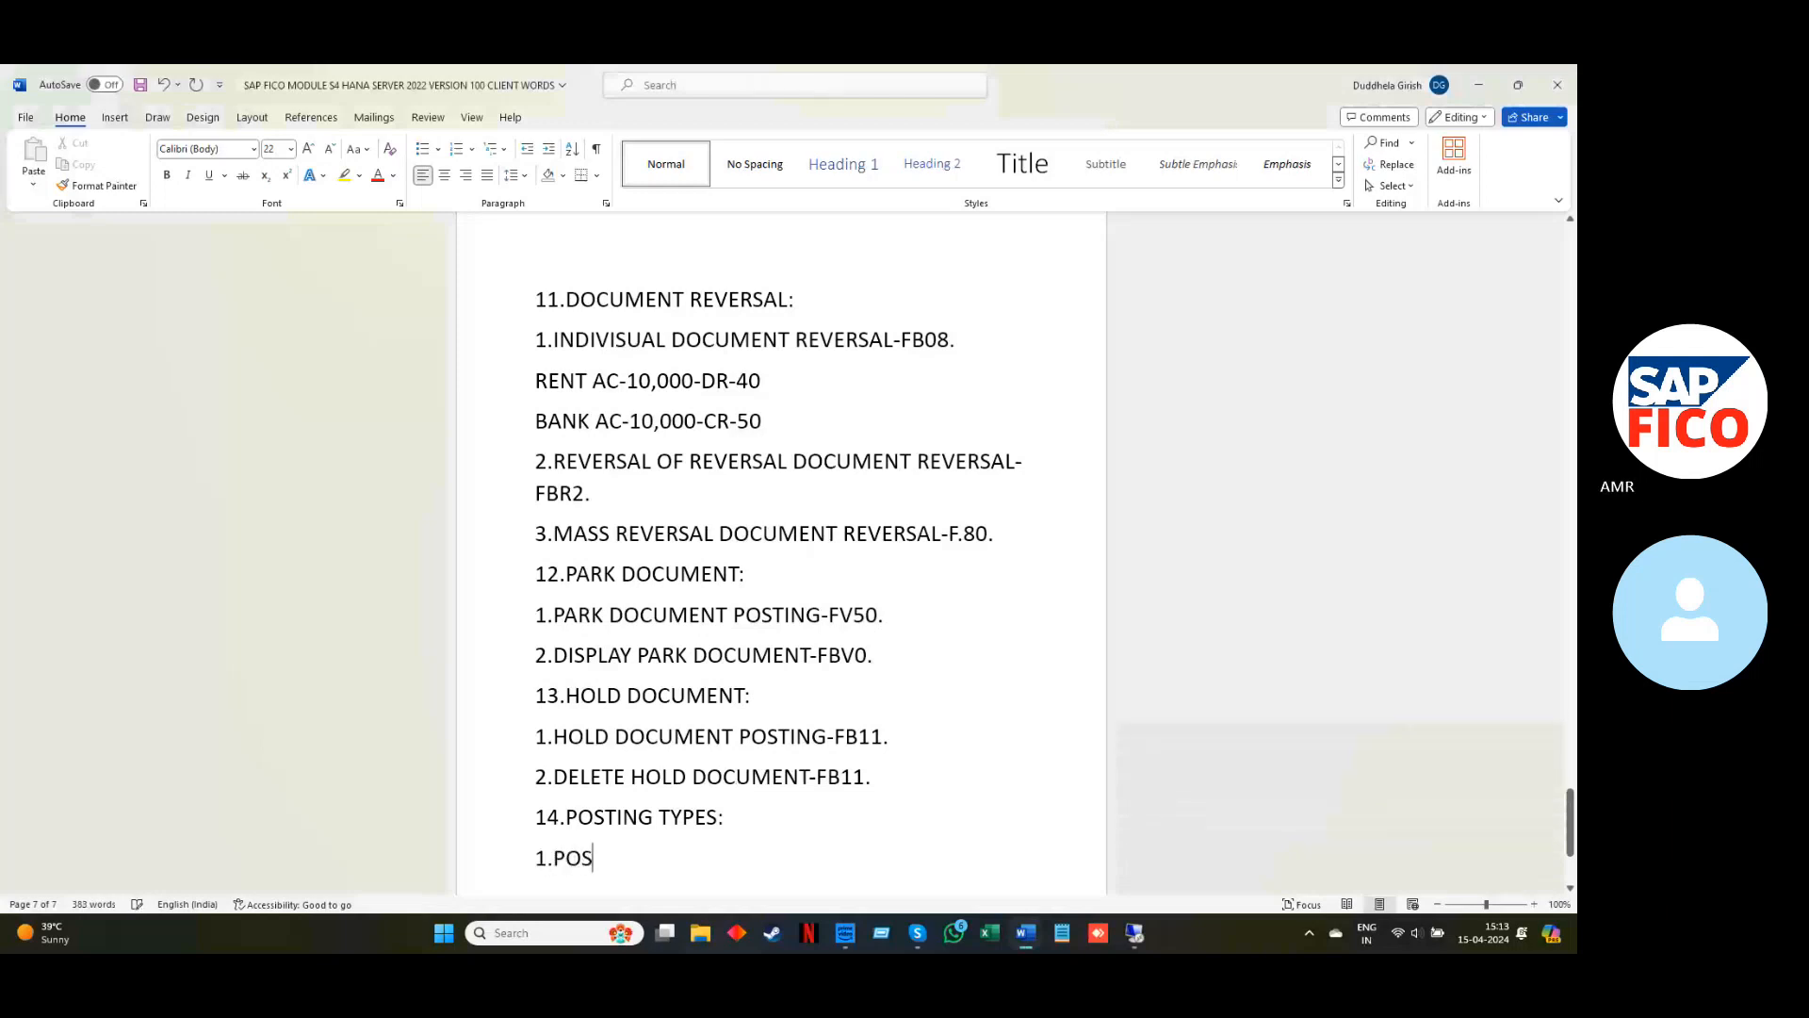
{"action": "type", "text": "T WITH"}
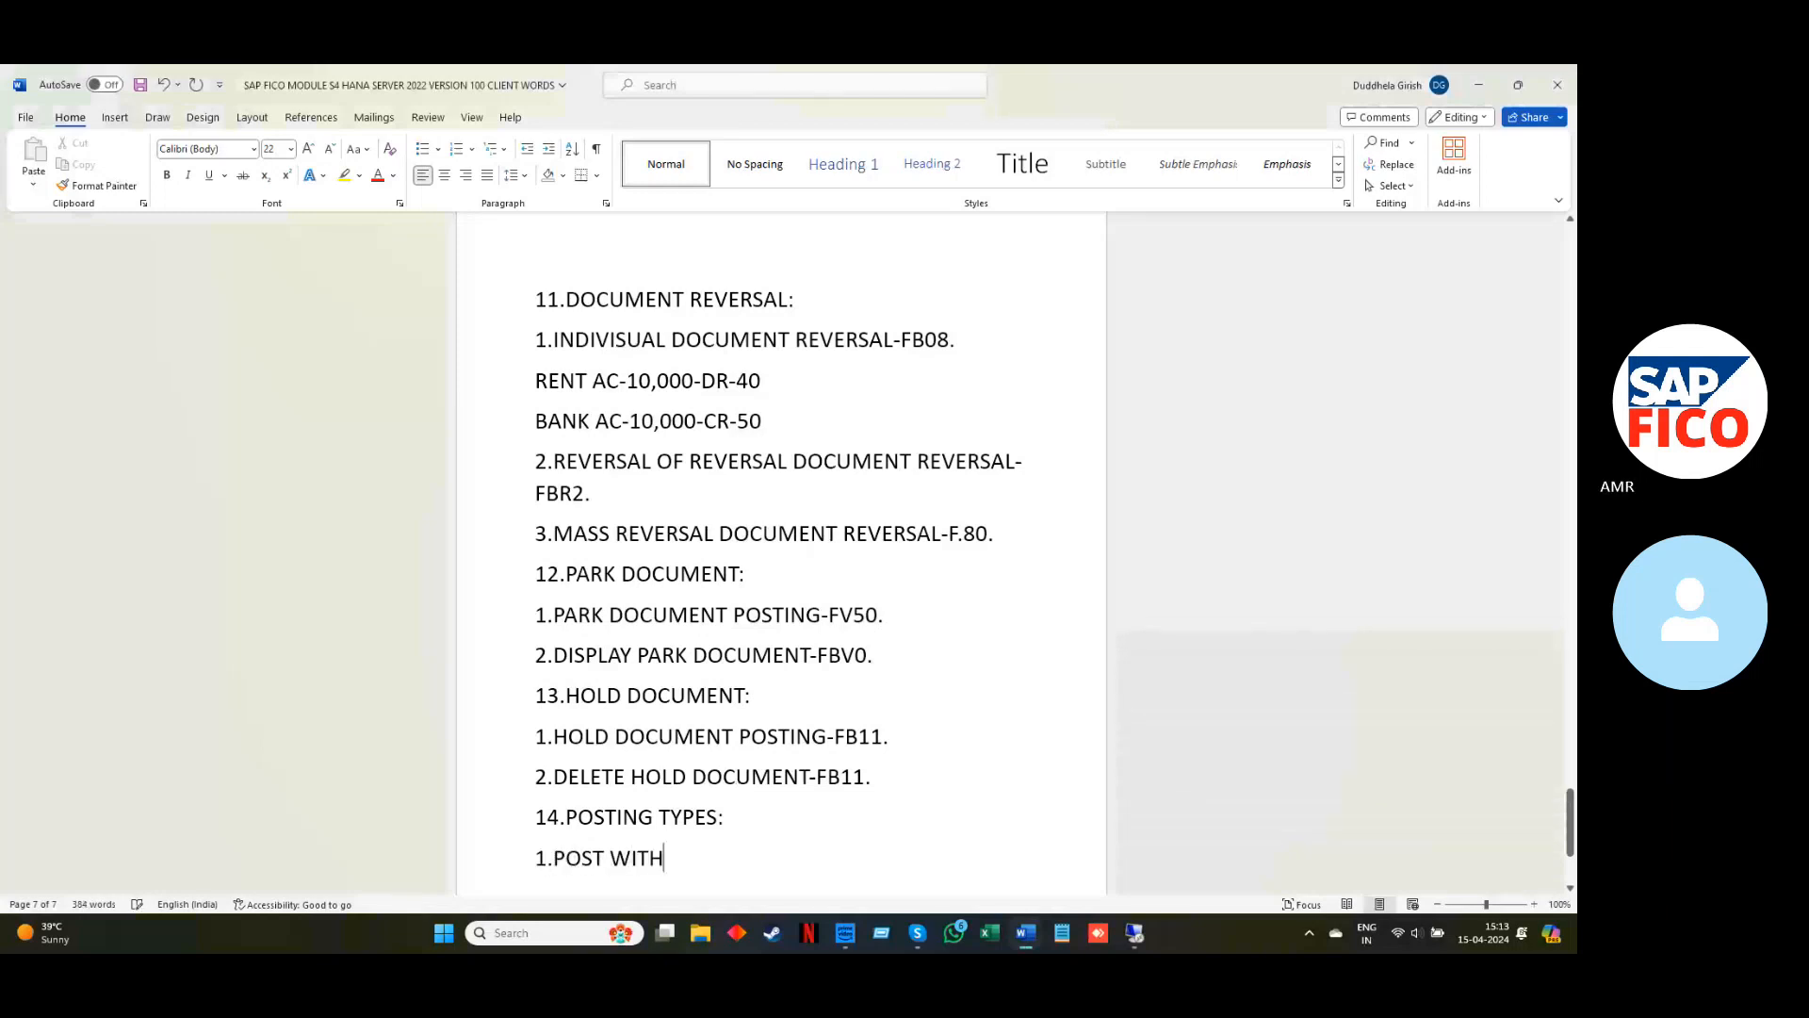
{"action": "type", "text": " REFERREN"}
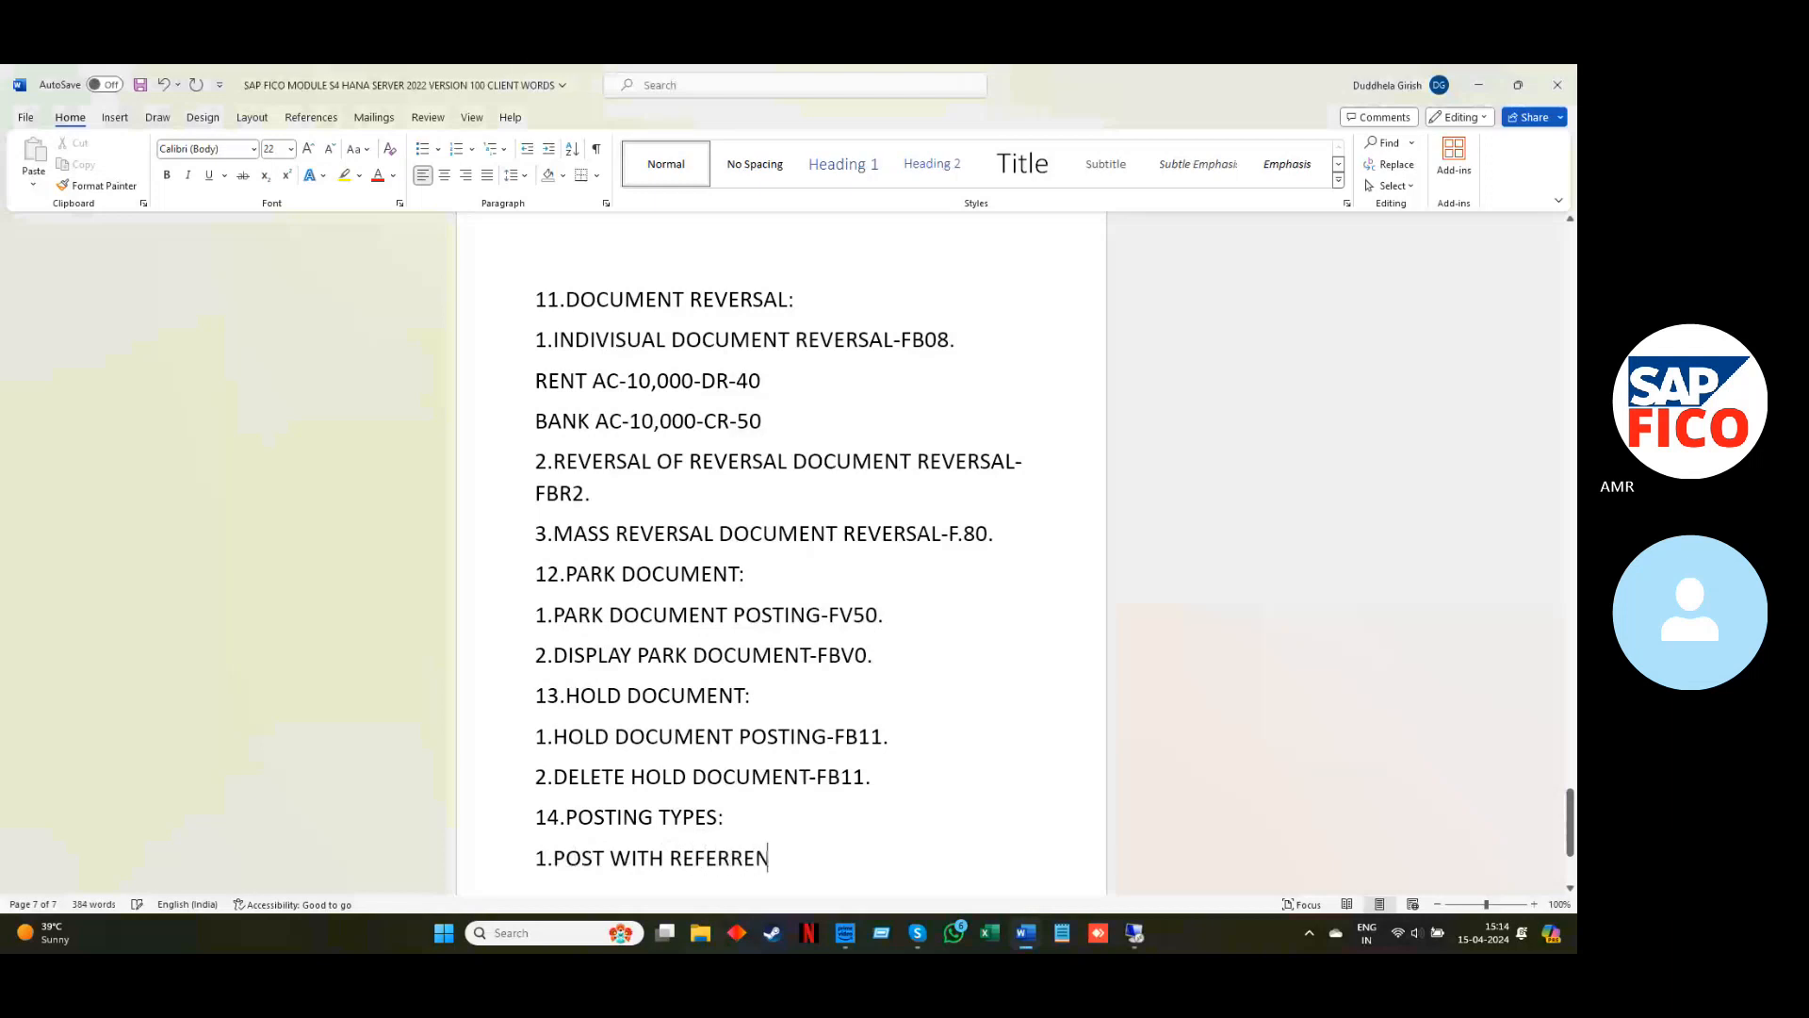
{"action": "type", "text": "CE"}
Switch to the SAP remote session and open transaction FB50 for G/L document entry.
{"action": "left_click", "coordinate": [1478, 84]}
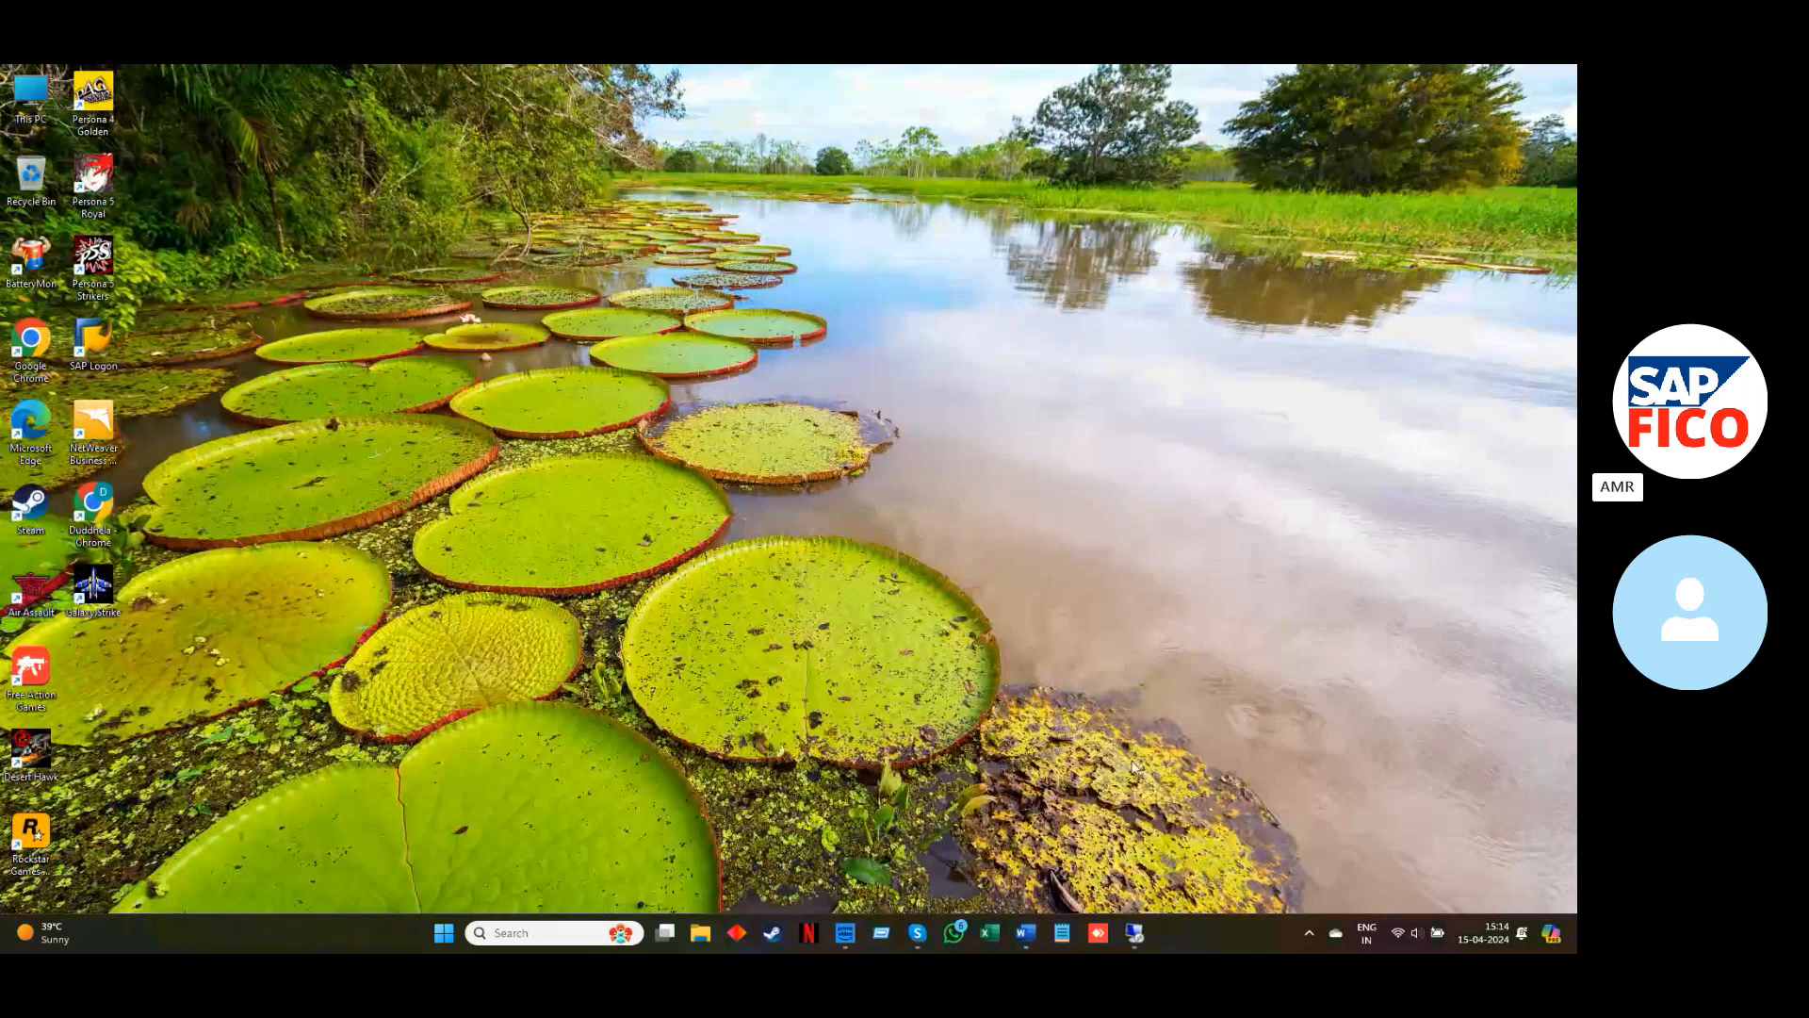
{"action": "mouse_move", "coordinate": [1135, 933]}
{"action": "left_click", "coordinate": [1076, 797]}
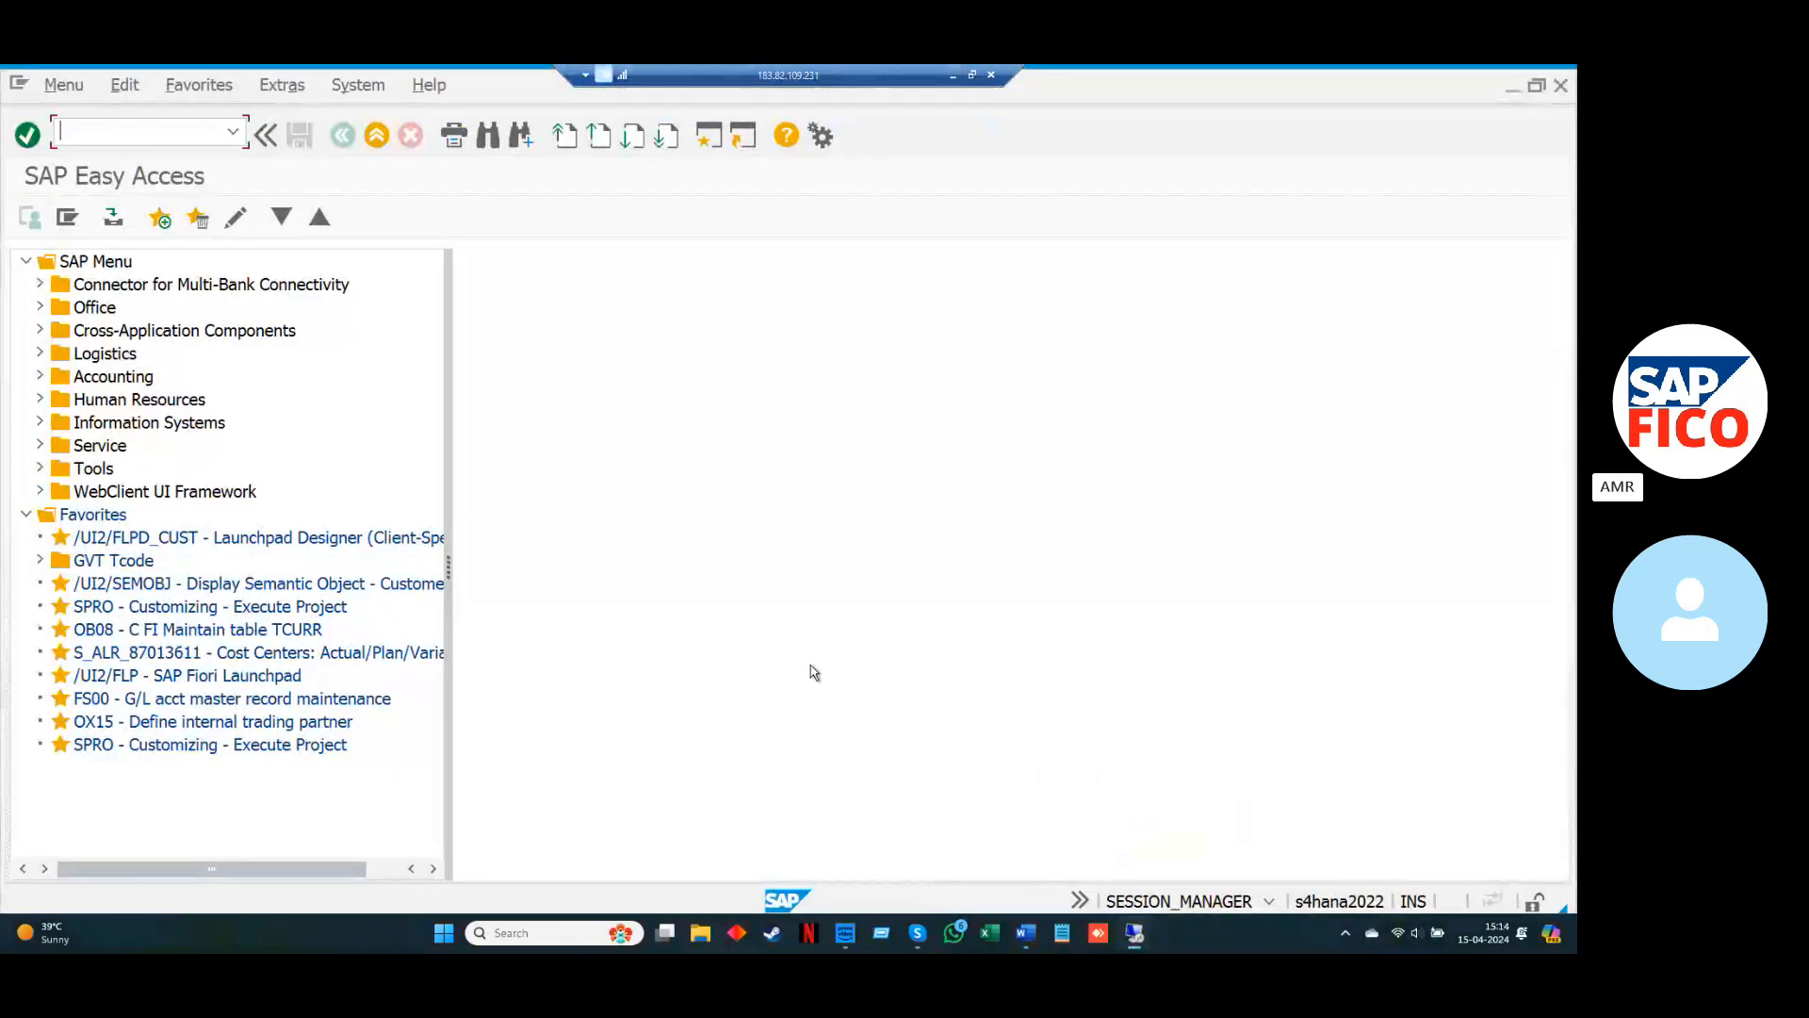
{"action": "type", "text": "FB50"}
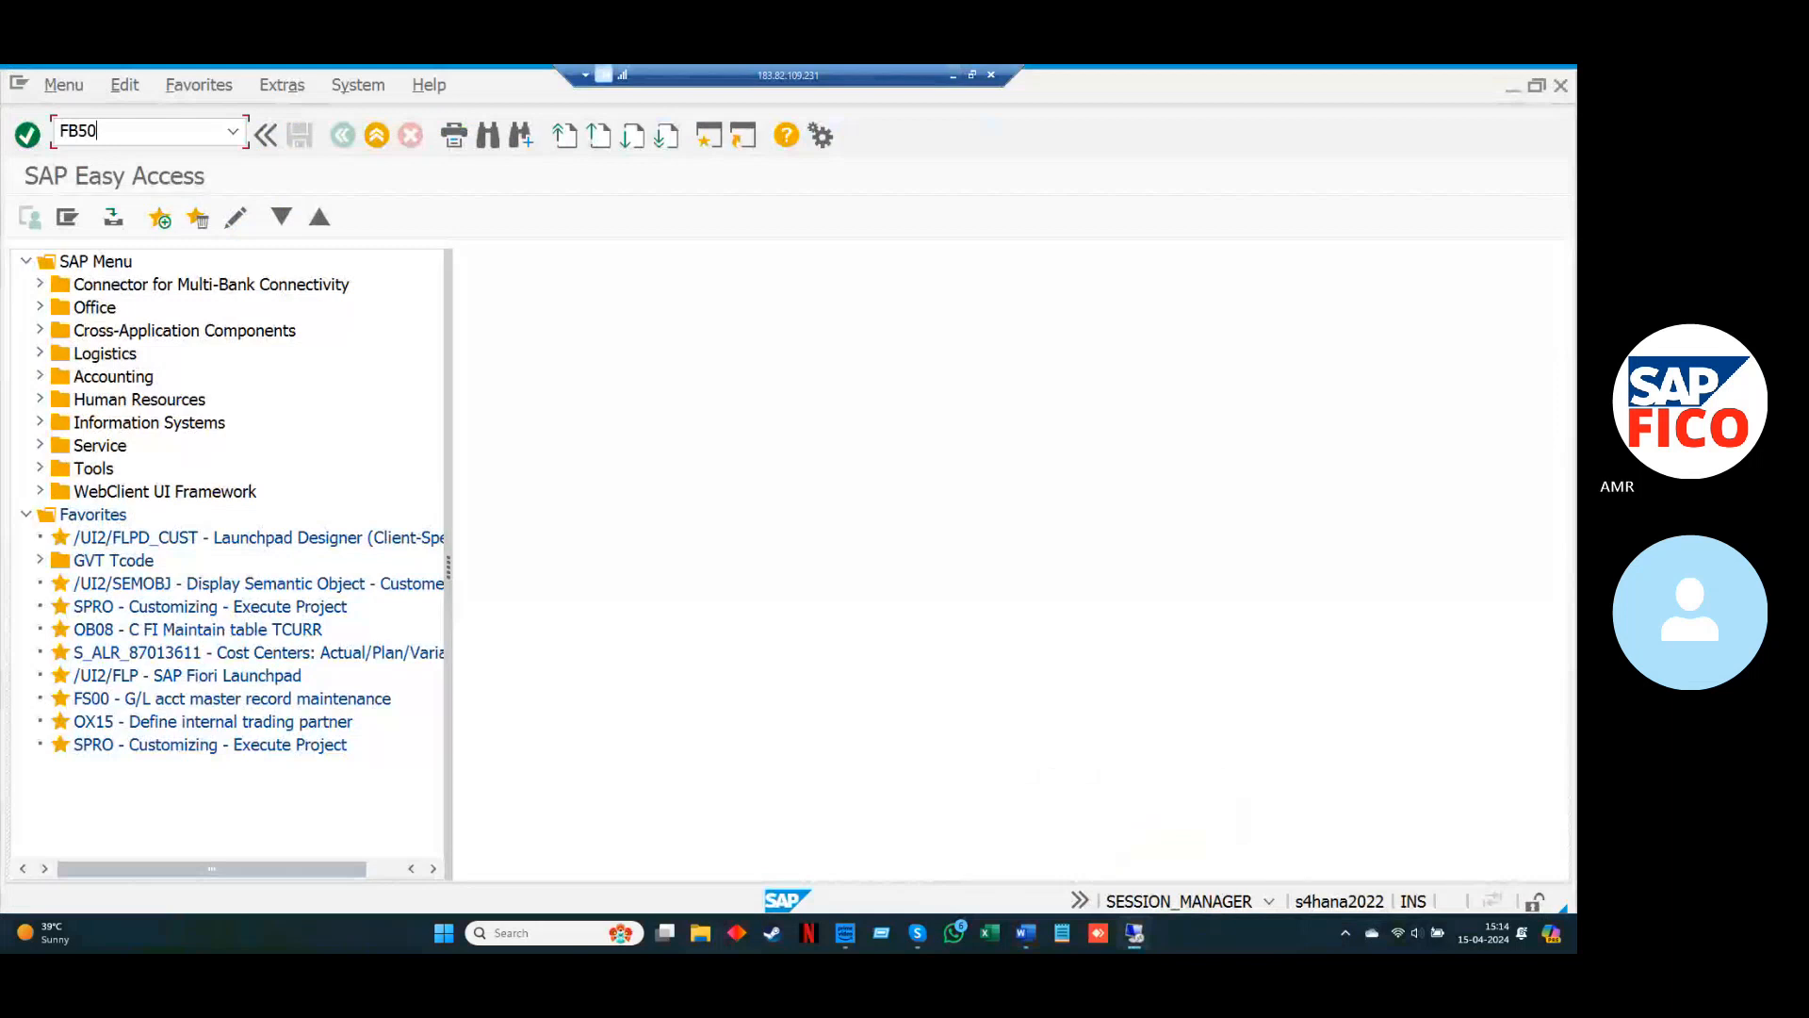
{"action": "key", "text": "Return"}
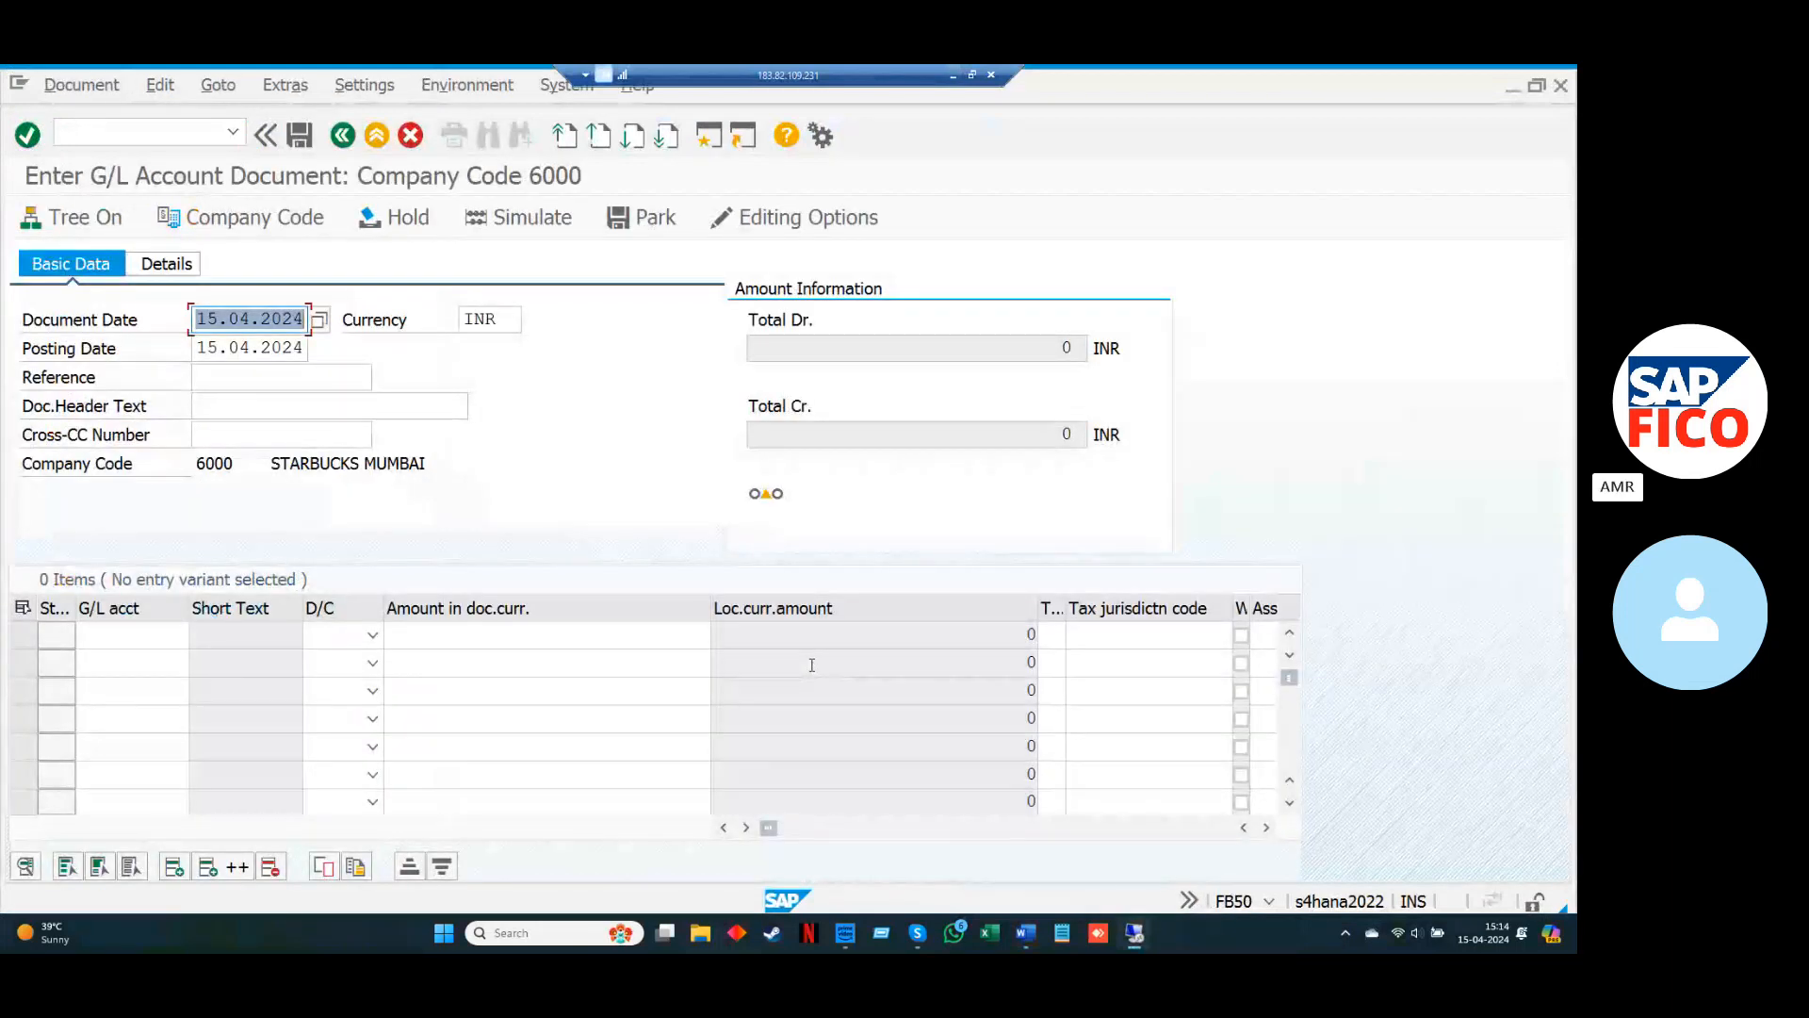
Change the company code of the G/L document to AMAR (AMAR FOODS, Hyderabad).
{"action": "left_click", "coordinate": [300, 218]}
{"action": "type", "text": "AM"}
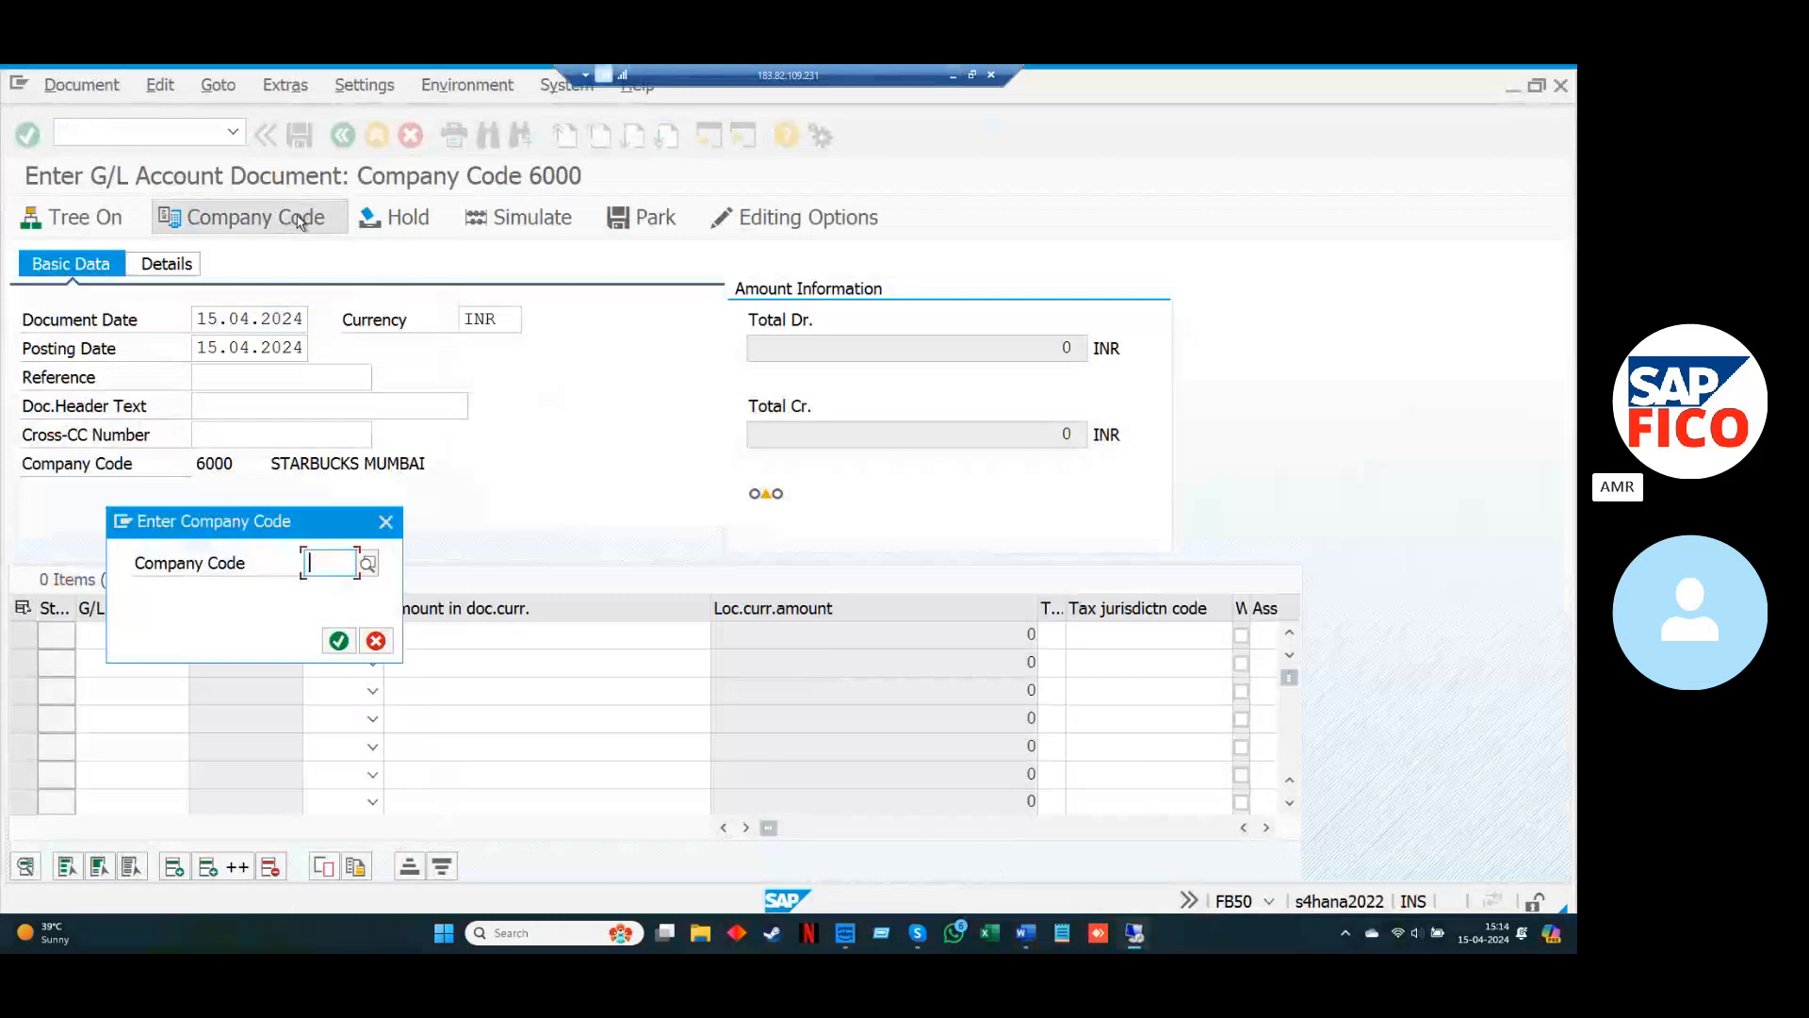
{"action": "key", "text": "Down"}
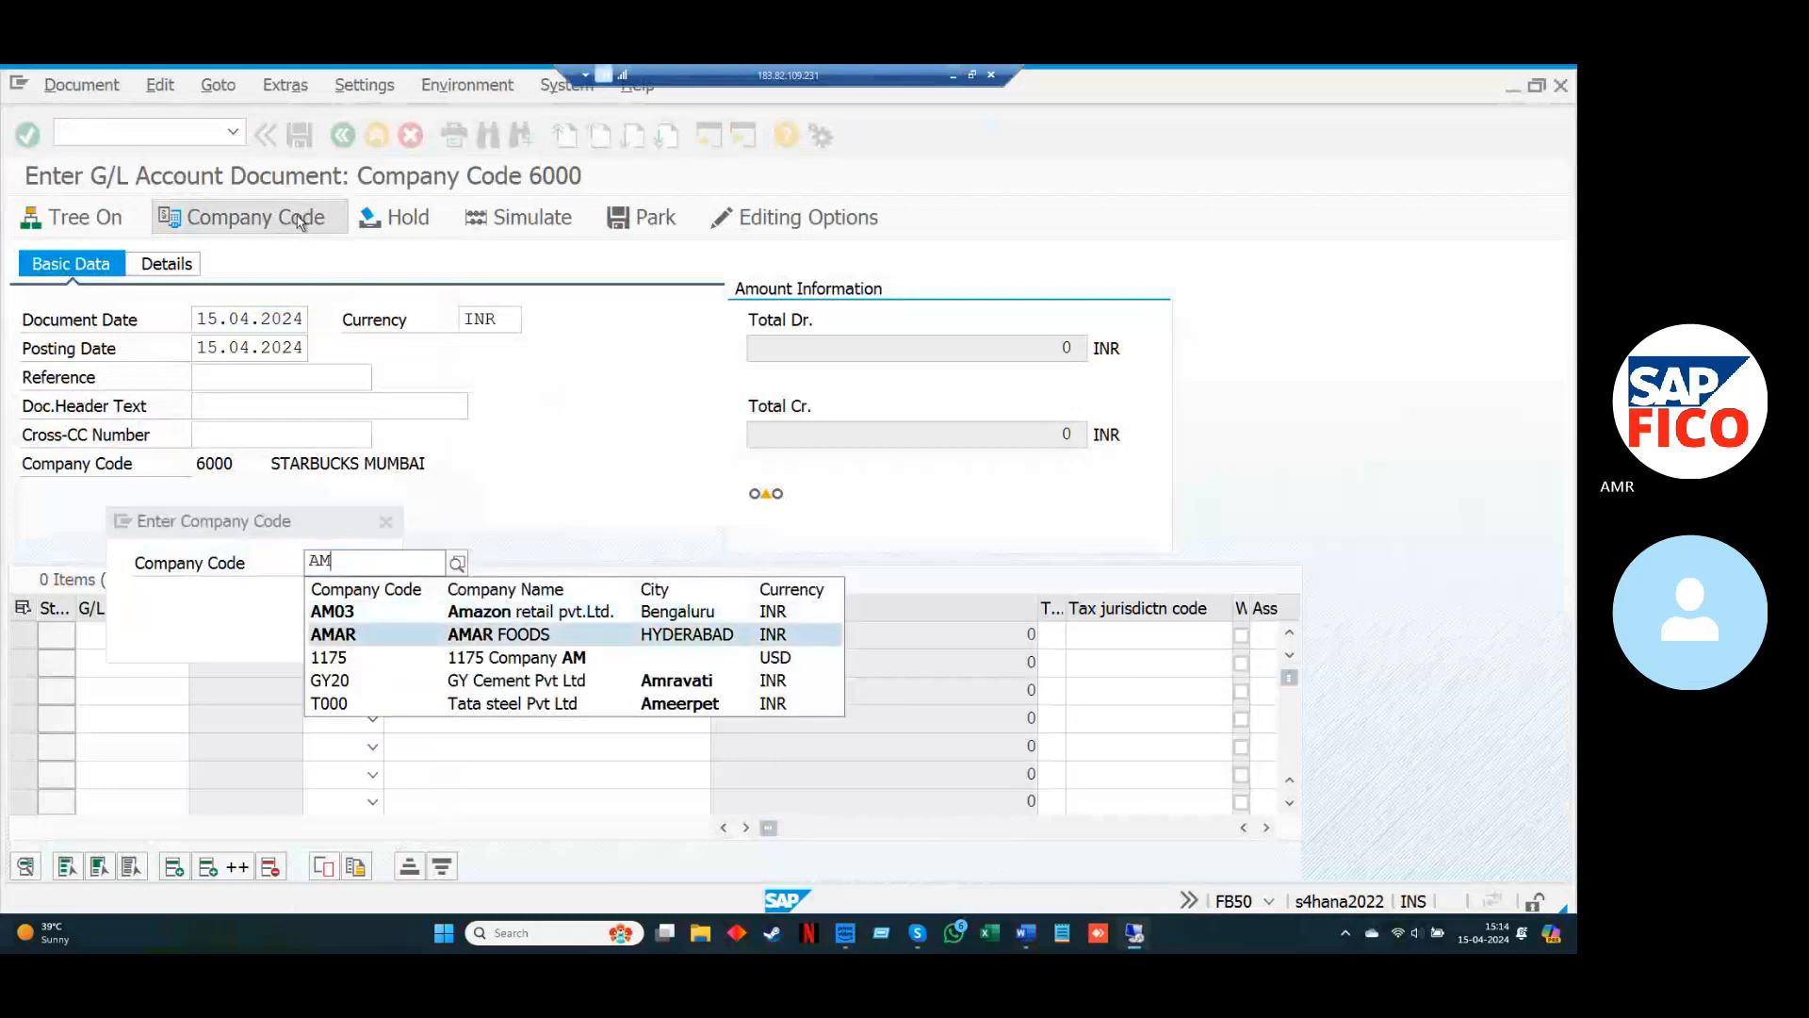
{"action": "key", "text": "Return"}
{"action": "key", "text": "Return"}
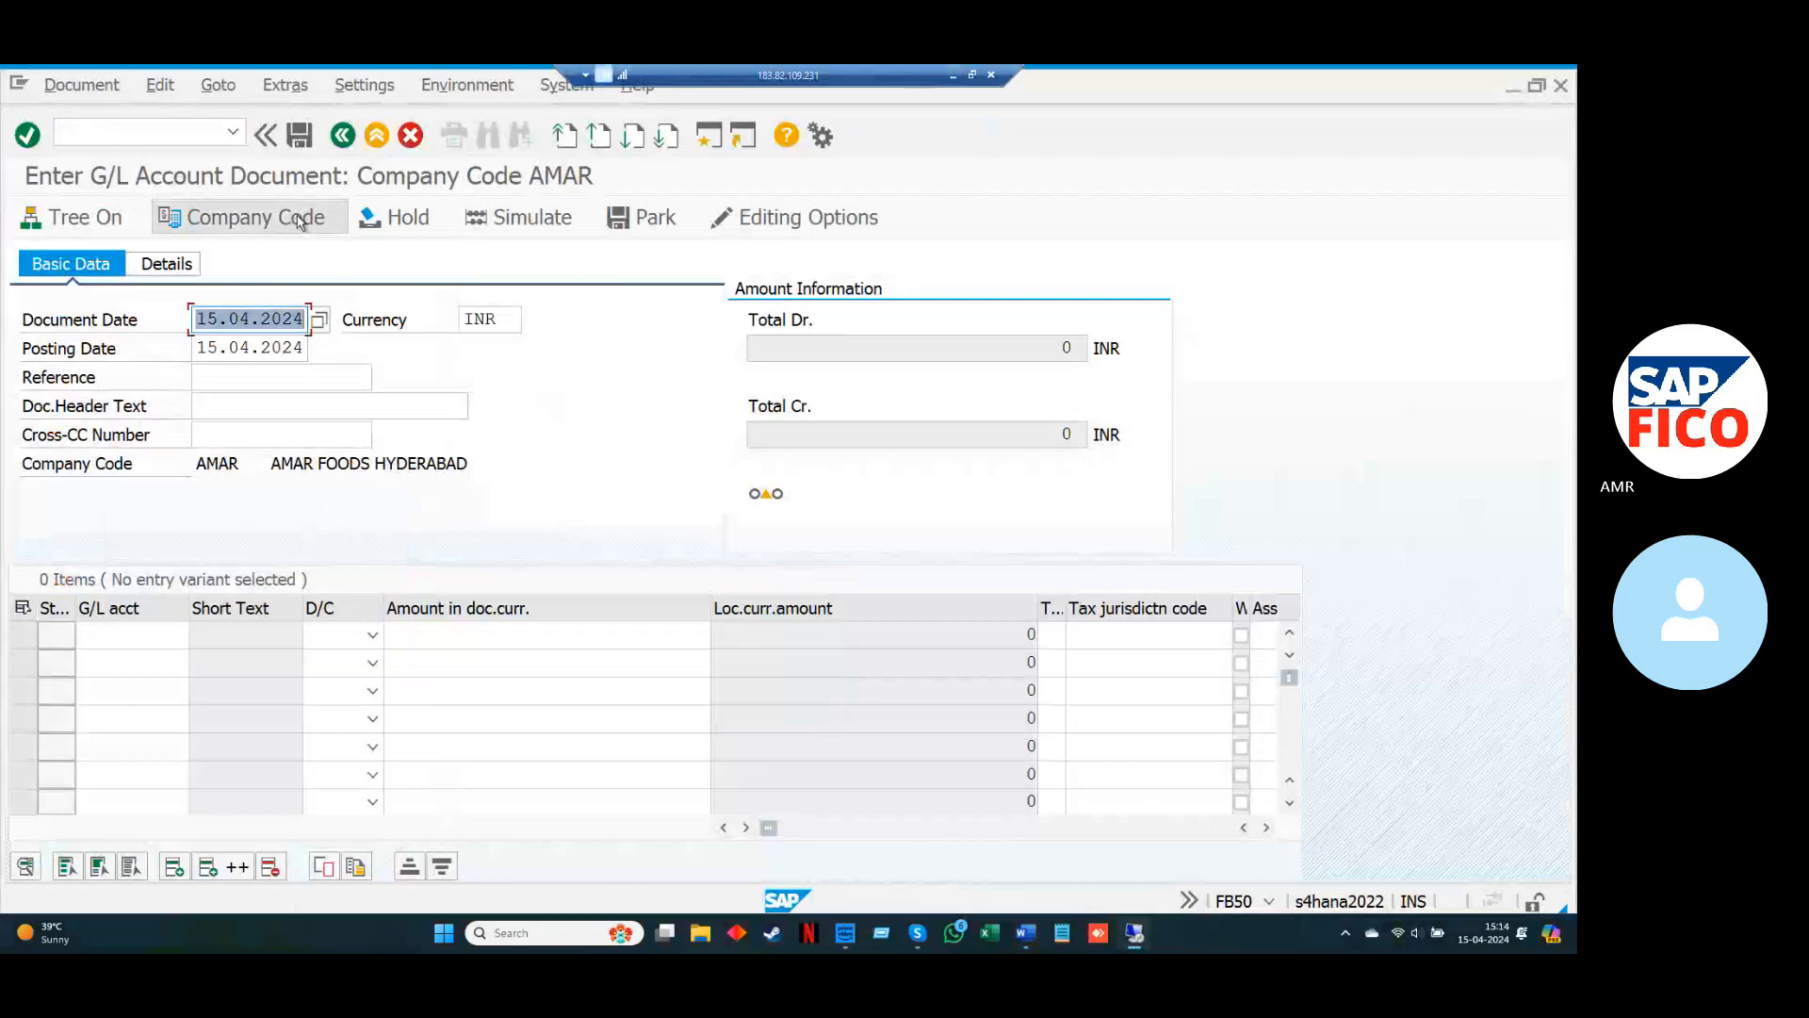
Enter G/L account 440001 in the first line item and 250001 in the second.
{"action": "left_click", "coordinate": [162, 638]}
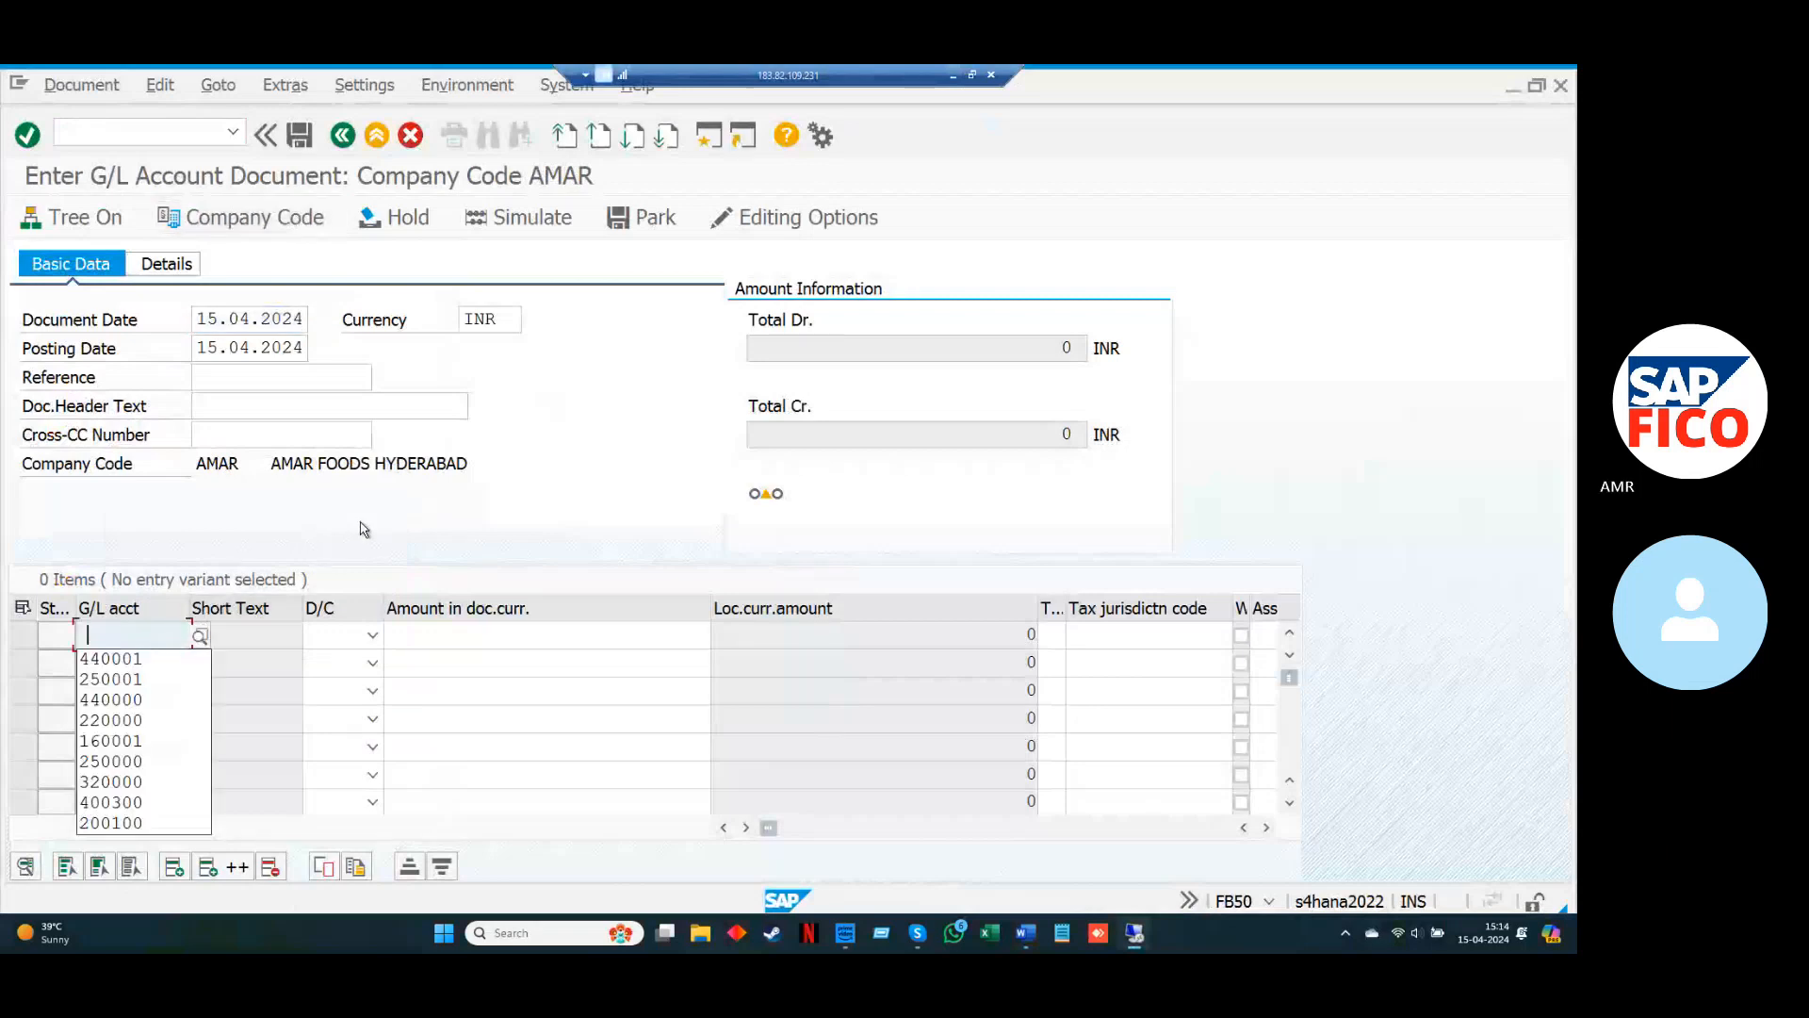
{"action": "key", "text": "Down"}
{"action": "key", "text": "Return"}
{"action": "key", "text": "Down"}
{"action": "key", "text": "Down"}
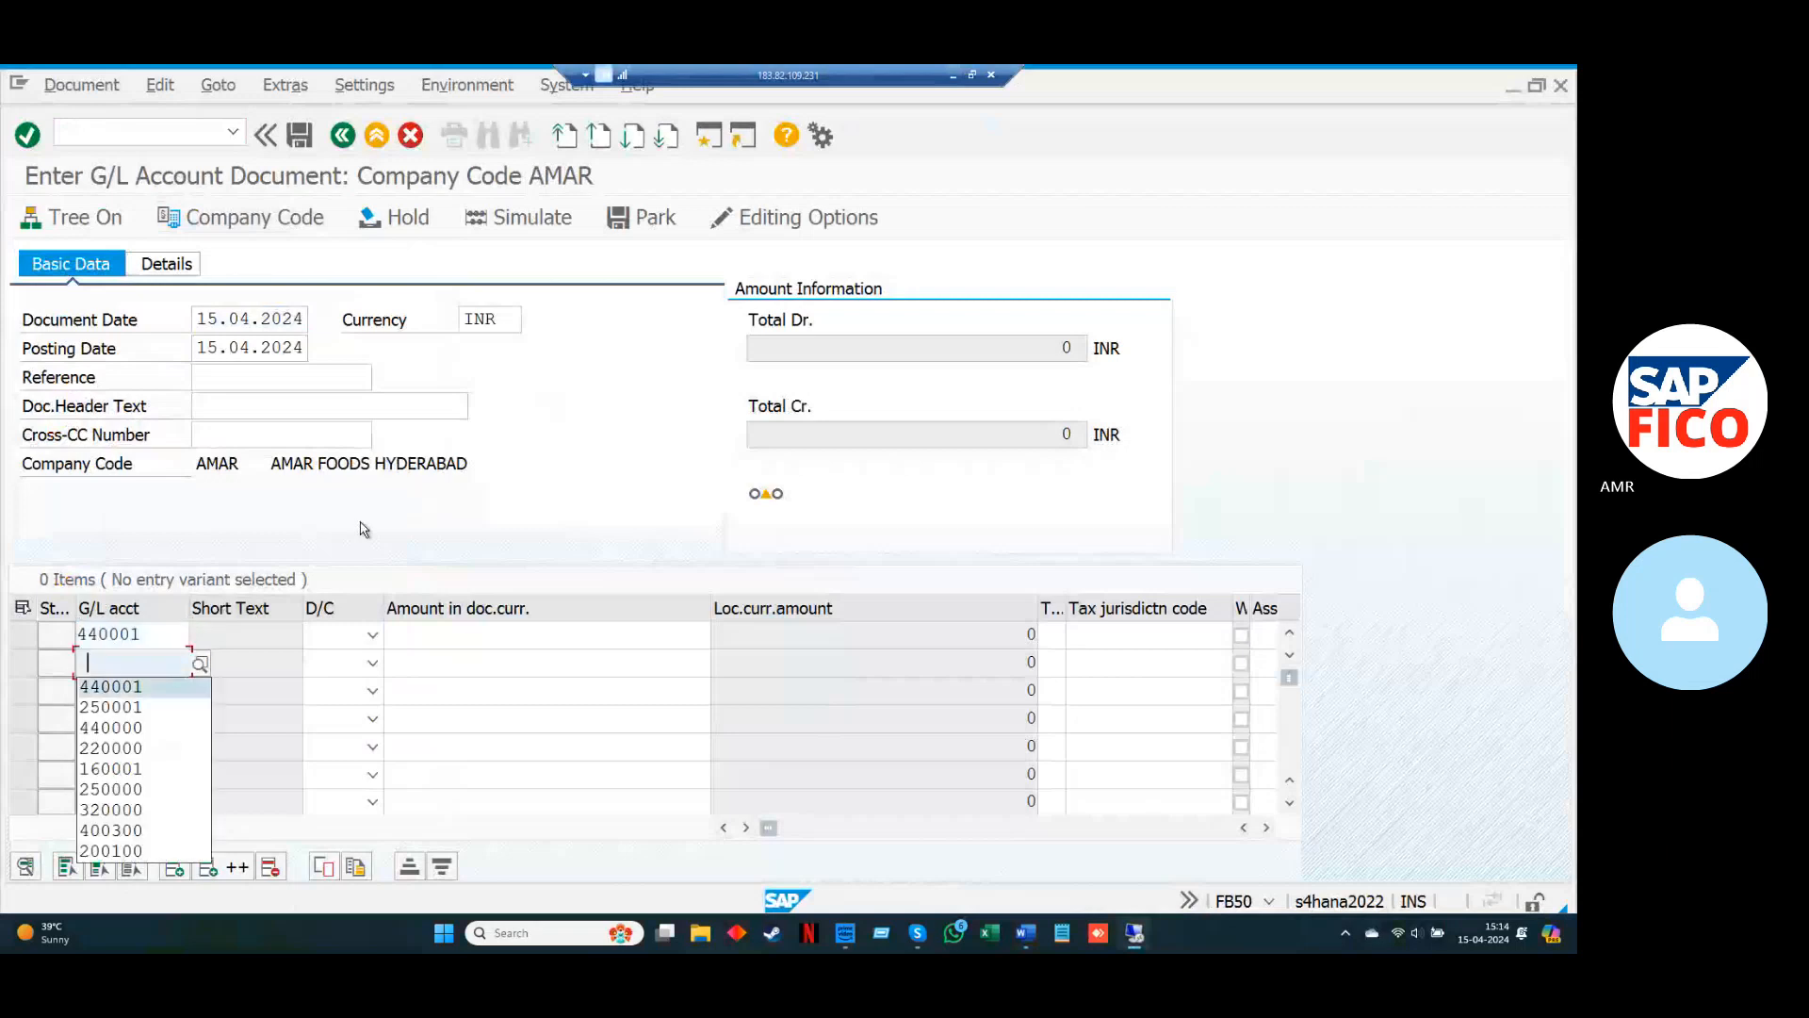
{"action": "key", "text": "Down"}
{"action": "key", "text": "Return"}
{"action": "key", "text": "Return"}
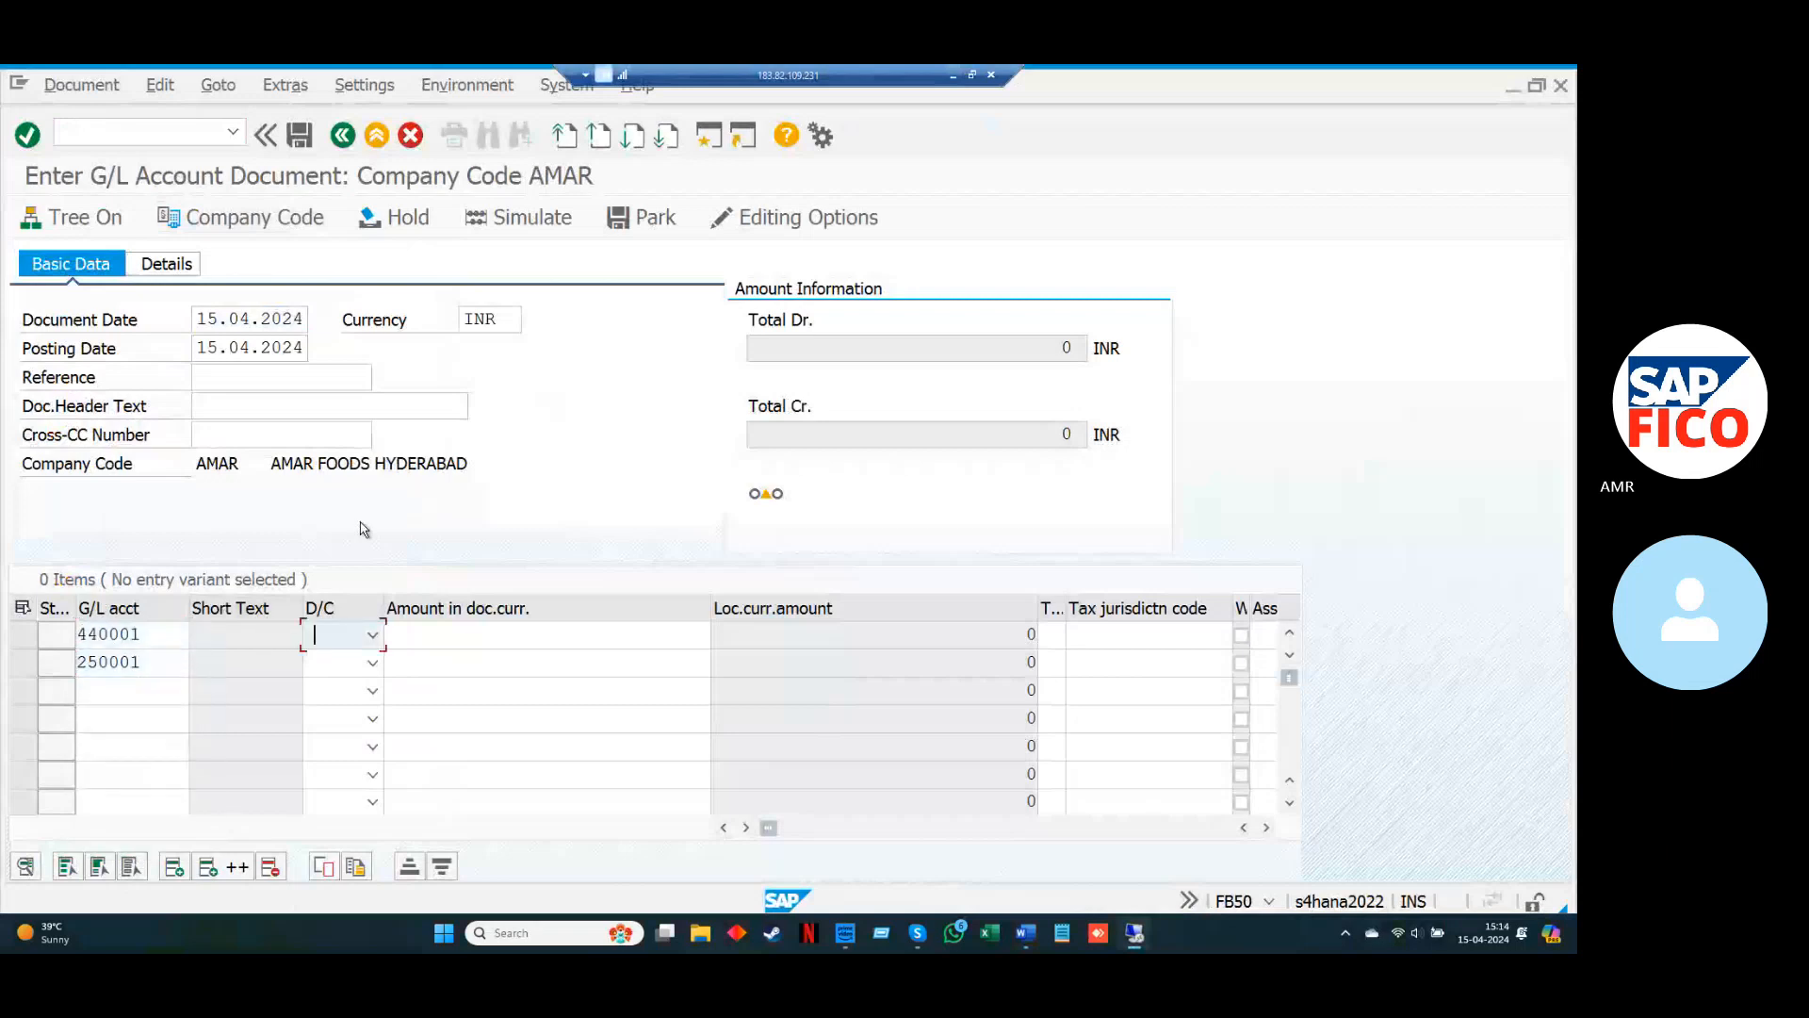
Make the first line item a debit and the second a credit, each with an amount of 10000.
{"action": "key", "text": "s"}
{"action": "key", "text": "Down"}
{"action": "key", "text": "h"}
{"action": "key", "text": "Return"}
{"action": "key", "text": "Tab"}
{"action": "type", "text": "10000"}
{"action": "key", "text": "Down"}
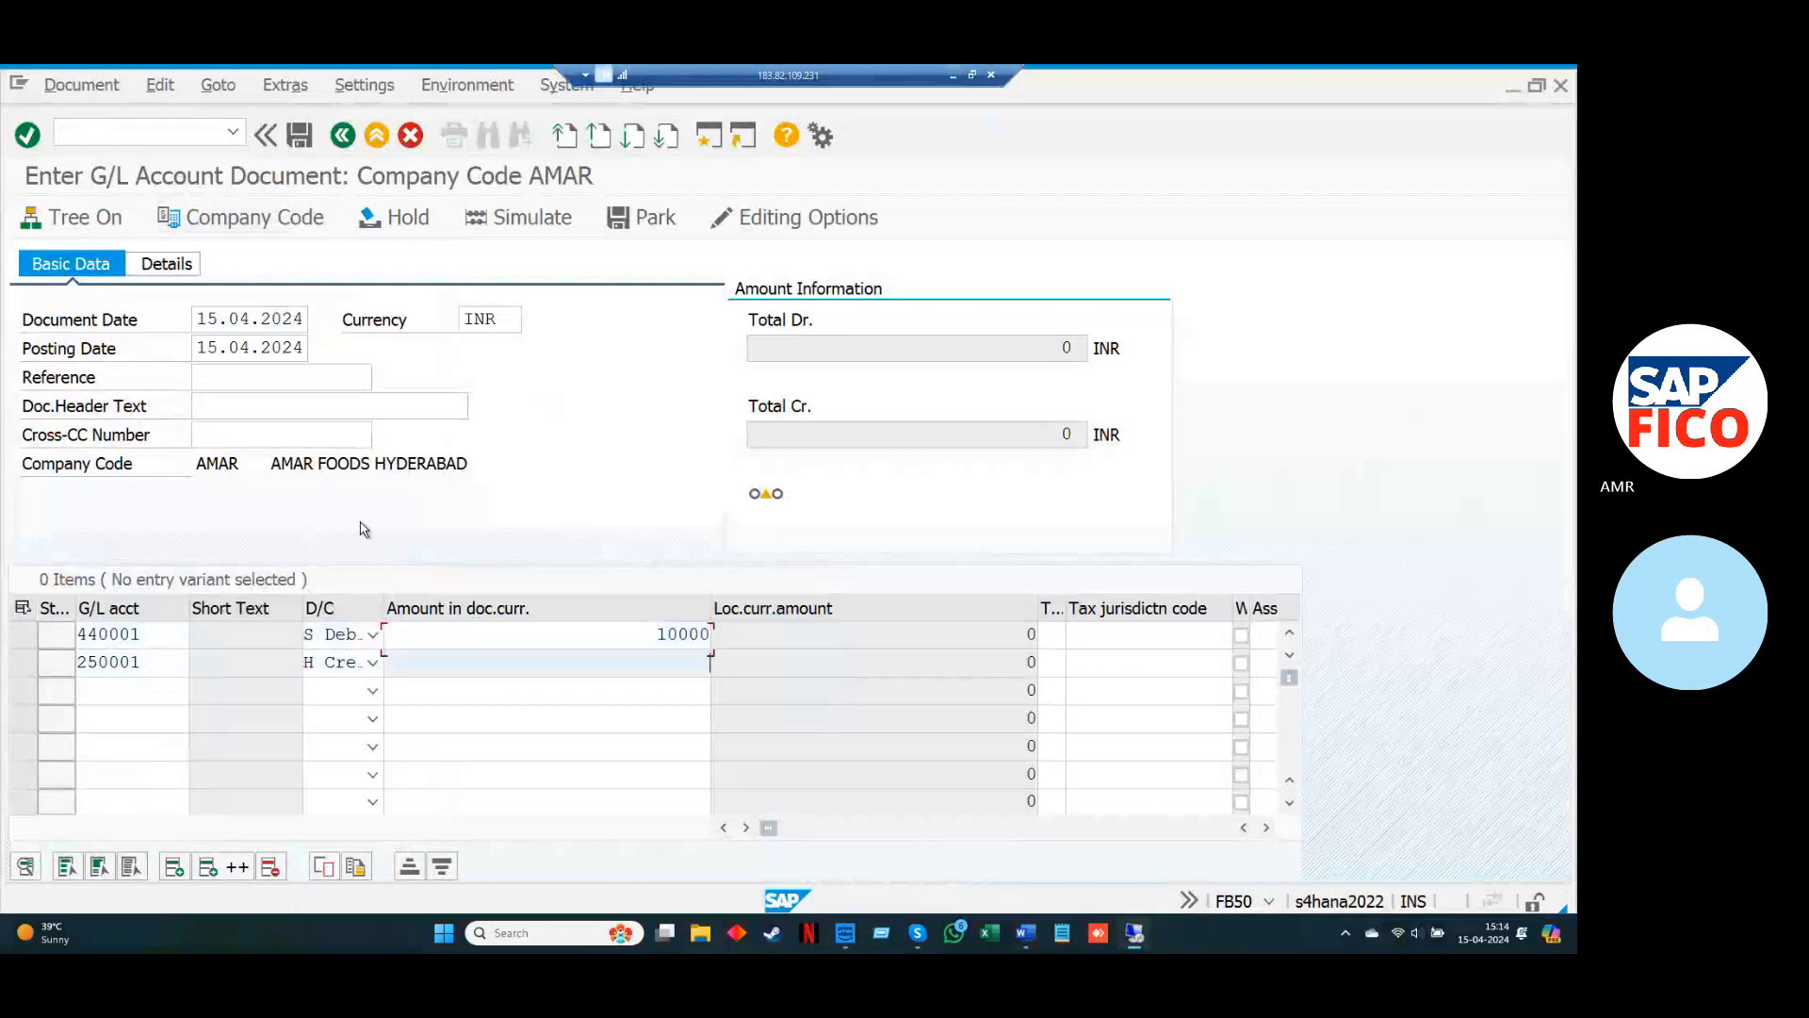
{"action": "key", "text": "Down"}
{"action": "key", "text": "Return"}
{"action": "key", "text": "Up"}
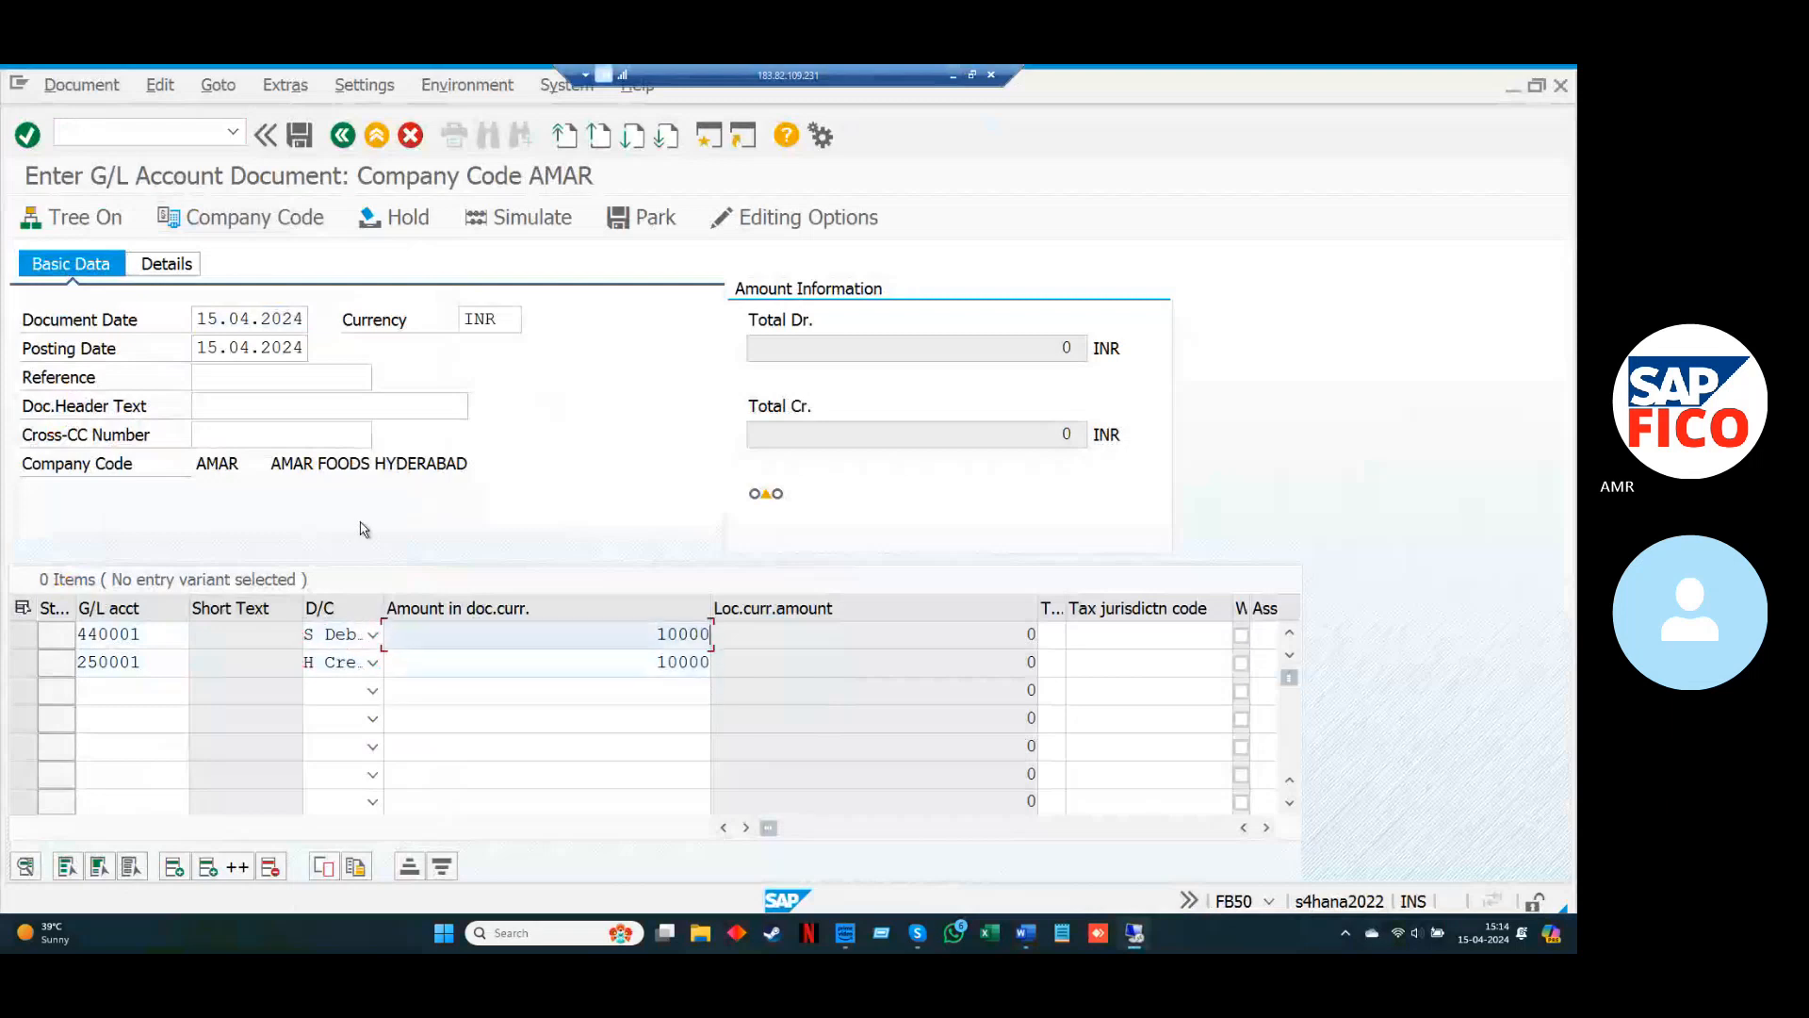
Assign cost center IAFC to the 440001 rent line item.
{"action": "key", "text": "Tab"}
{"action": "key", "text": "Tab"}
{"action": "key", "text": "Tab"}
{"action": "key", "text": "Tab"}
{"action": "key", "text": "Tab"}
{"action": "key", "text": "Tab"}
{"action": "key", "text": "Tab"}
{"action": "key", "text": "Tab"}
{"action": "key", "text": "Tab"}
{"action": "key", "text": "Tab"}
{"action": "key", "text": "Tab"}
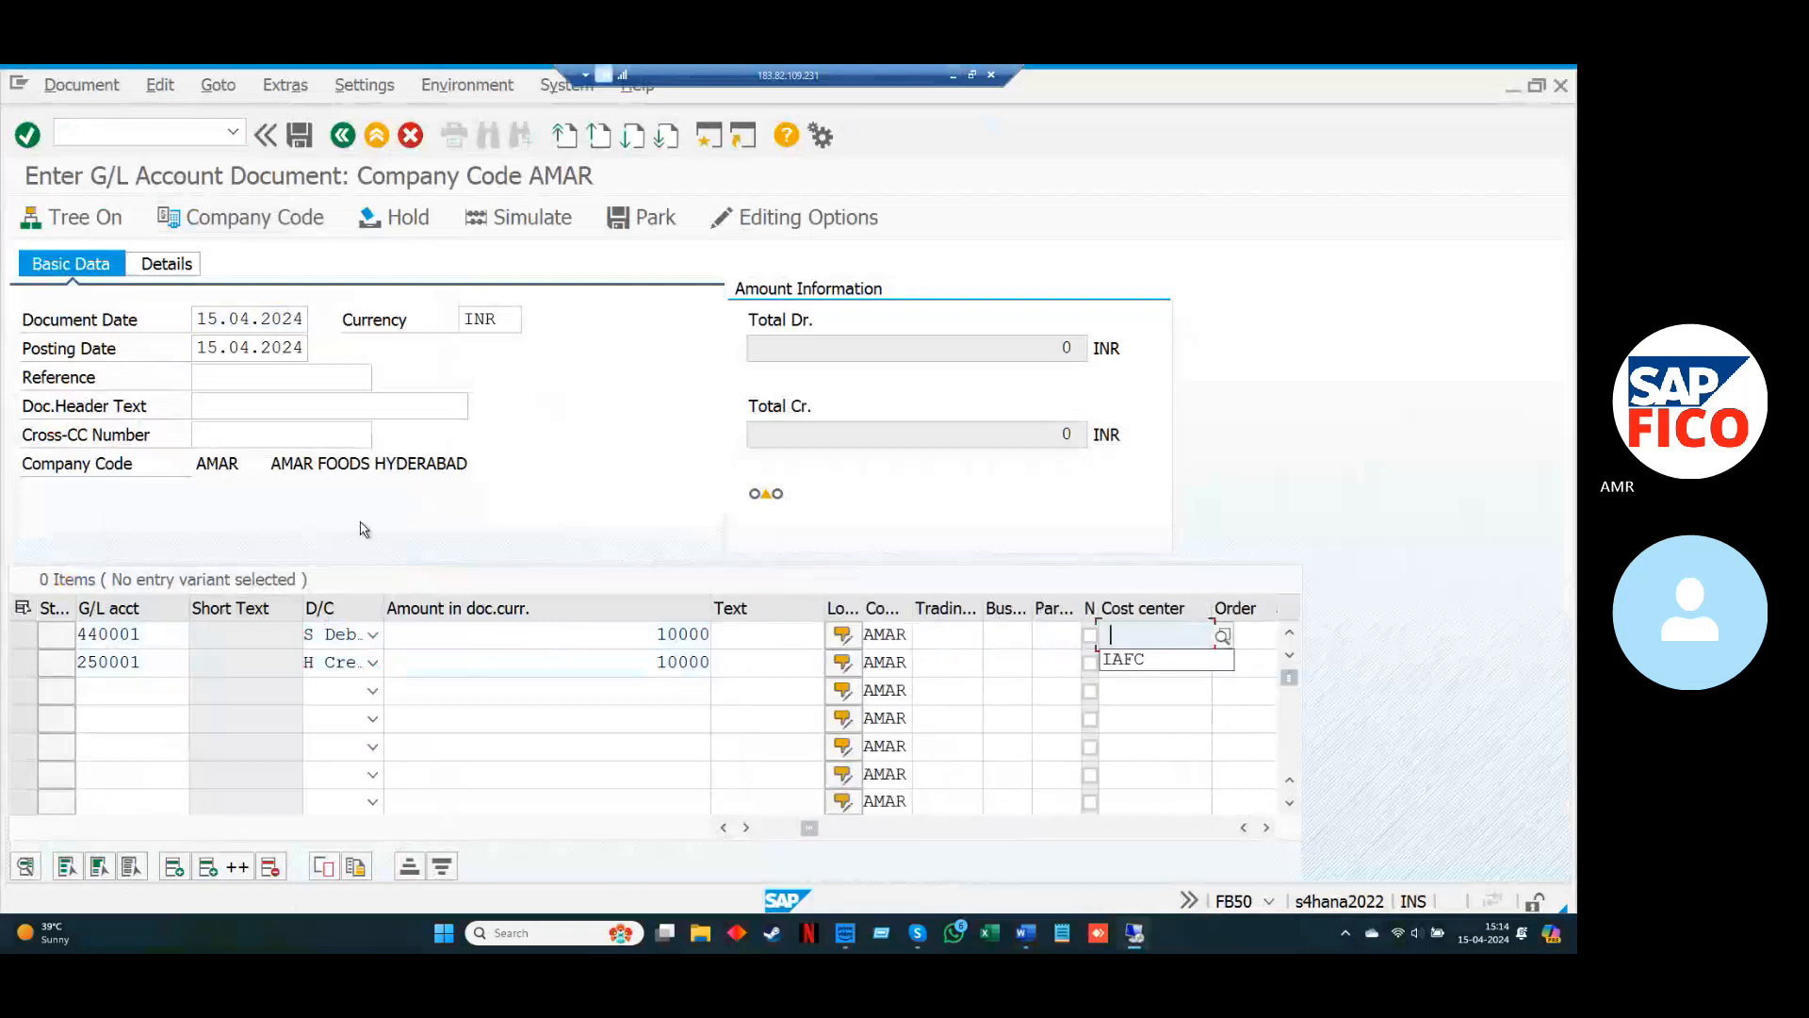
{"action": "key", "text": "Down"}
{"action": "key", "text": "Return"}
Validate the line items, then simulate and post the G/L document.
{"action": "key", "text": "Return"}
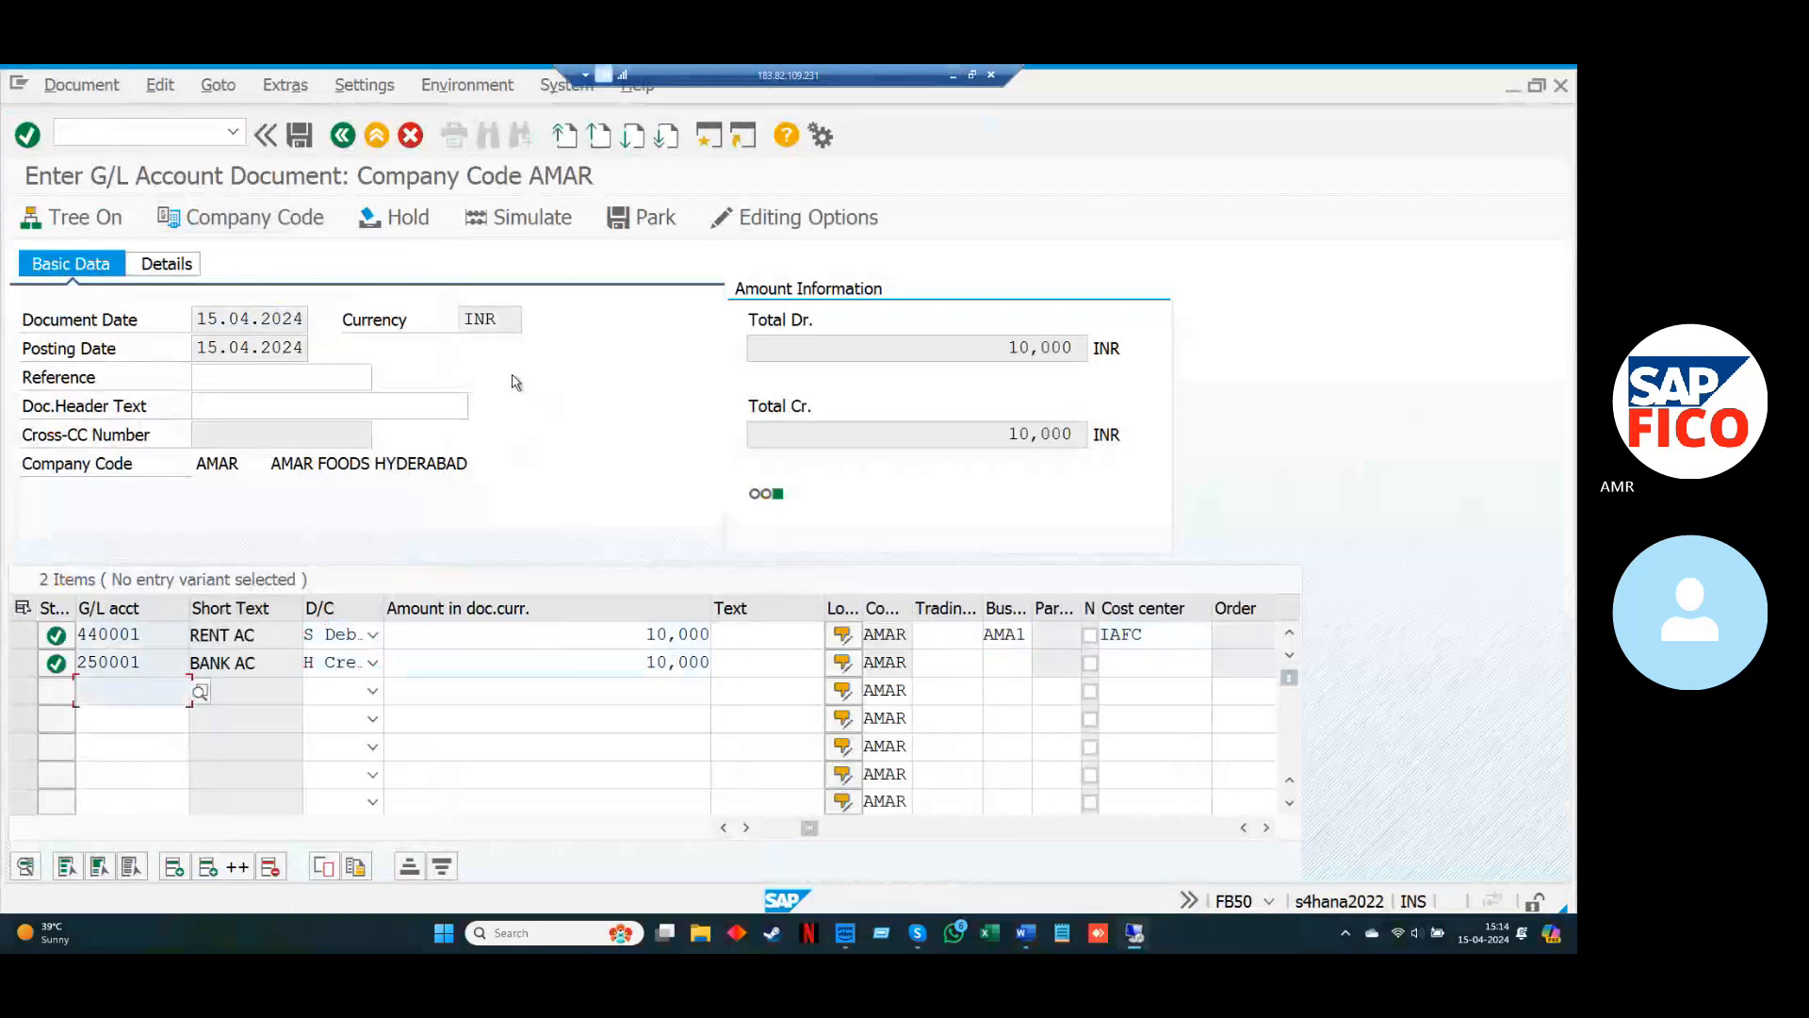
{"action": "left_click", "coordinate": [531, 226]}
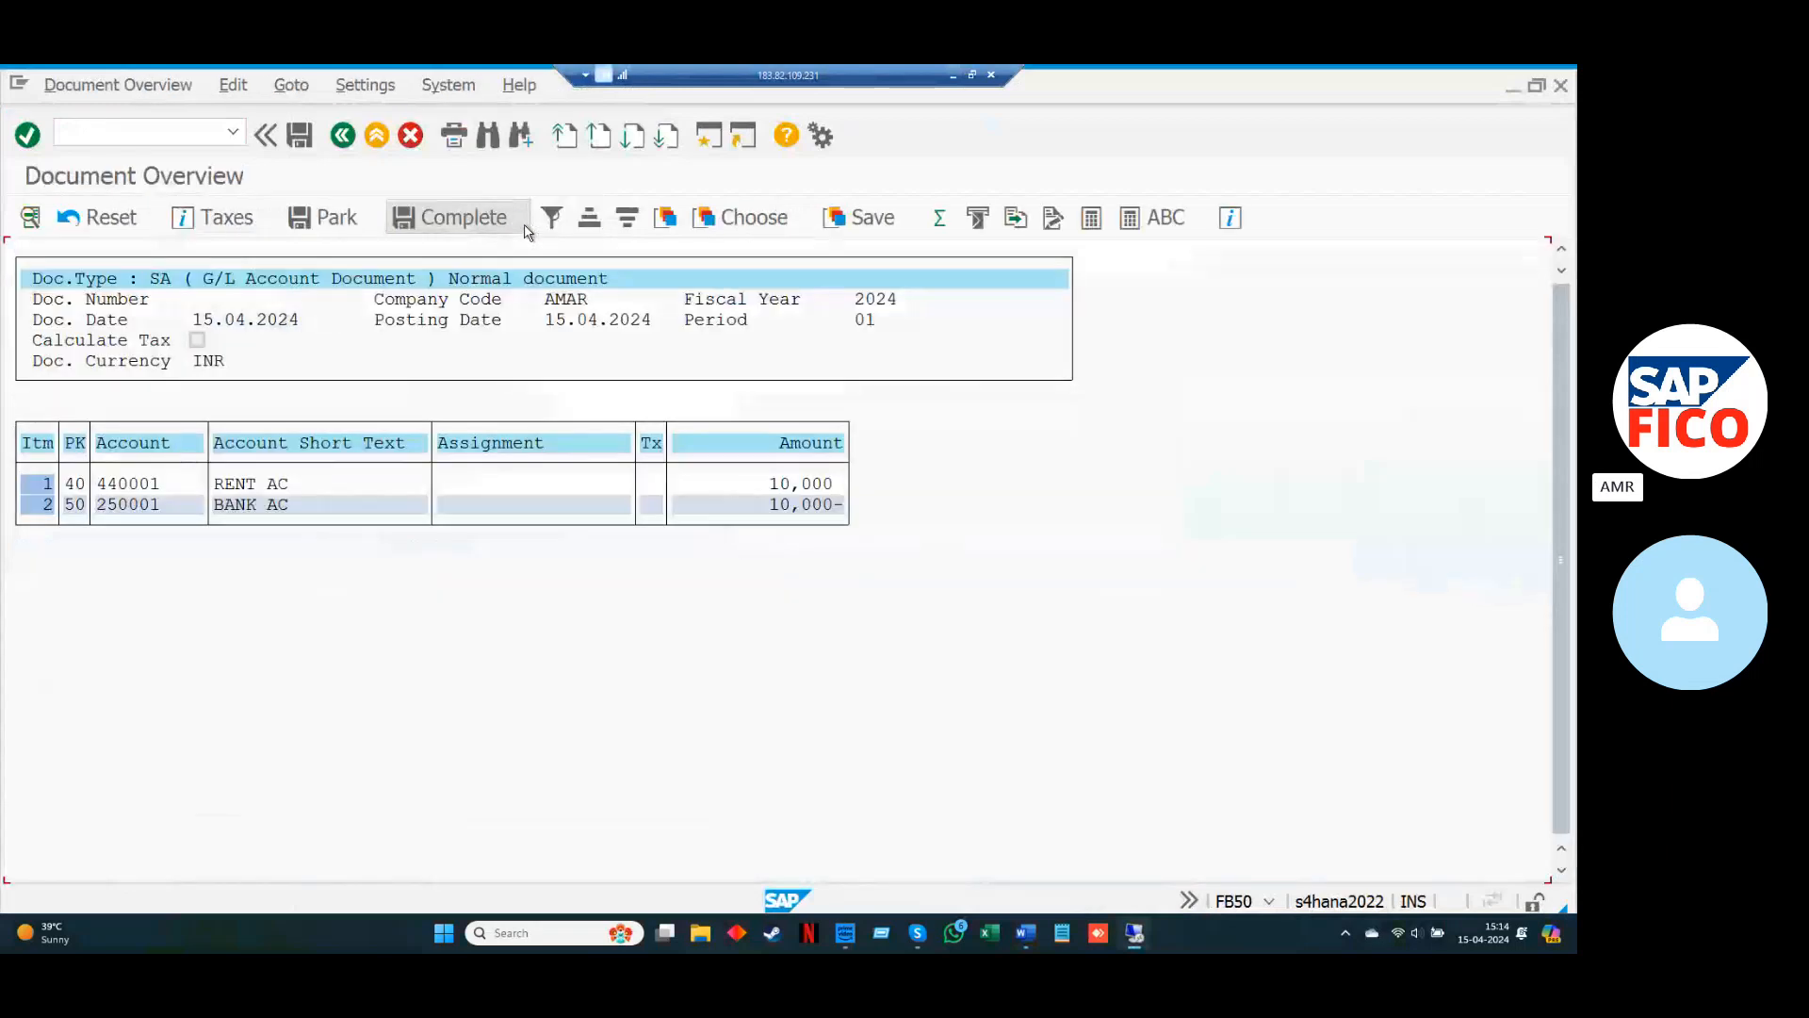
{"action": "left_click", "coordinate": [300, 137]}
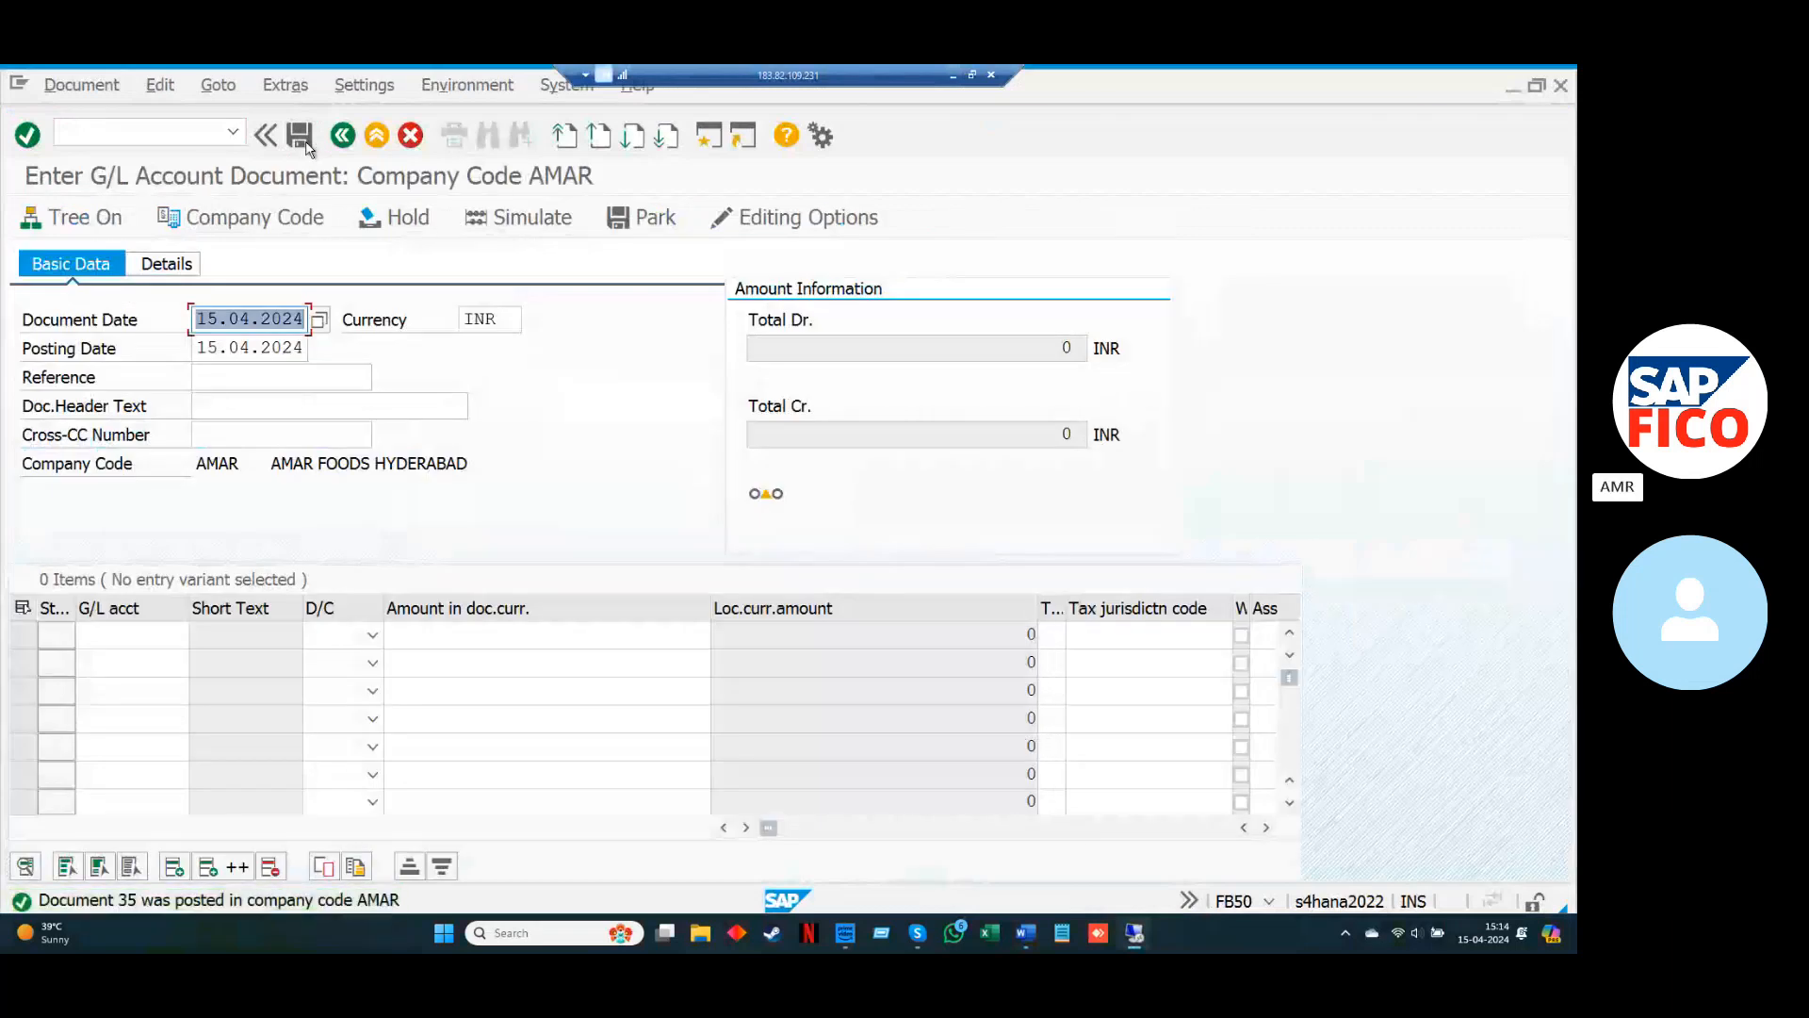
Post a new document with reference to document 35, accepting the proposed header data and line items.
{"action": "left_click", "coordinate": [225, 94]}
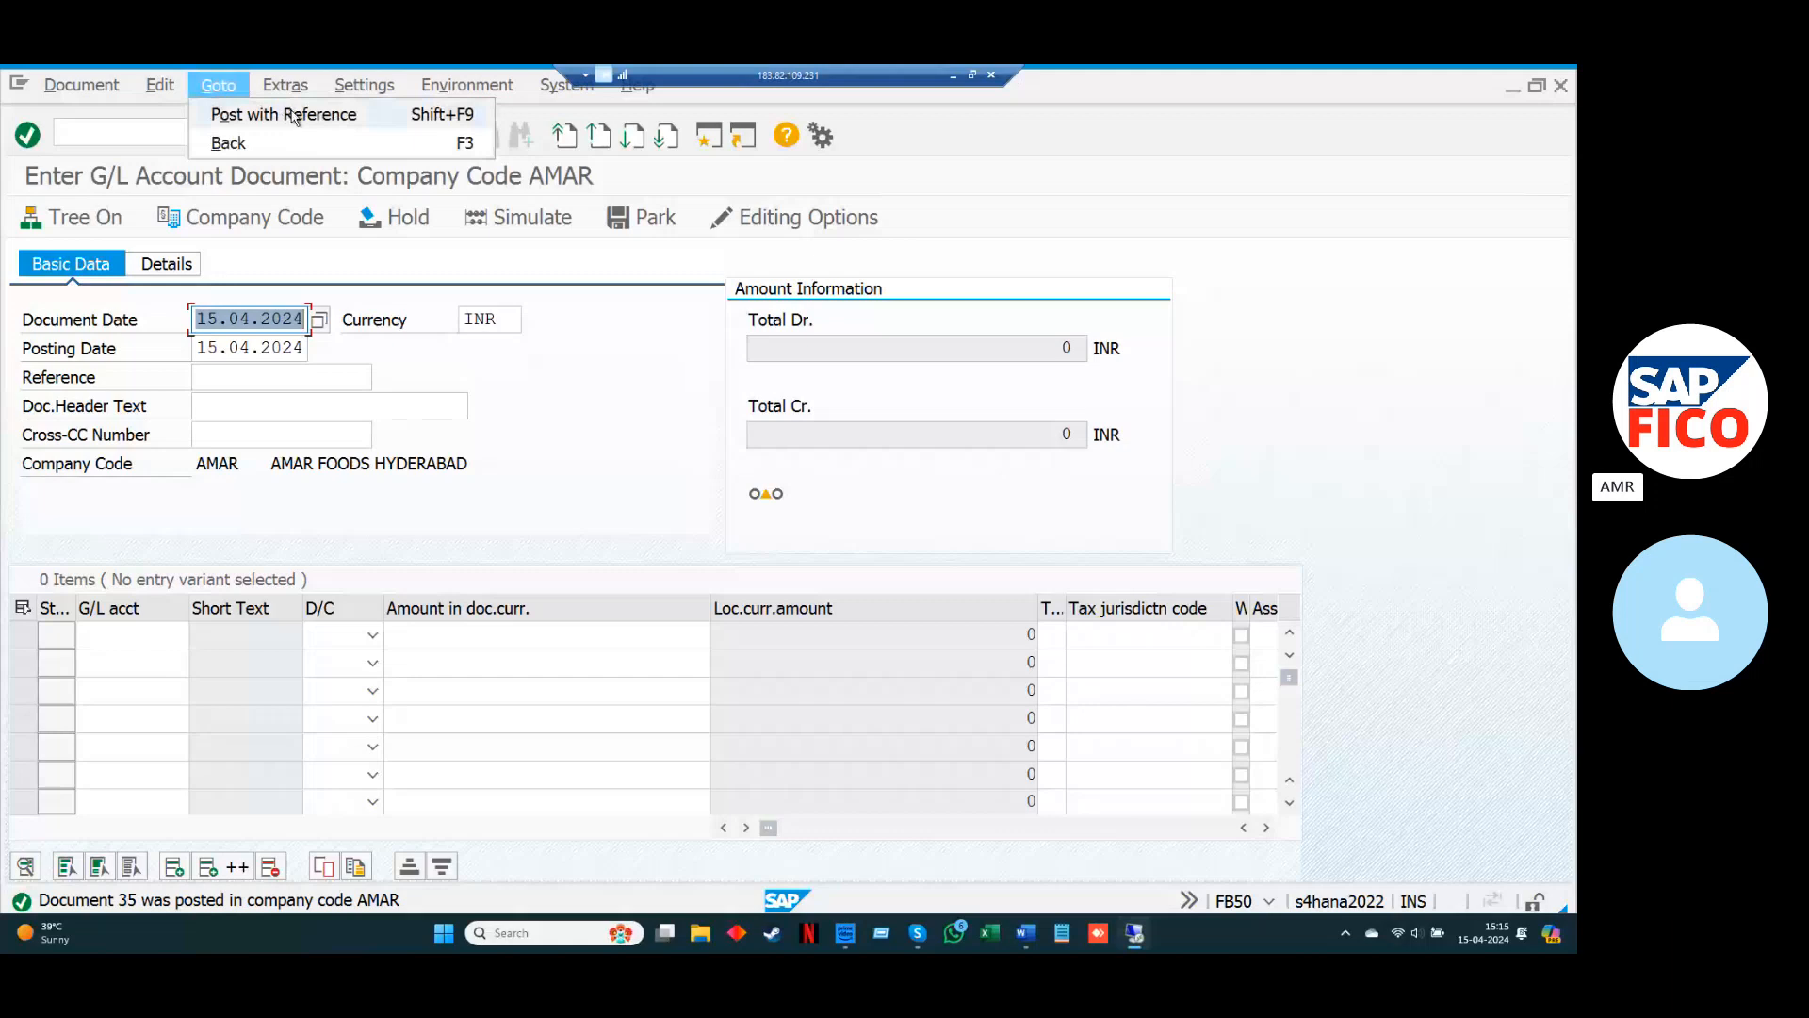
{"action": "left_click", "coordinate": [377, 117]}
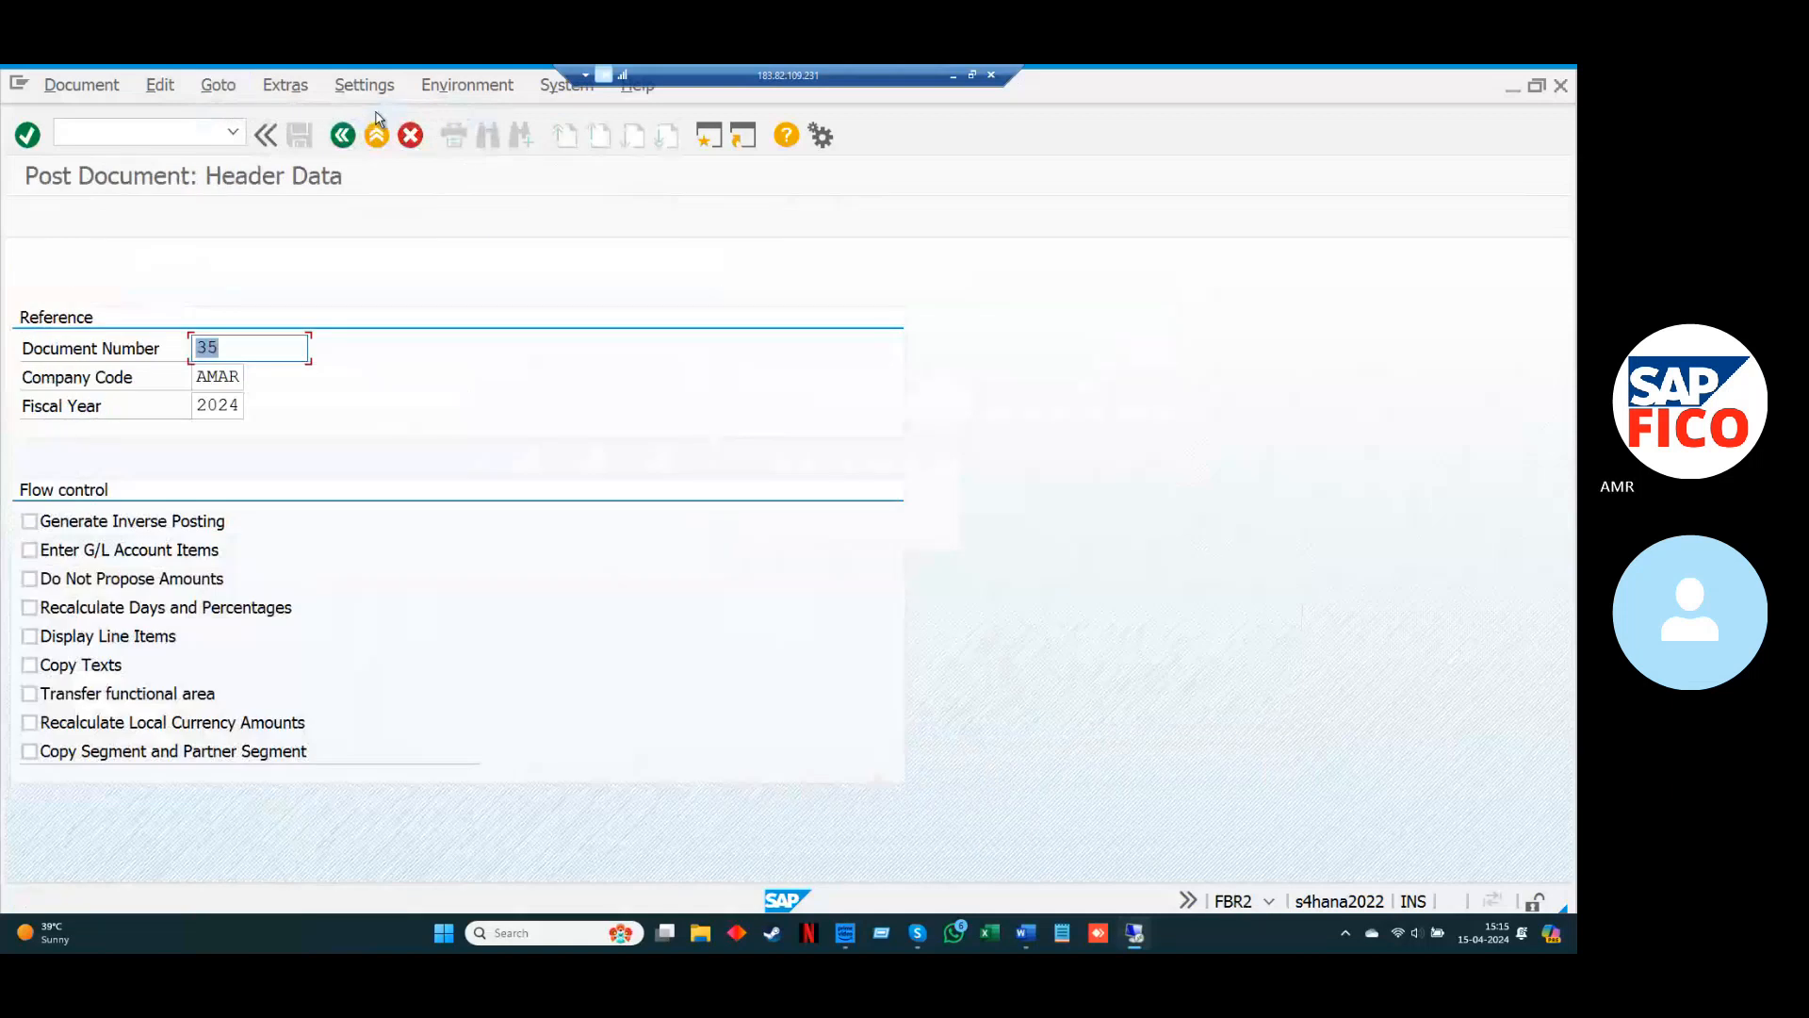
{"action": "key", "text": "Return"}
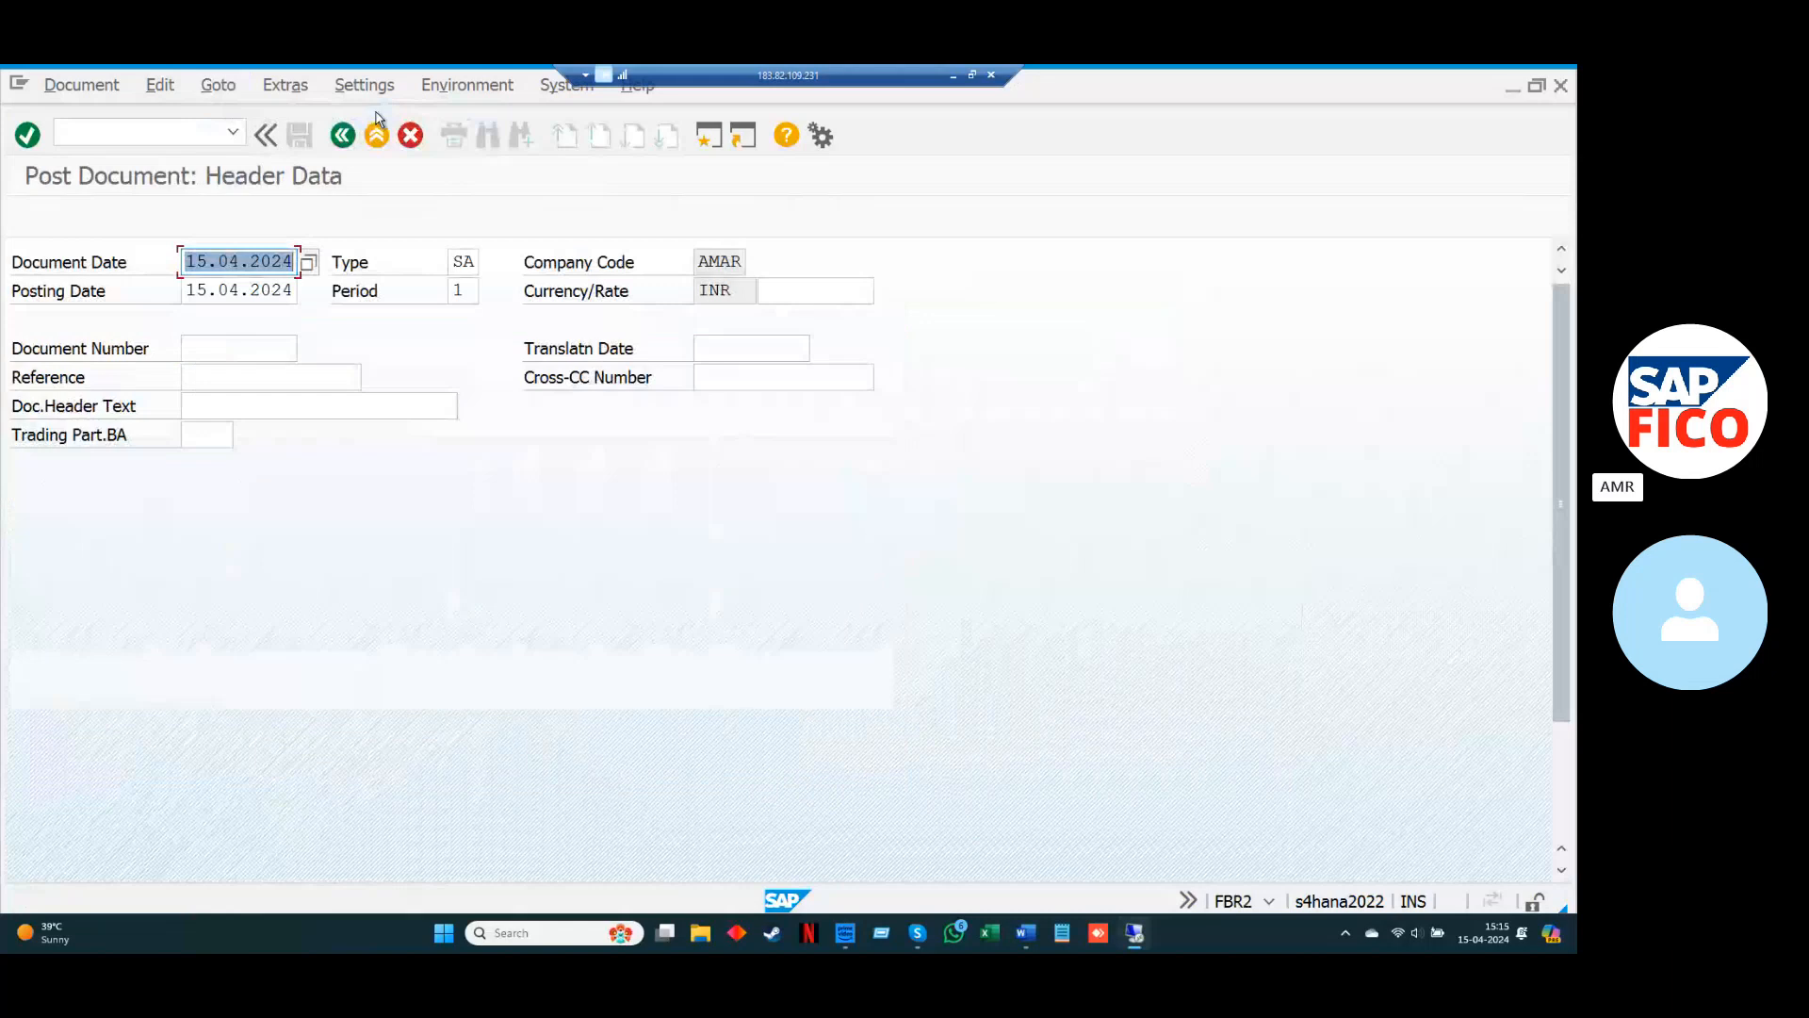
{"action": "key", "text": "Return"}
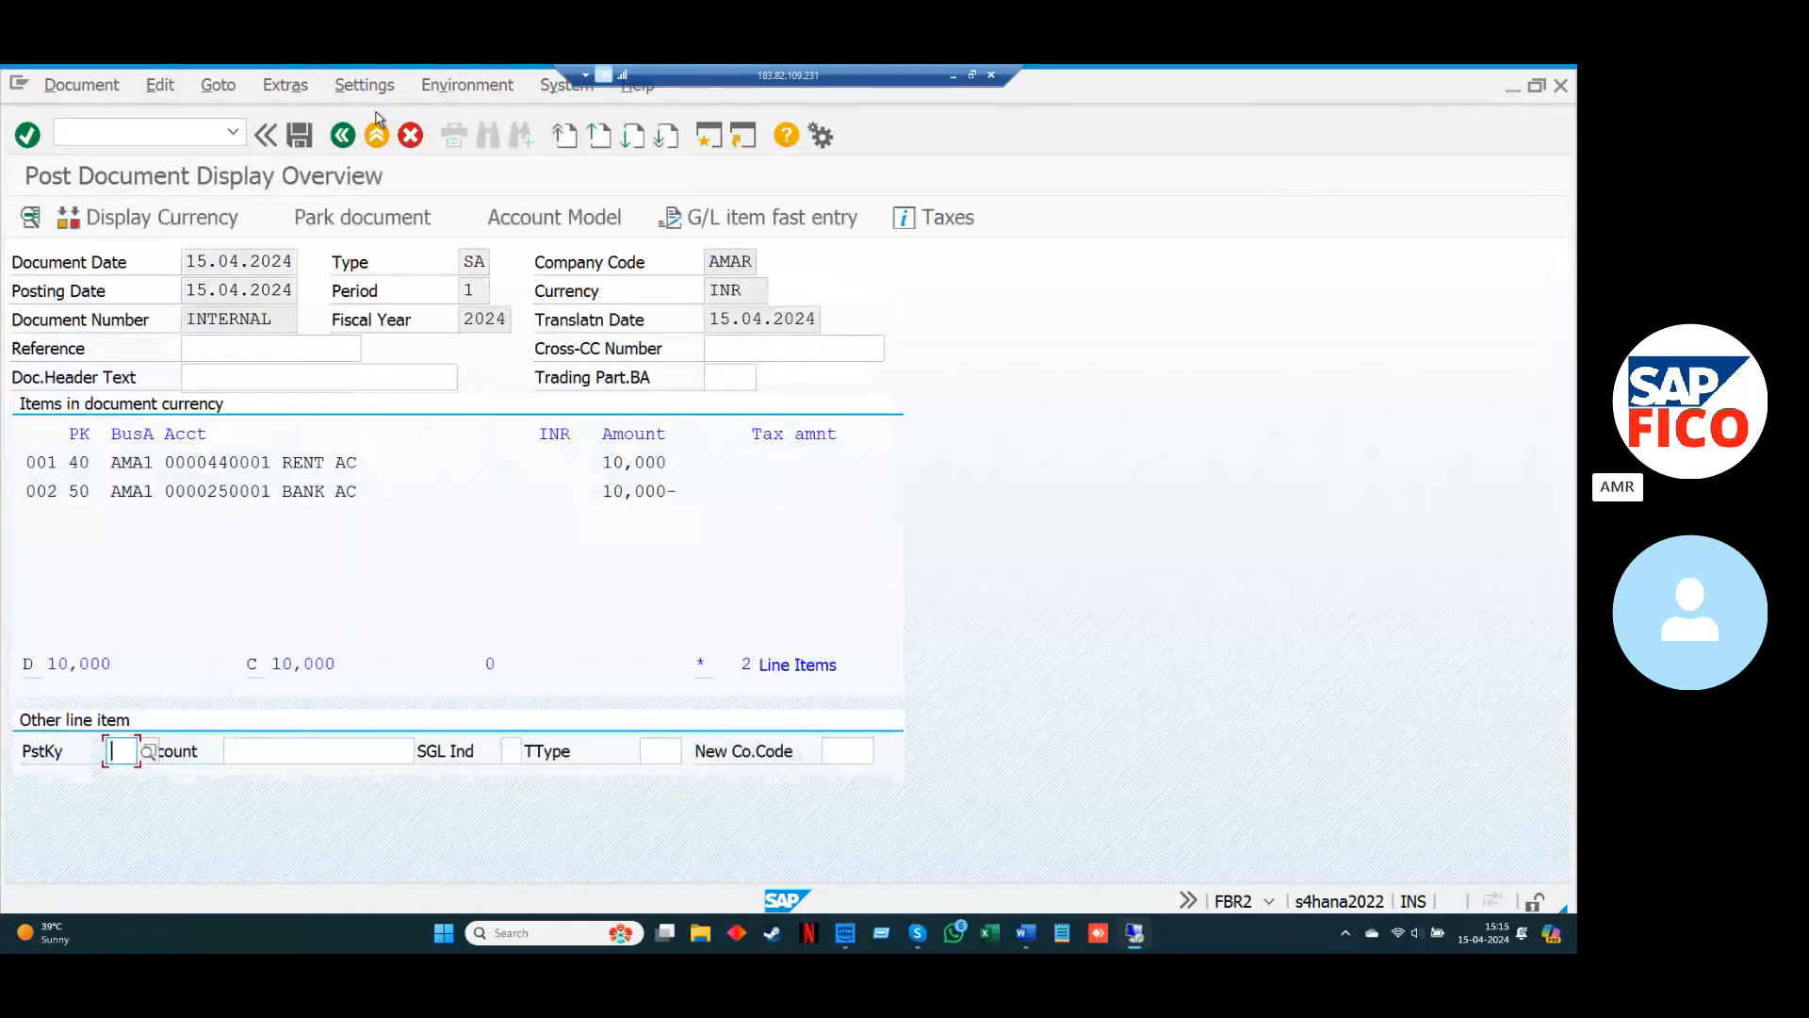
{"action": "left_click", "coordinate": [300, 137]}
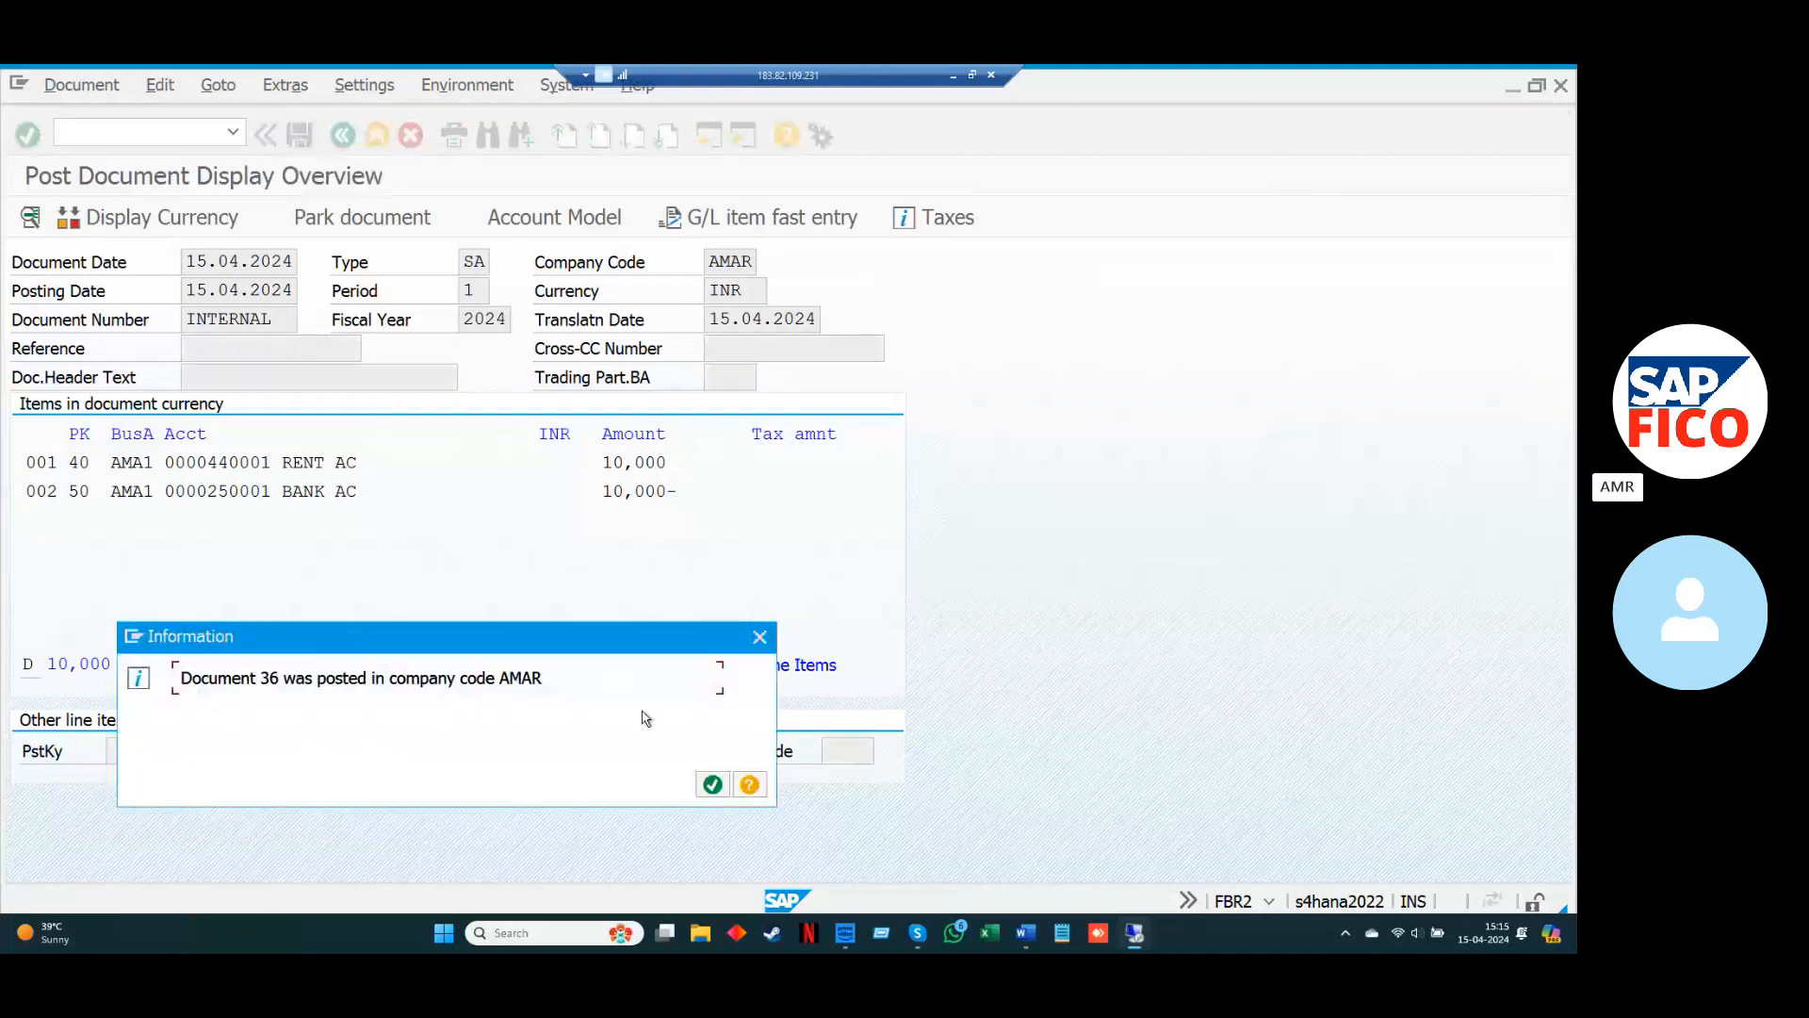
{"action": "left_click", "coordinate": [711, 784]}
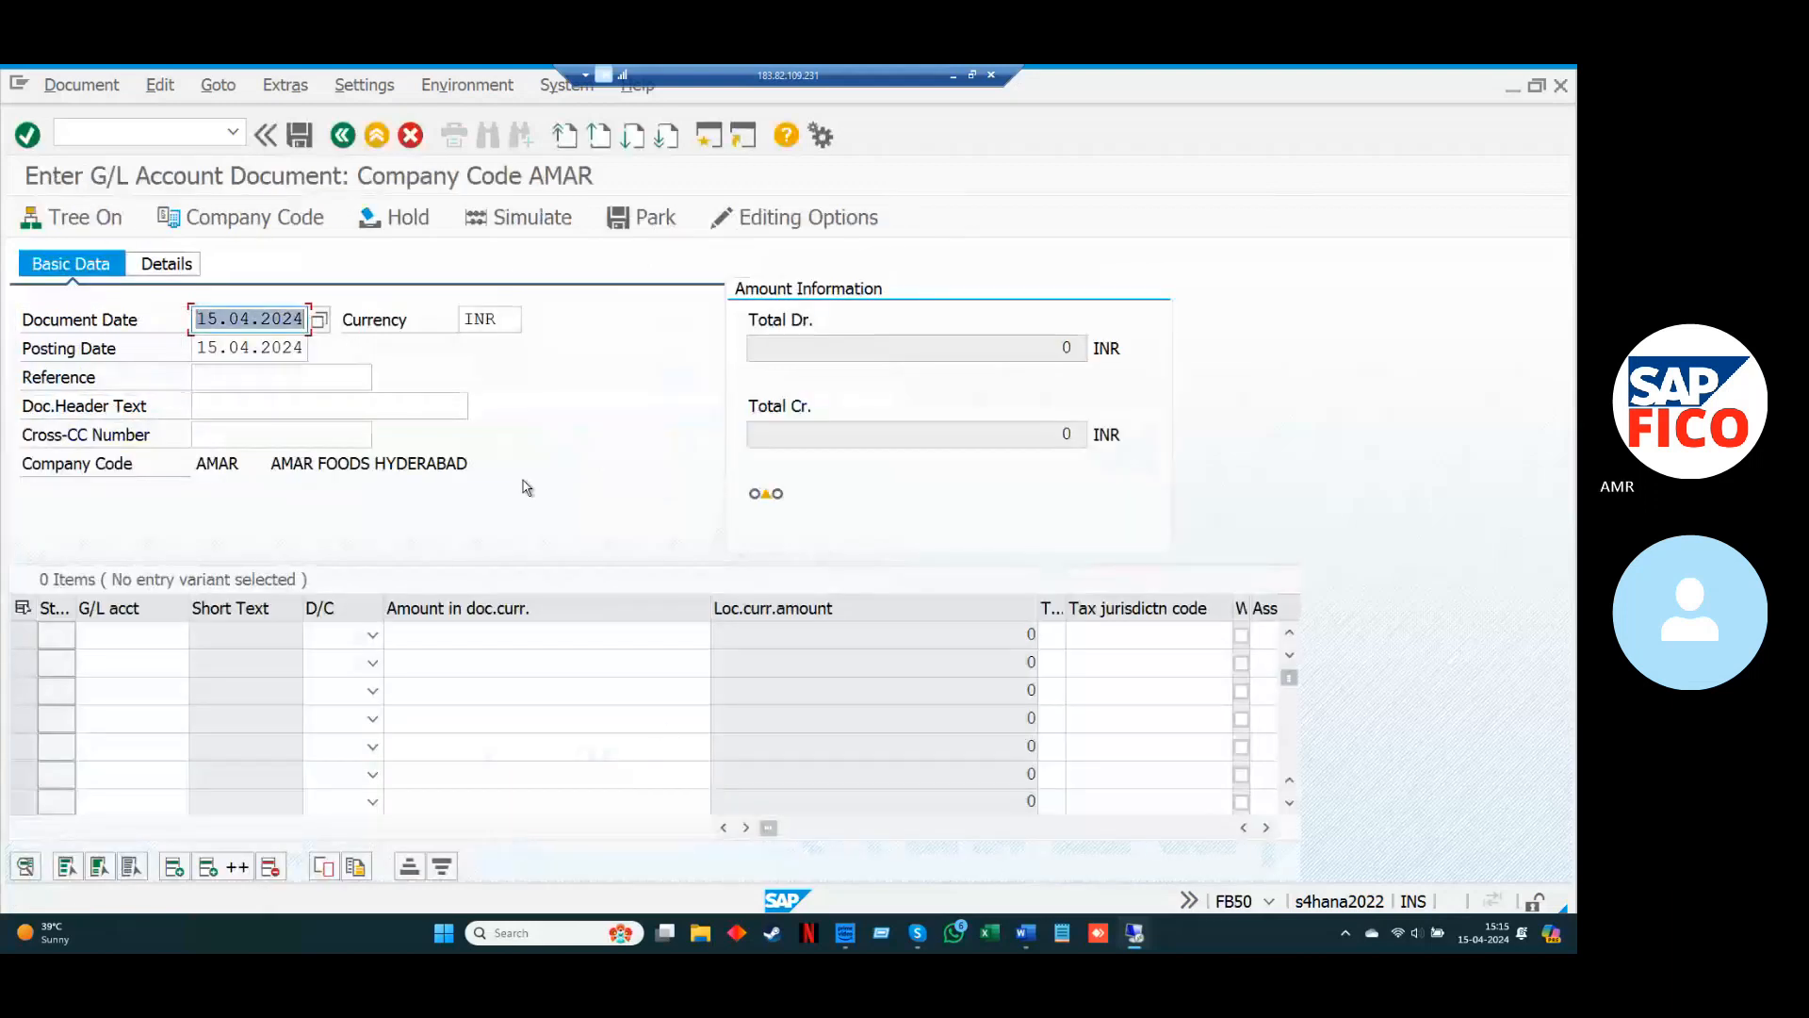
Post another document with reference to document 36, accepting the proposed header data and line items.
{"action": "left_click", "coordinate": [224, 86]}
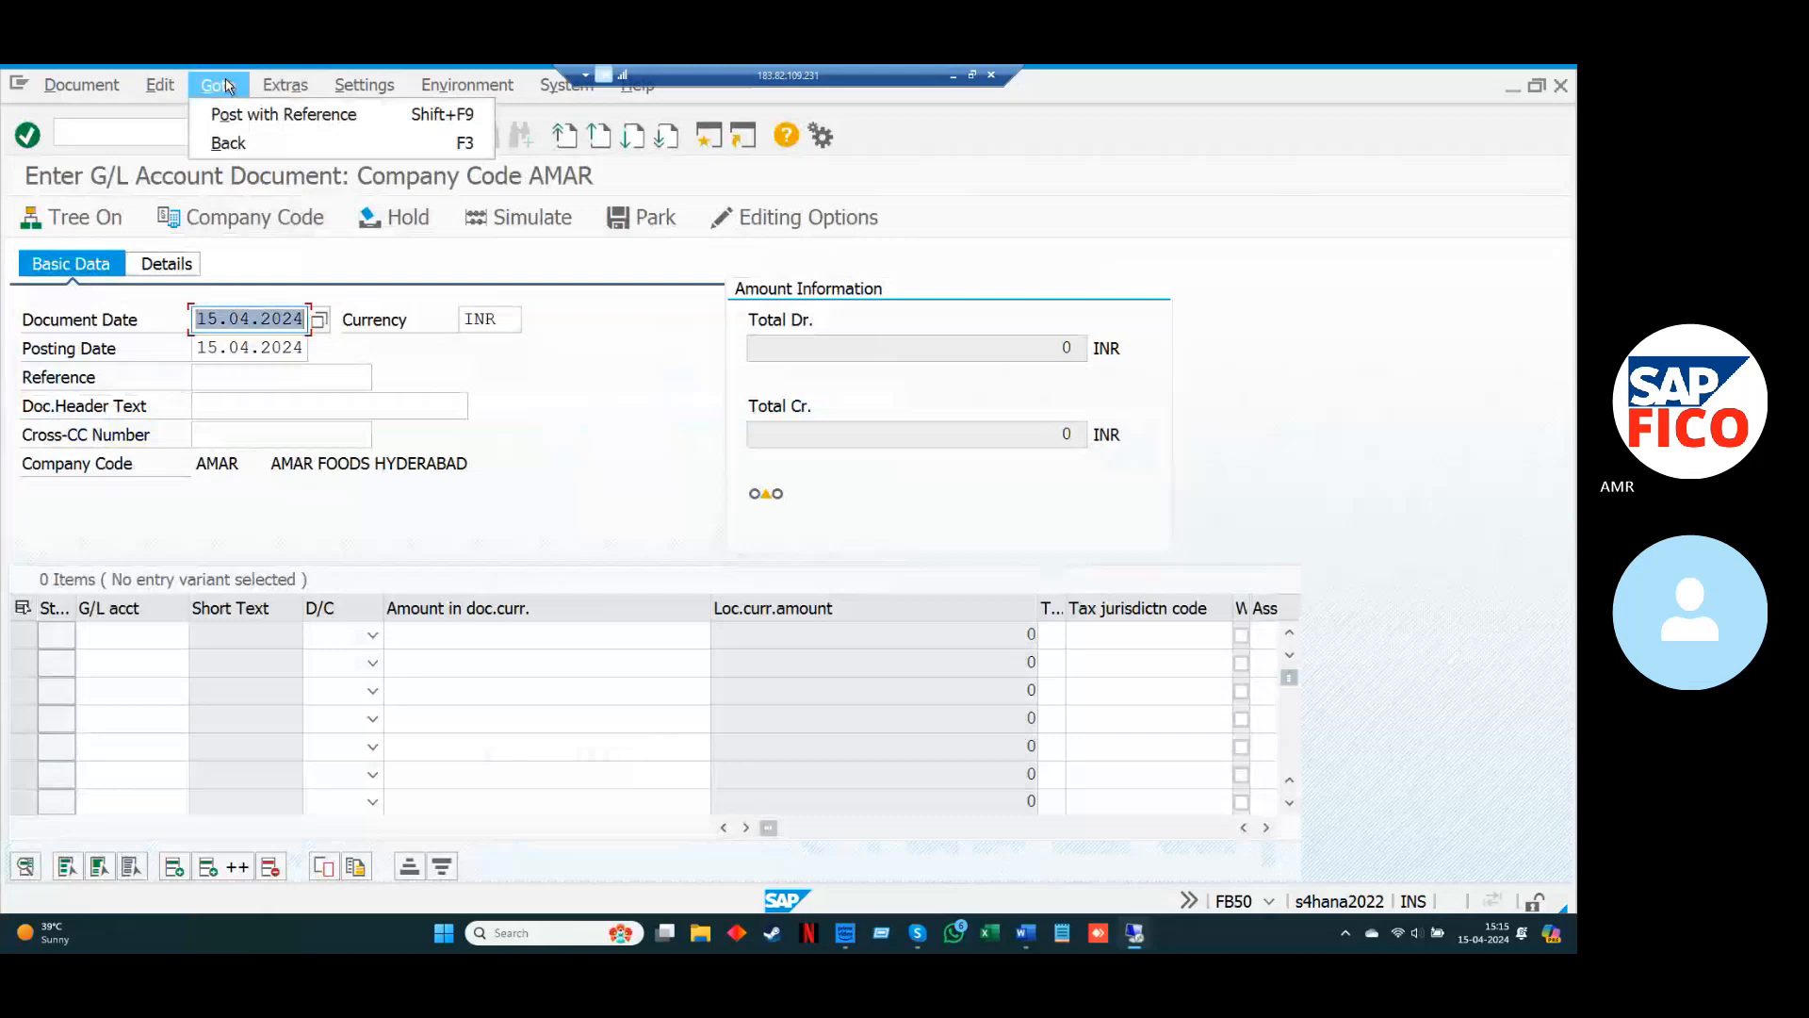
{"action": "left_click", "coordinate": [375, 115]}
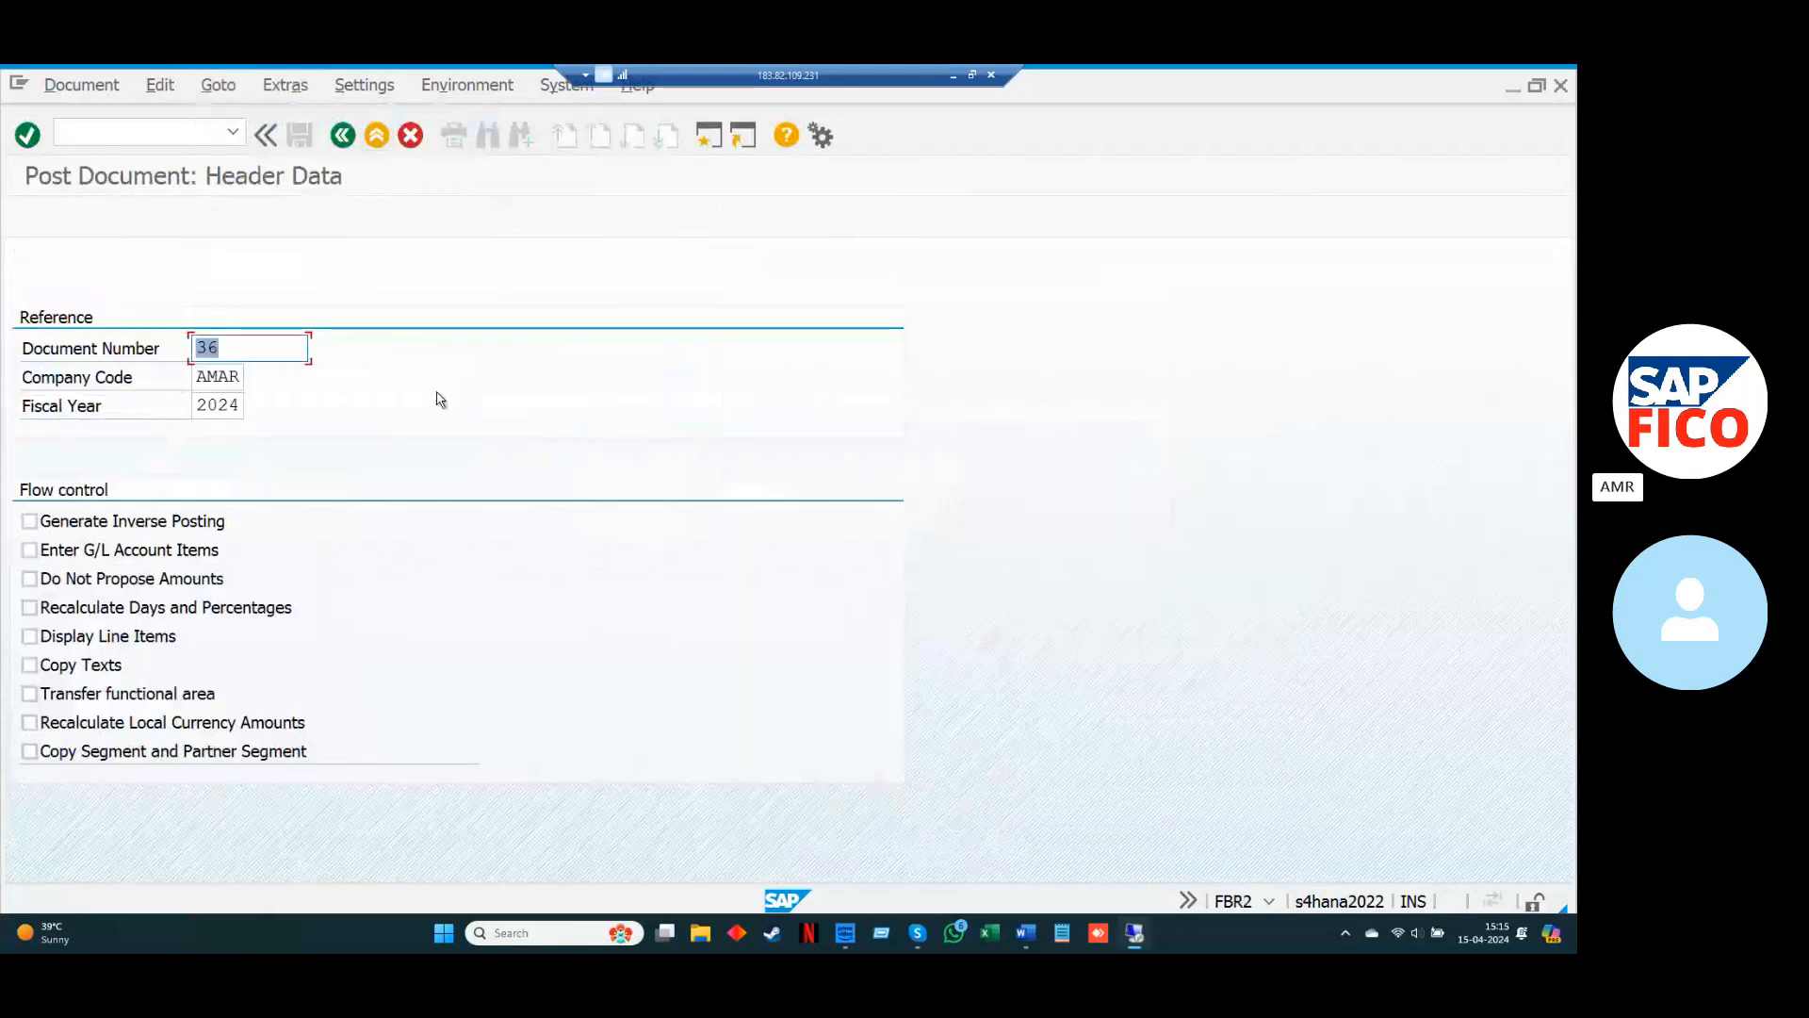
{"action": "key", "text": "Return"}
{"action": "key", "text": "Return"}
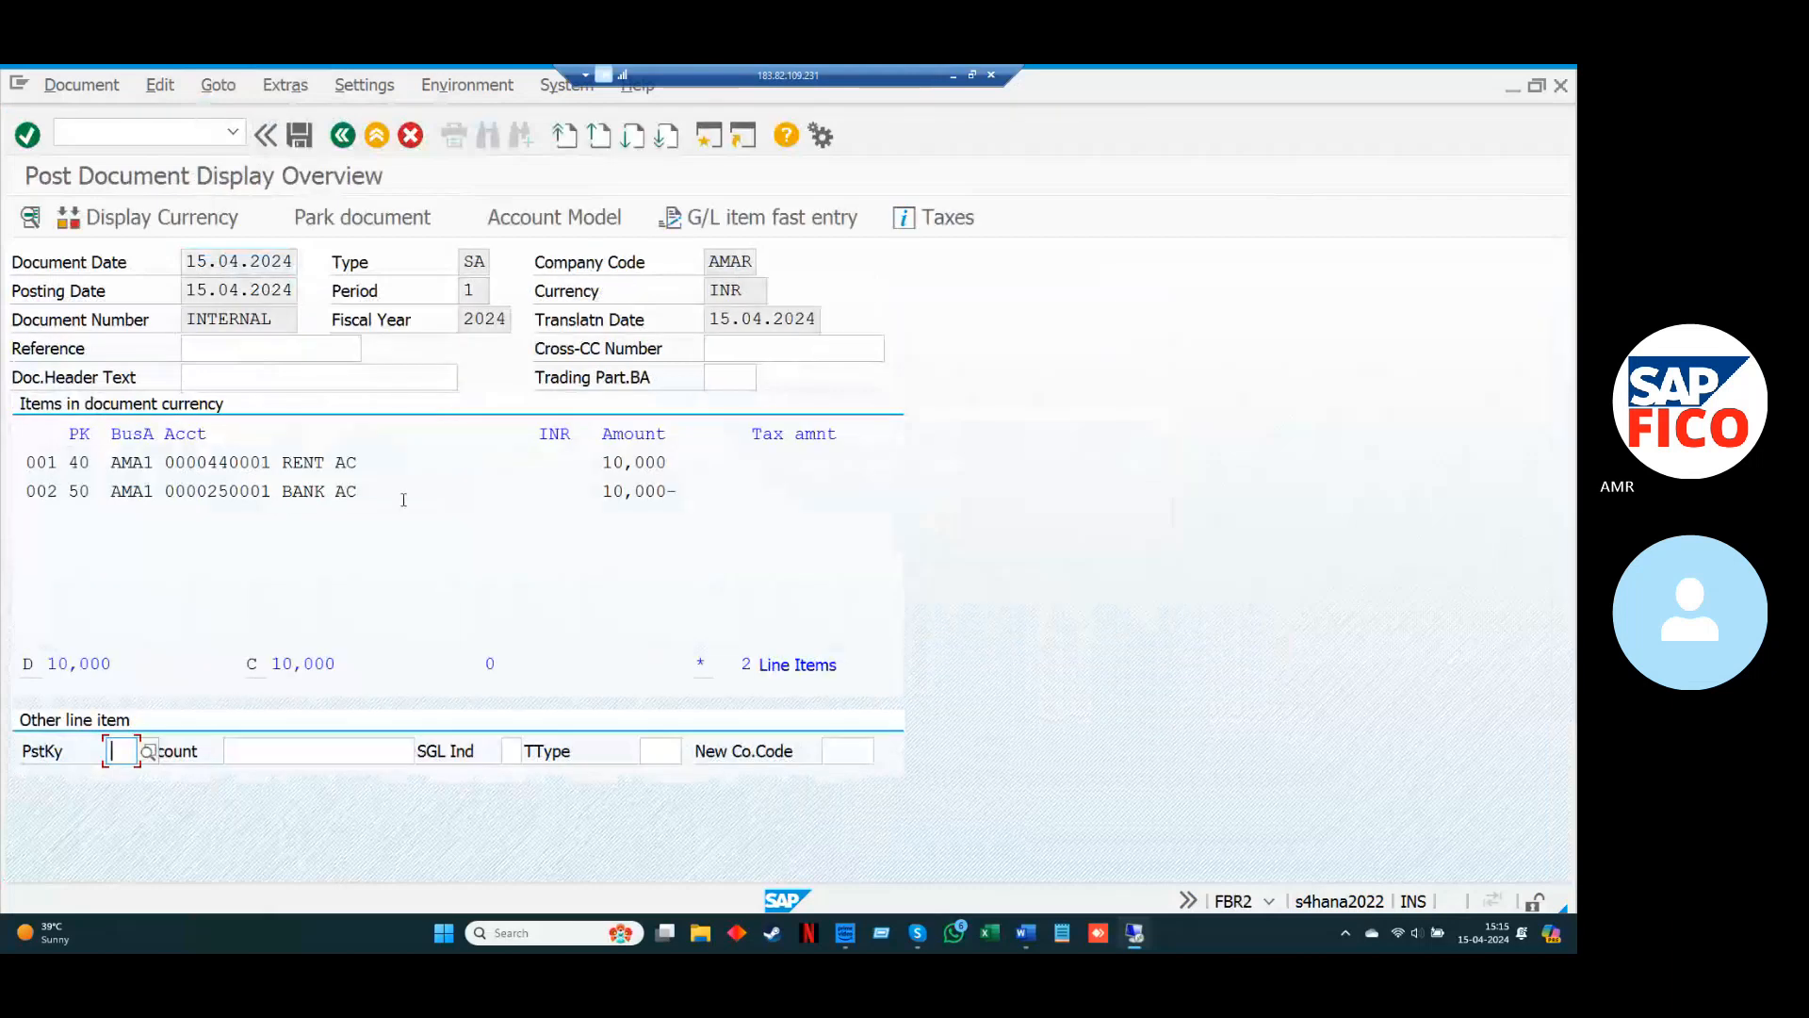
{"action": "key", "text": "ctrl+s"}
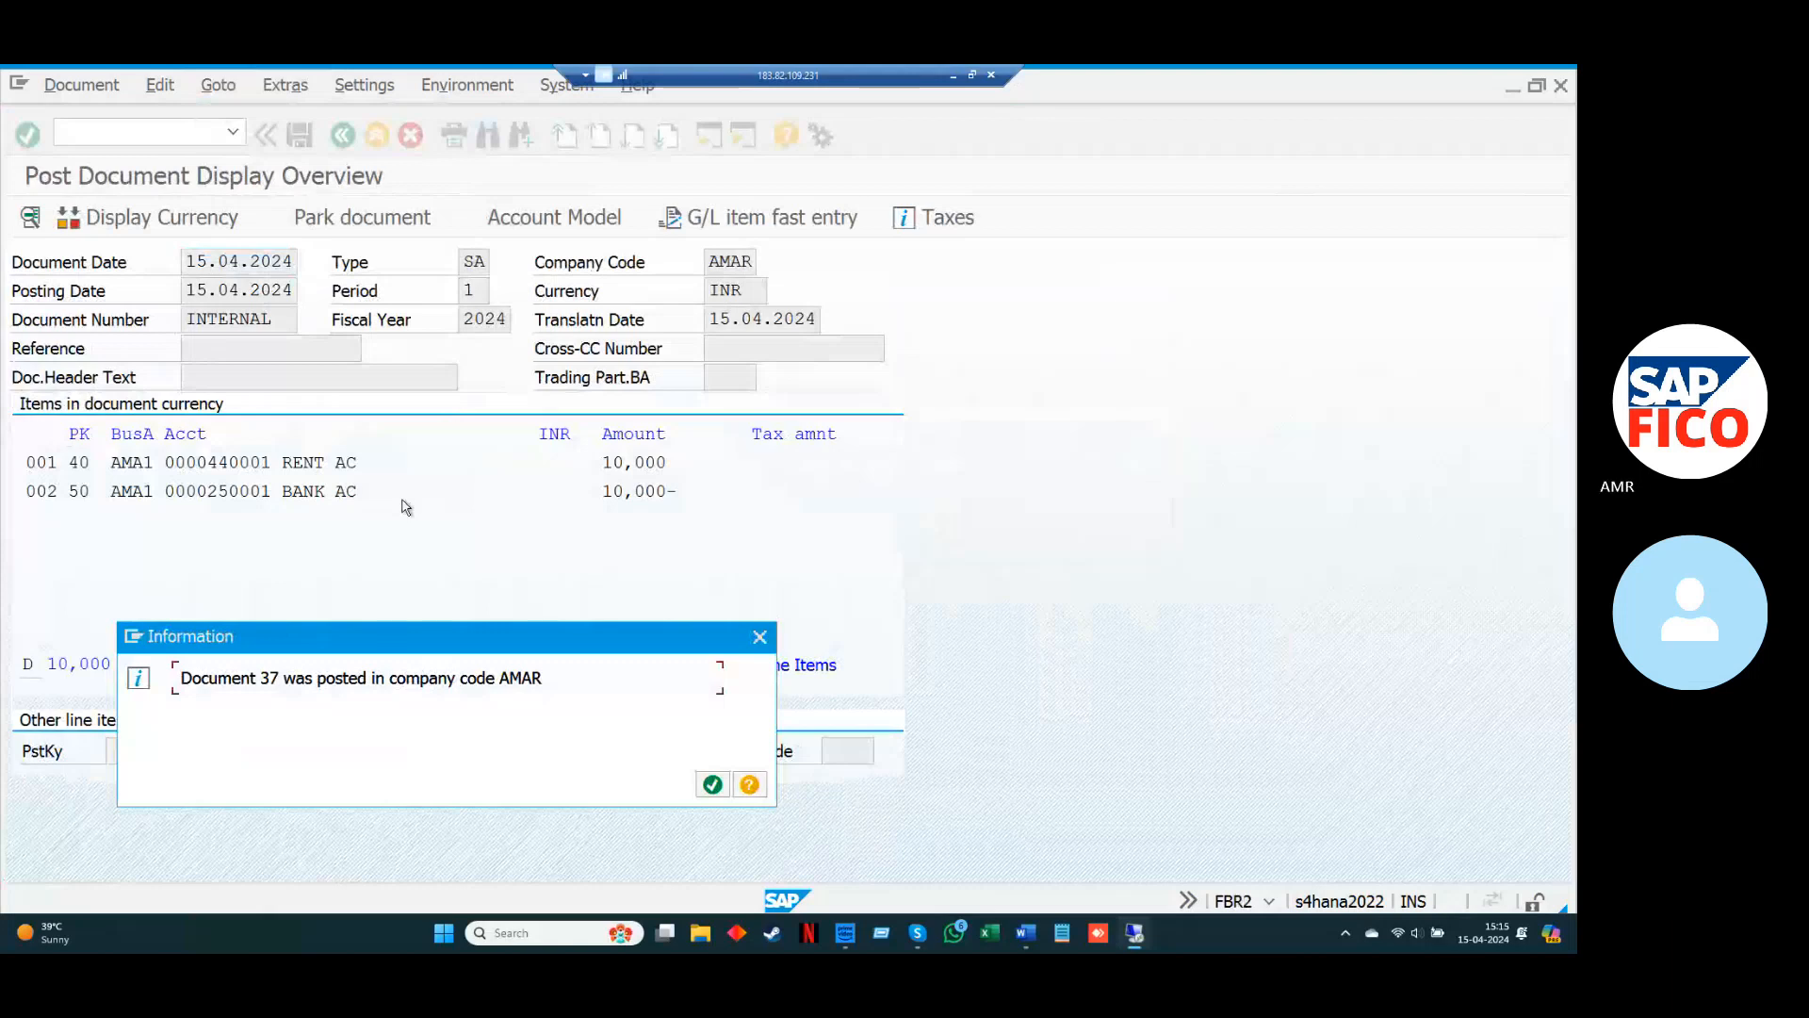
{"action": "key", "text": "Return"}
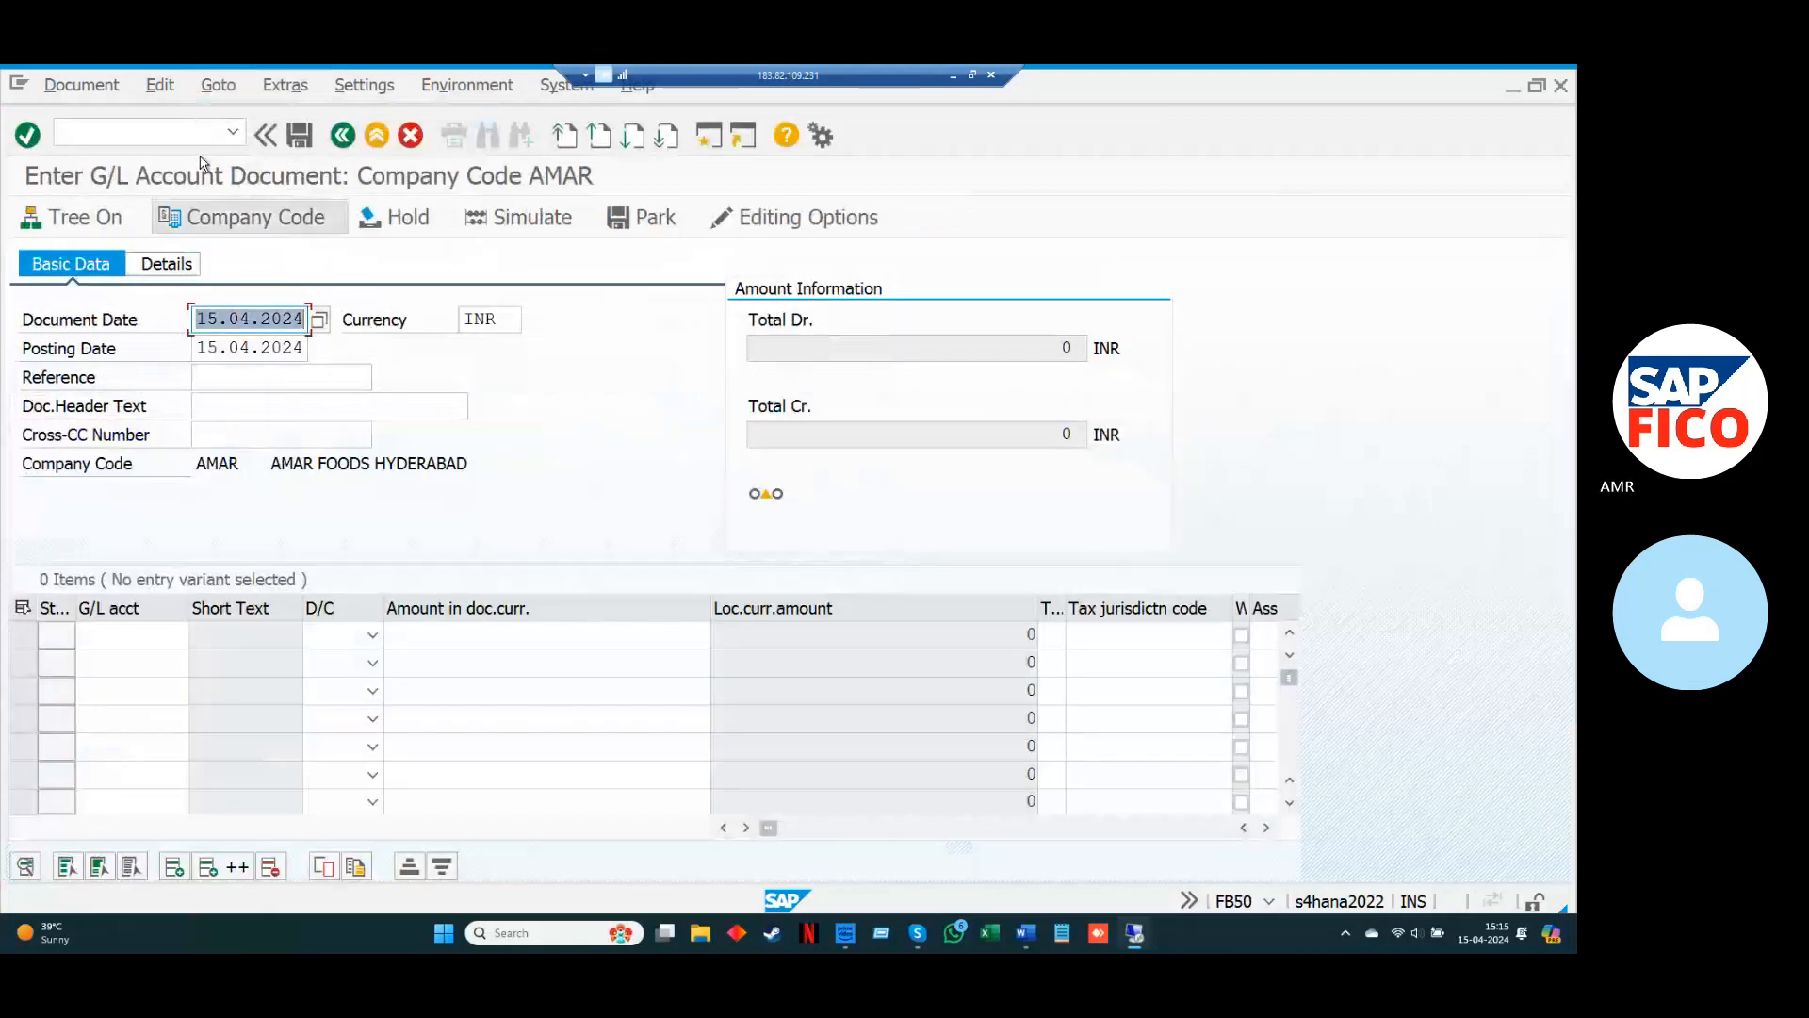
Open transaction F-02 in place of the current one and set the document date to 15.04.2024.
{"action": "left_click", "coordinate": [174, 136]}
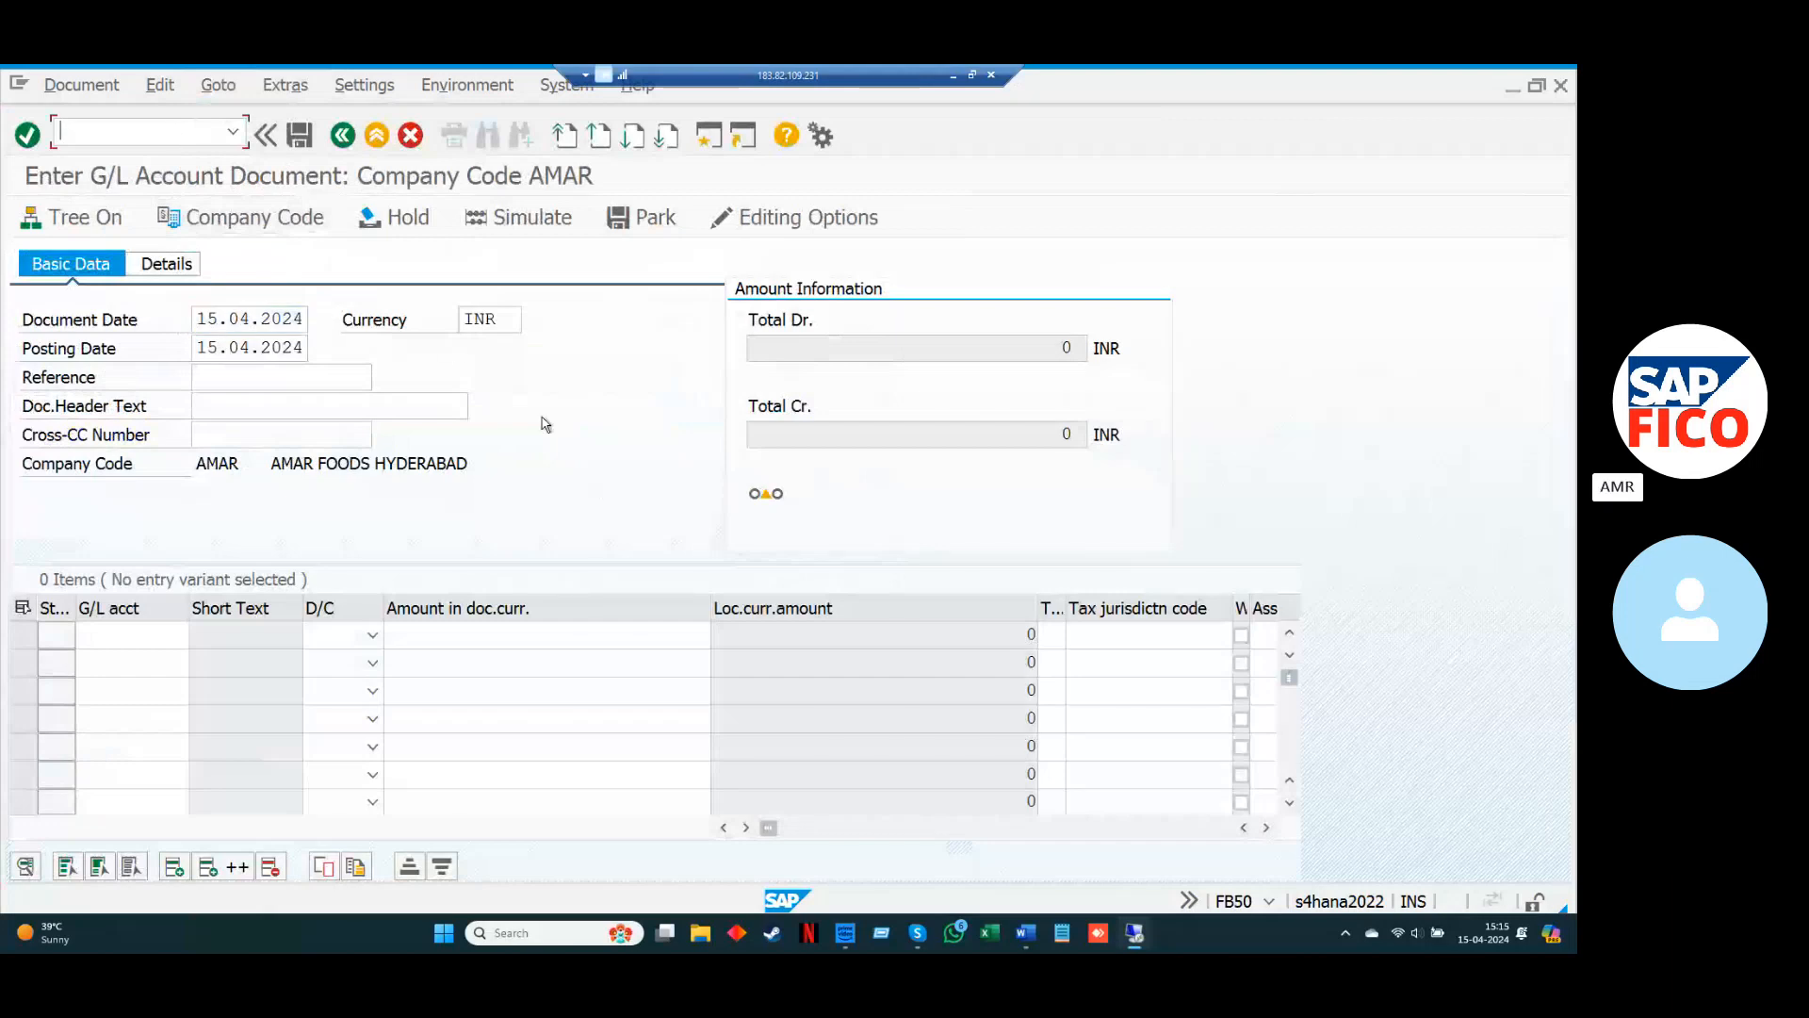
{"action": "type", "text": "/NF-02"}
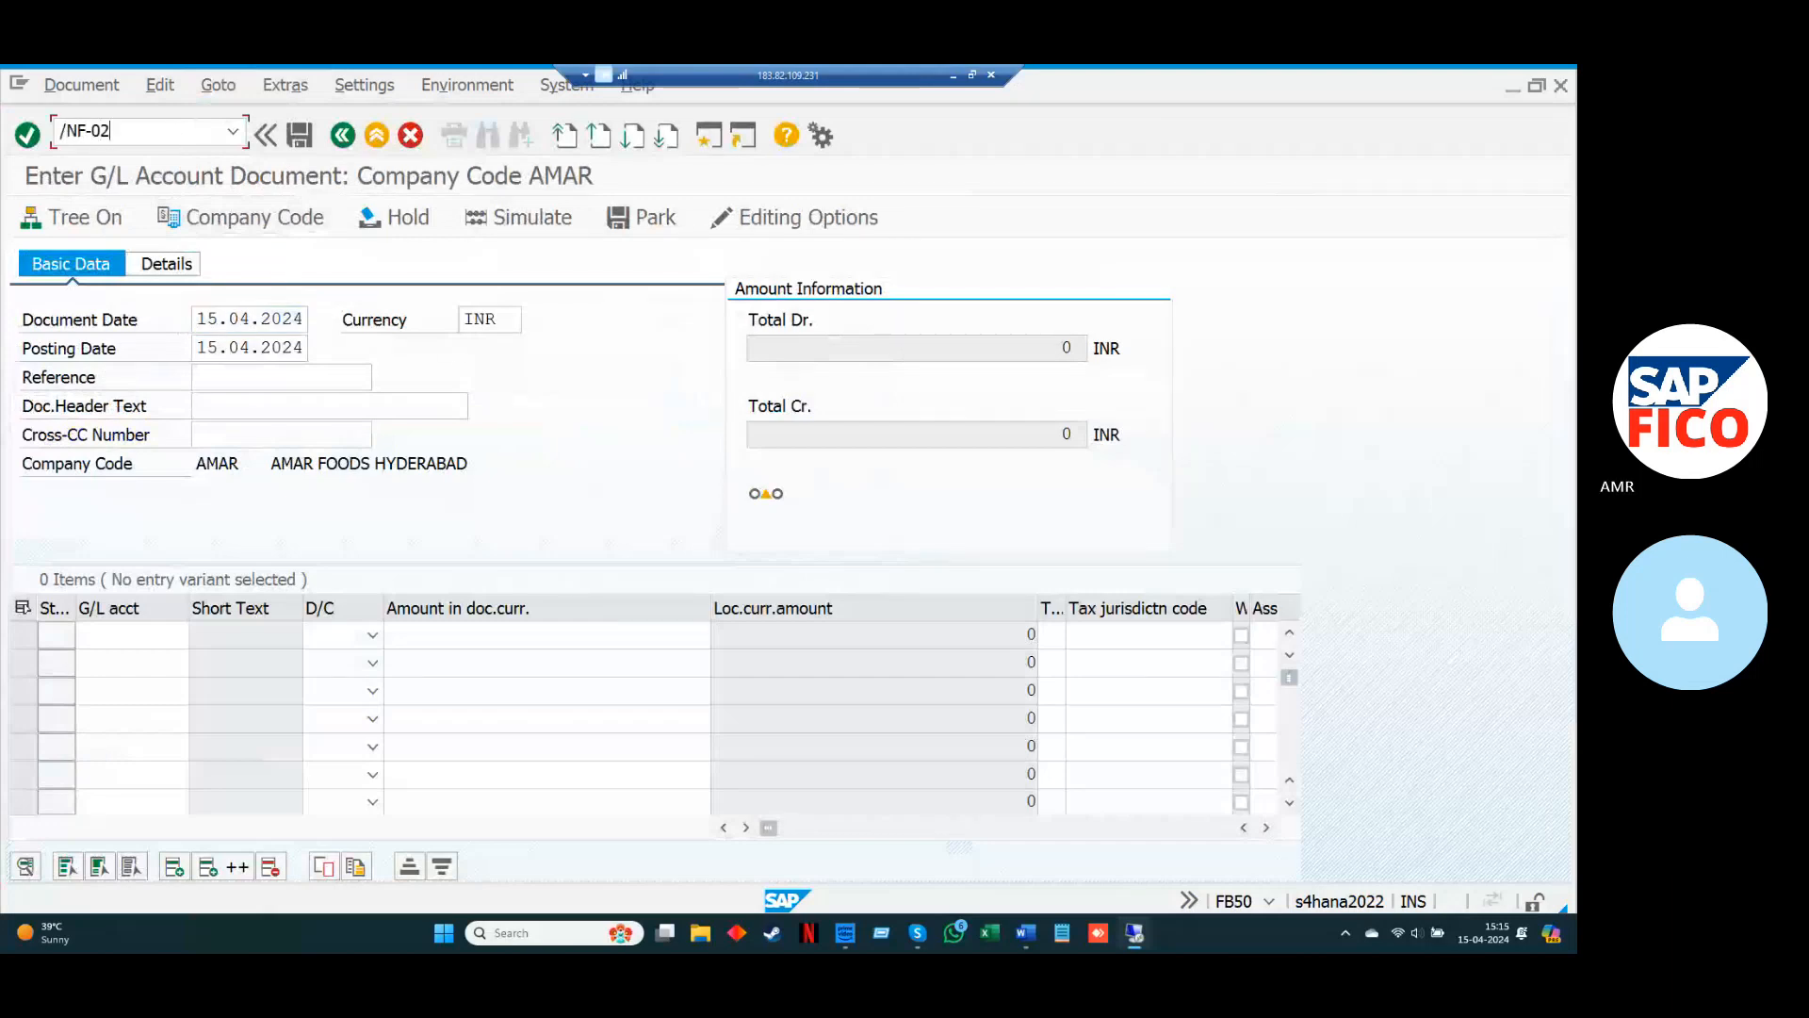
{"action": "key", "text": "Return"}
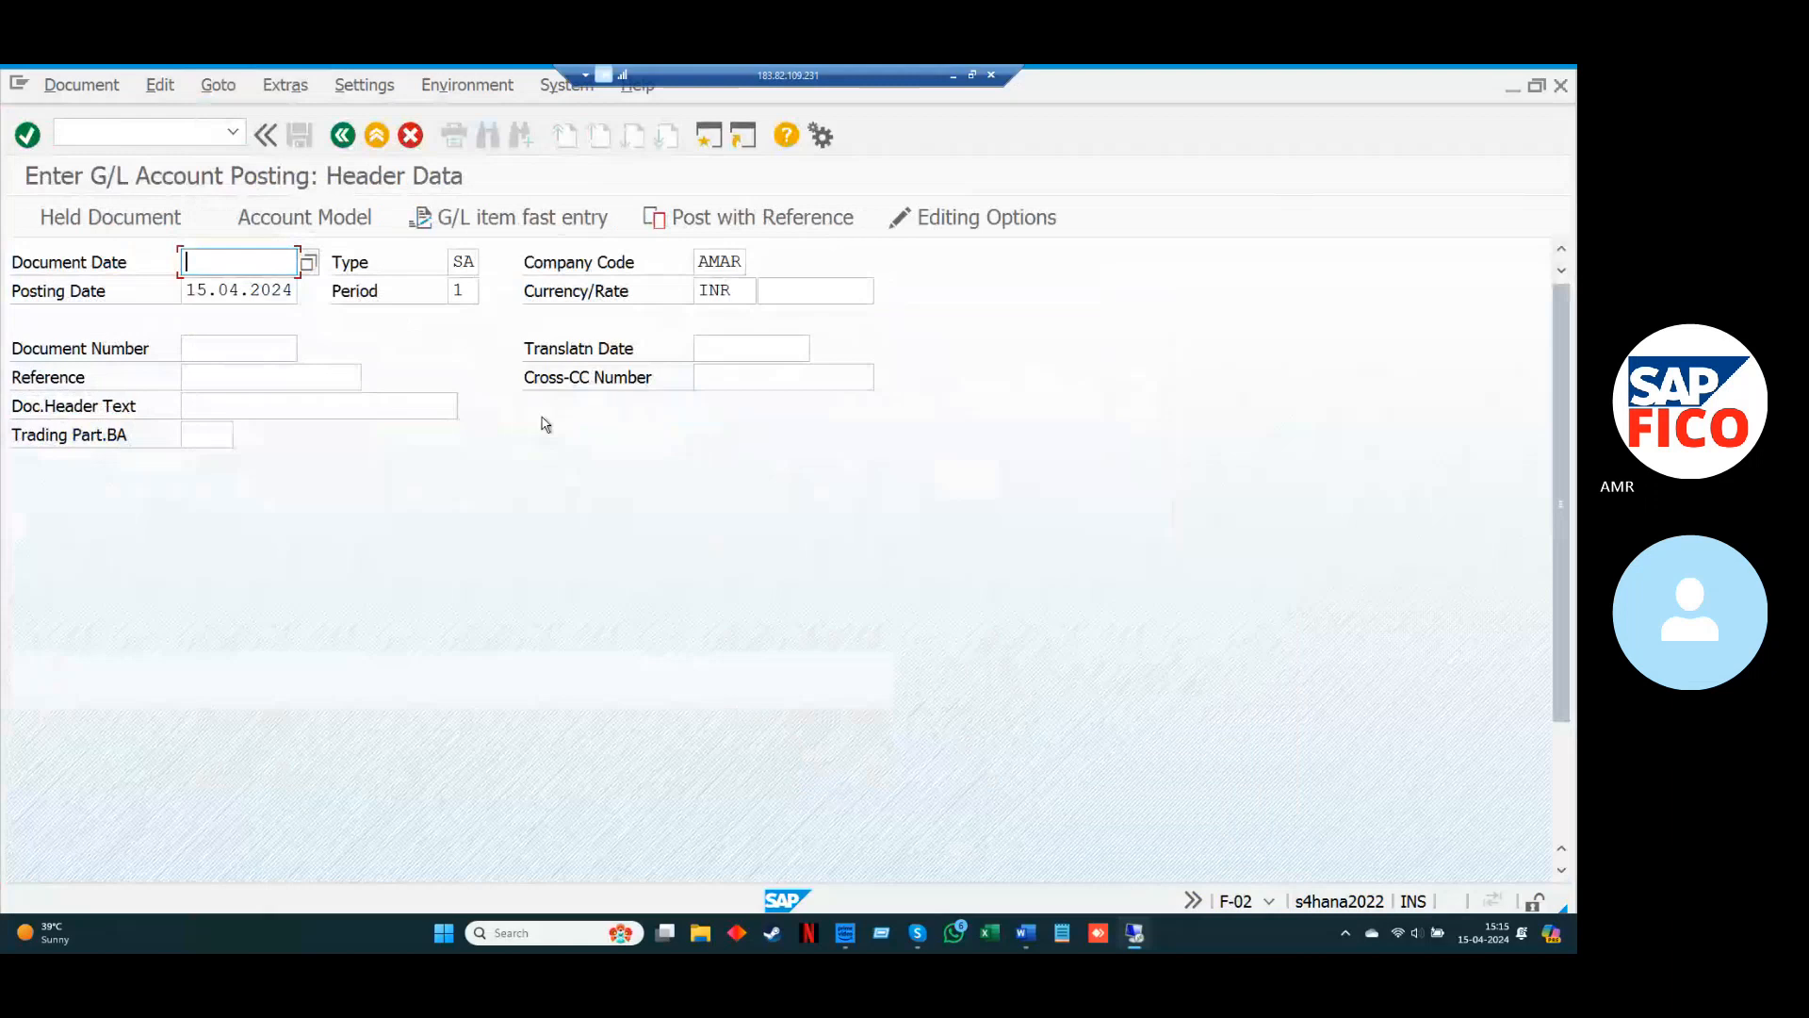
{"action": "type", "text": "1"}
{"action": "key", "text": "Down"}
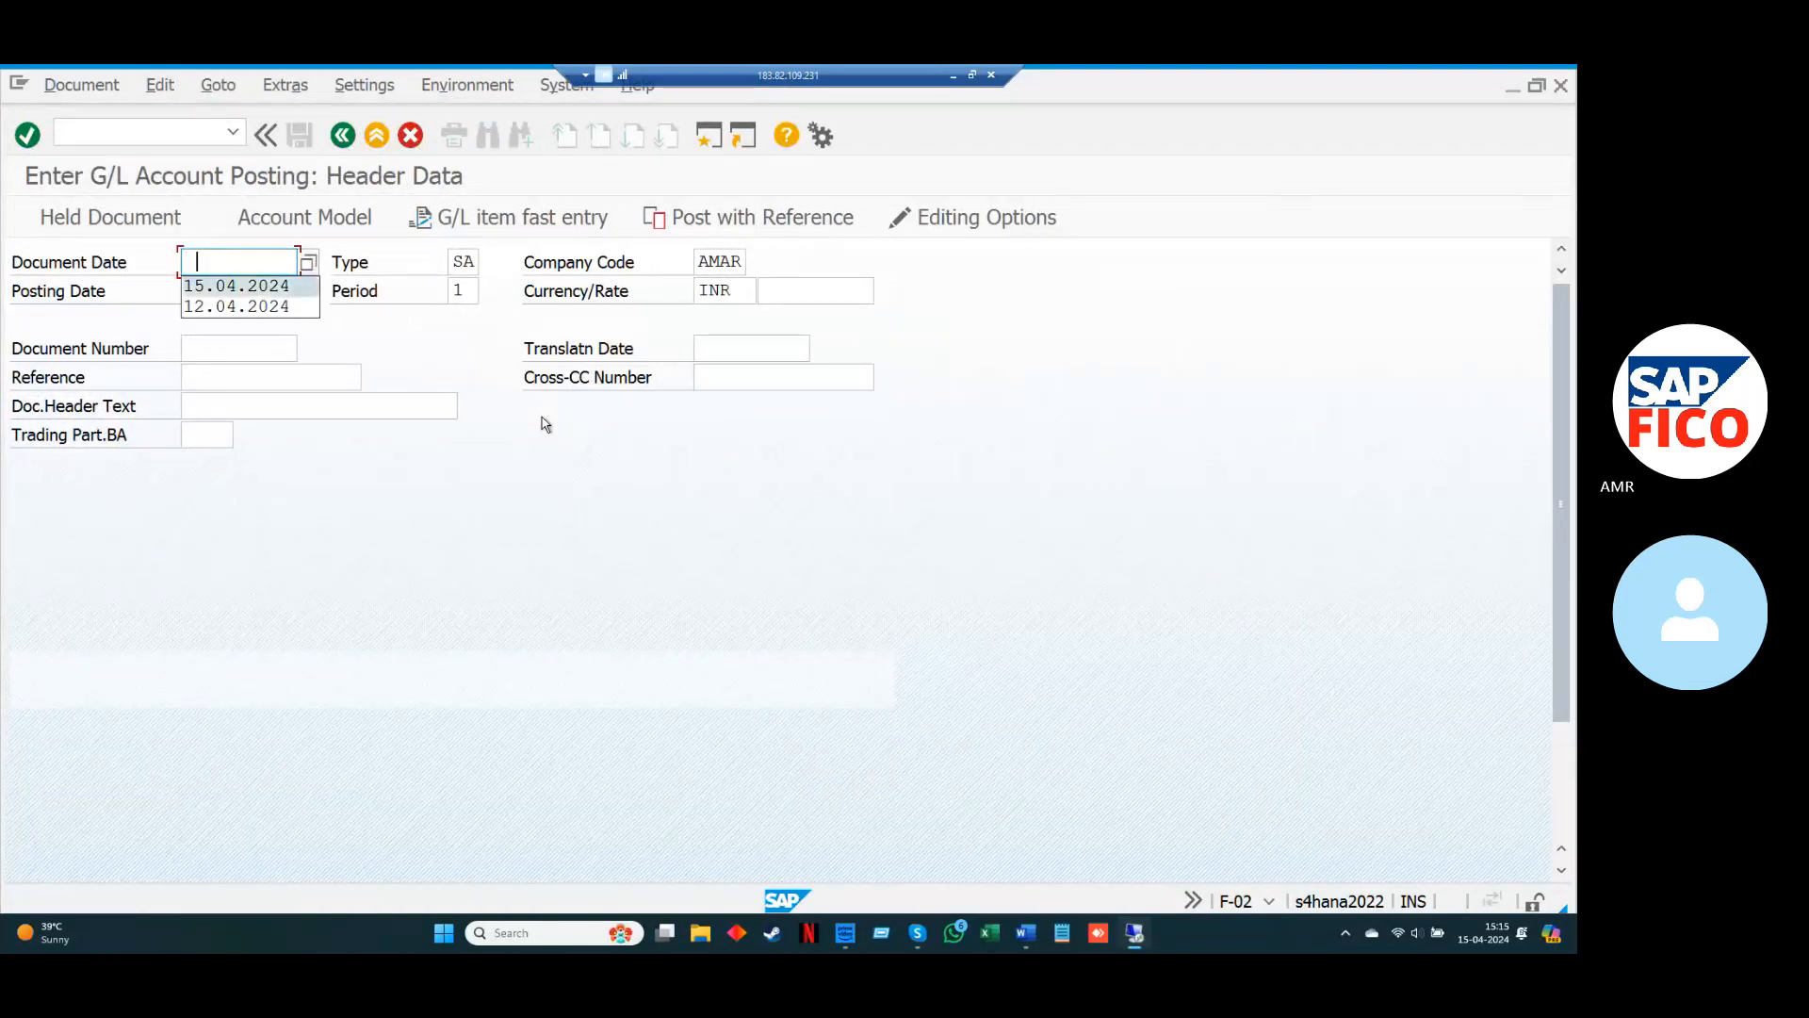
{"action": "key", "text": "Return"}
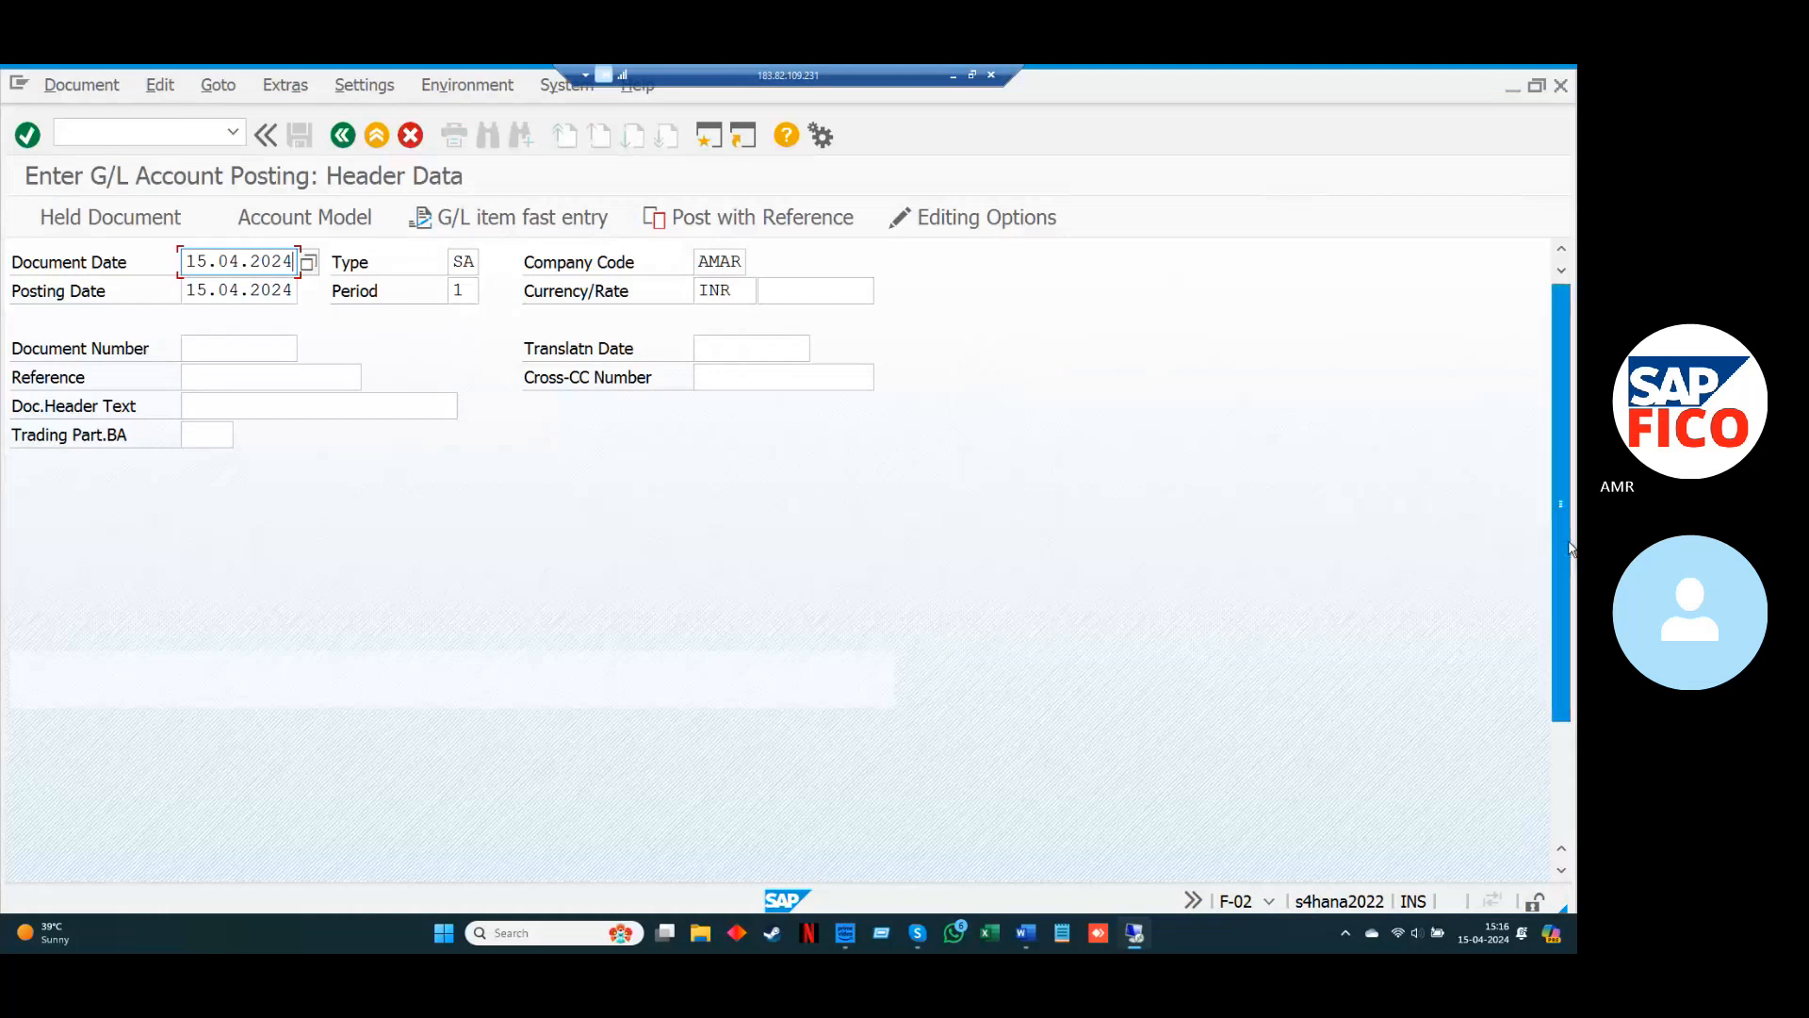
Select RENT ACCOUNT from the chart of accounts AMCA for the first line item with posting key 40 and open that item.
{"action": "scroll", "coordinate": [1562, 549], "scroll_direction": "down", "scroll_amount": 3}
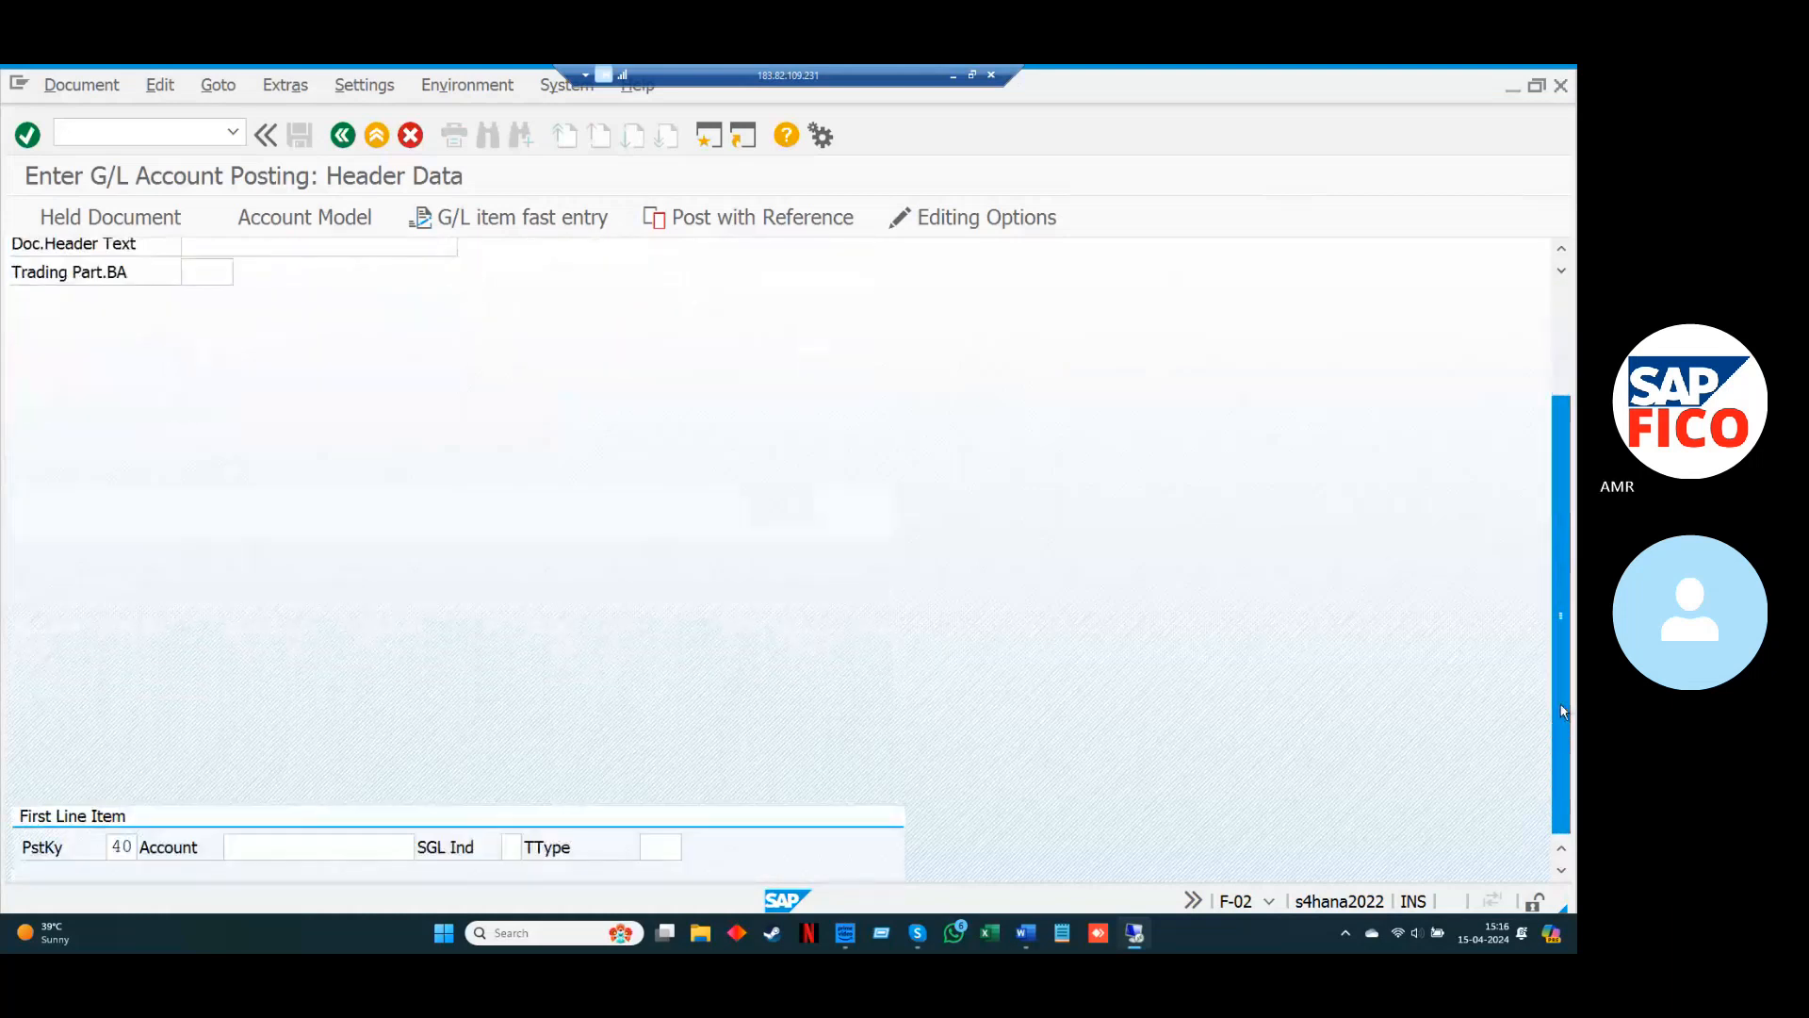
{"action": "left_click", "coordinate": [317, 848]}
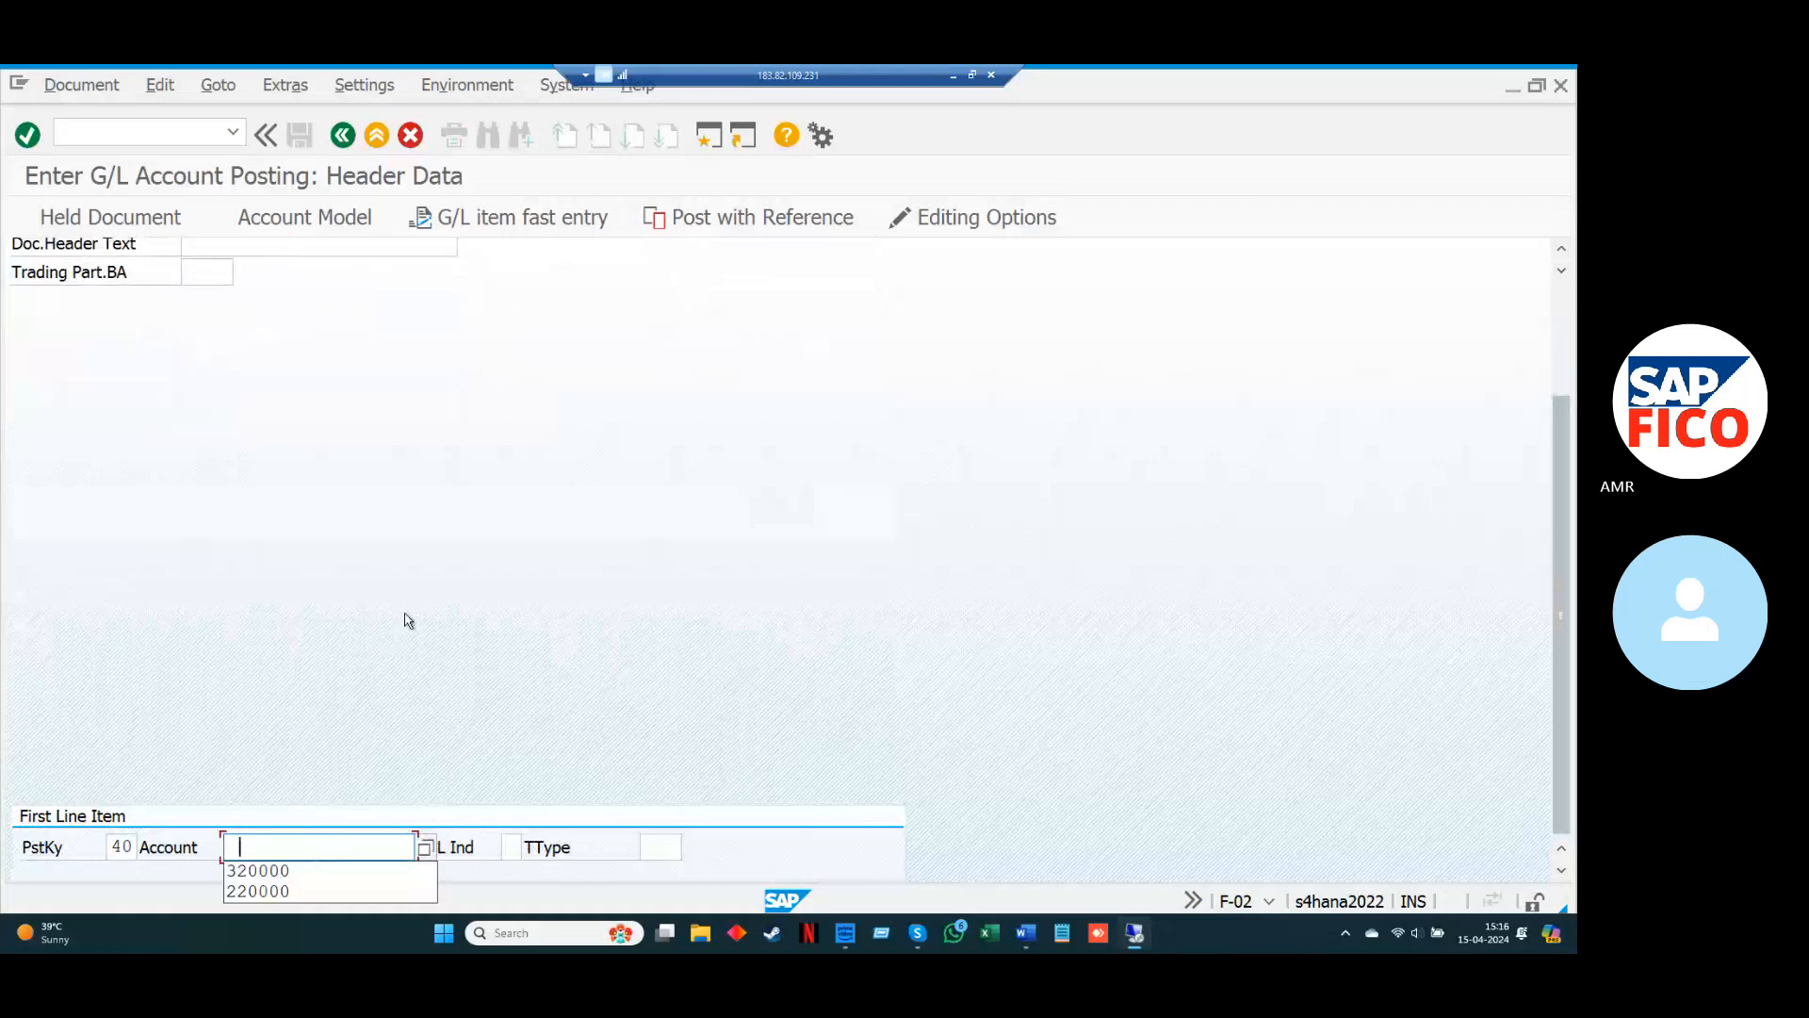
{"action": "key", "text": "BackSpace"}
{"action": "left_click", "coordinate": [426, 849]}
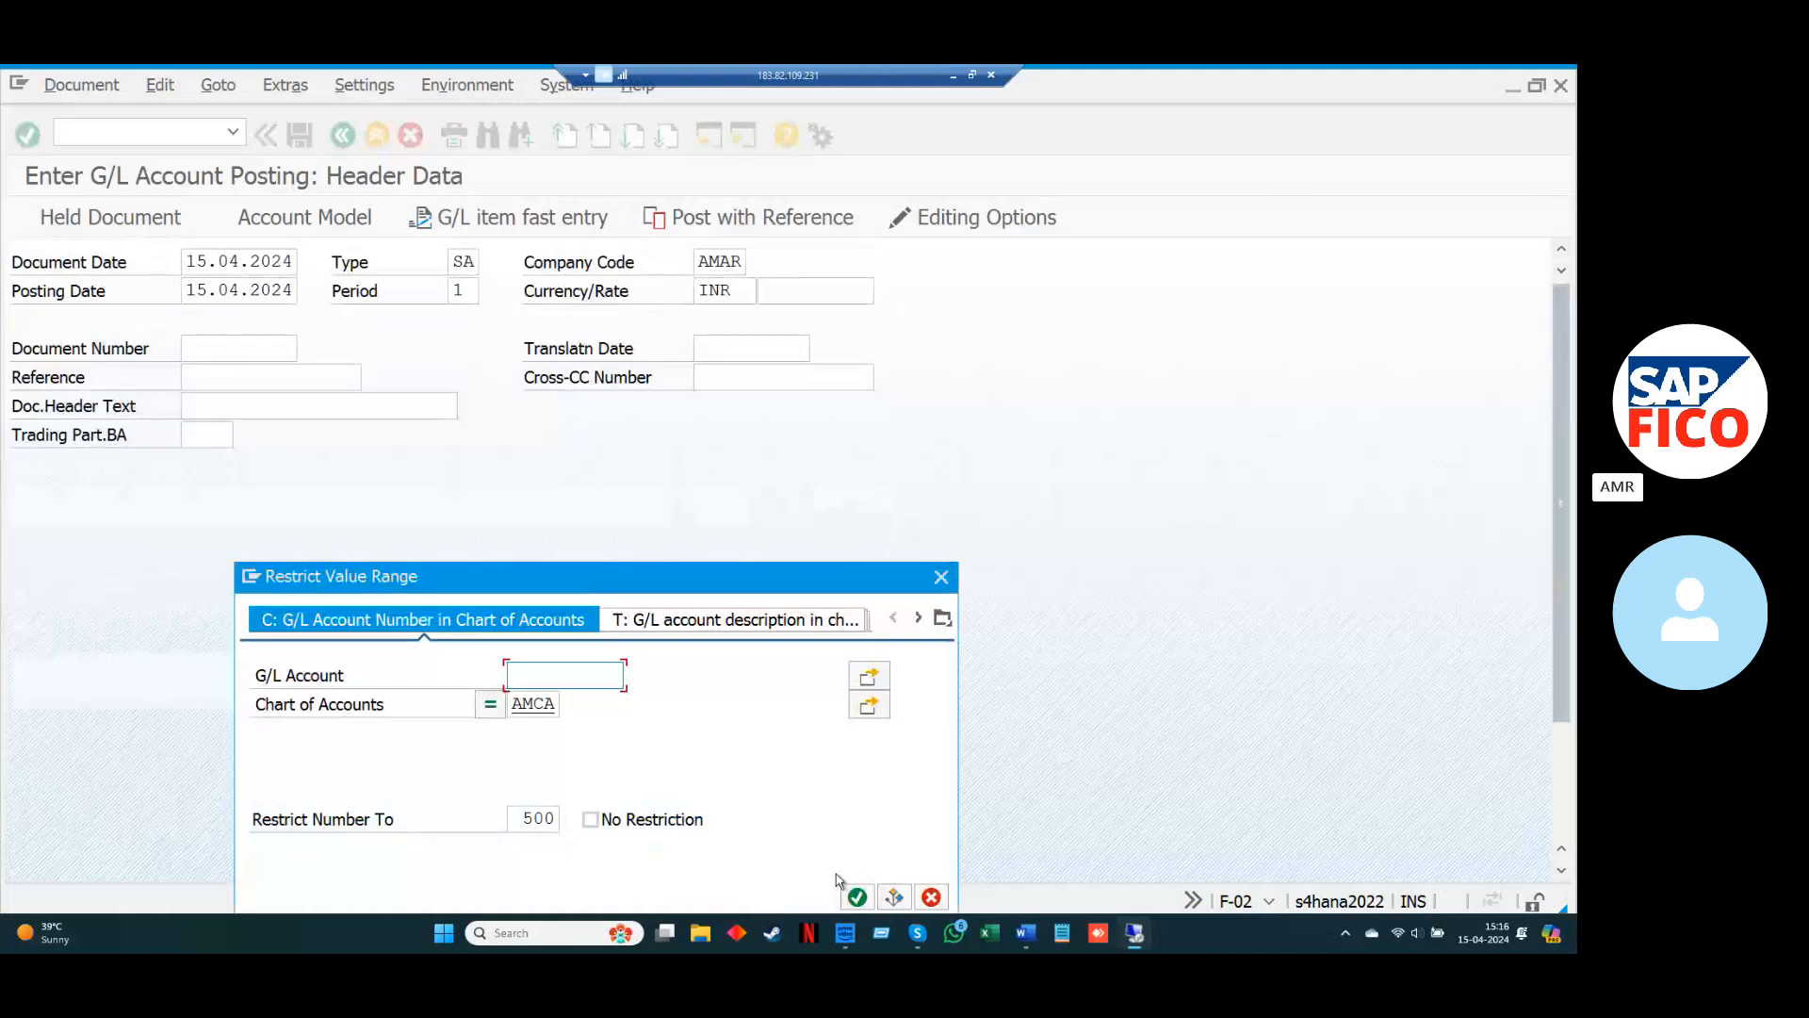
{"action": "left_click", "coordinate": [857, 896]}
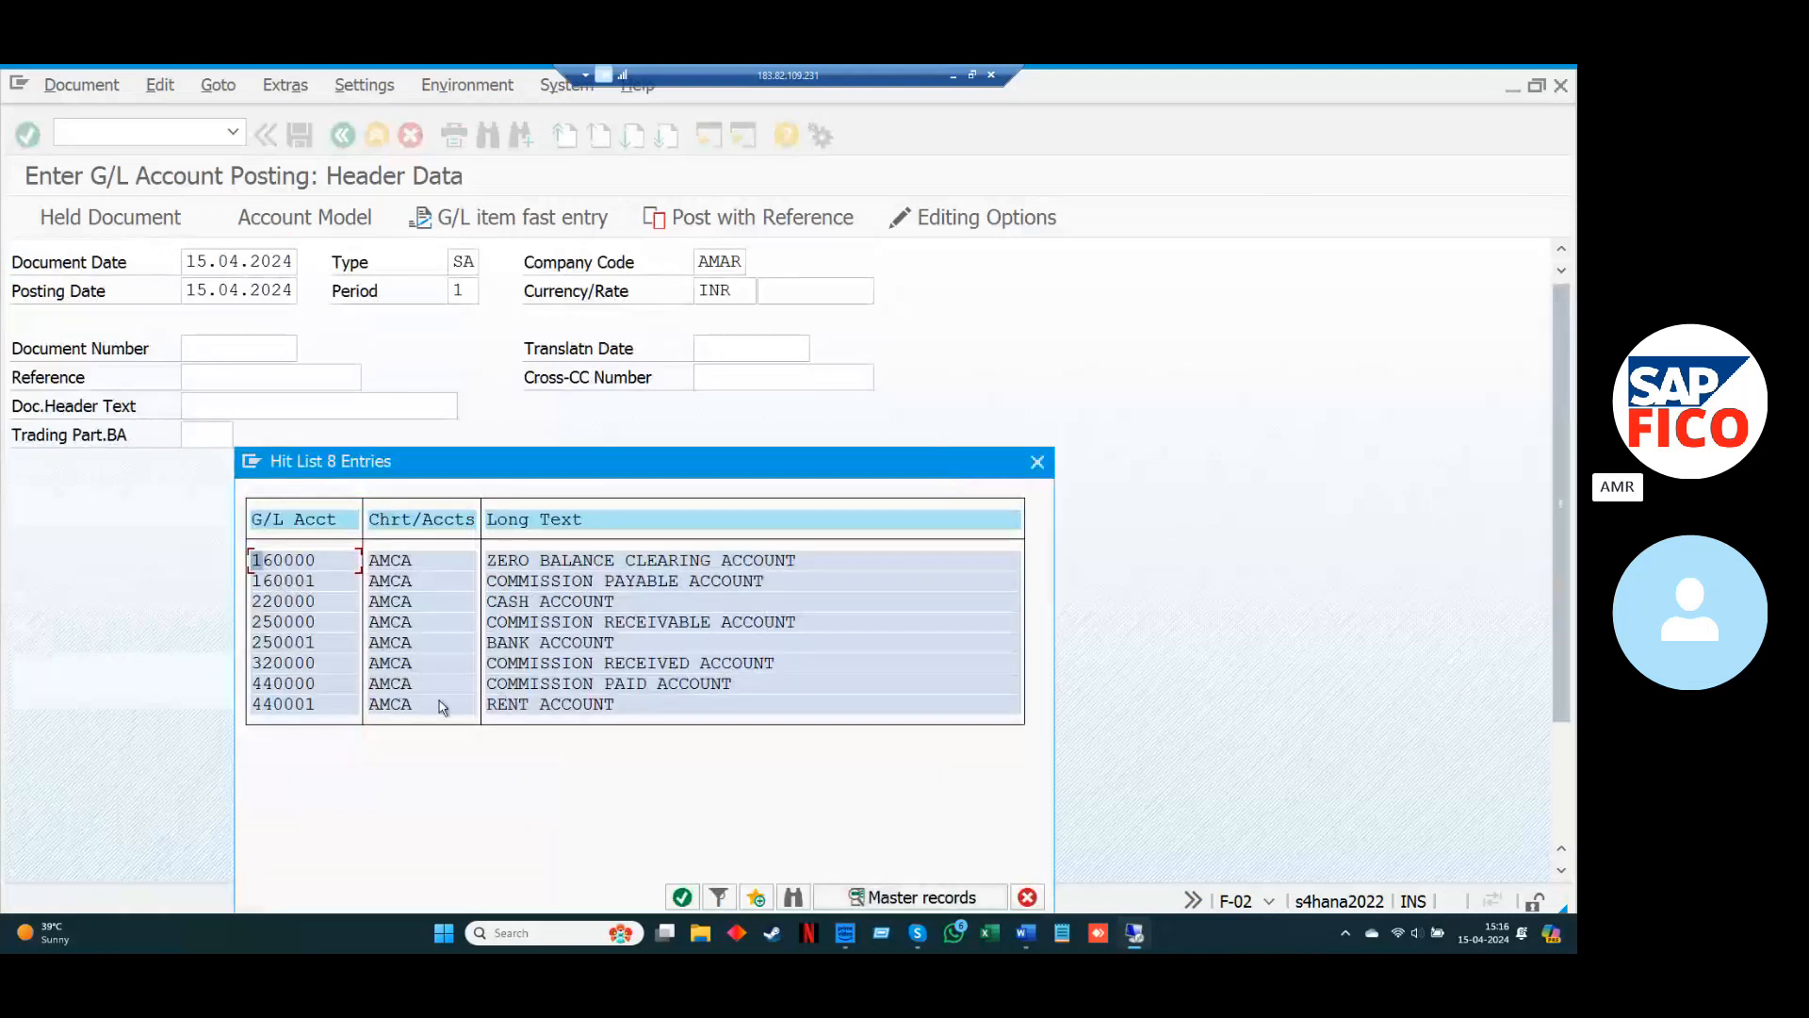
{"action": "double_click", "coordinate": [331, 706]}
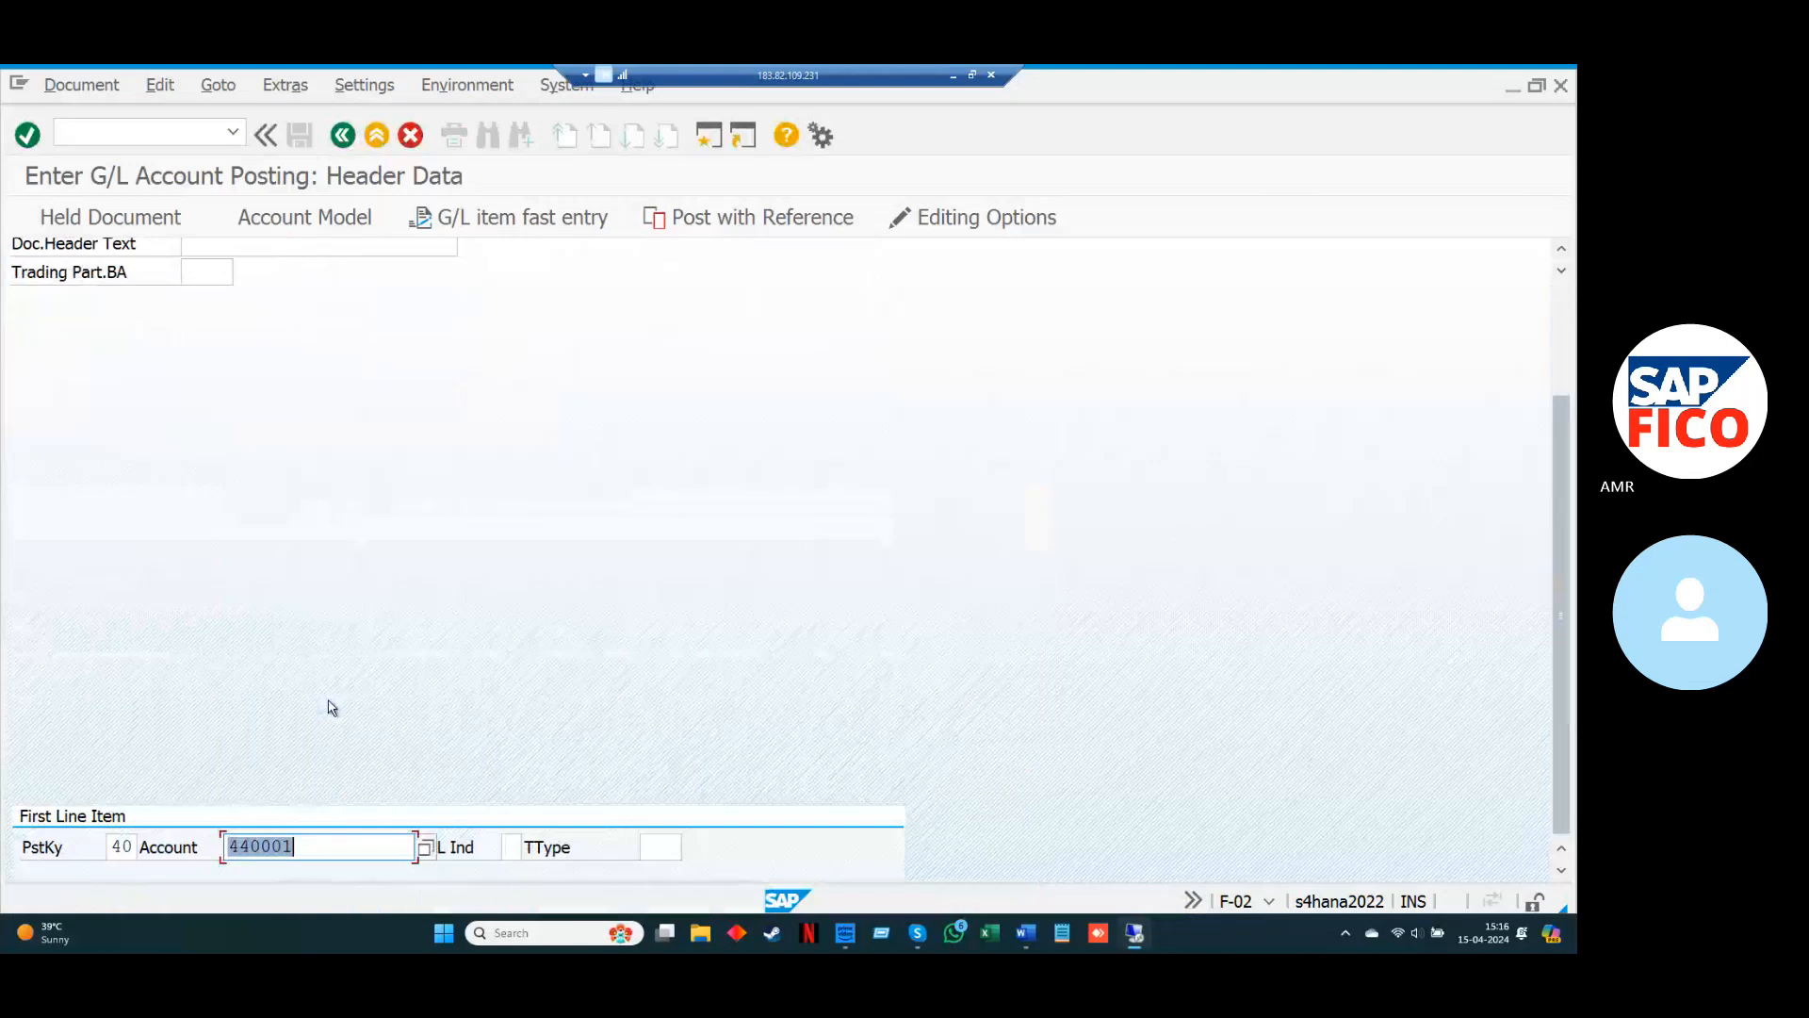
{"action": "key", "text": "Return"}
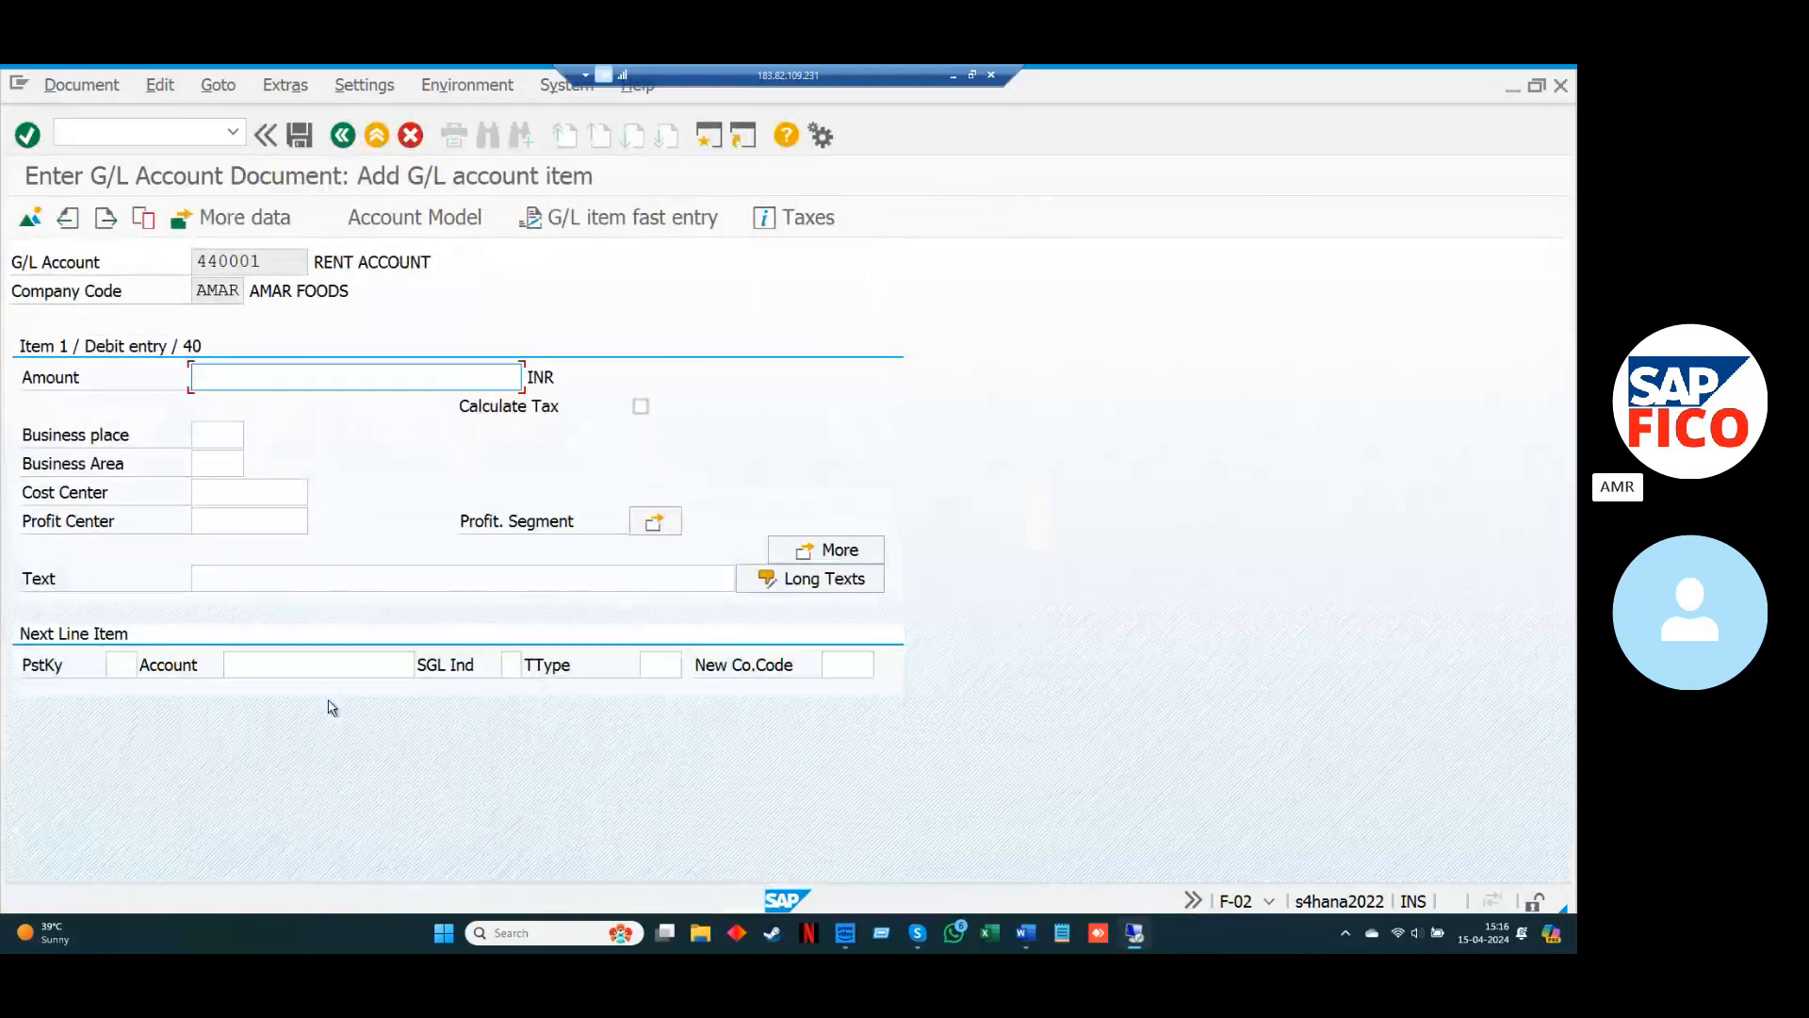
Set the rent debit item's amount to 10000 INR, business area to AMA1 and cost center to IAFC.
{"action": "key", "text": "Down"}
{"action": "key", "text": "Down"}
{"action": "key", "text": "Down"}
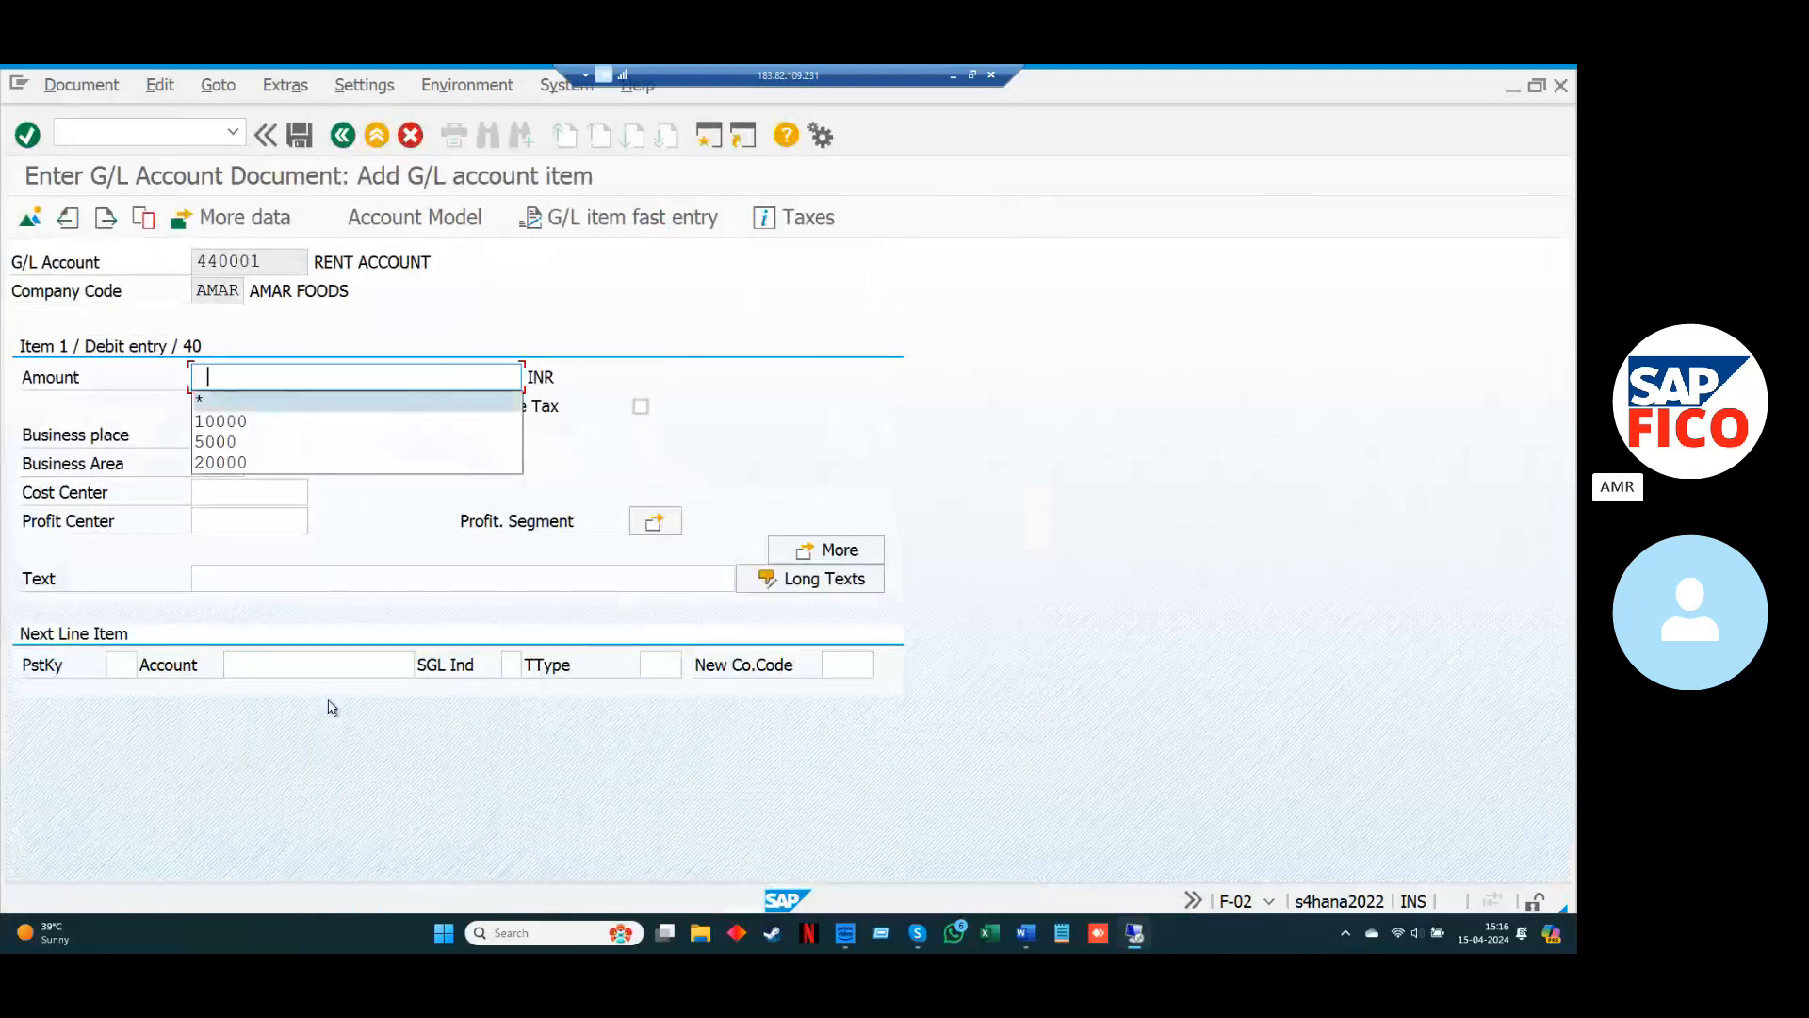
{"action": "key", "text": "Up"}
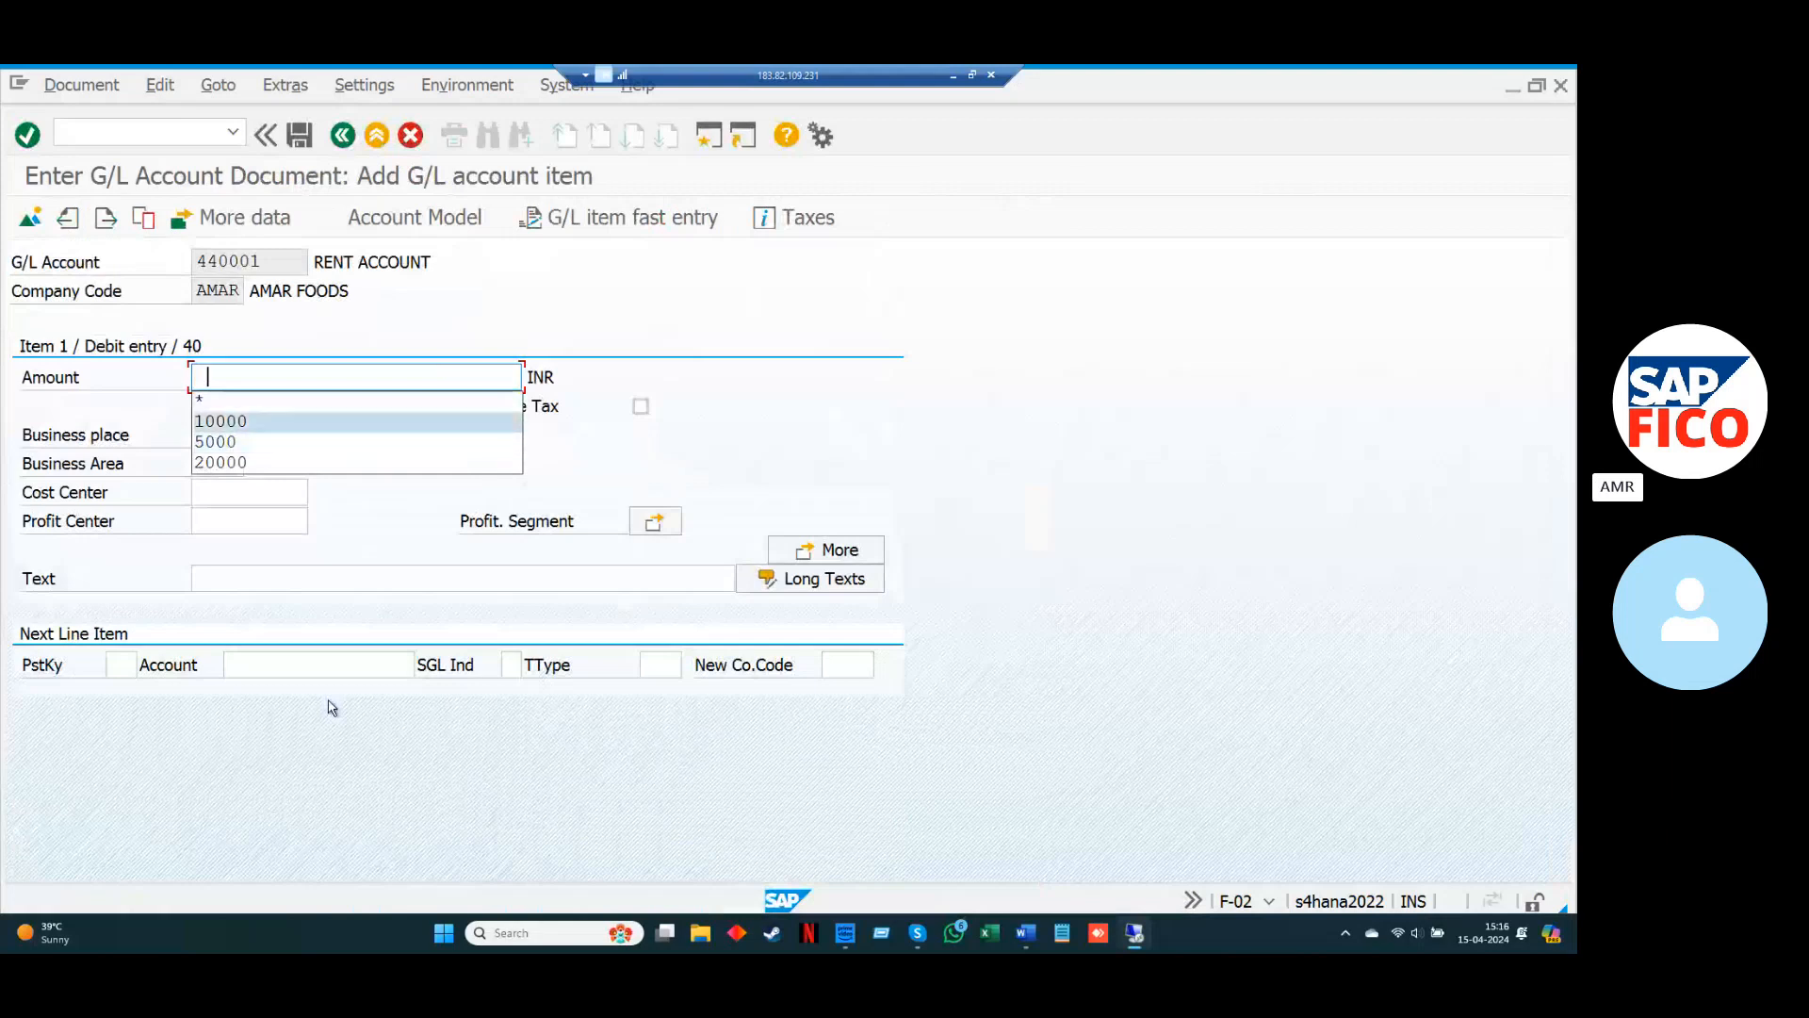
{"action": "key", "text": "Return"}
{"action": "key", "text": "Tab"}
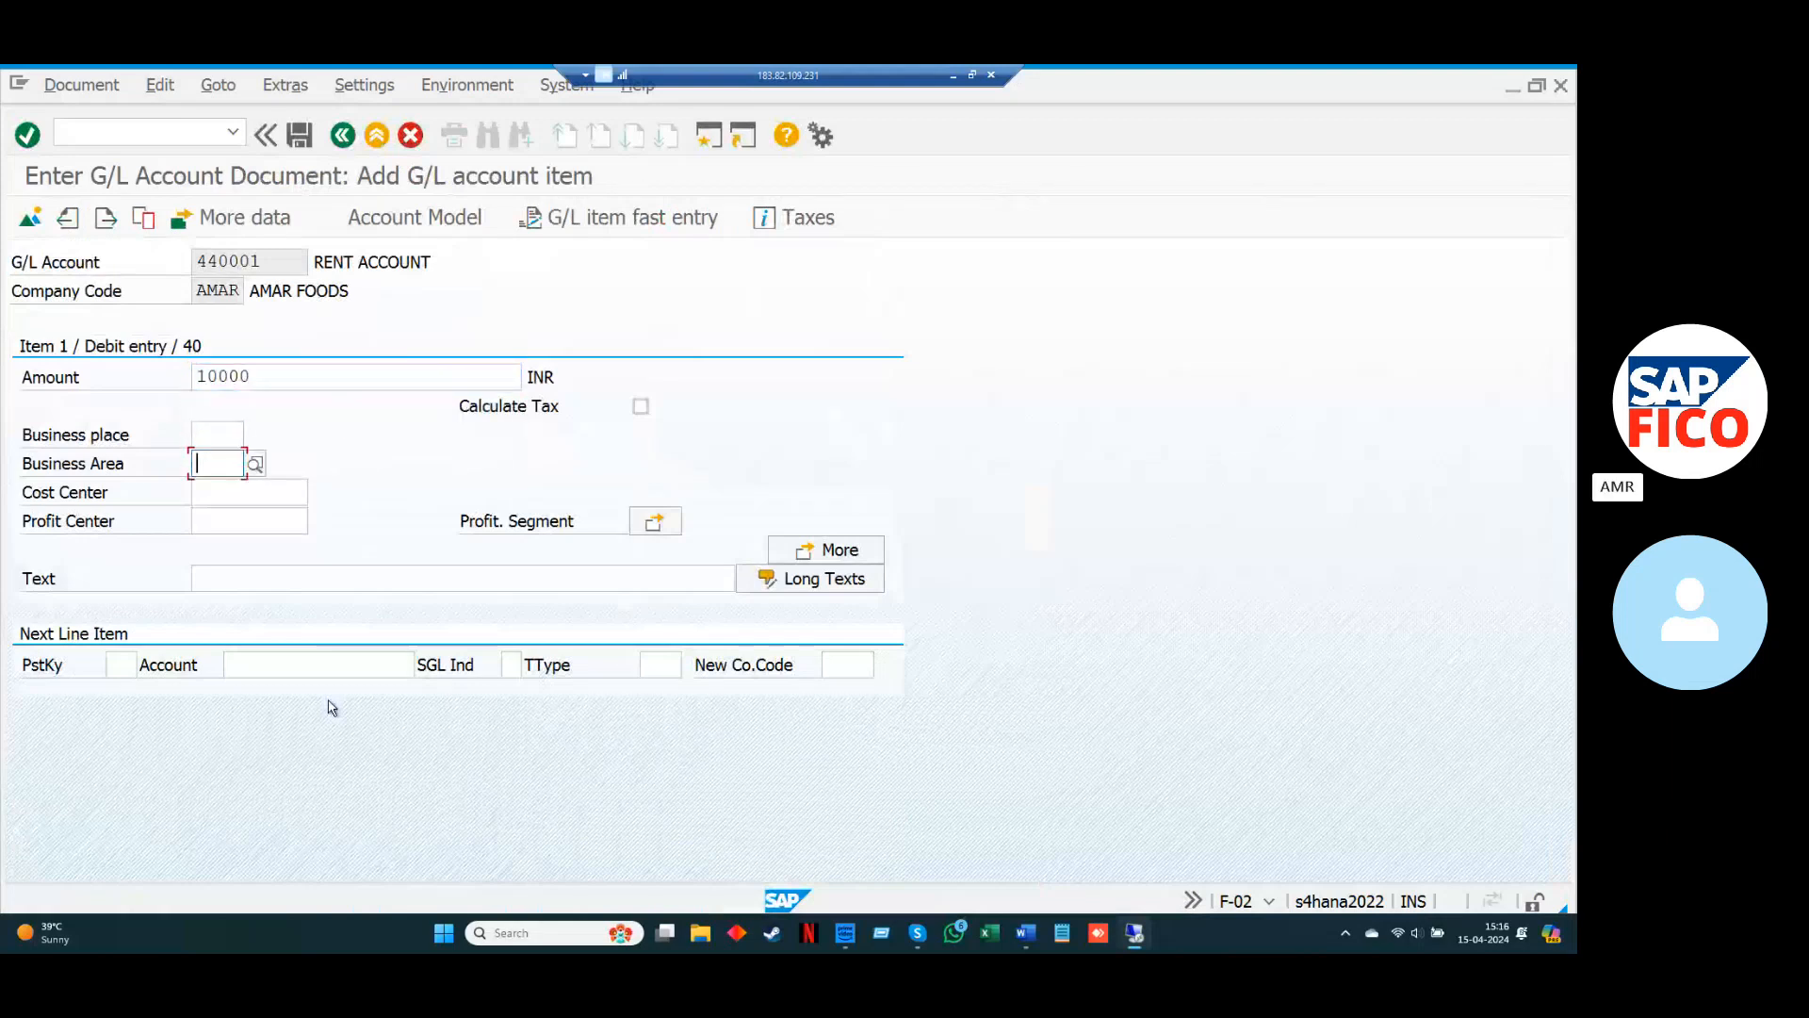
{"action": "key", "text": "Down"}
{"action": "key", "text": "Return"}
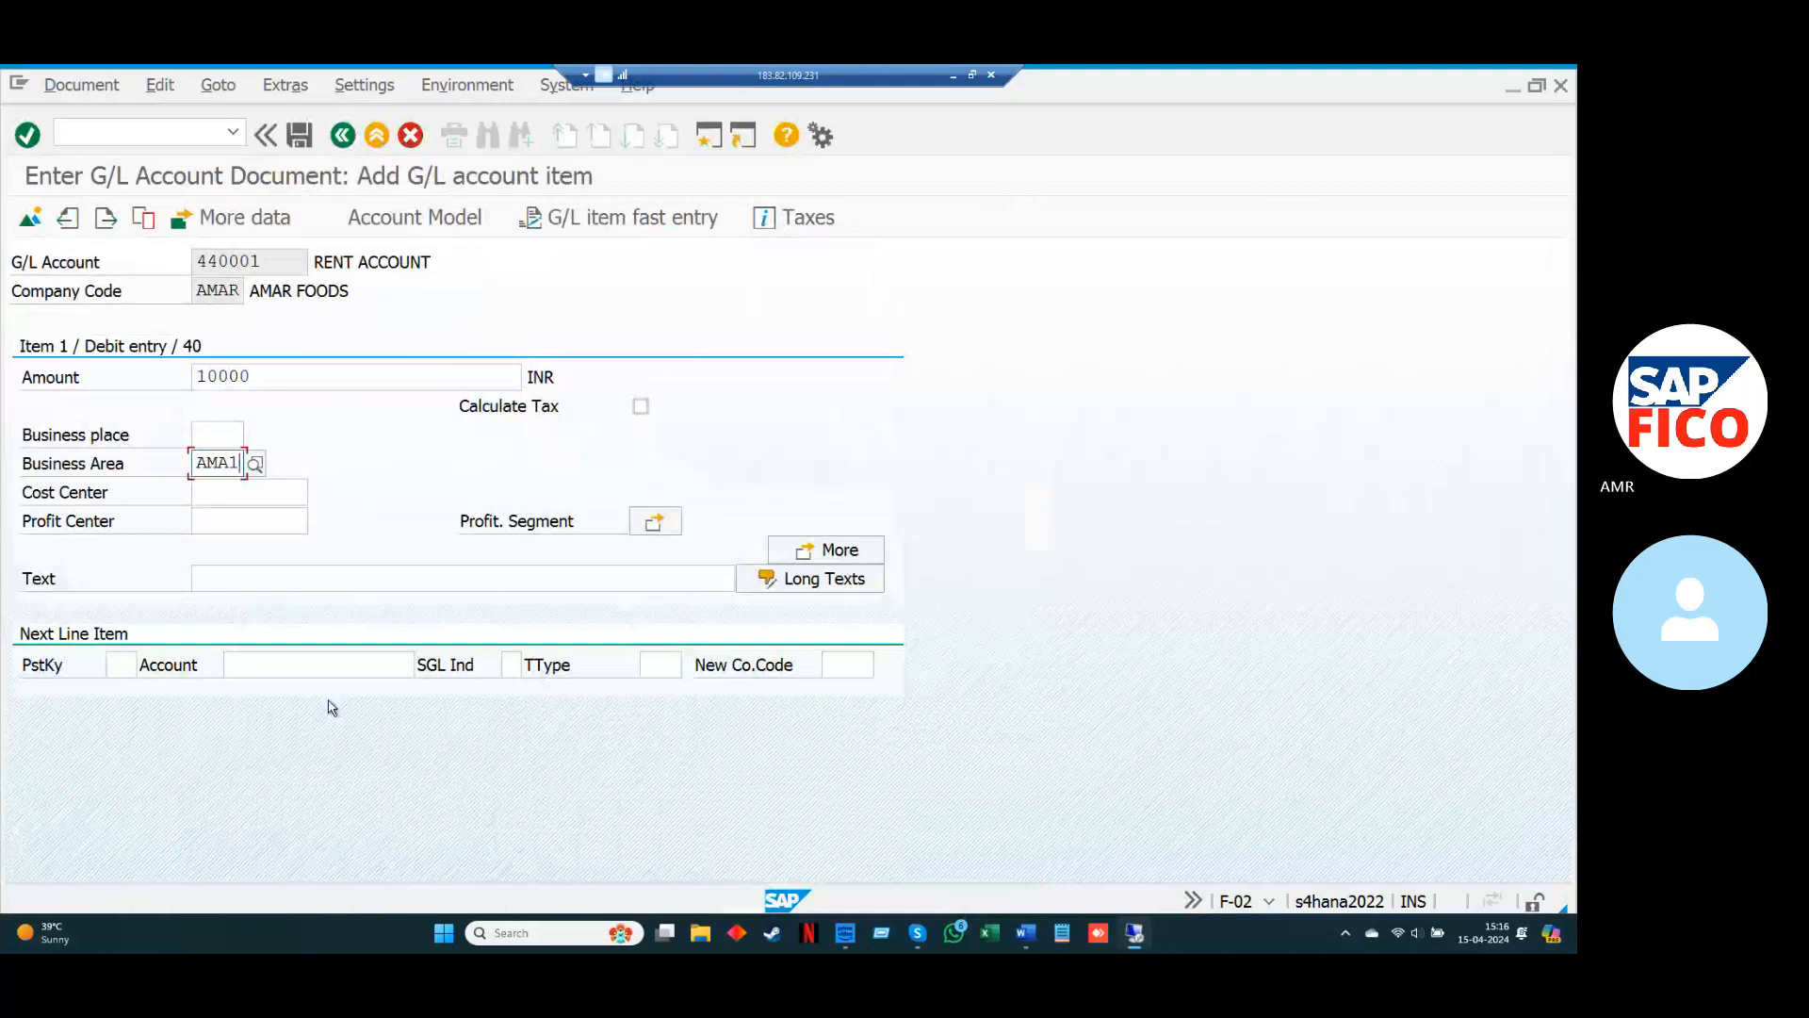
{"action": "key", "text": "Tab"}
{"action": "key", "text": "Down"}
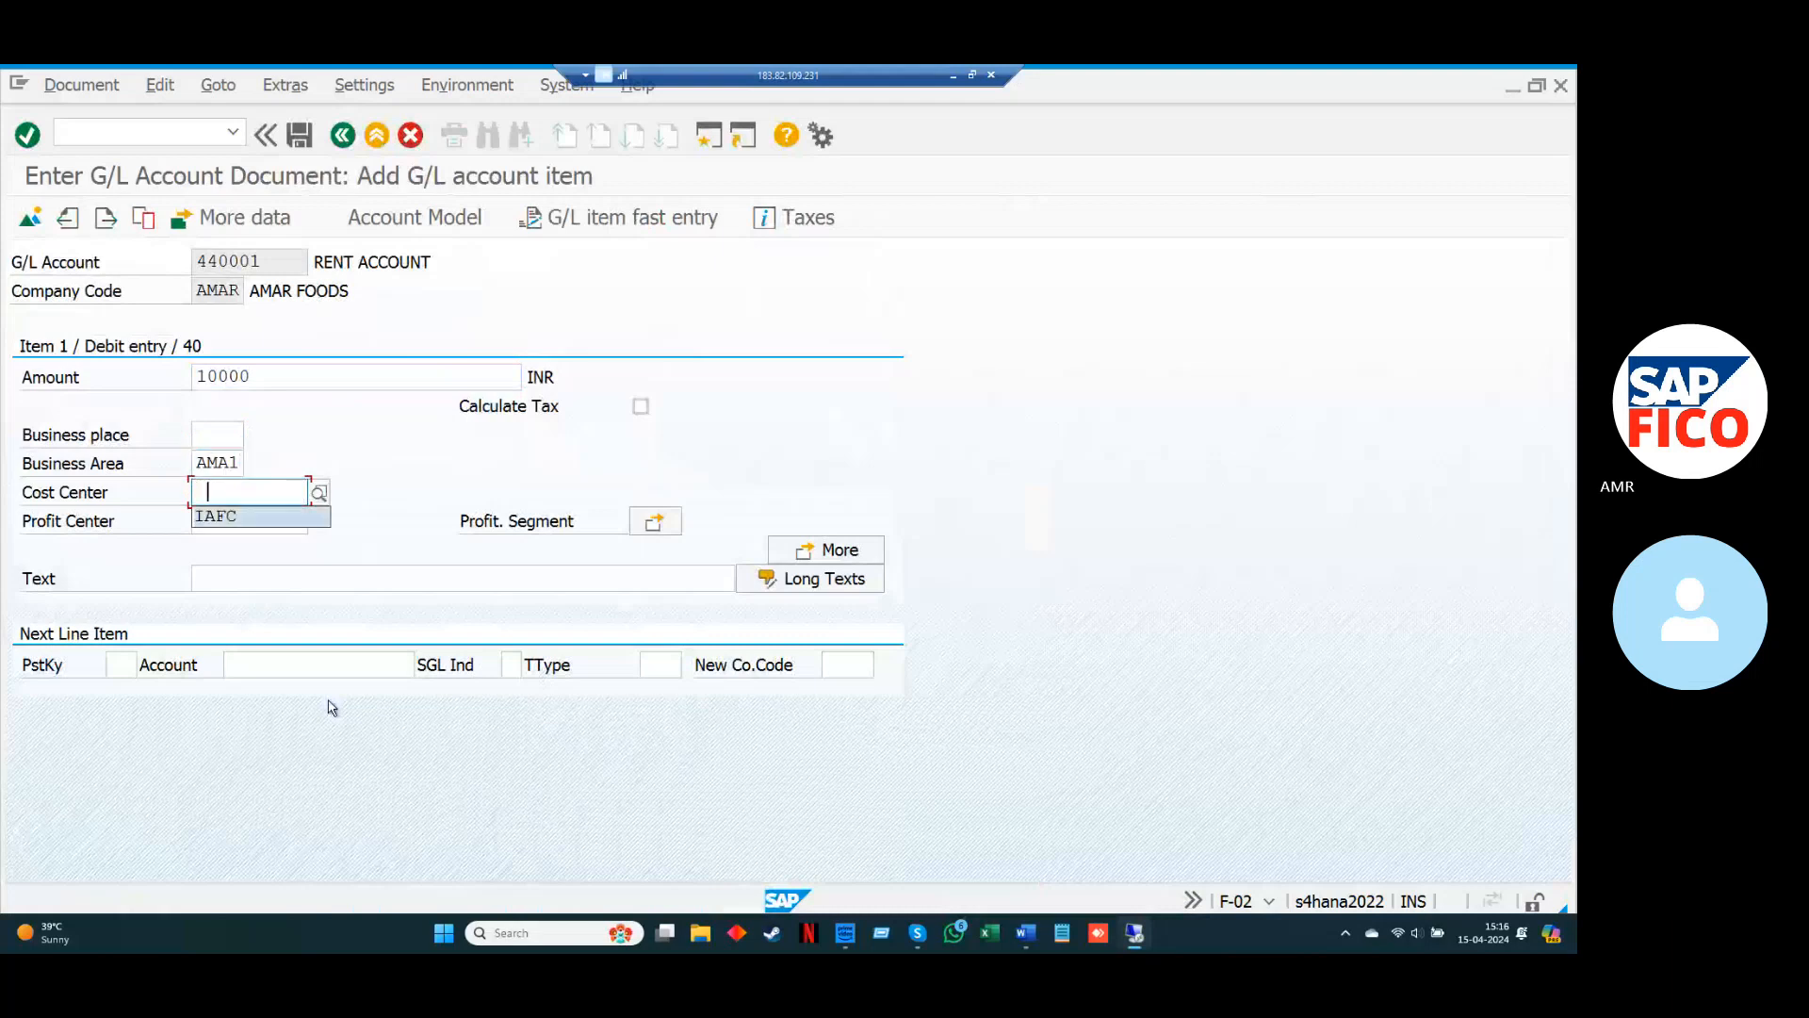
{"action": "key", "text": "Return"}
Enter RENT PAID as the line item text of the rent debit entry.
{"action": "key", "text": "Tab"}
{"action": "key", "text": "Tab"}
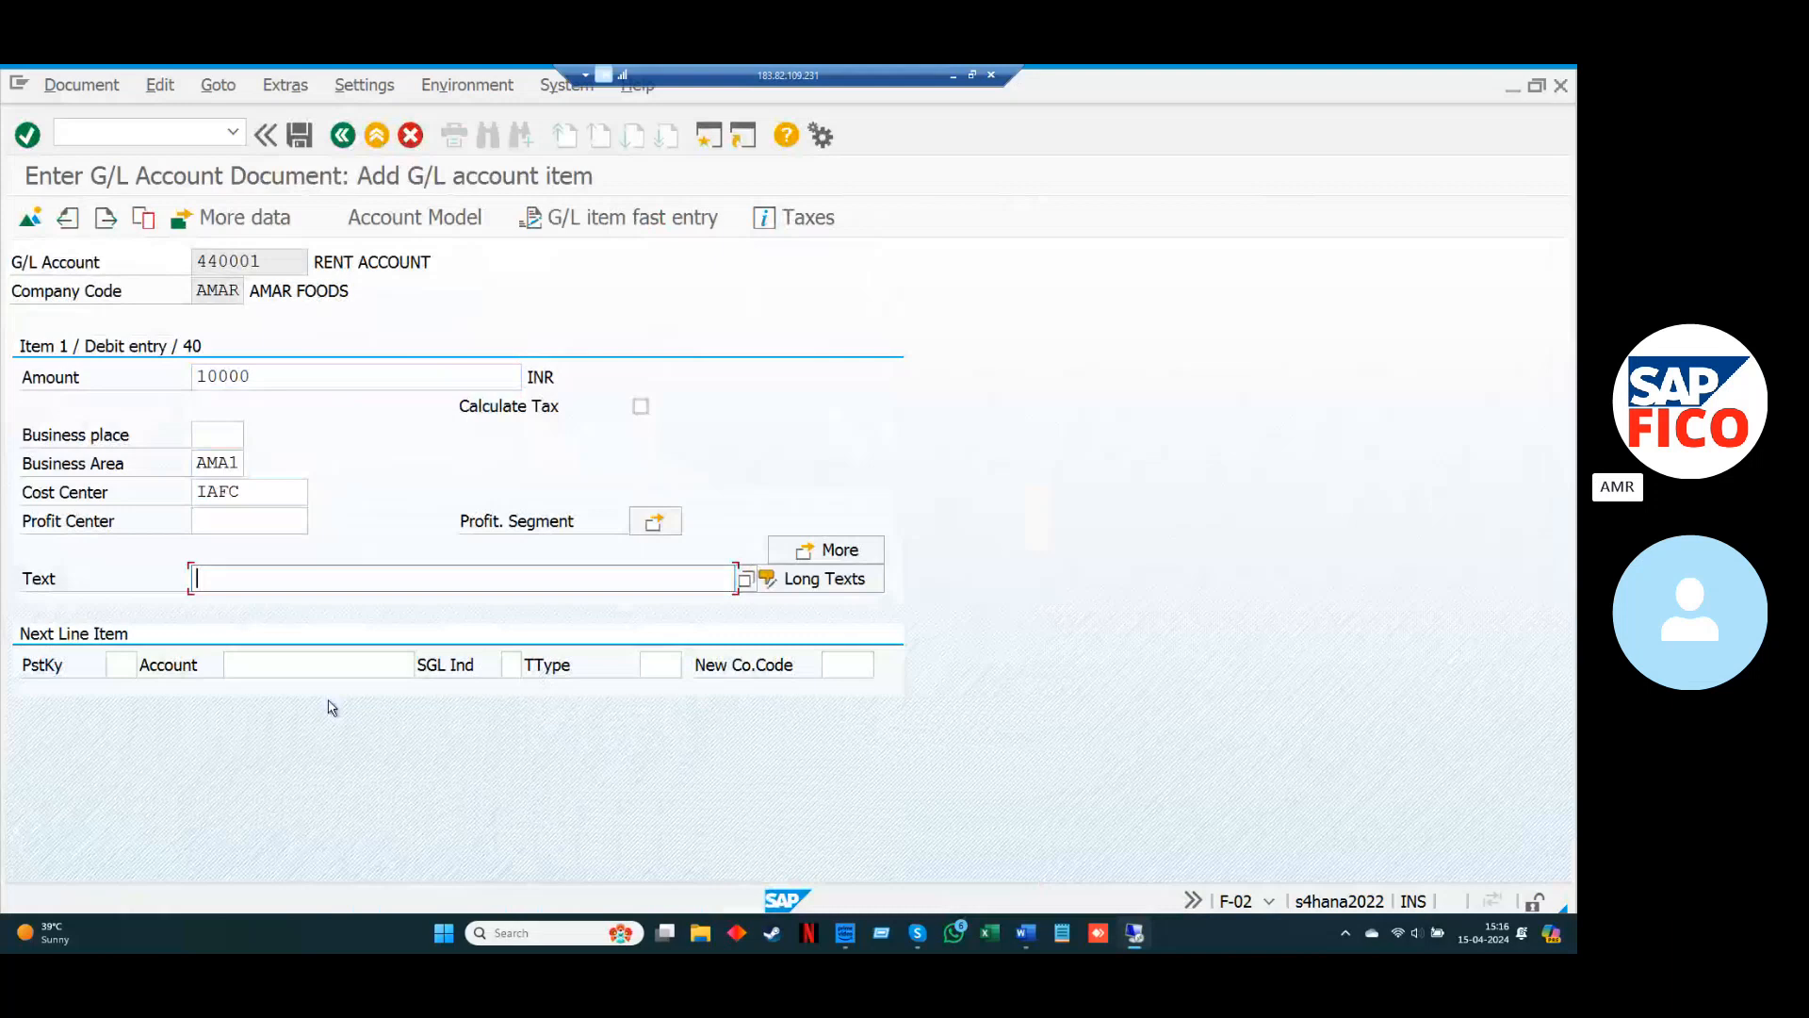
{"action": "key", "text": "Tab"}
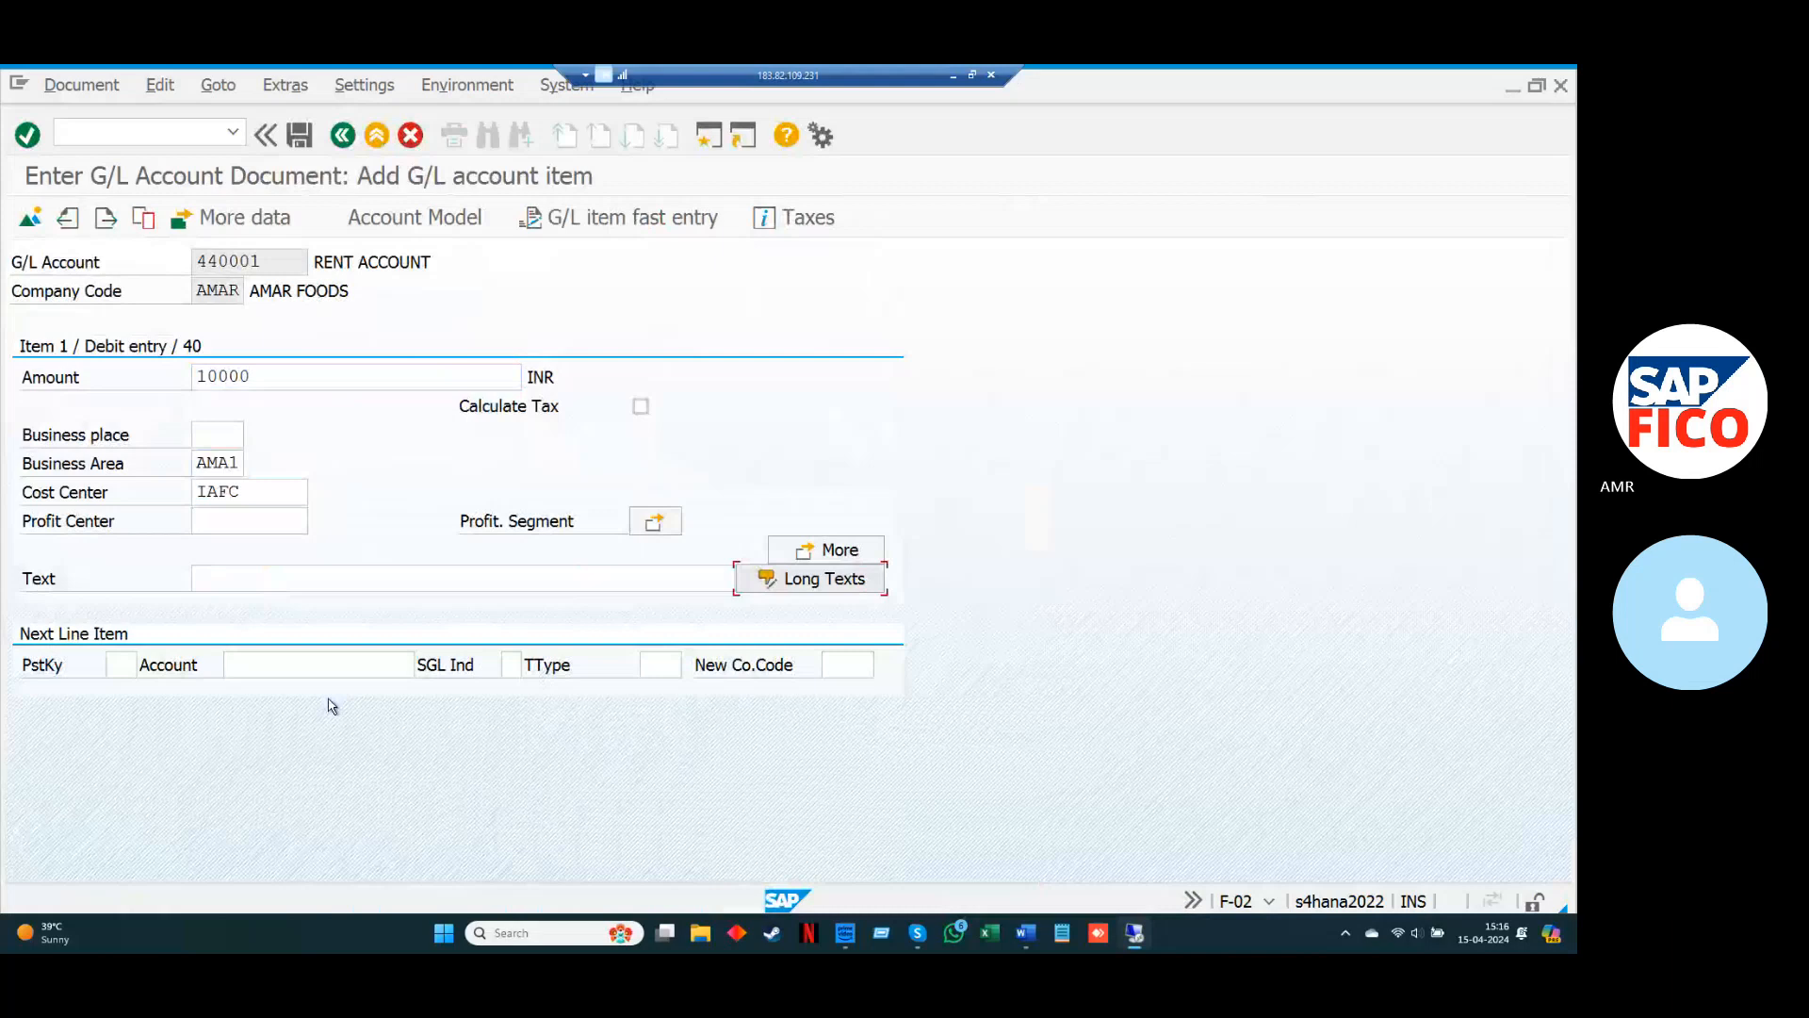
{"action": "left_click", "coordinate": [298, 579]}
{"action": "type", "text": "R"}
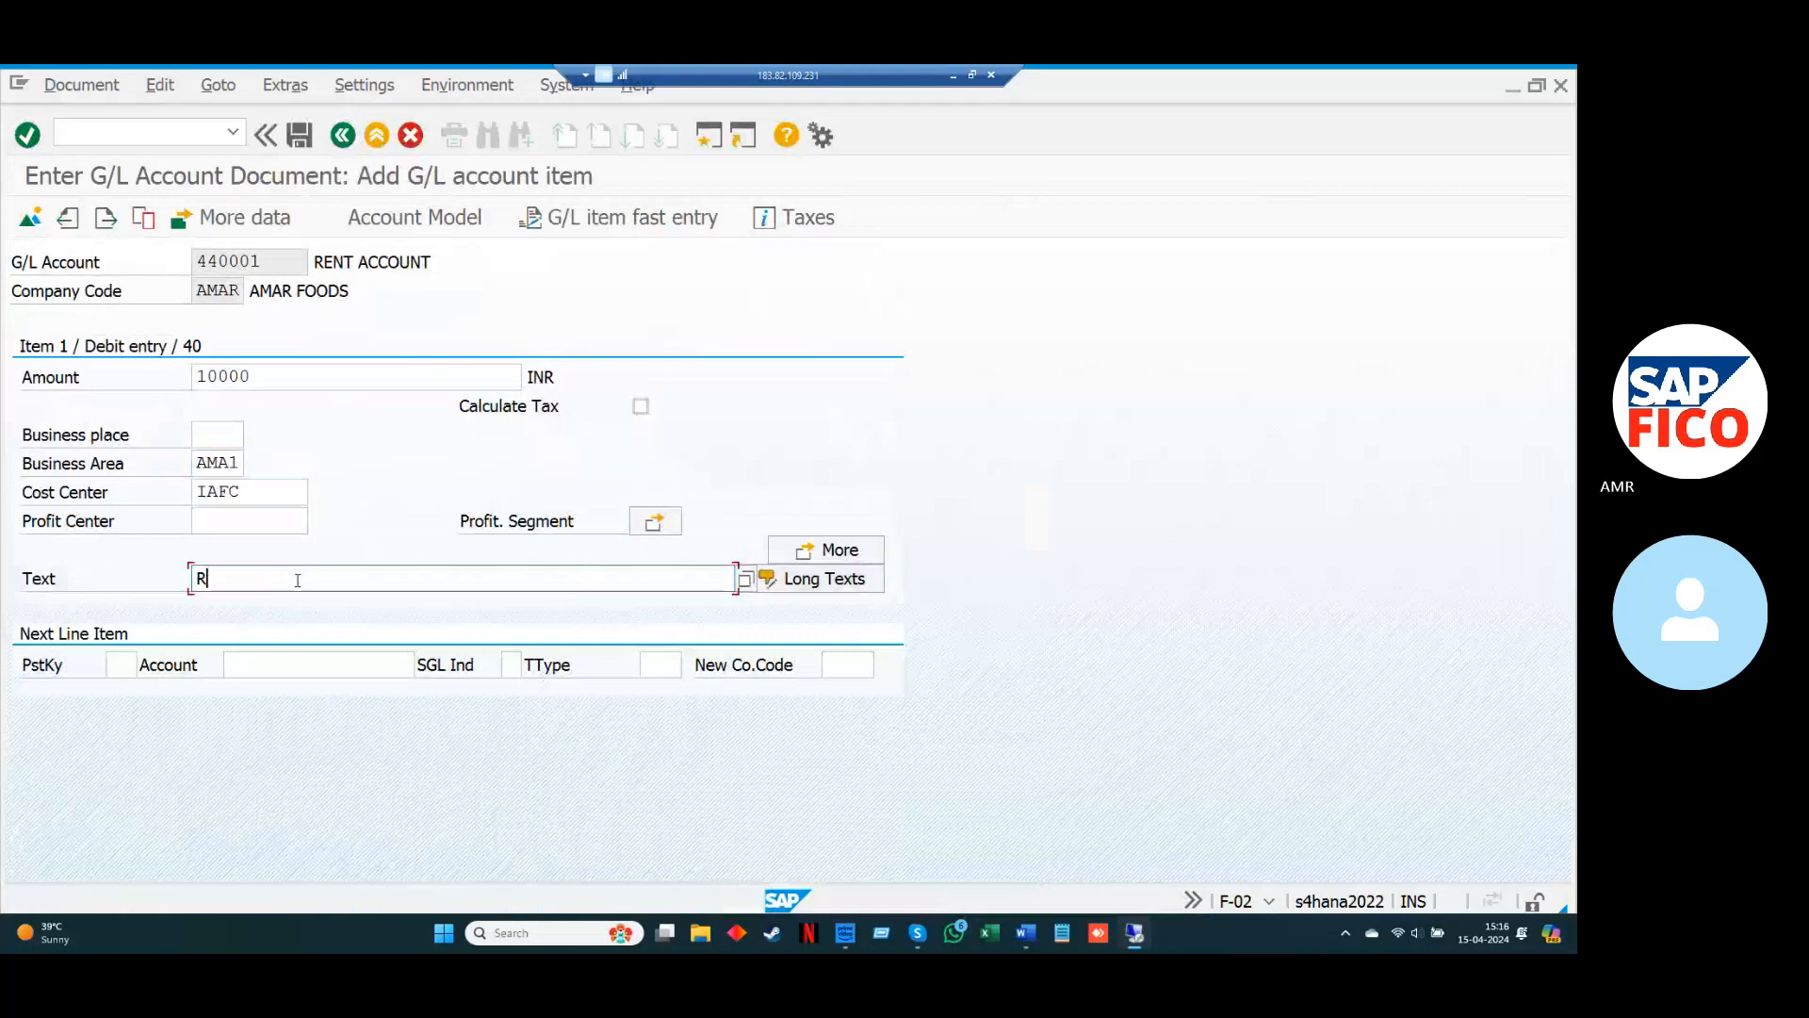
{"action": "type", "text": "ENT PAID"}
Set the next line item to posting key 50 with BANK ACCOUNT from the G/L account list and open that item.
{"action": "left_click", "coordinate": [125, 663]}
{"action": "type", "text": "5"}
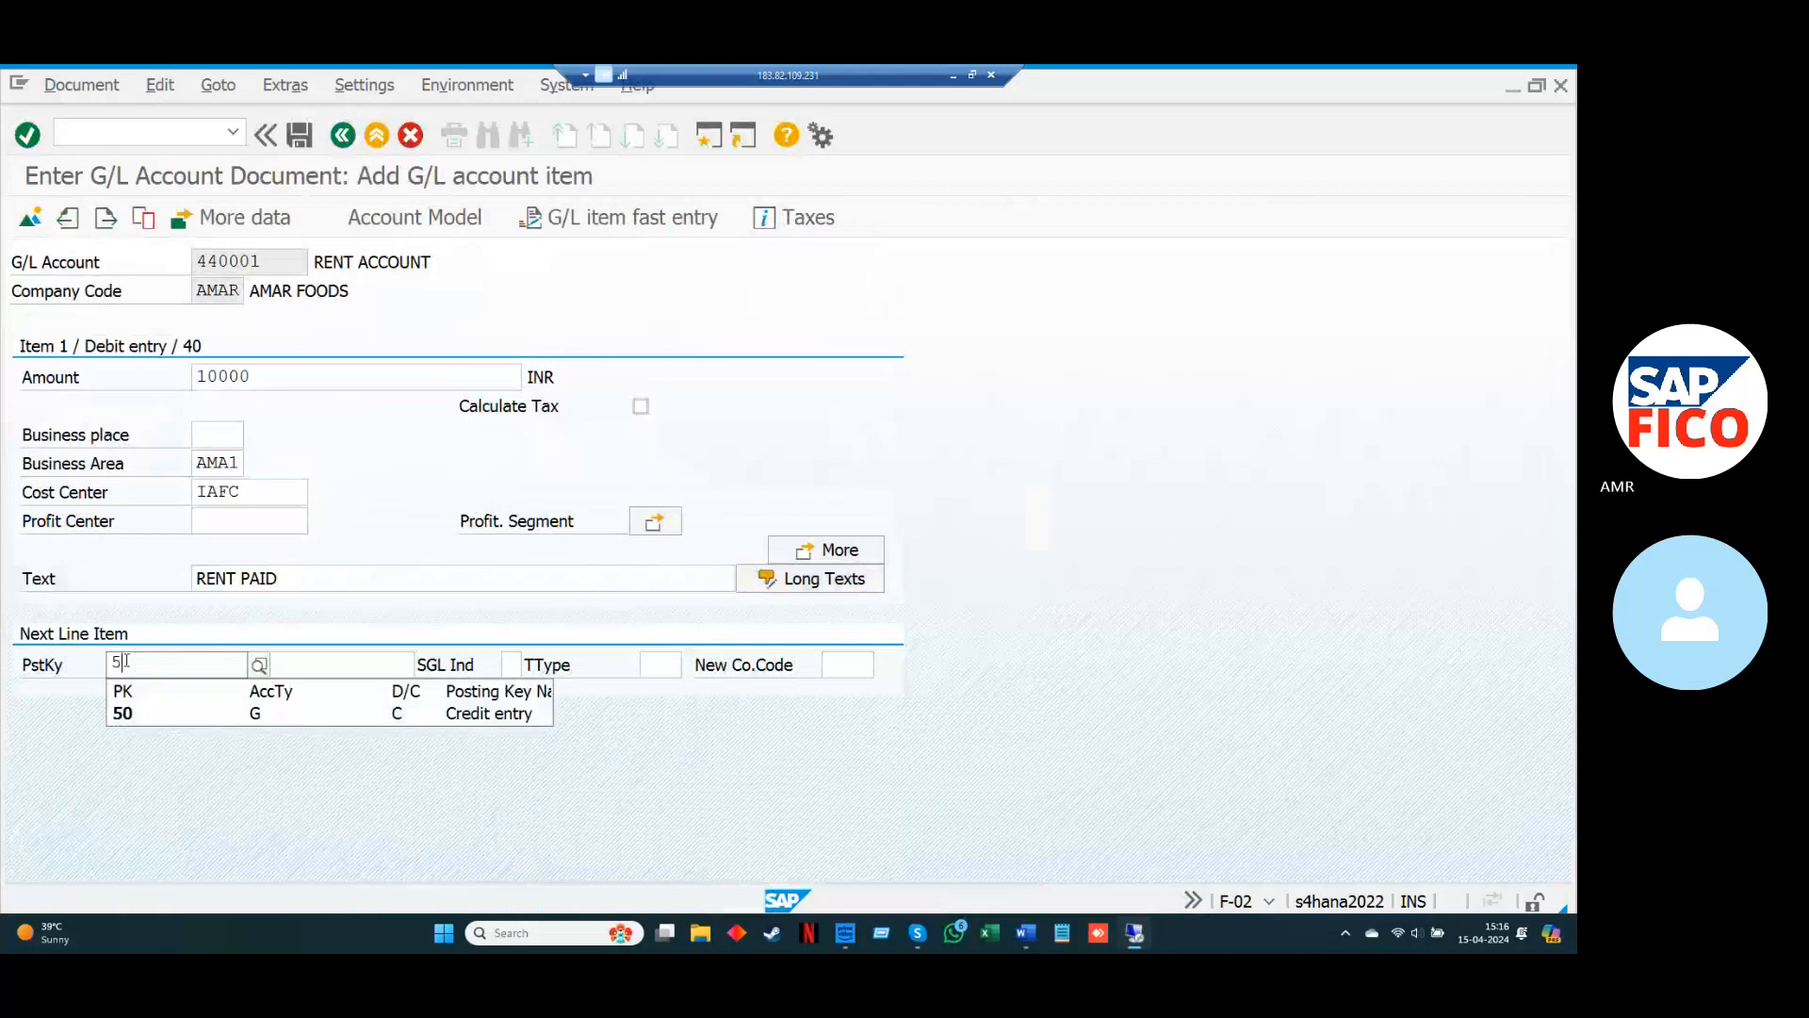
{"action": "type", "text": "0"}
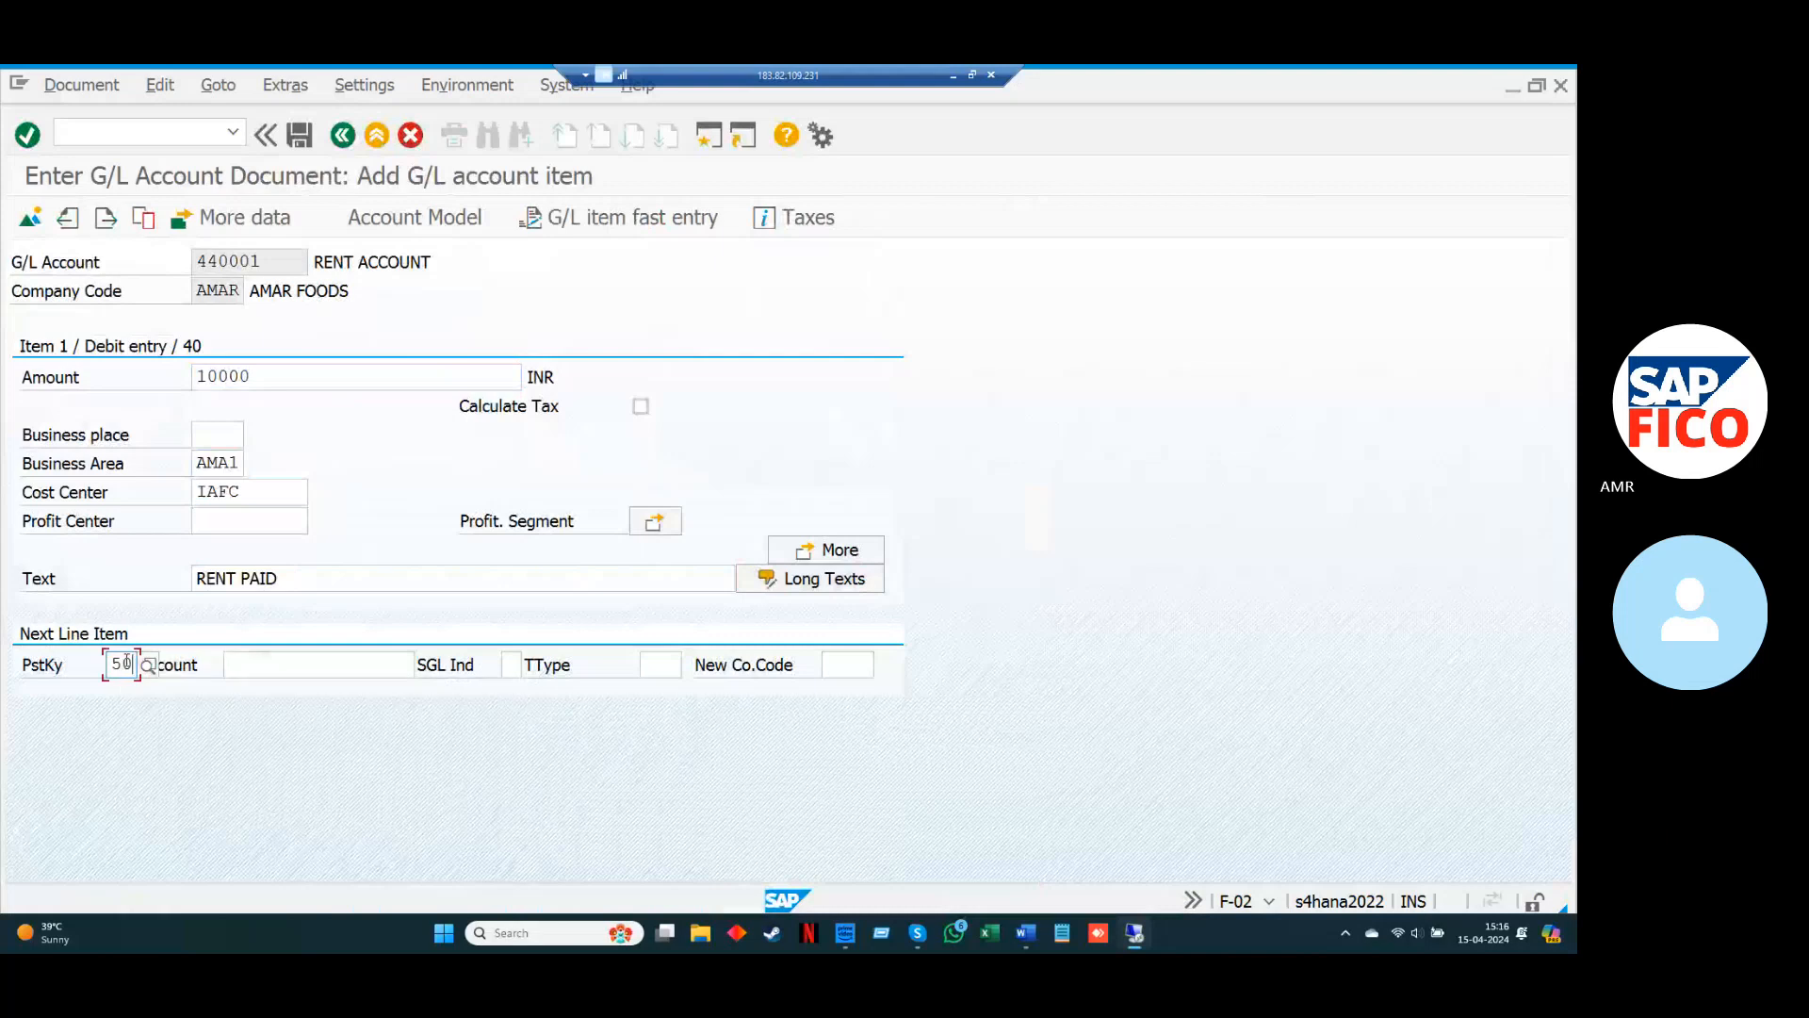
{"action": "key", "text": "Tab"}
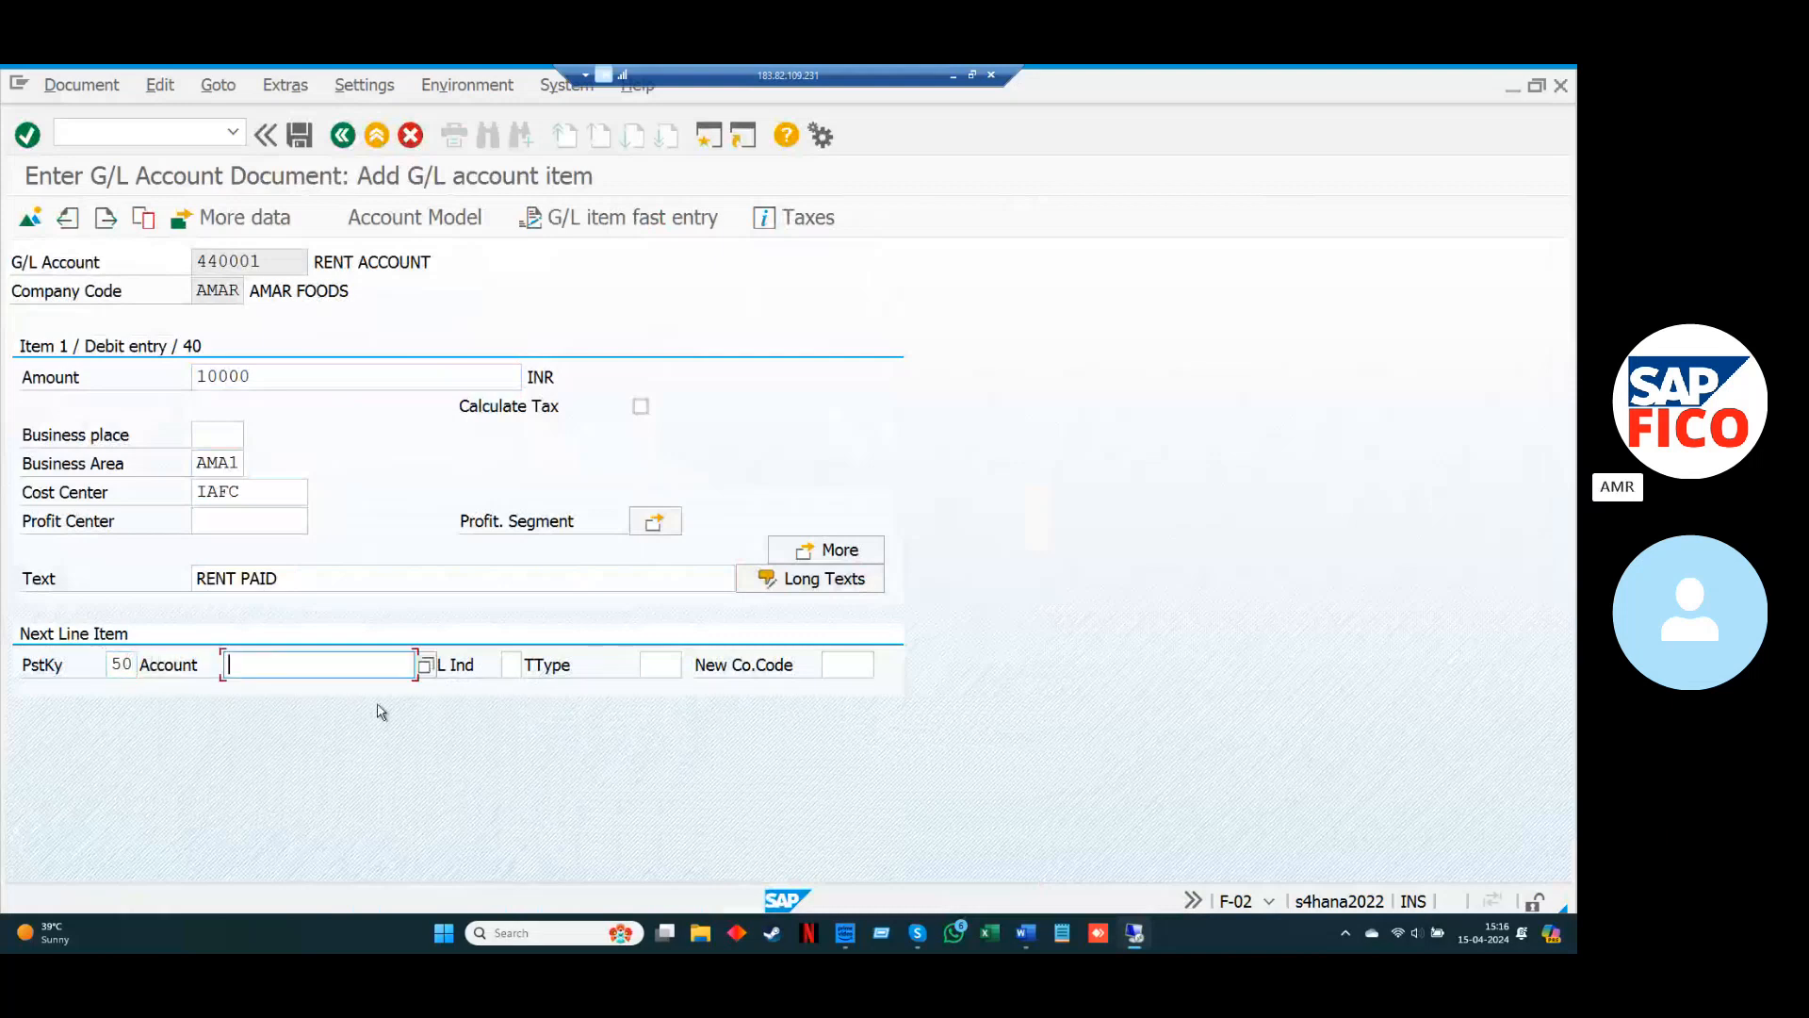
{"action": "left_click", "coordinate": [426, 666]}
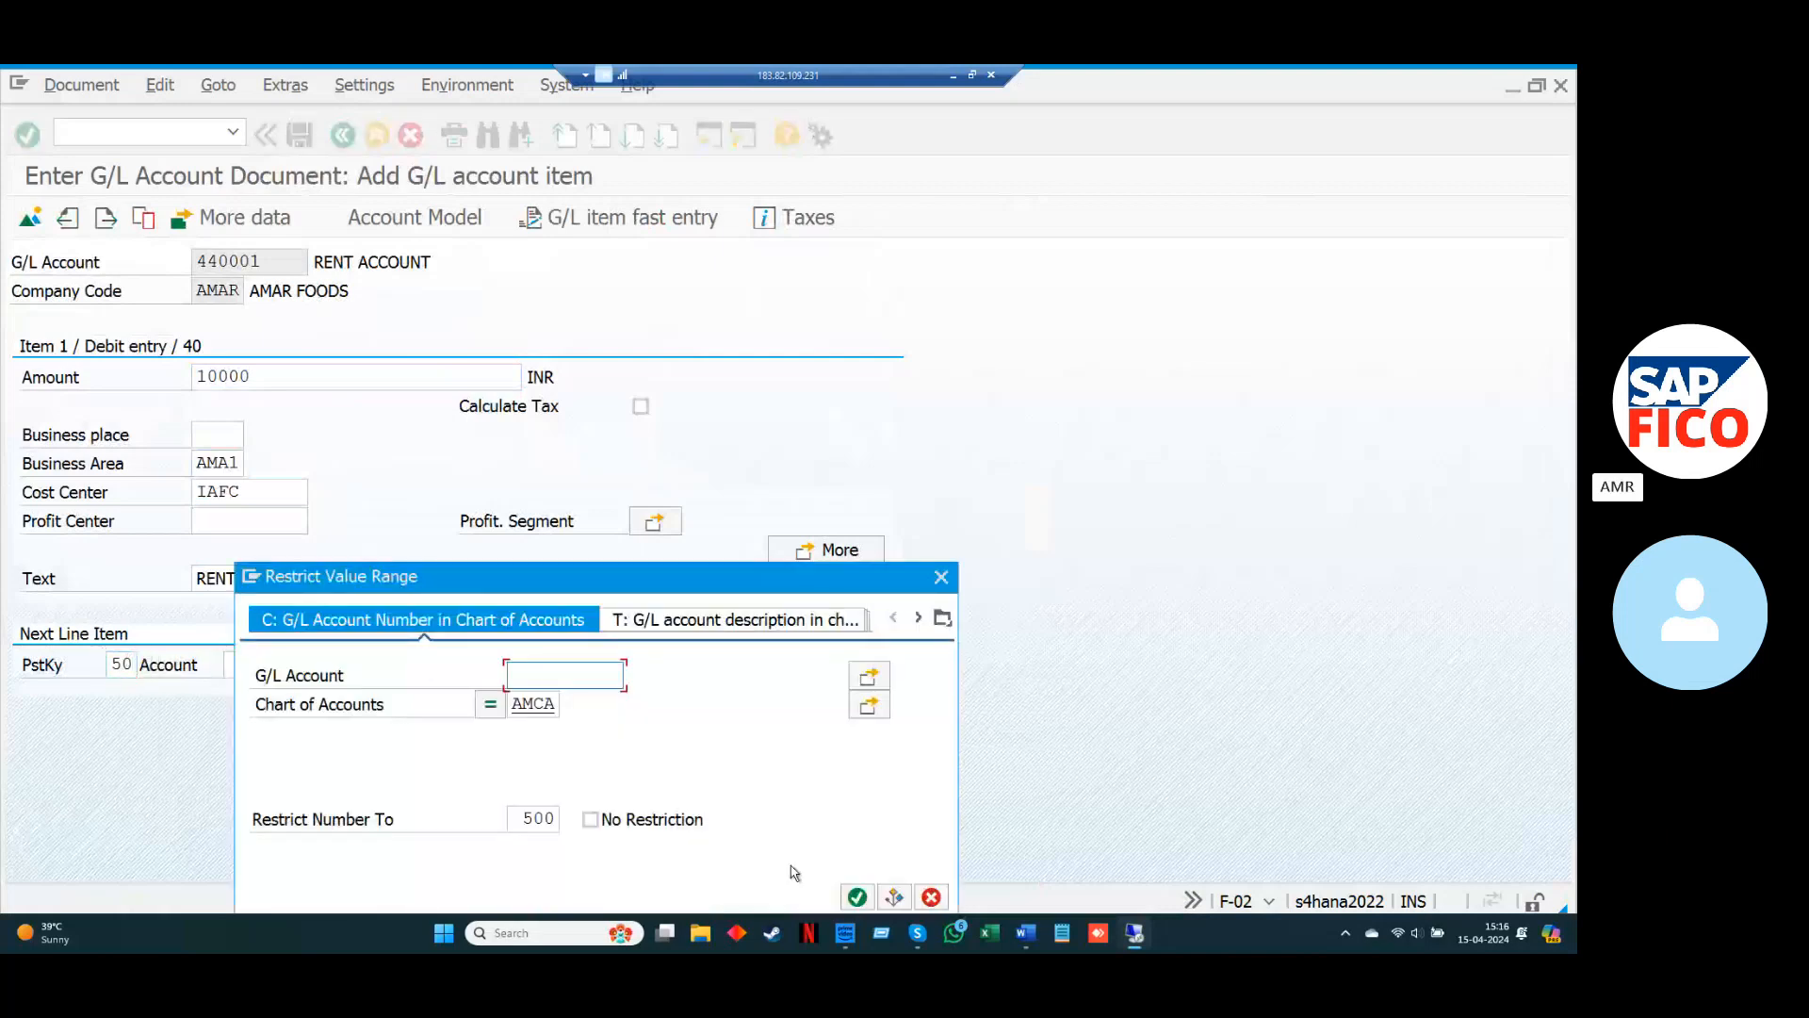
{"action": "left_click", "coordinate": [856, 897]}
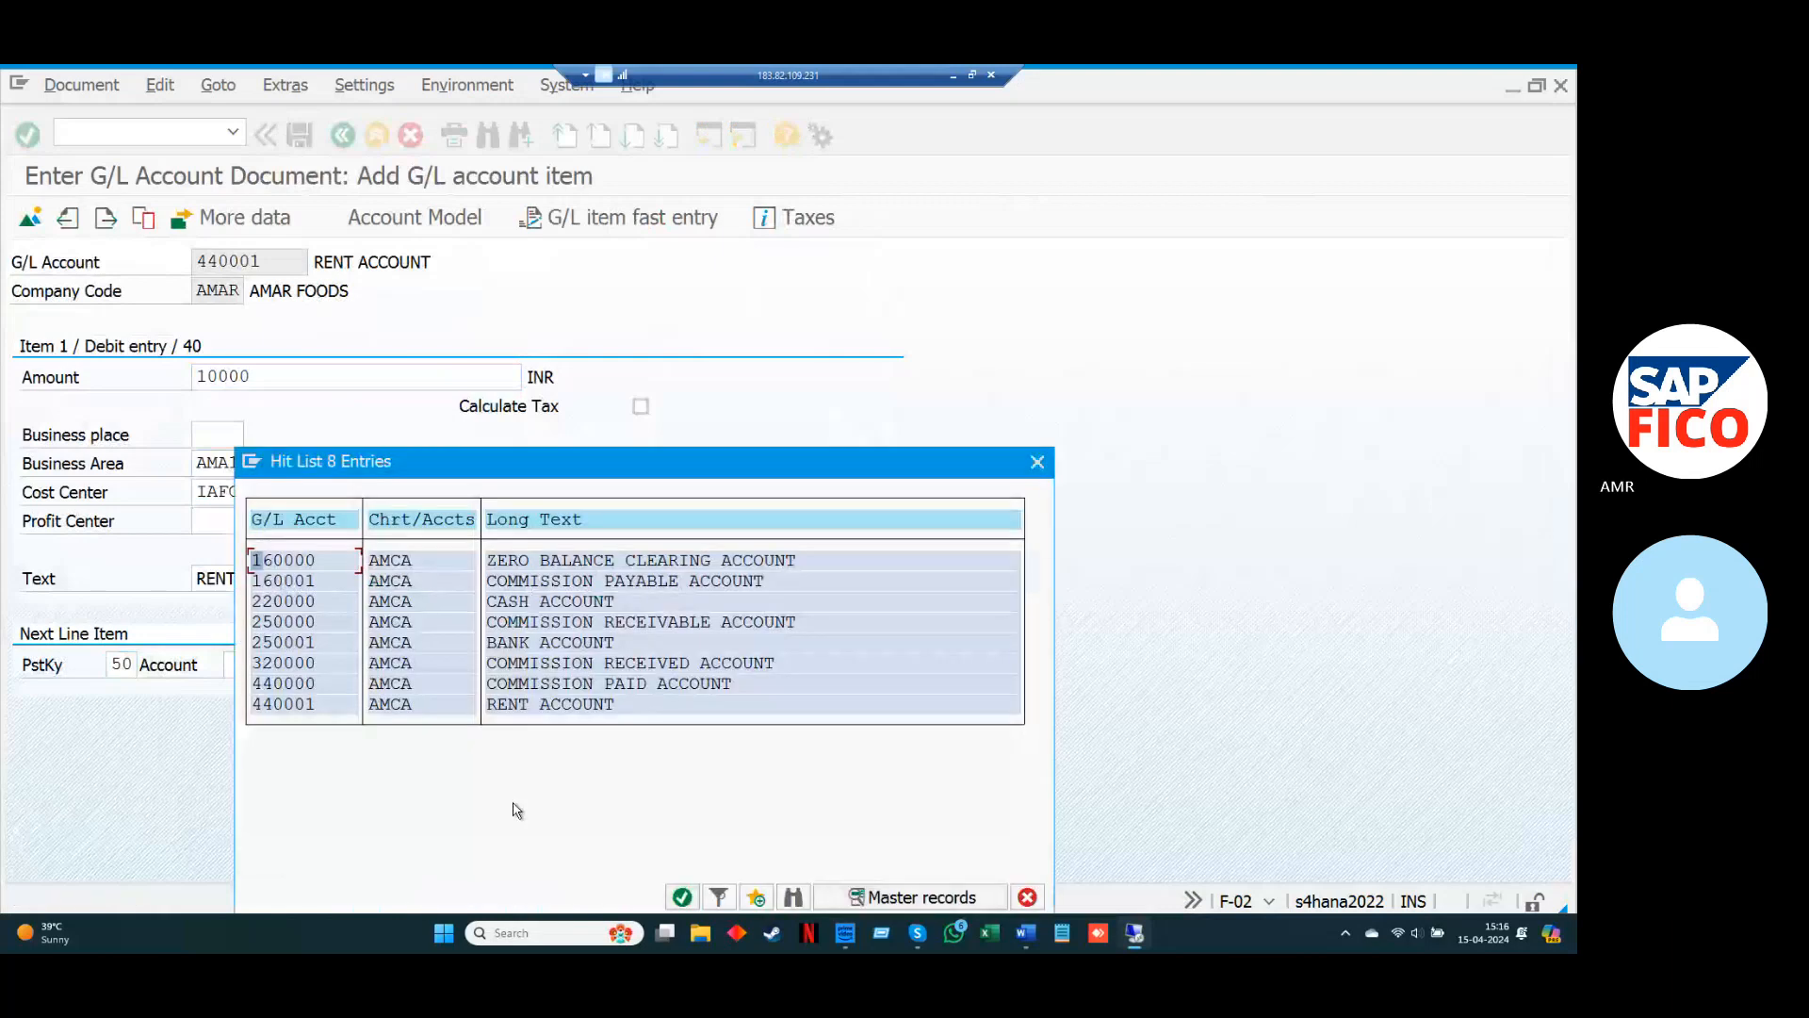
{"action": "double_click", "coordinate": [342, 642]}
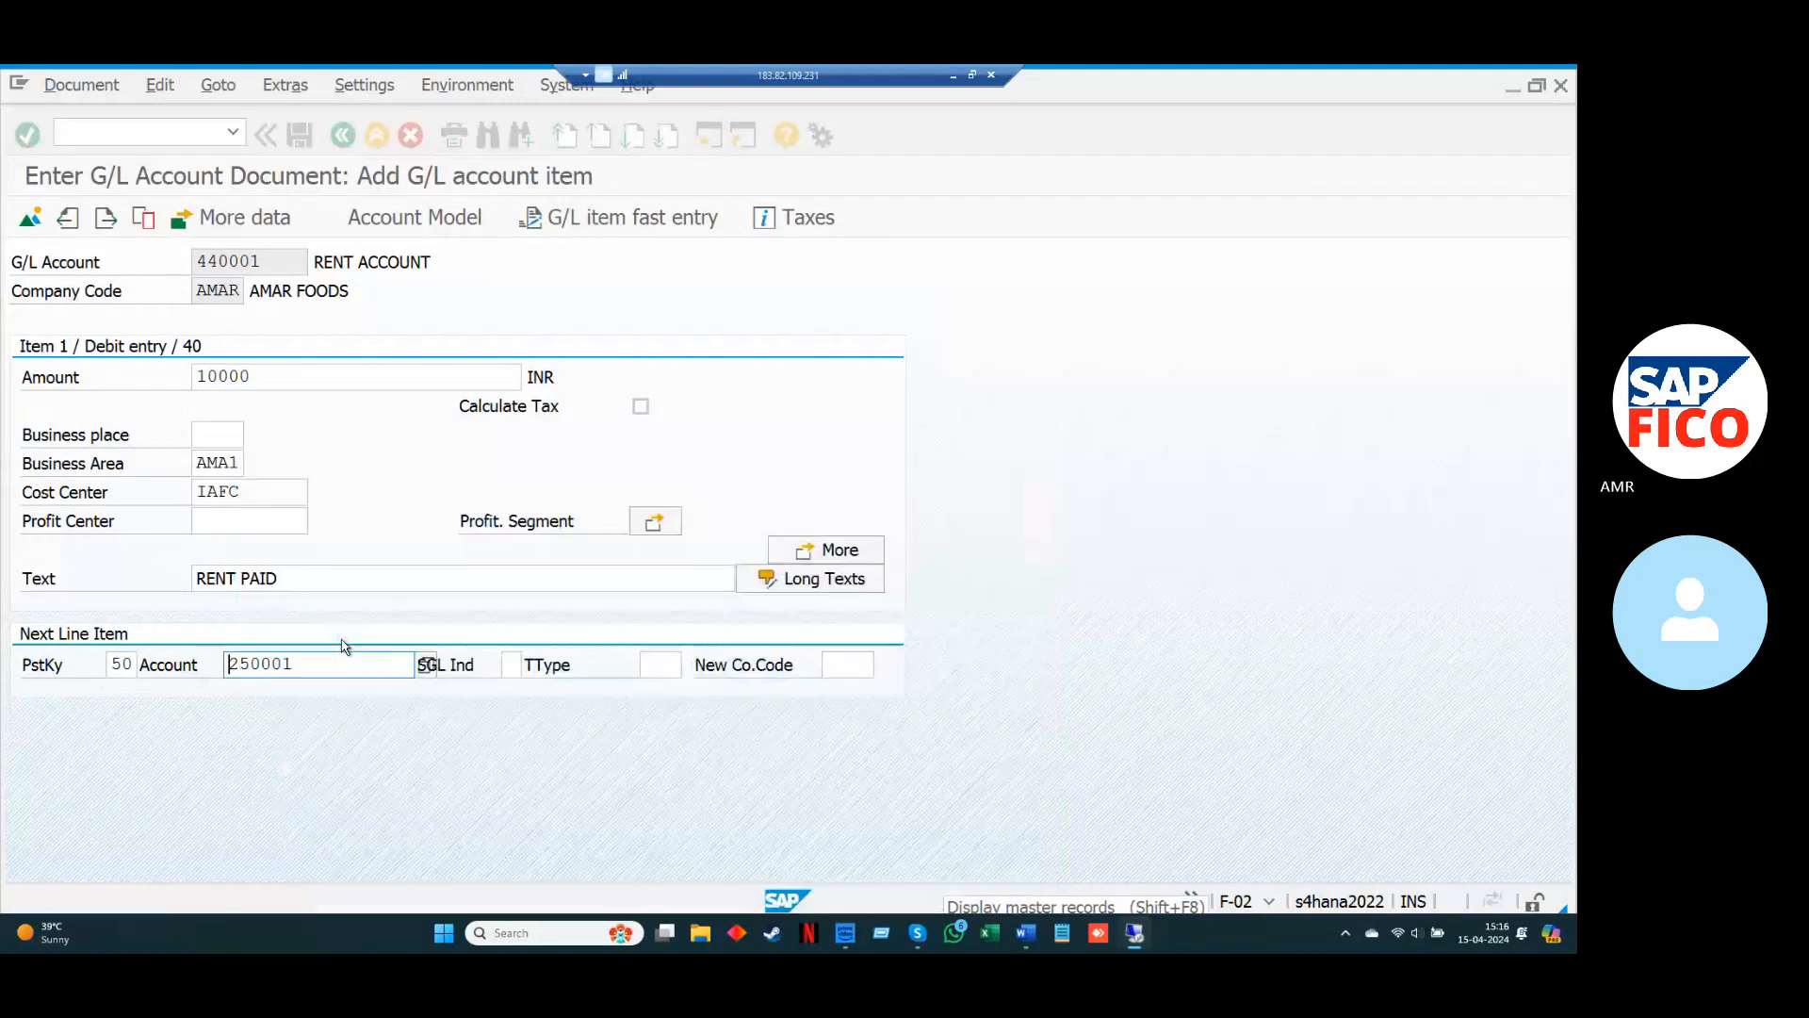
{"action": "key", "text": "Return"}
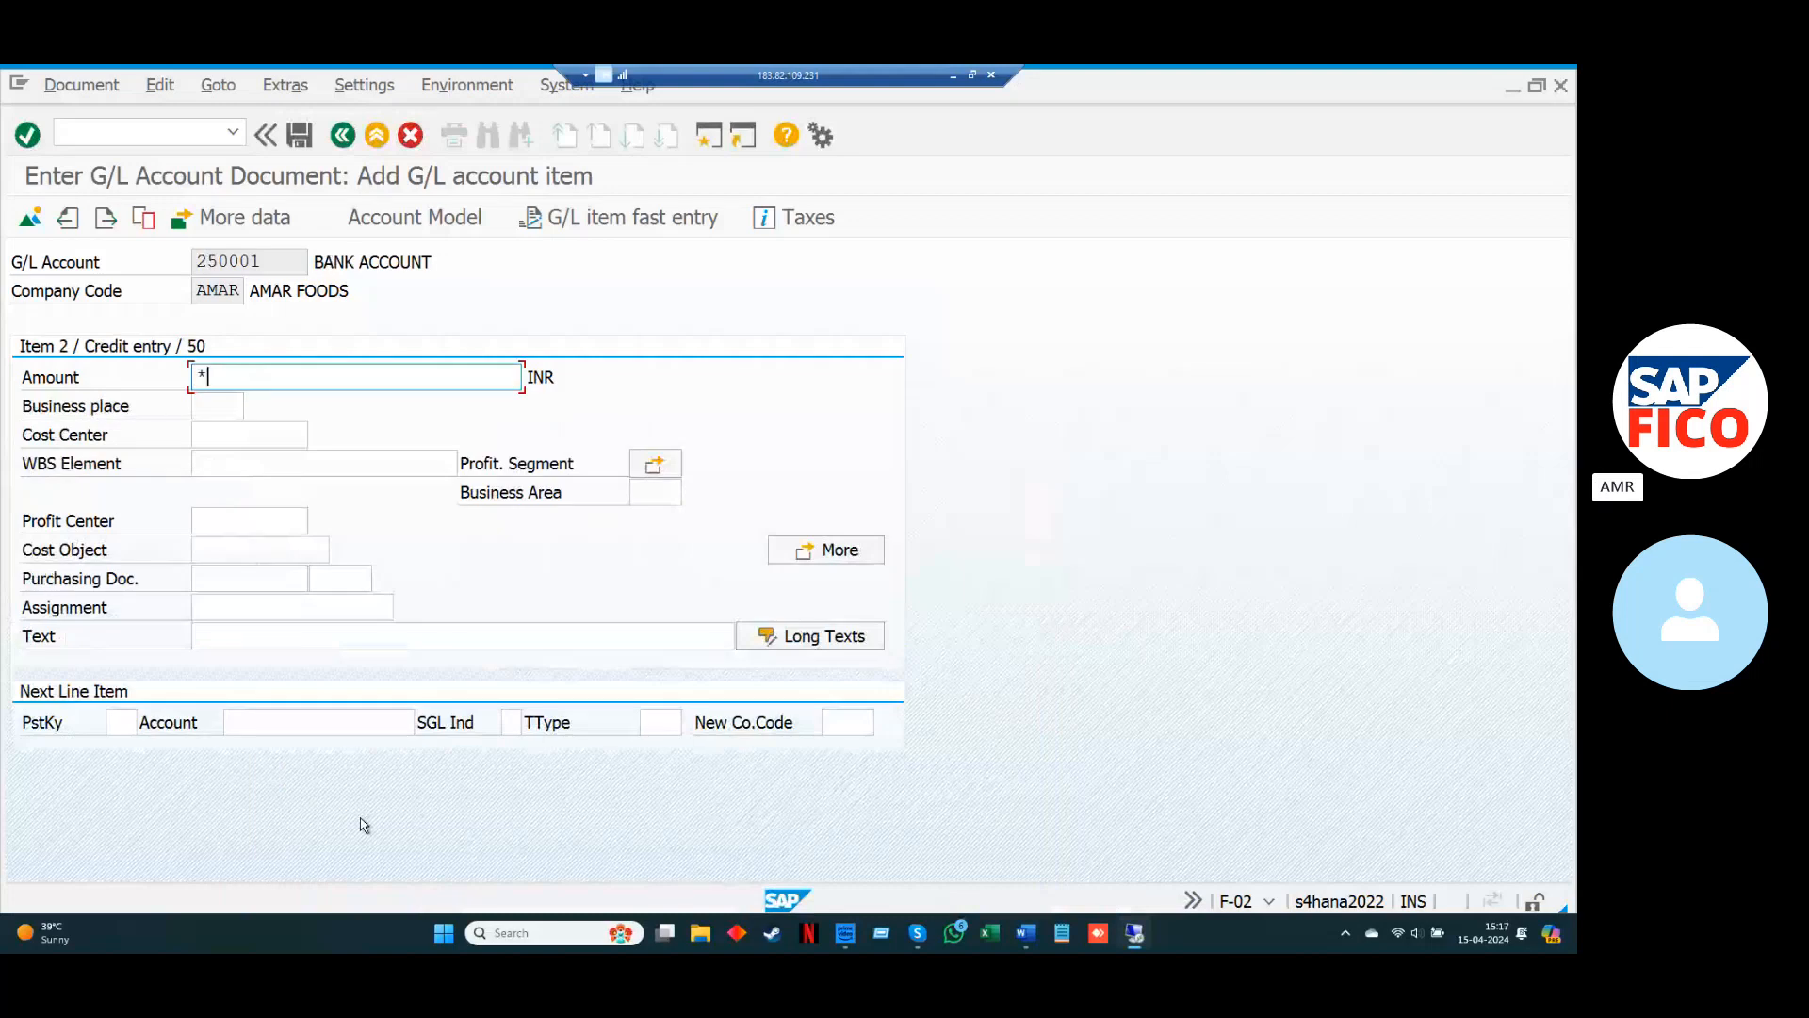
Fill the bank credit item with amount *, cost center IAFC and business area AMA1.
{"action": "key", "text": "Tab"}
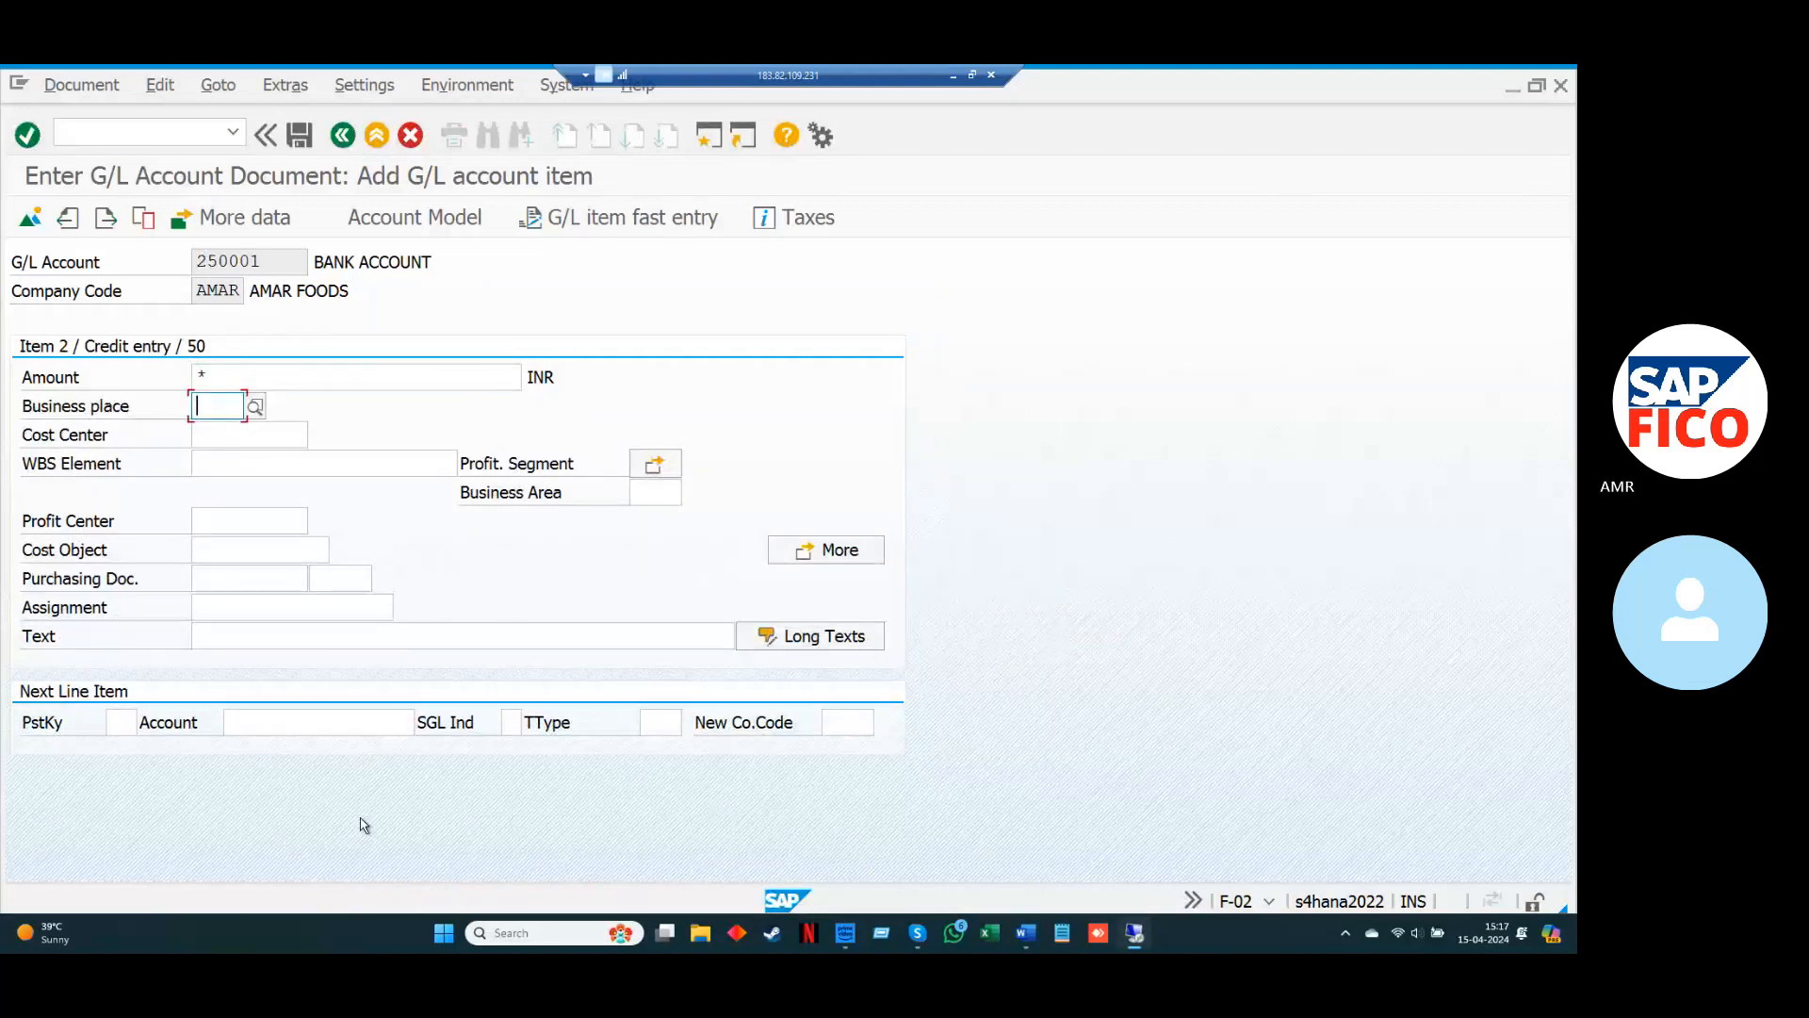
{"action": "key", "text": "Tab"}
{"action": "type", "text": "IAFC"}
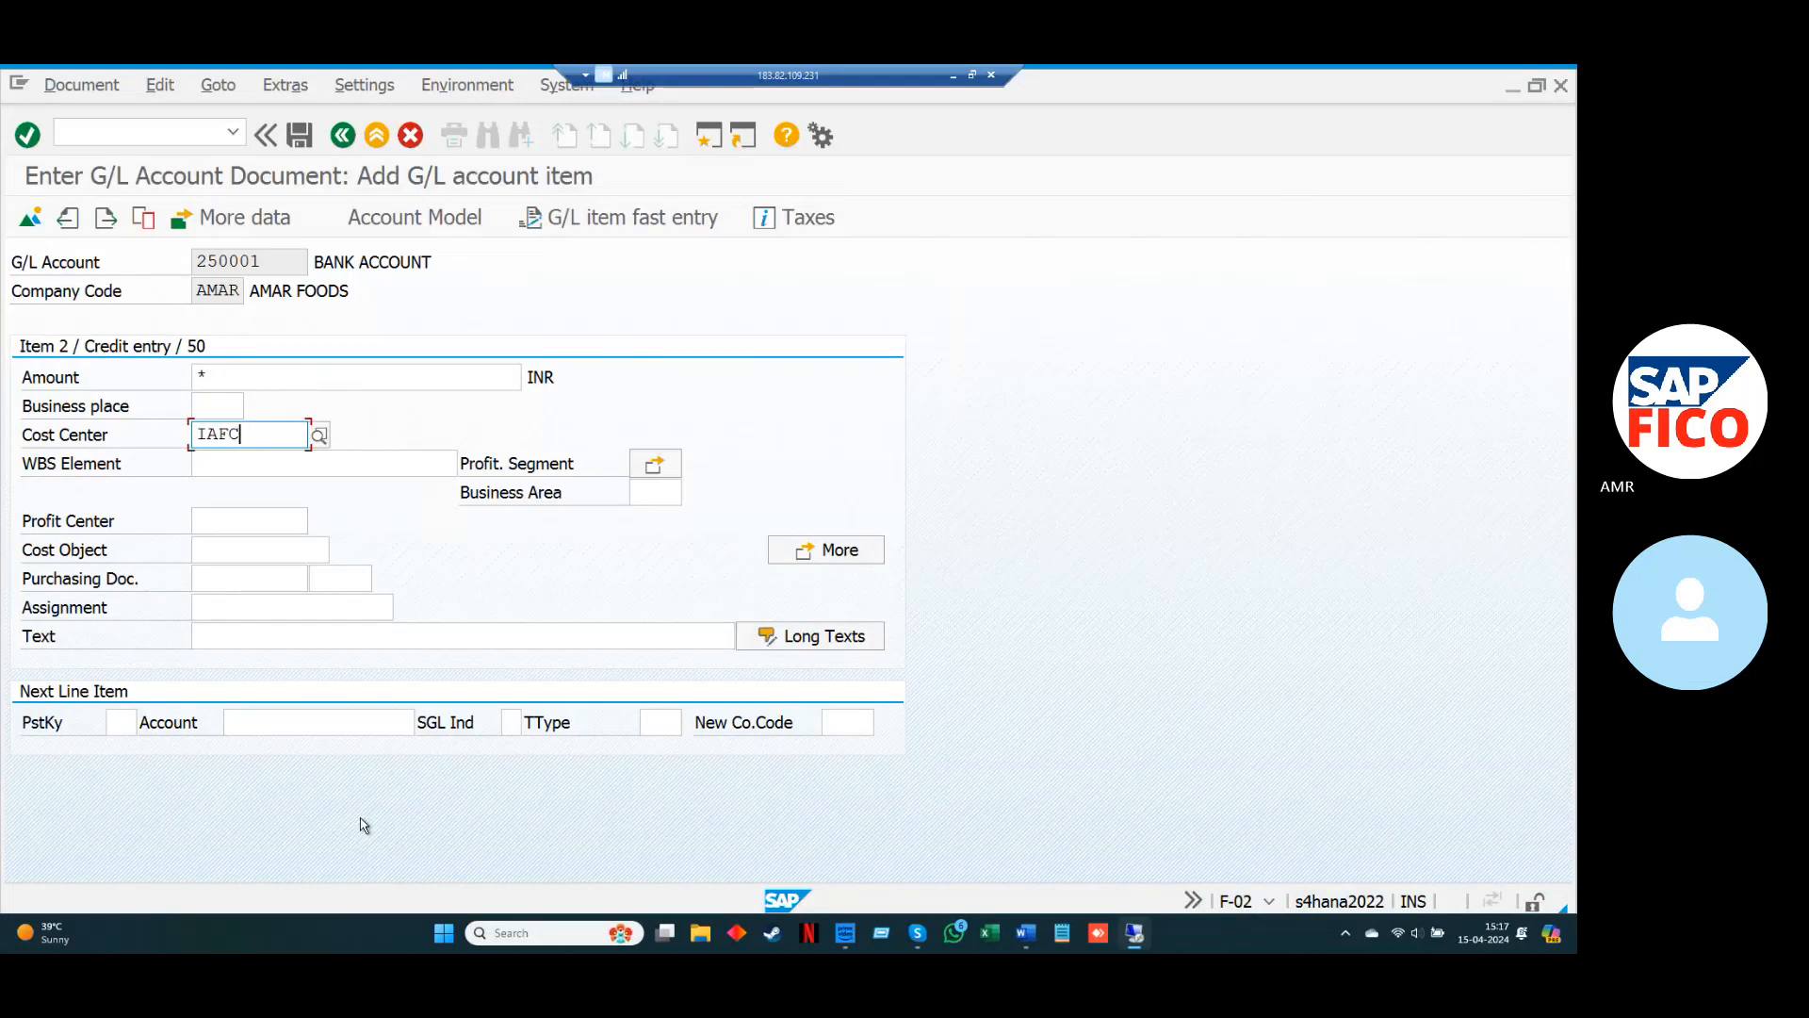
{"action": "key", "text": "Tab"}
{"action": "key", "text": "Tab"}
{"action": "key", "text": "Tab"}
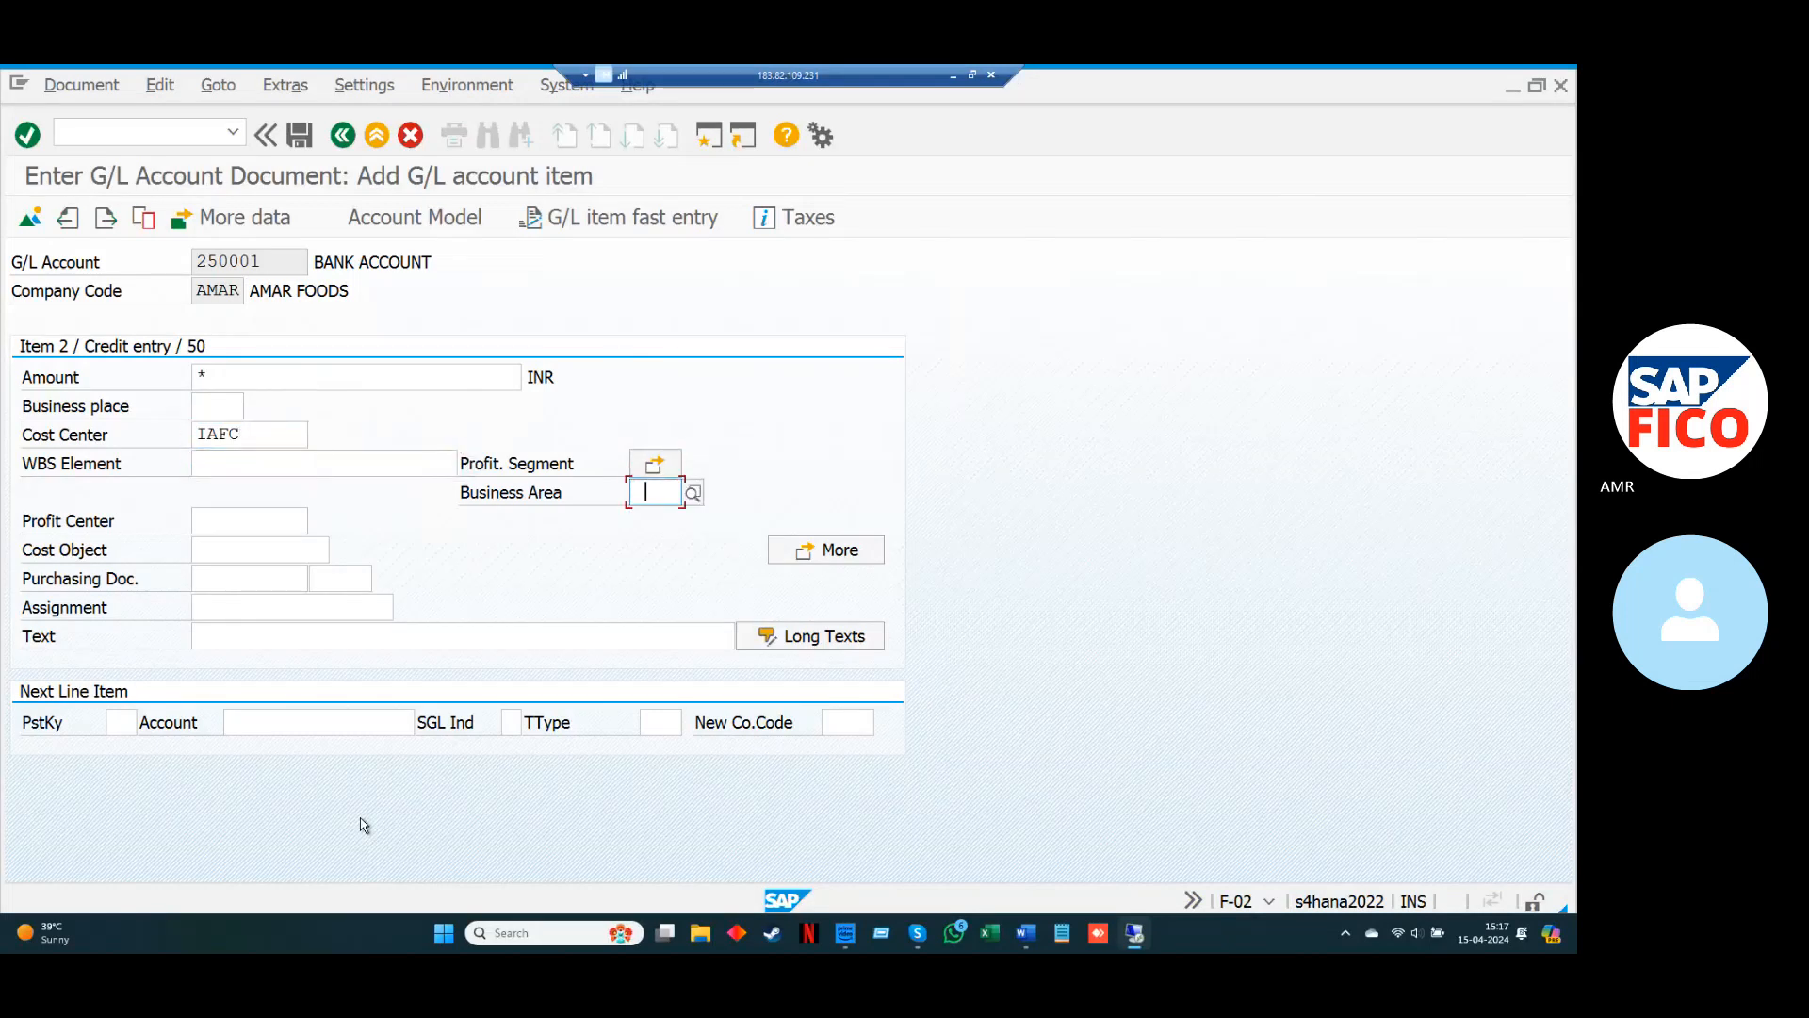
{"action": "key", "text": "Down"}
{"action": "key", "text": "Return"}
{"action": "key", "text": "Tab"}
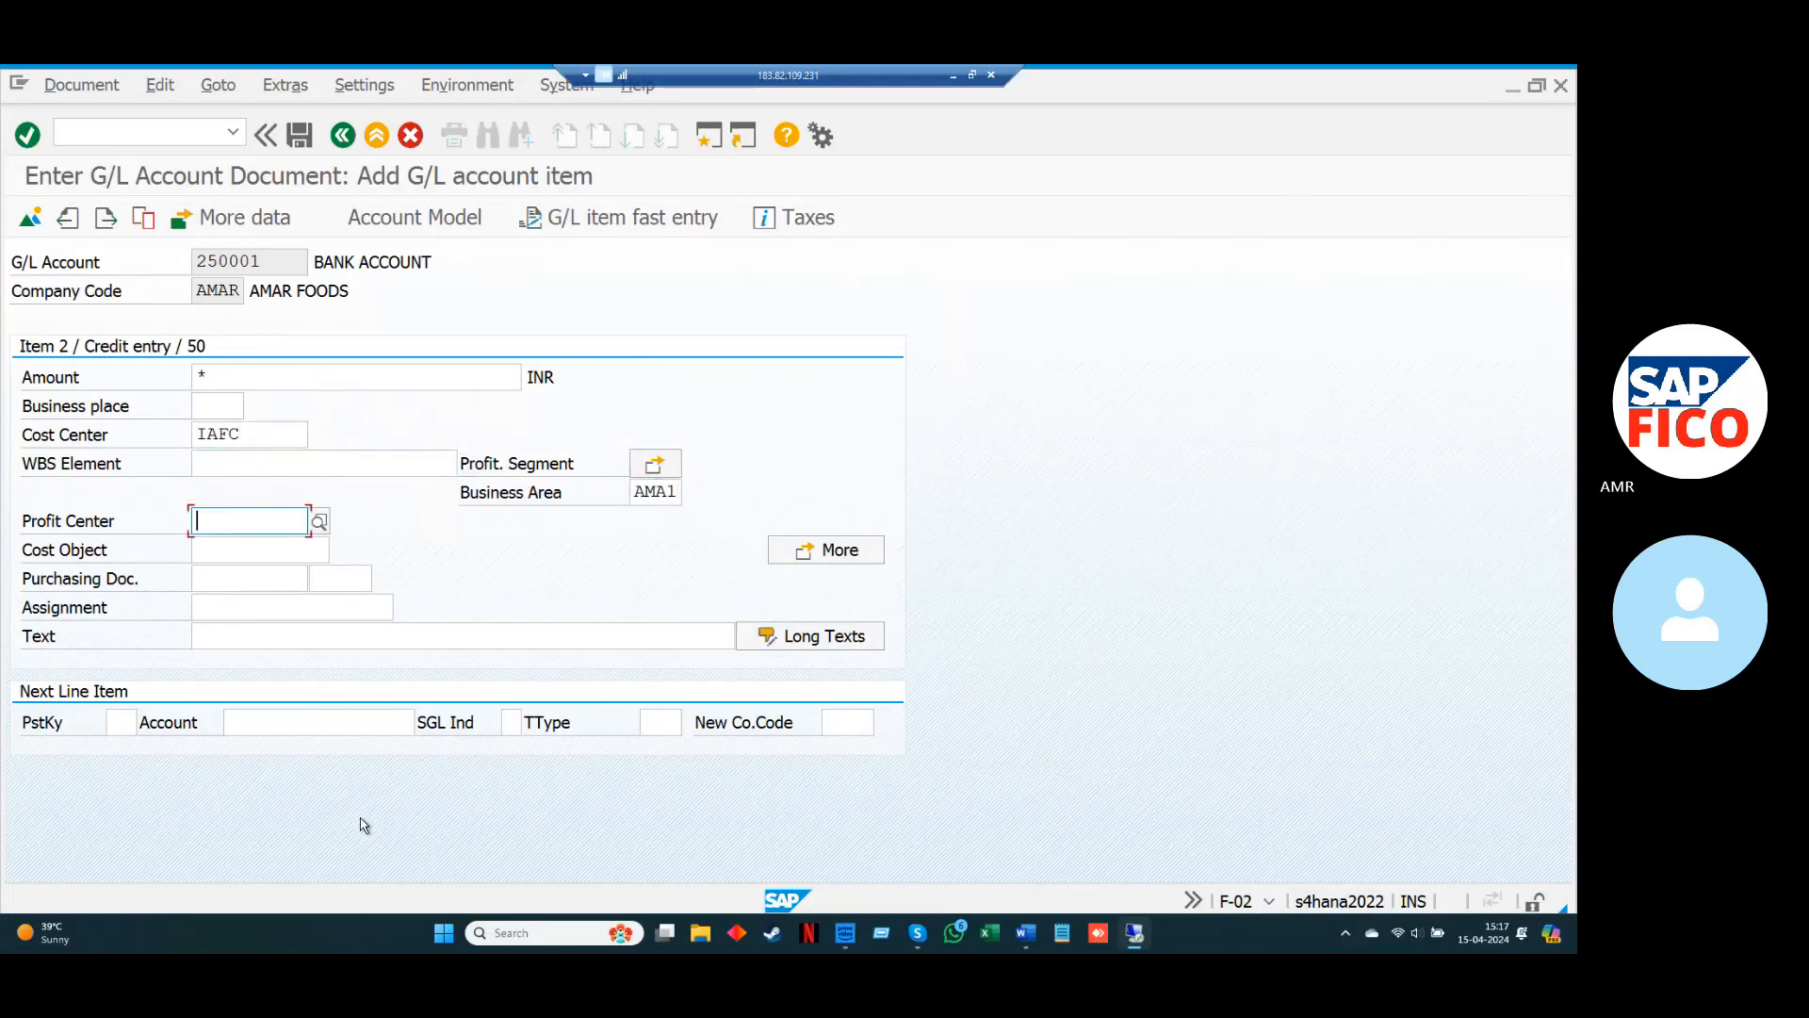
Copy the previous item's text into the bank item with + and accept the item despite the cost accounting warning.
{"action": "key", "text": "Tab"}
{"action": "key", "text": "Tab"}
{"action": "key", "text": "Tab"}
{"action": "key", "text": "Tab"}
{"action": "key", "text": "Tab"}
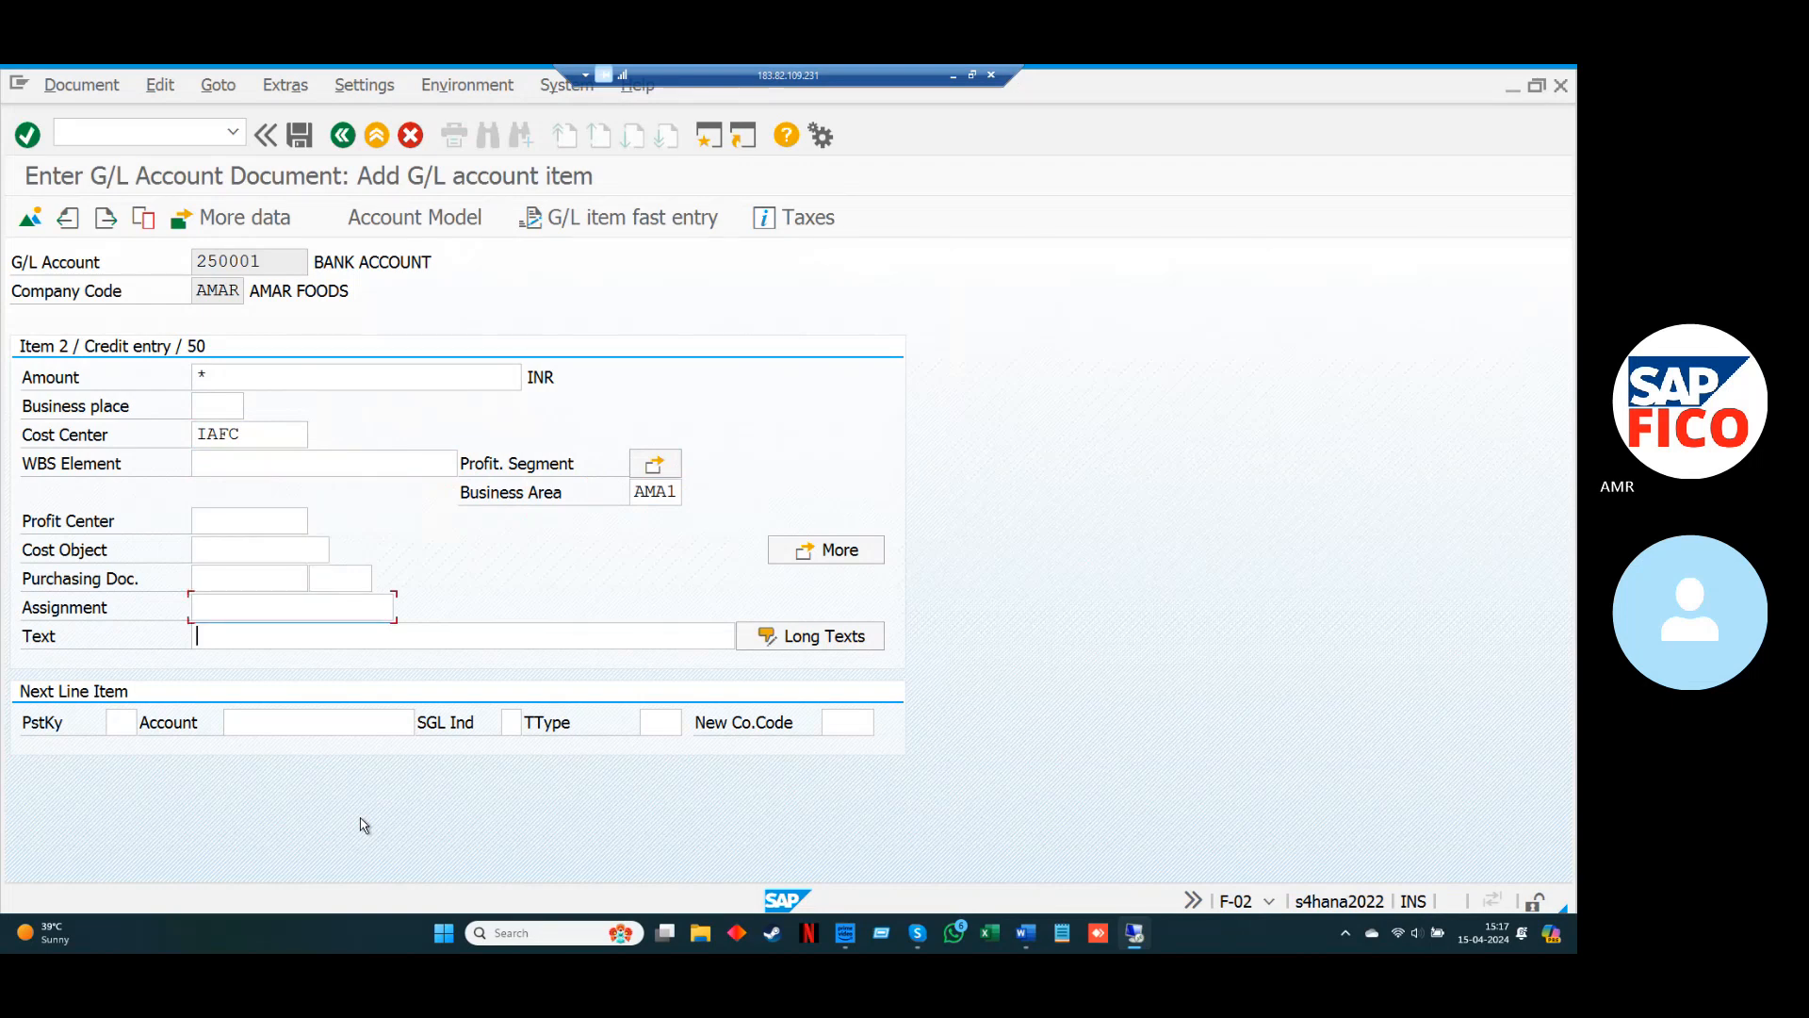
{"action": "type", "text": "+"}
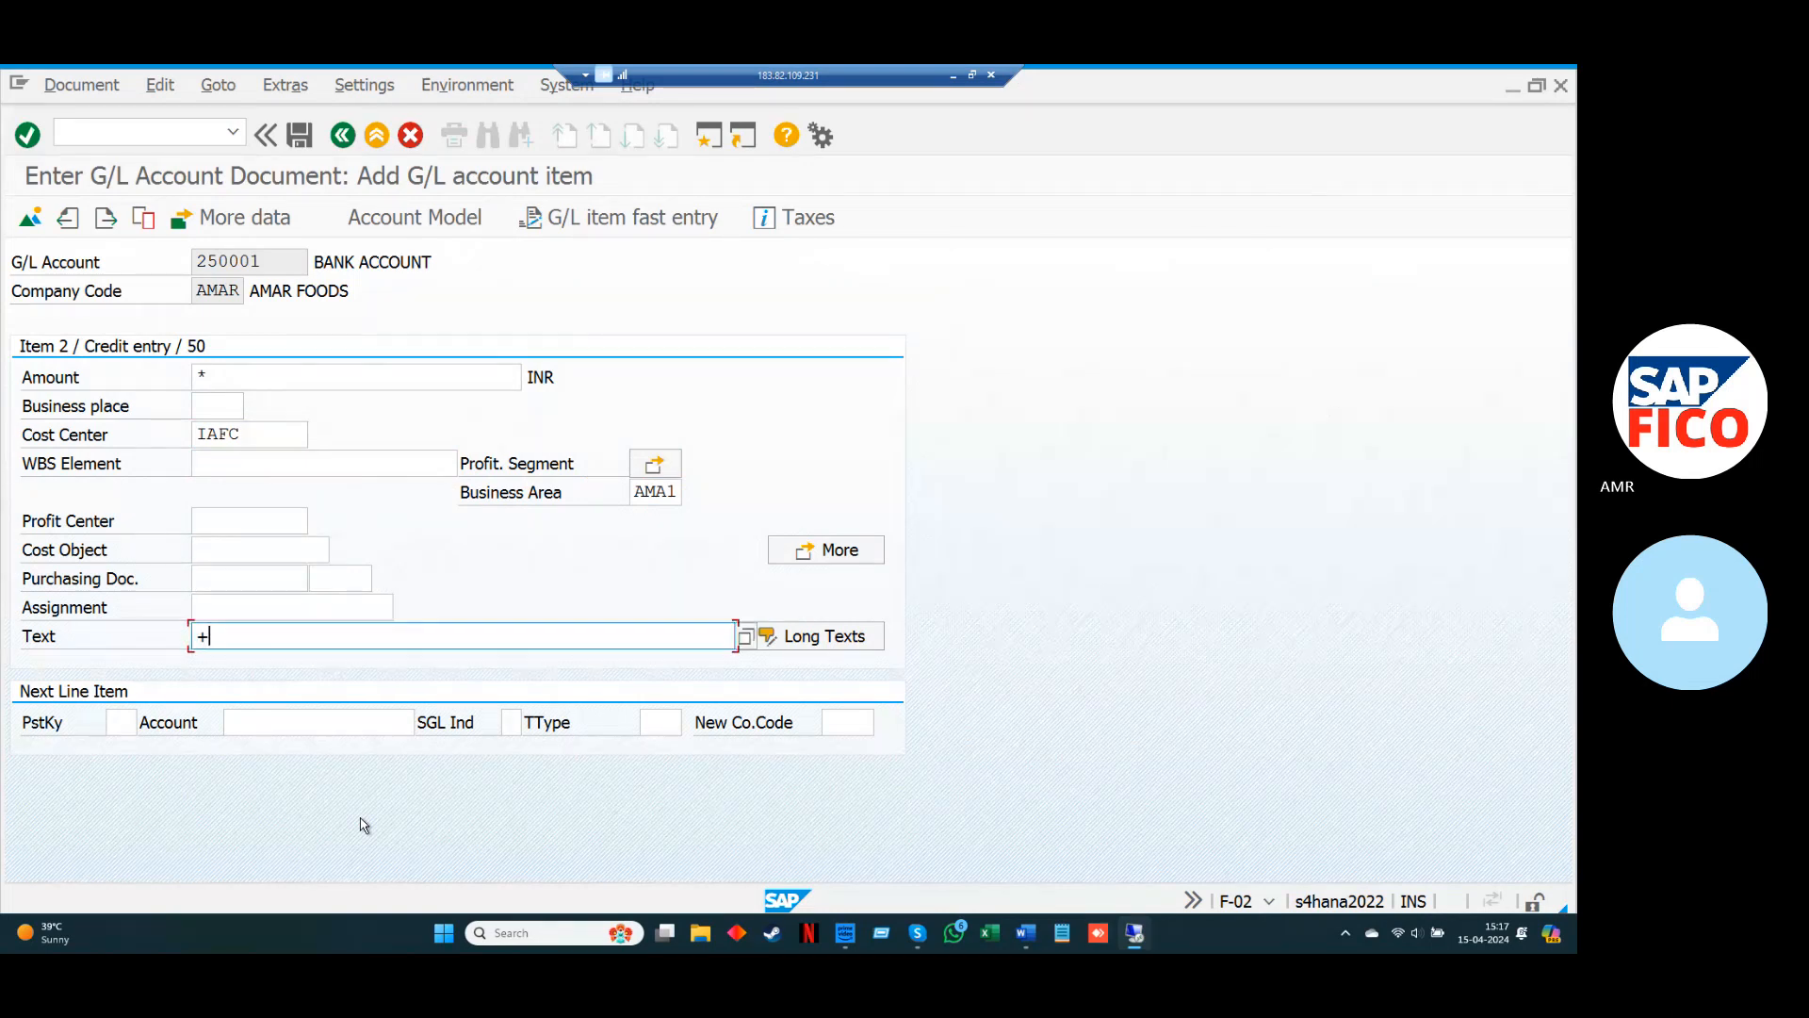
{"action": "key", "text": "Return"}
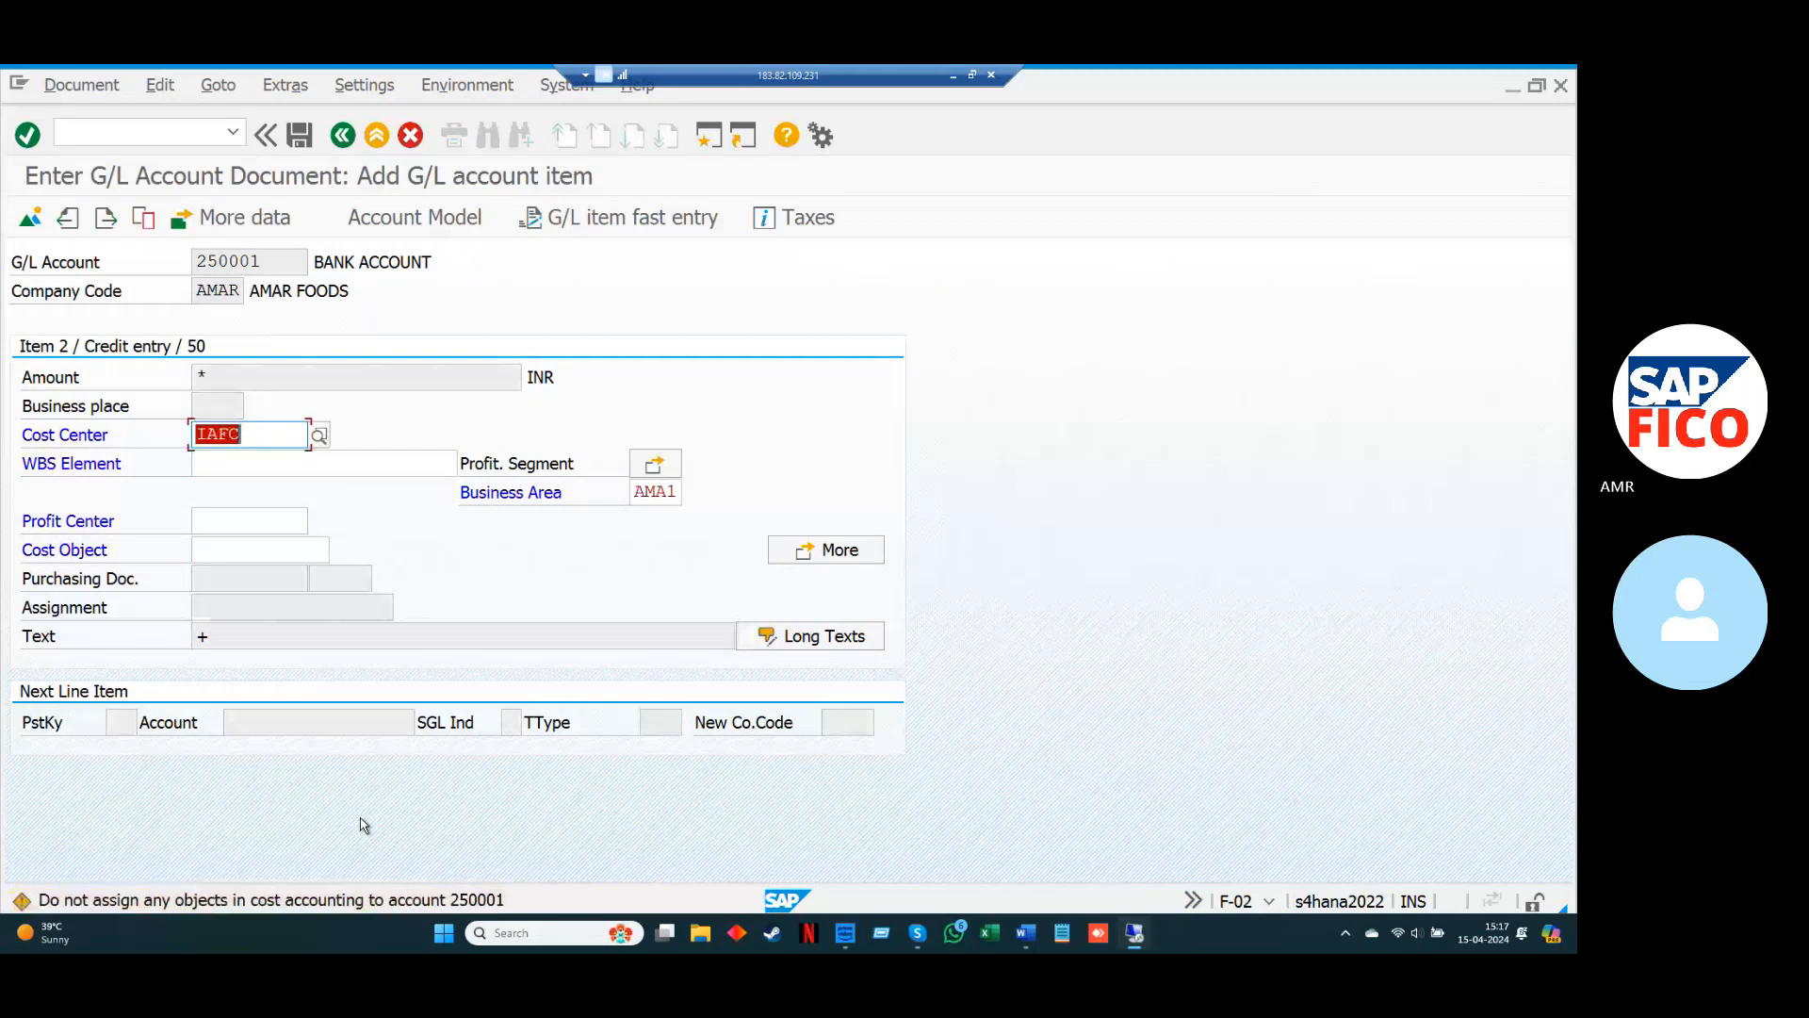
{"action": "key", "text": "Return"}
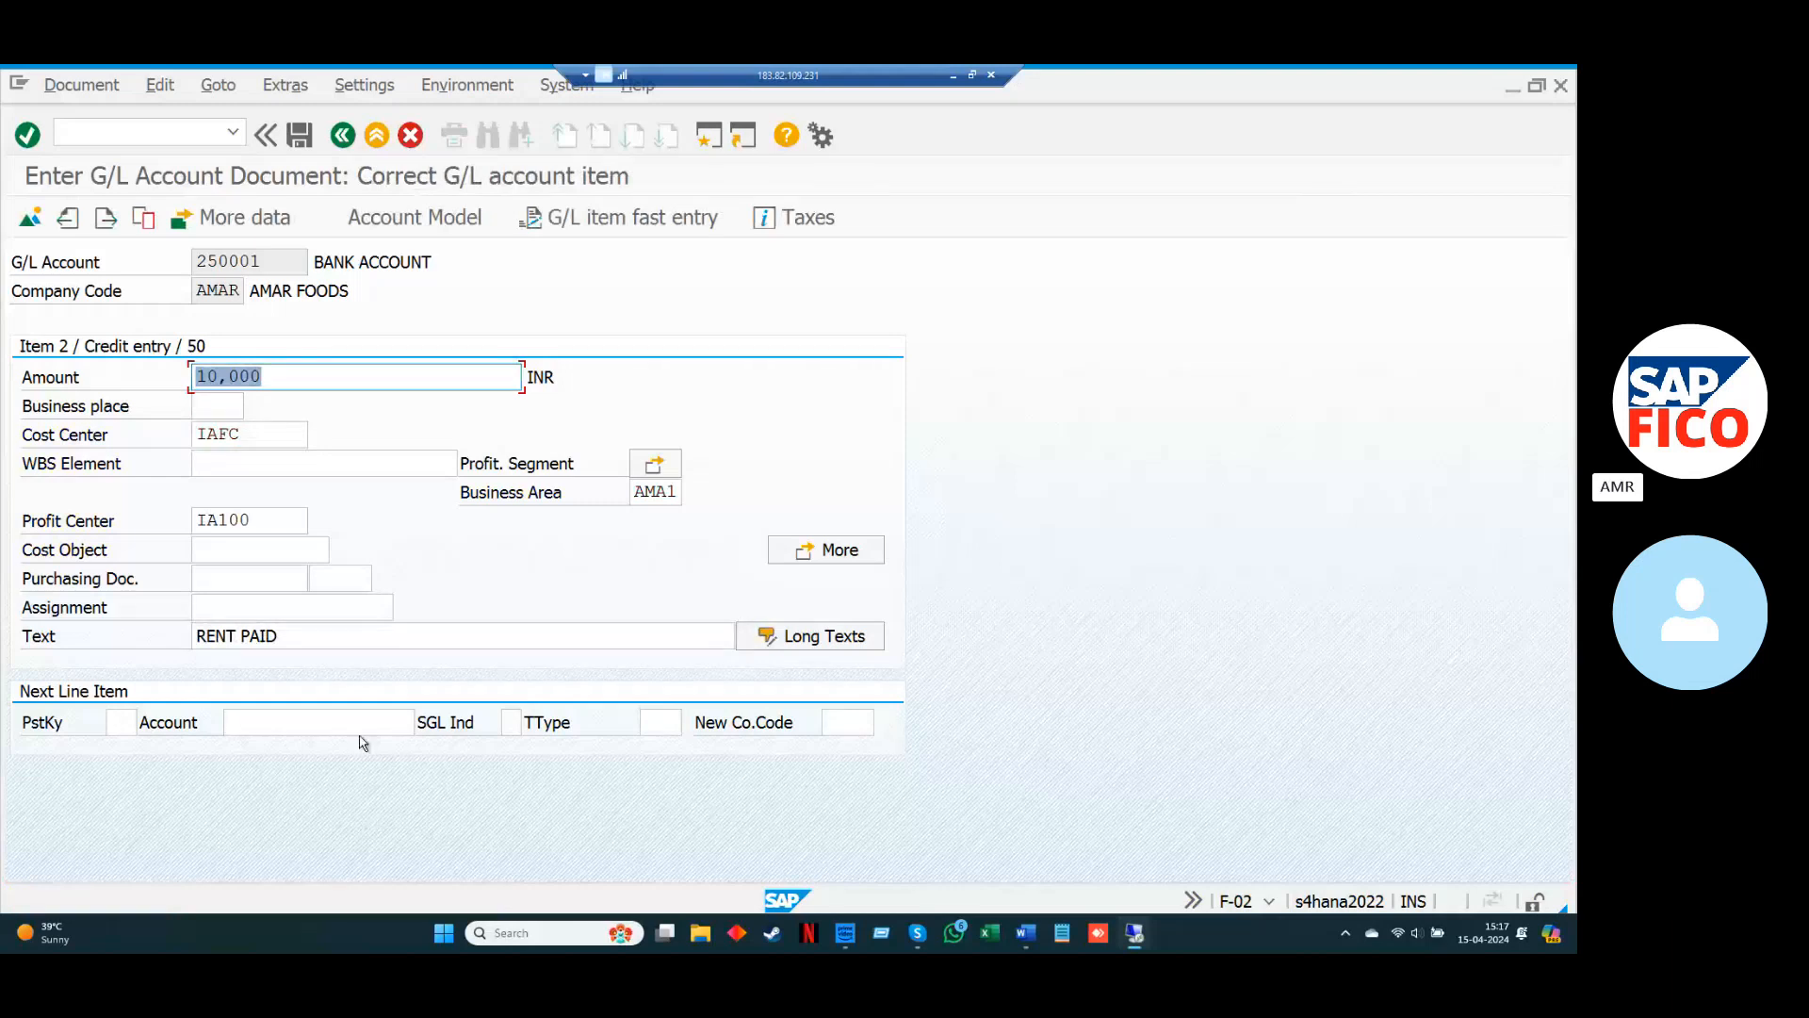
Simulate the rent payment document, accept the warnings and post it.
{"action": "left_click", "coordinate": [86, 87]}
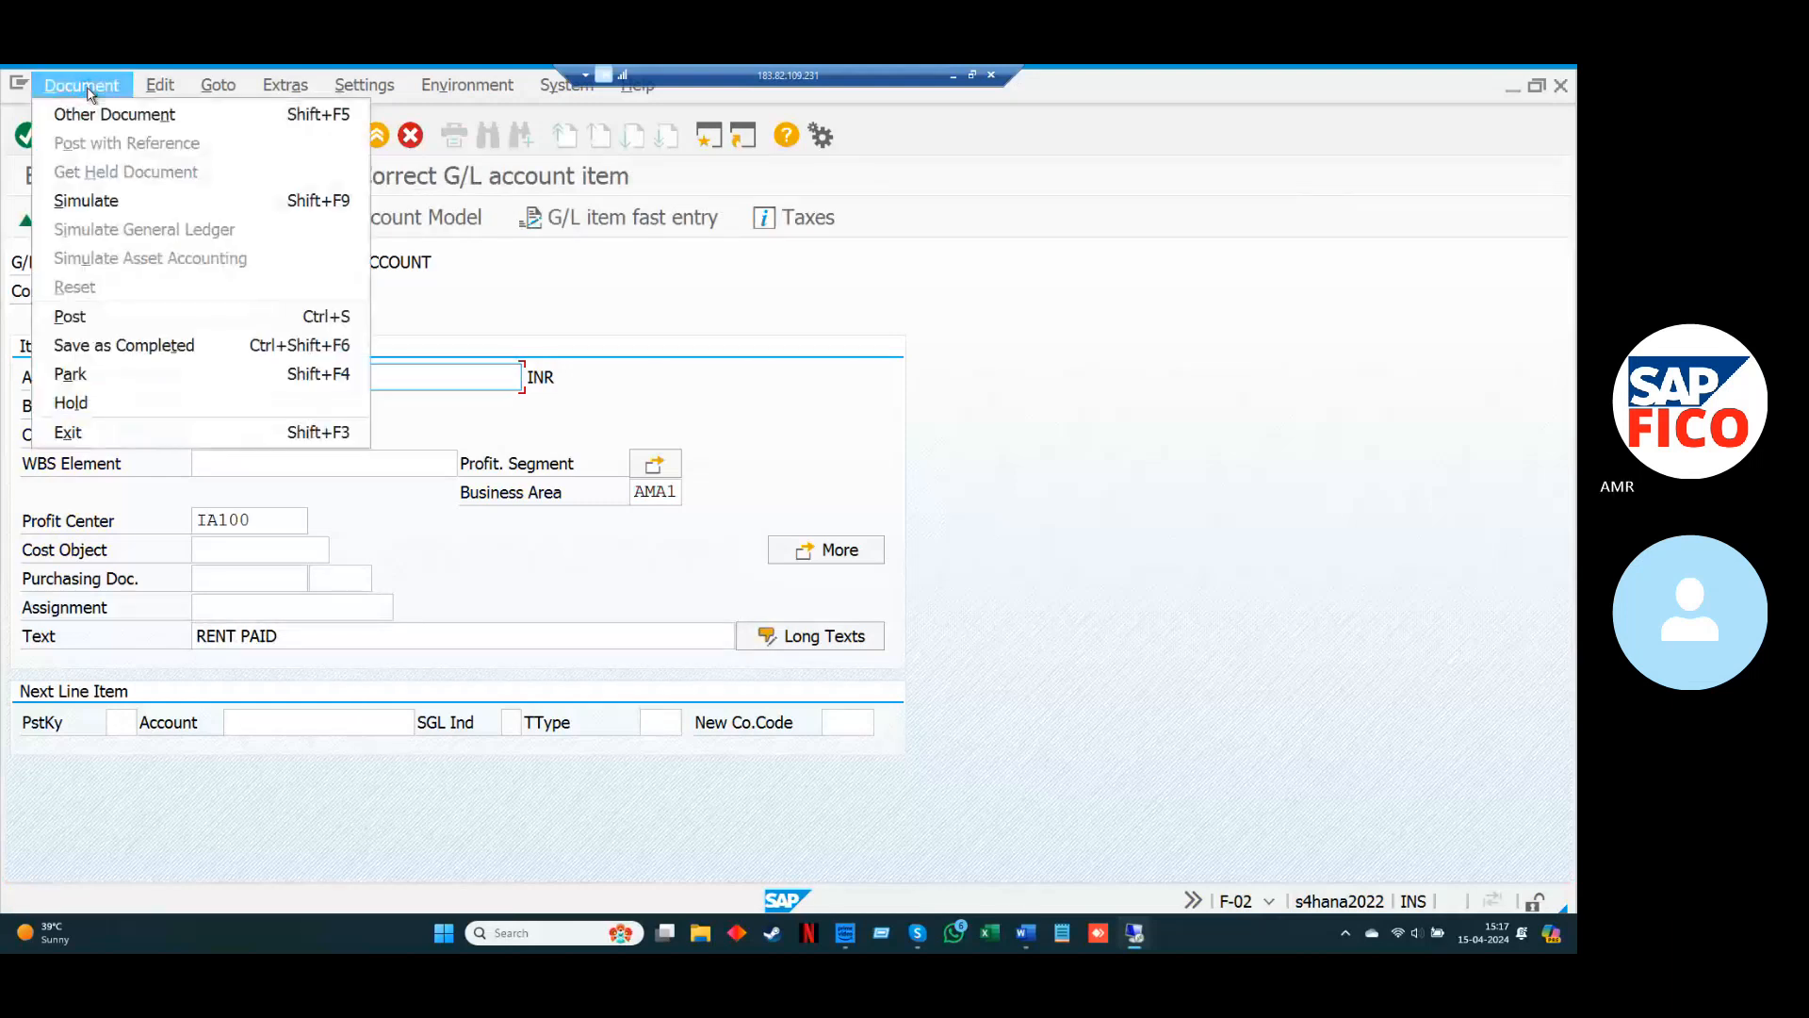
{"action": "left_click", "coordinate": [162, 201]}
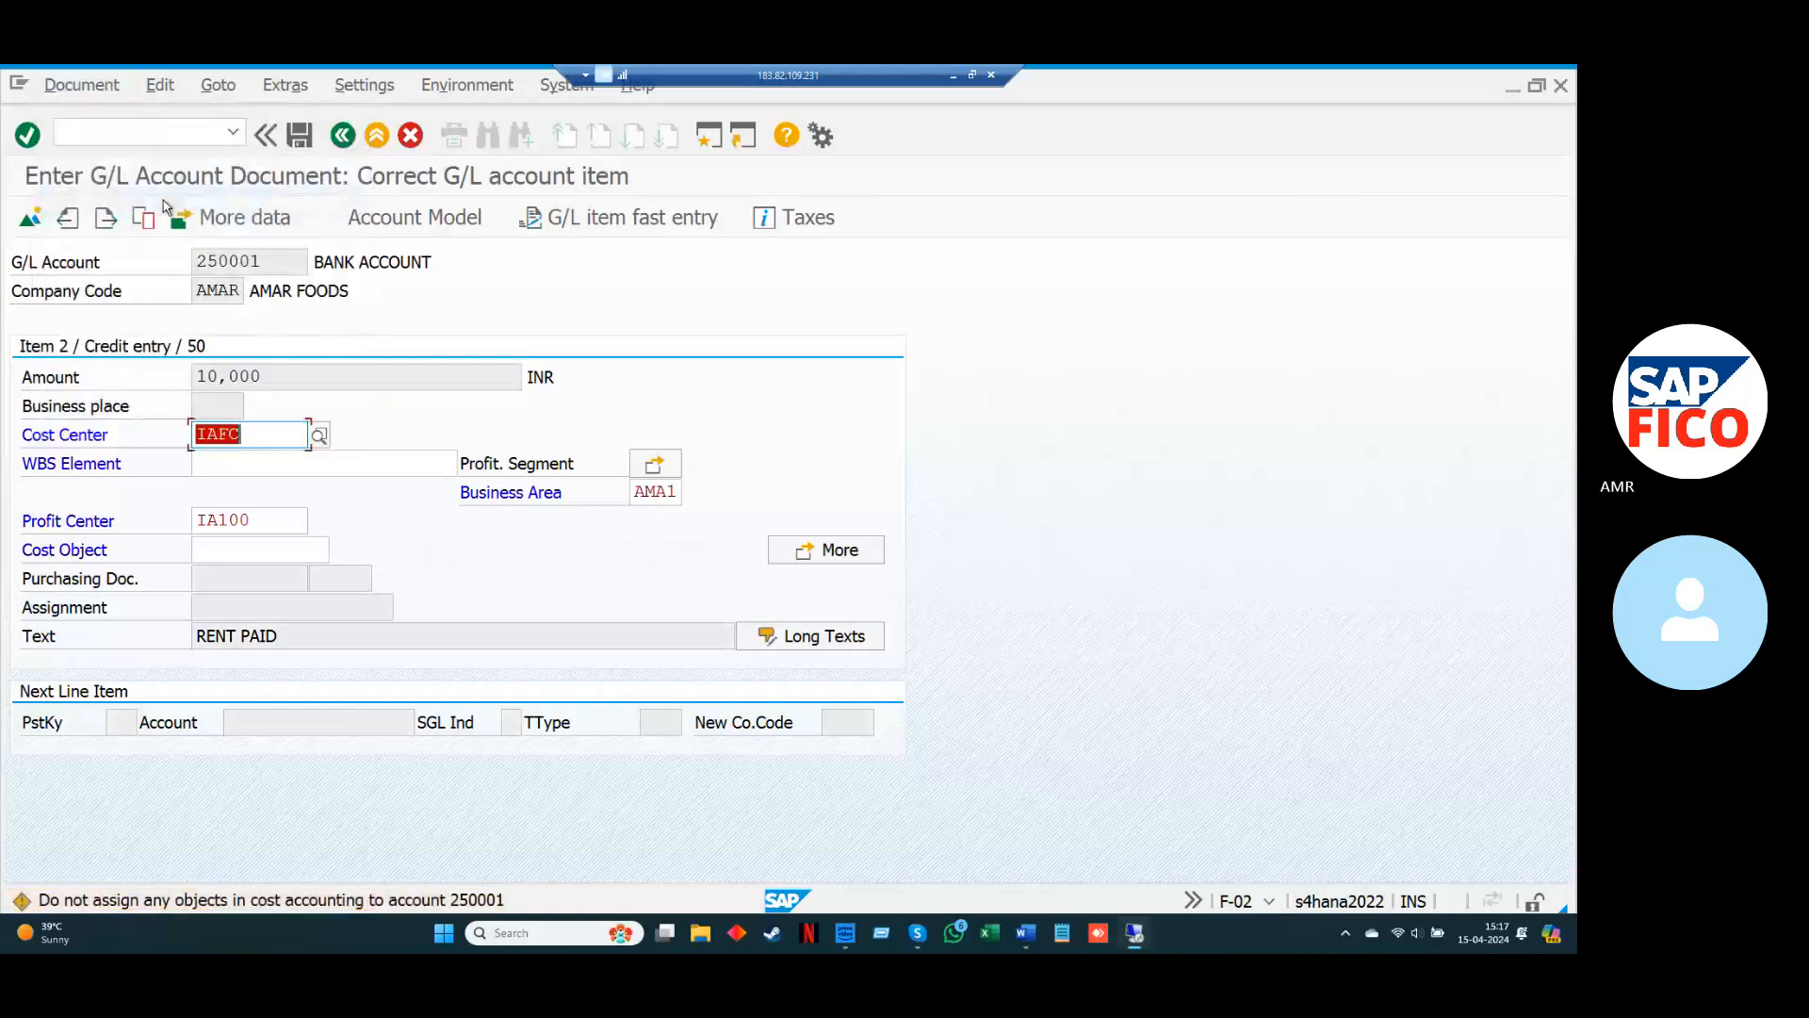
{"action": "key", "text": "Return"}
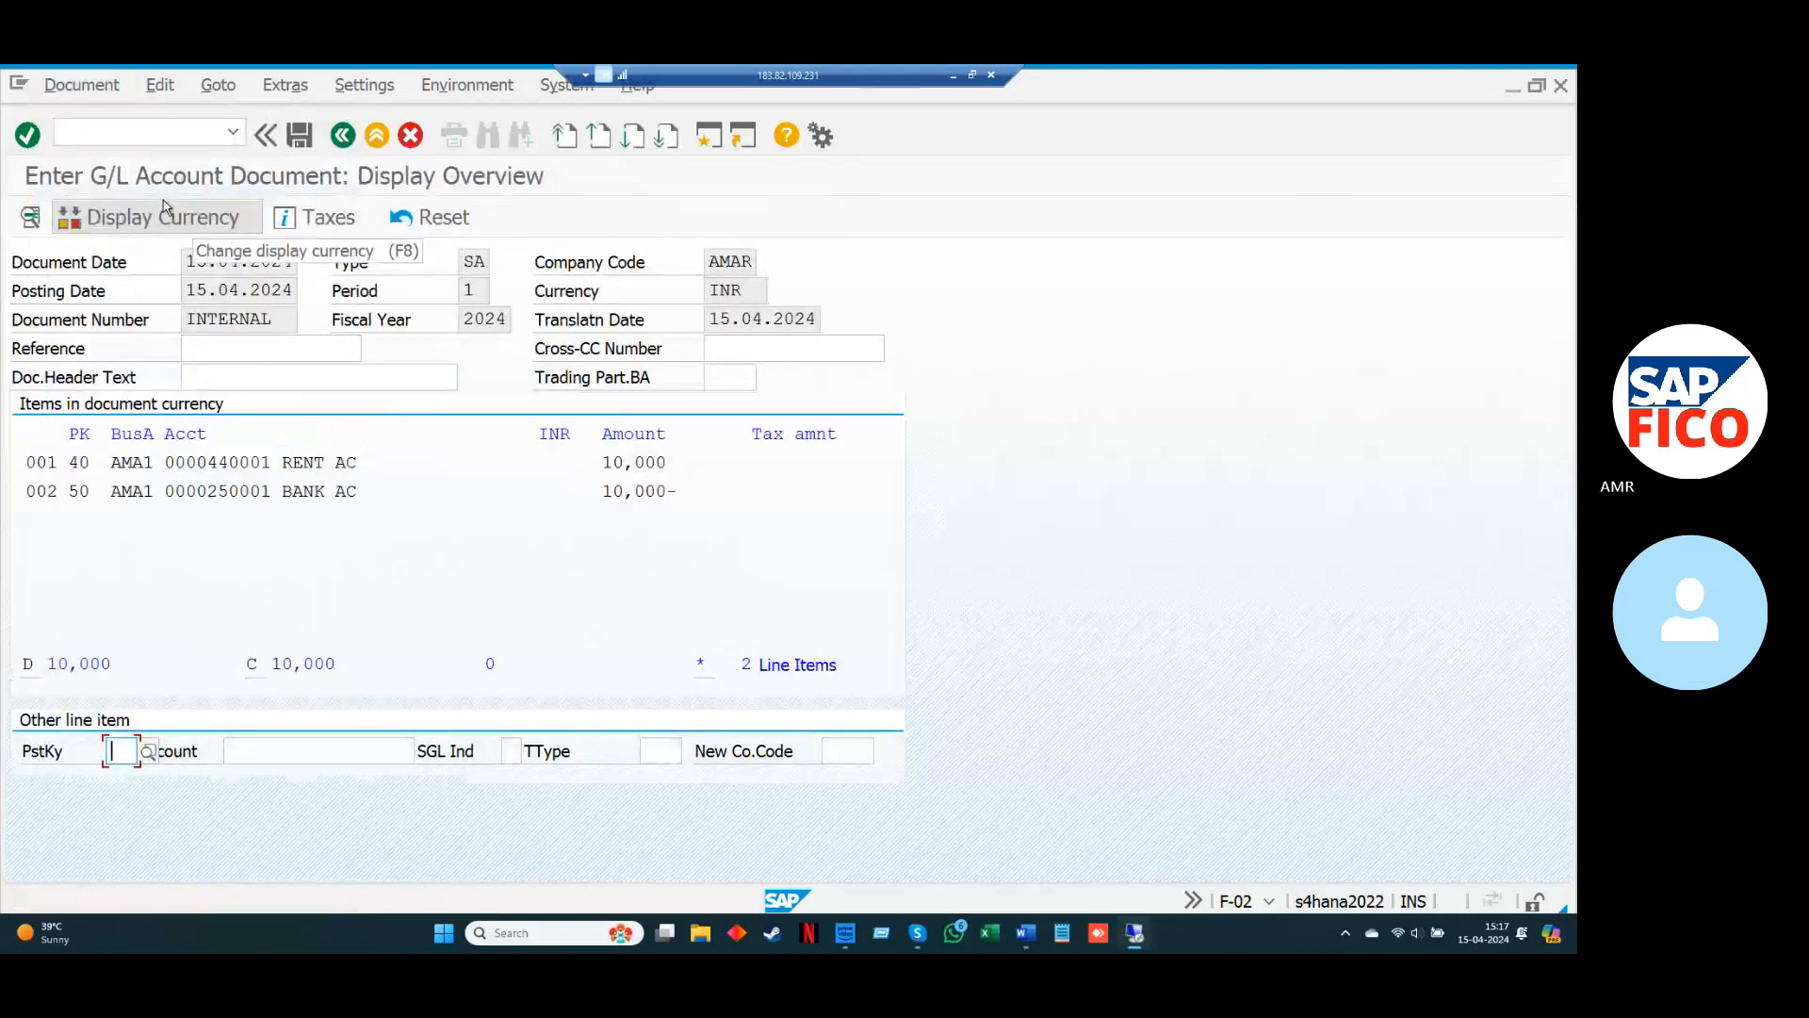
{"action": "left_click", "coordinate": [301, 138]}
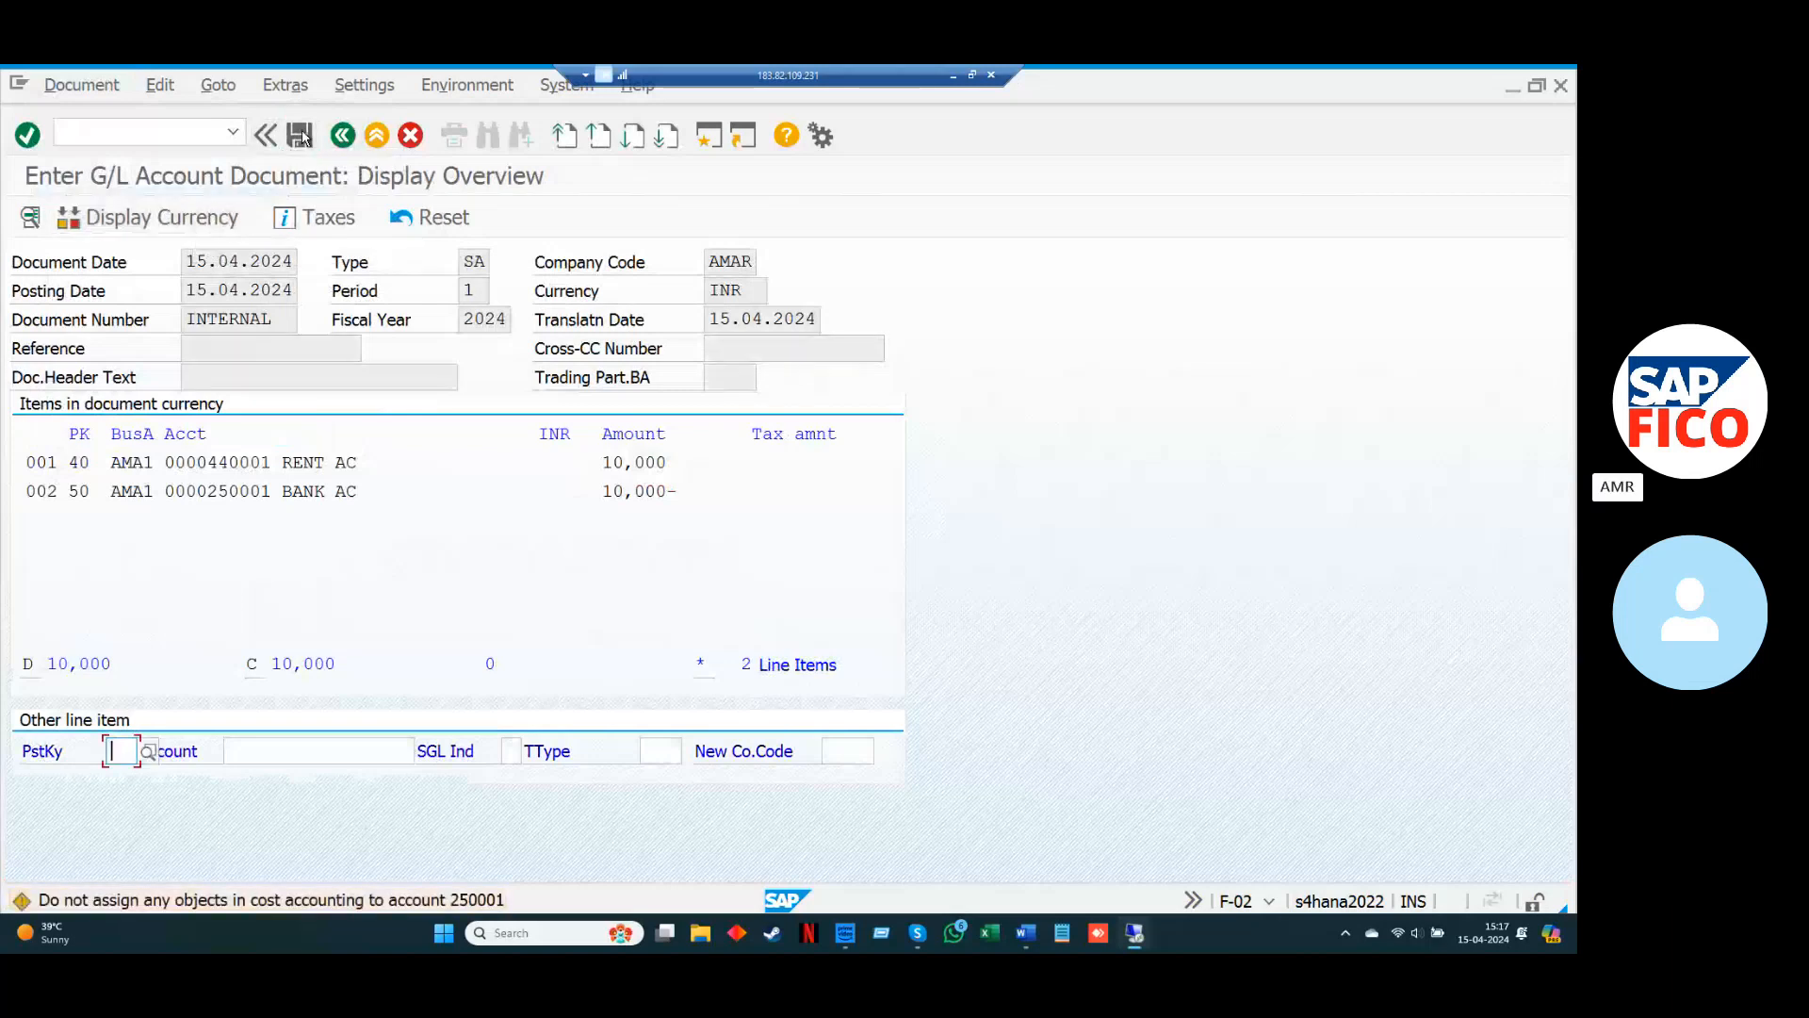
{"action": "left_click", "coordinate": [302, 137]}
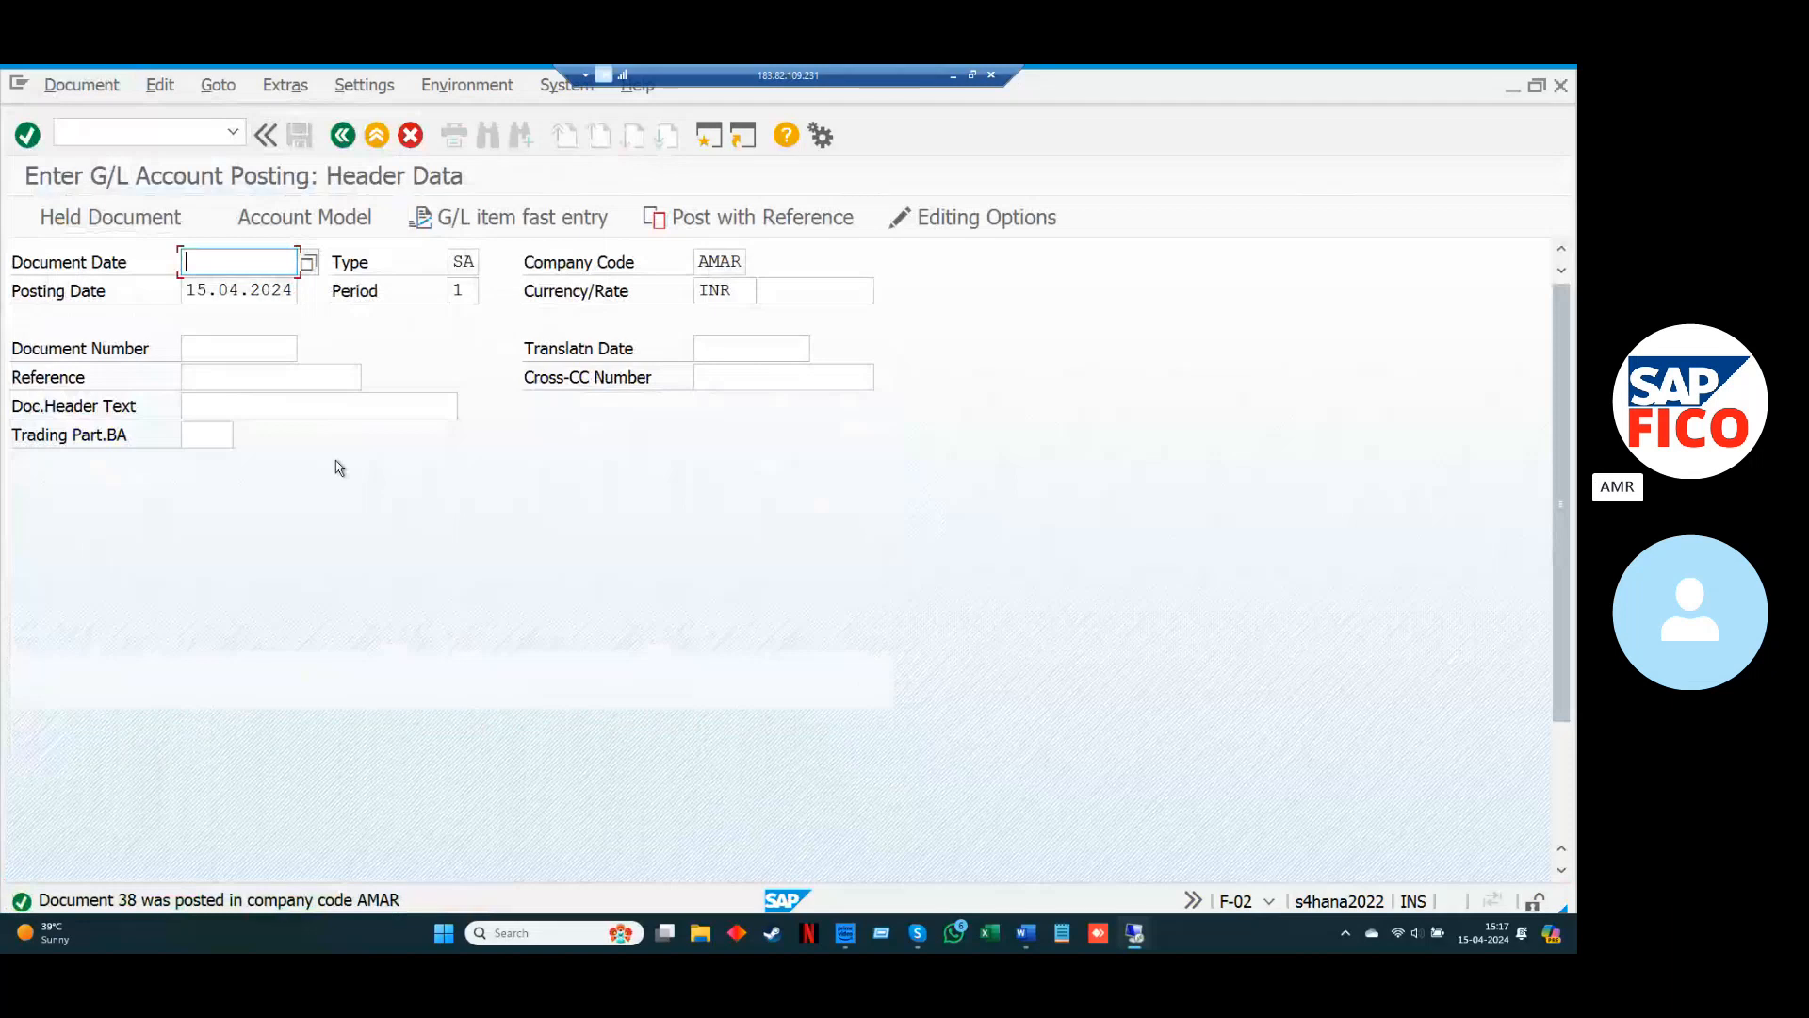
{"action": "left_click", "coordinate": [217, 90]}
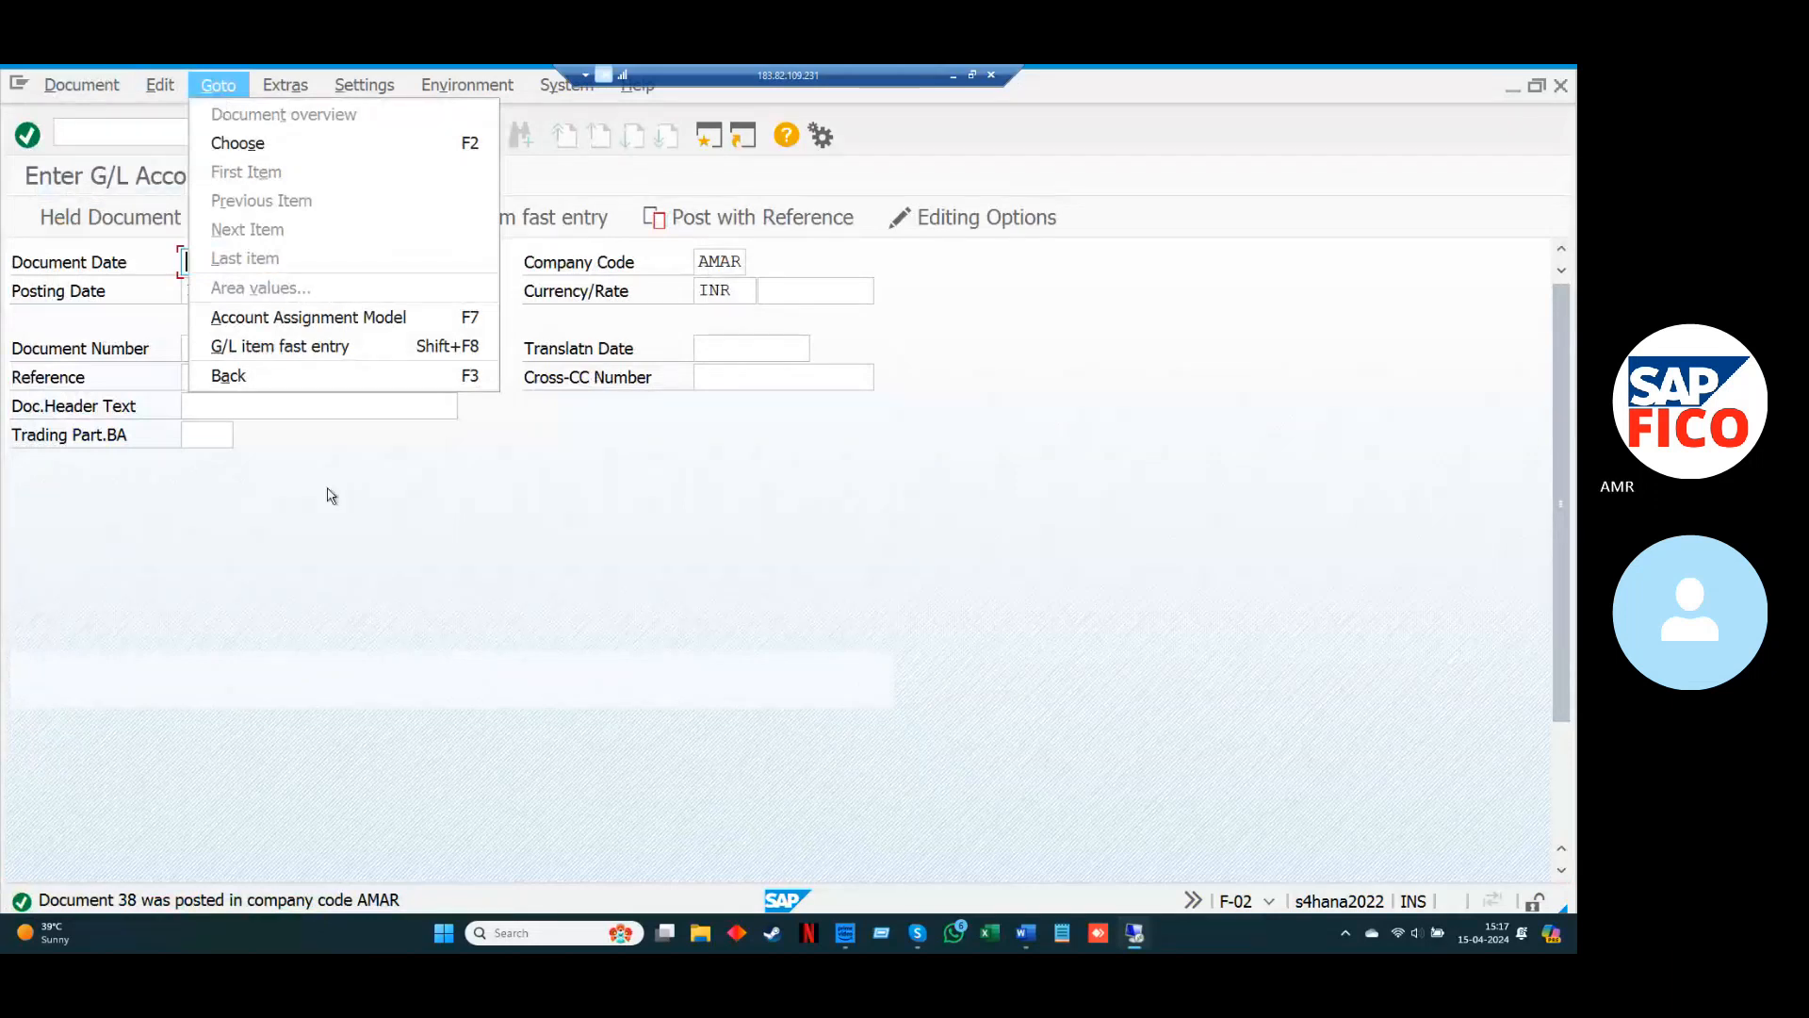
Start a posting with reference to document 38 of company code AMAR, fiscal year 2024, and accept its header and line items.
{"action": "left_click", "coordinate": [341, 520]}
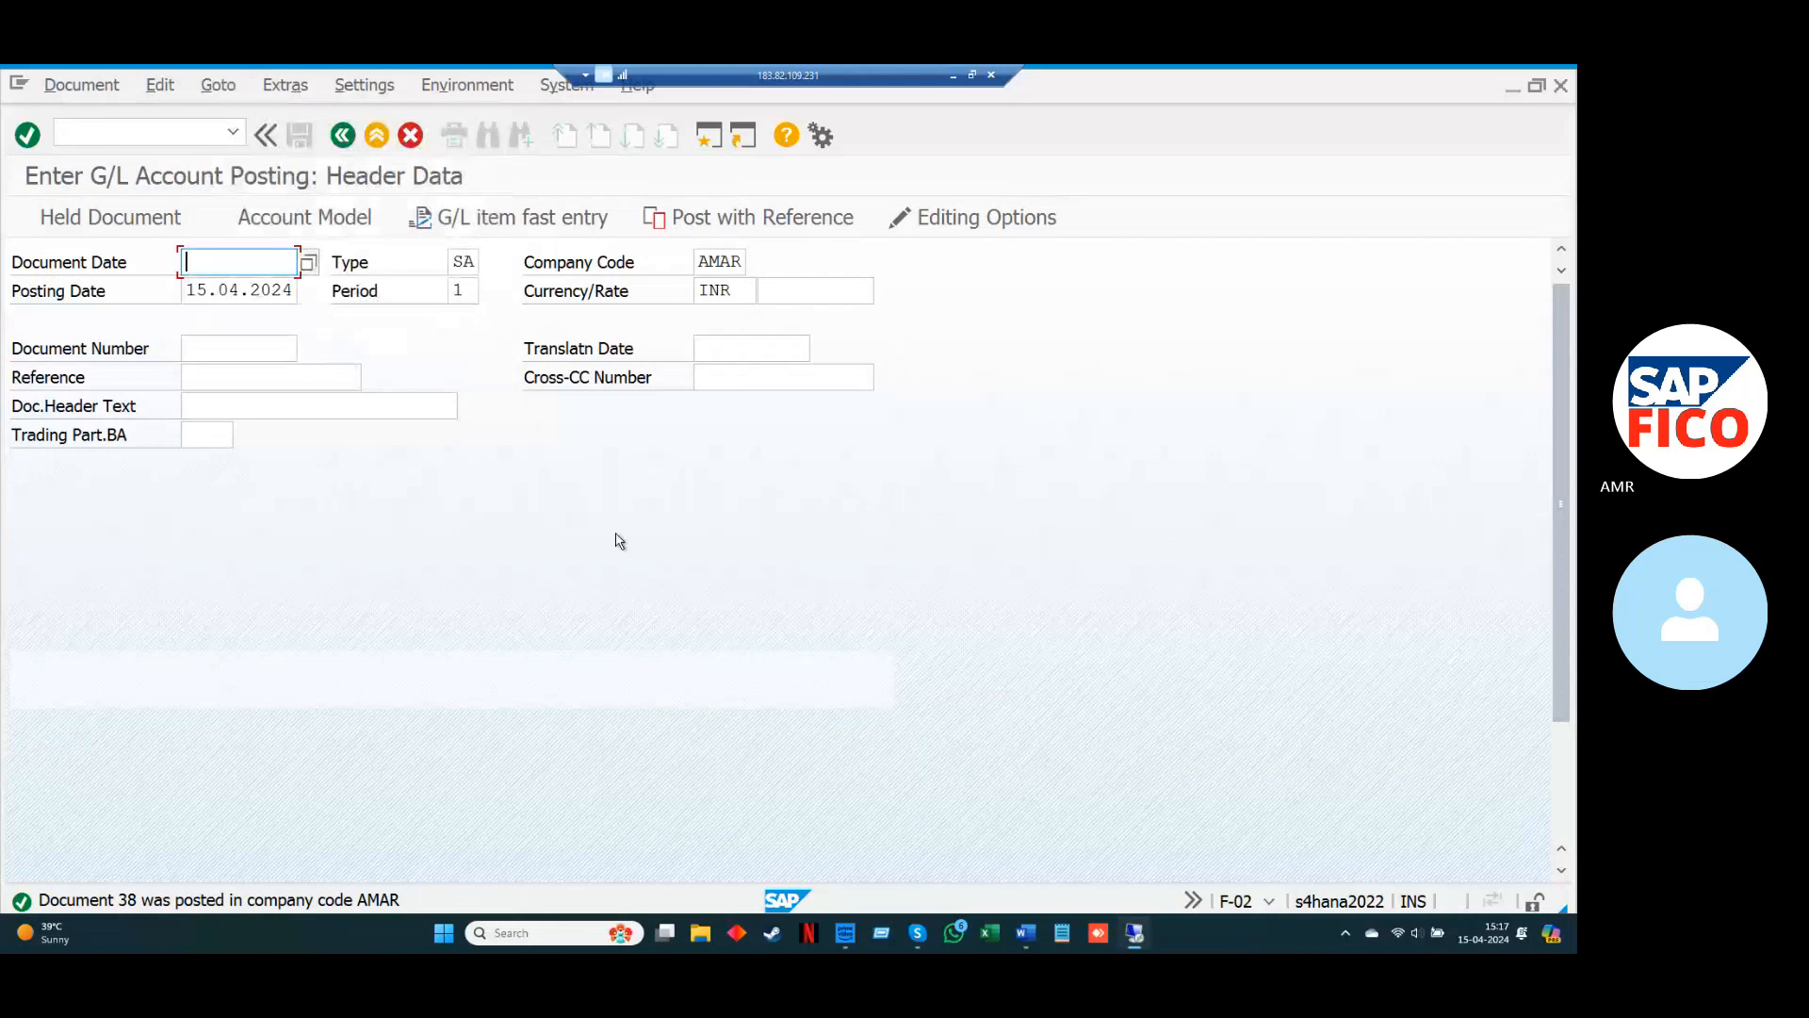
{"action": "left_click", "coordinate": [731, 223]}
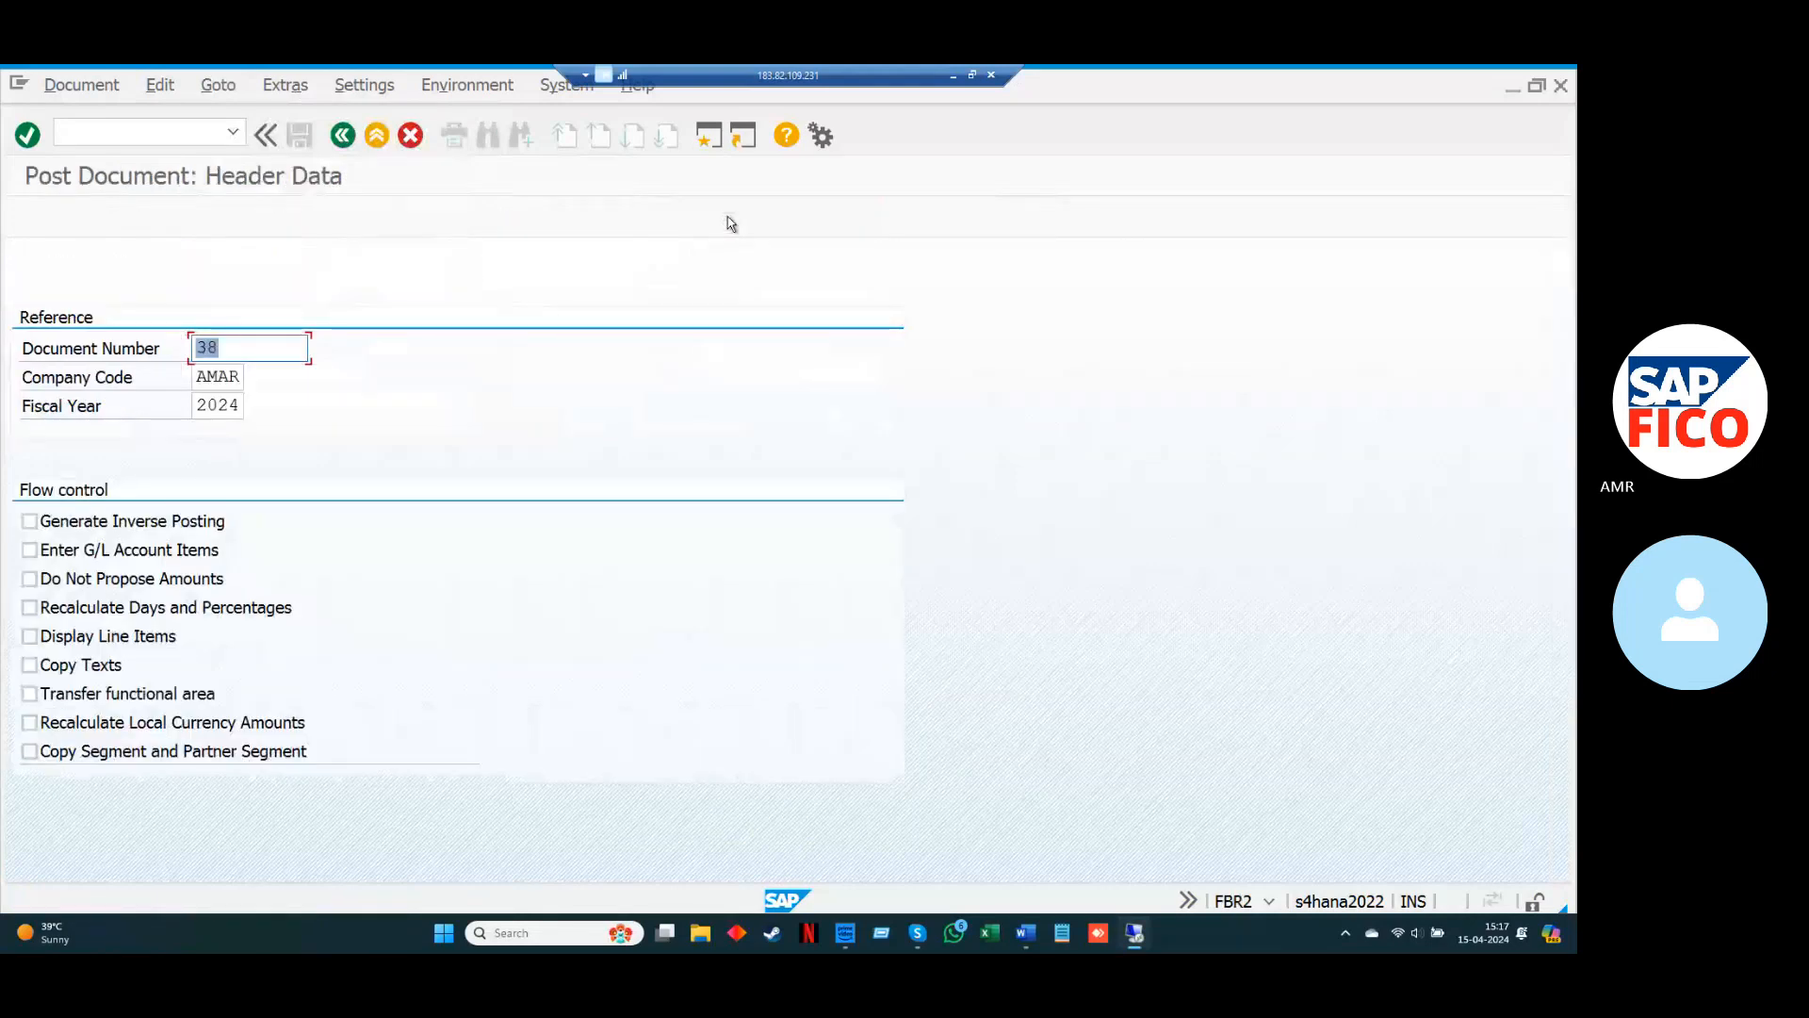
{"action": "key", "text": "Return"}
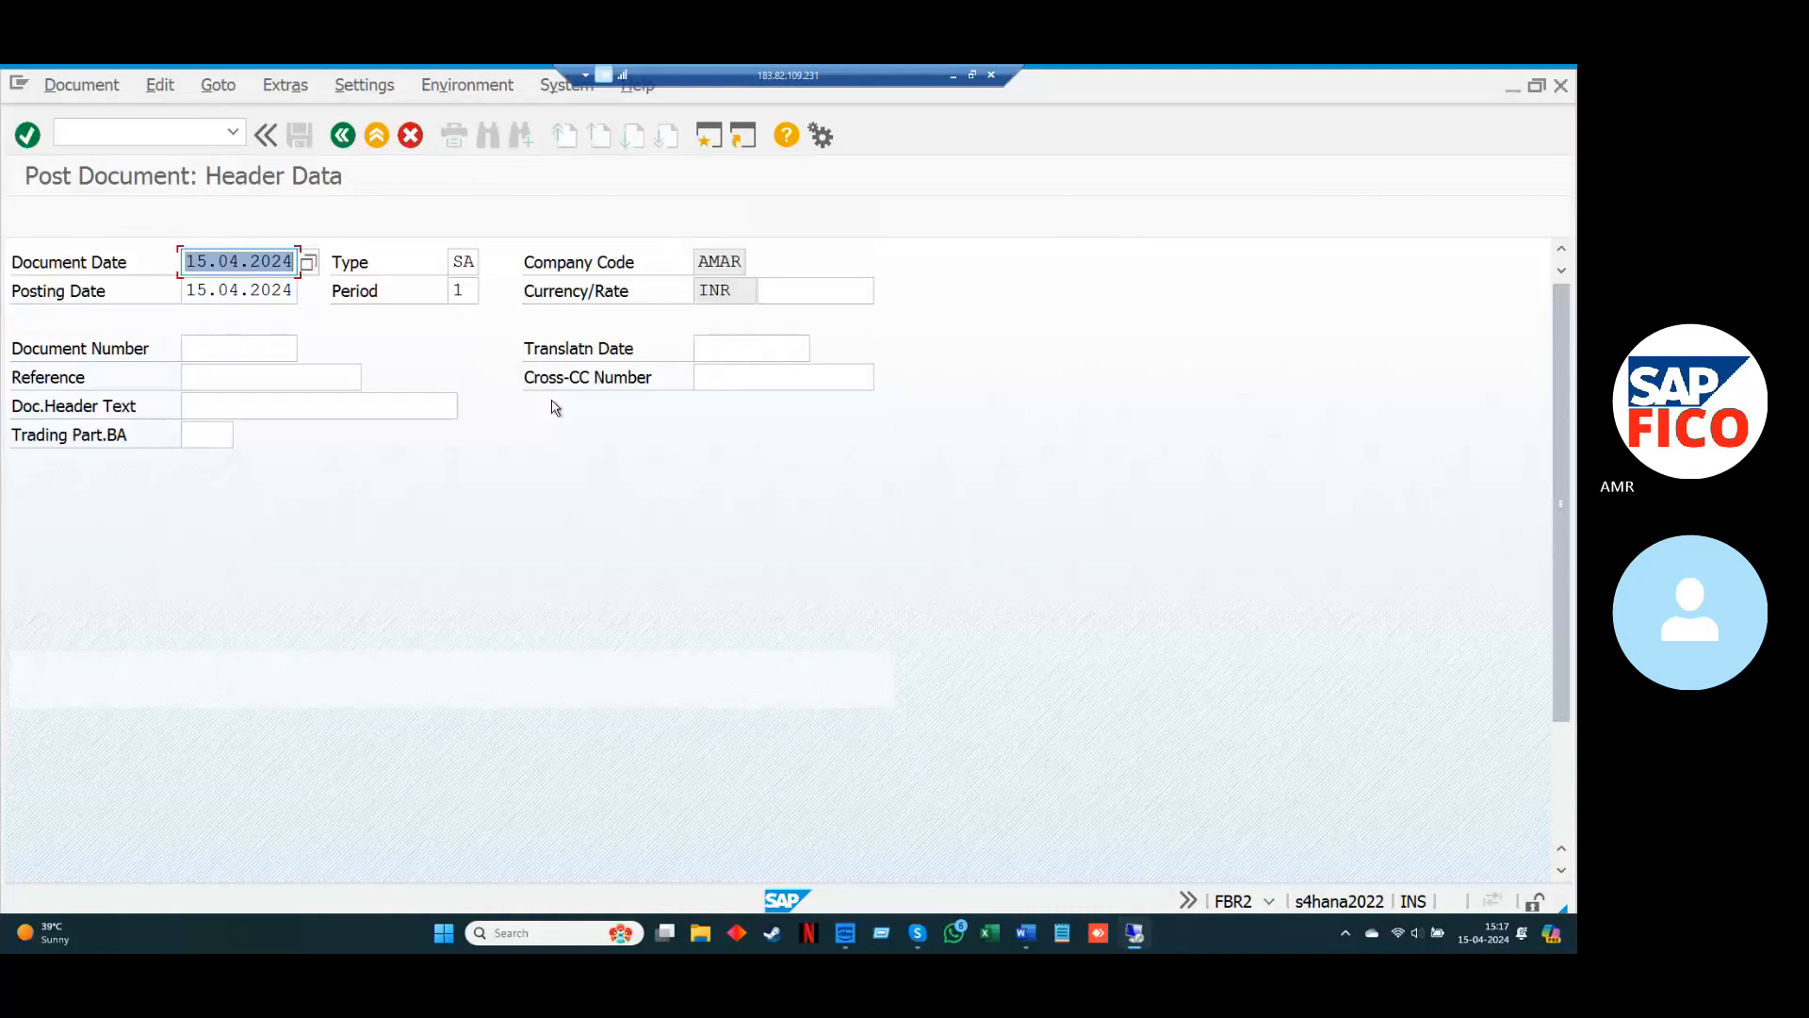
{"action": "key", "text": "Return"}
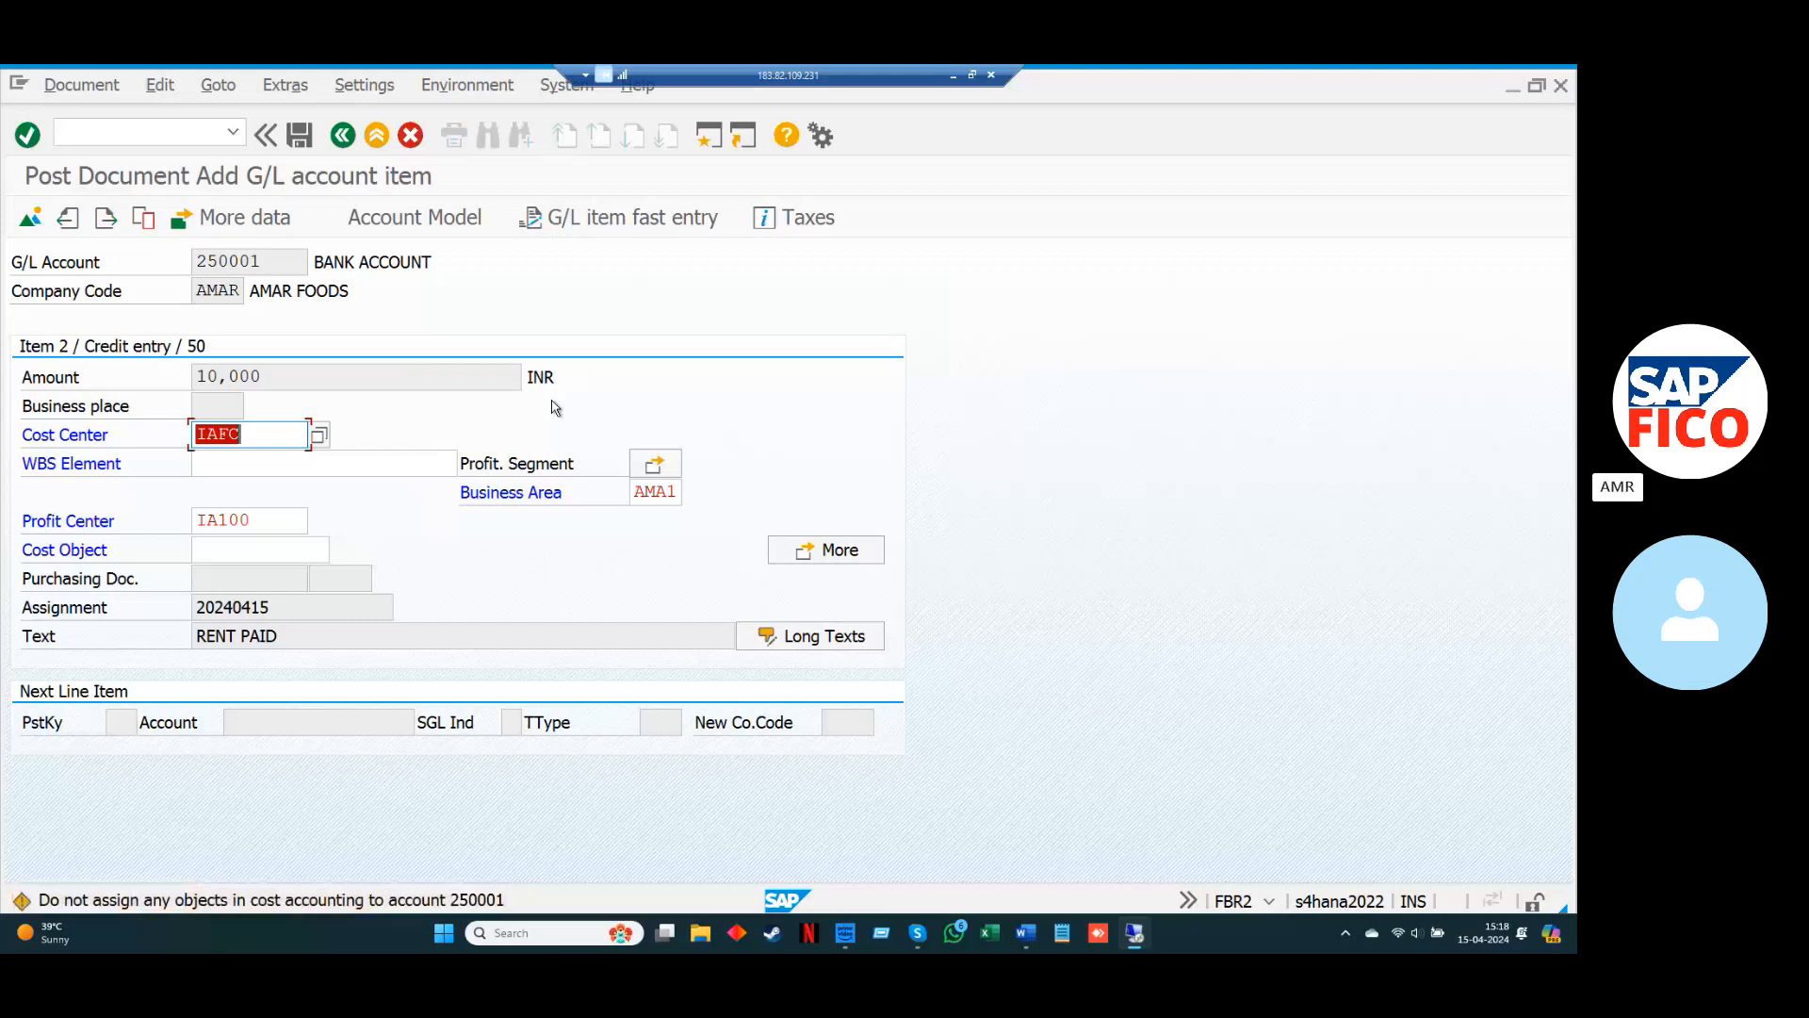
{"action": "key", "text": "Return"}
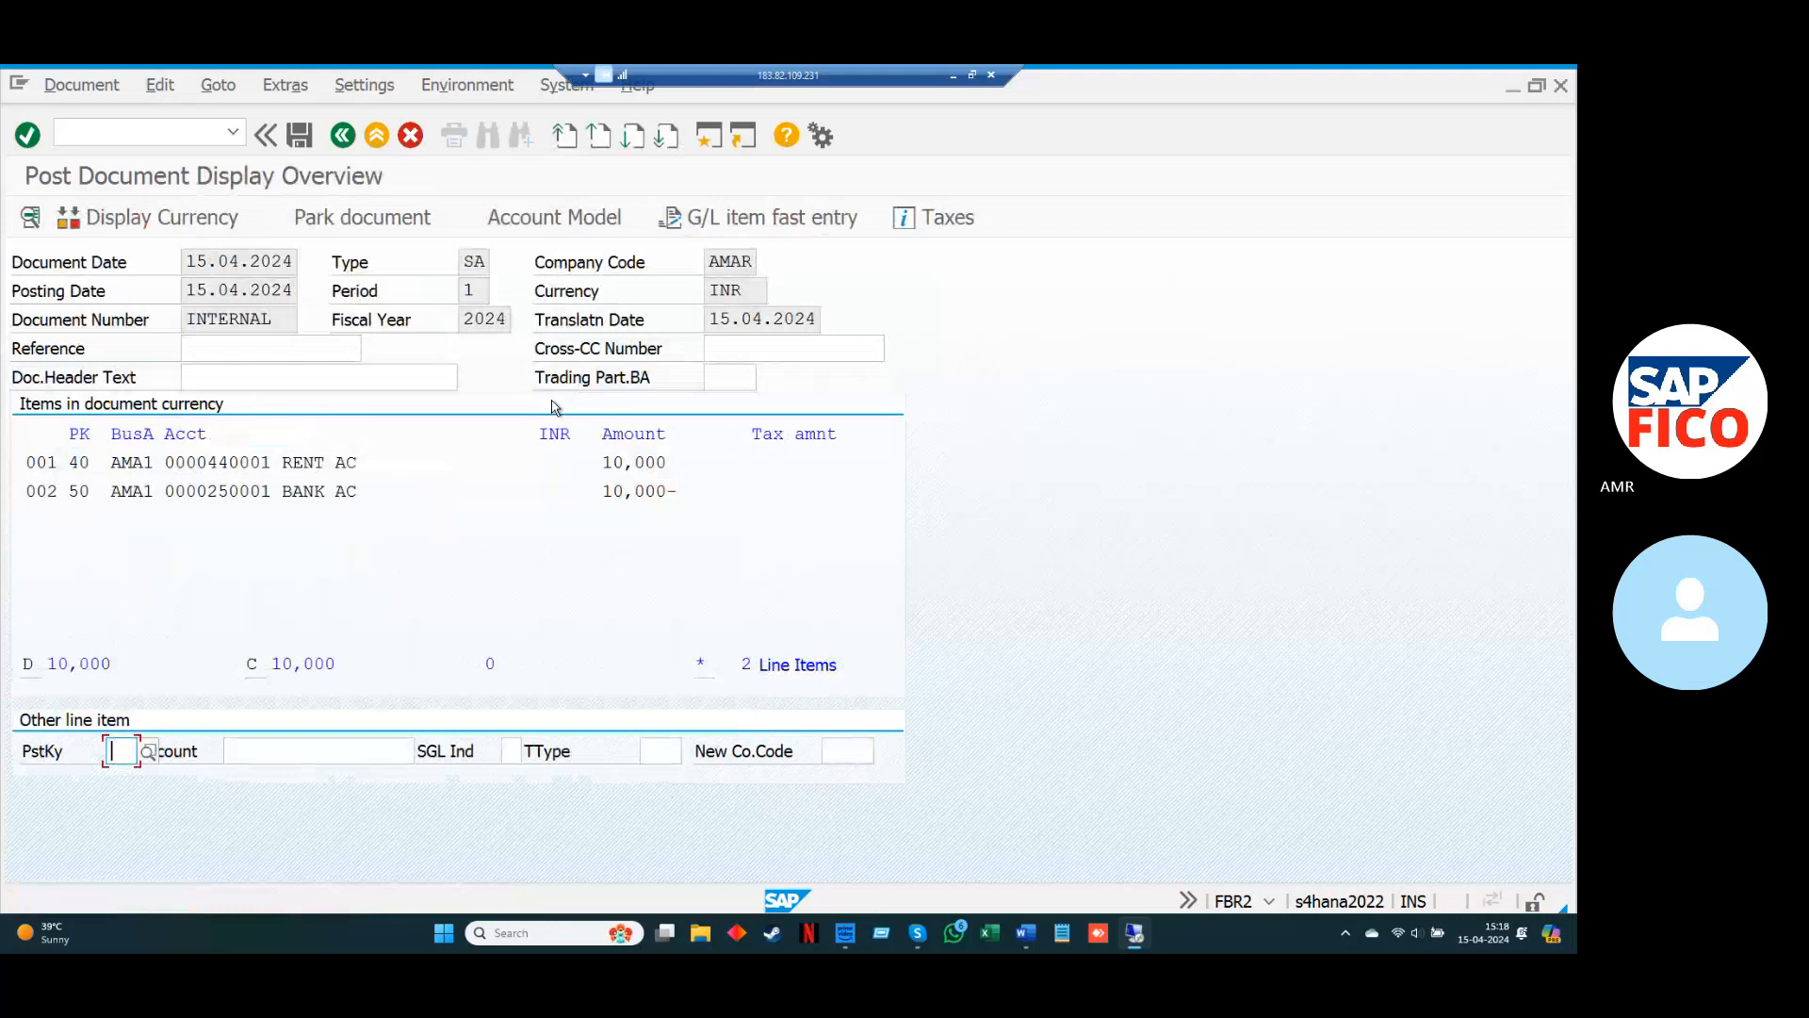
Post the referenced rent payment document and acknowledge the posting information.
{"action": "key", "text": "ctrl+s"}
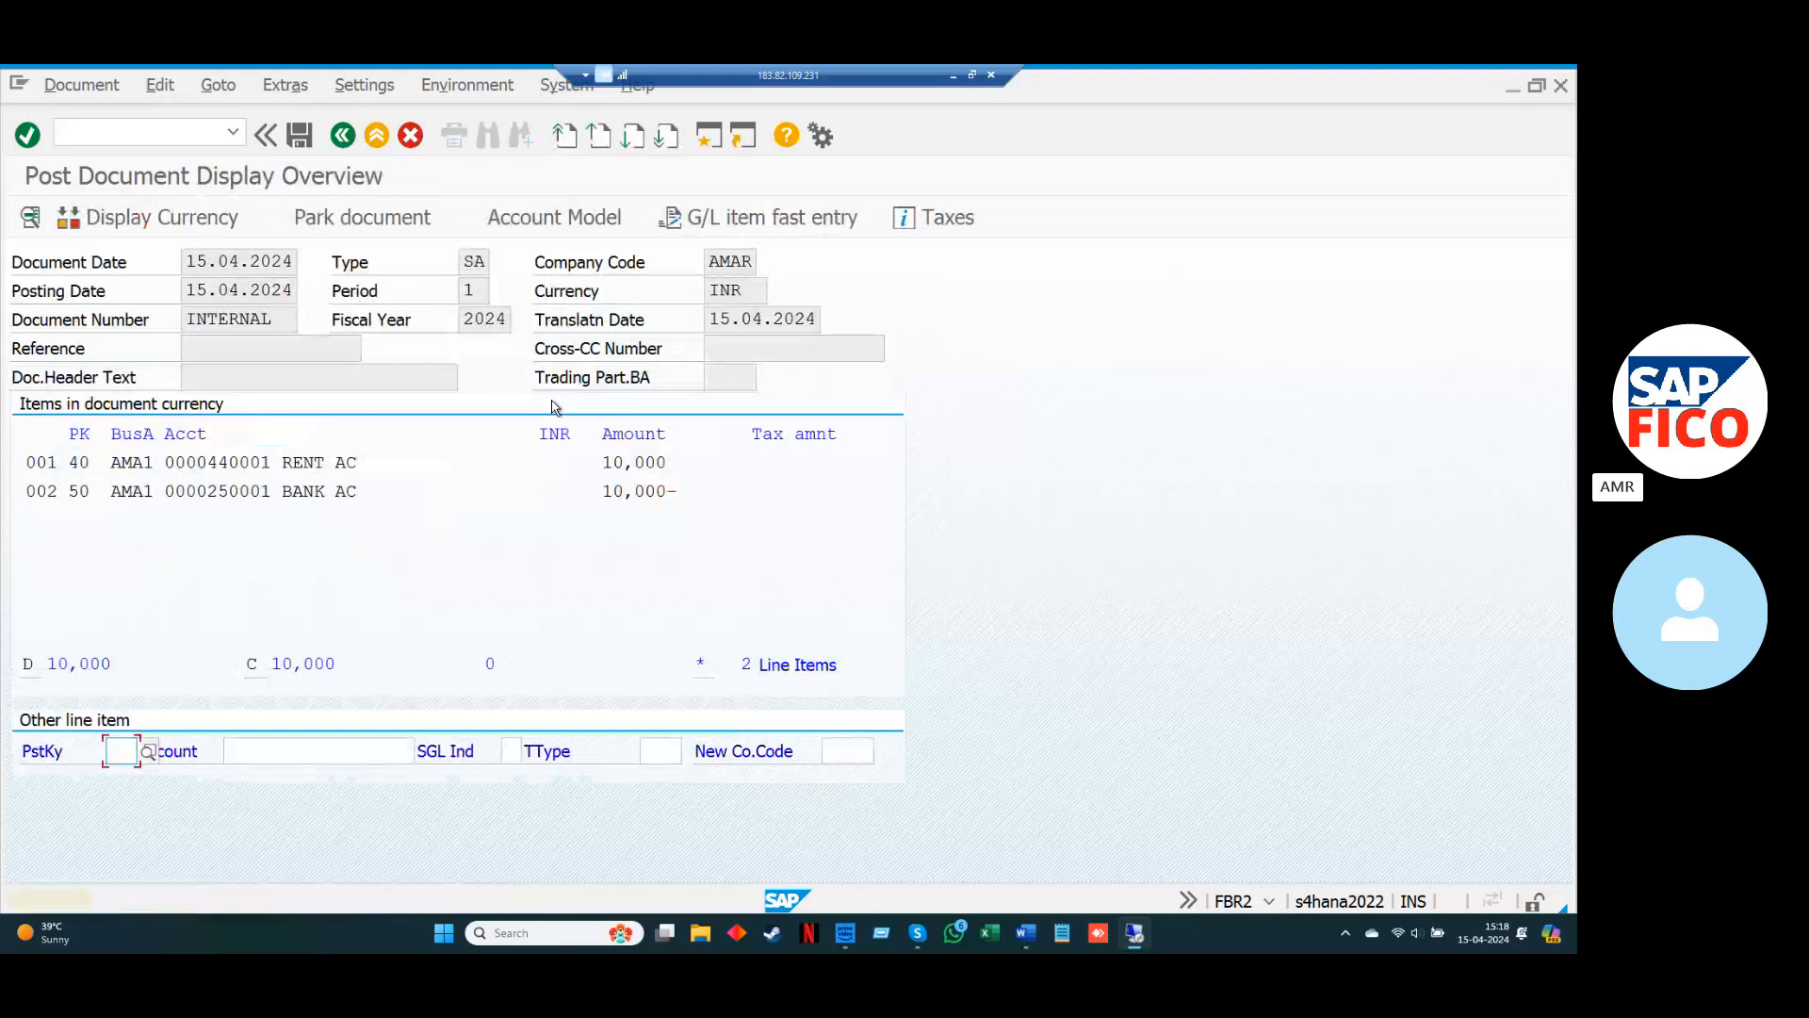
{"action": "key", "text": "Return"}
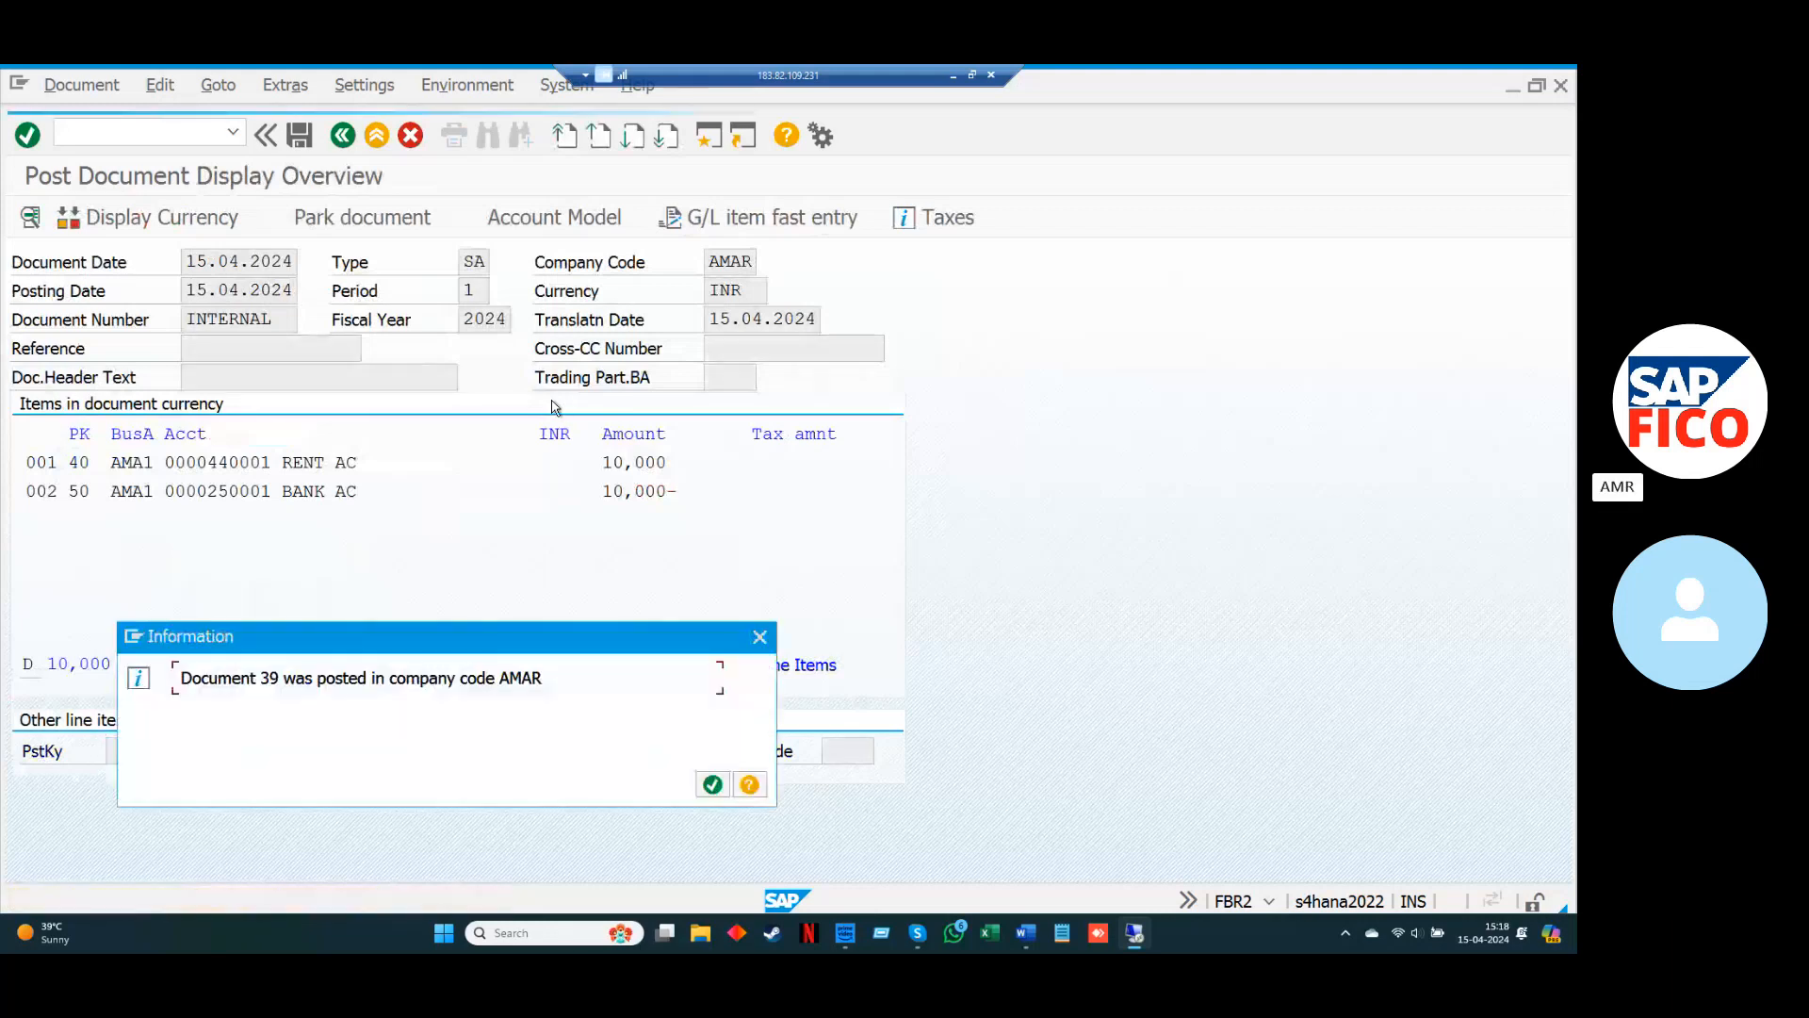
{"action": "left_click", "coordinate": [712, 788]}
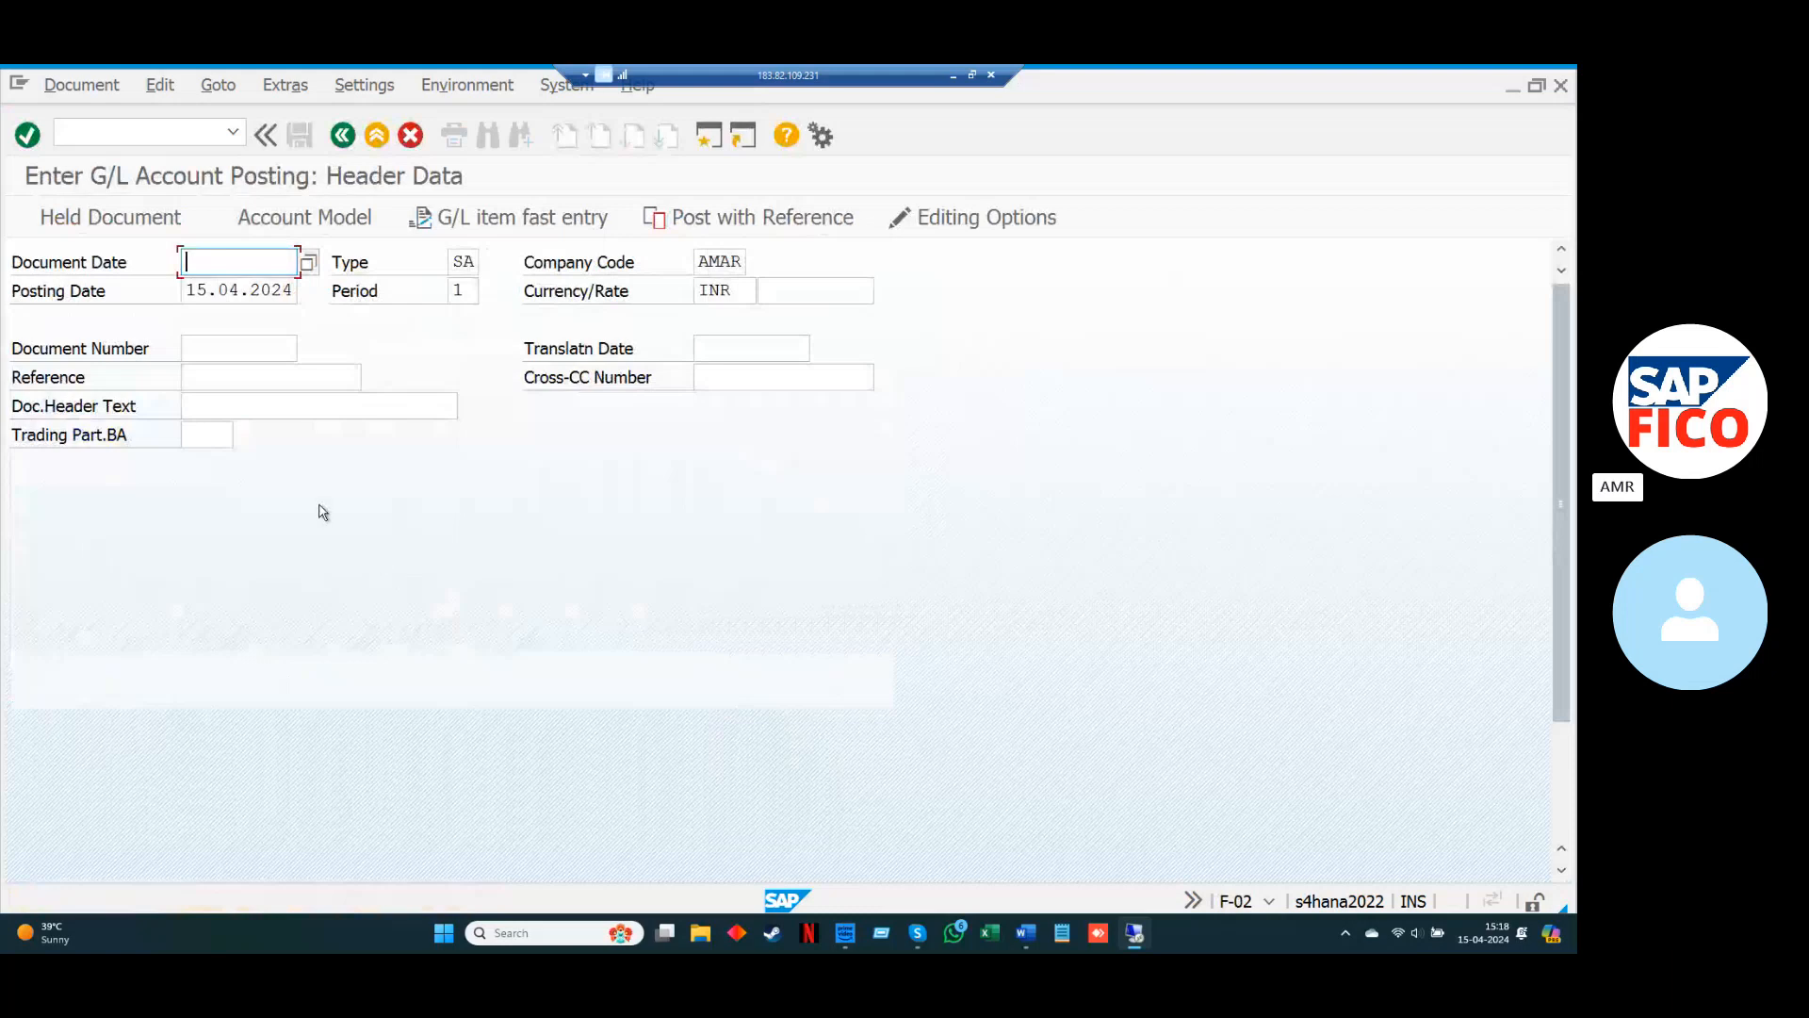
Switch to transaction FB50 and check which document functions it offers.
{"action": "left_click", "coordinate": [169, 128]}
{"action": "type", "text": "/"}
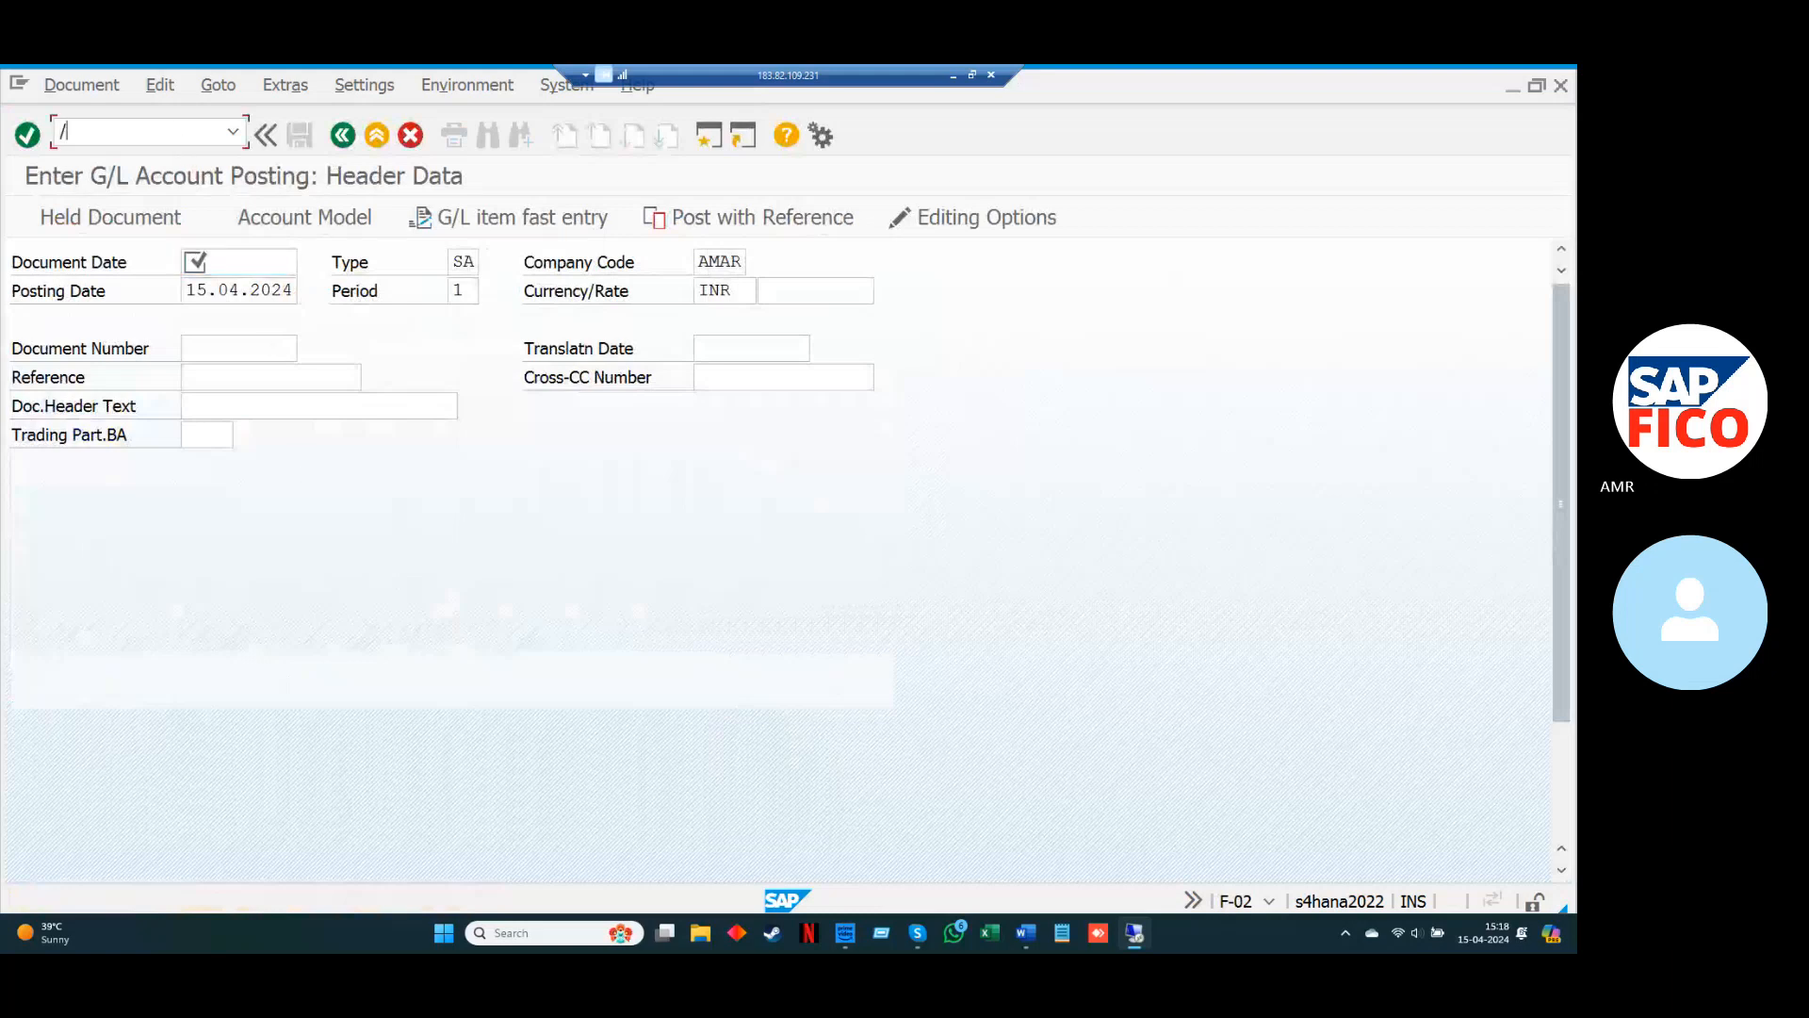
{"action": "type", "text": "NFB50"}
{"action": "key", "text": "Return"}
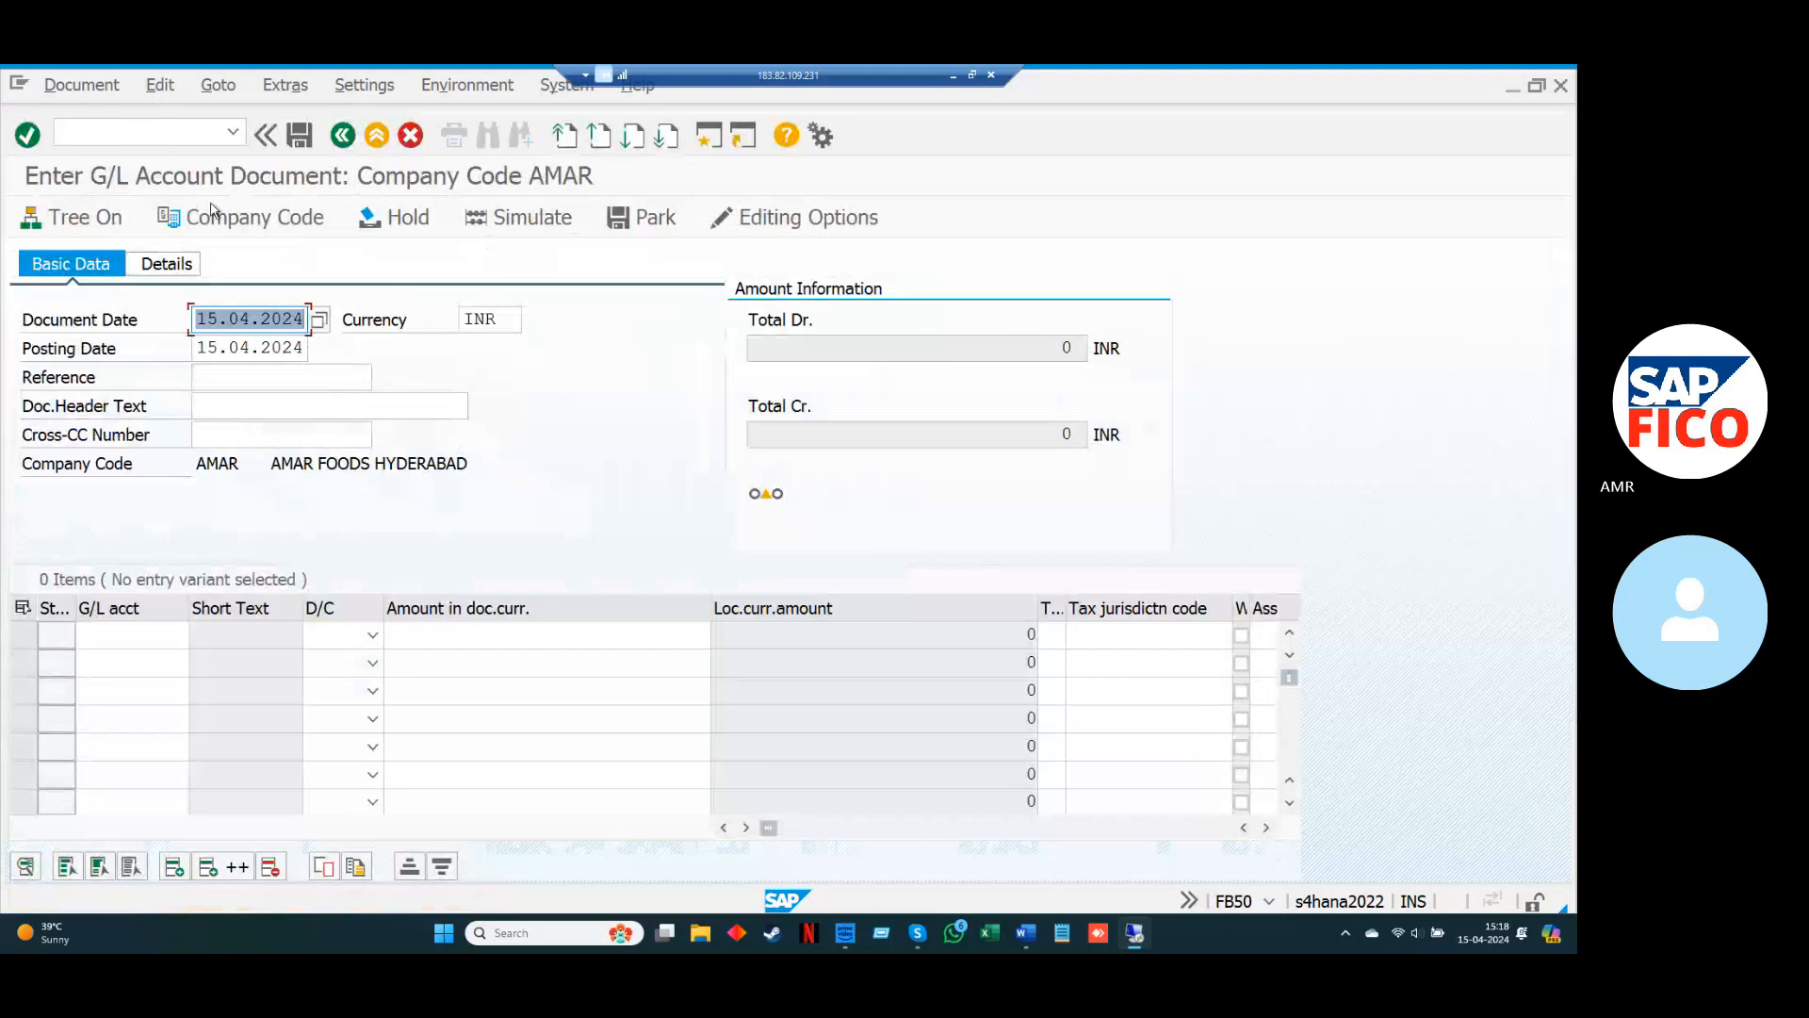
{"action": "left_click", "coordinate": [104, 95]}
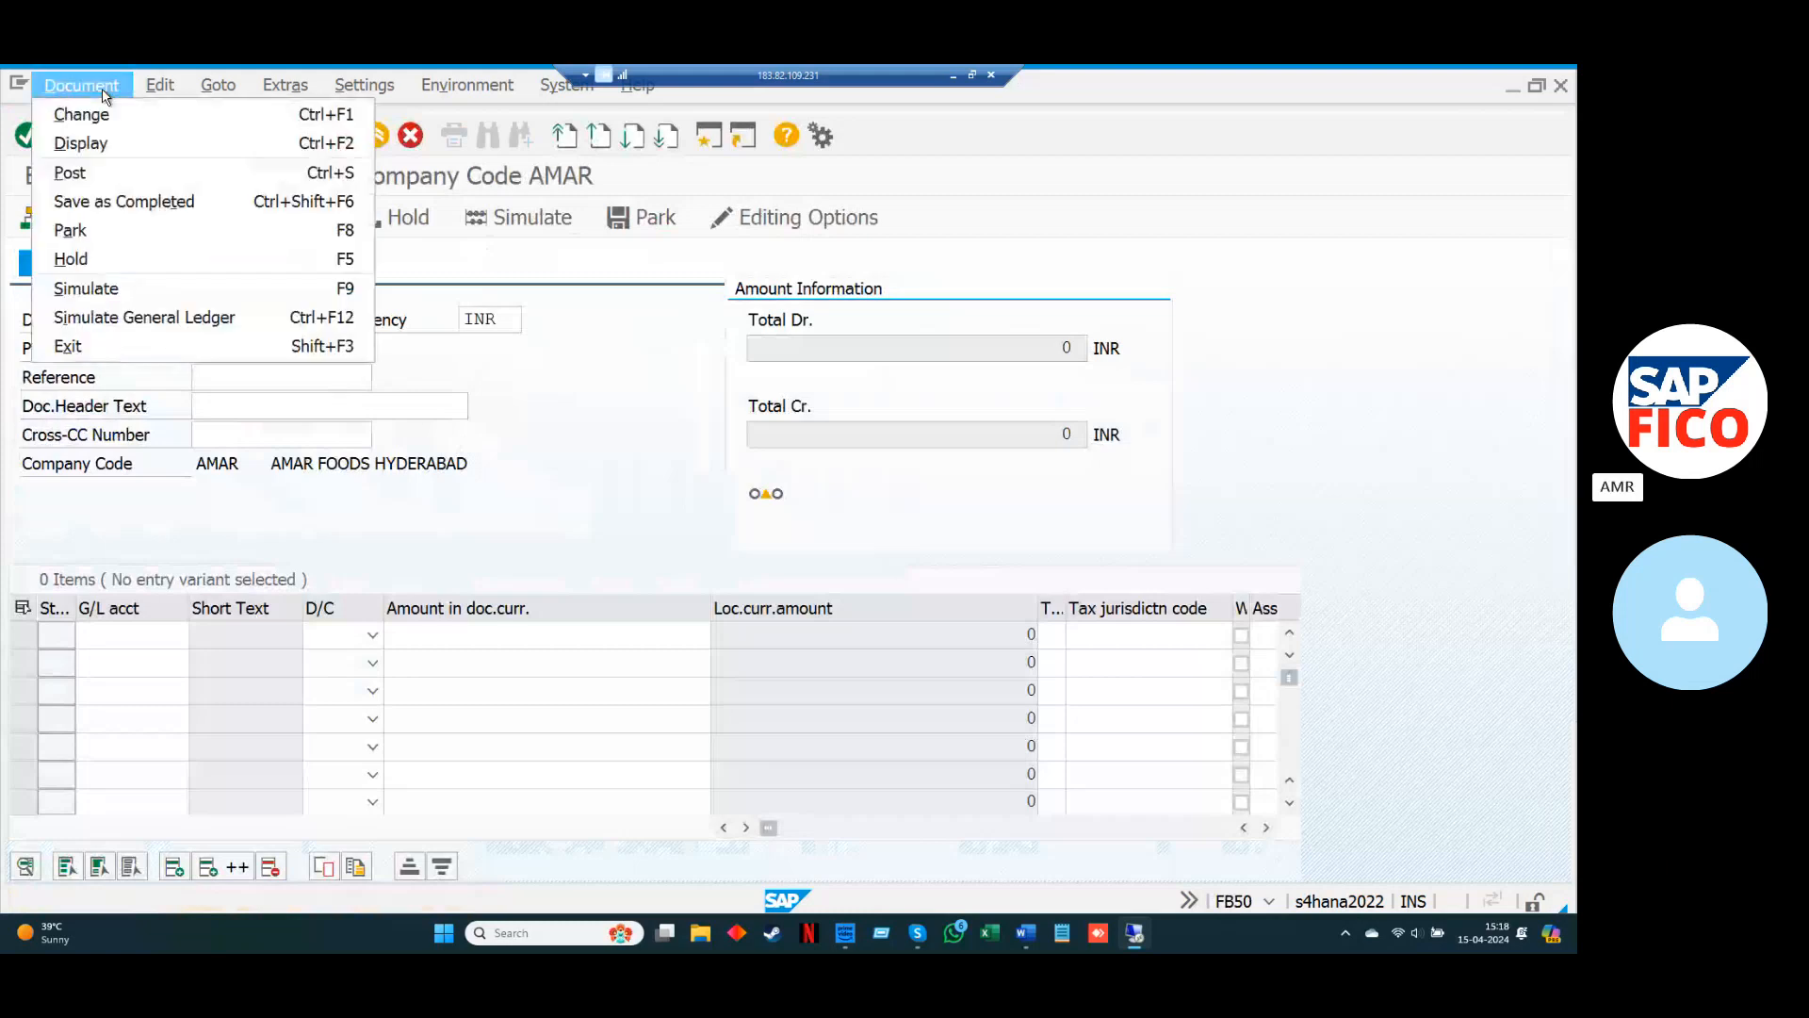
{"action": "left_click", "coordinate": [615, 397]}
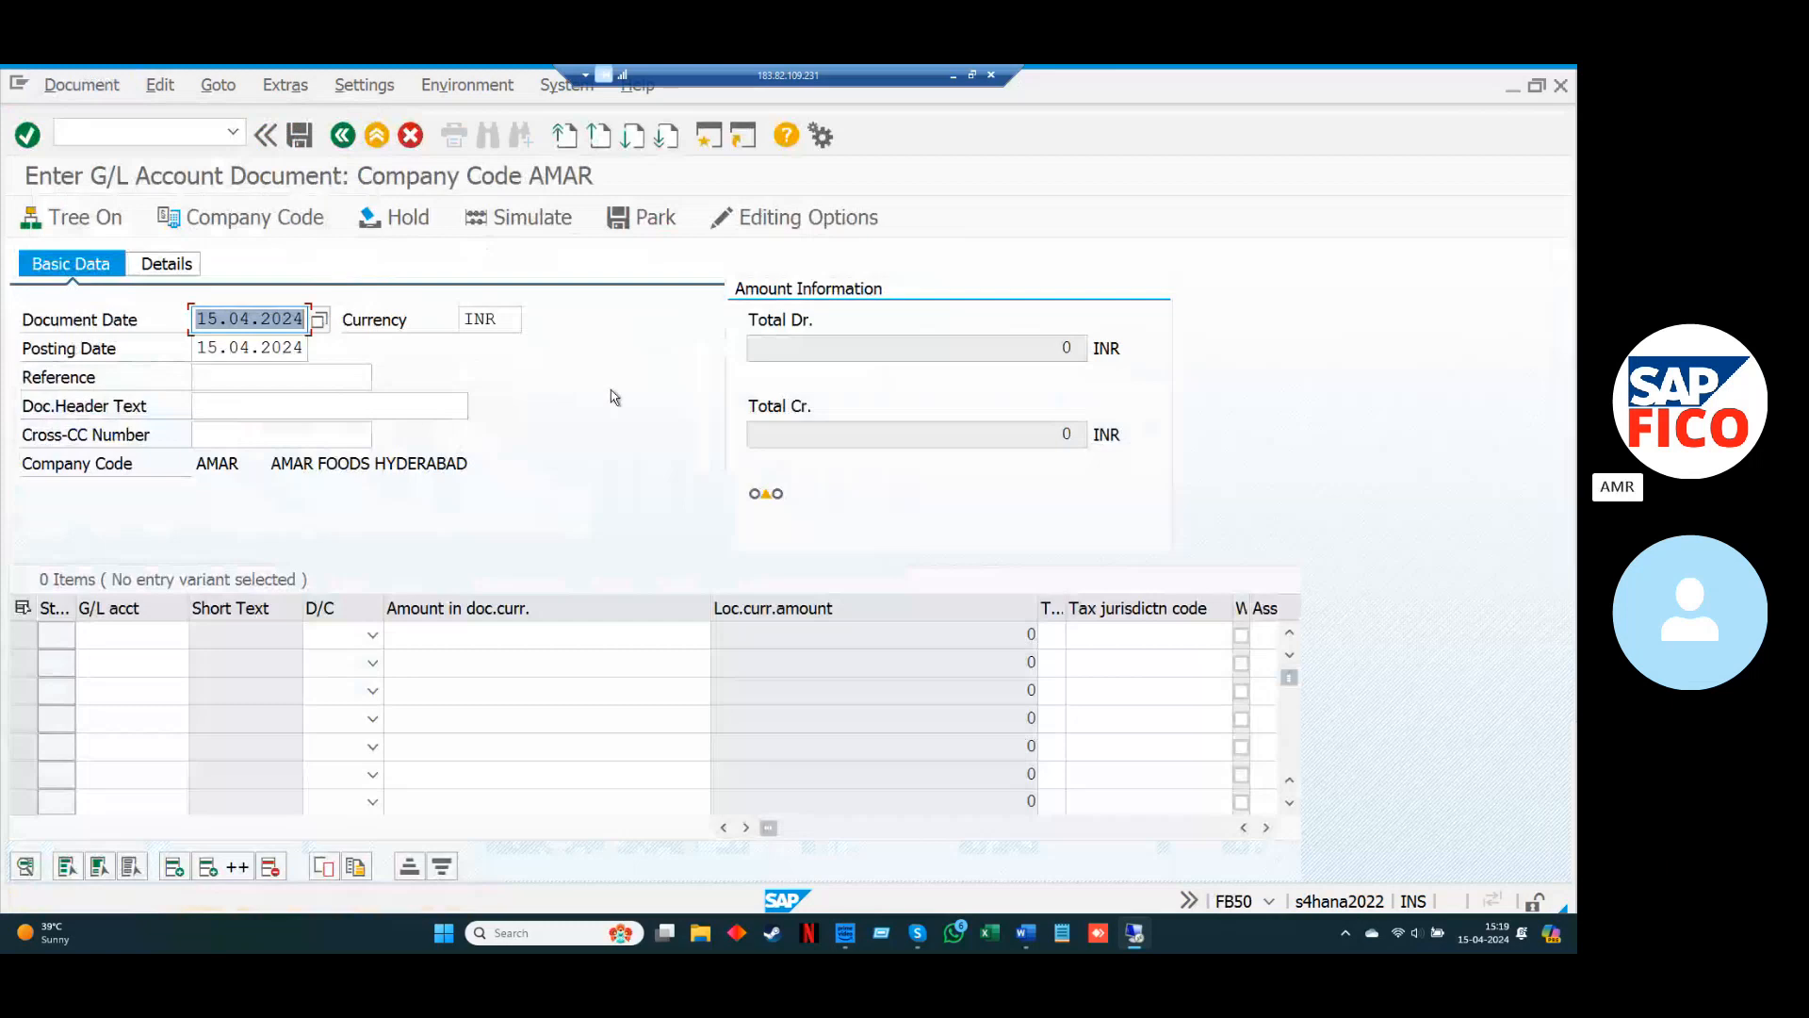
Return to the G/L account posting transaction F-02.
{"action": "left_click", "coordinate": [159, 131]}
{"action": "type", "text": "/N"}
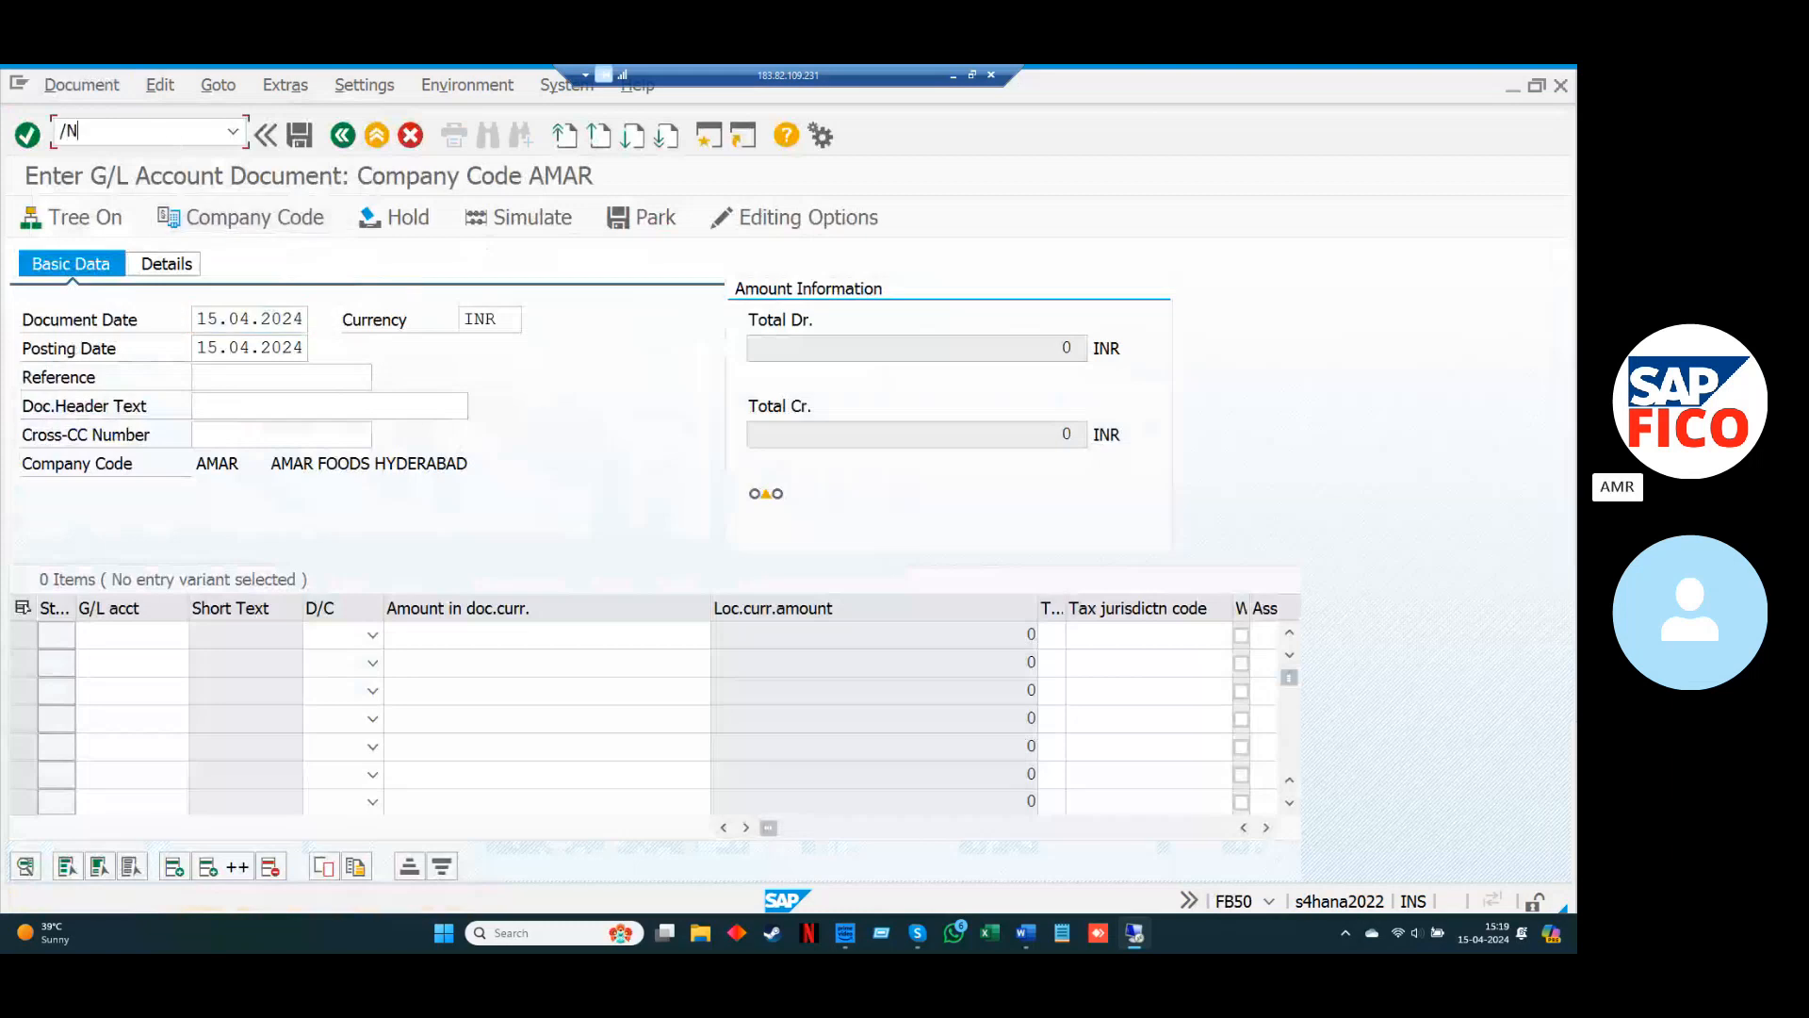
{"action": "type", "text": "F-02"}
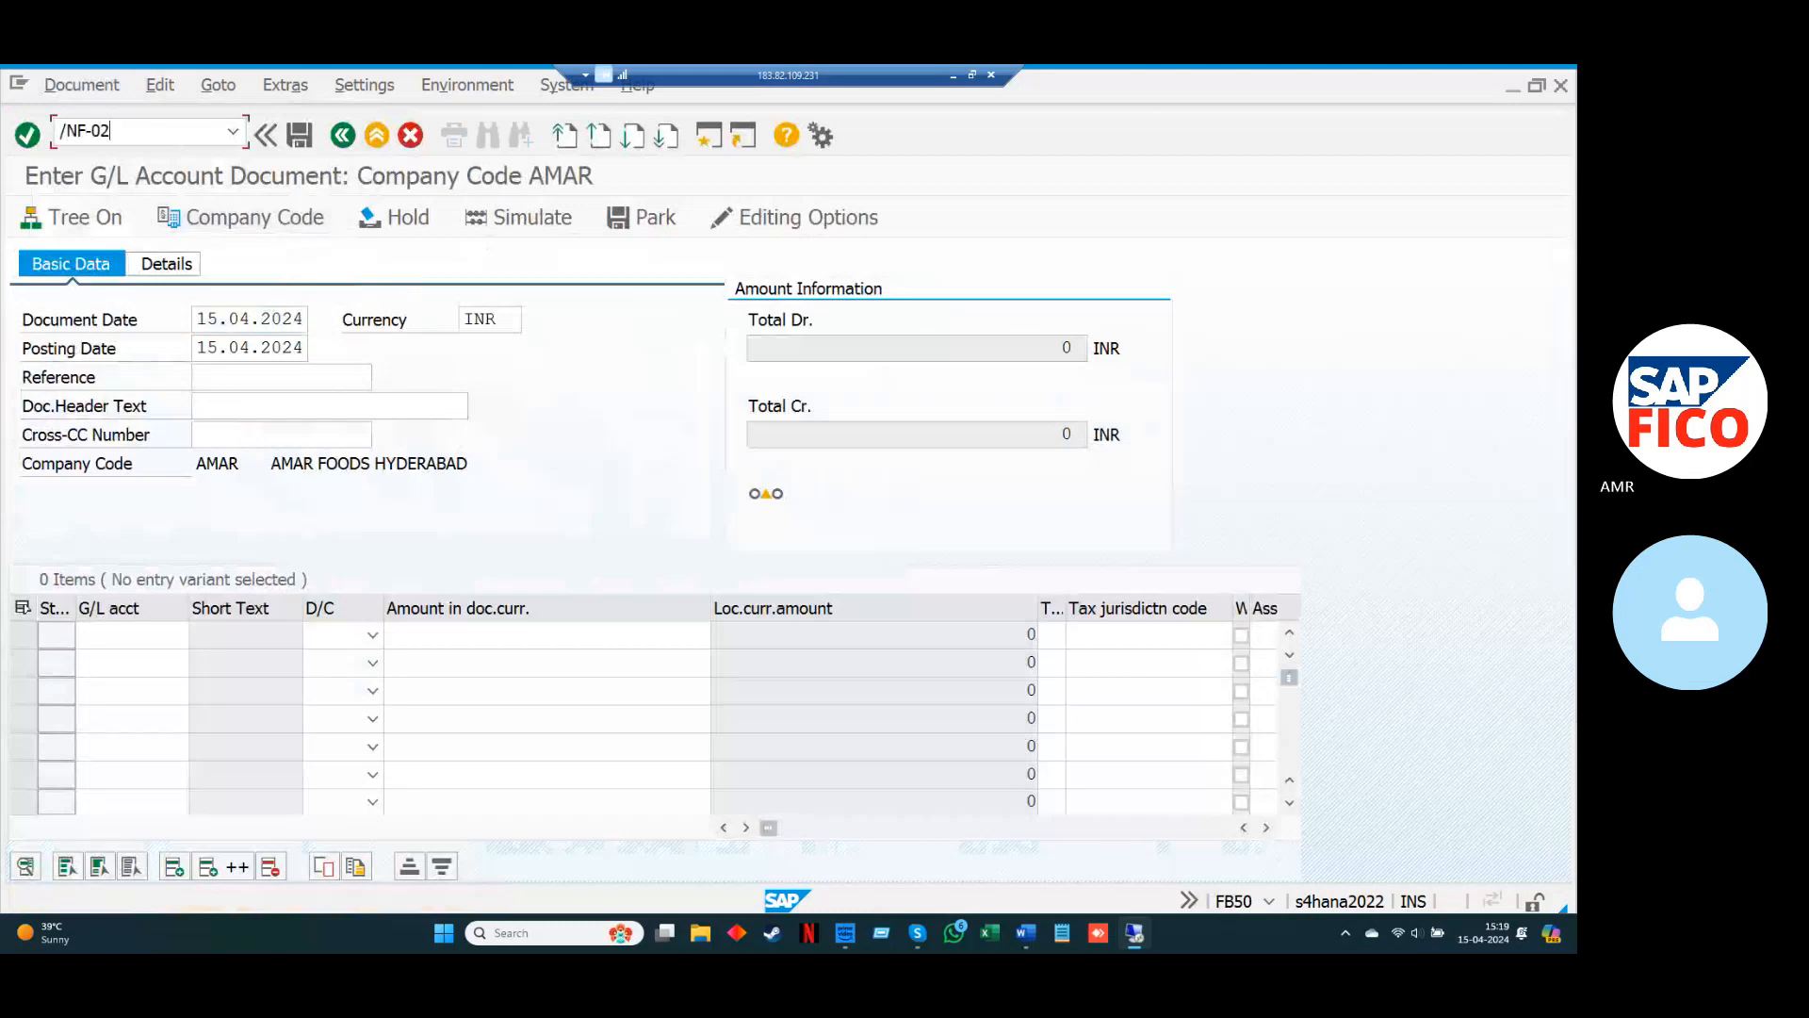
{"action": "key", "text": "Return"}
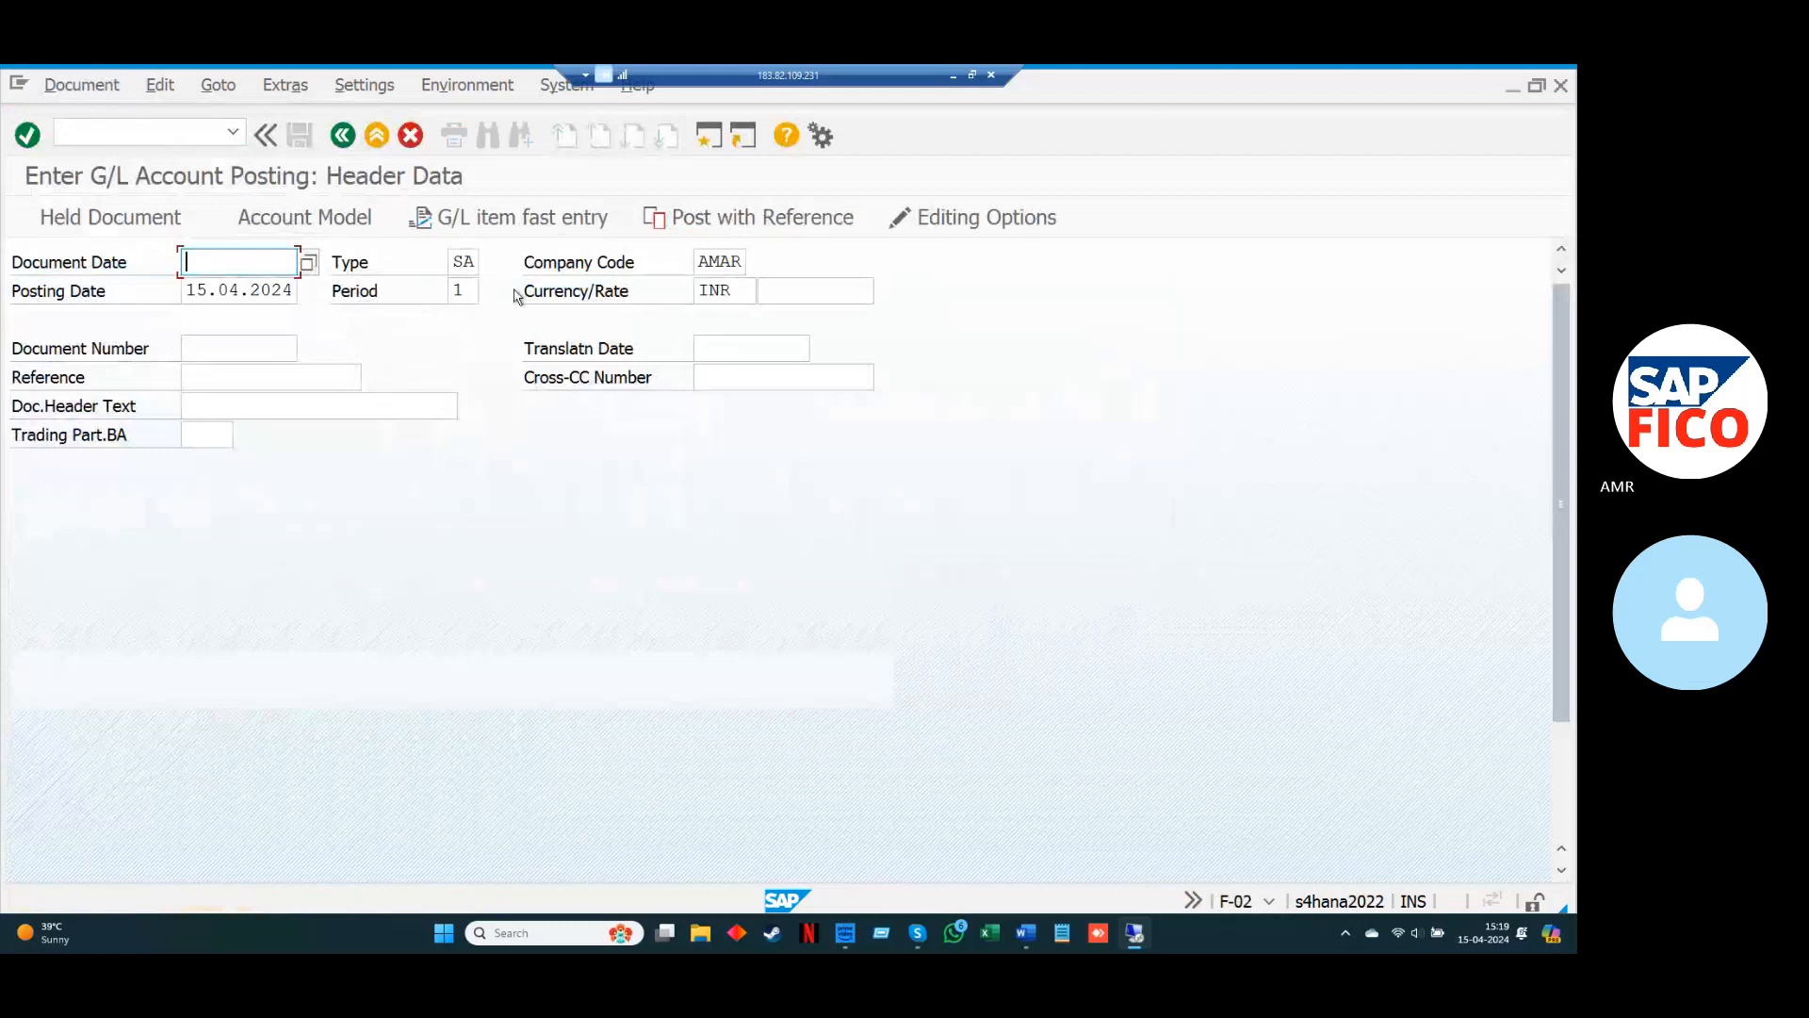
Set the document date to 15.04.2024 and open G/L item fast entry.
{"action": "left_click", "coordinate": [496, 226]}
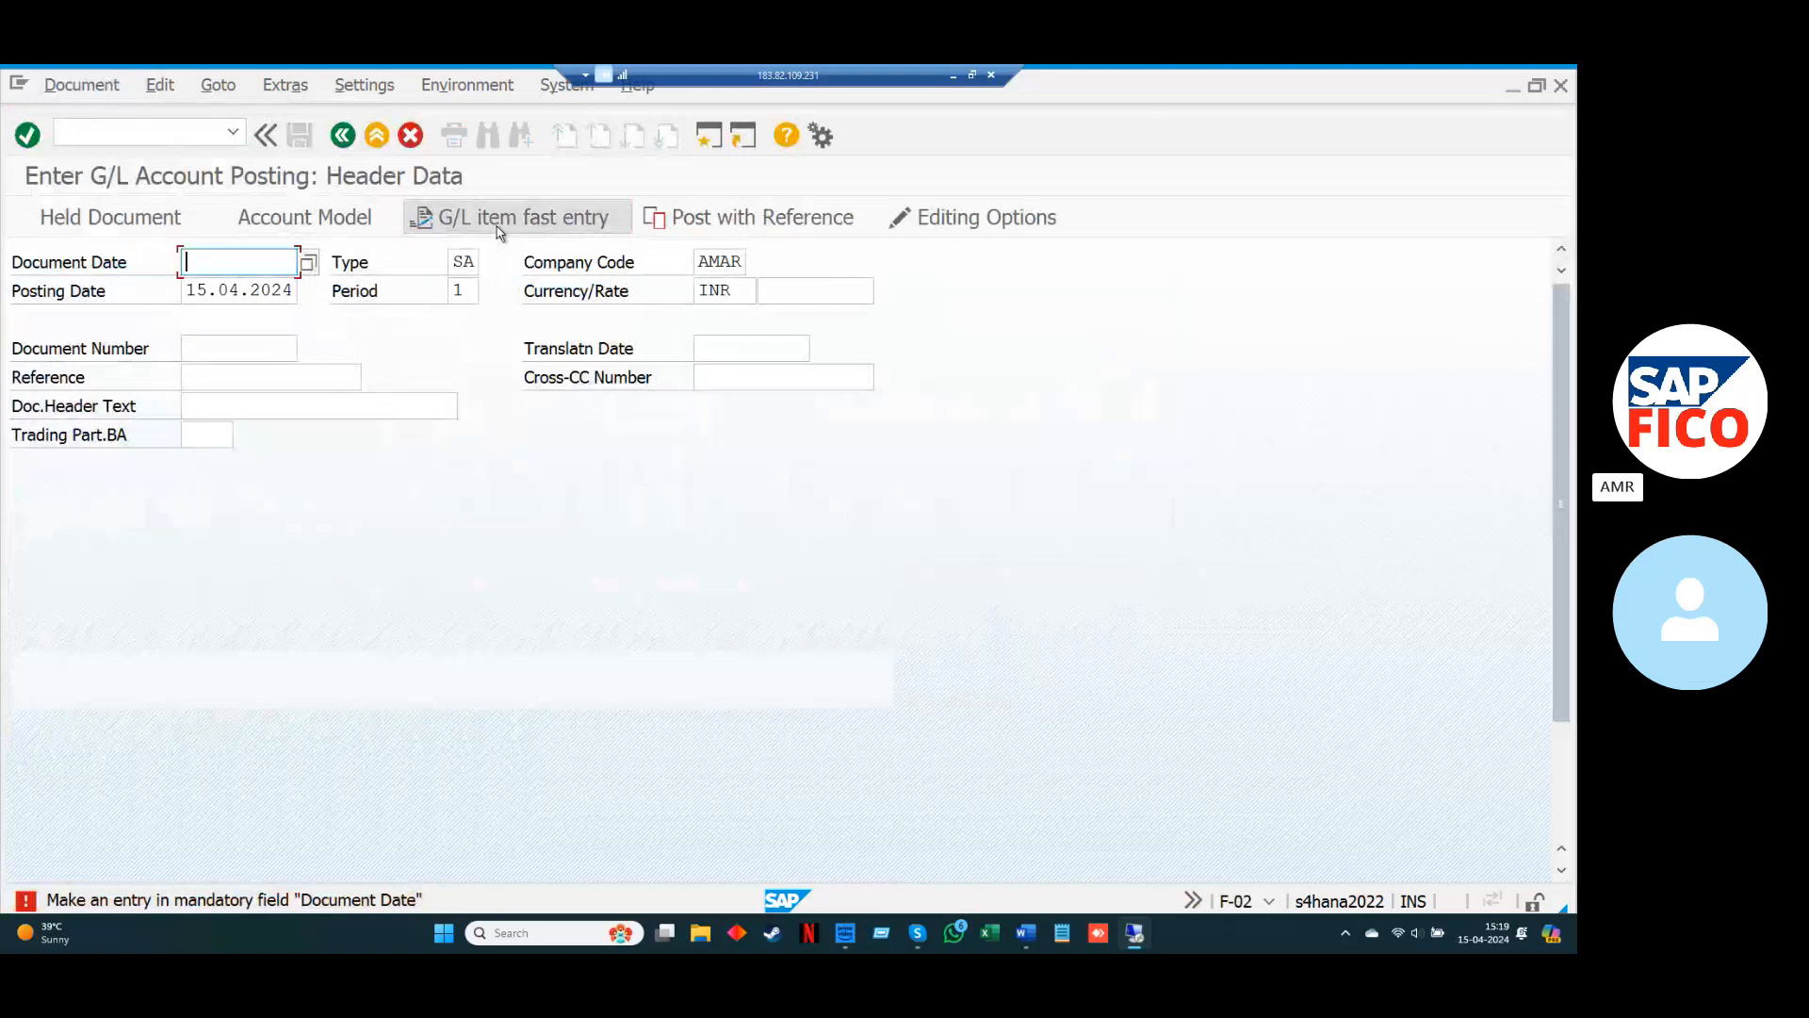
{"action": "key", "text": "Down"}
{"action": "key", "text": "Return"}
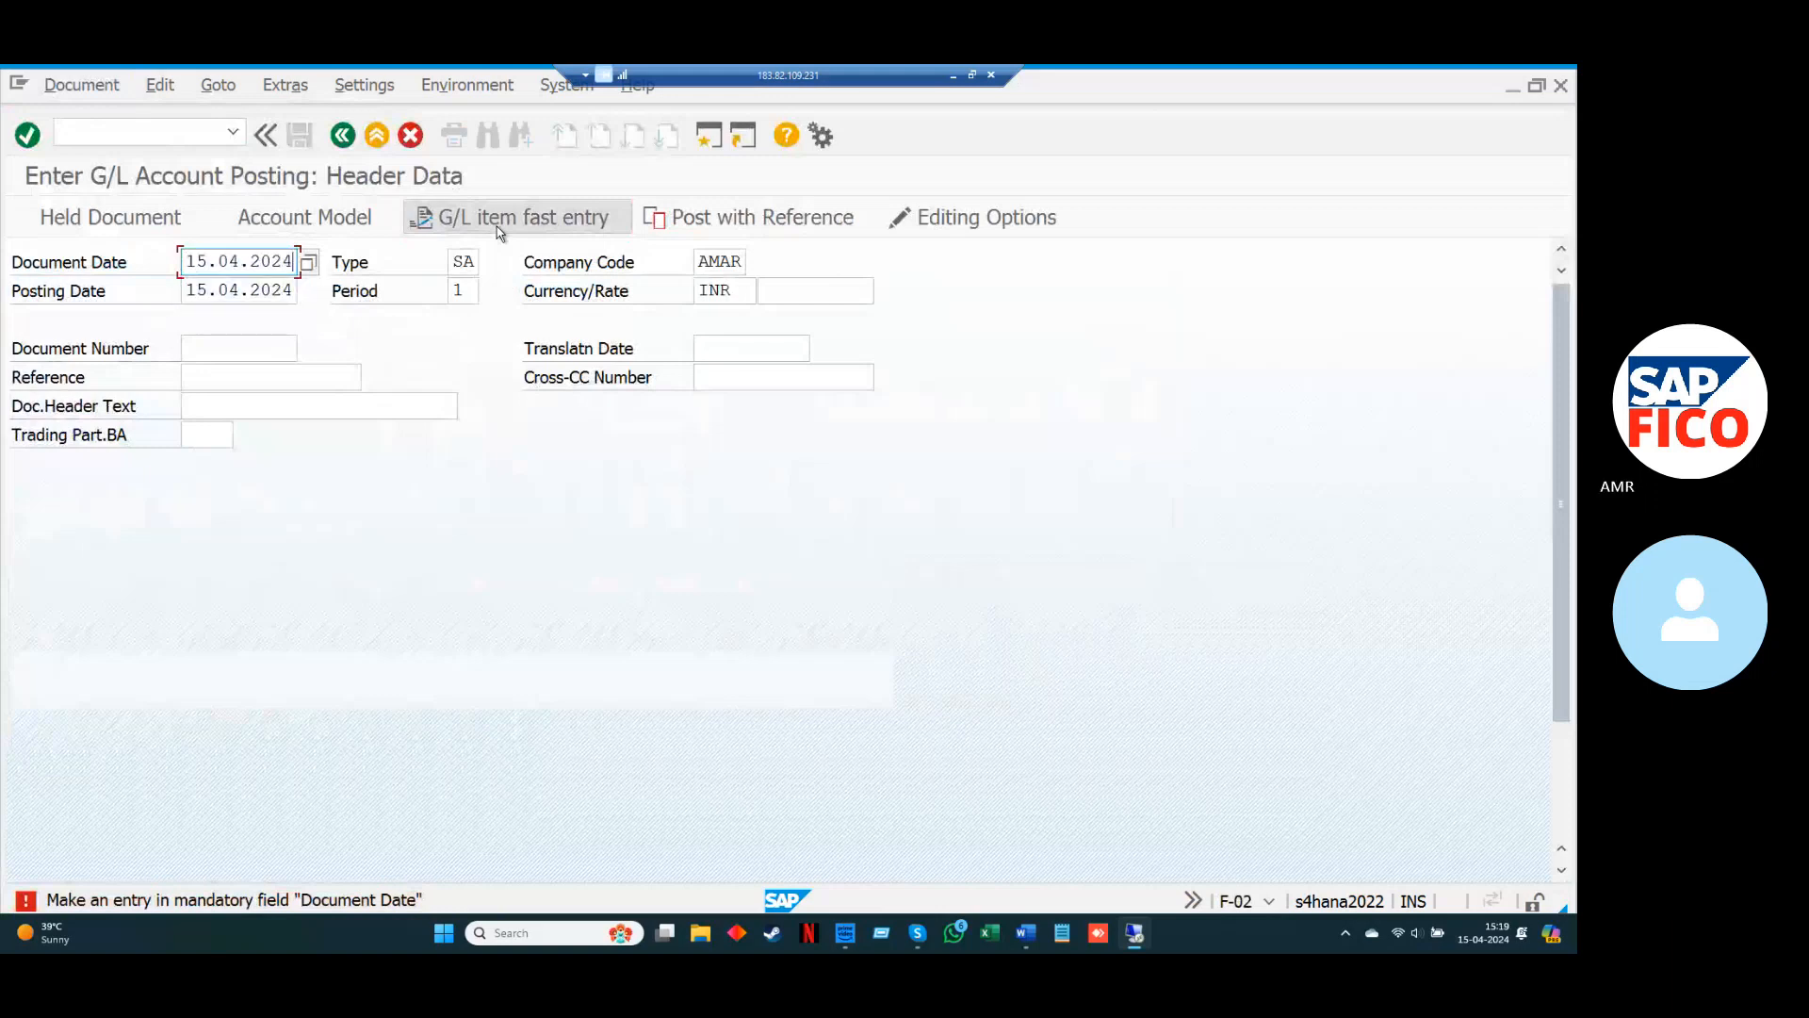
{"action": "left_click", "coordinate": [504, 224]}
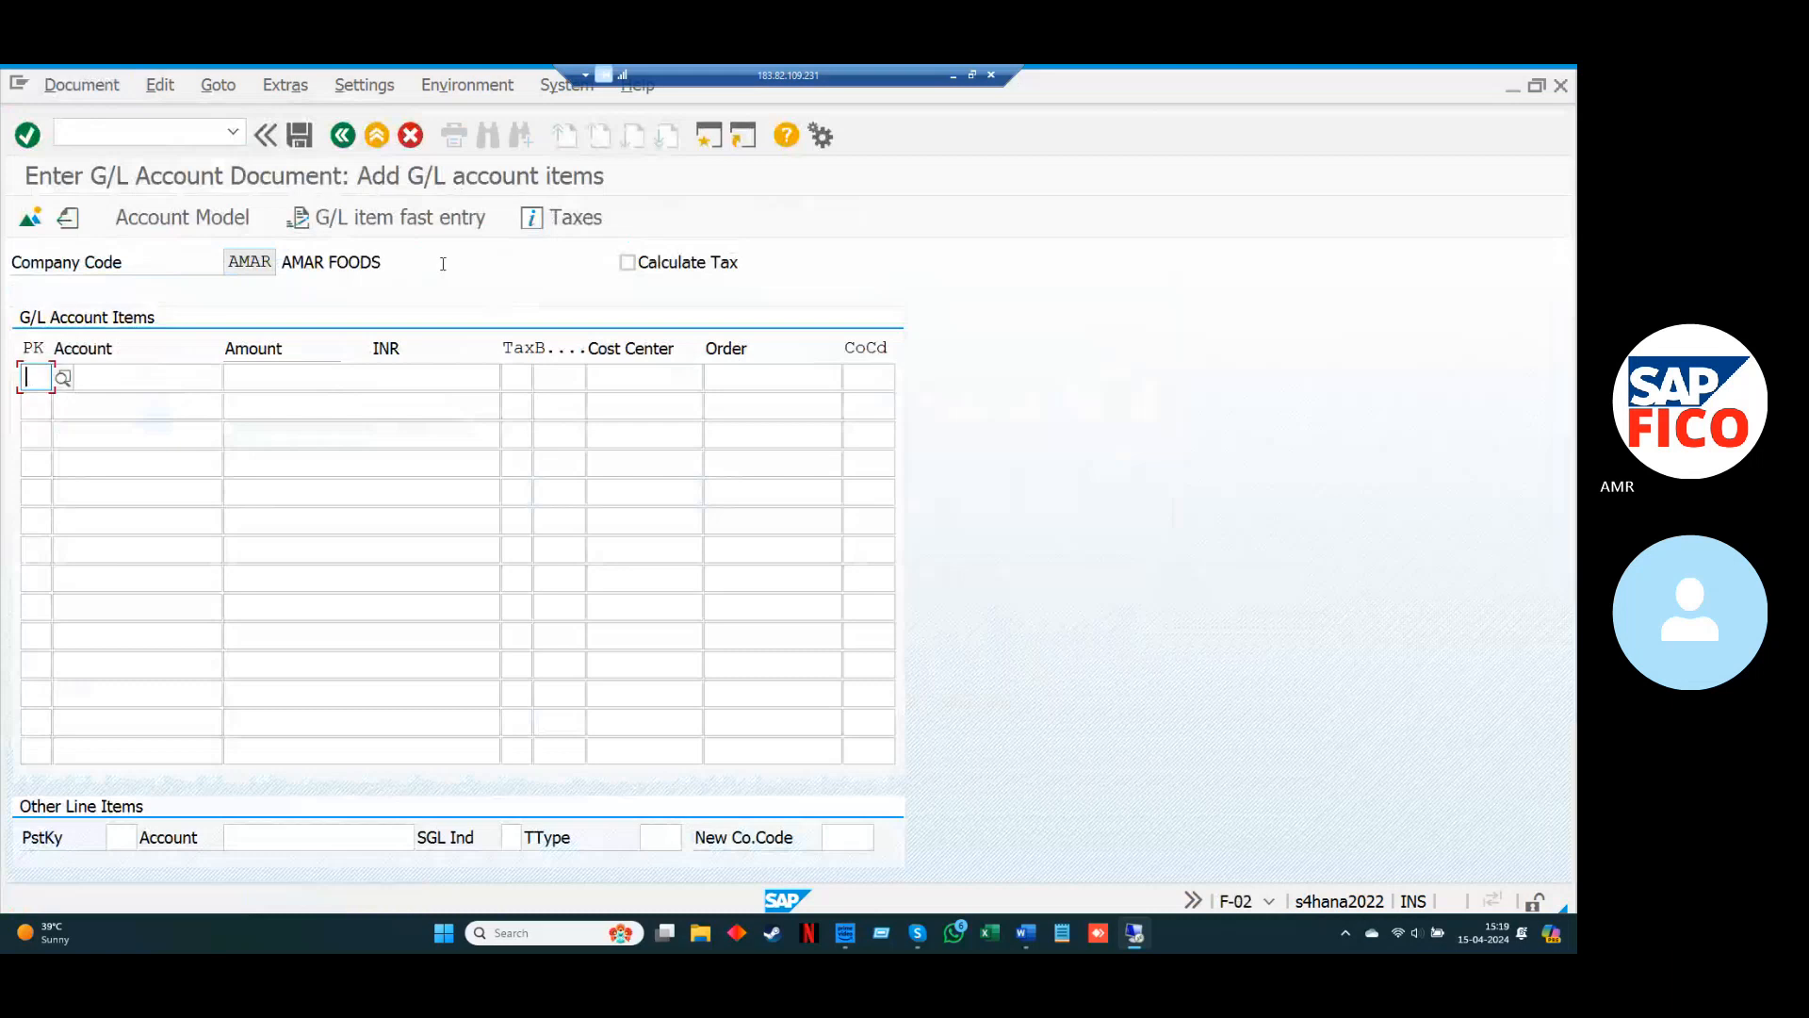
Set the first item to posting key 40 with RENT ACCOUNT from the G/L accounts of chart AMCA.
{"action": "type", "text": "4"}
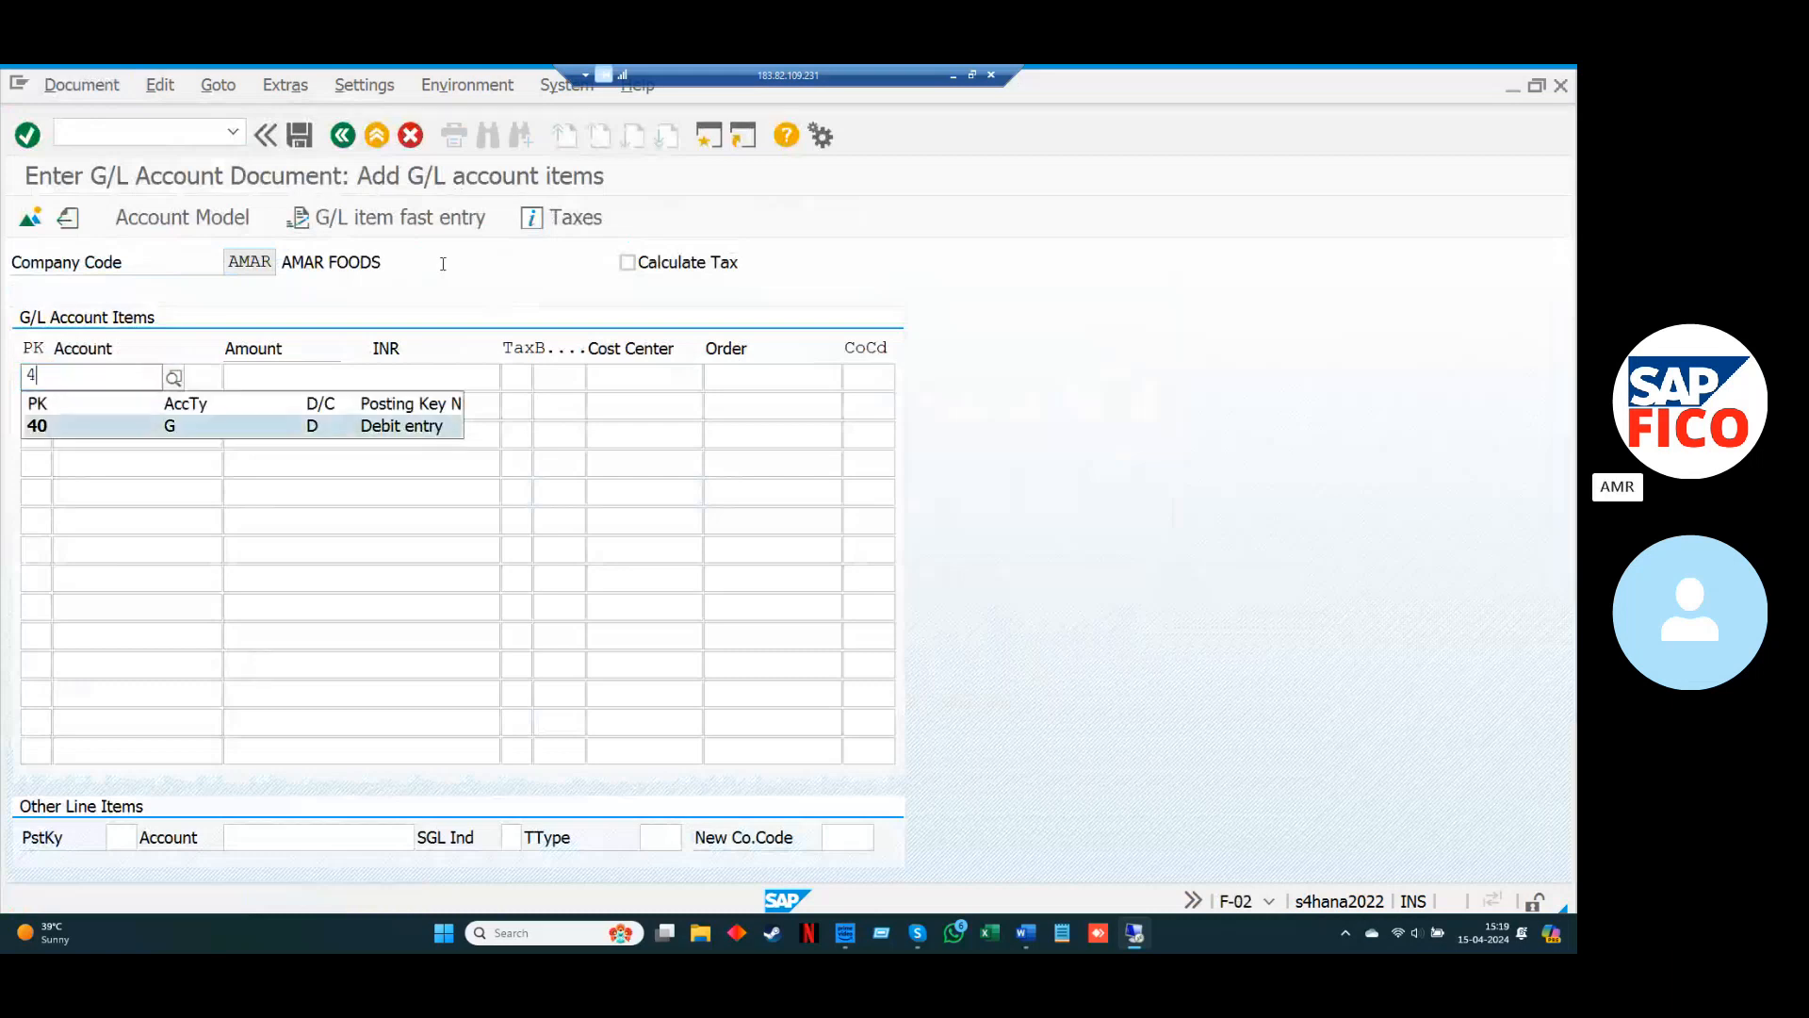
{"action": "key", "text": "Return"}
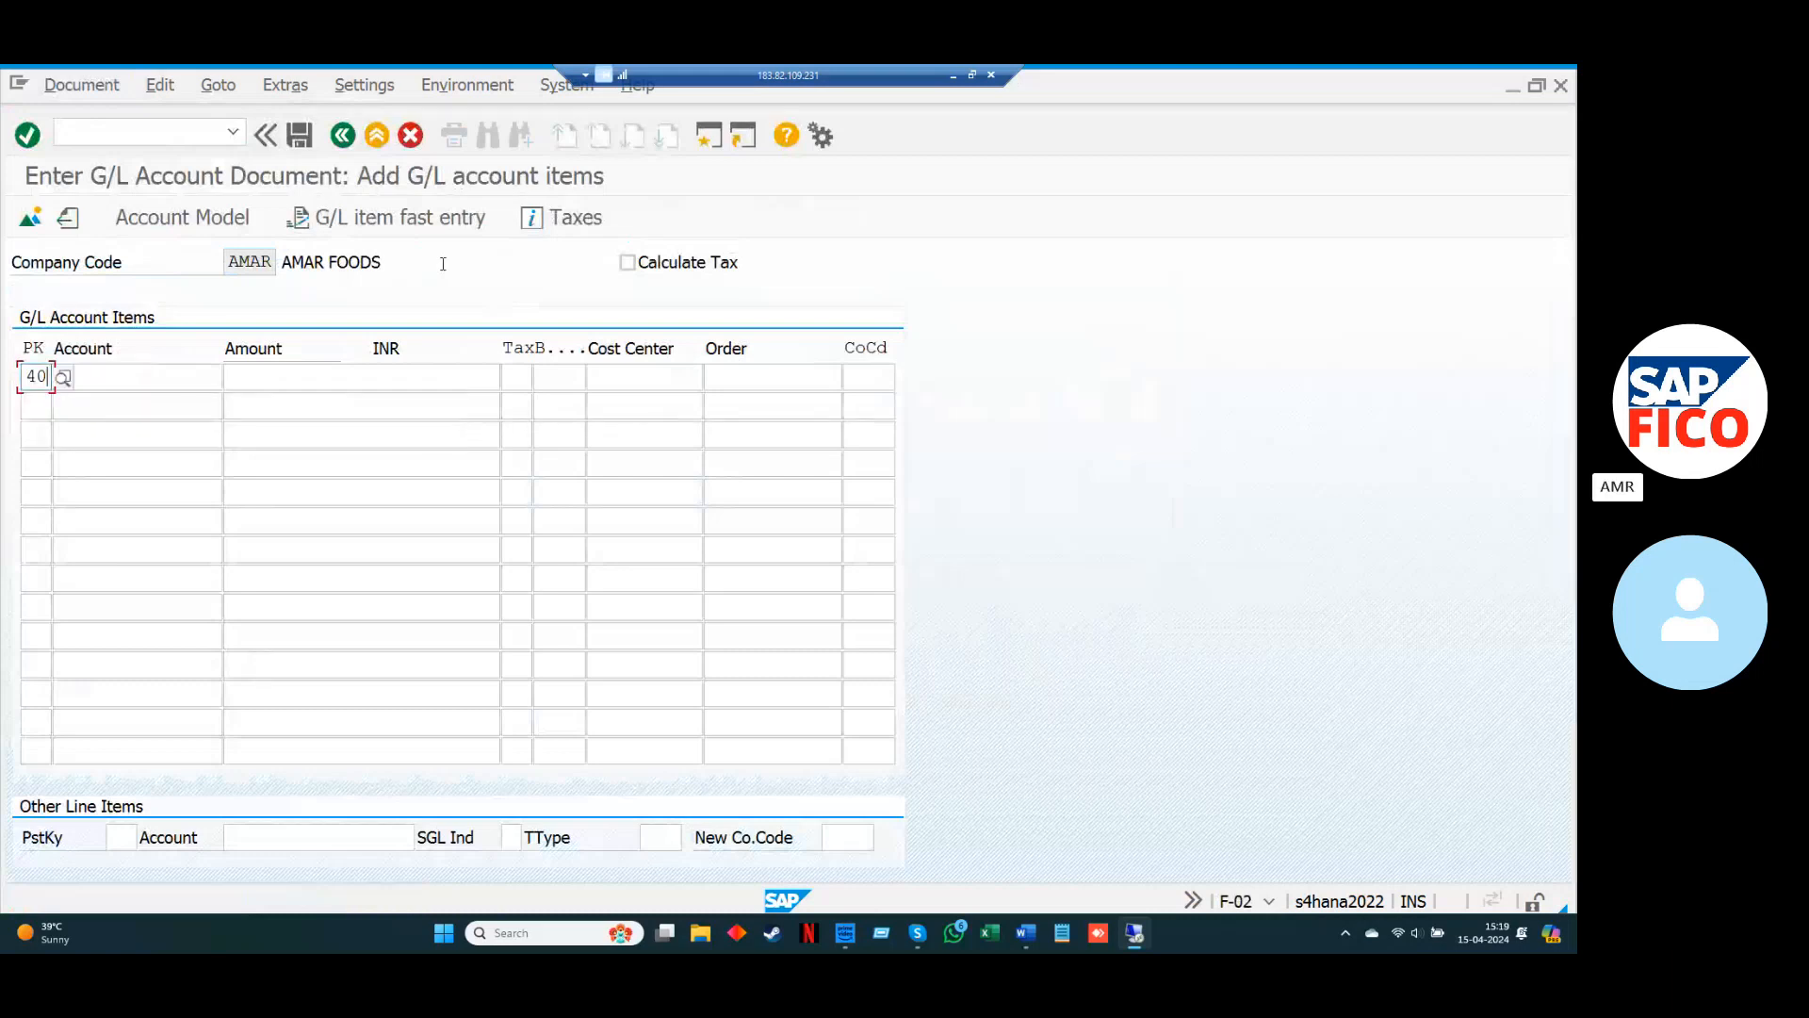
{"action": "key", "text": "Tab"}
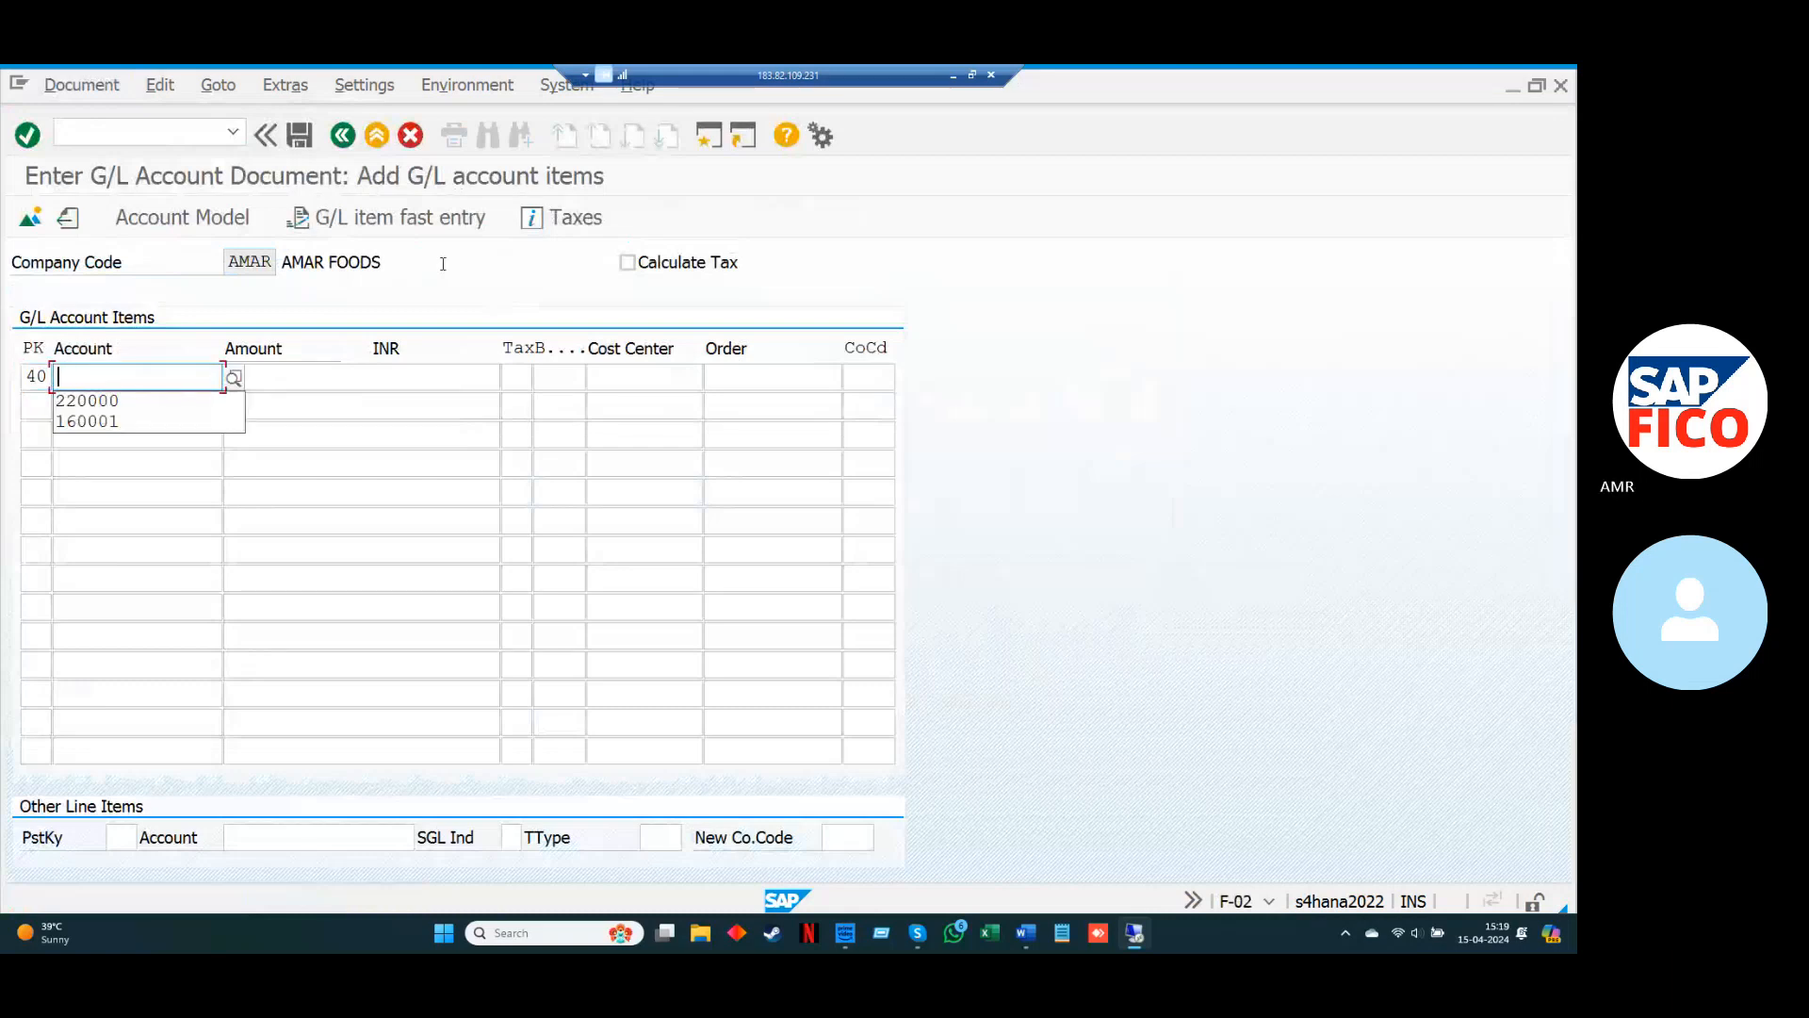
{"action": "left_click", "coordinate": [233, 378]}
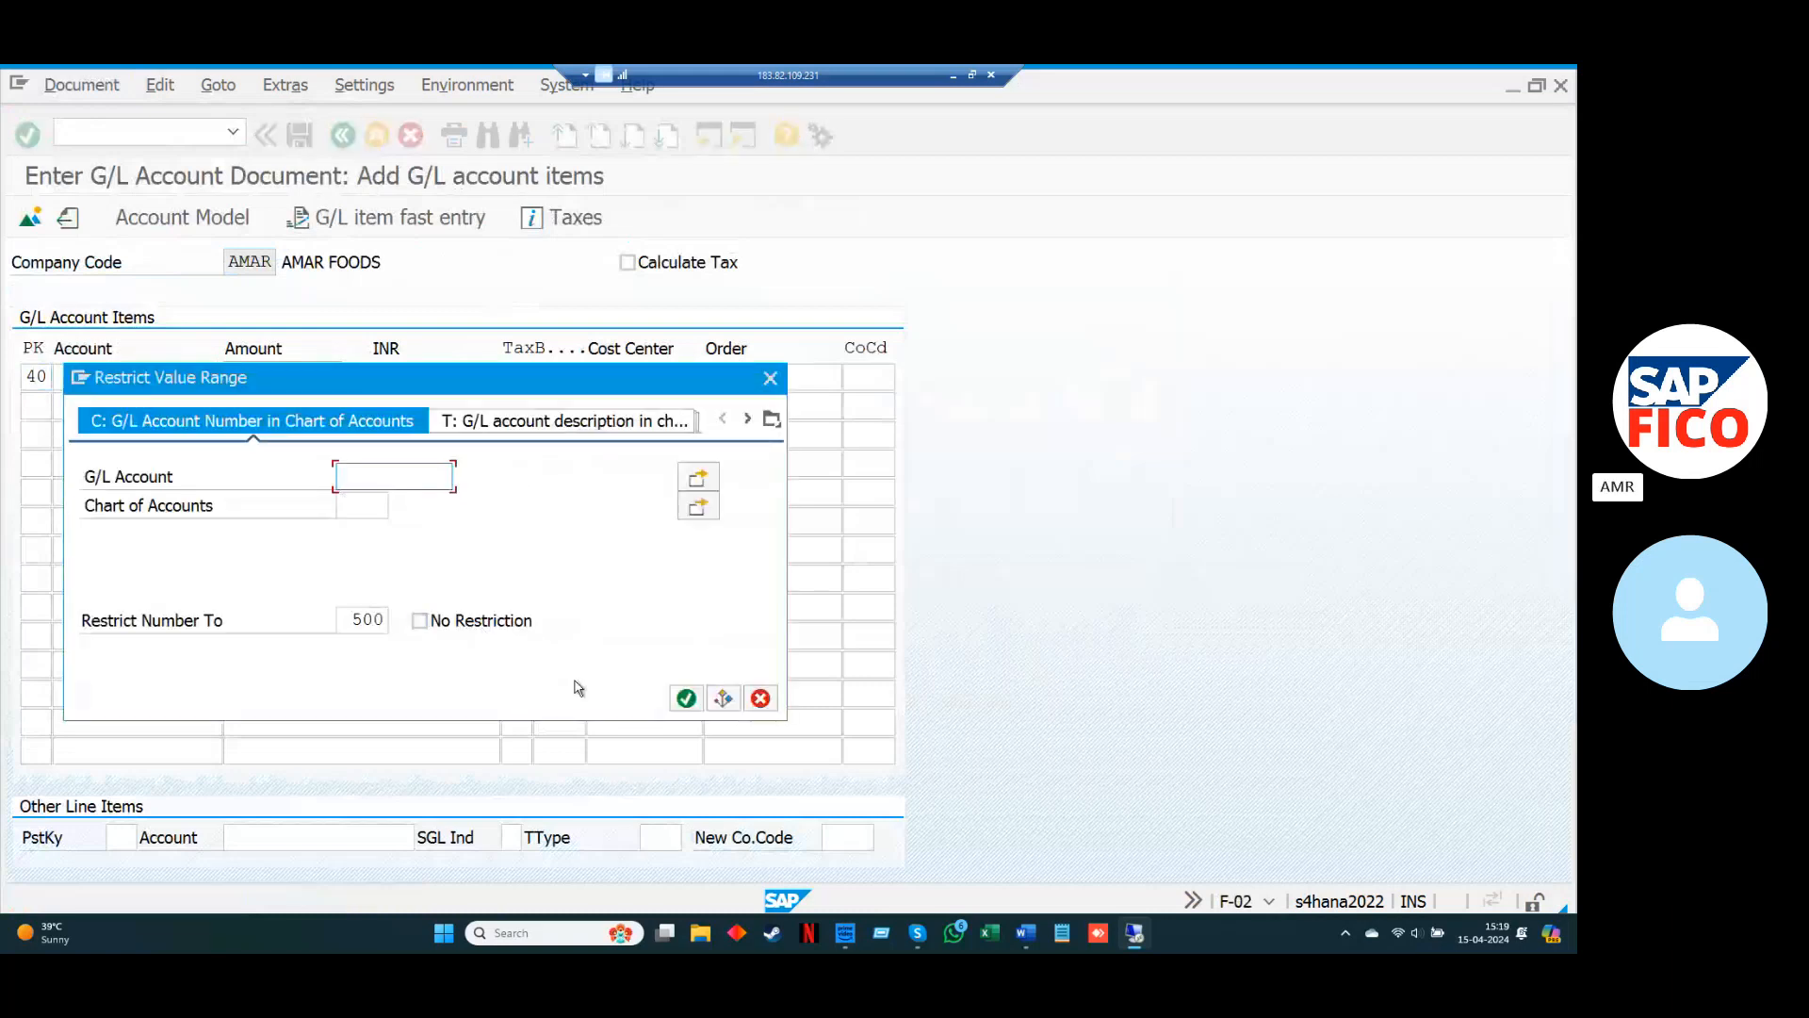
{"action": "left_click", "coordinate": [364, 509]}
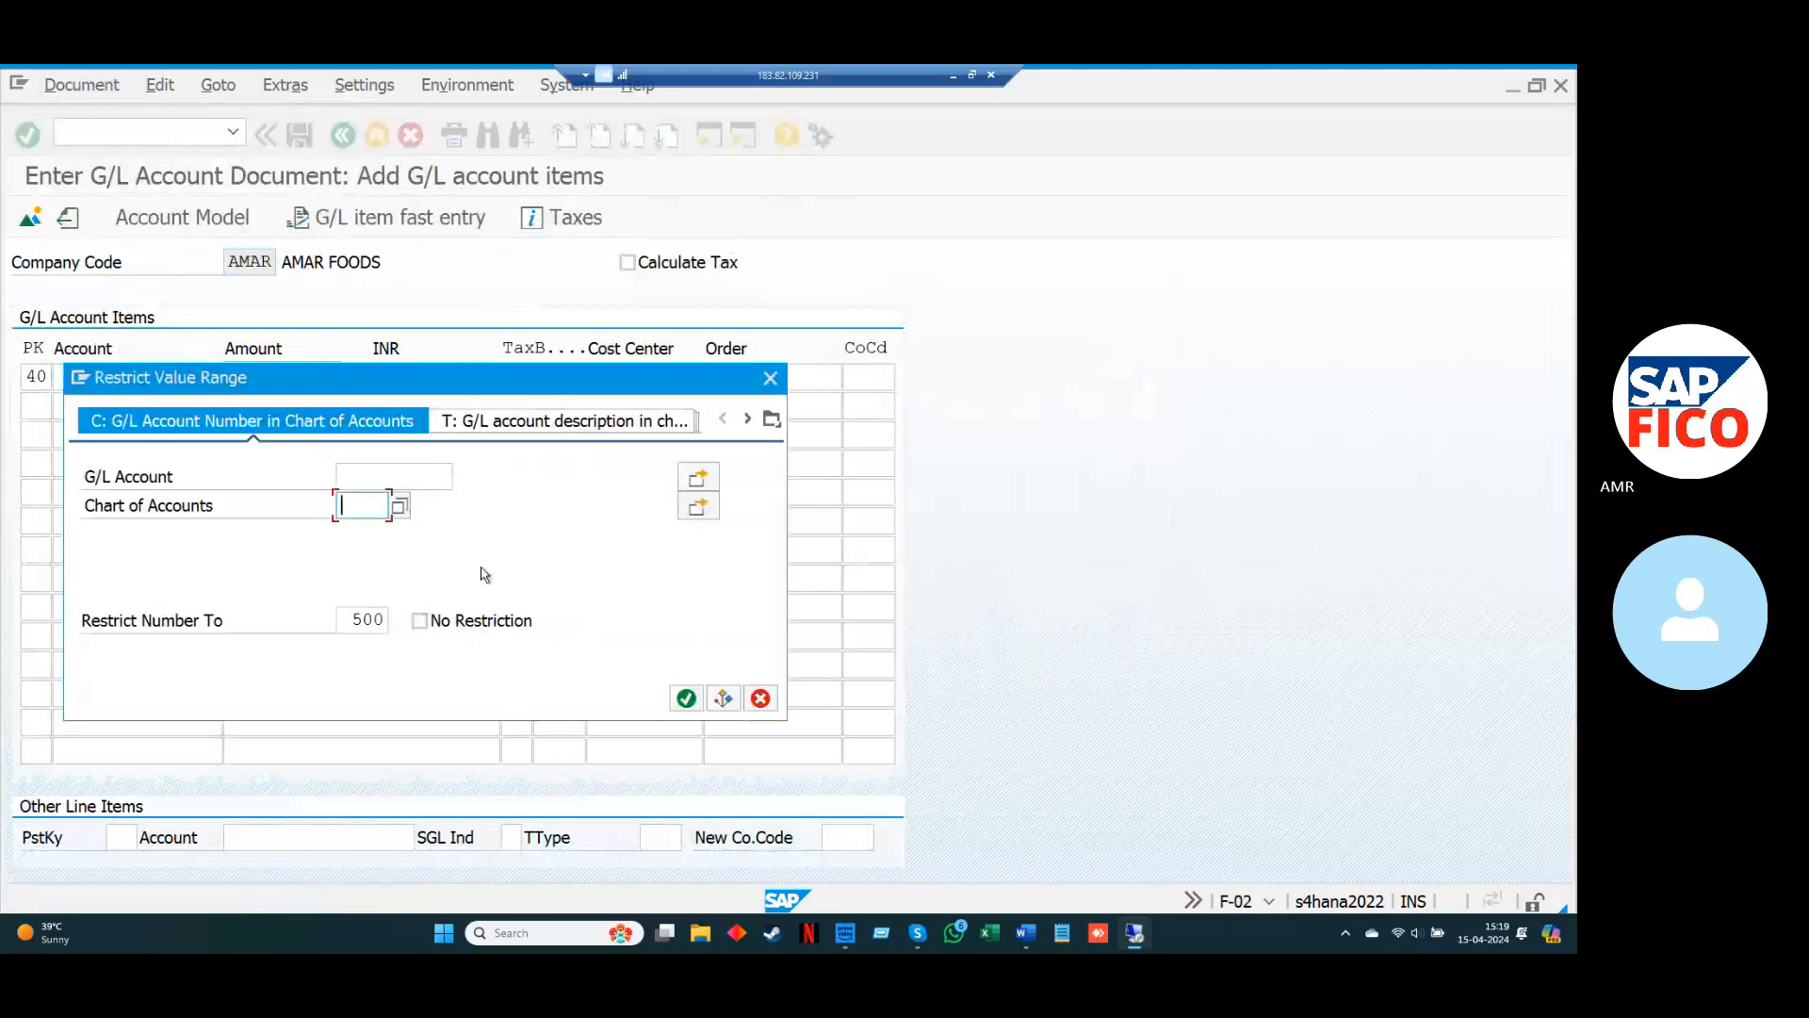
{"action": "type", "text": "AMCA"}
{"action": "left_click", "coordinate": [686, 698]}
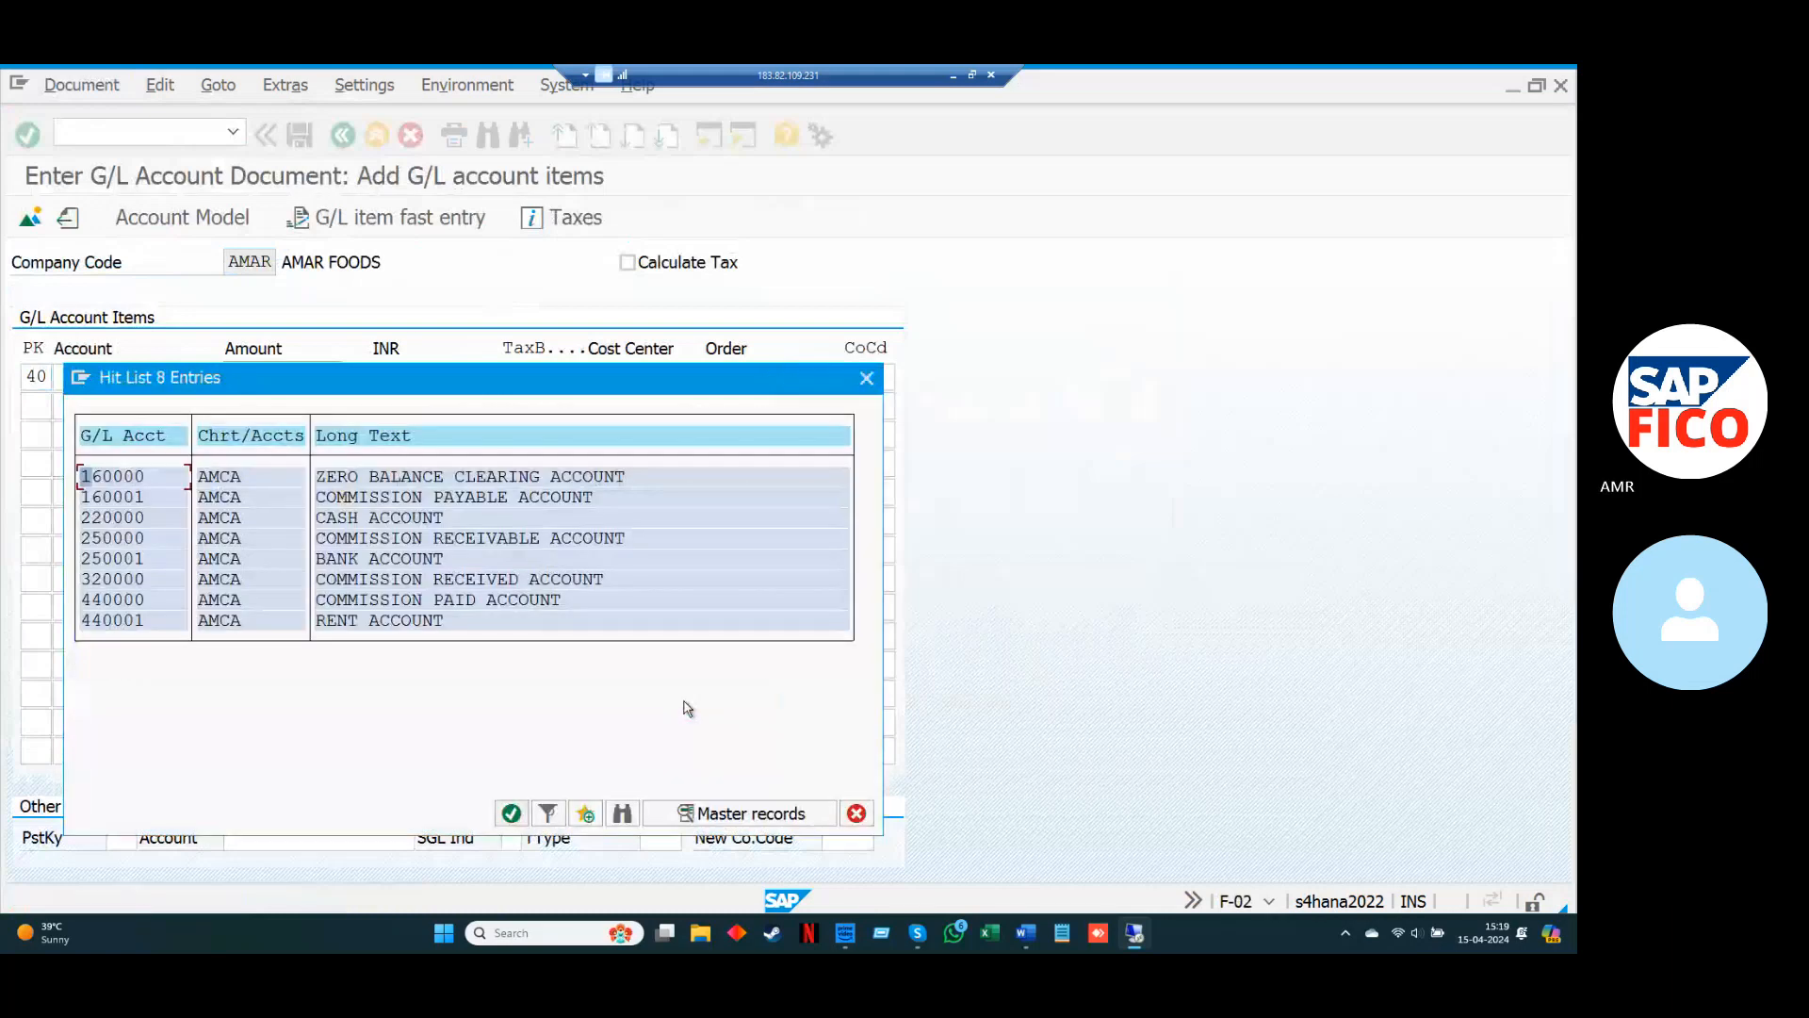
{"action": "double_click", "coordinate": [169, 622]}
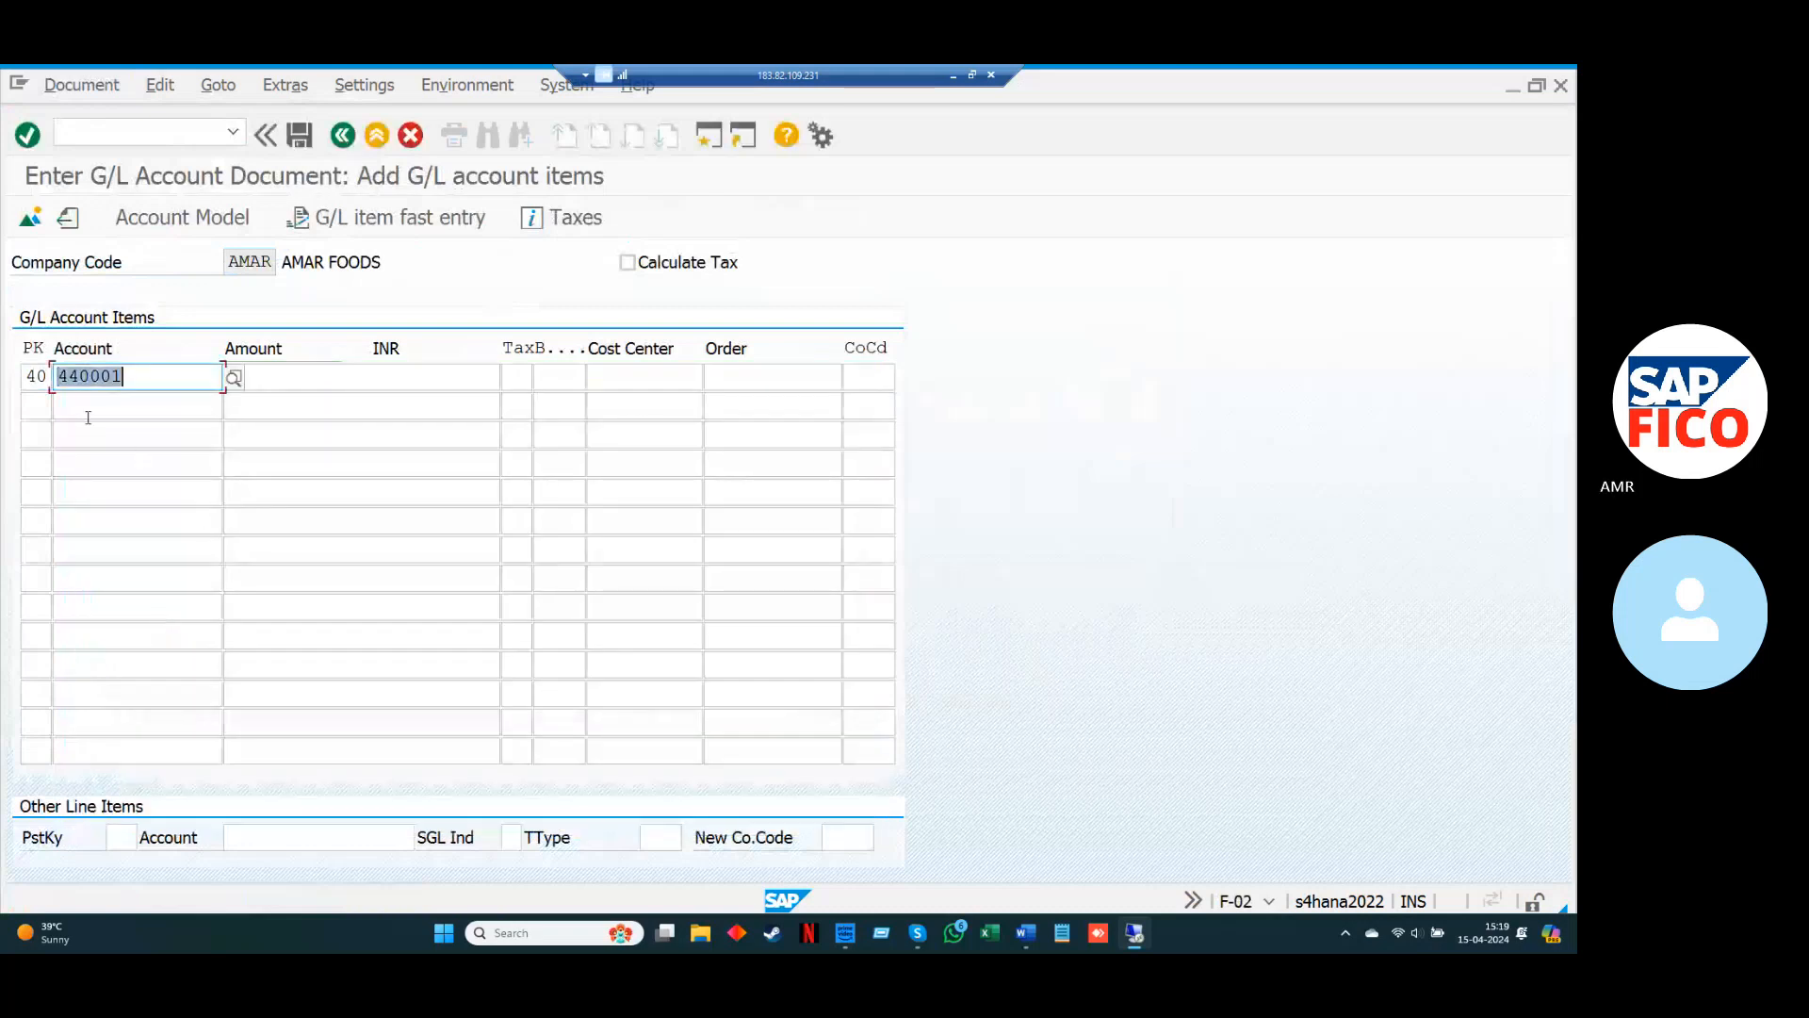
Set the rent debit item's amount to 10000.
{"action": "left_click", "coordinate": [281, 376]}
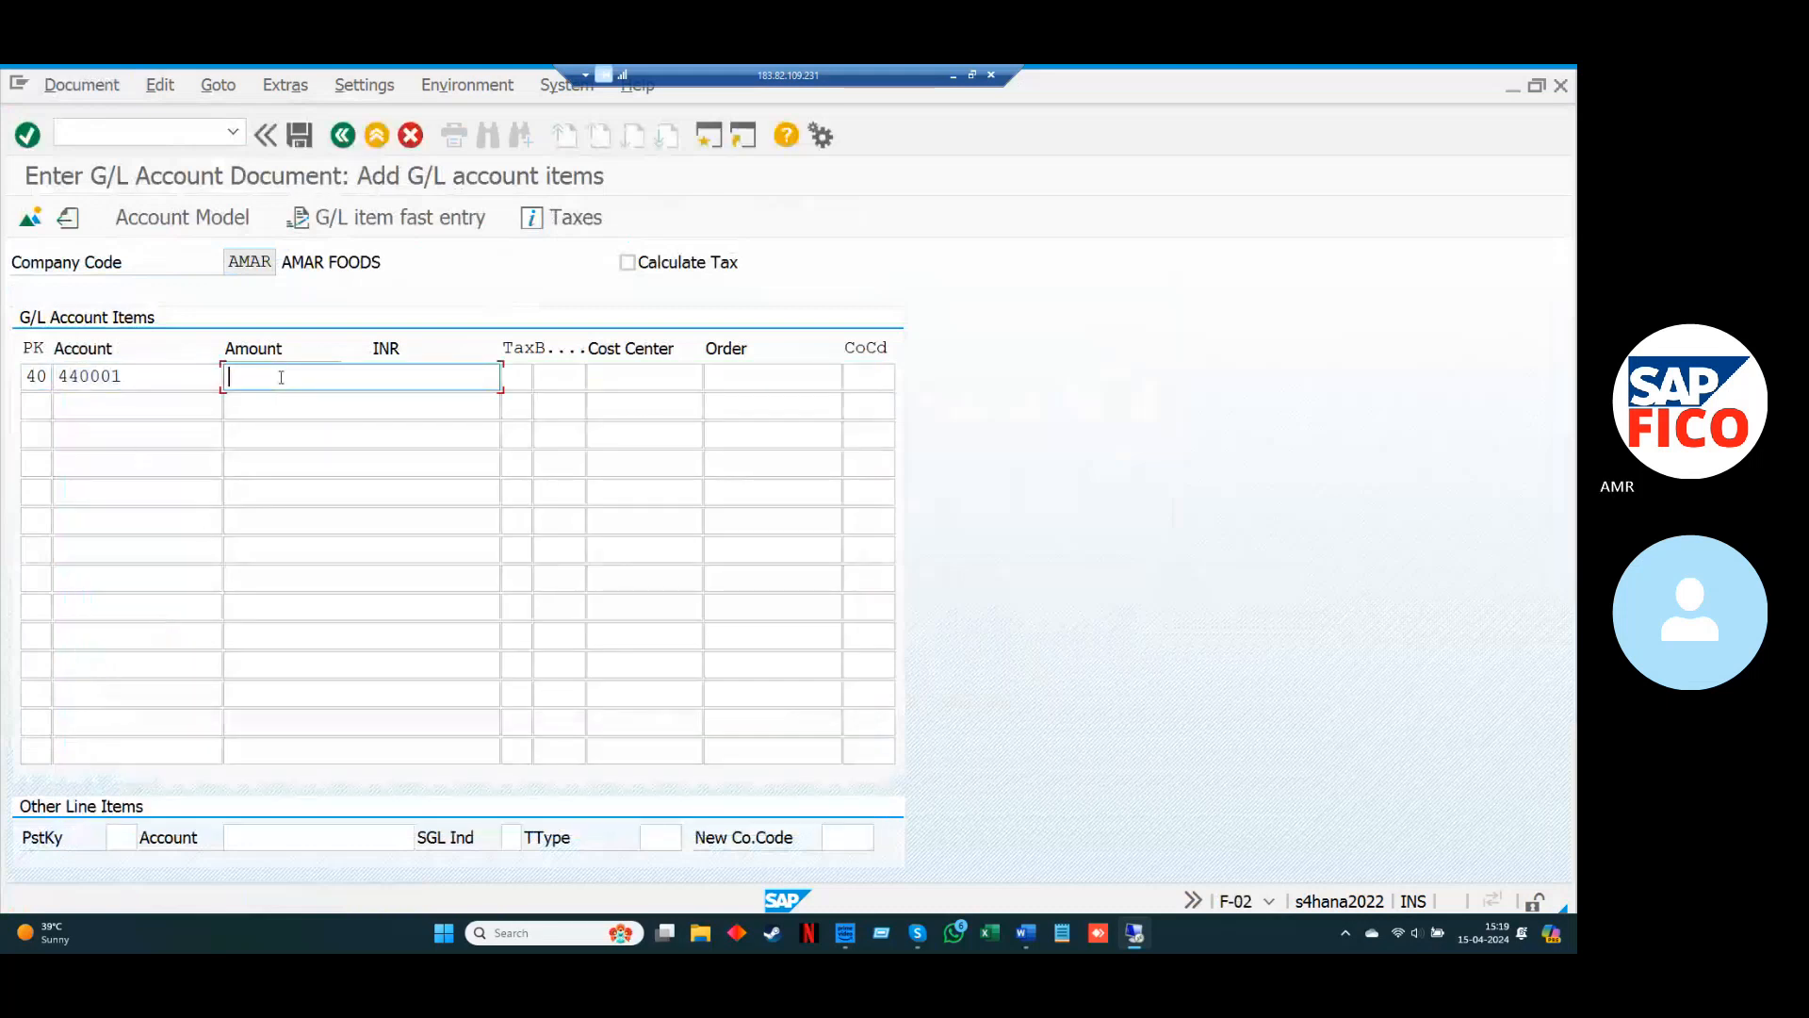
{"action": "key", "text": "Down"}
{"action": "key", "text": "Down"}
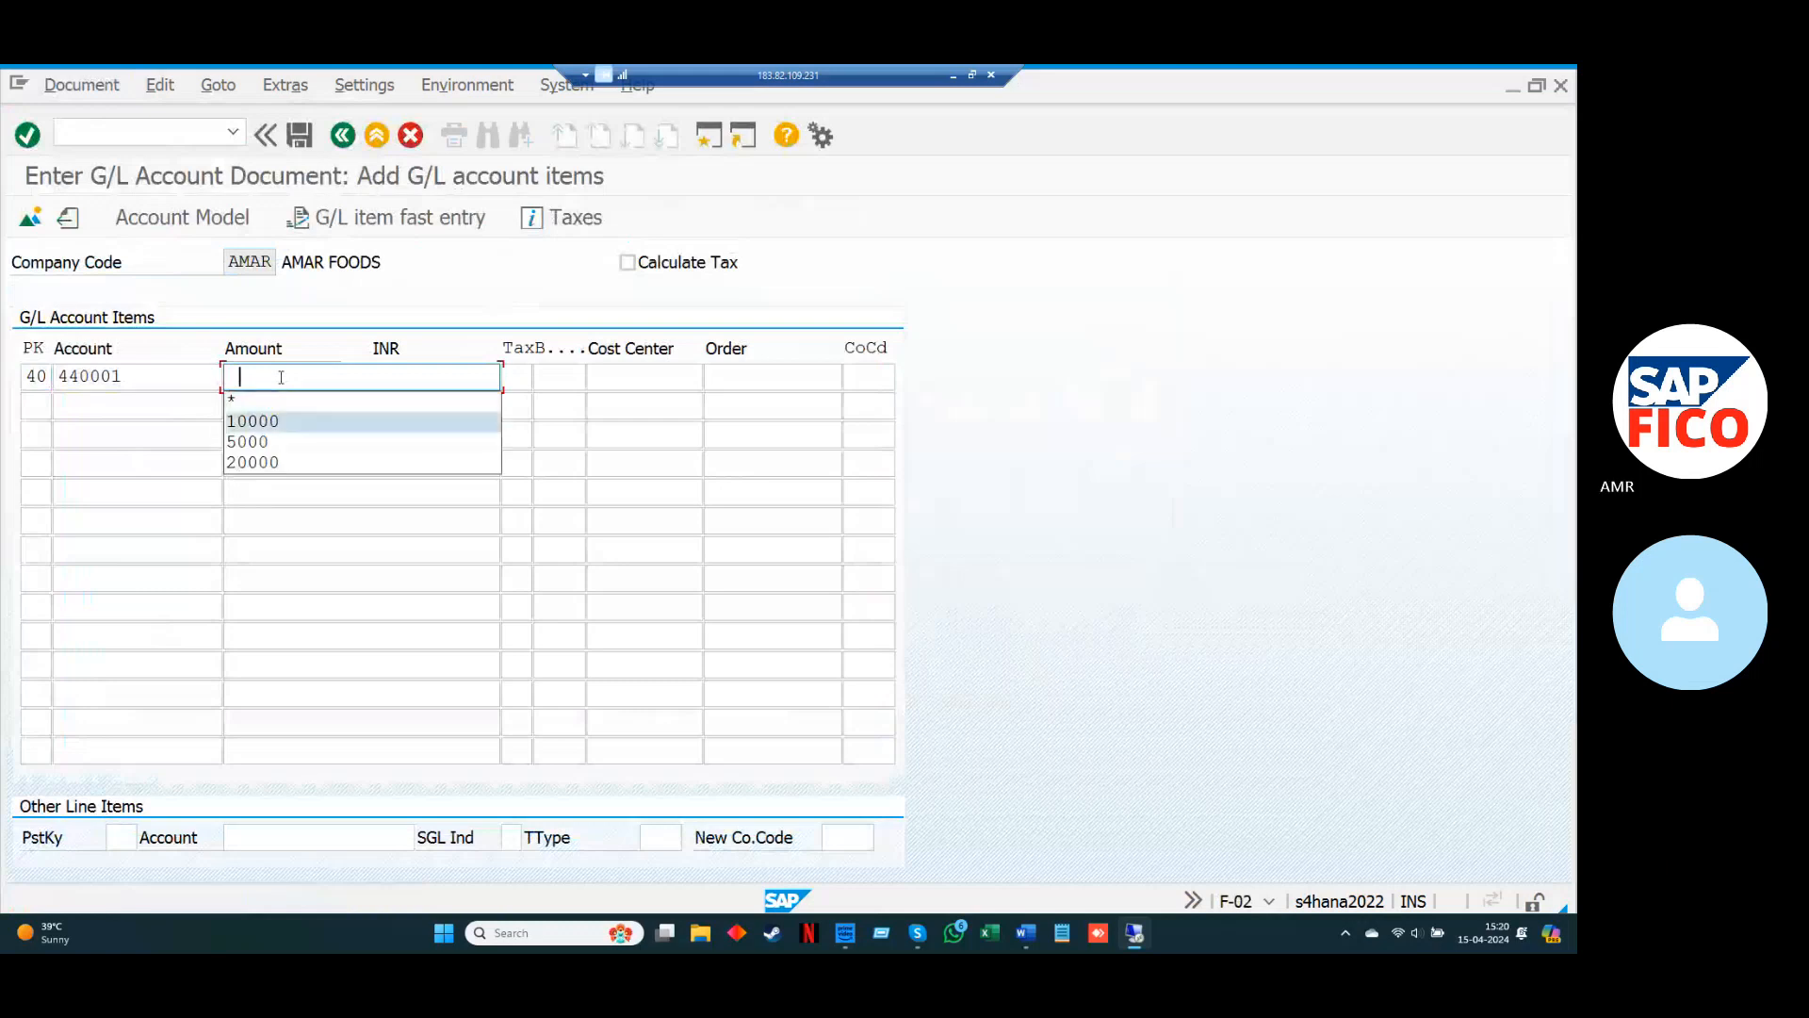
{"action": "key", "text": "Return"}
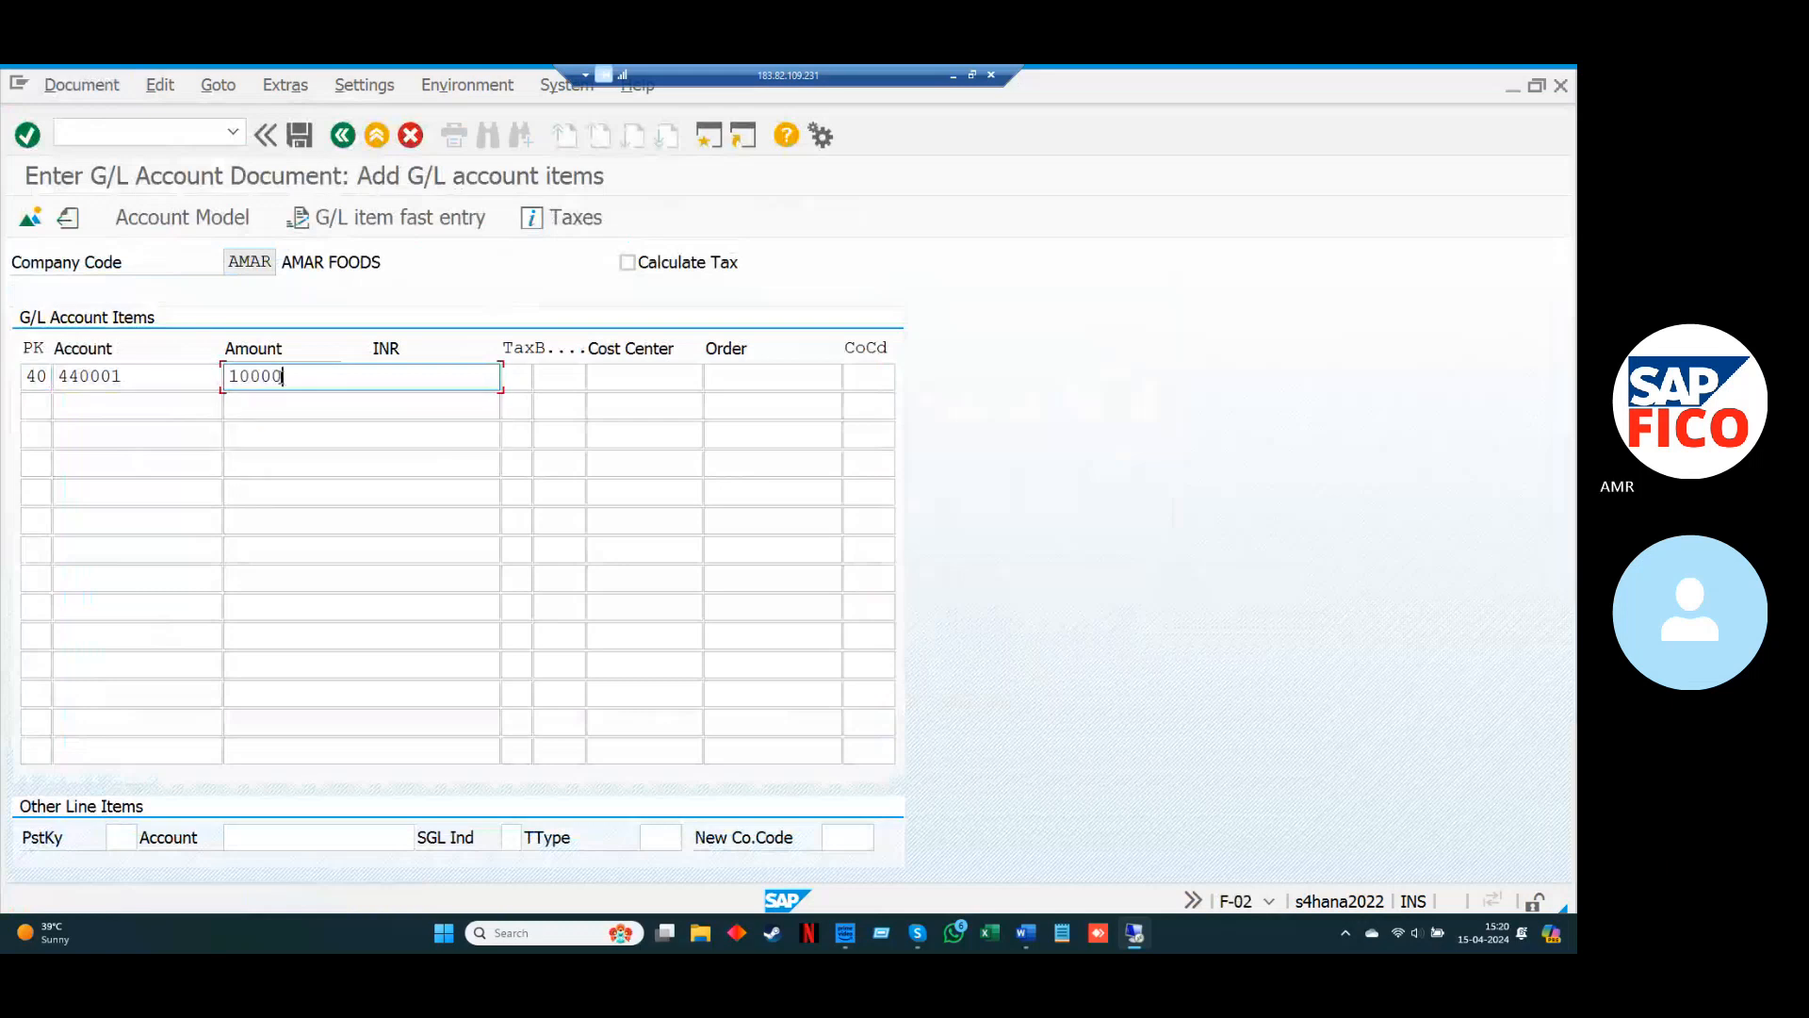
Set the second item to posting key 50 with BANK ACCOUNT from the G/L accounts of chart AMCA.
{"action": "left_click", "coordinate": [28, 408]}
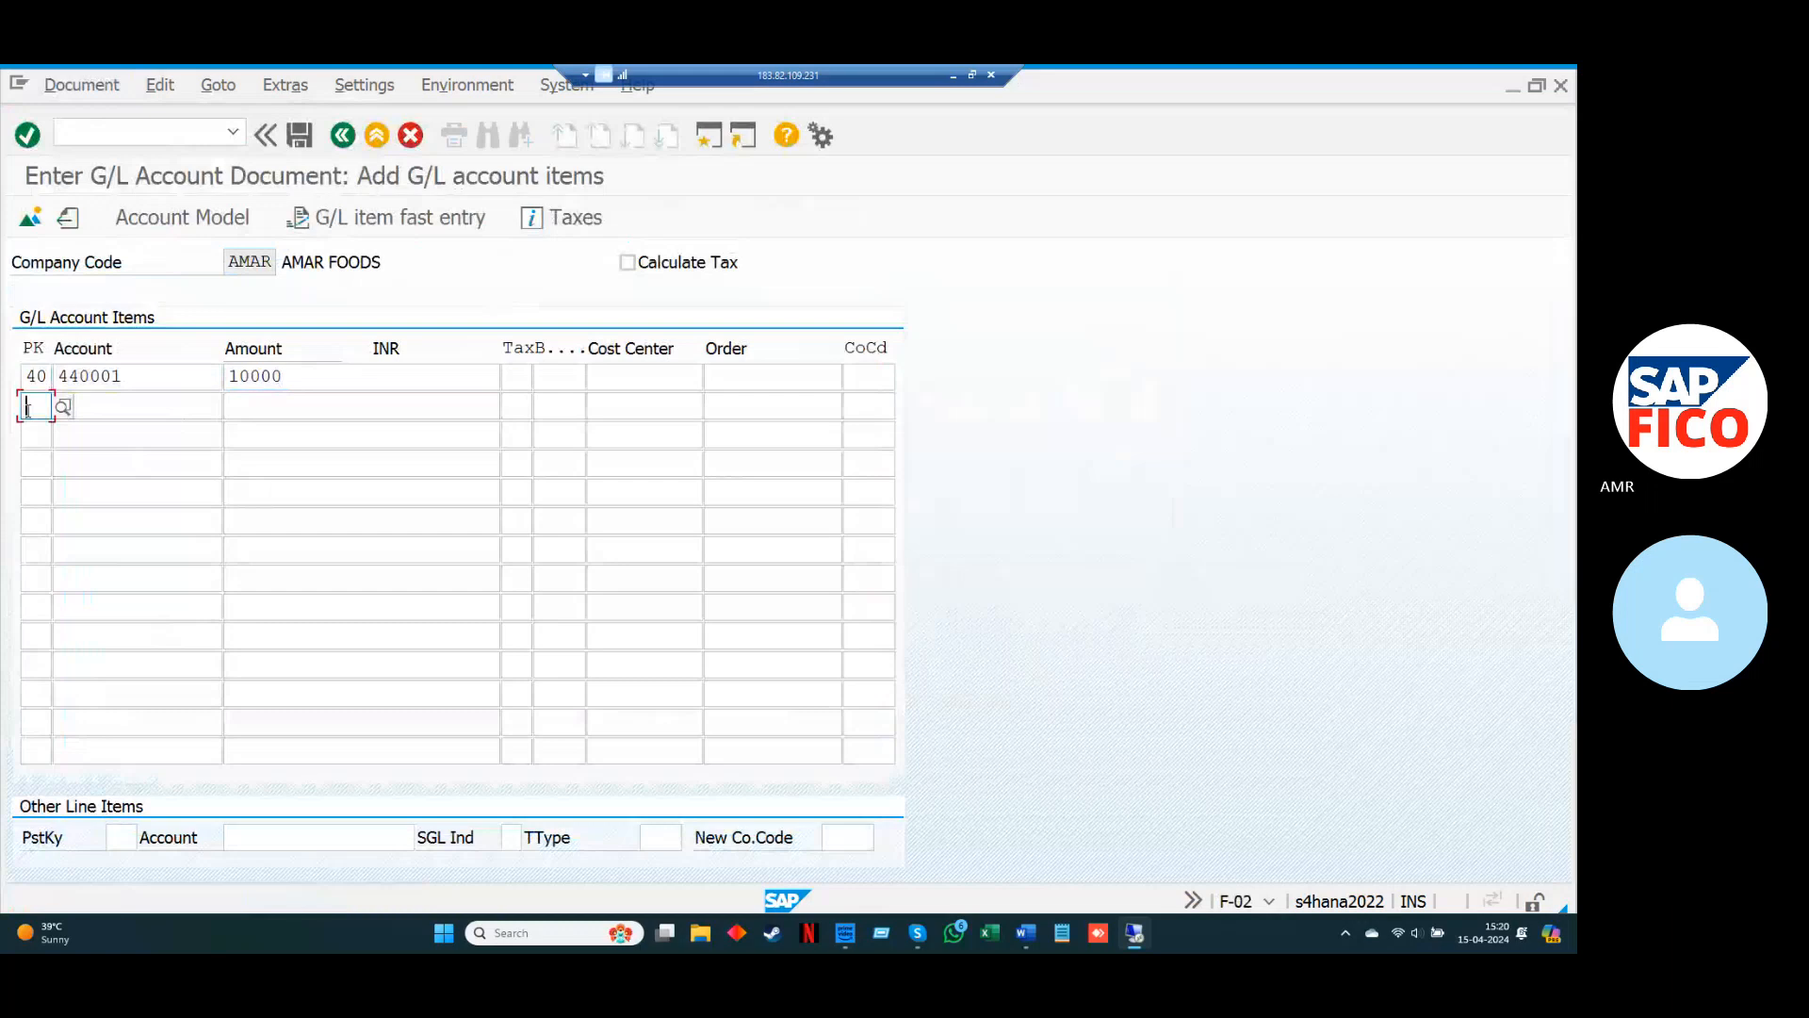
{"action": "type", "text": "5"}
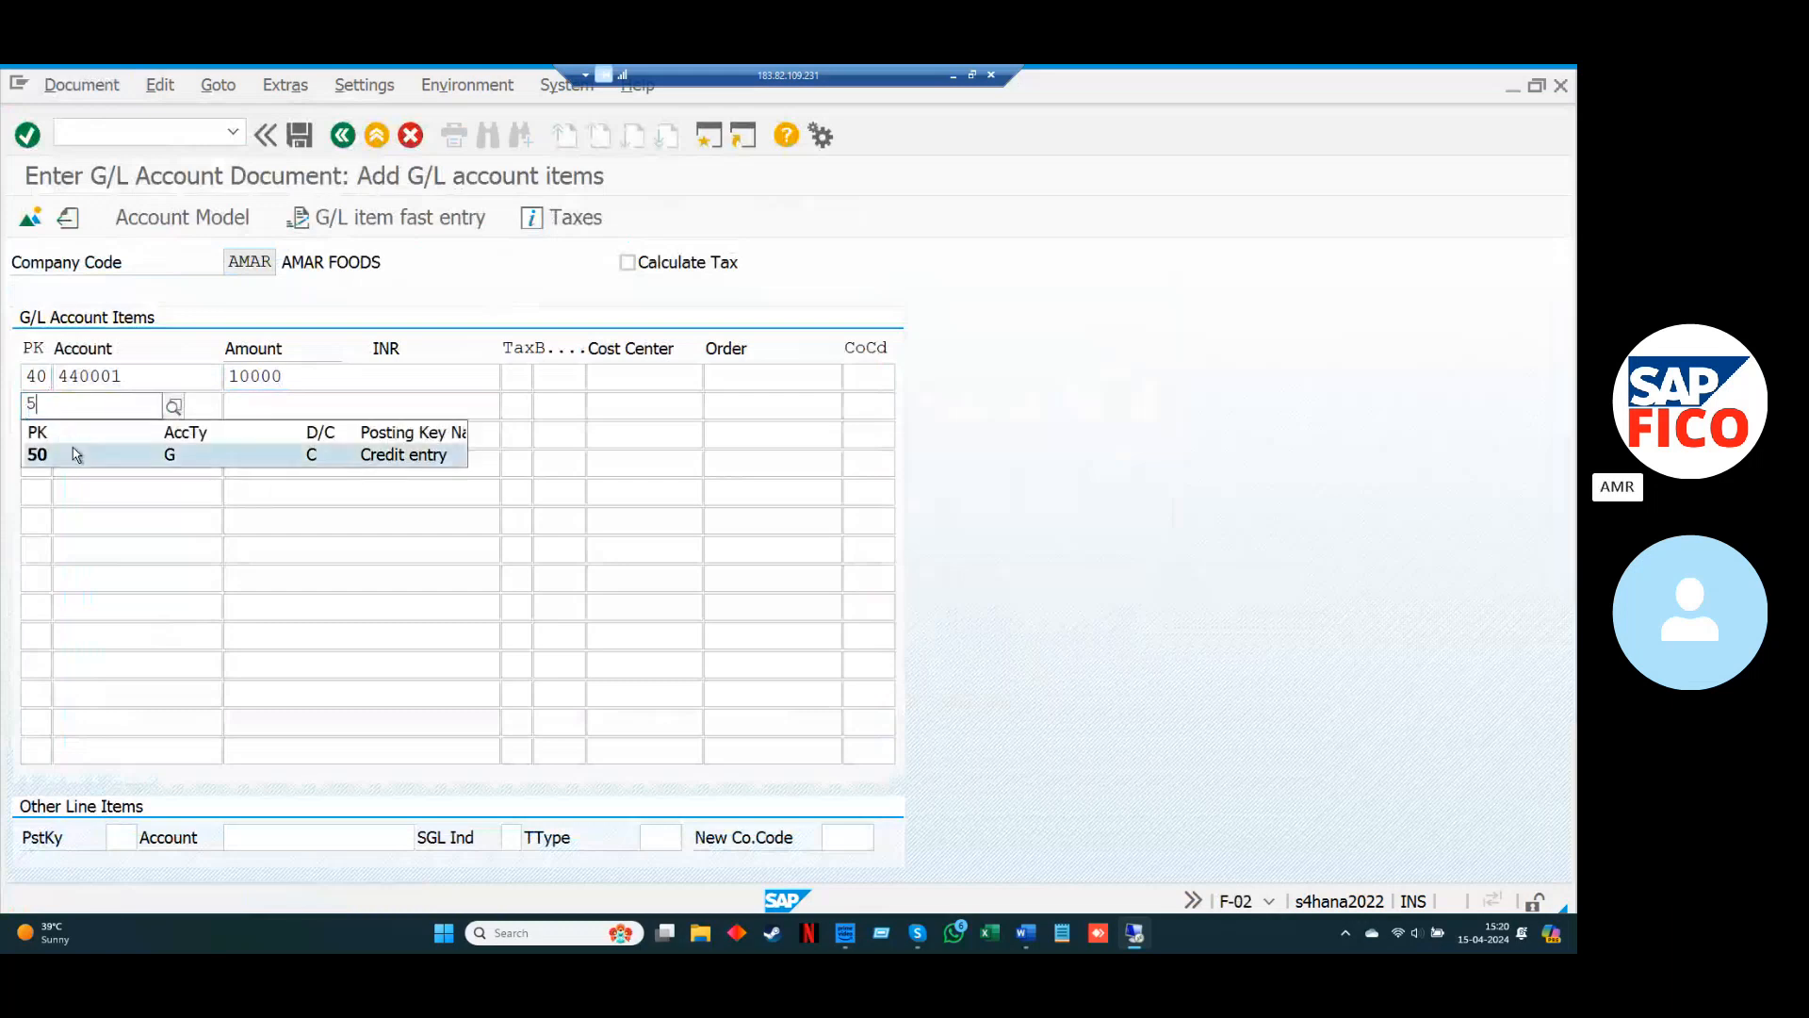
{"action": "left_click", "coordinate": [73, 455]}
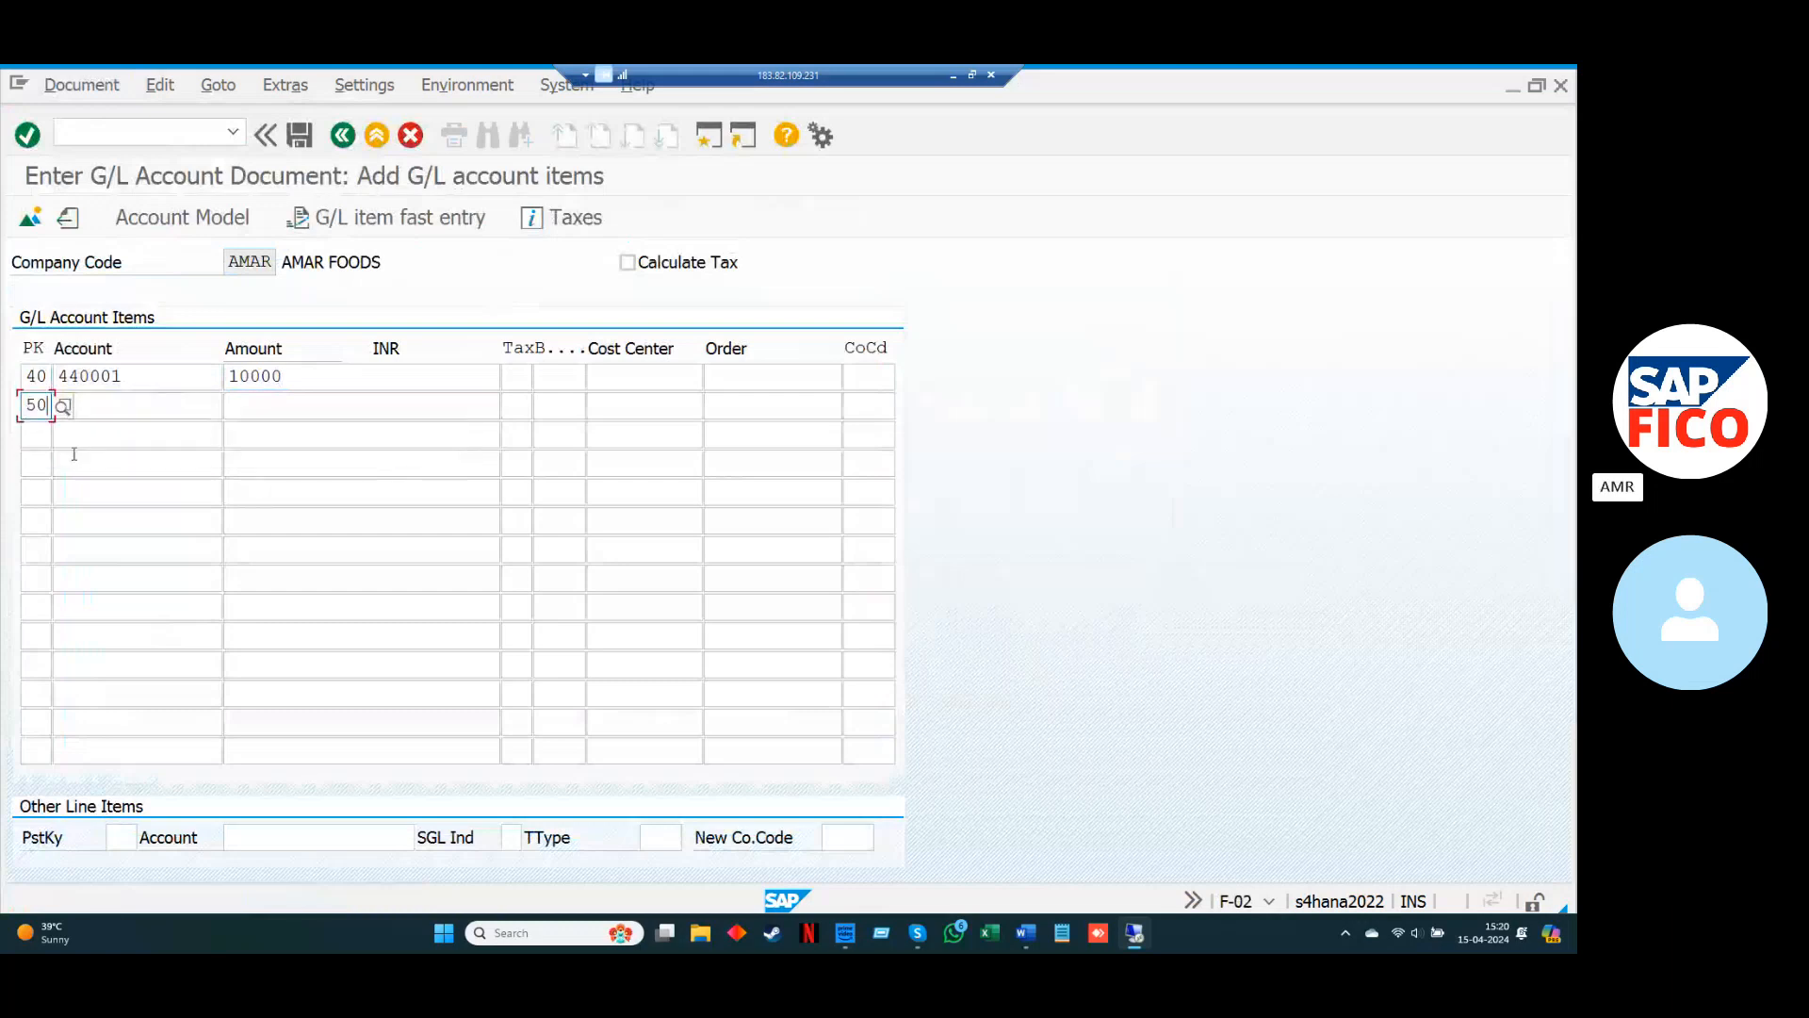
{"action": "left_click", "coordinate": [106, 407]}
{"action": "left_click", "coordinate": [233, 408]}
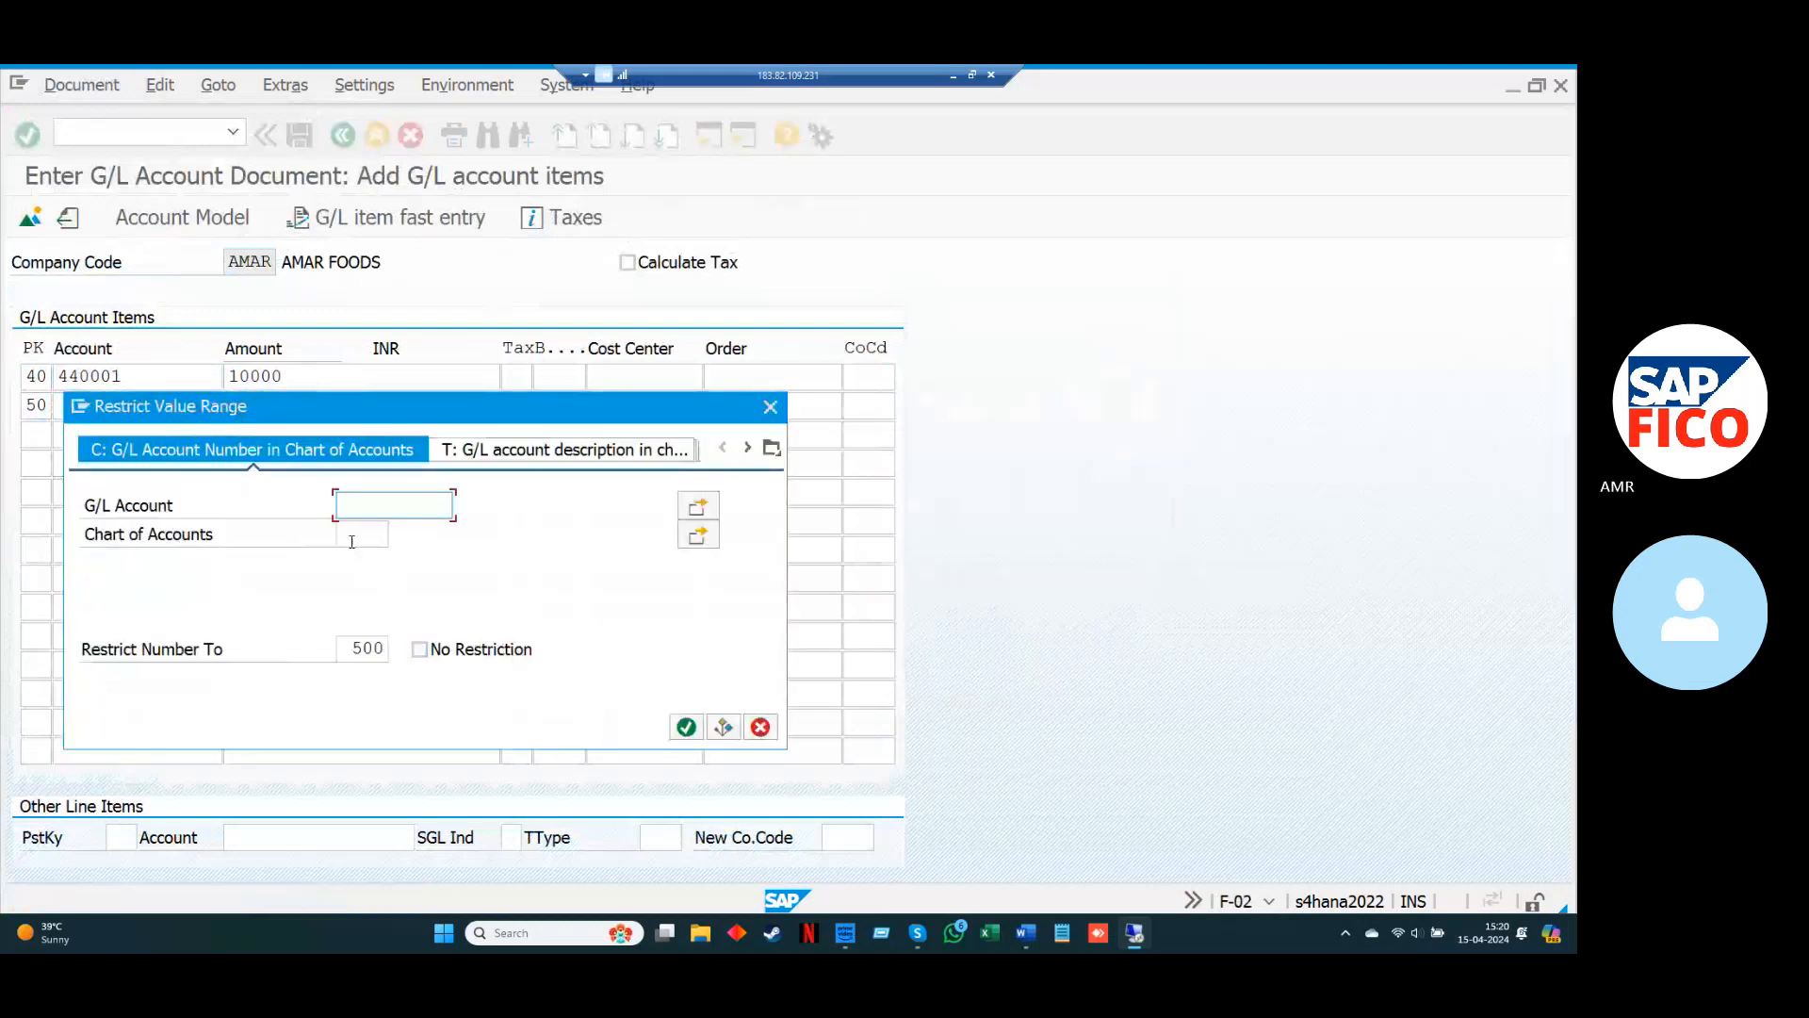
{"action": "left_click", "coordinate": [348, 535]}
{"action": "type", "text": "AMCA"}
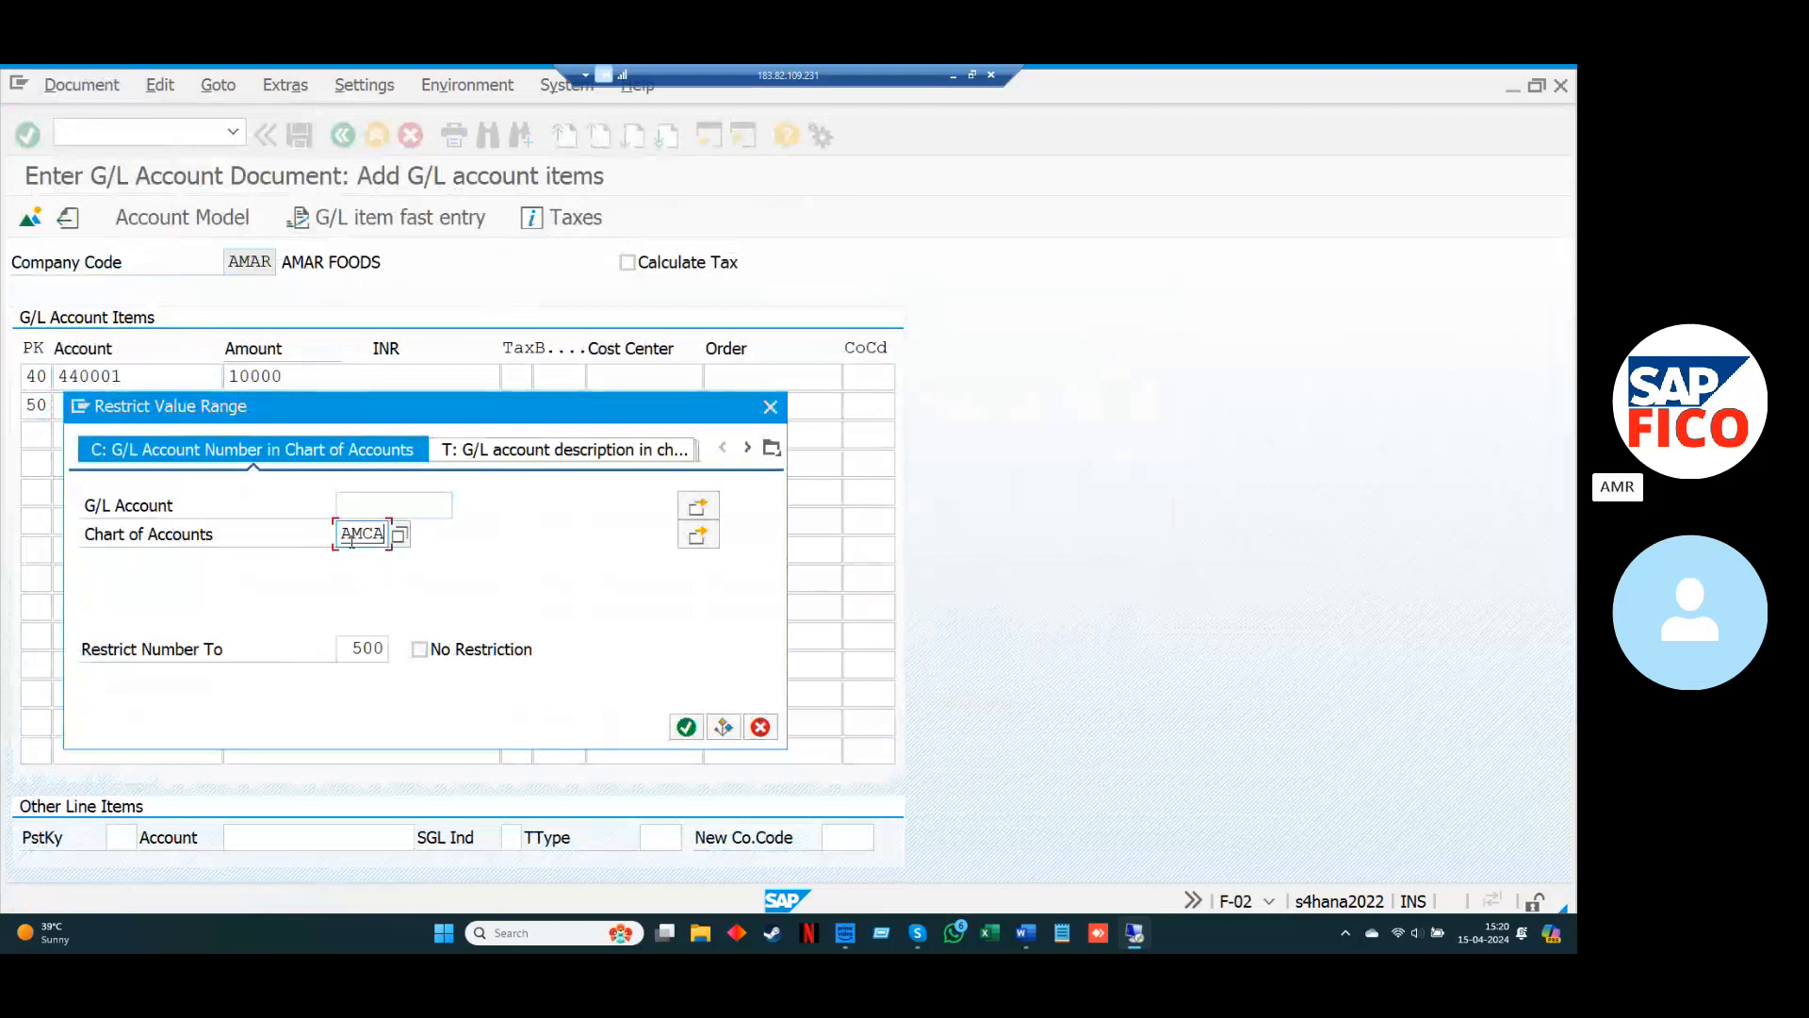
{"action": "key", "text": "Return"}
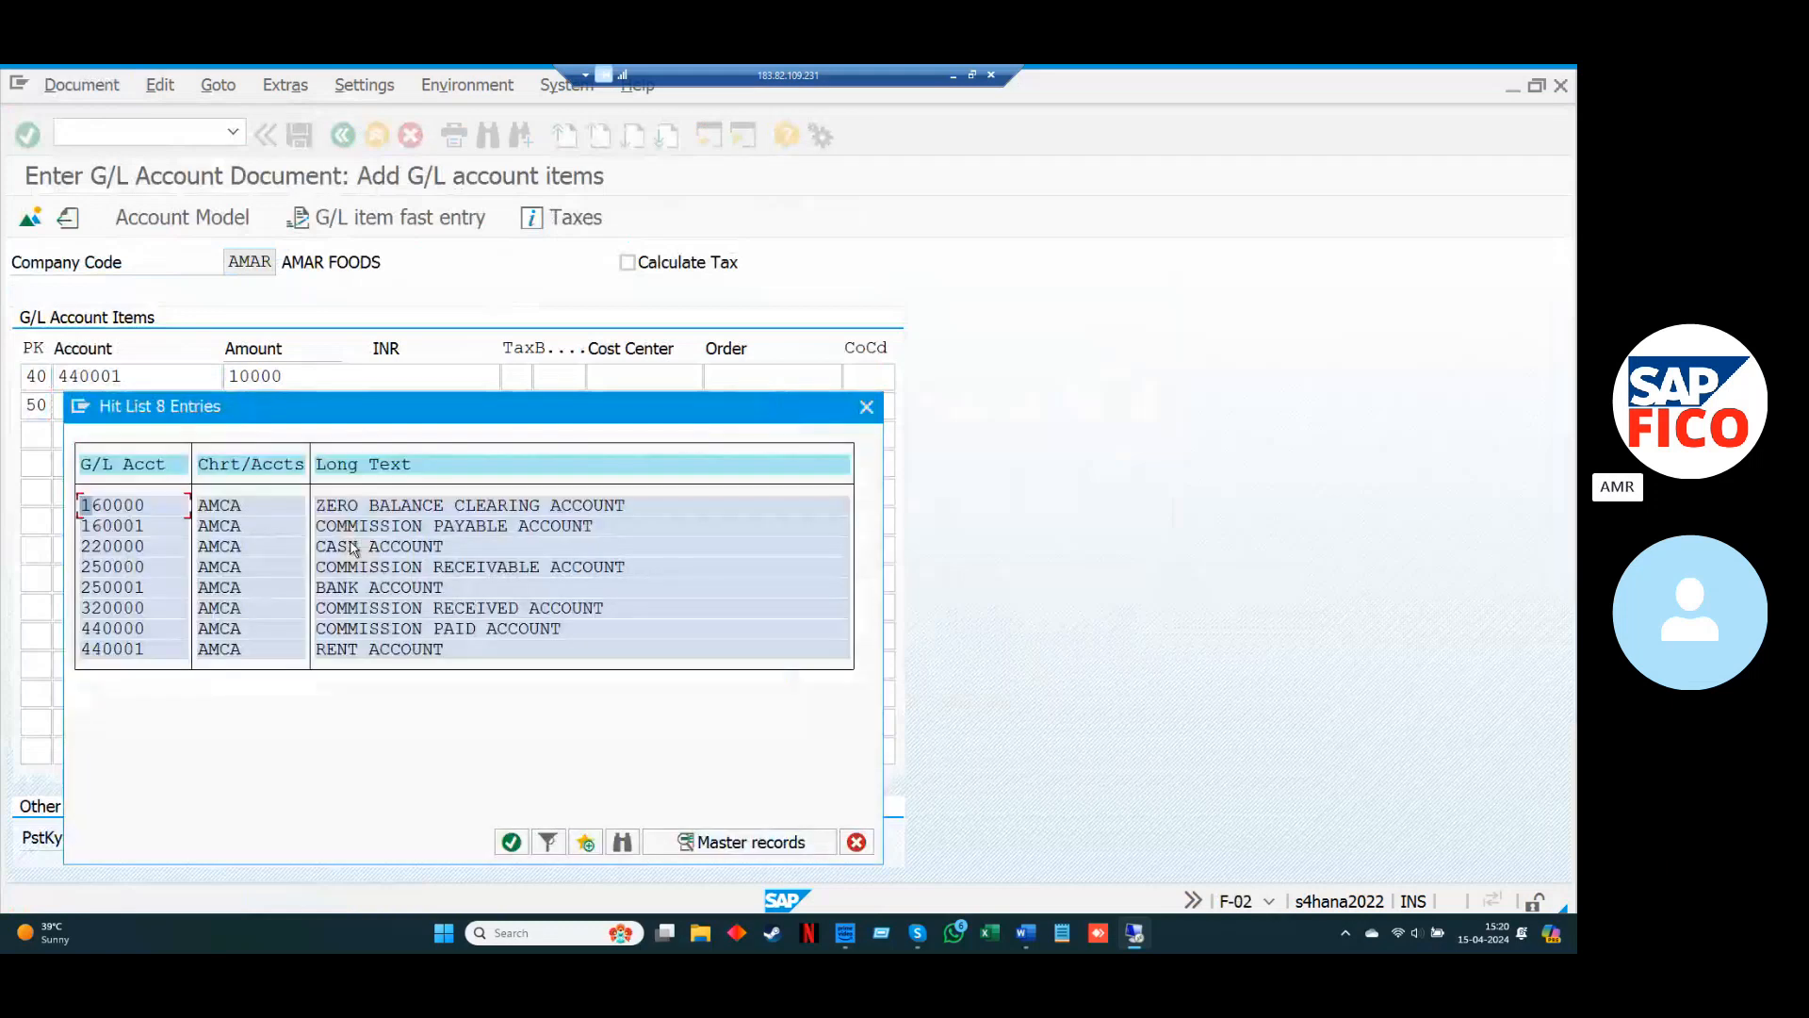
{"action": "double_click", "coordinate": [174, 586]}
{"action": "key", "text": "Tab"}
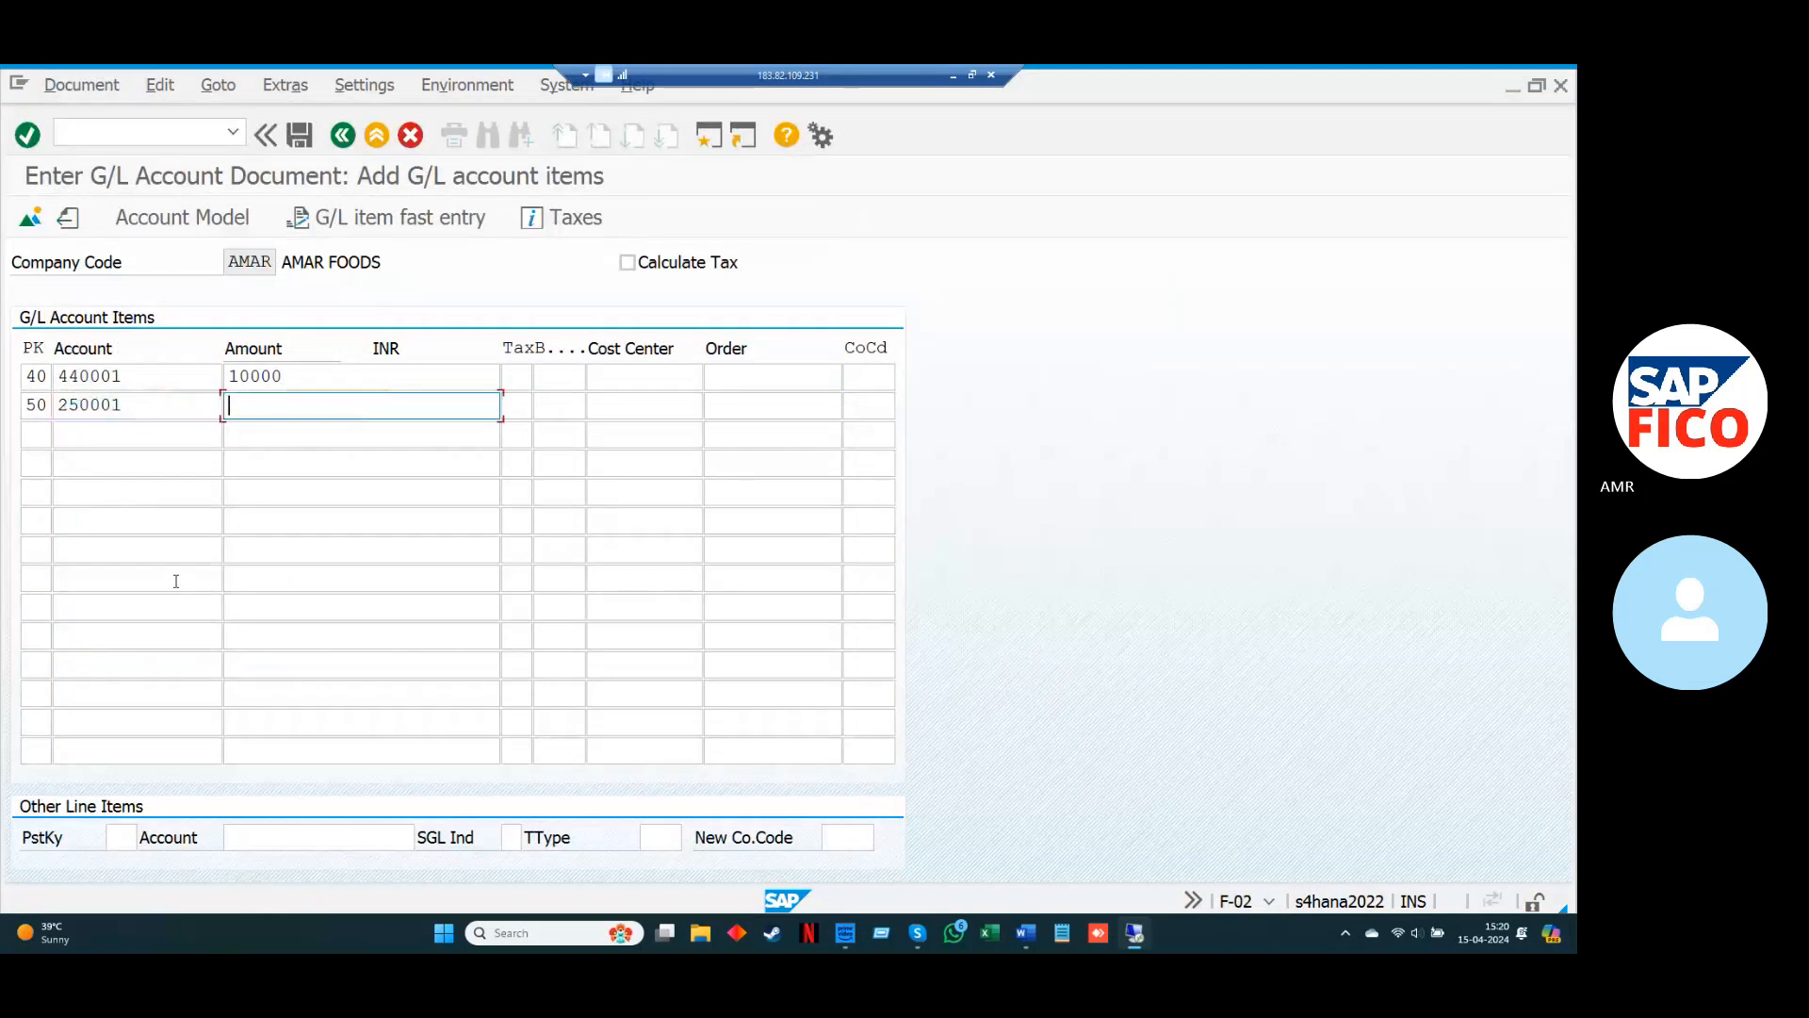
Set the bank credit item's amount to 10000.
{"action": "key", "text": "space"}
{"action": "key", "text": "Down"}
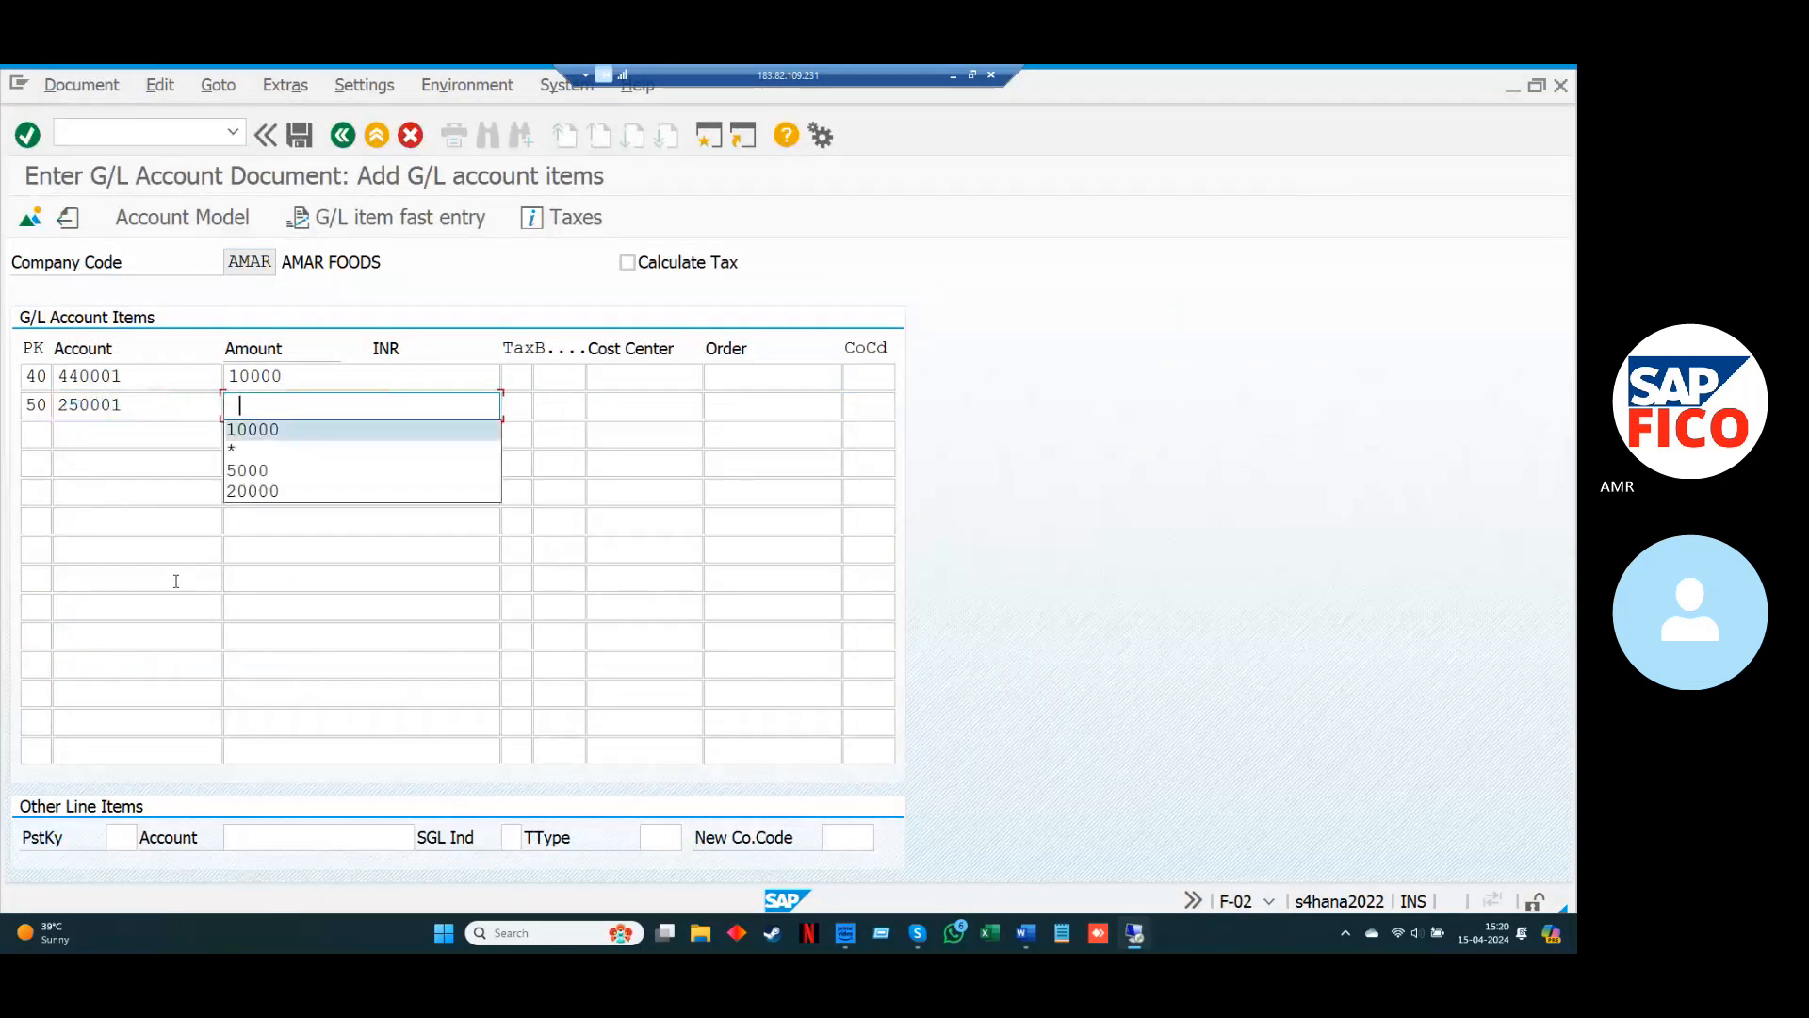
{"action": "key", "text": "Return"}
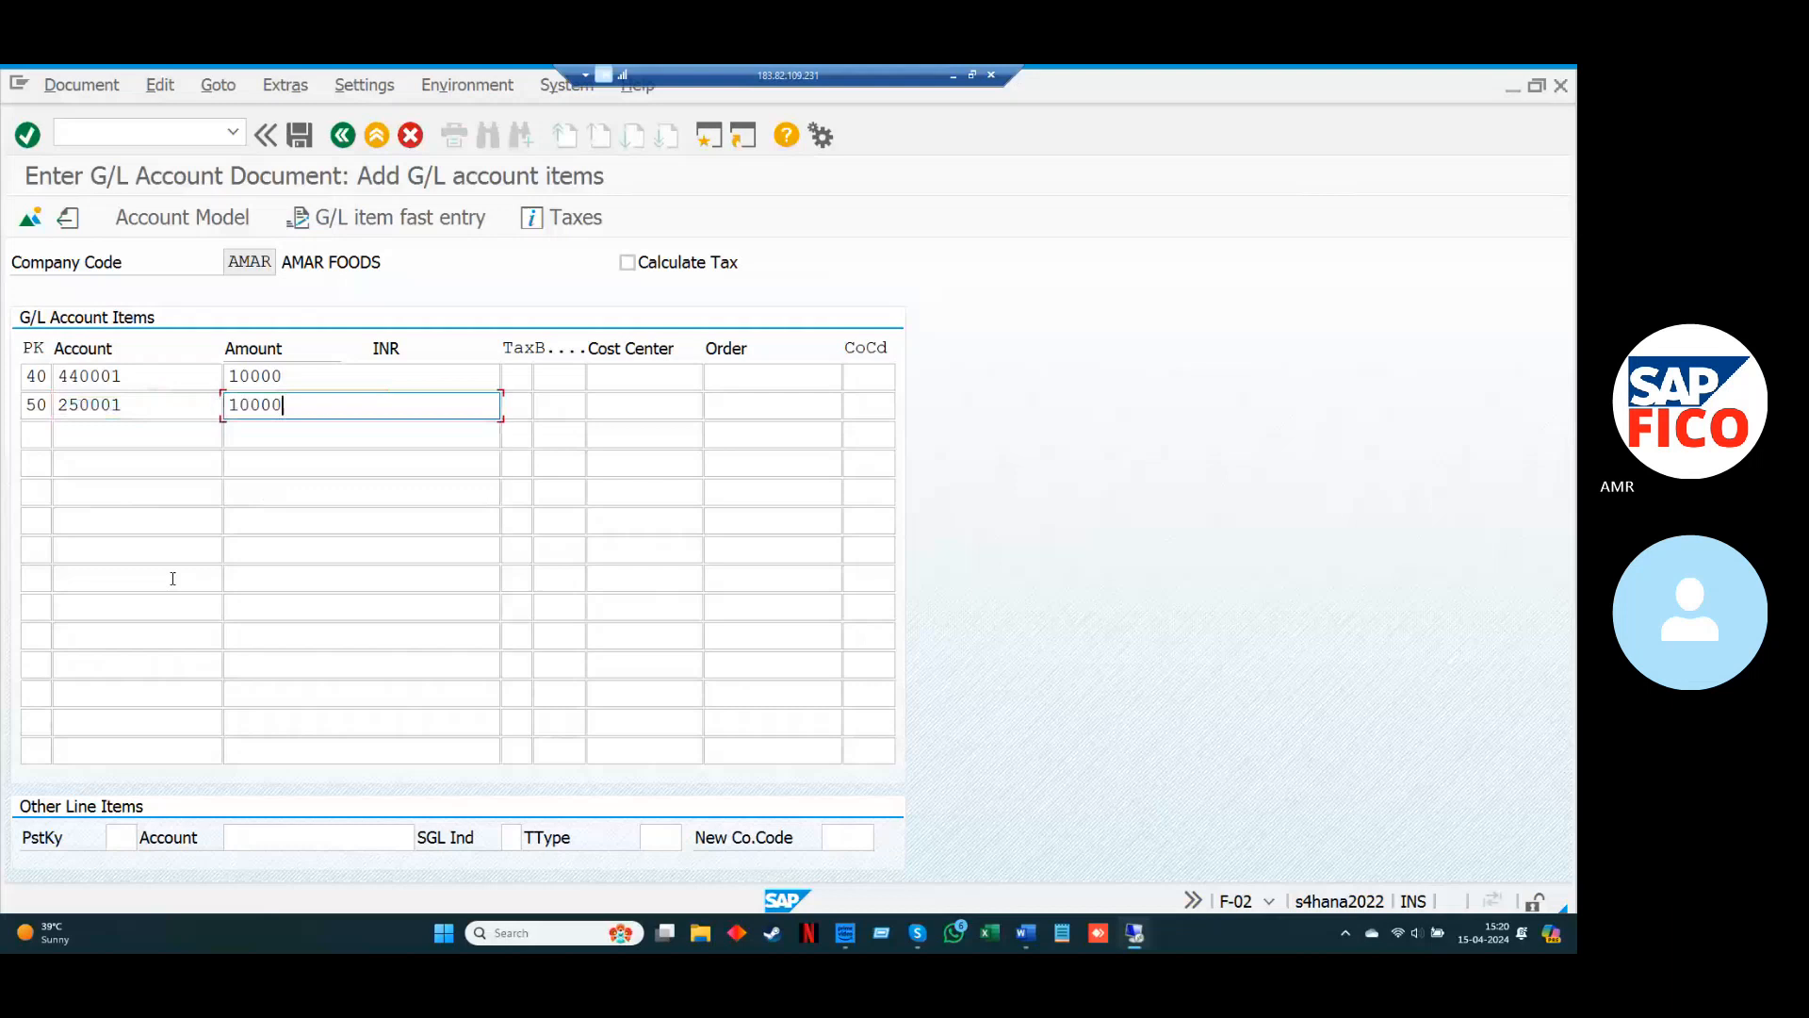
{"action": "left_click", "coordinate": [39, 434]}
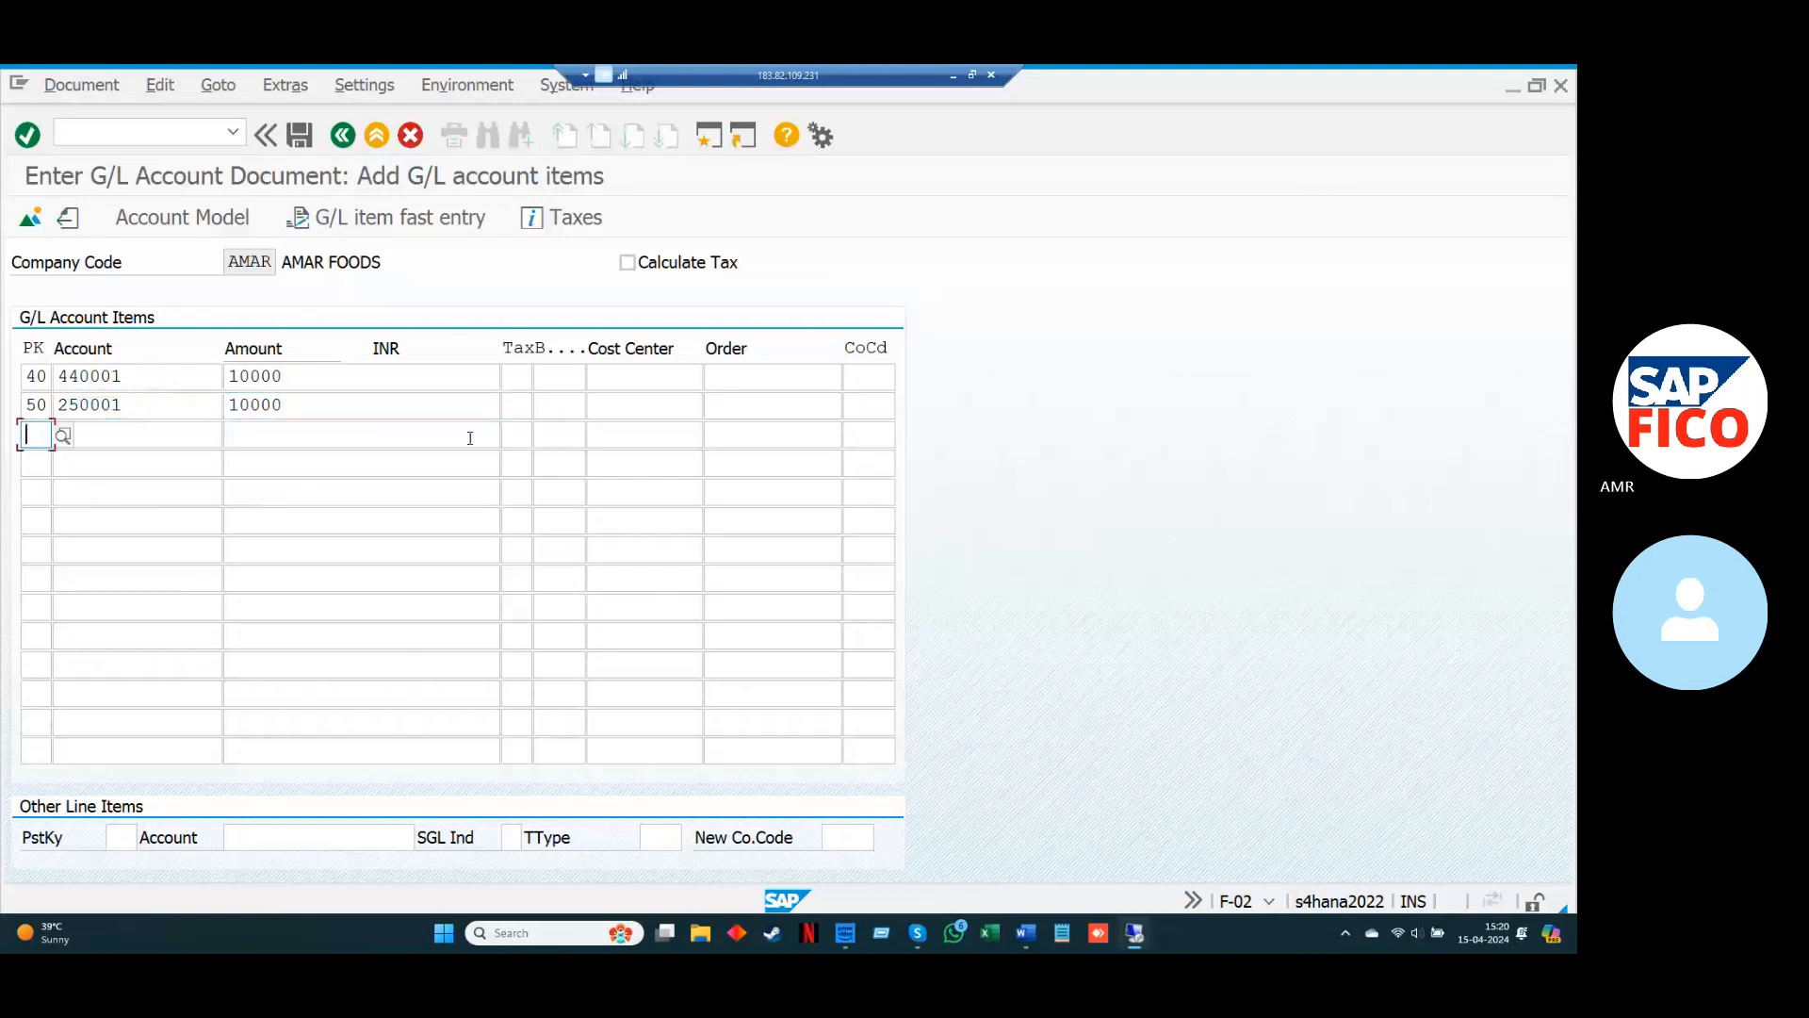
Assign cost center IAFC to the first rent item, looking it up under controlling area AMAR.
{"action": "left_click", "coordinate": [604, 378]}
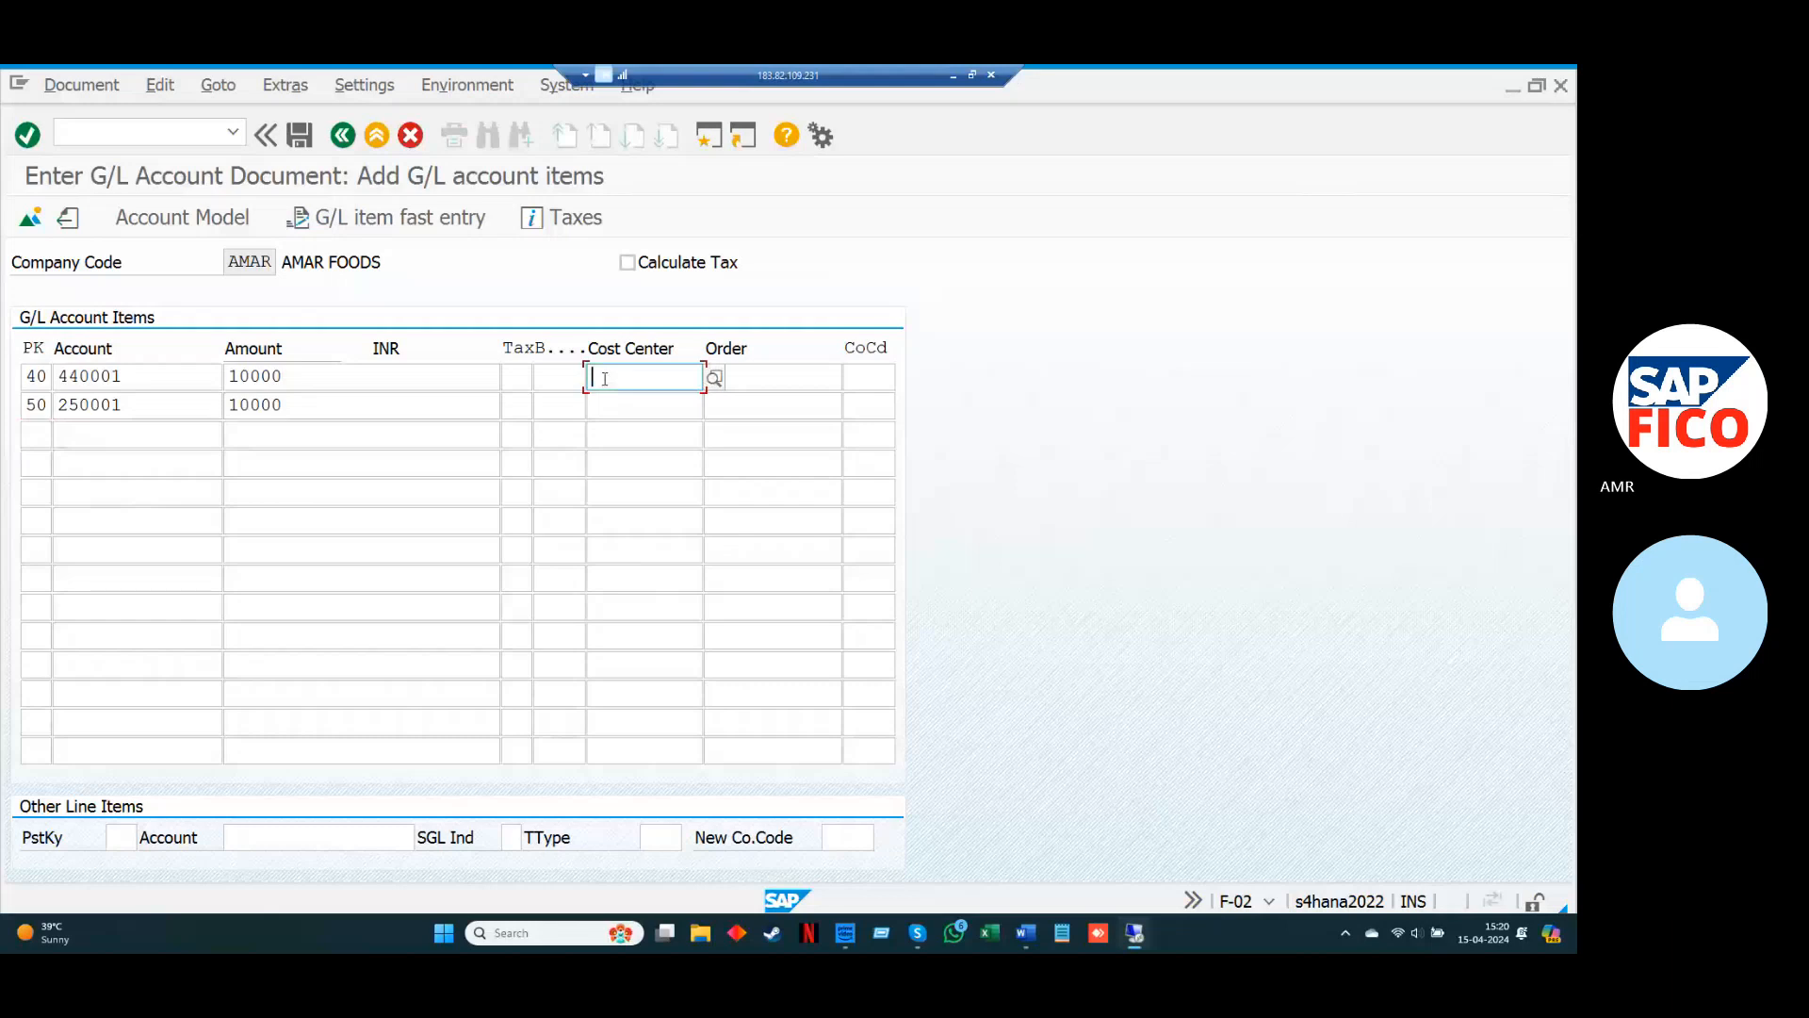
{"action": "type", "text": "I"}
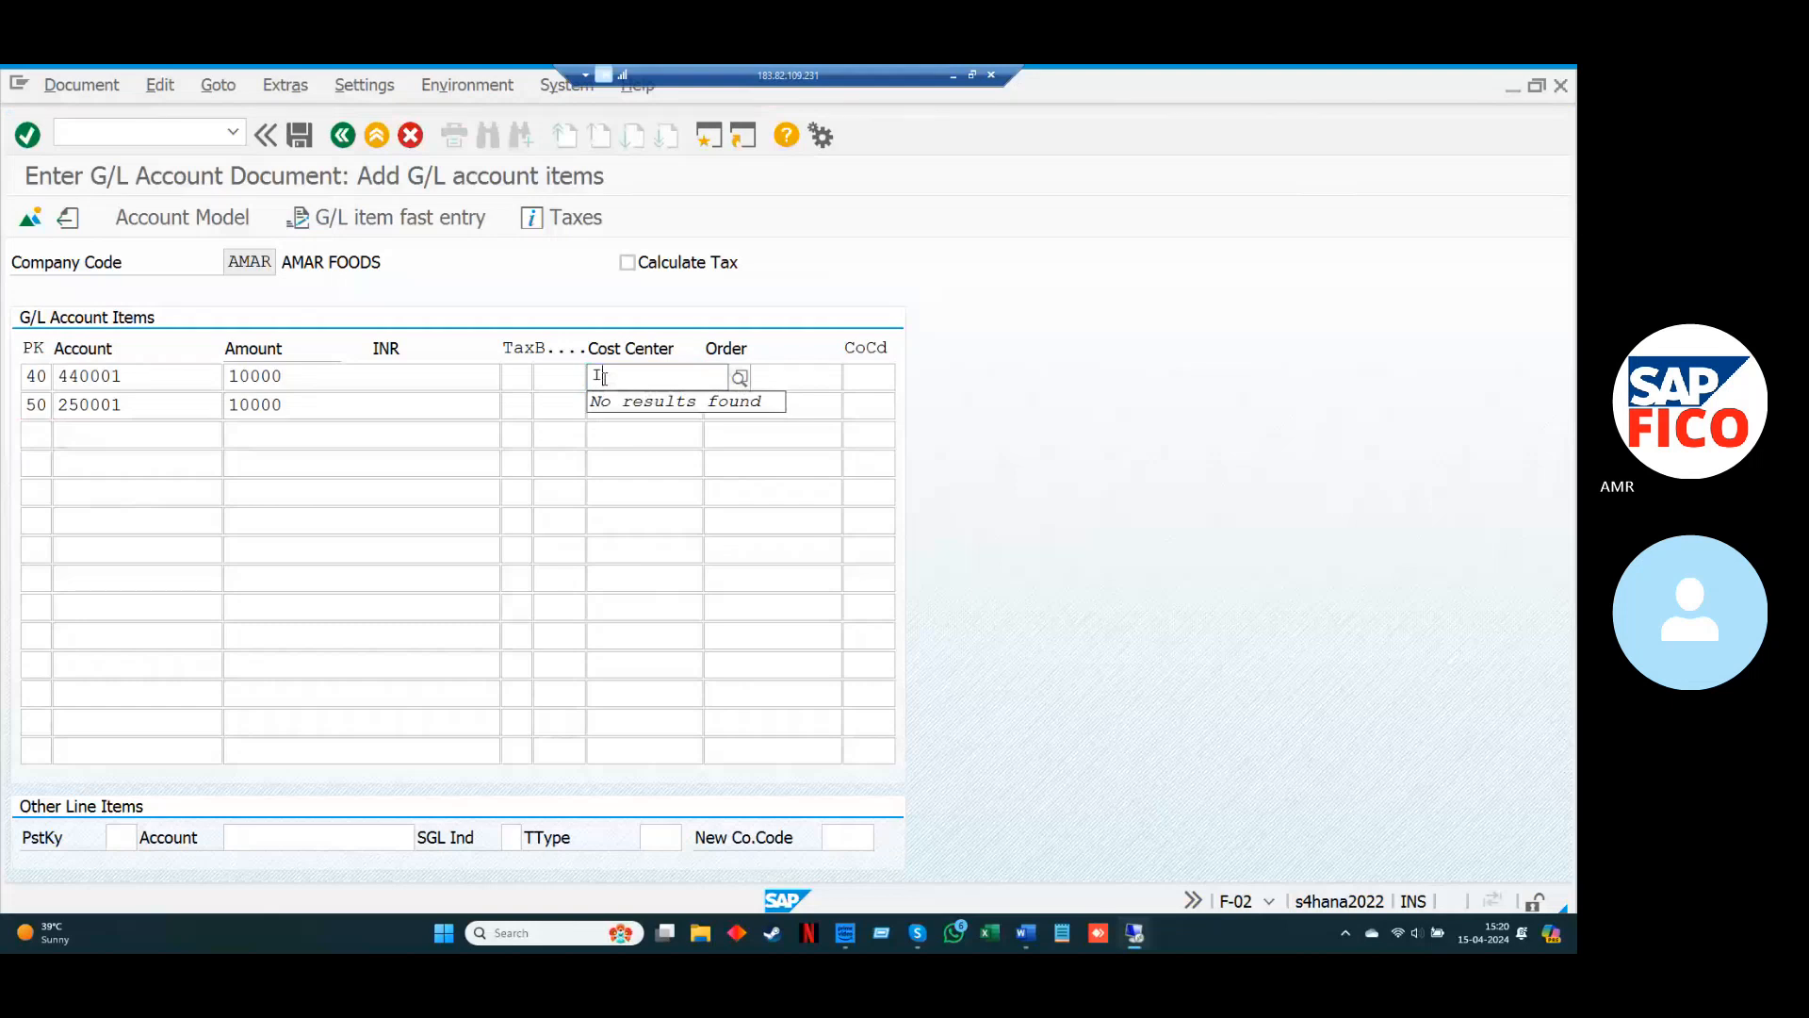
{"action": "key", "text": "BackSpace"}
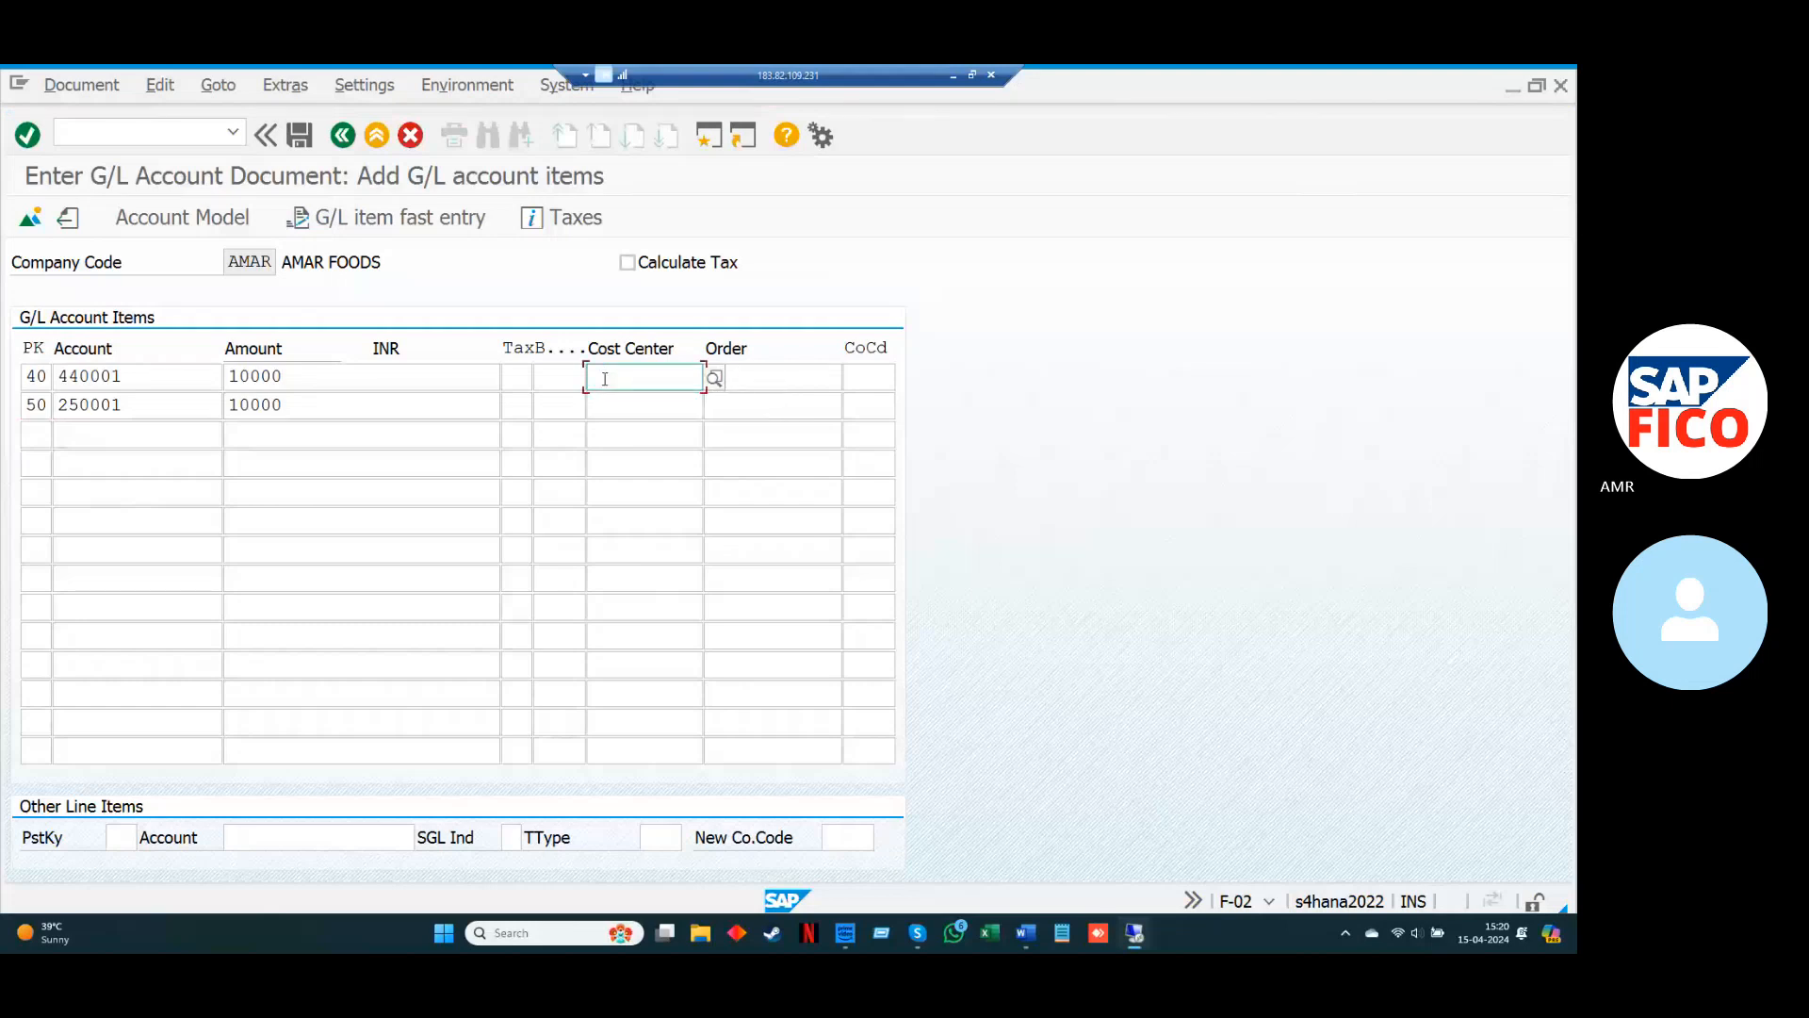
{"action": "left_click", "coordinate": [714, 377]}
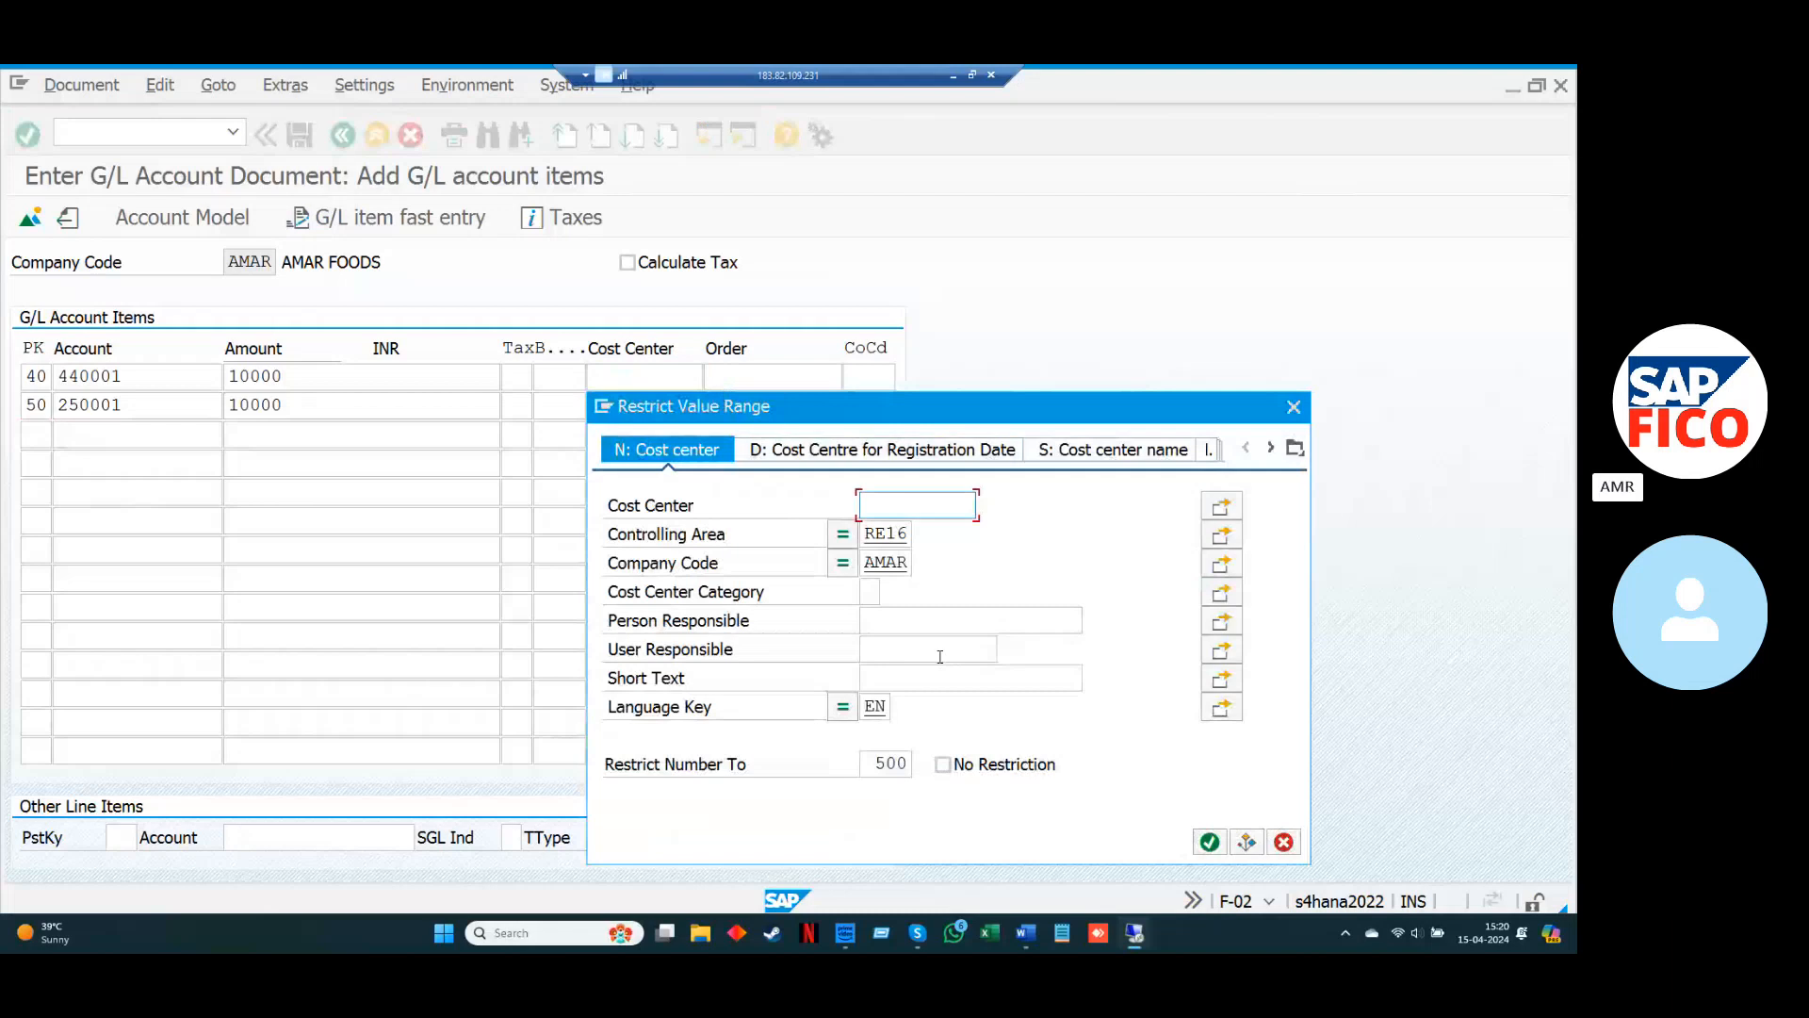
{"action": "left_click", "coordinate": [917, 533]}
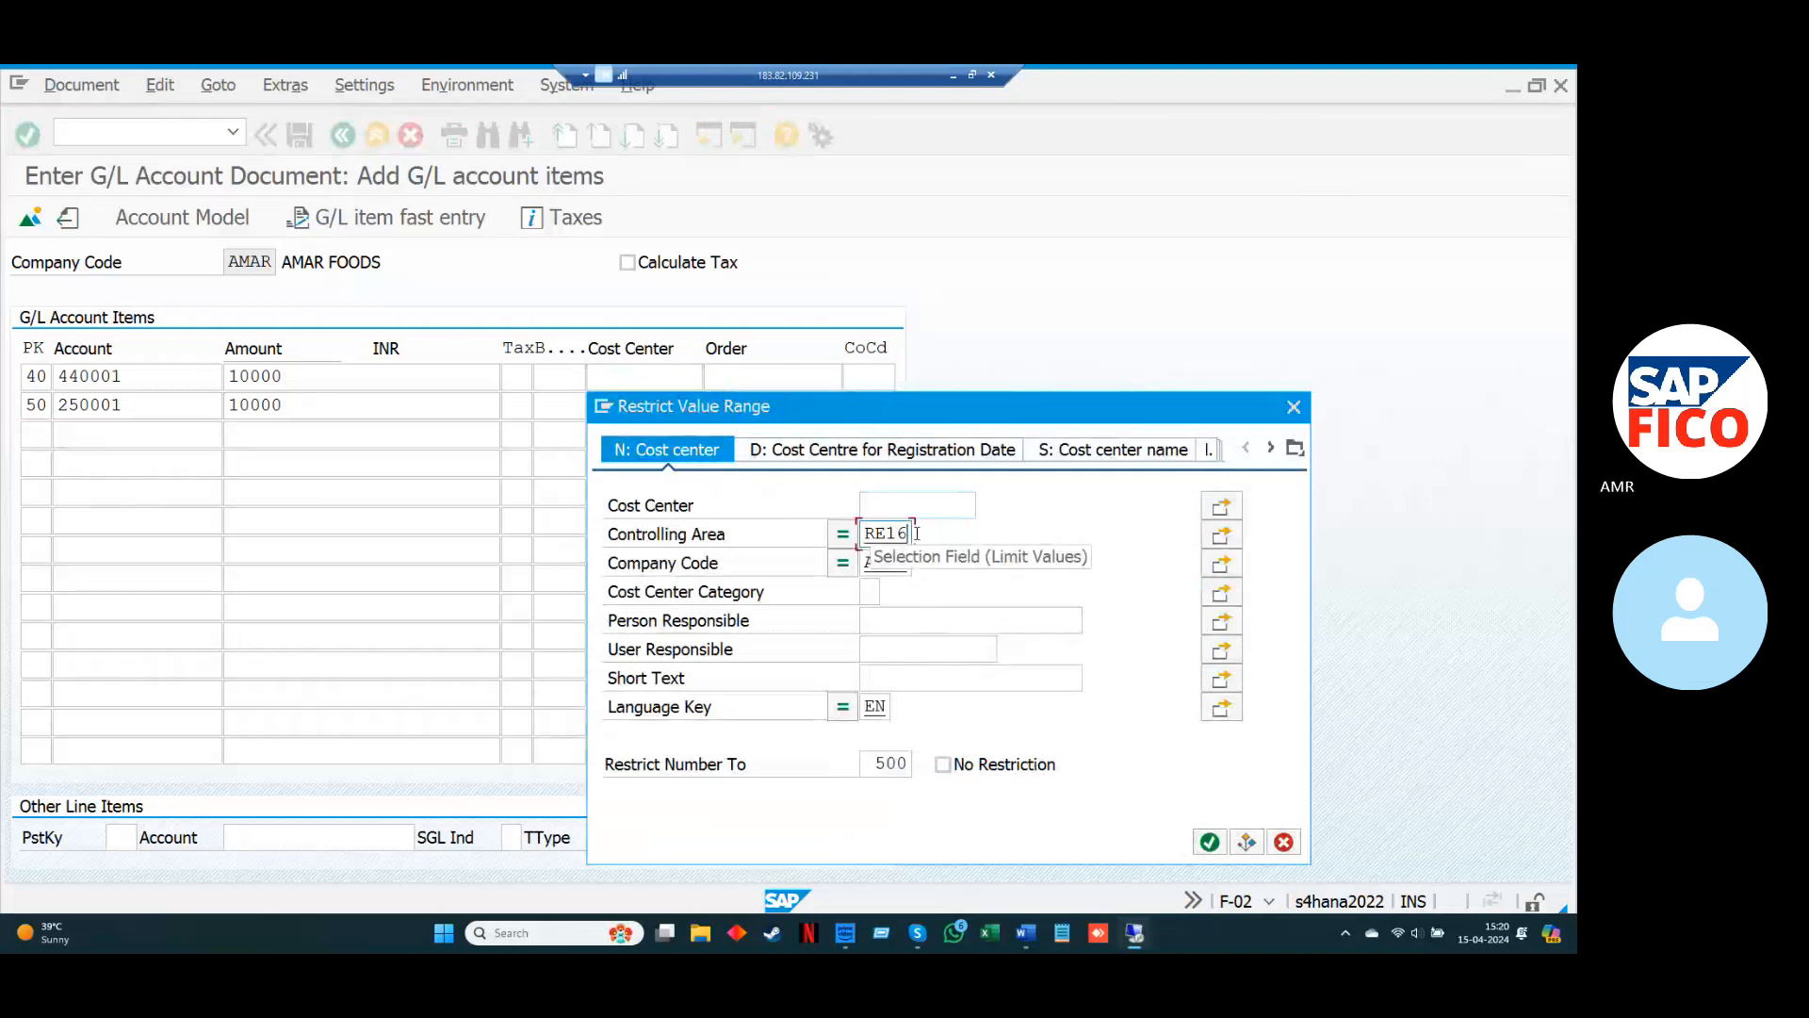
{"action": "key", "text": "BackSpace"}
{"action": "key", "text": "BackSpace"}
{"action": "key", "text": "BackSpace"}
{"action": "key", "text": "BackSpace"}
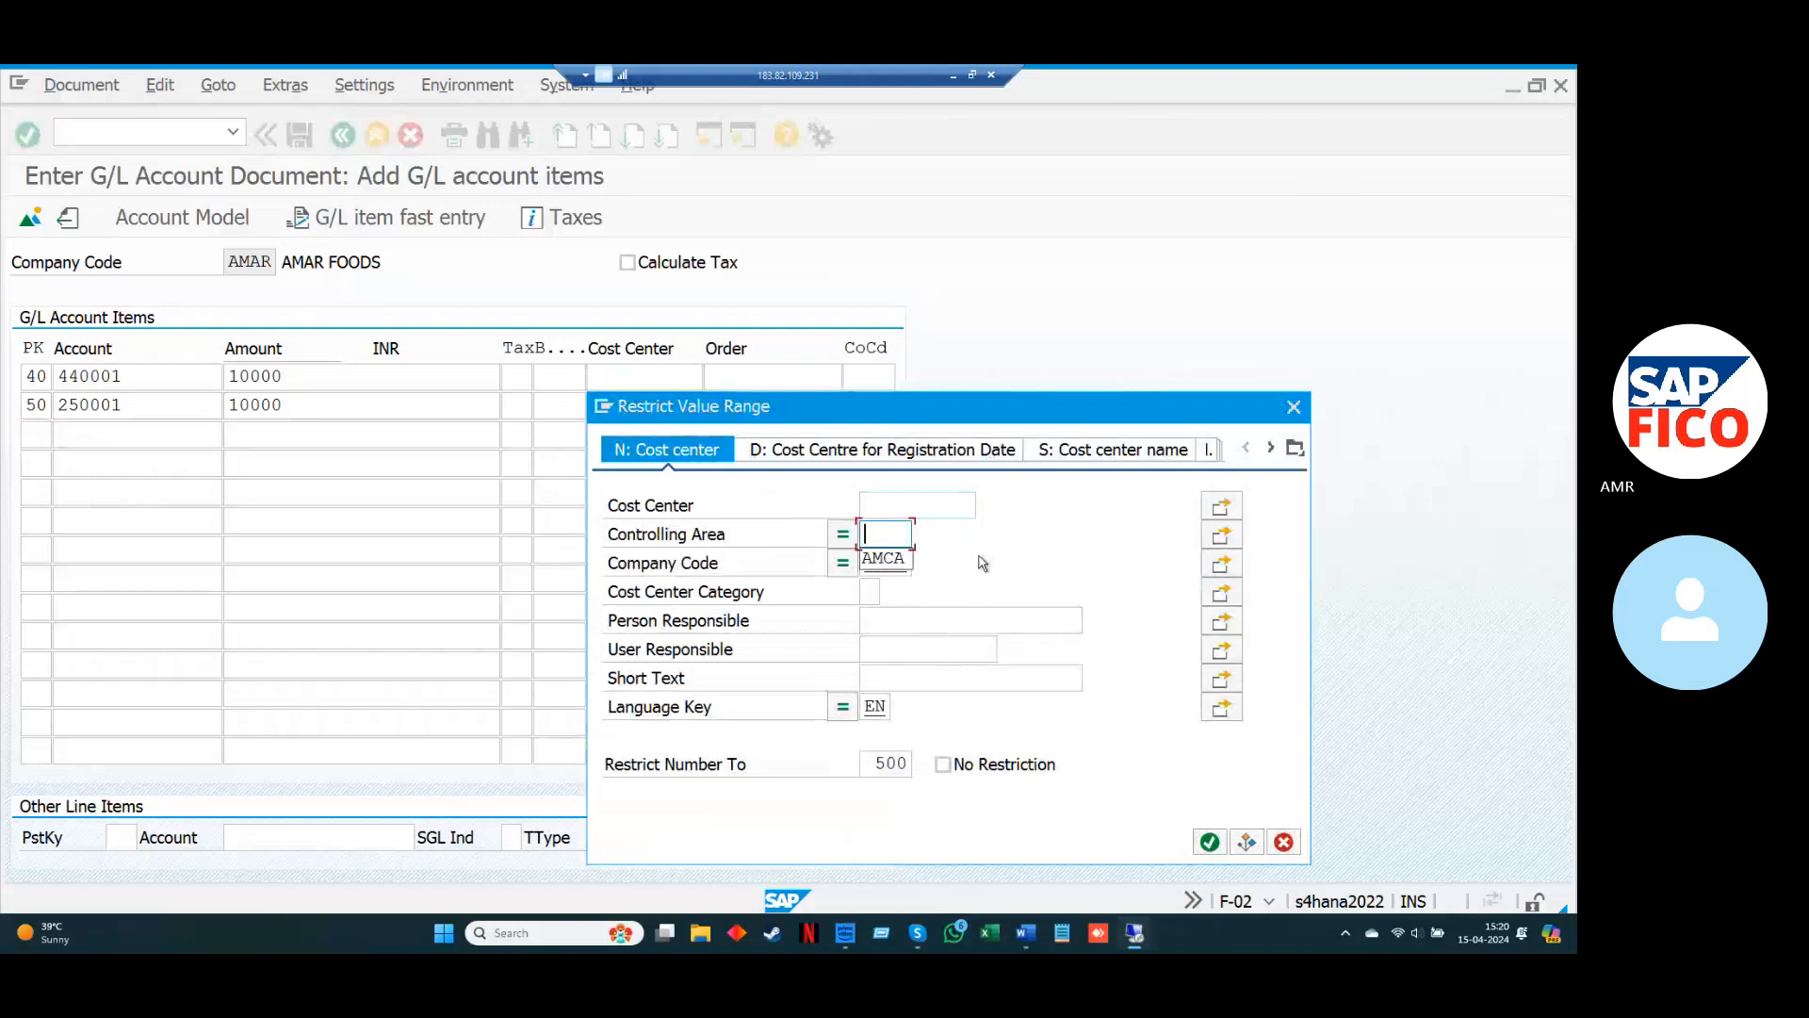
{"action": "type", "text": "AMAR"}
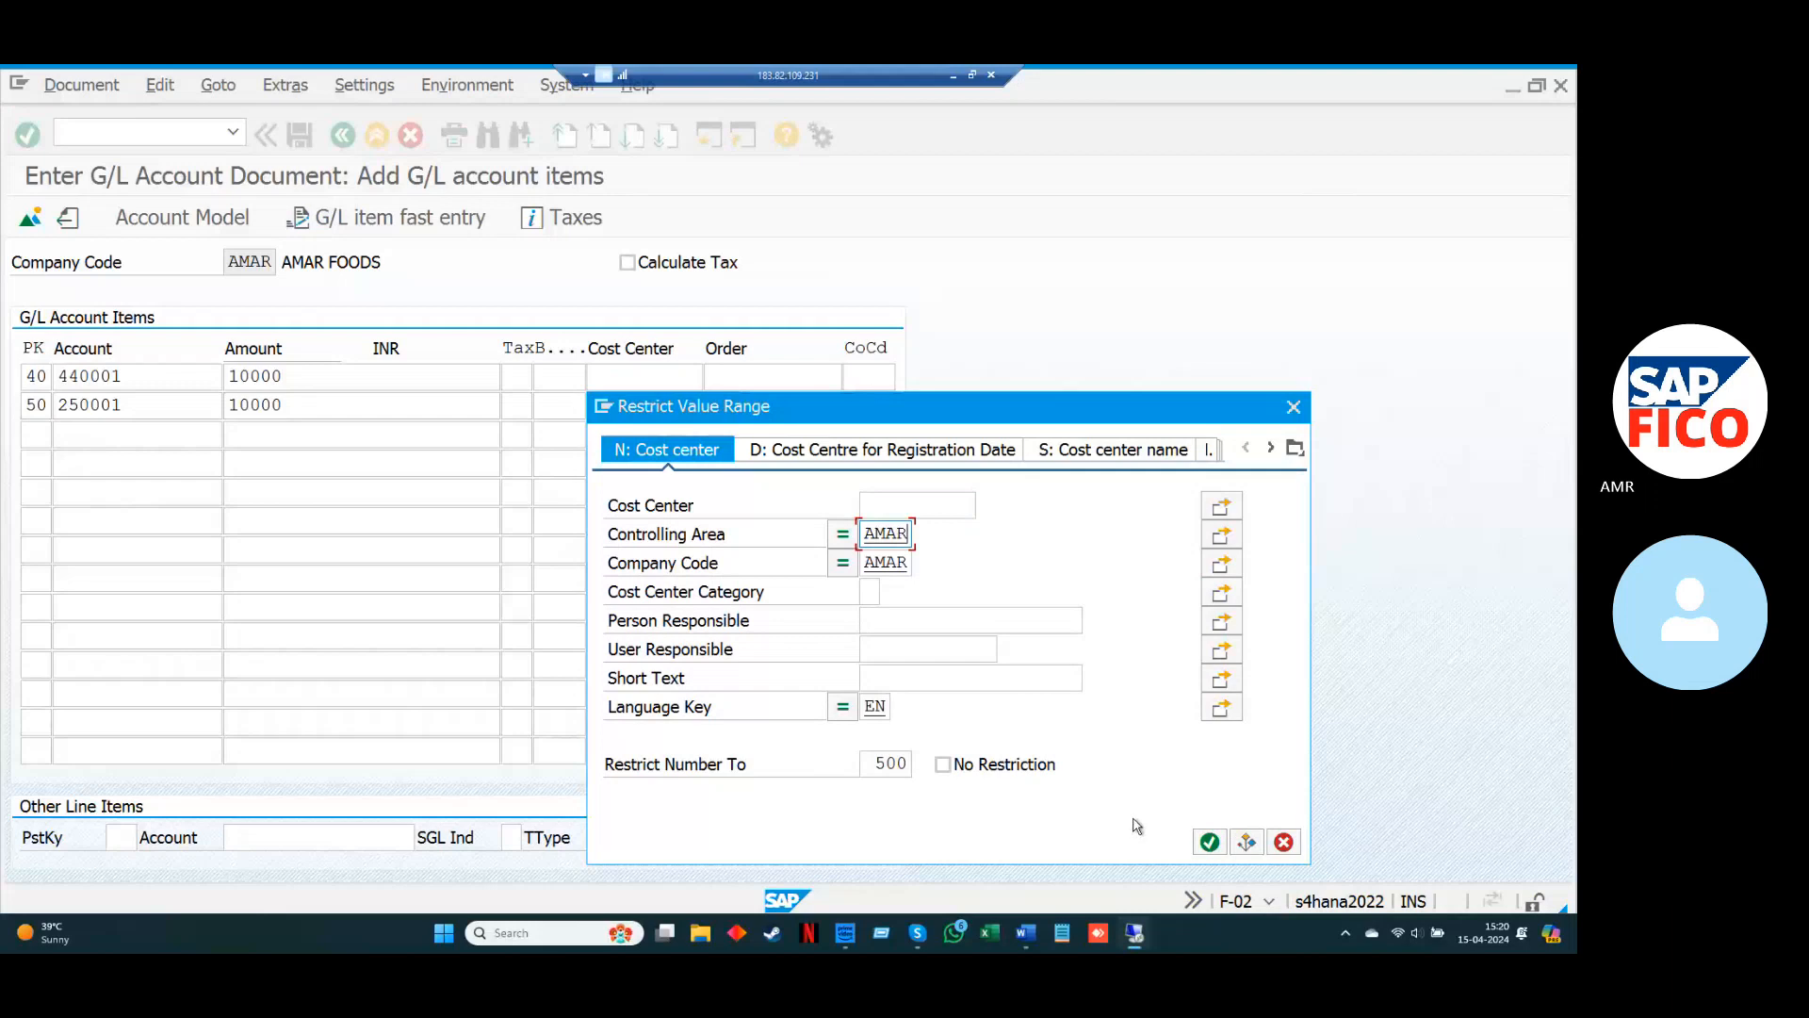
{"action": "left_click", "coordinate": [1210, 841]}
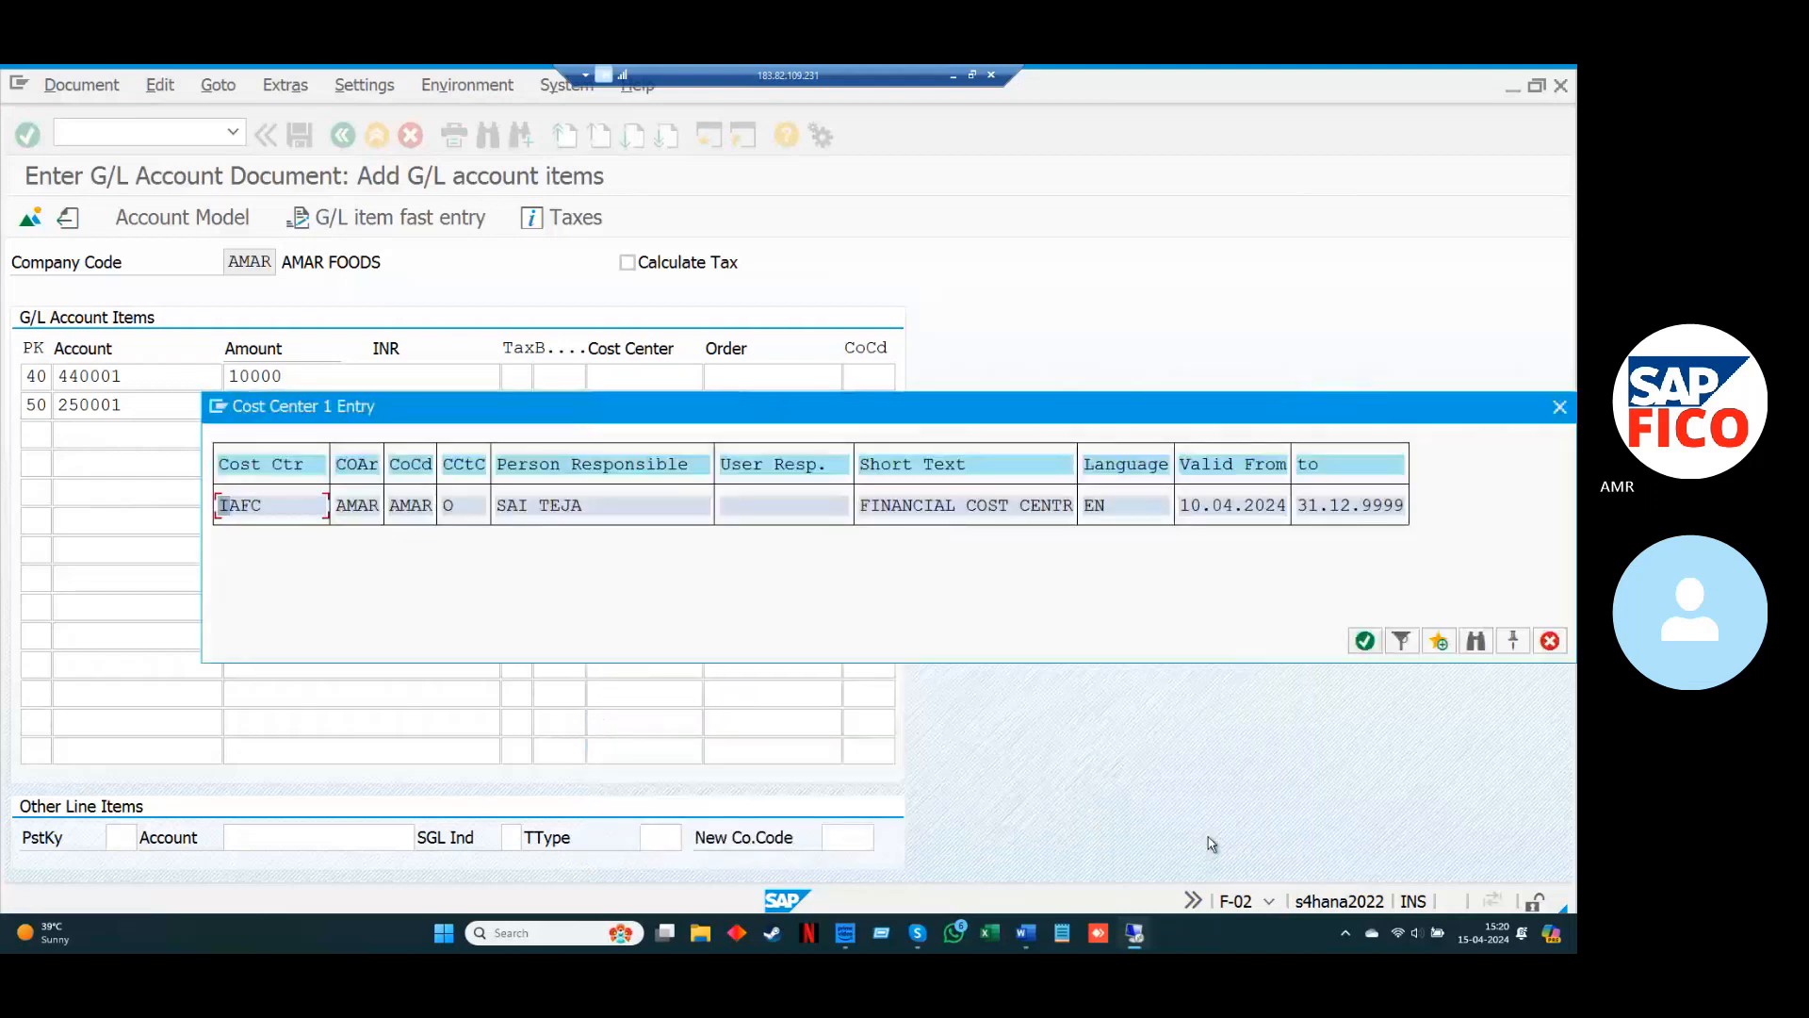
{"action": "left_click", "coordinate": [1364, 640]}
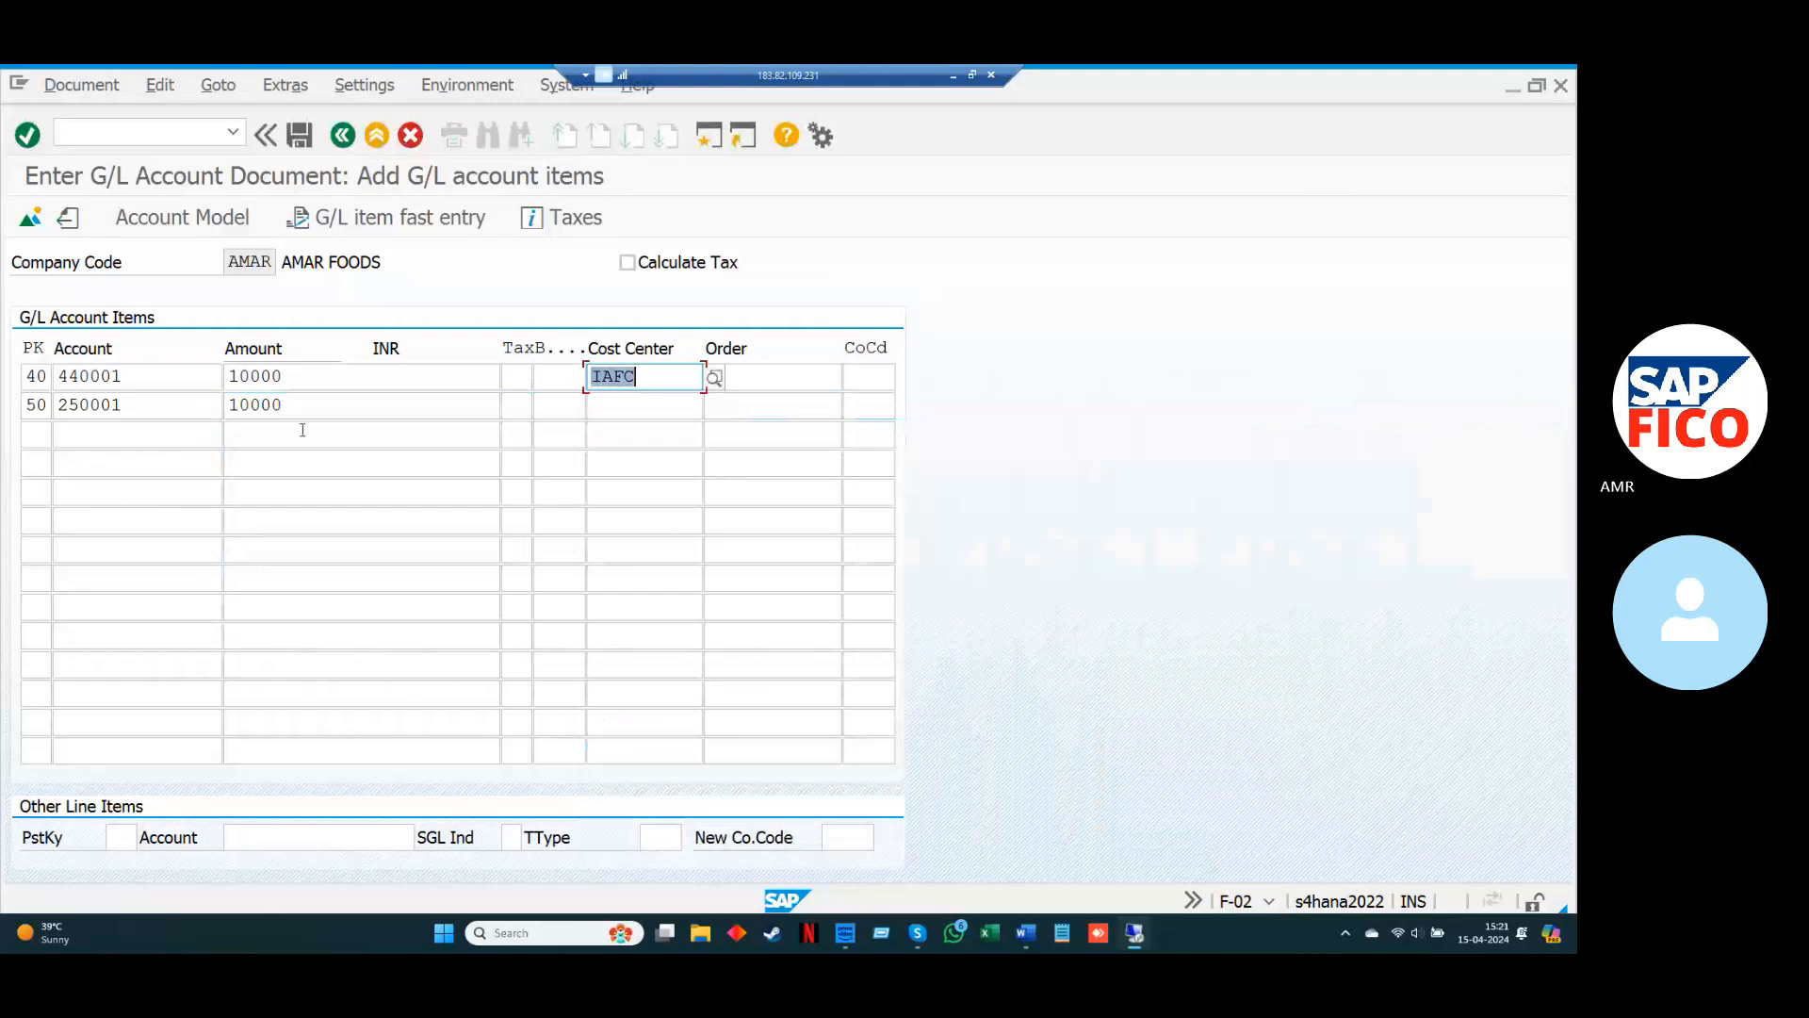
{"action": "left_click", "coordinate": [31, 436]}
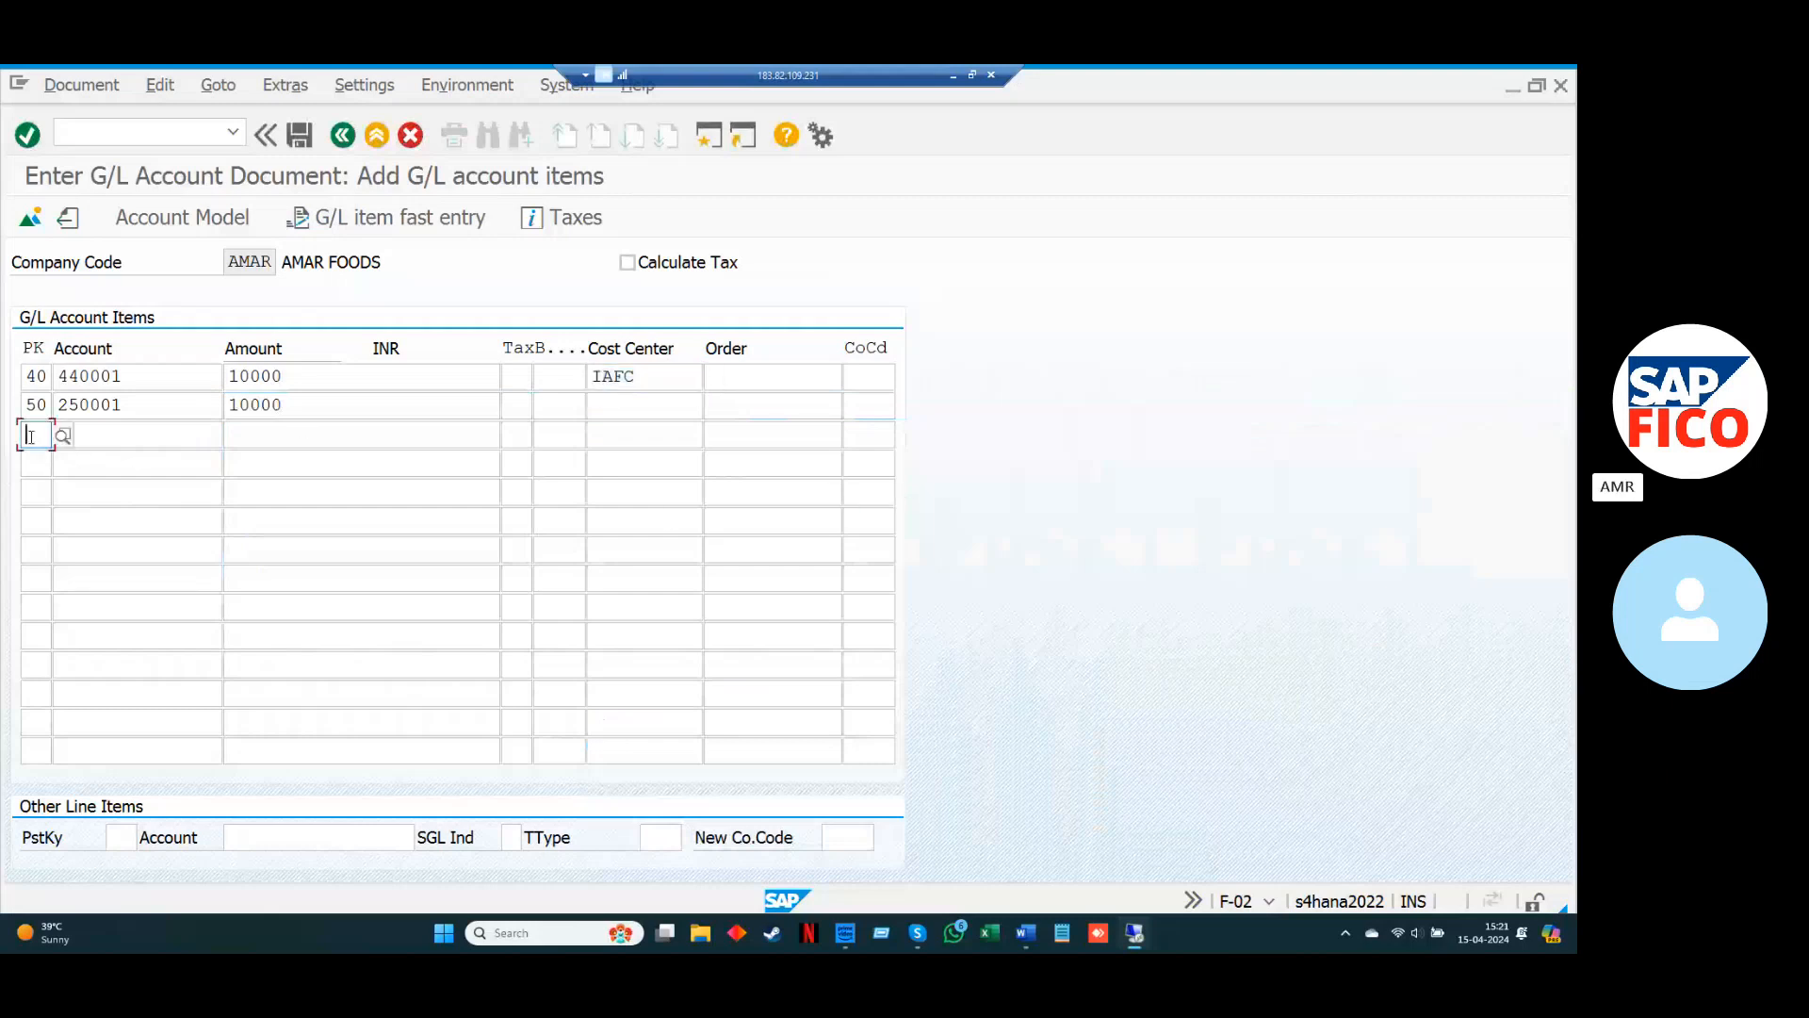
Assign business area AMA1 (HYD BUSINESS AREA-AMAR) to the first rent item.
{"action": "left_click", "coordinate": [551, 379]}
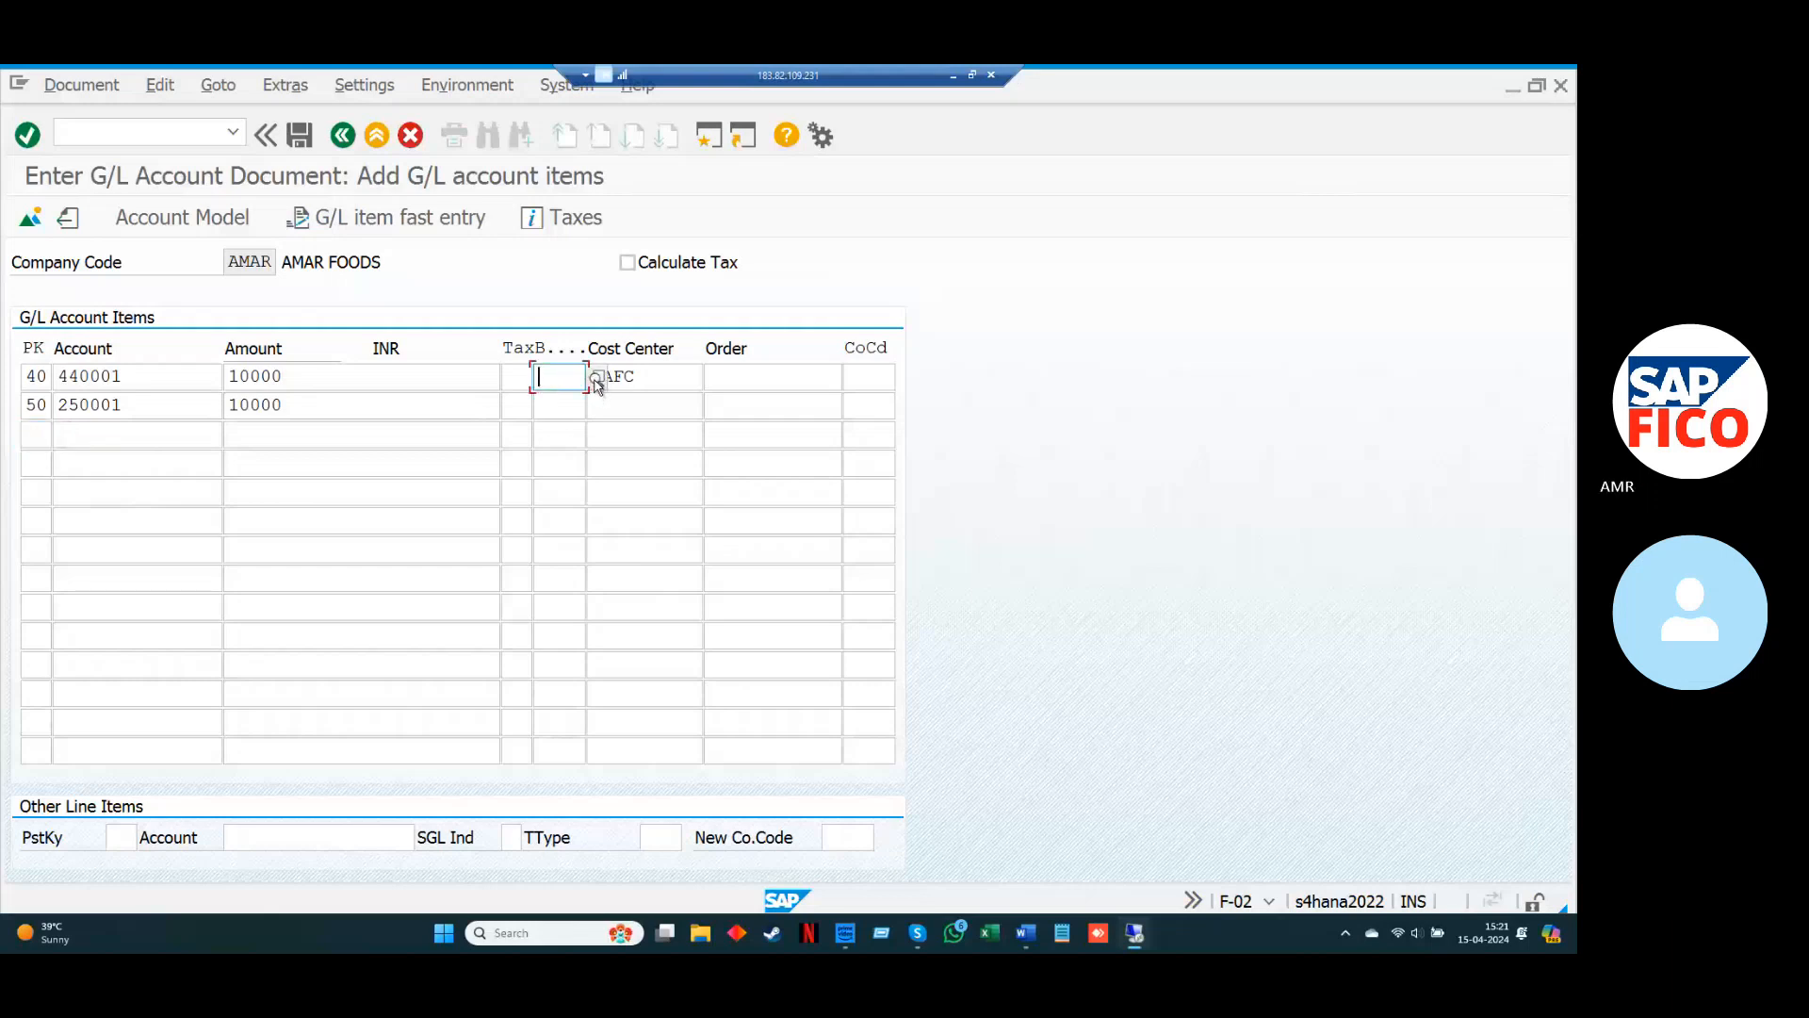
{"action": "left_click", "coordinate": [596, 379]}
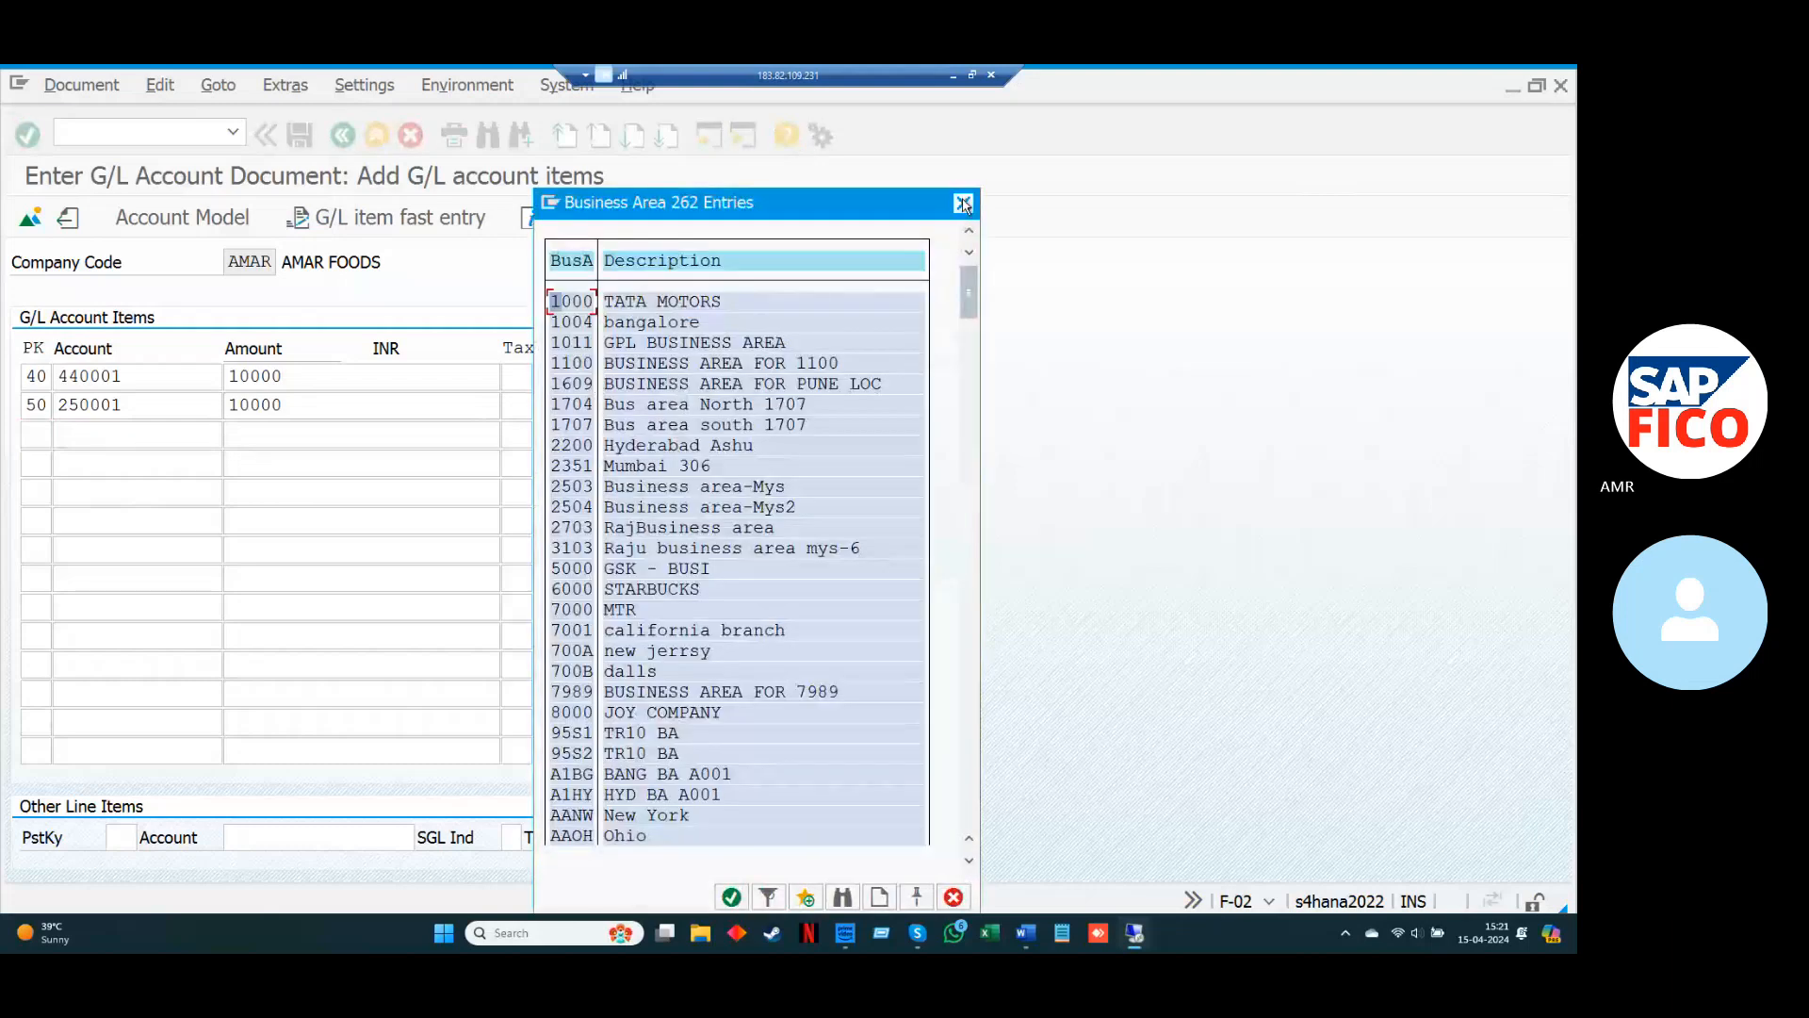
{"action": "left_click", "coordinate": [963, 204]}
{"action": "type", "text": "A"}
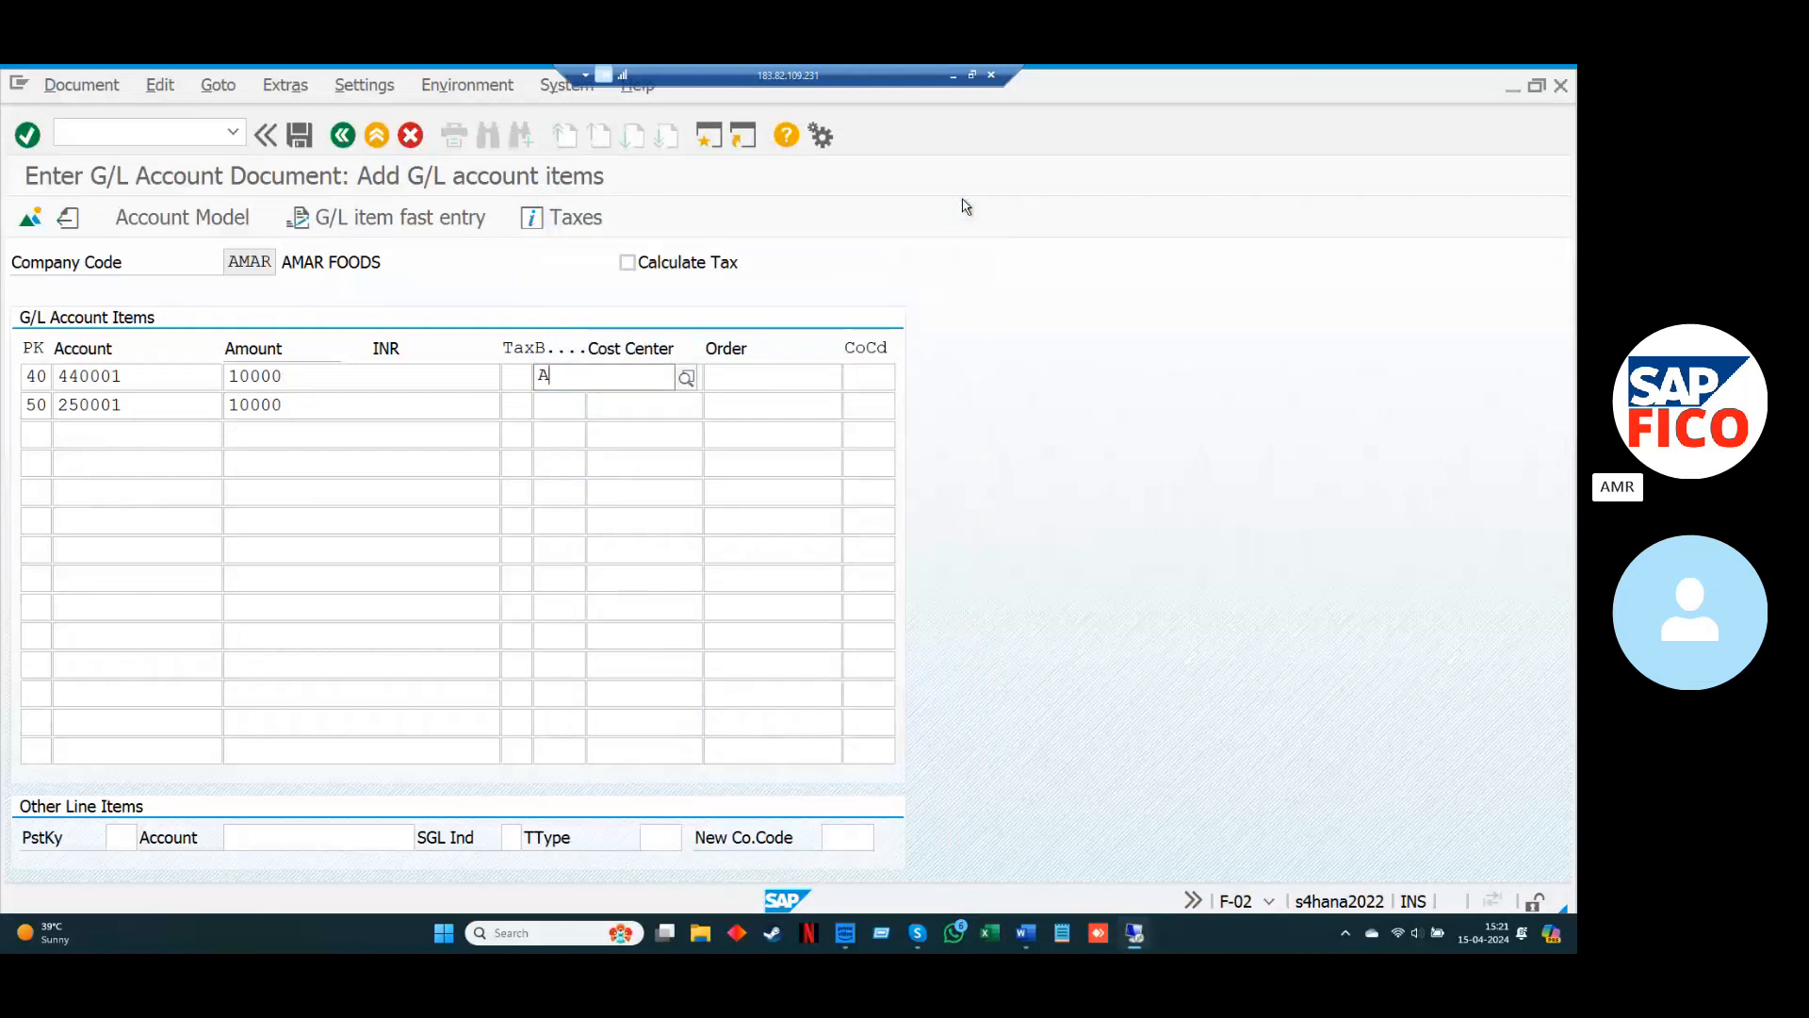
{"action": "type", "text": "M"}
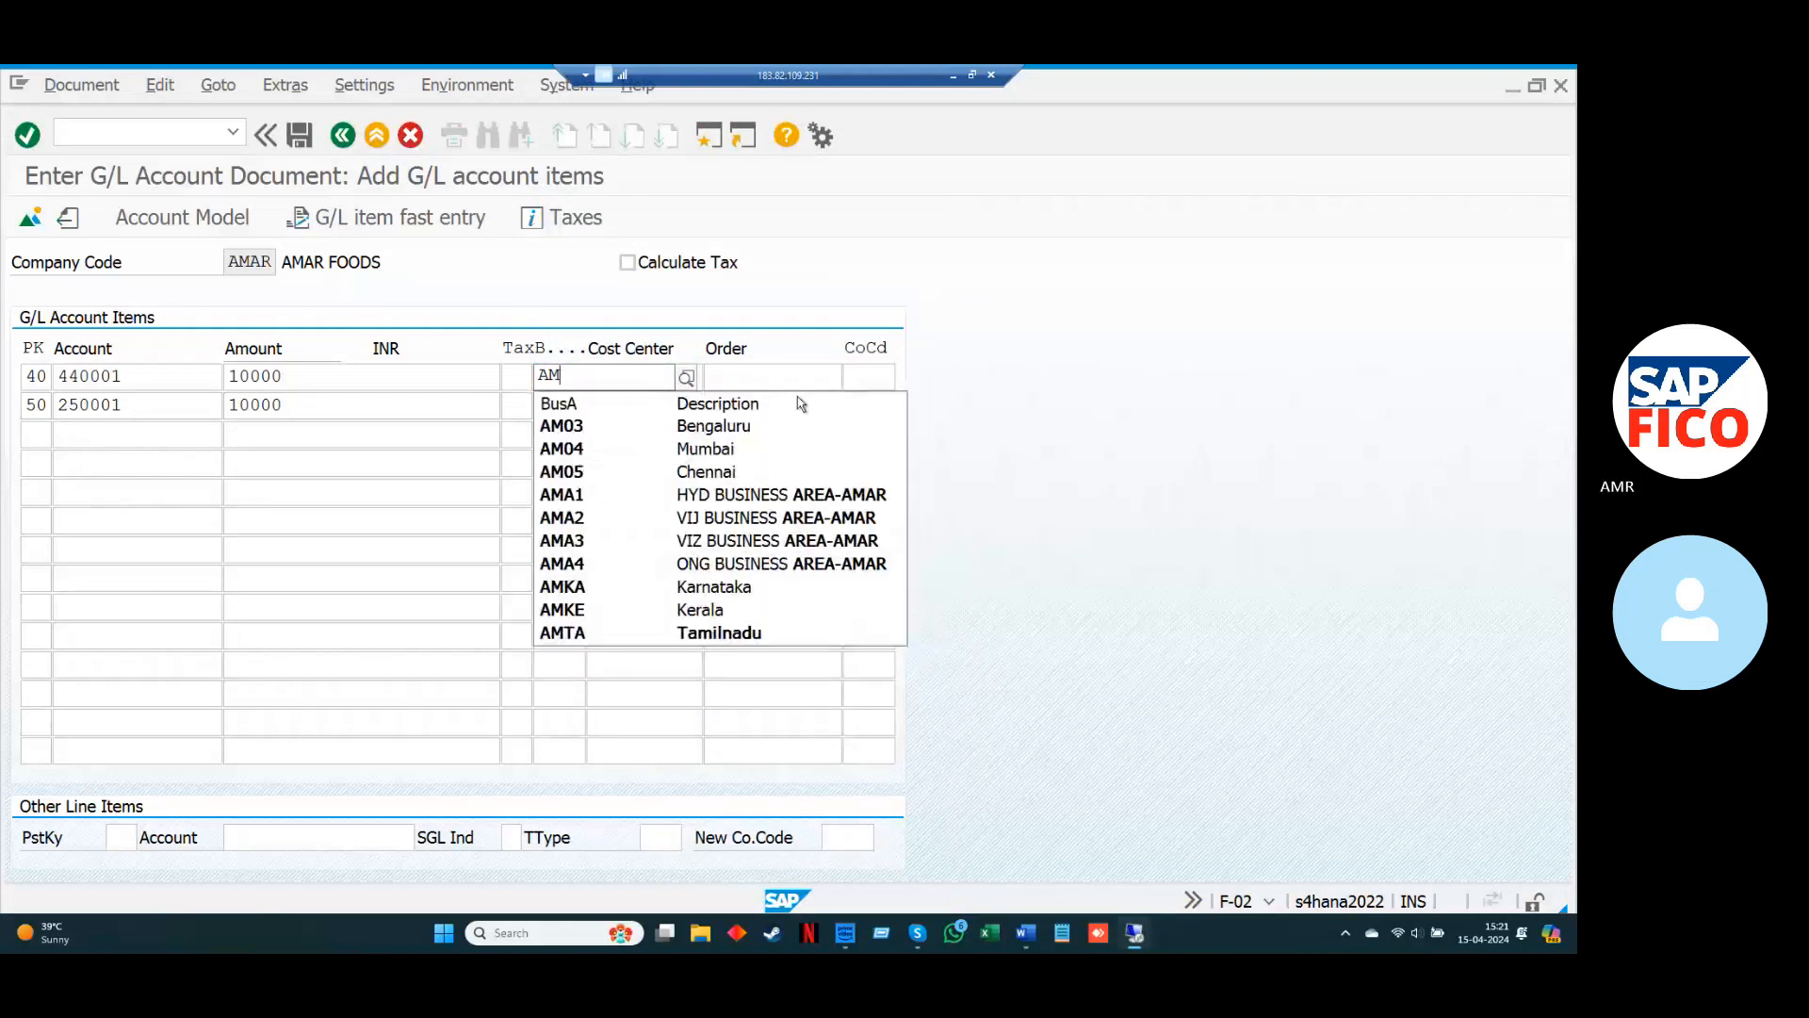
{"action": "left_click", "coordinate": [630, 494]}
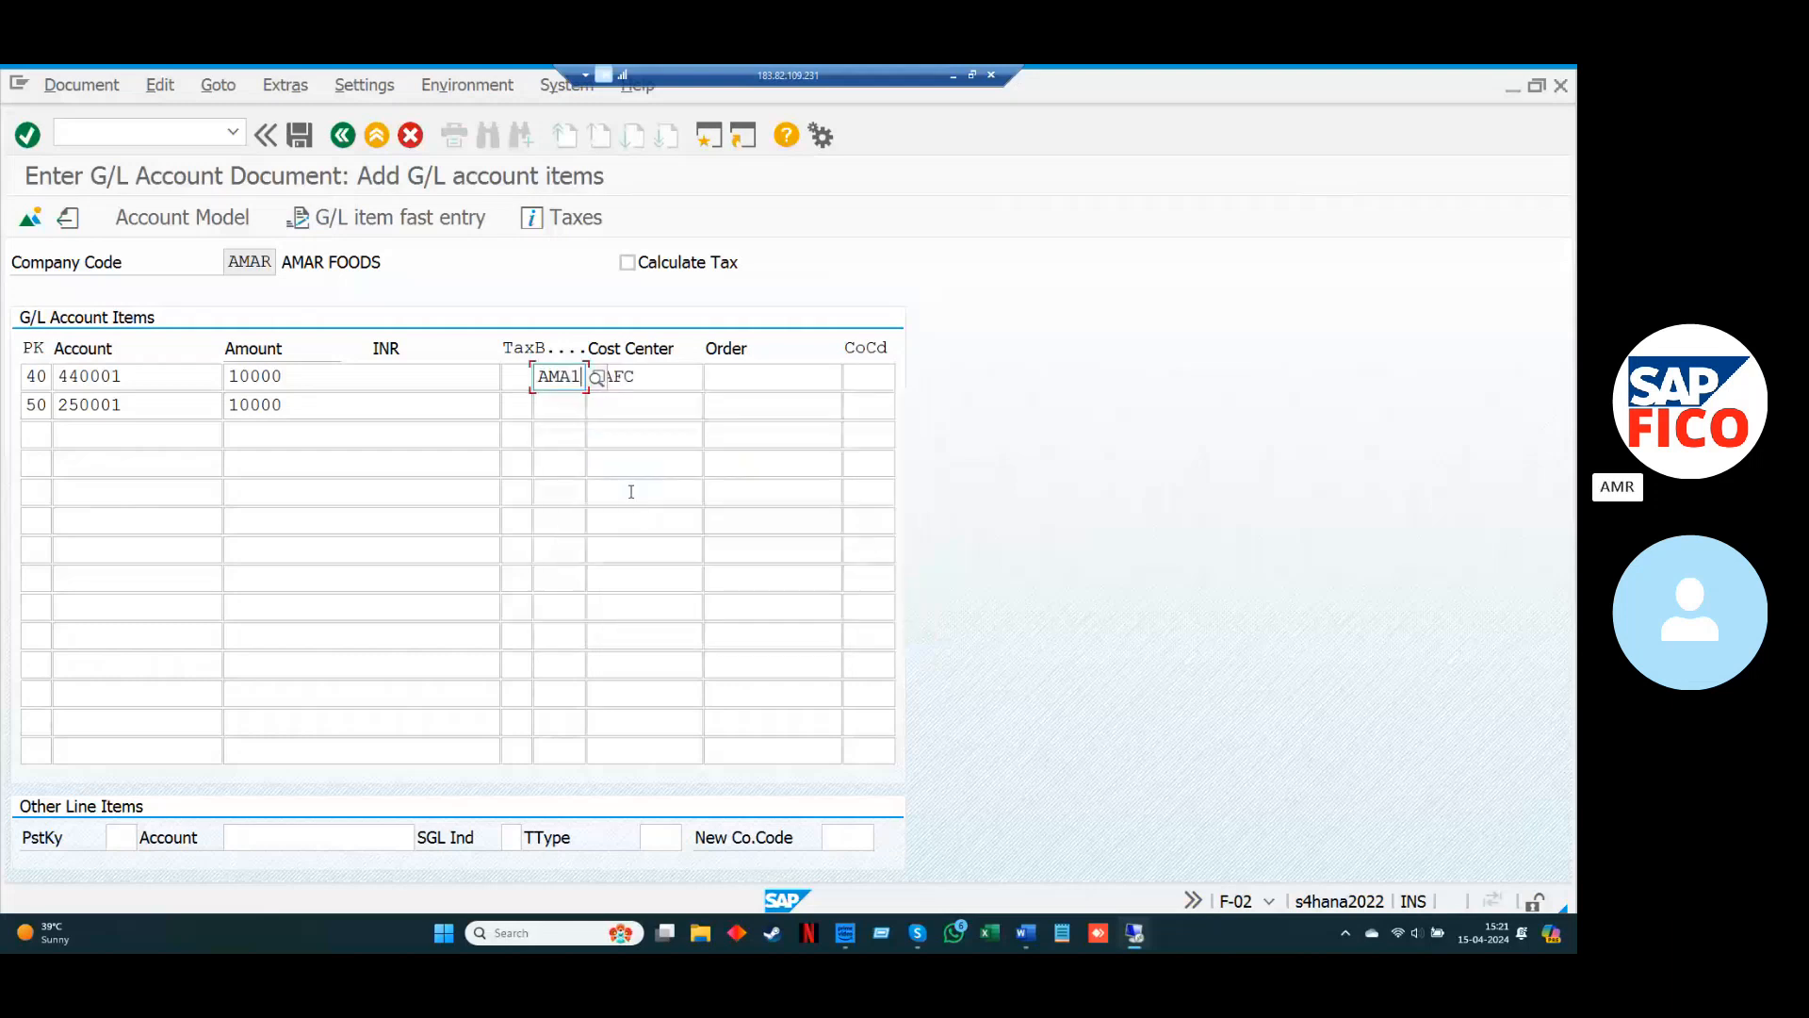
Enter a third item with posting key 40, the same rent account as the first item and amount 10000.
{"action": "left_click", "coordinate": [32, 433]}
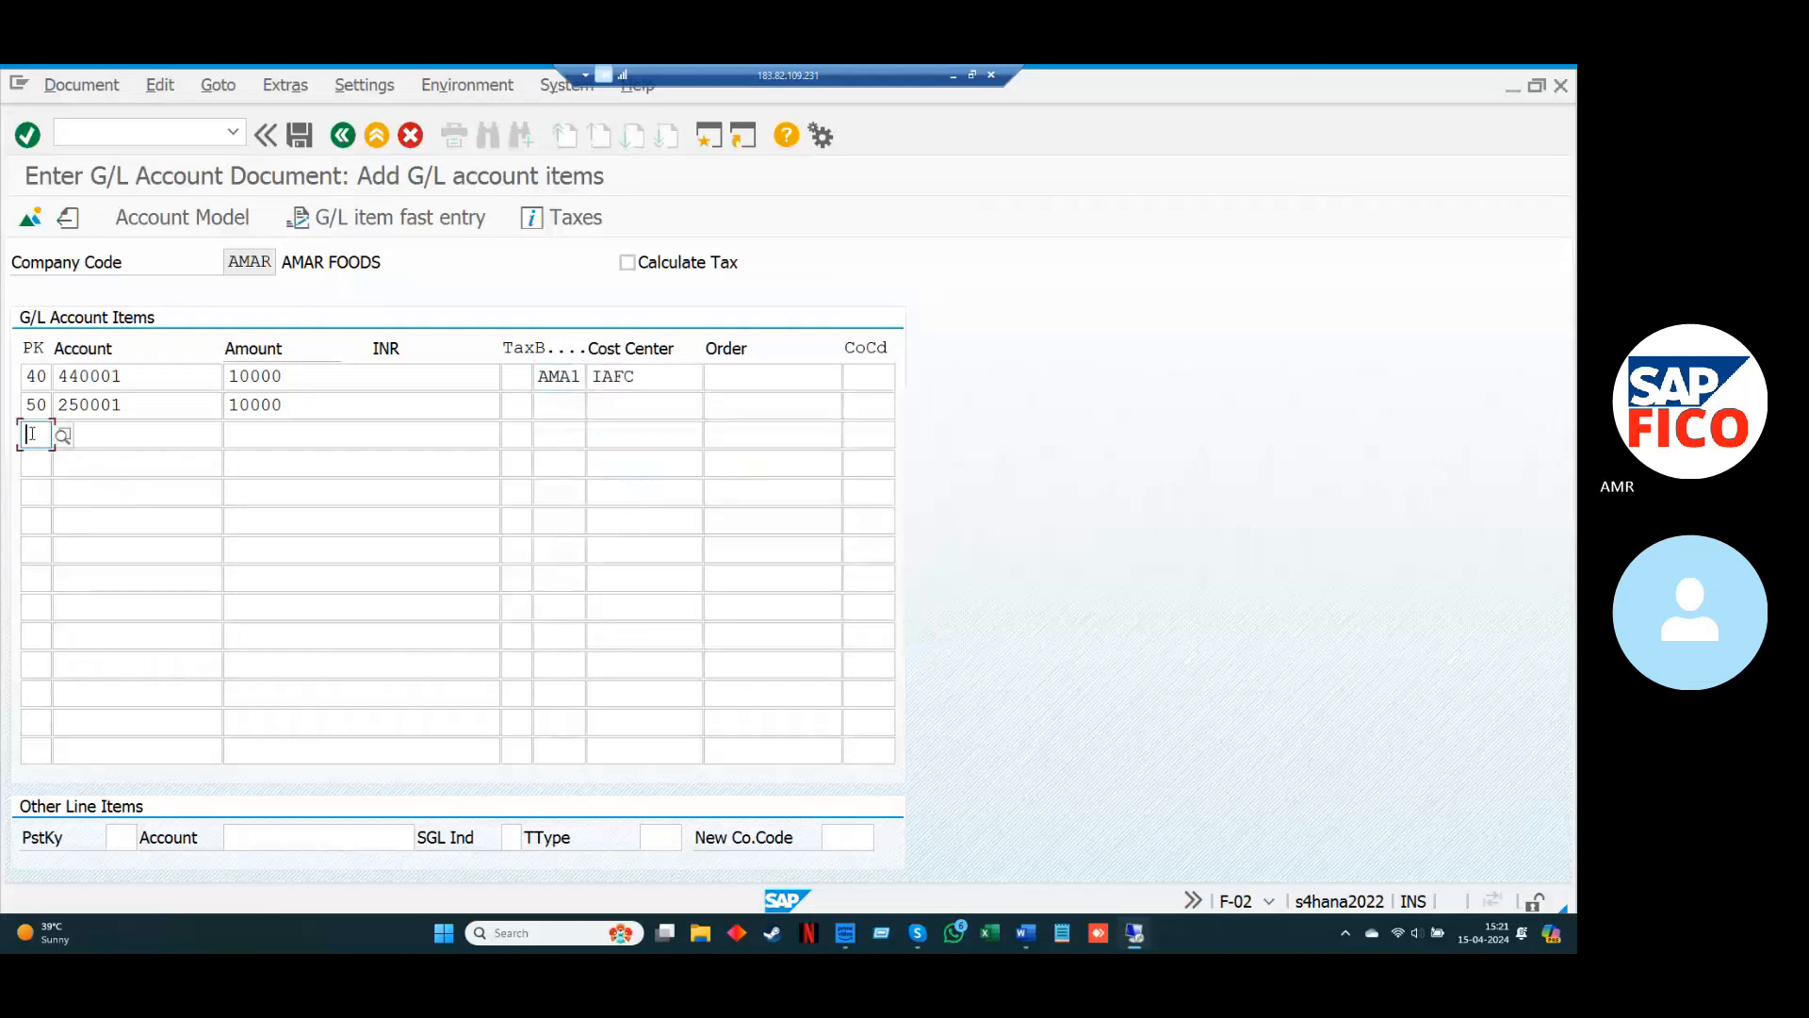
{"action": "type", "text": "4"}
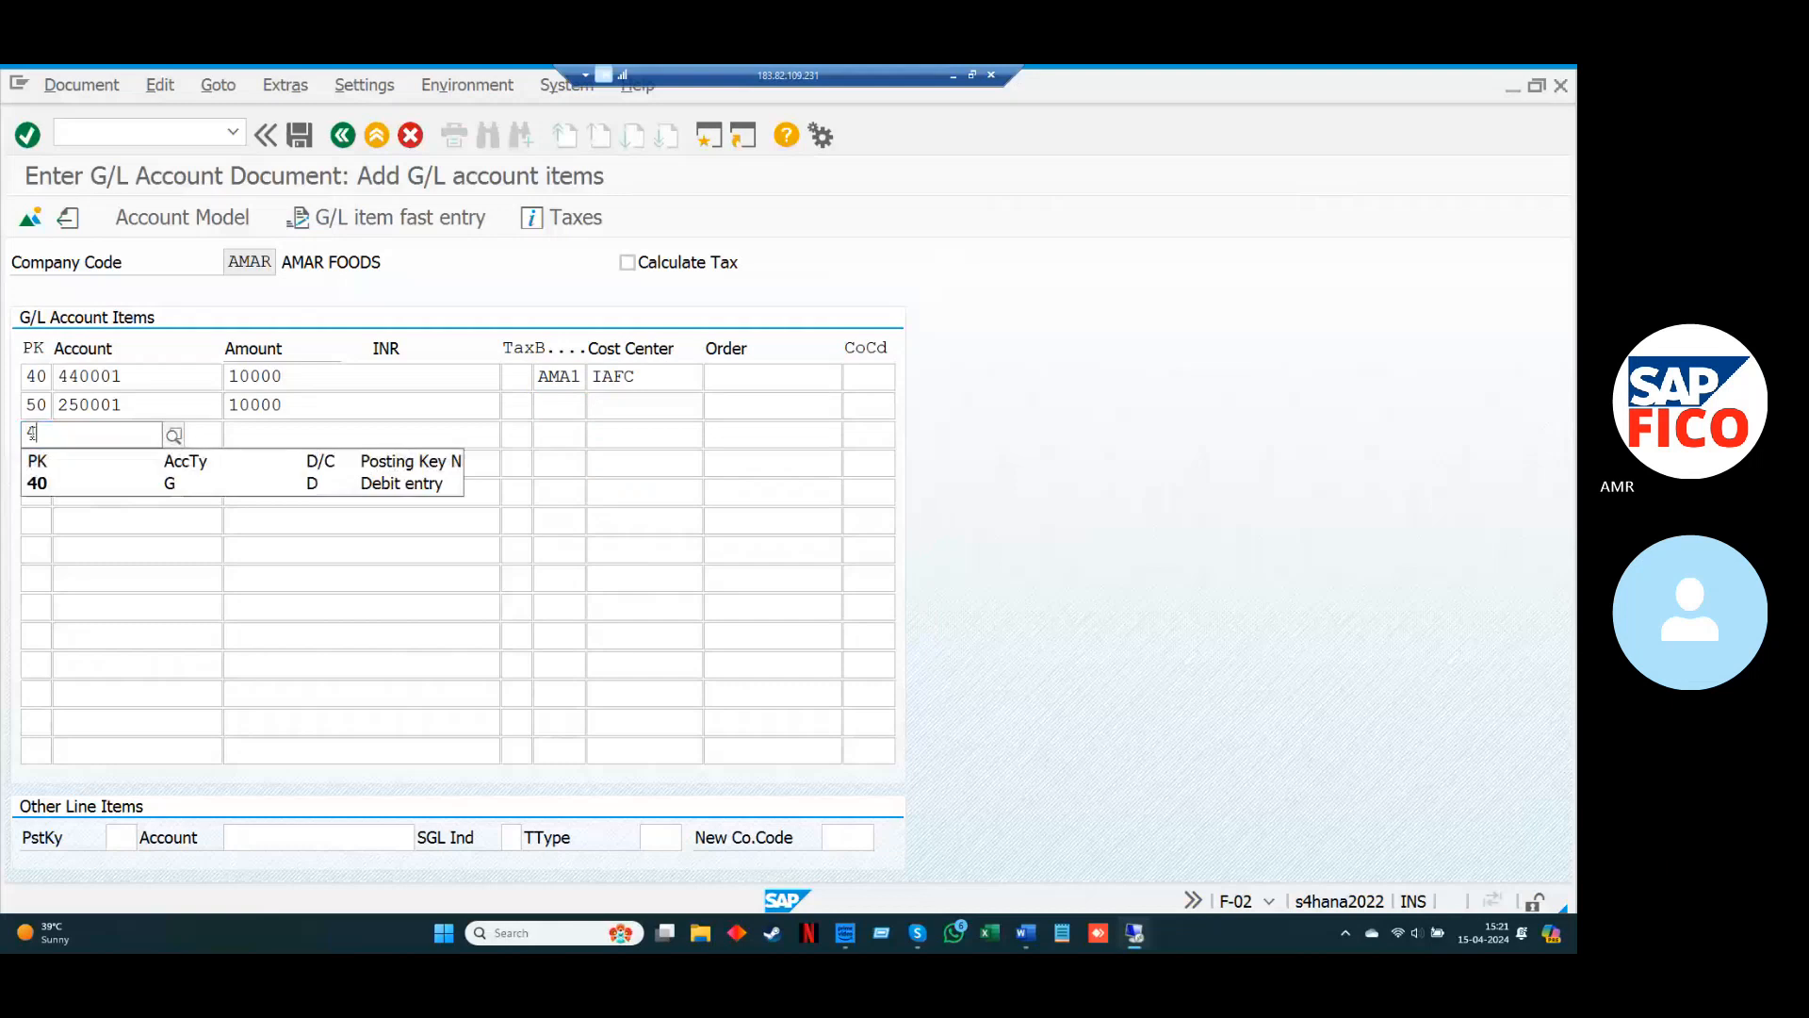
{"action": "key", "text": "Down"}
{"action": "key", "text": "Return"}
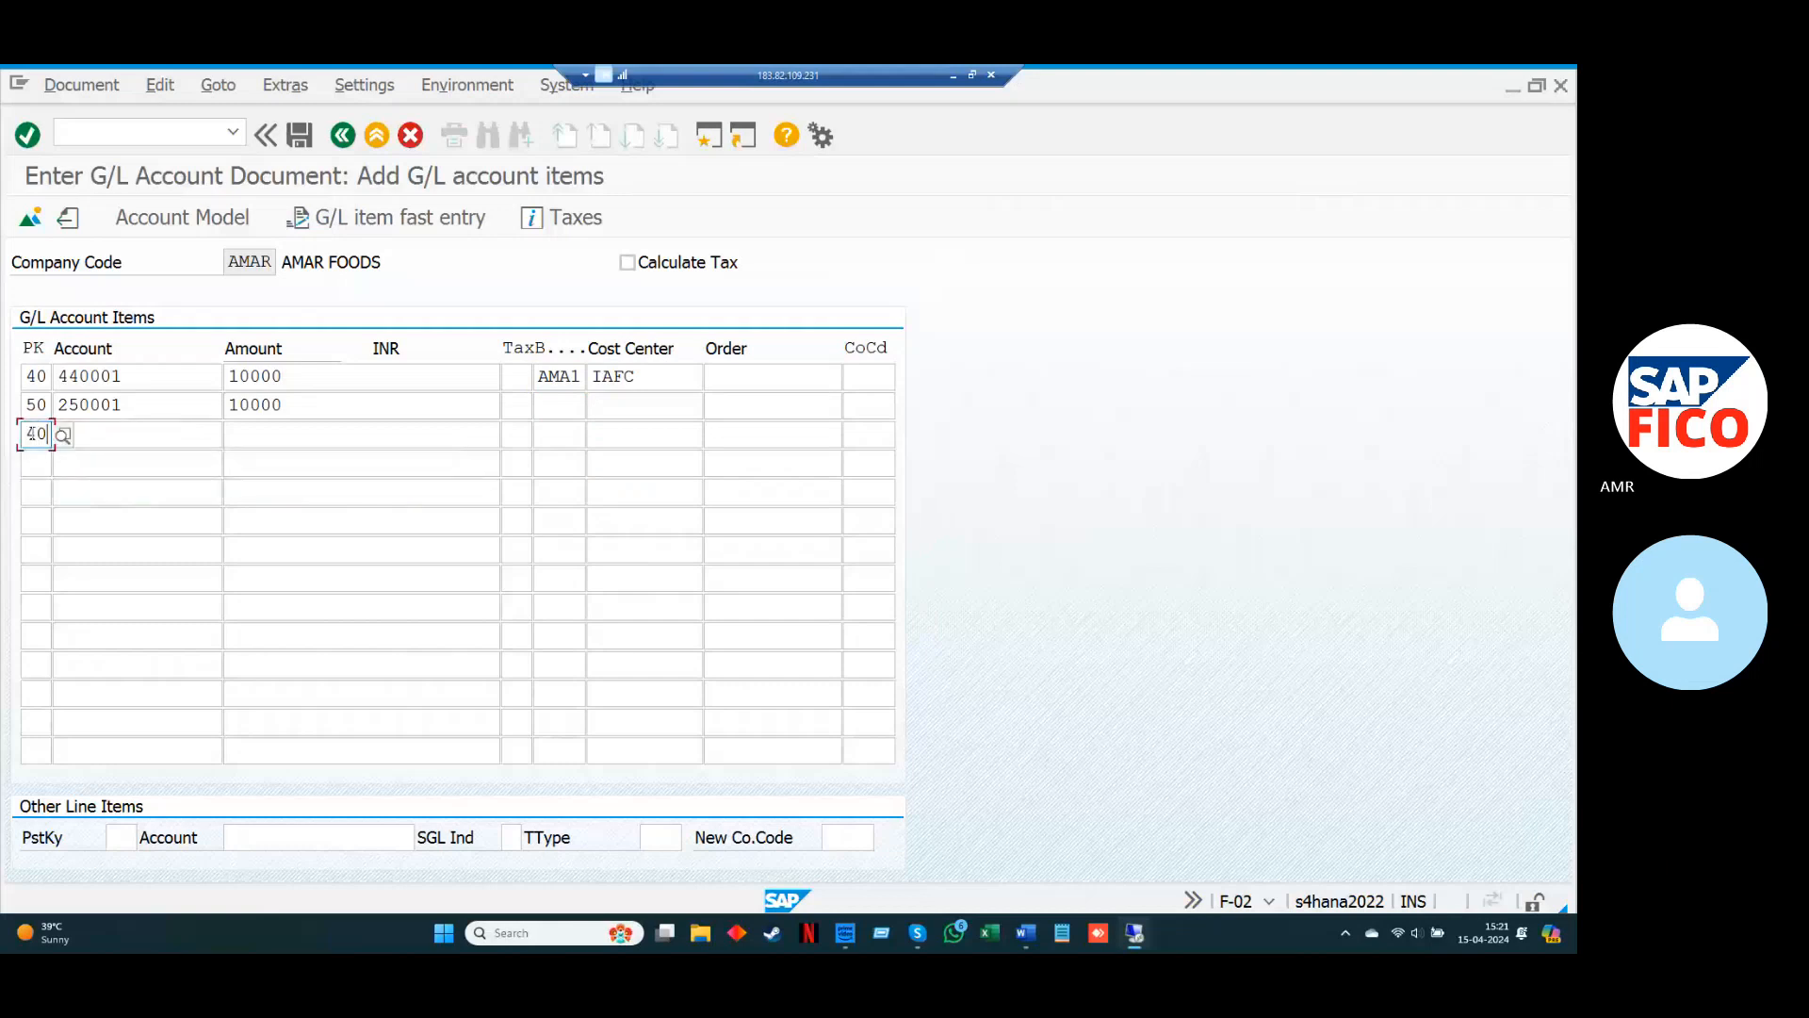
{"action": "key", "text": "Tab"}
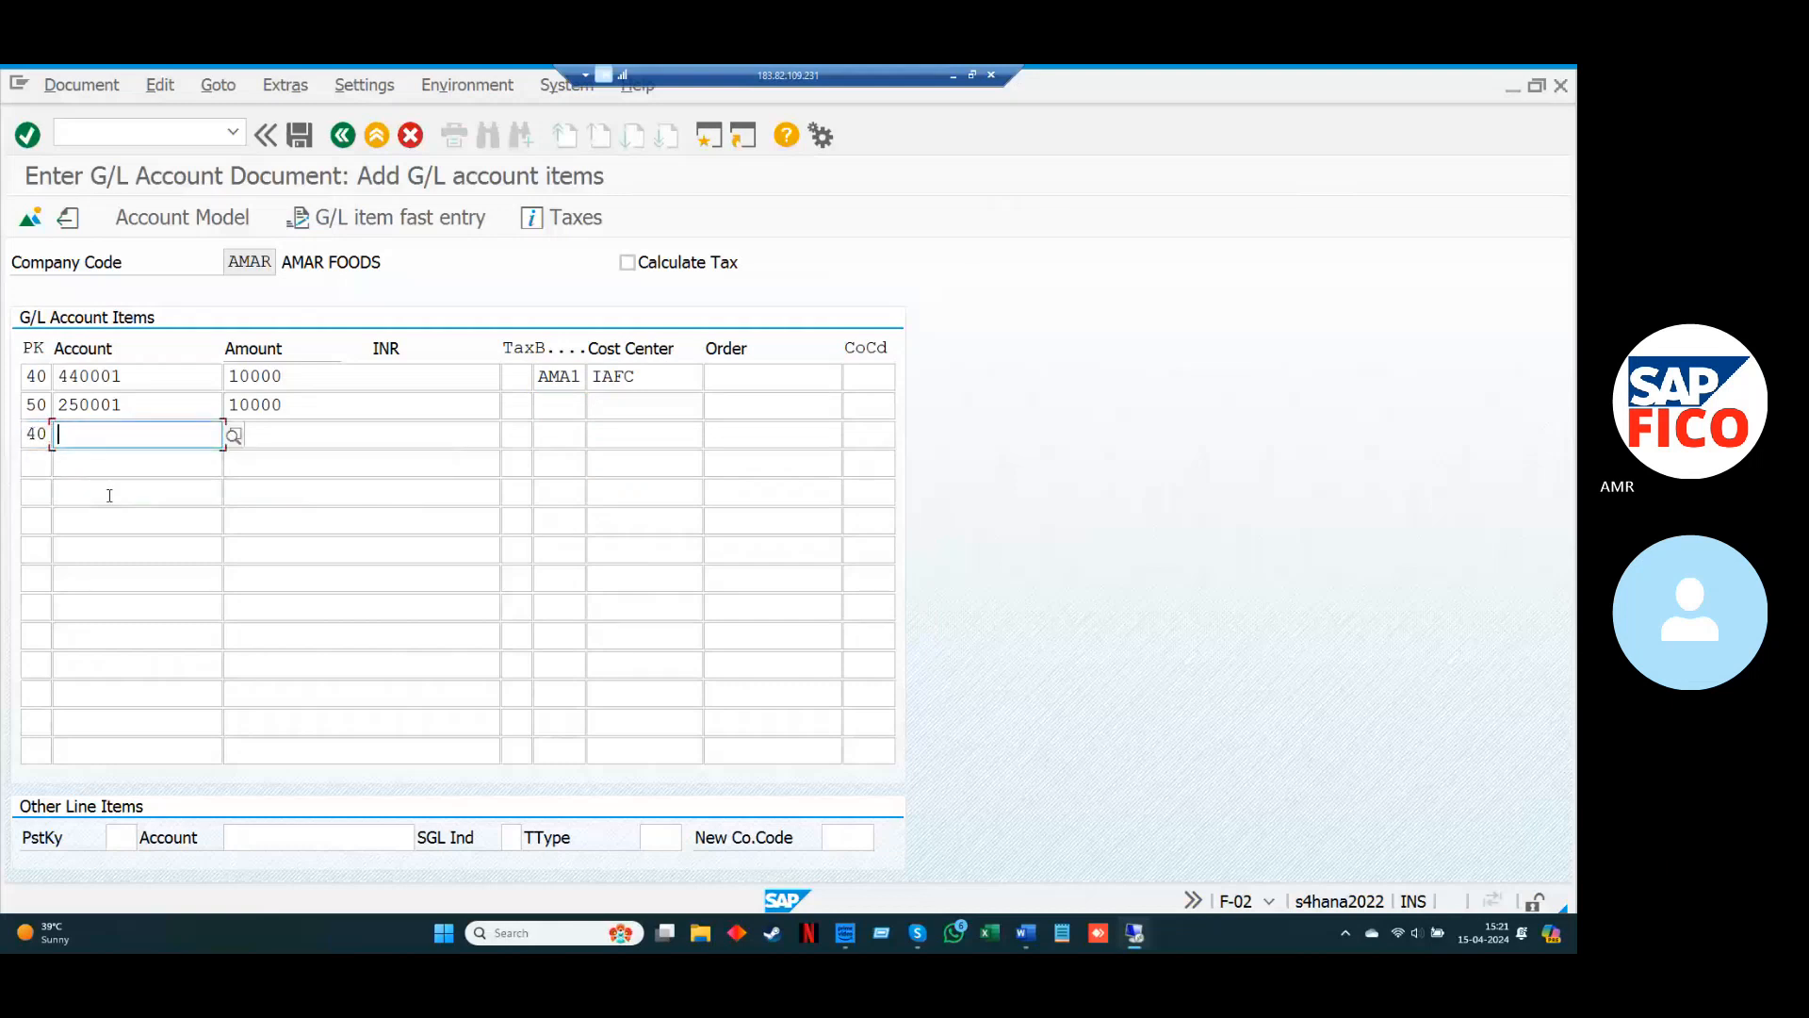
{"action": "key", "text": "Down"}
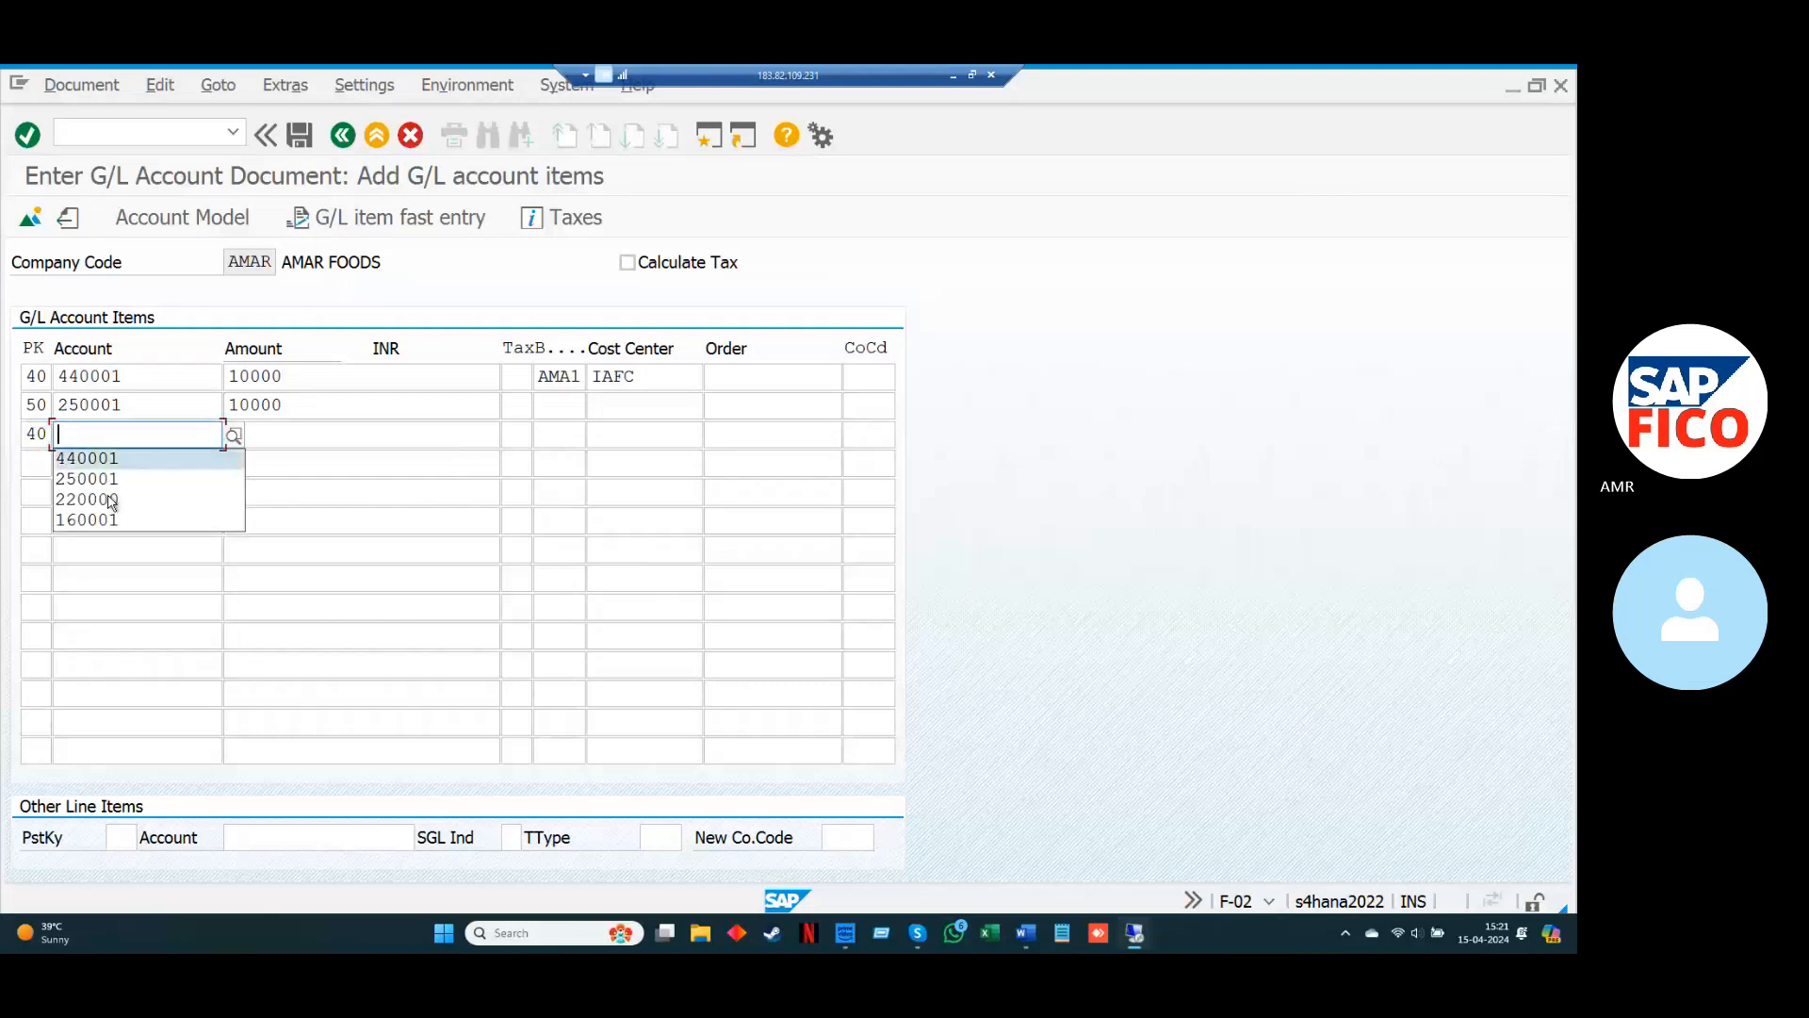
{"action": "key", "text": "Return"}
{"action": "key", "text": "Tab"}
{"action": "key", "text": "Down"}
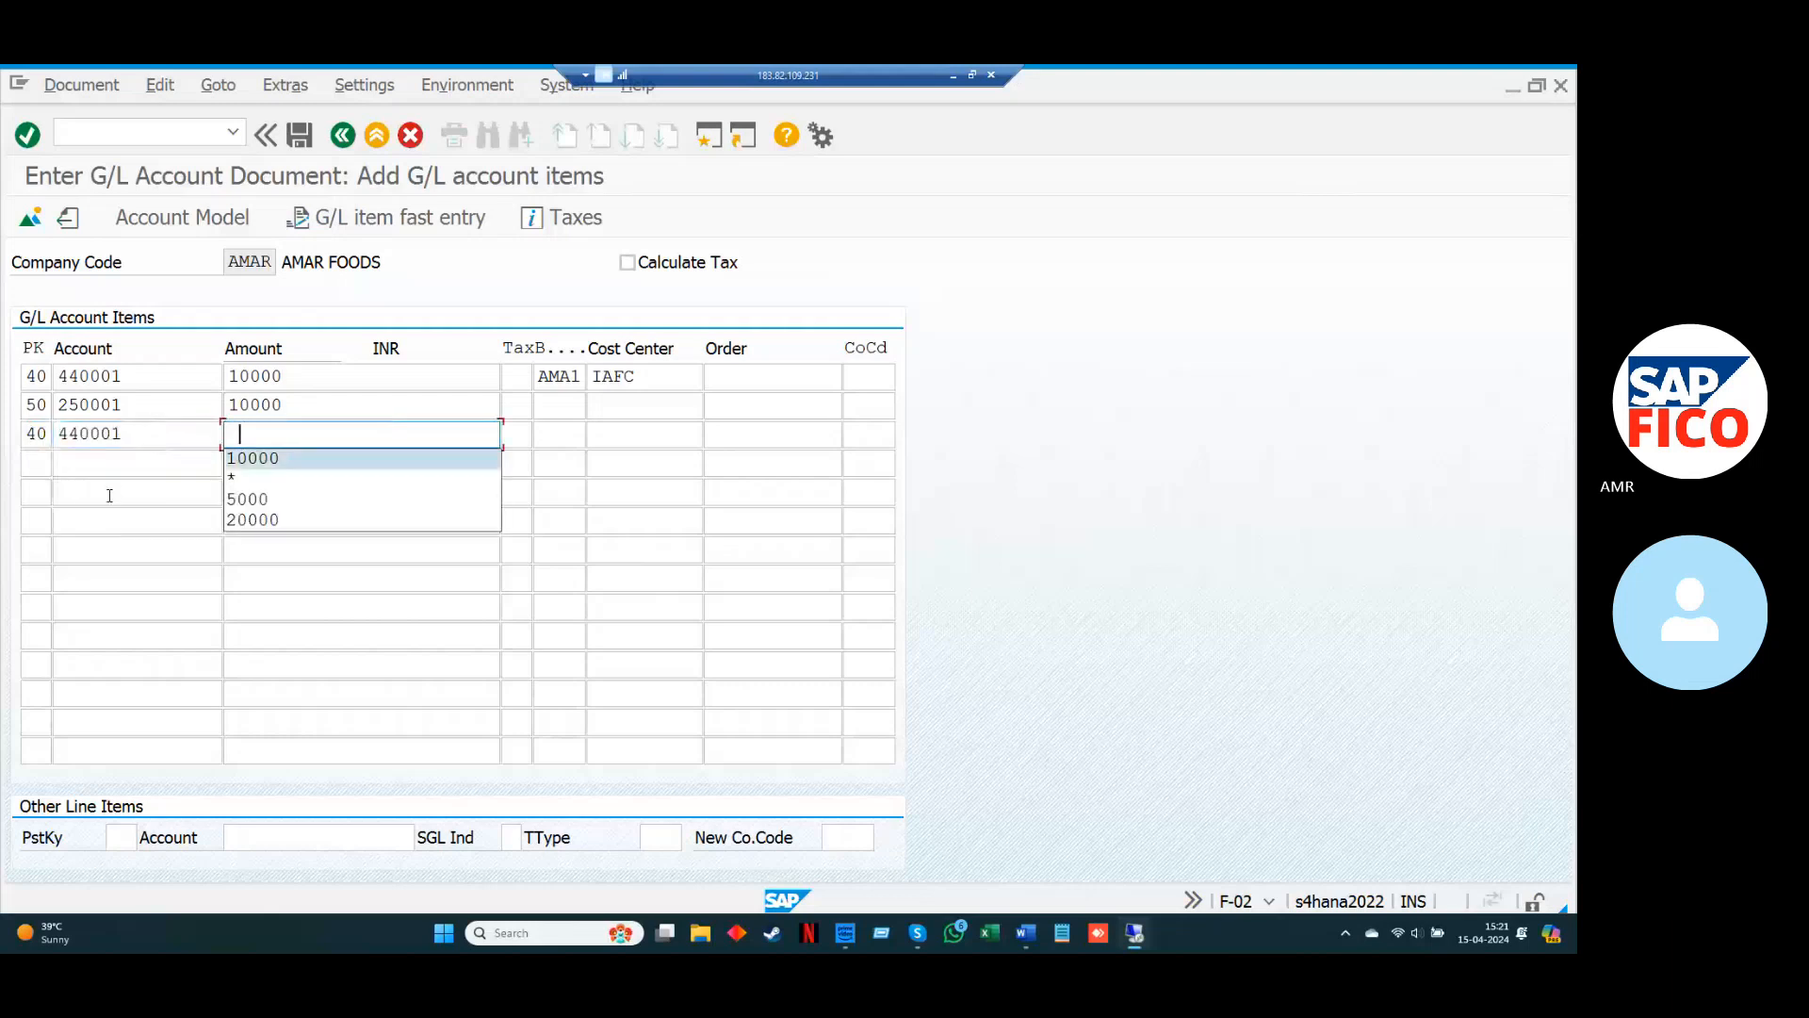
{"action": "key", "text": "Return"}
Assign business area AMA1 and cost center IAFC to the third item.
{"action": "key", "text": "Tab"}
{"action": "key", "text": "Tab"}
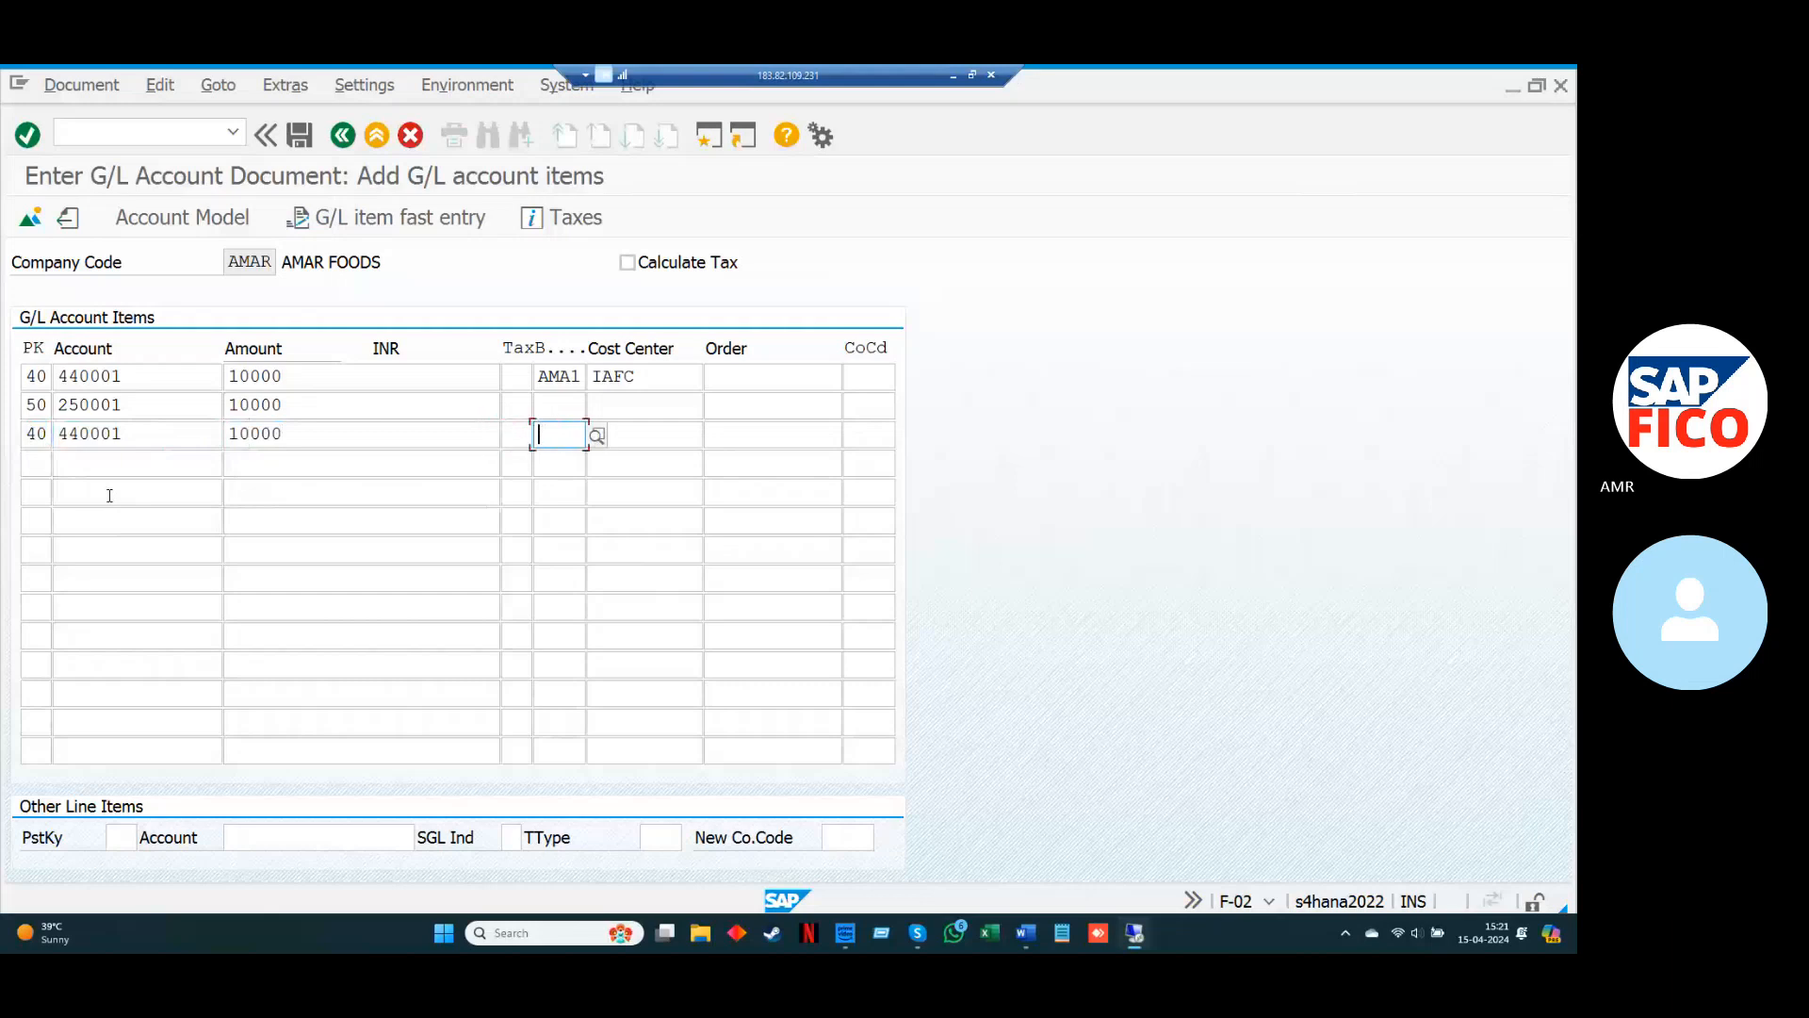
{"action": "key", "text": "Down"}
{"action": "key", "text": "Return"}
{"action": "key", "text": "Tab"}
{"action": "key", "text": "Down"}
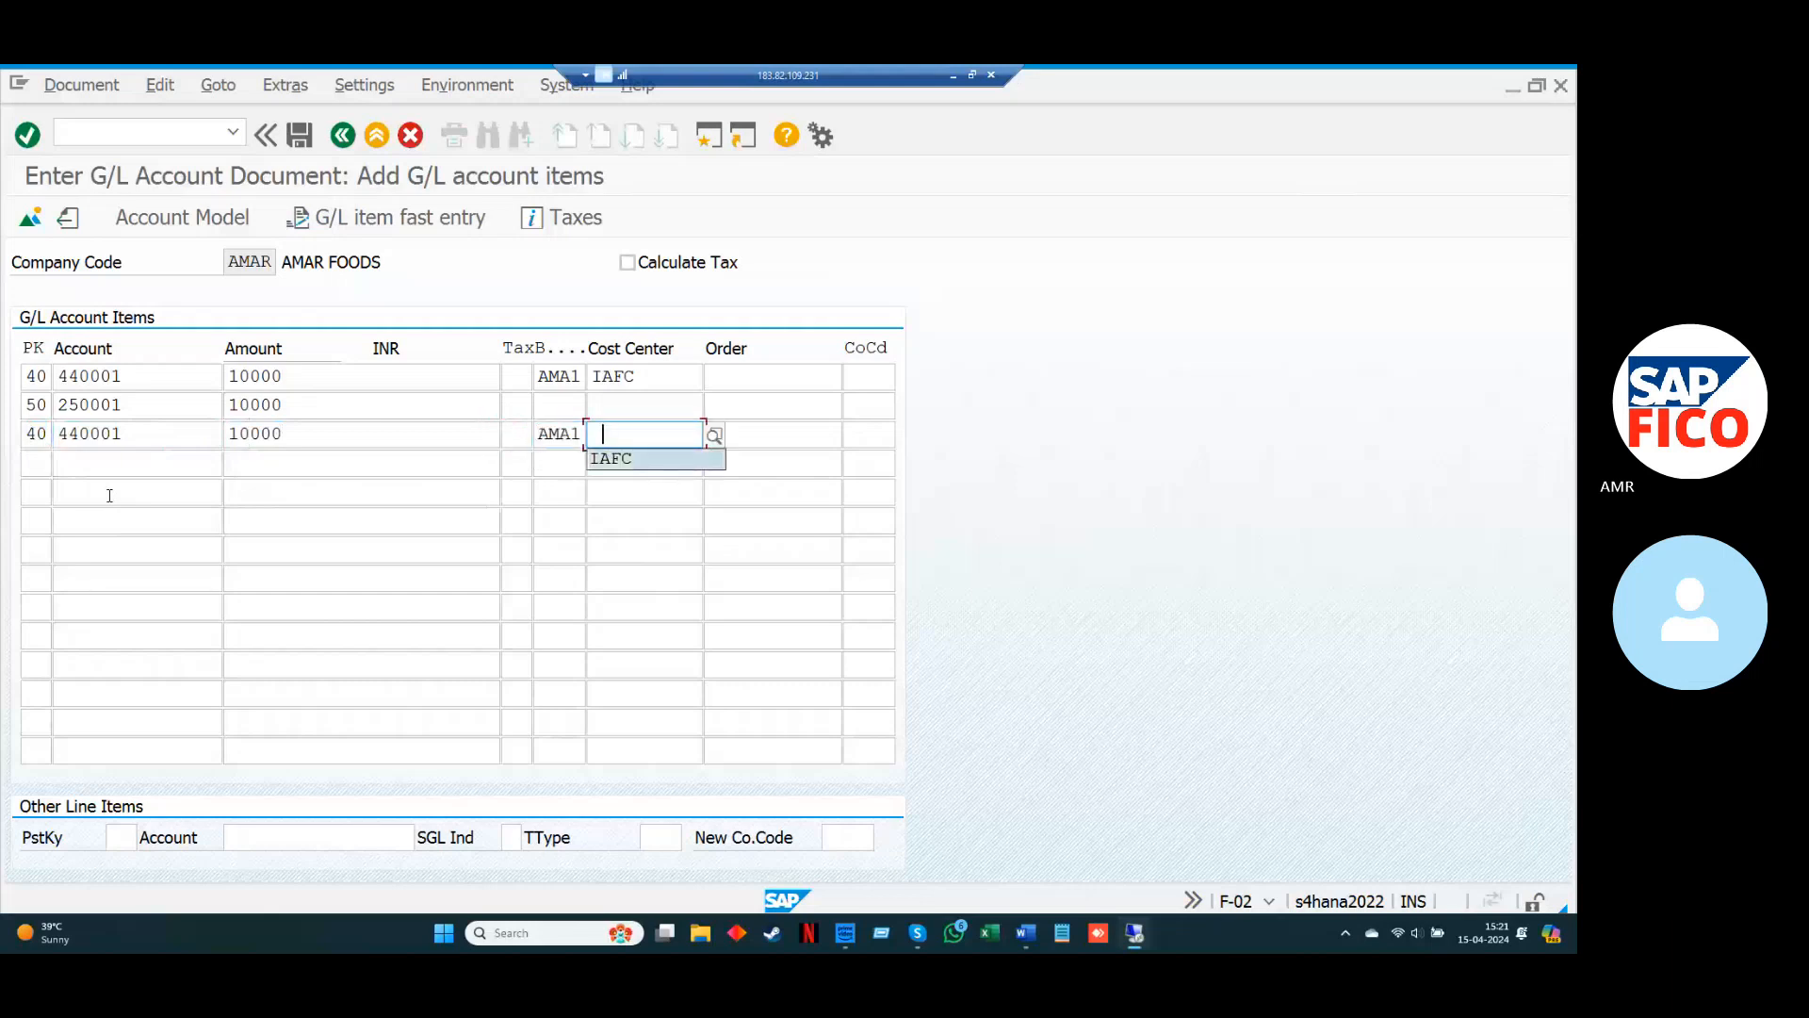
{"action": "key", "text": "Return"}
Enter a fourth item with posting key 50, the same bank account as the second item and amount 10000.
{"action": "left_click", "coordinate": [37, 463]}
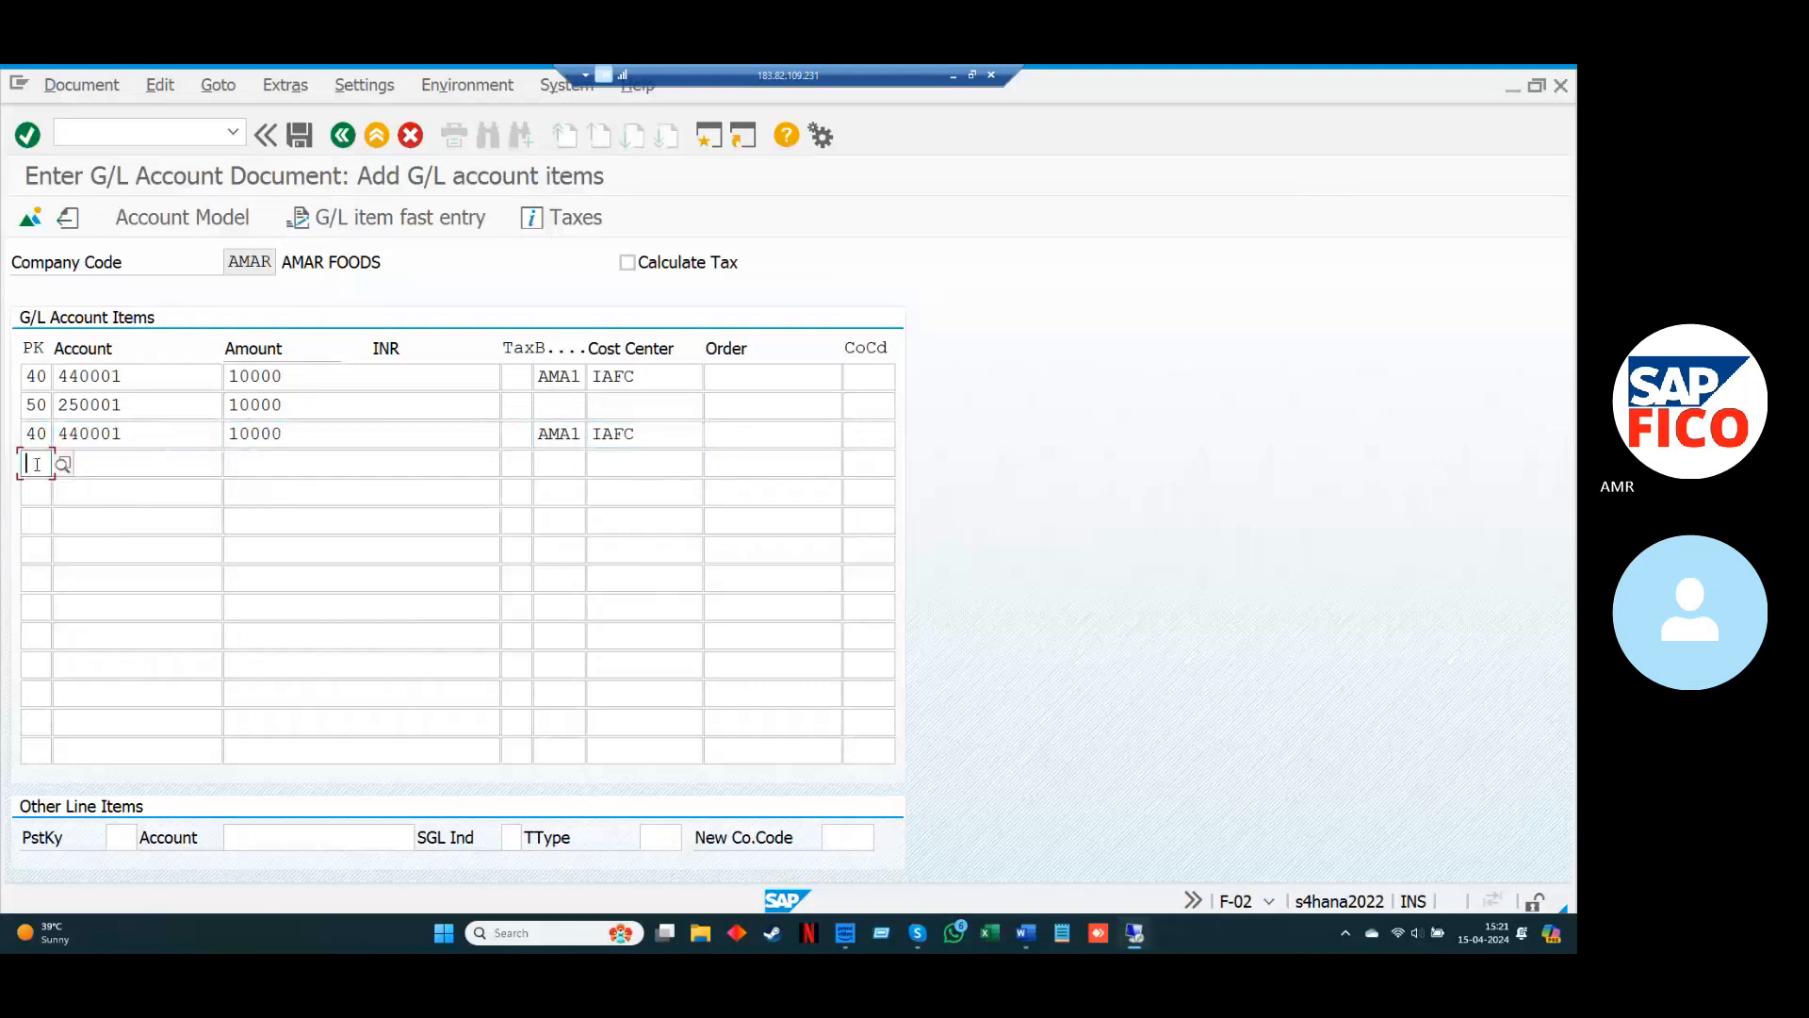
{"action": "key", "text": "Down"}
{"action": "key", "text": "Down"}
{"action": "key", "text": "Return"}
{"action": "key", "text": "Tab"}
{"action": "key", "text": "Down"}
{"action": "key", "text": "Down"}
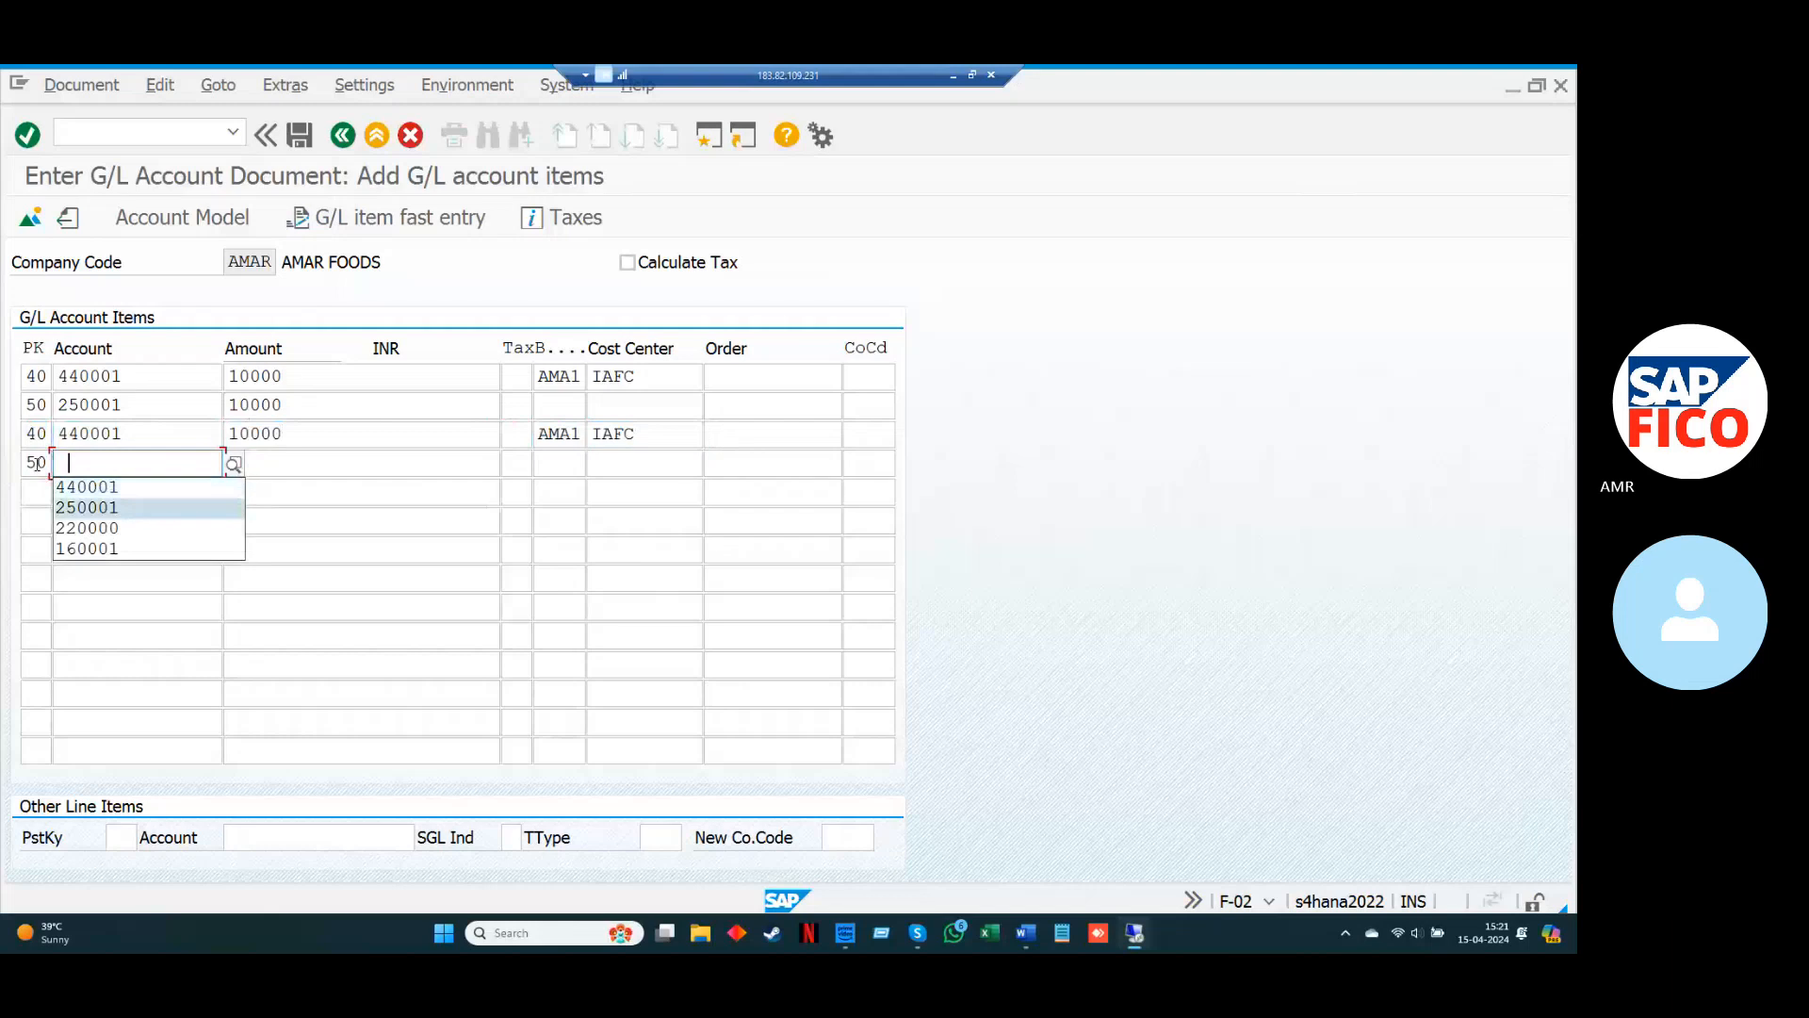
{"action": "key", "text": "Return"}
{"action": "key", "text": "Tab"}
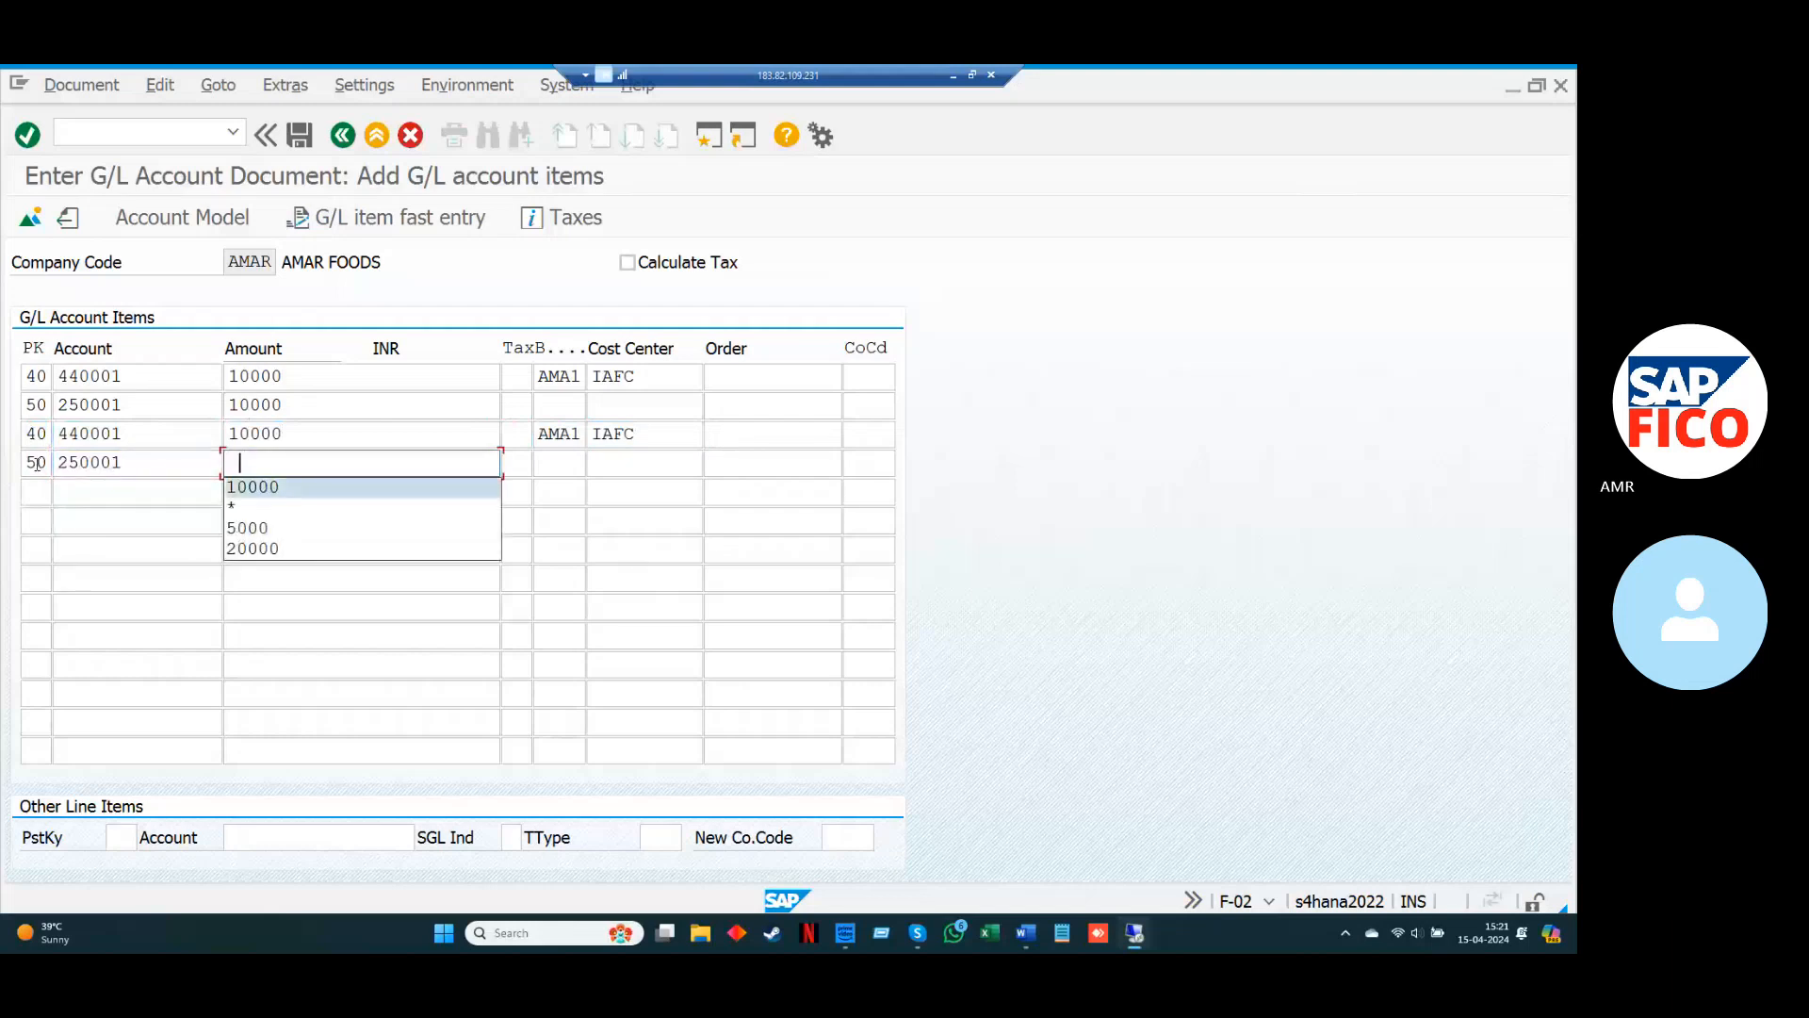
{"action": "key", "text": "Return"}
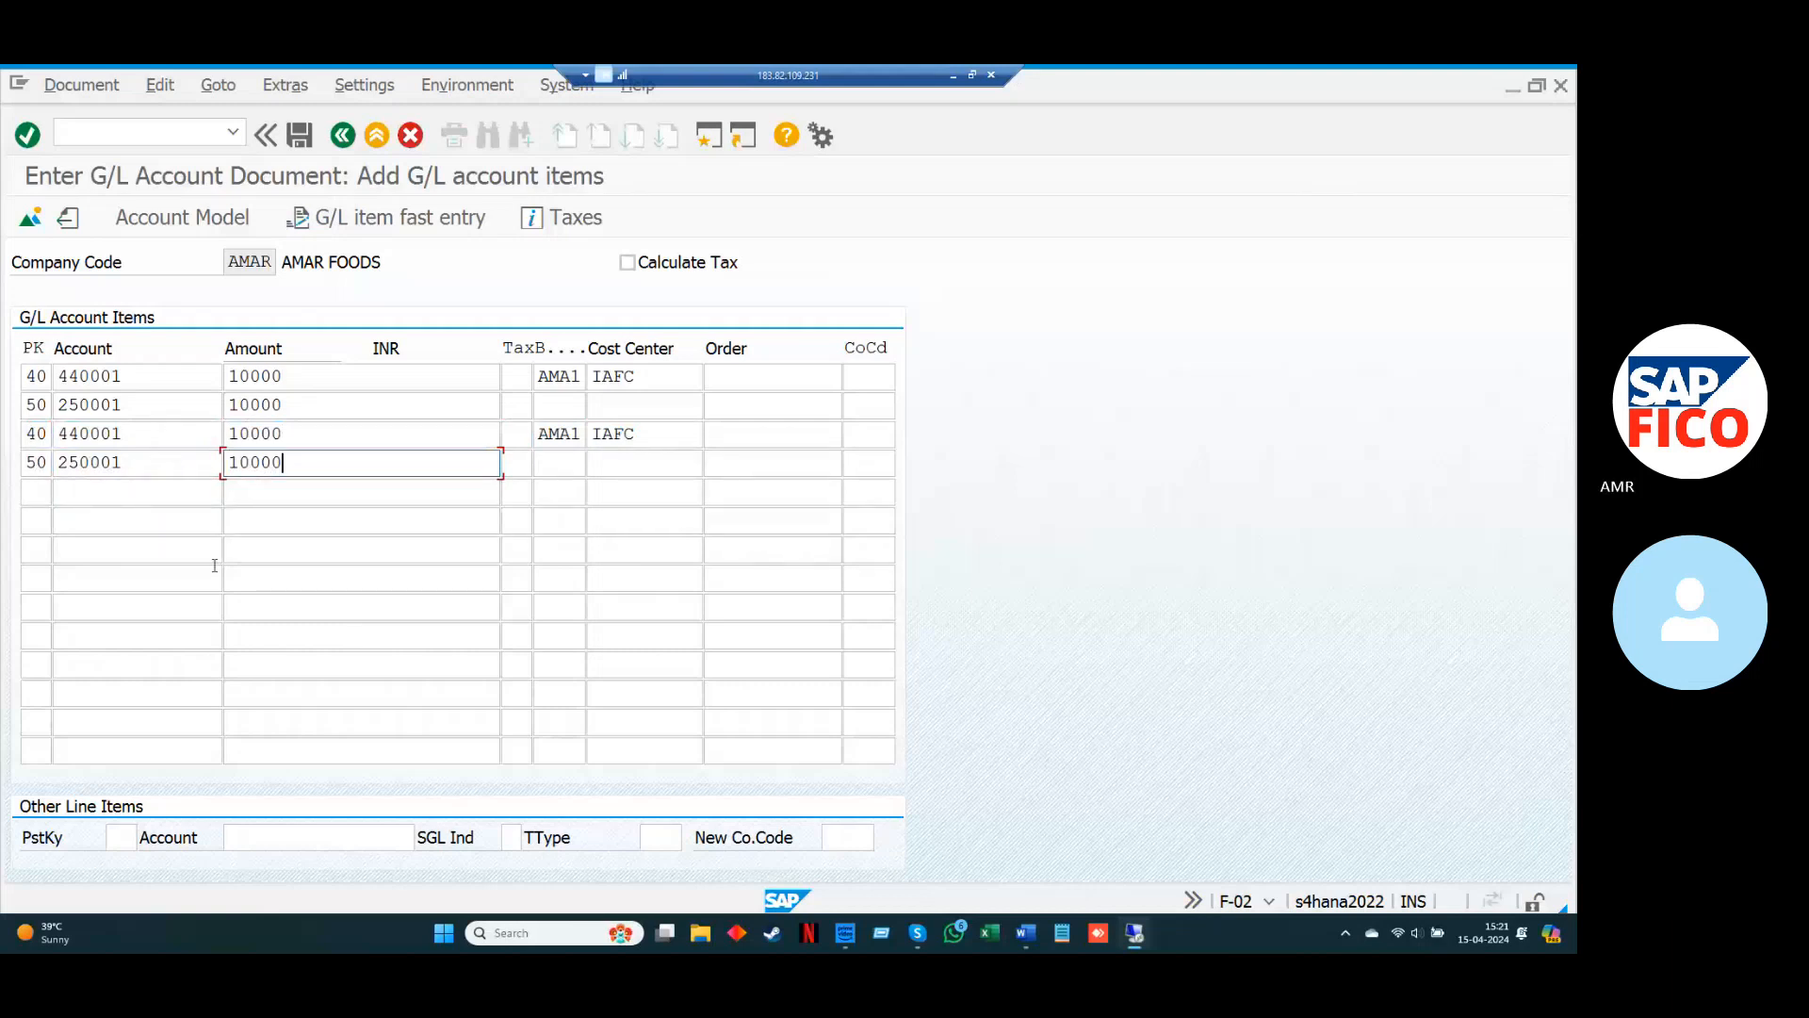
Simulate the four-item G/L document and post it.
{"action": "left_click", "coordinate": [97, 94]}
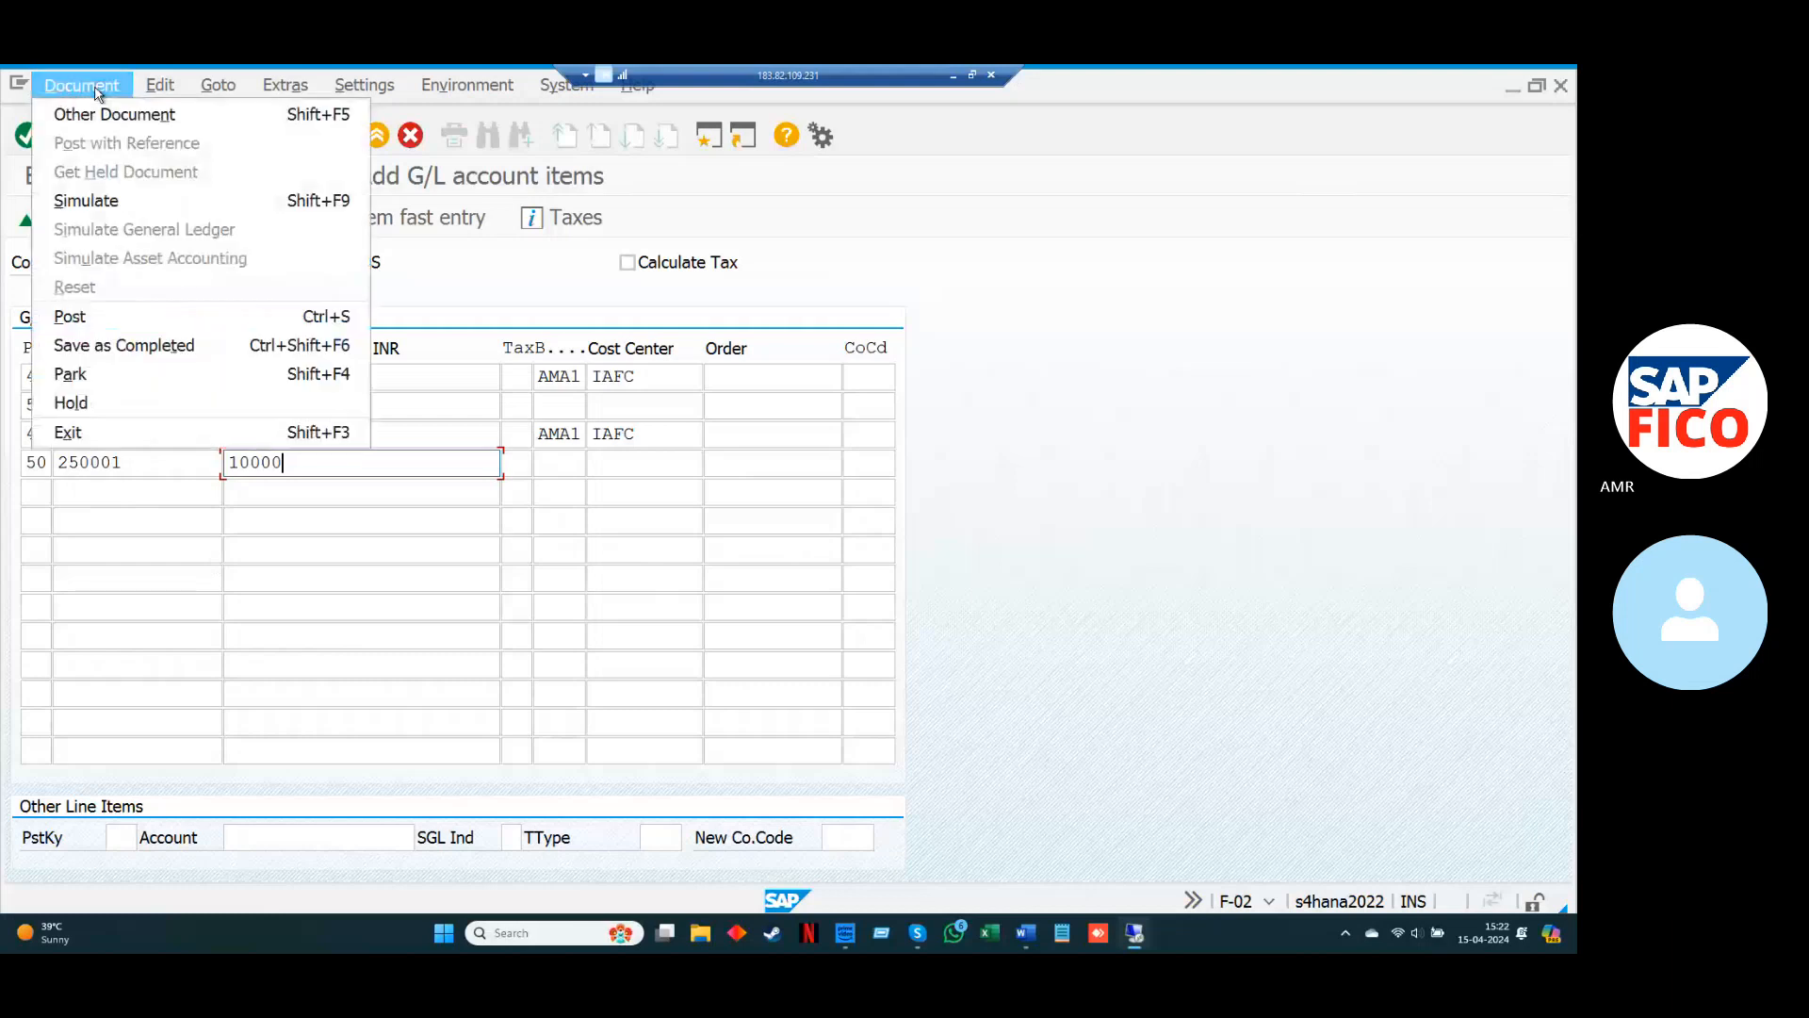
{"action": "left_click", "coordinate": [160, 203]}
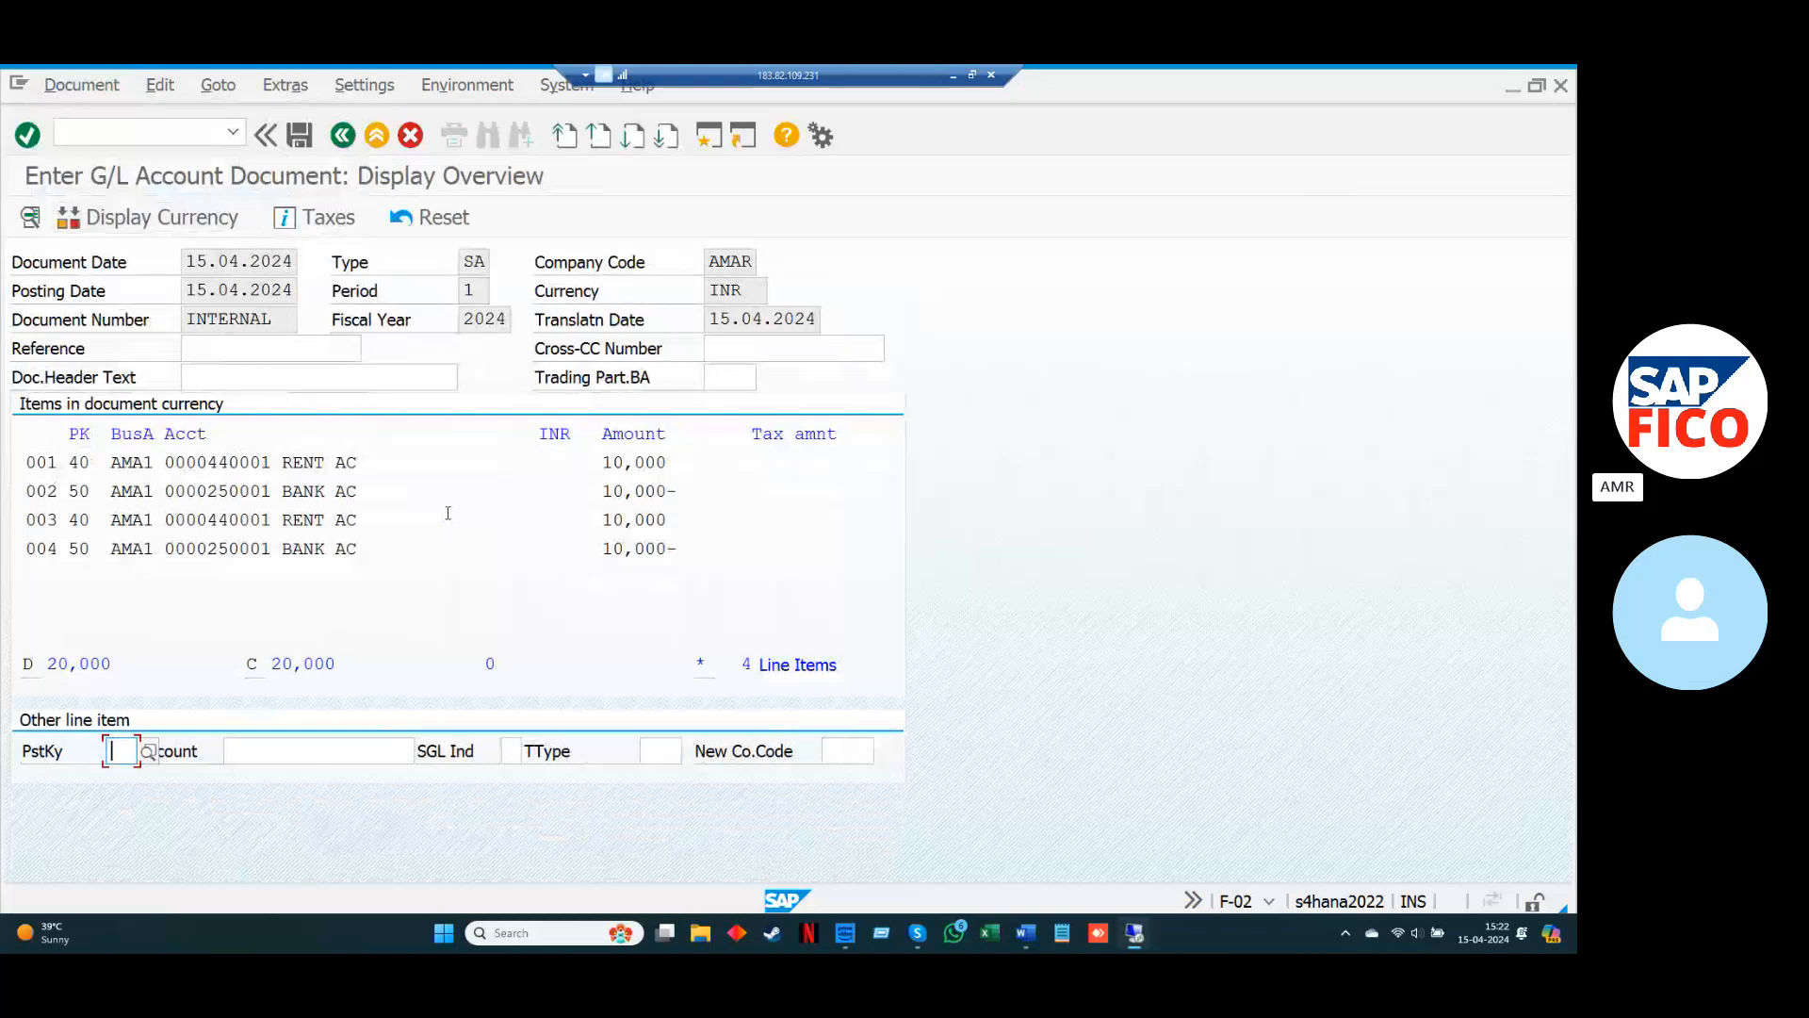
{"action": "left_click", "coordinate": [301, 138]}
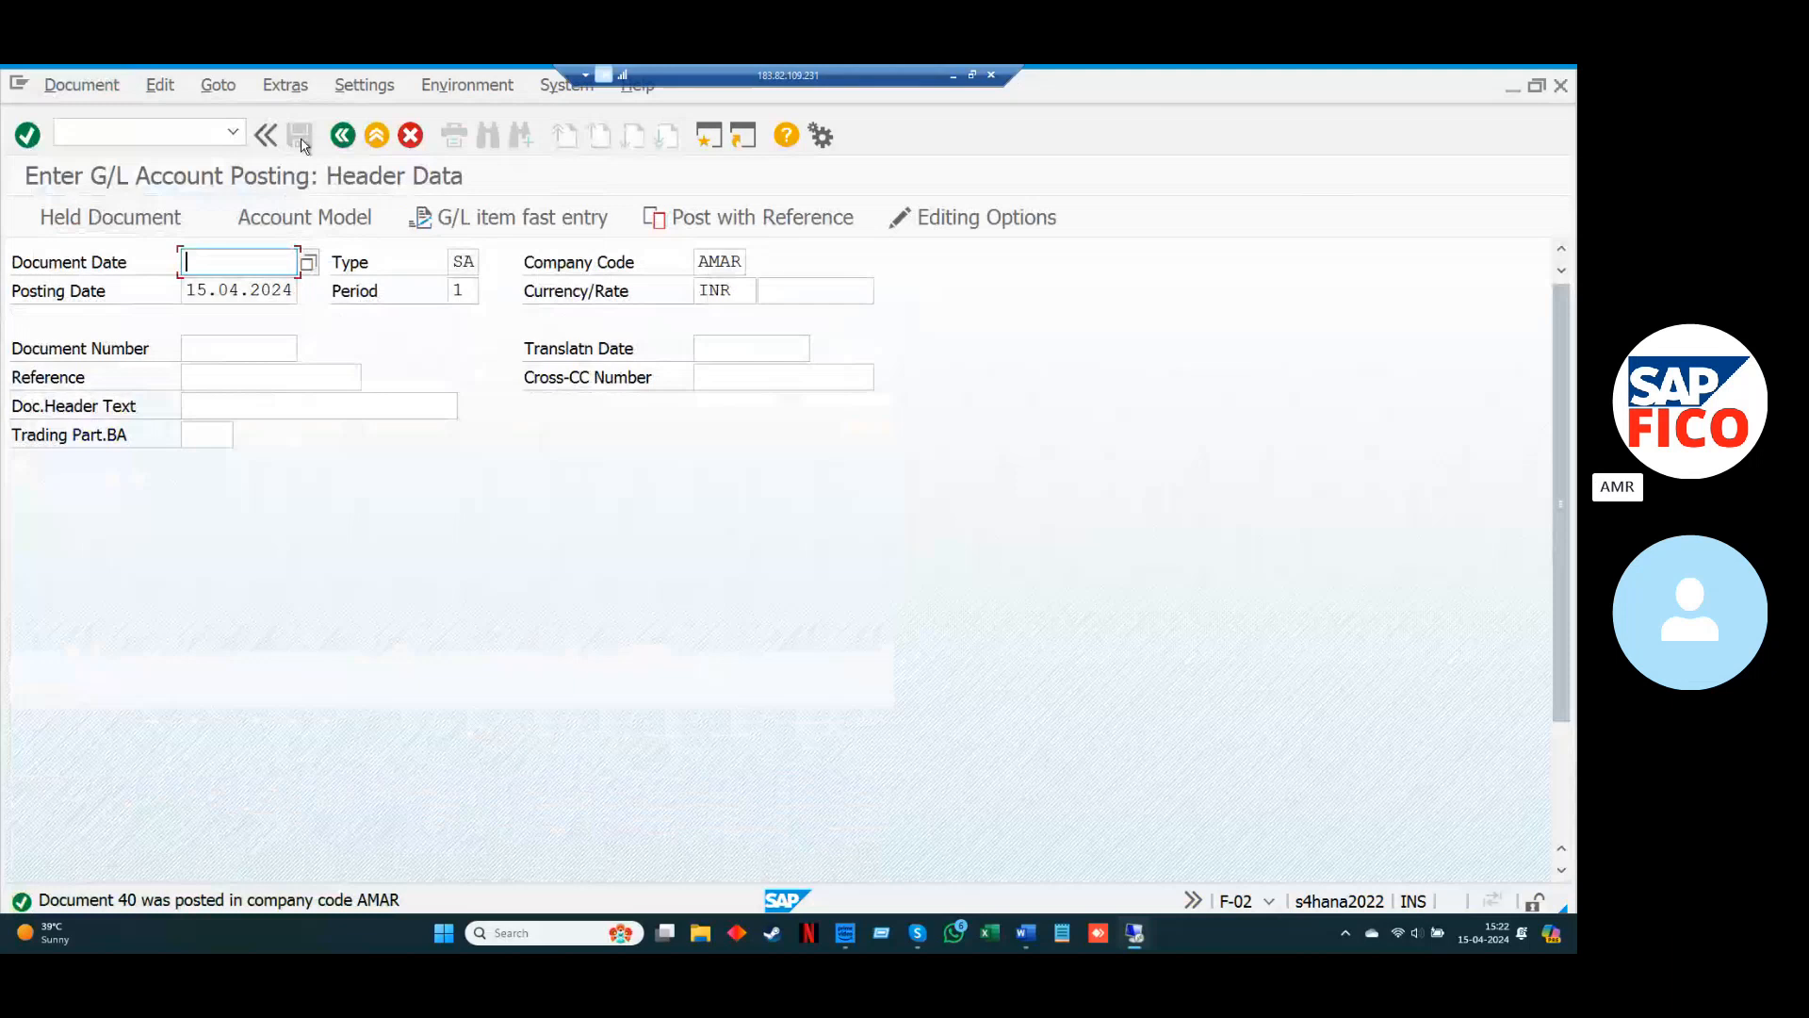
Open the G/L account line item display with transaction FBL3N.
{"action": "left_click", "coordinate": [209, 128]}
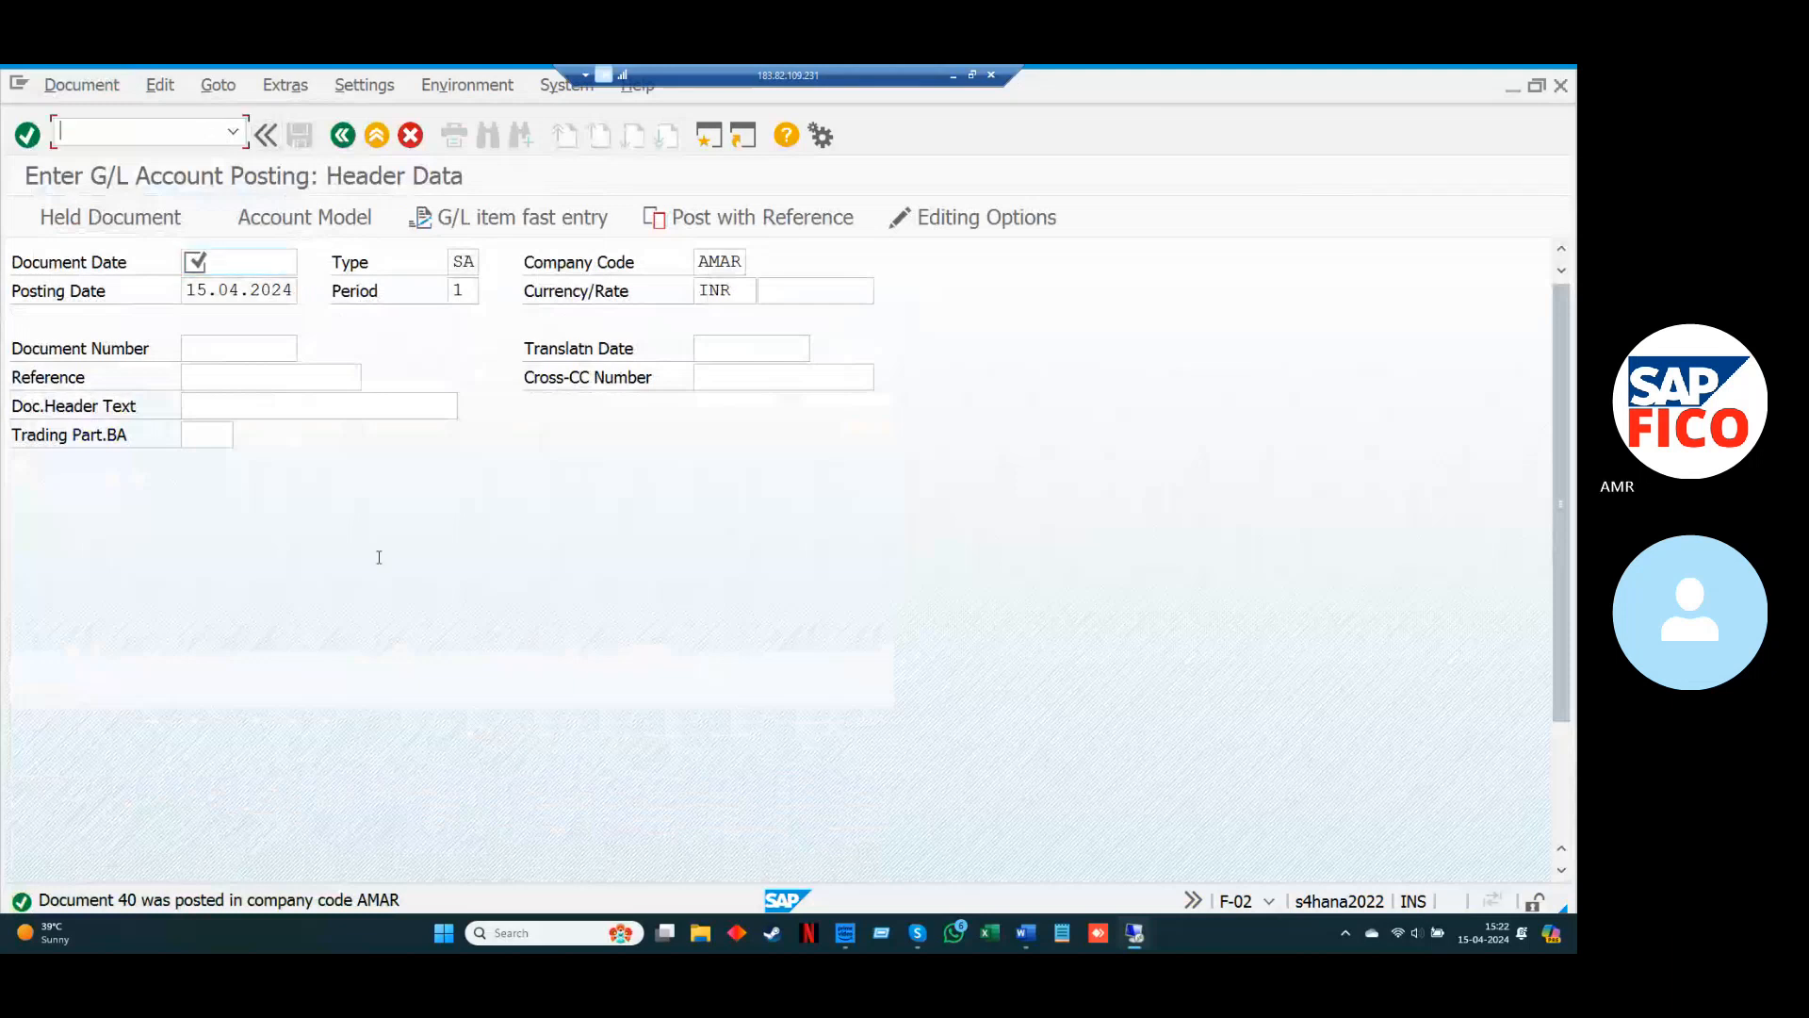
{"action": "type", "text": "/NFBL3N"}
{"action": "key", "text": "Return"}
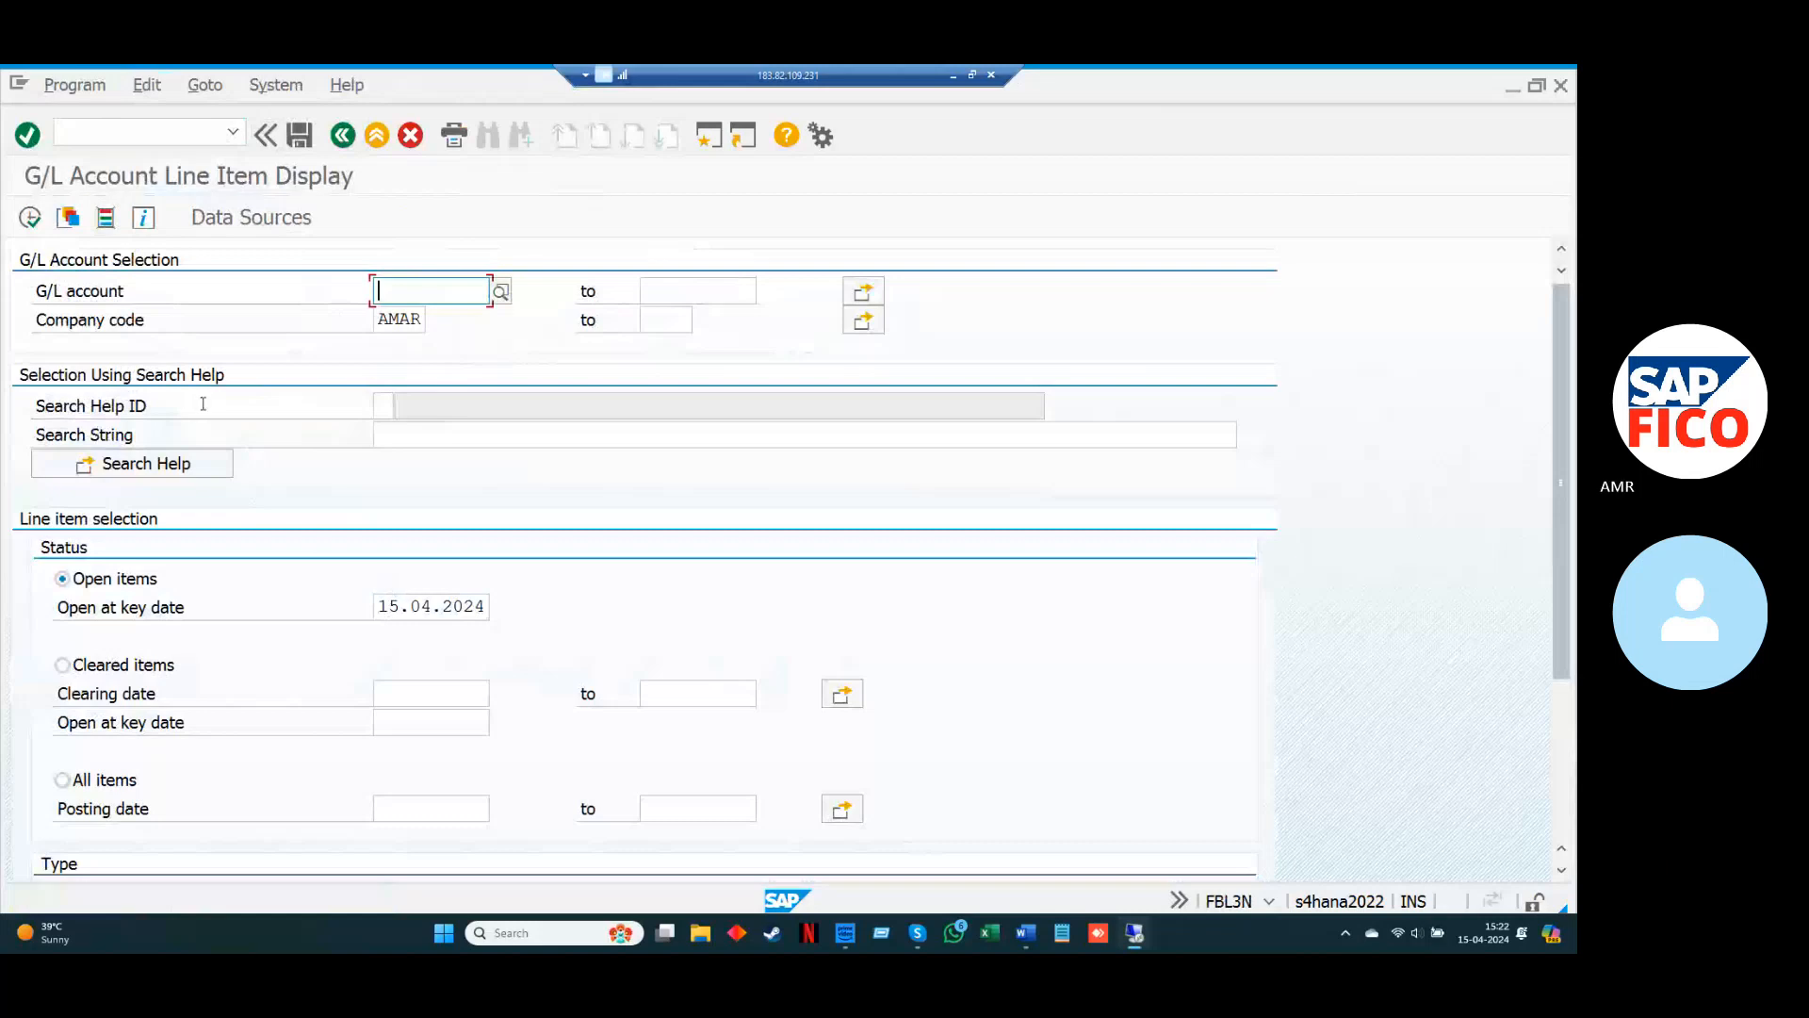
Run the G/L line item display for the open items of company code AMAR.
{"action": "left_click", "coordinate": [30, 219]}
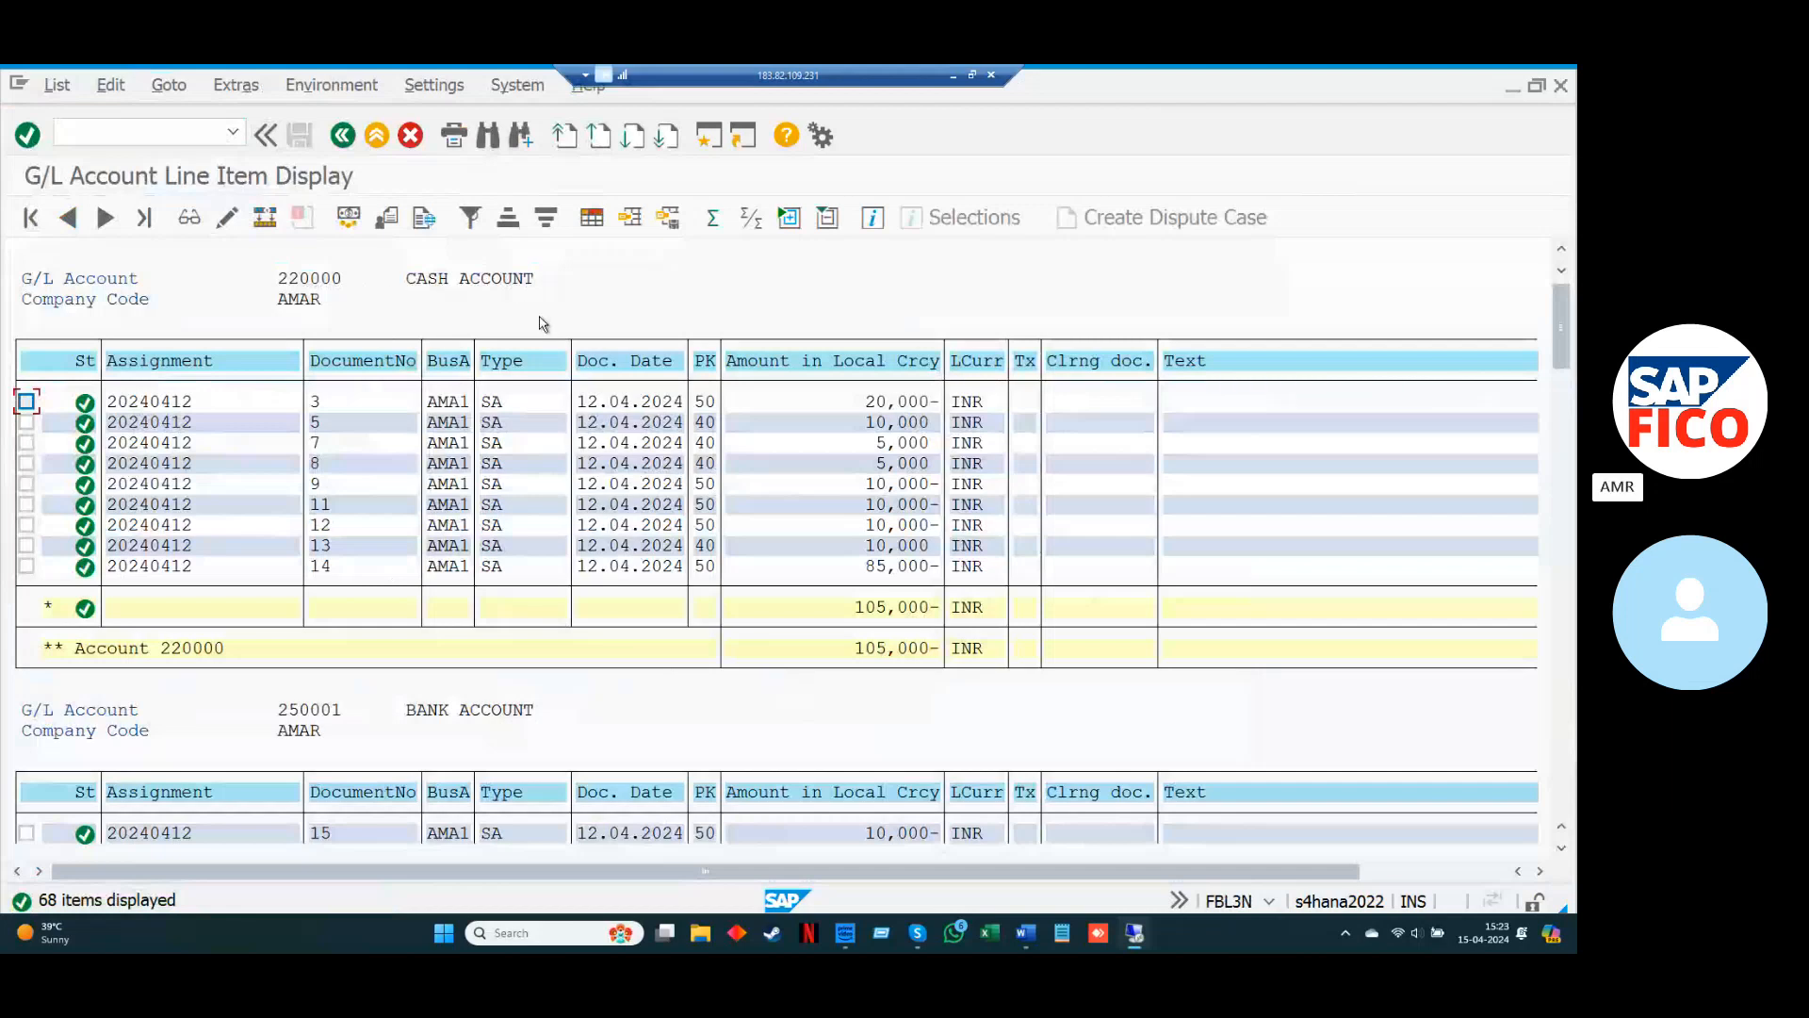
Switch to the Word notes, add the line "2.CHANGE POSTED DOCUMENT-FB02." under POSTING TYPES and end the line above it with a period.
{"action": "left_click", "coordinate": [952, 78]}
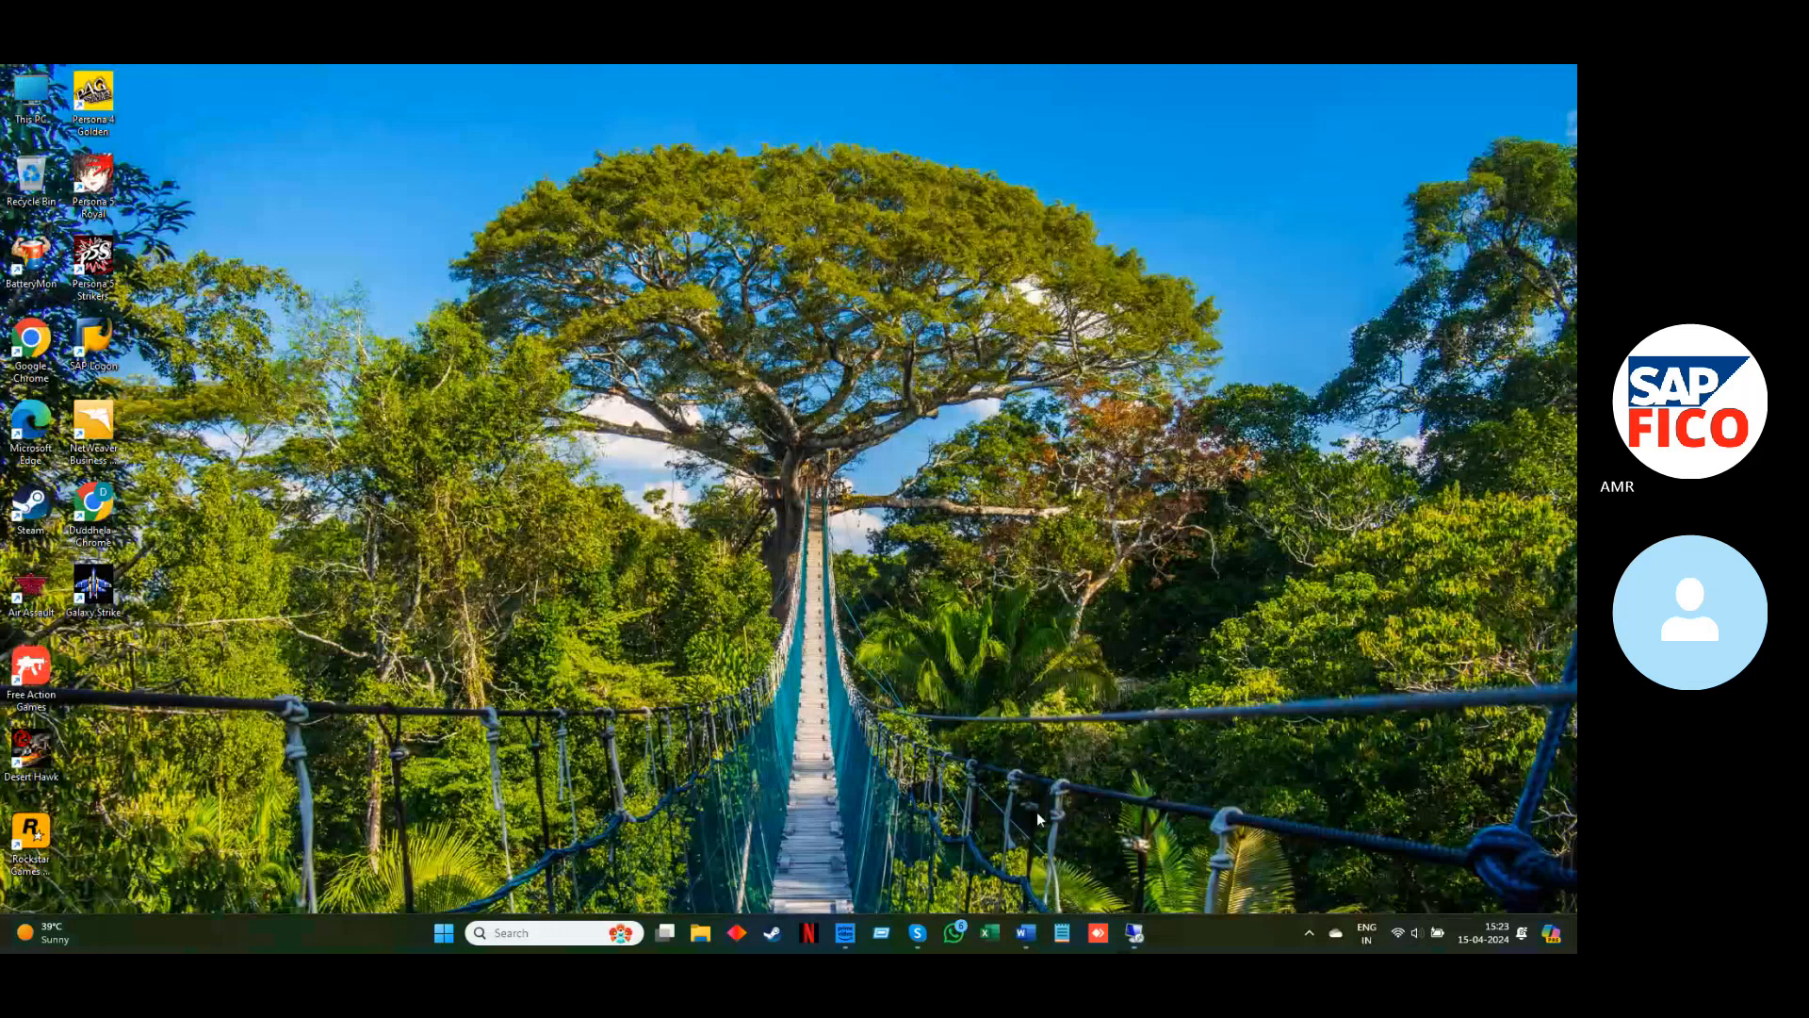
{"action": "mouse_move", "coordinate": [1026, 931]}
{"action": "left_click", "coordinate": [1022, 859]}
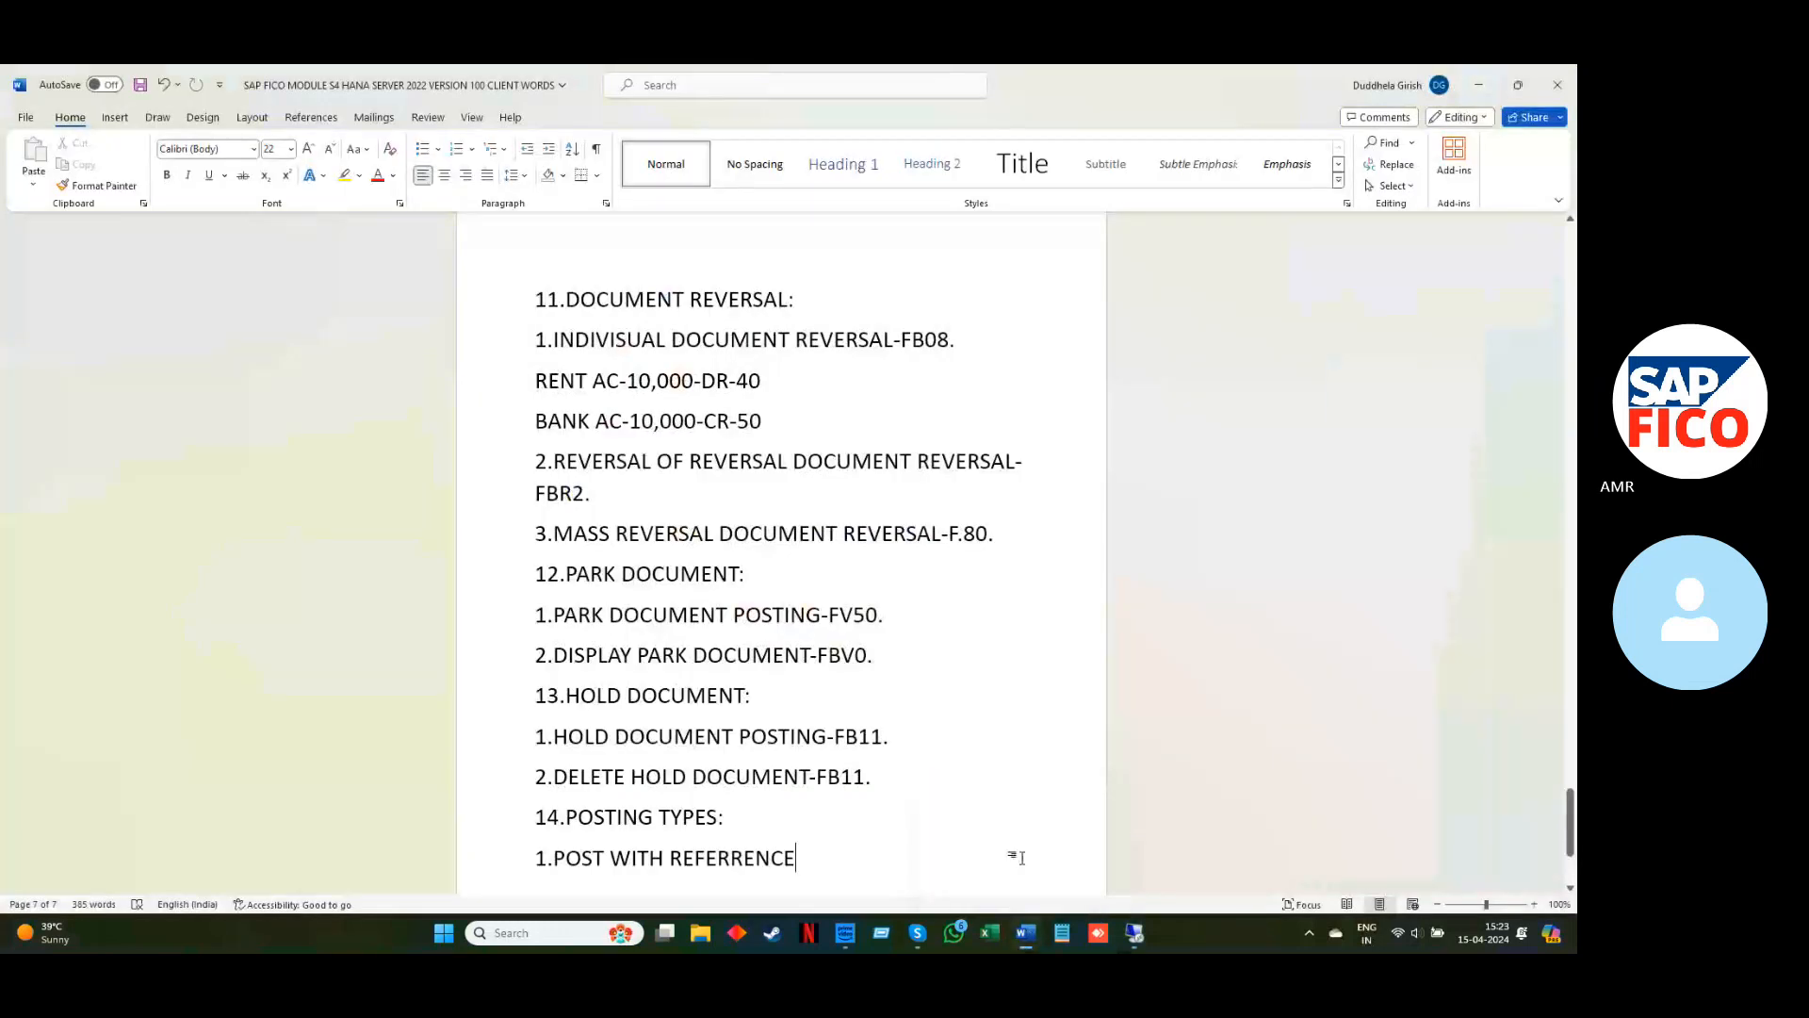
{"action": "left_click", "coordinate": [1018, 858]}
{"action": "key", "text": "Return"}
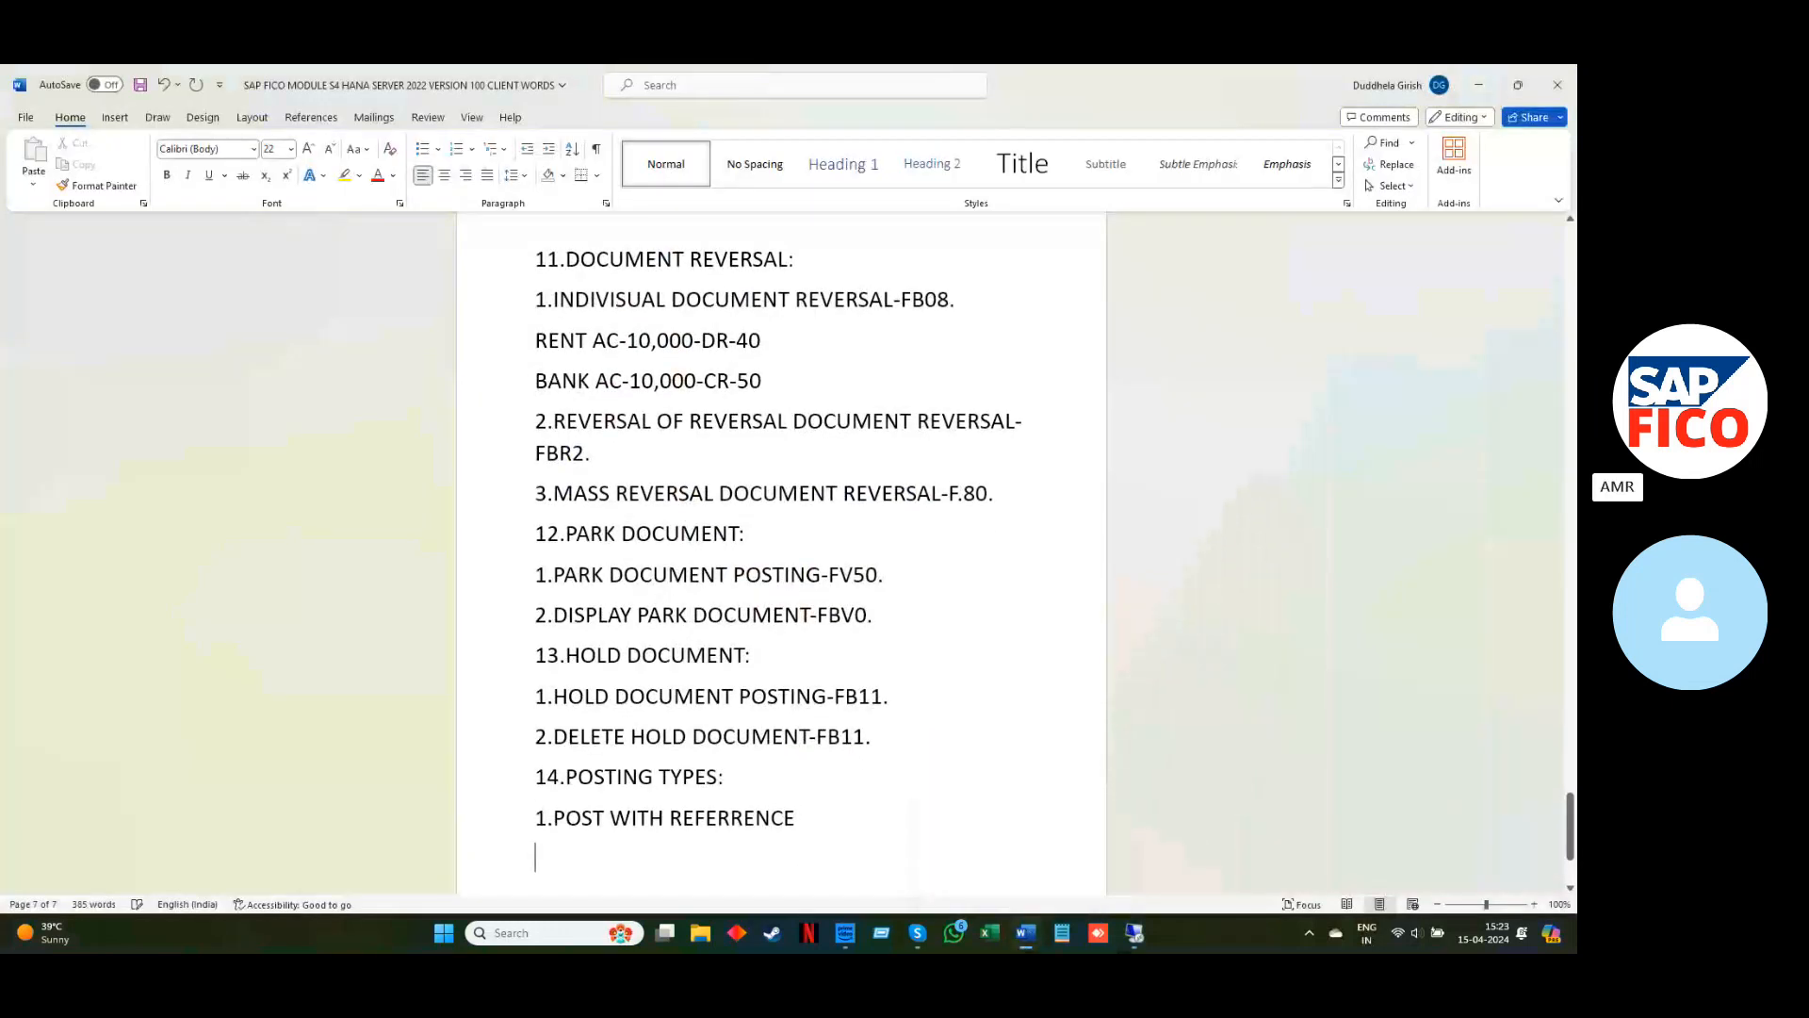
{"action": "type", "text": "2.CHANGE P"}
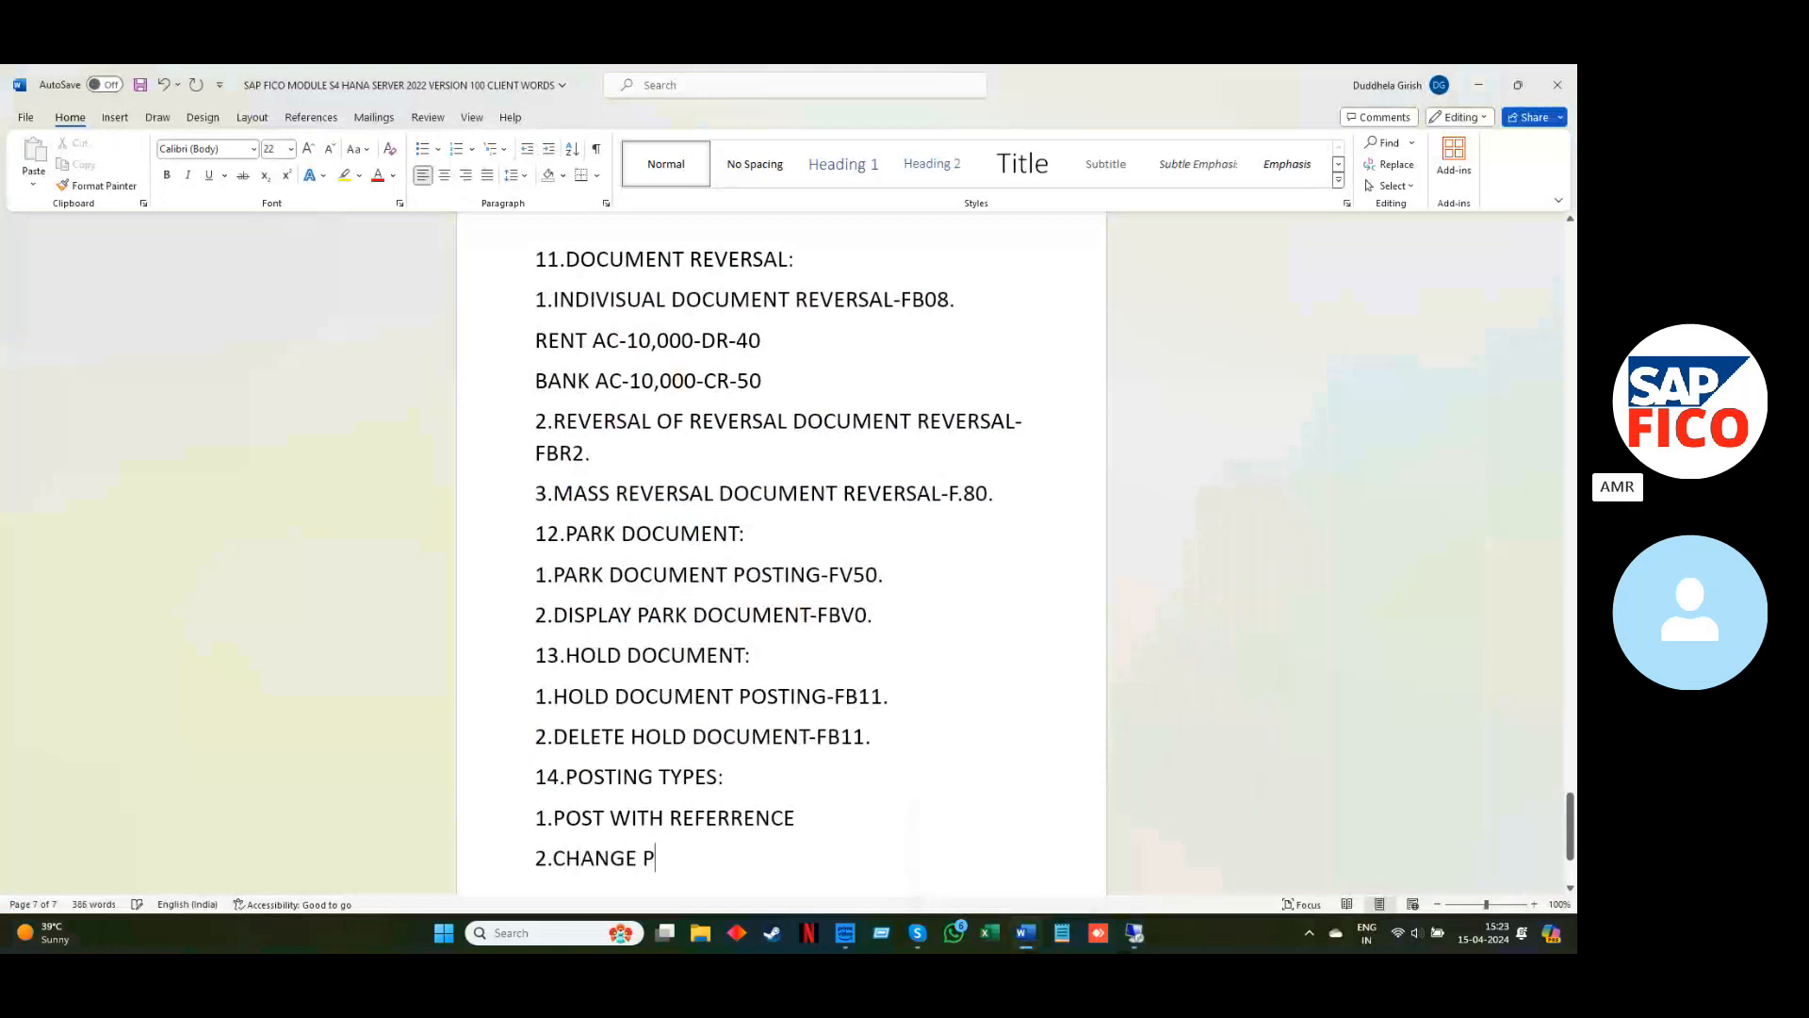
{"action": "type", "text": "OSTED "}
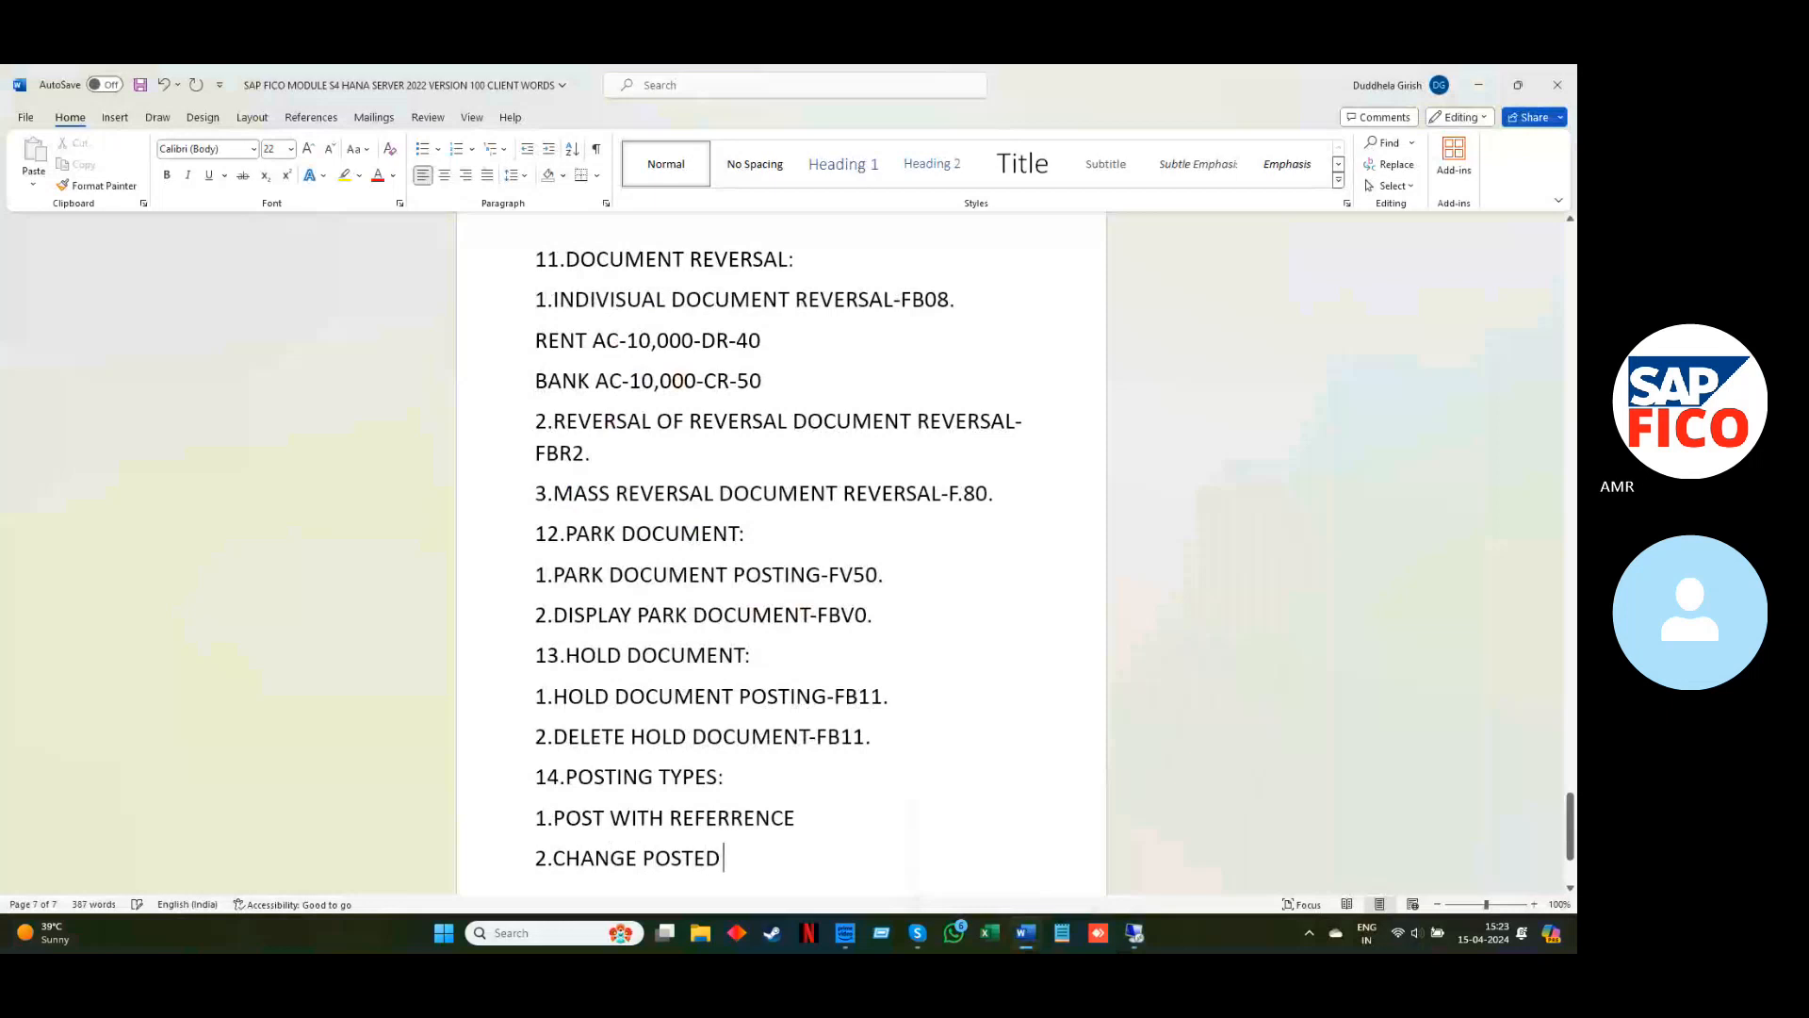
{"action": "type", "text": "DOCUMENT-"}
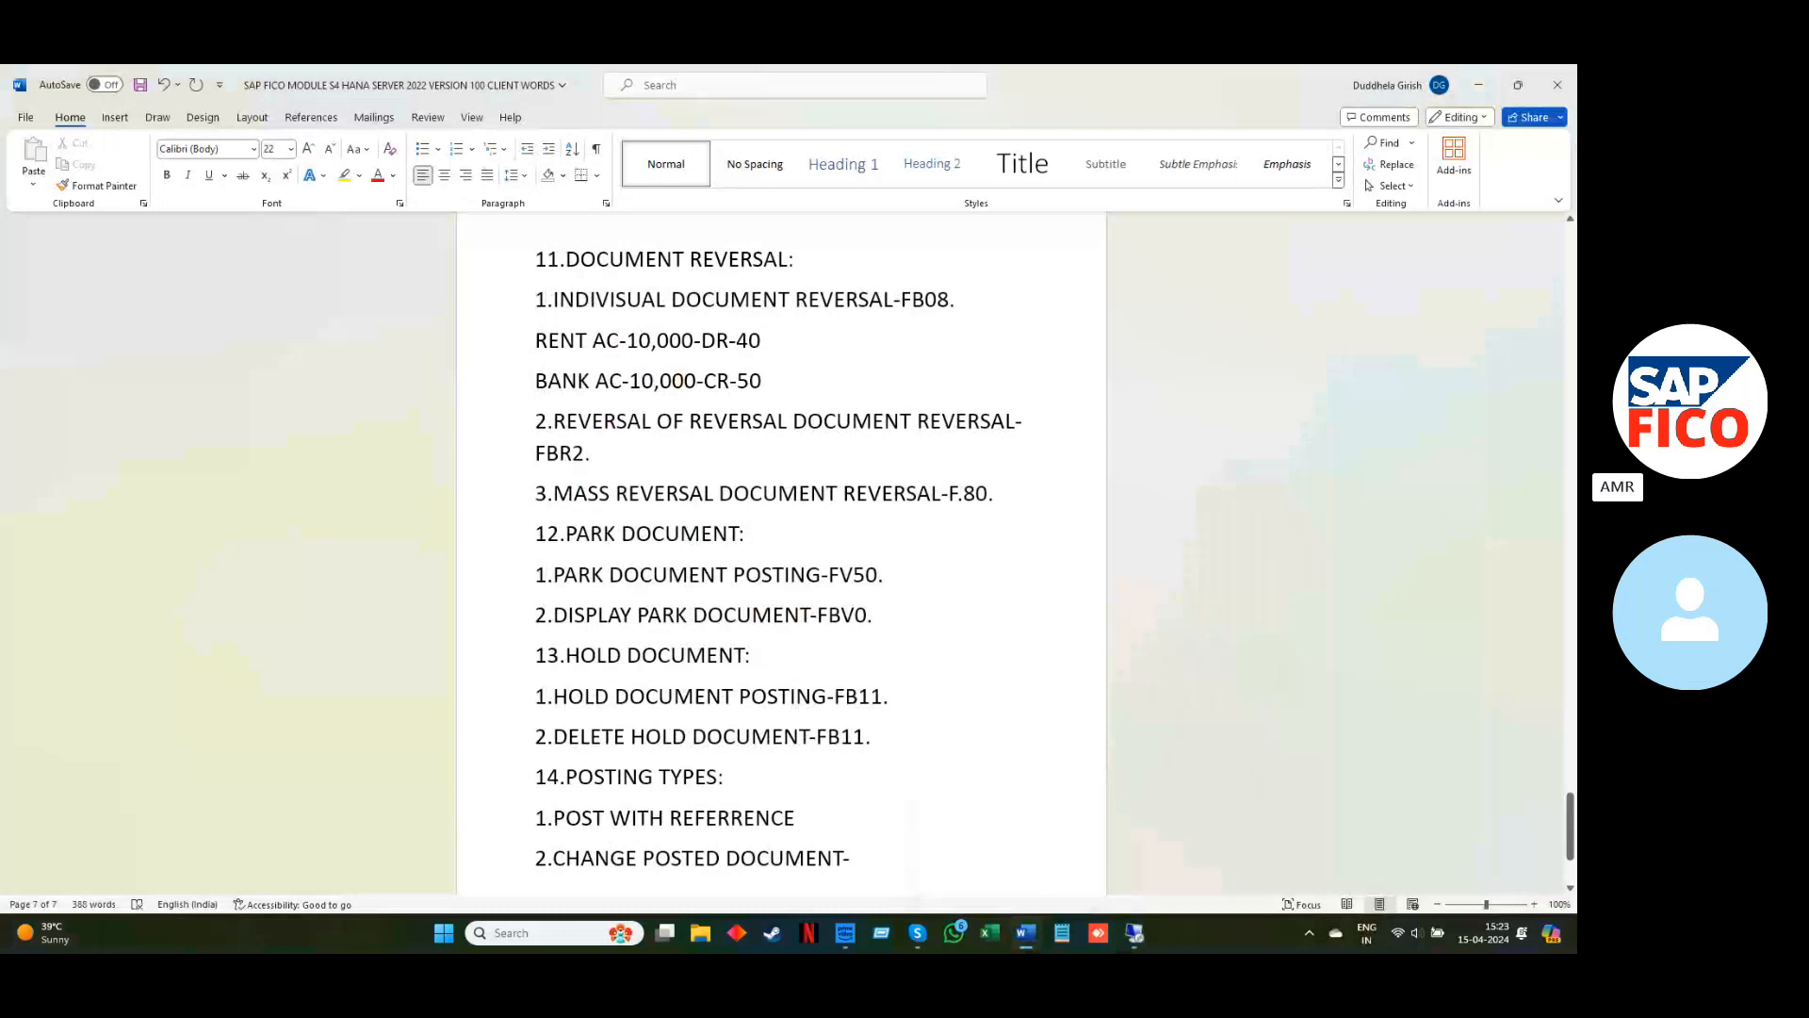
{"action": "type", "text": "FB0"}
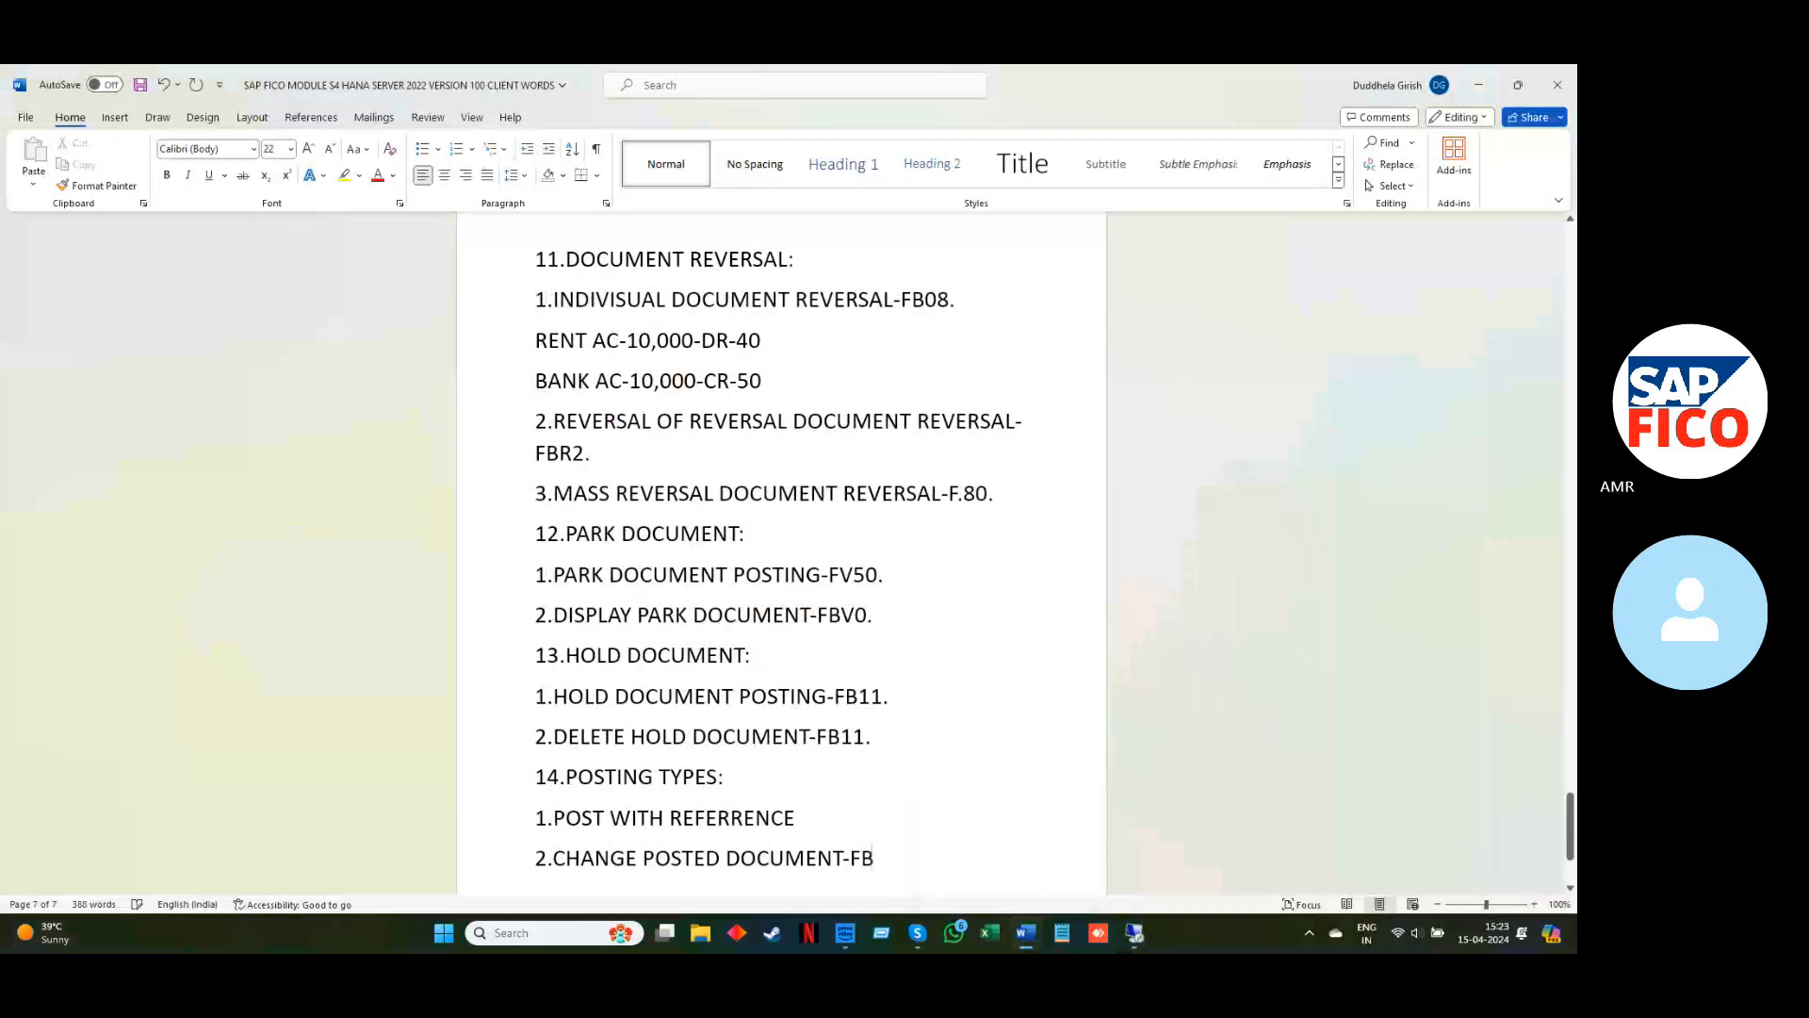
{"action": "type", "text": "2."}
{"action": "left_click", "coordinate": [808, 820]}
{"action": "key", "text": "Right"}
Switch back to the SAP session, leave the line item display and open the Change Document screen with transaction FB02.
{"action": "left_click", "coordinate": [1473, 90]}
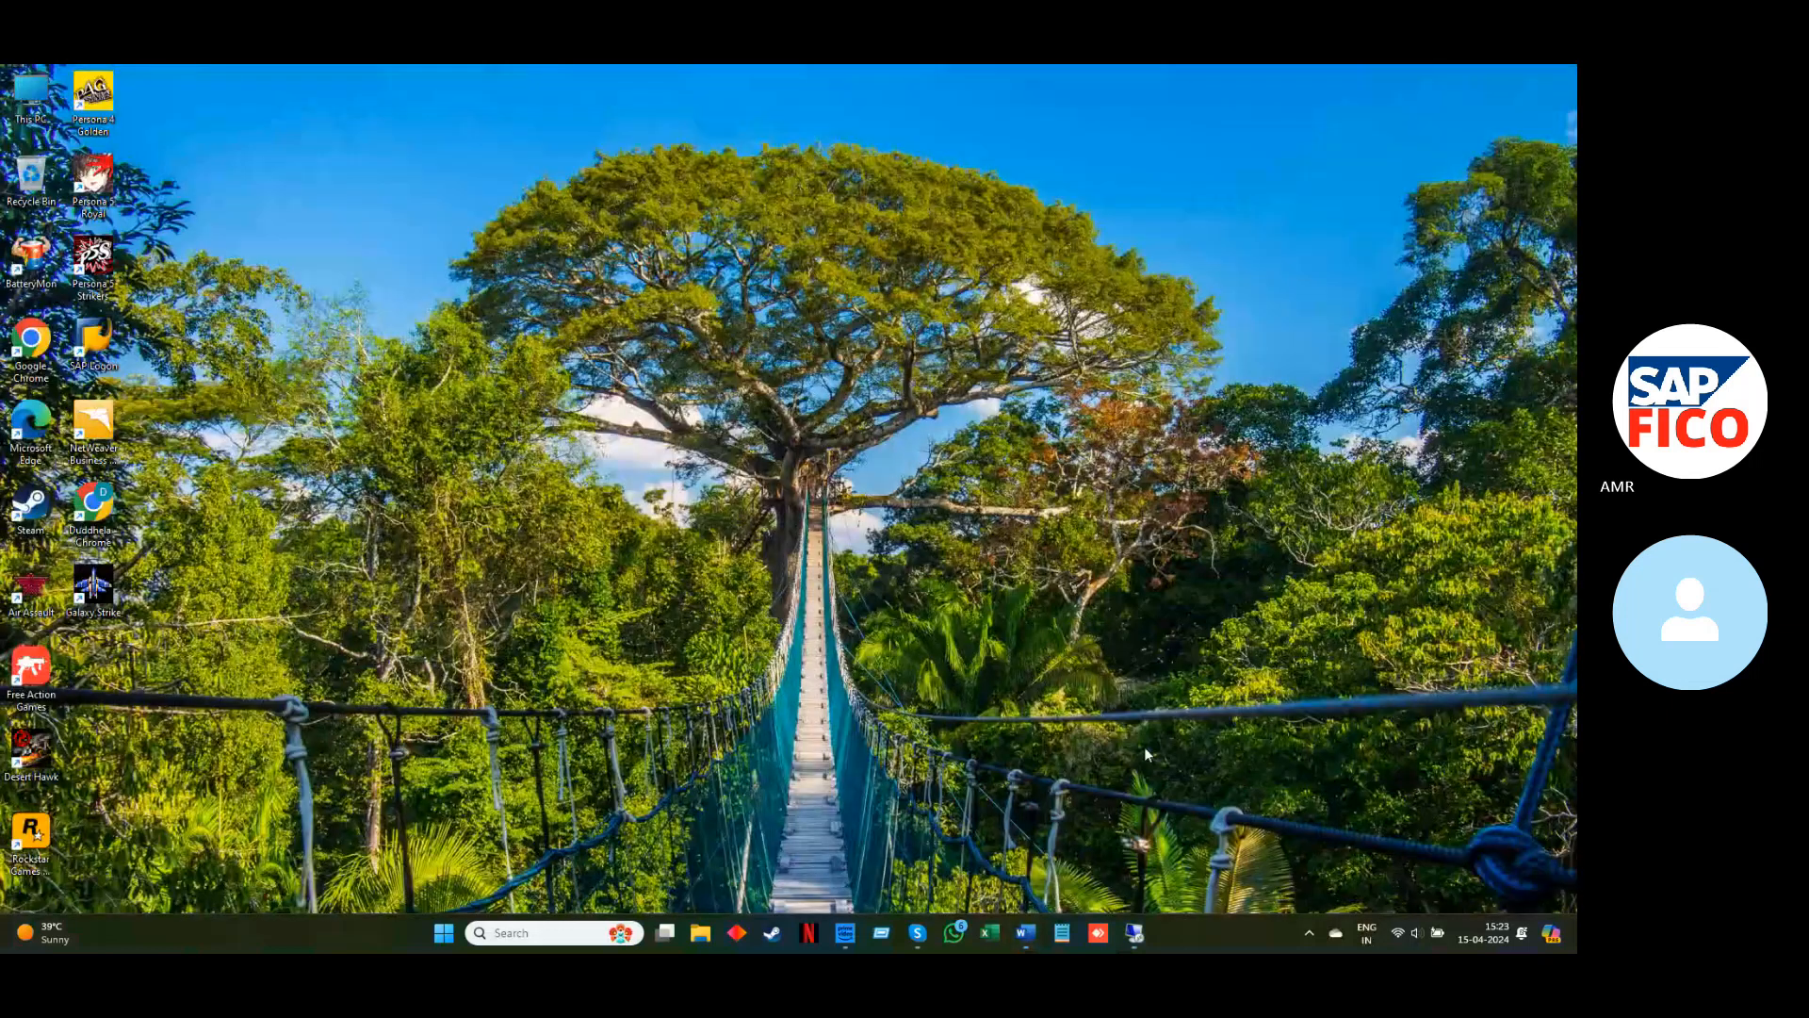
{"action": "left_click", "coordinate": [1151, 830]}
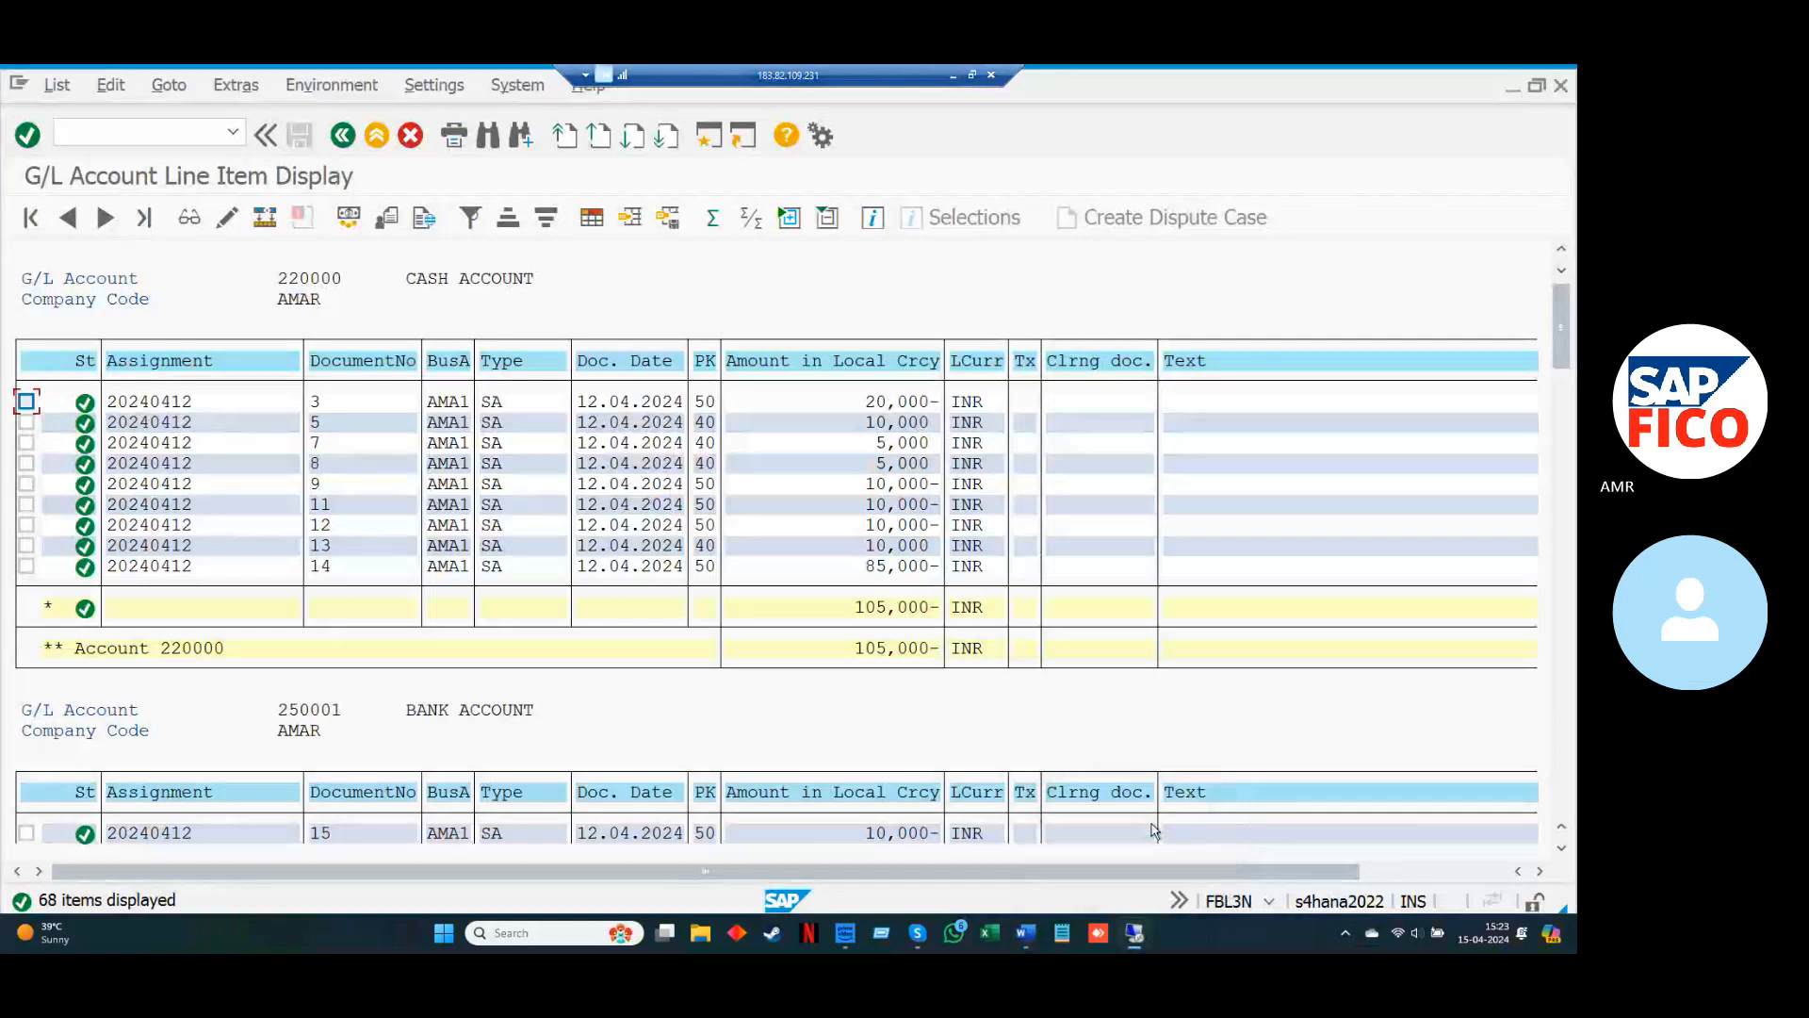
{"action": "key", "text": "F3"}
{"action": "key", "text": "F3"}
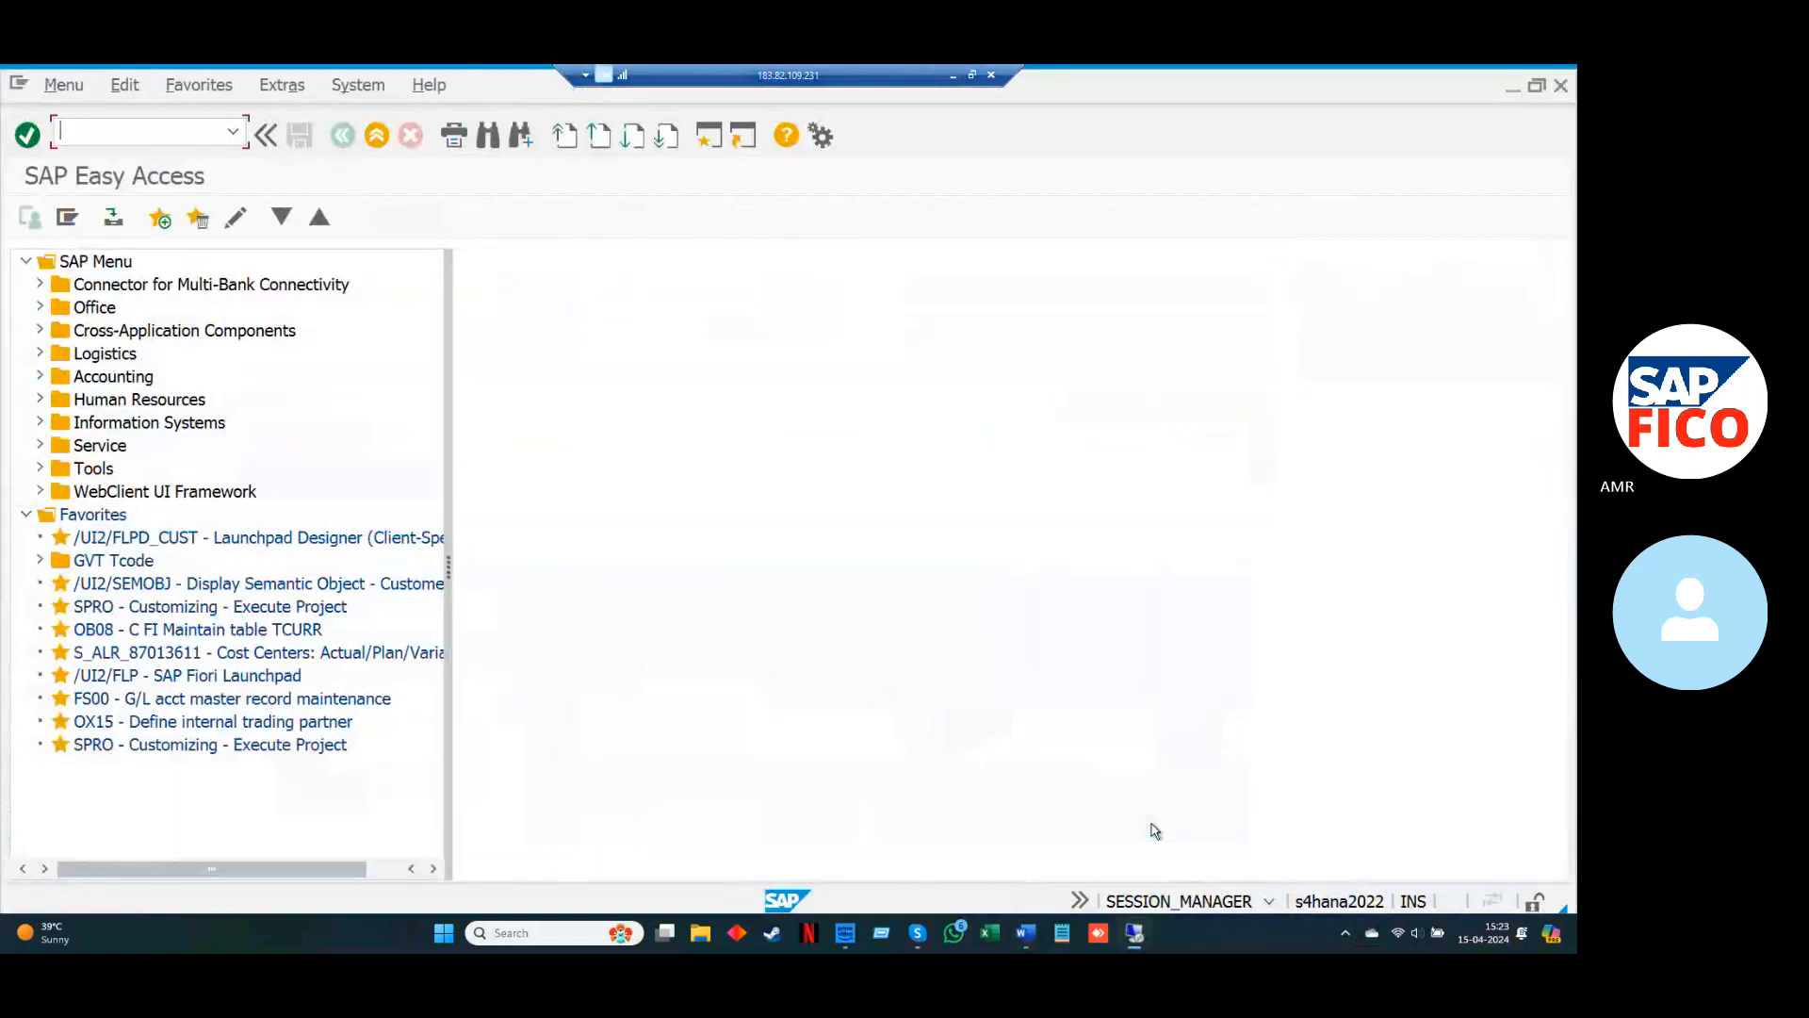
{"action": "type", "text": "FB02"}
{"action": "key", "text": "Return"}
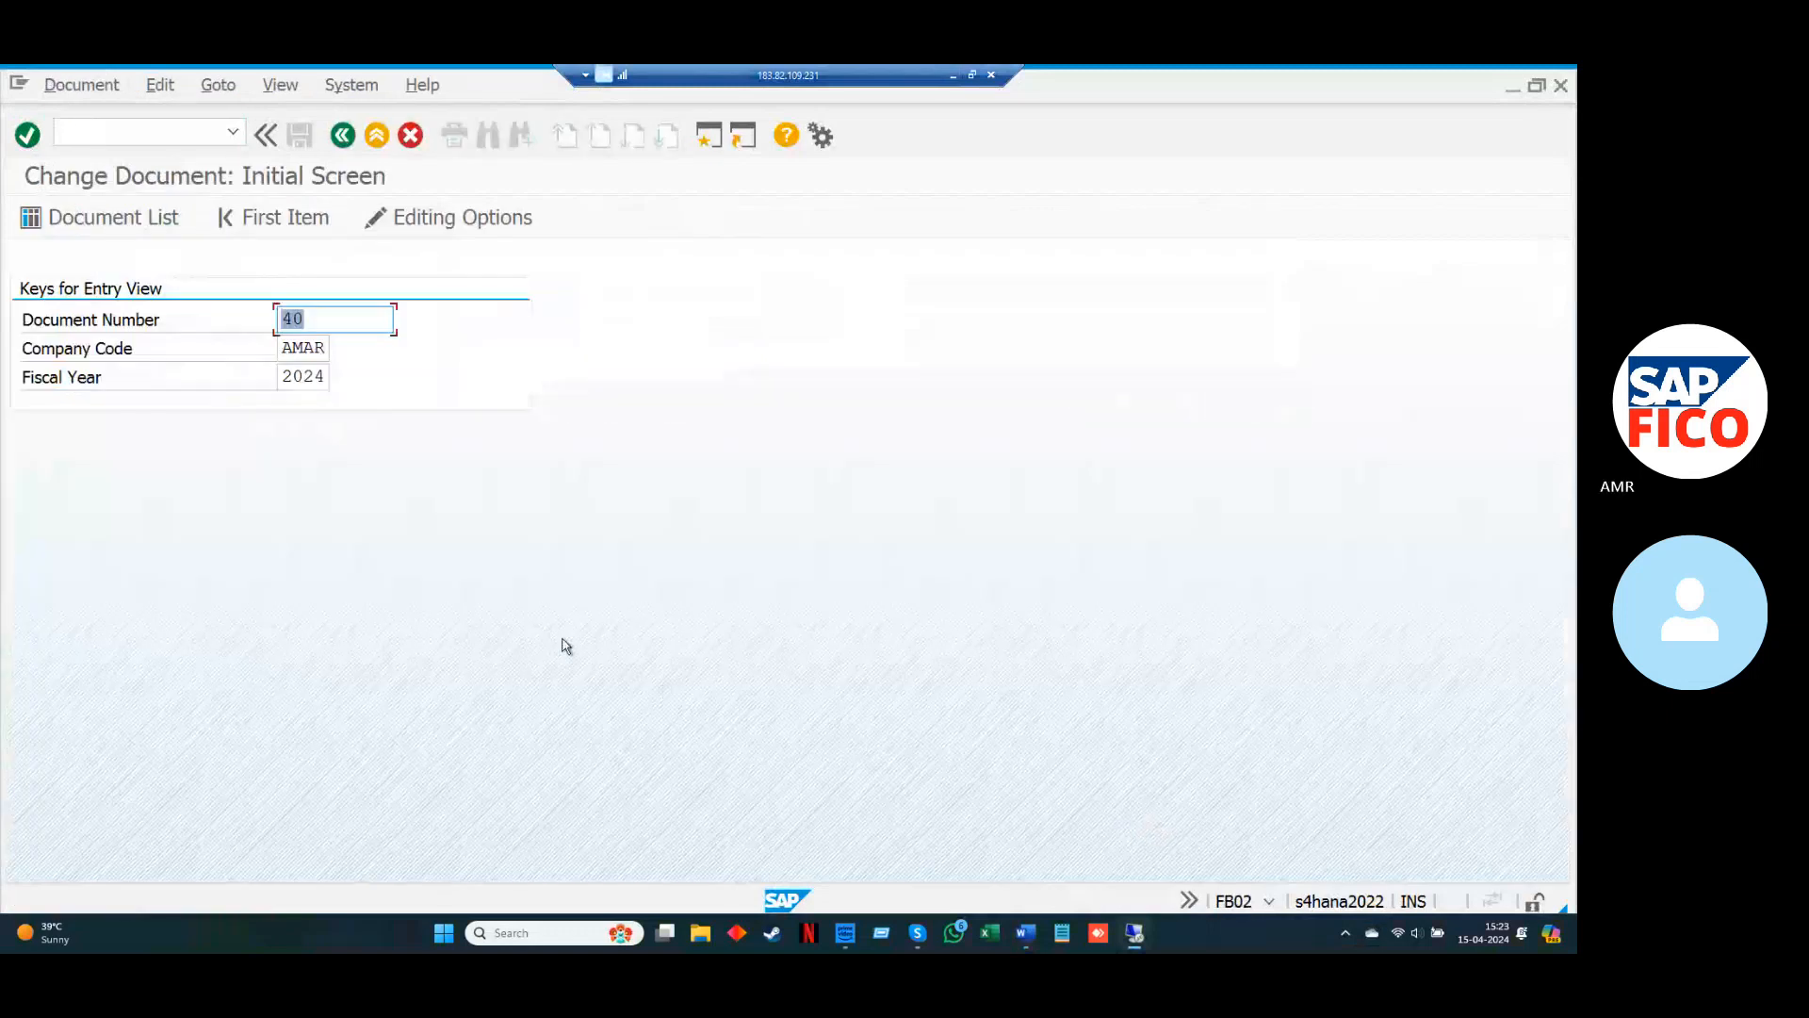
Clear the proposed document number and open document 40 from the document list for company code AMAR.
{"action": "key", "text": "BackSpace"}
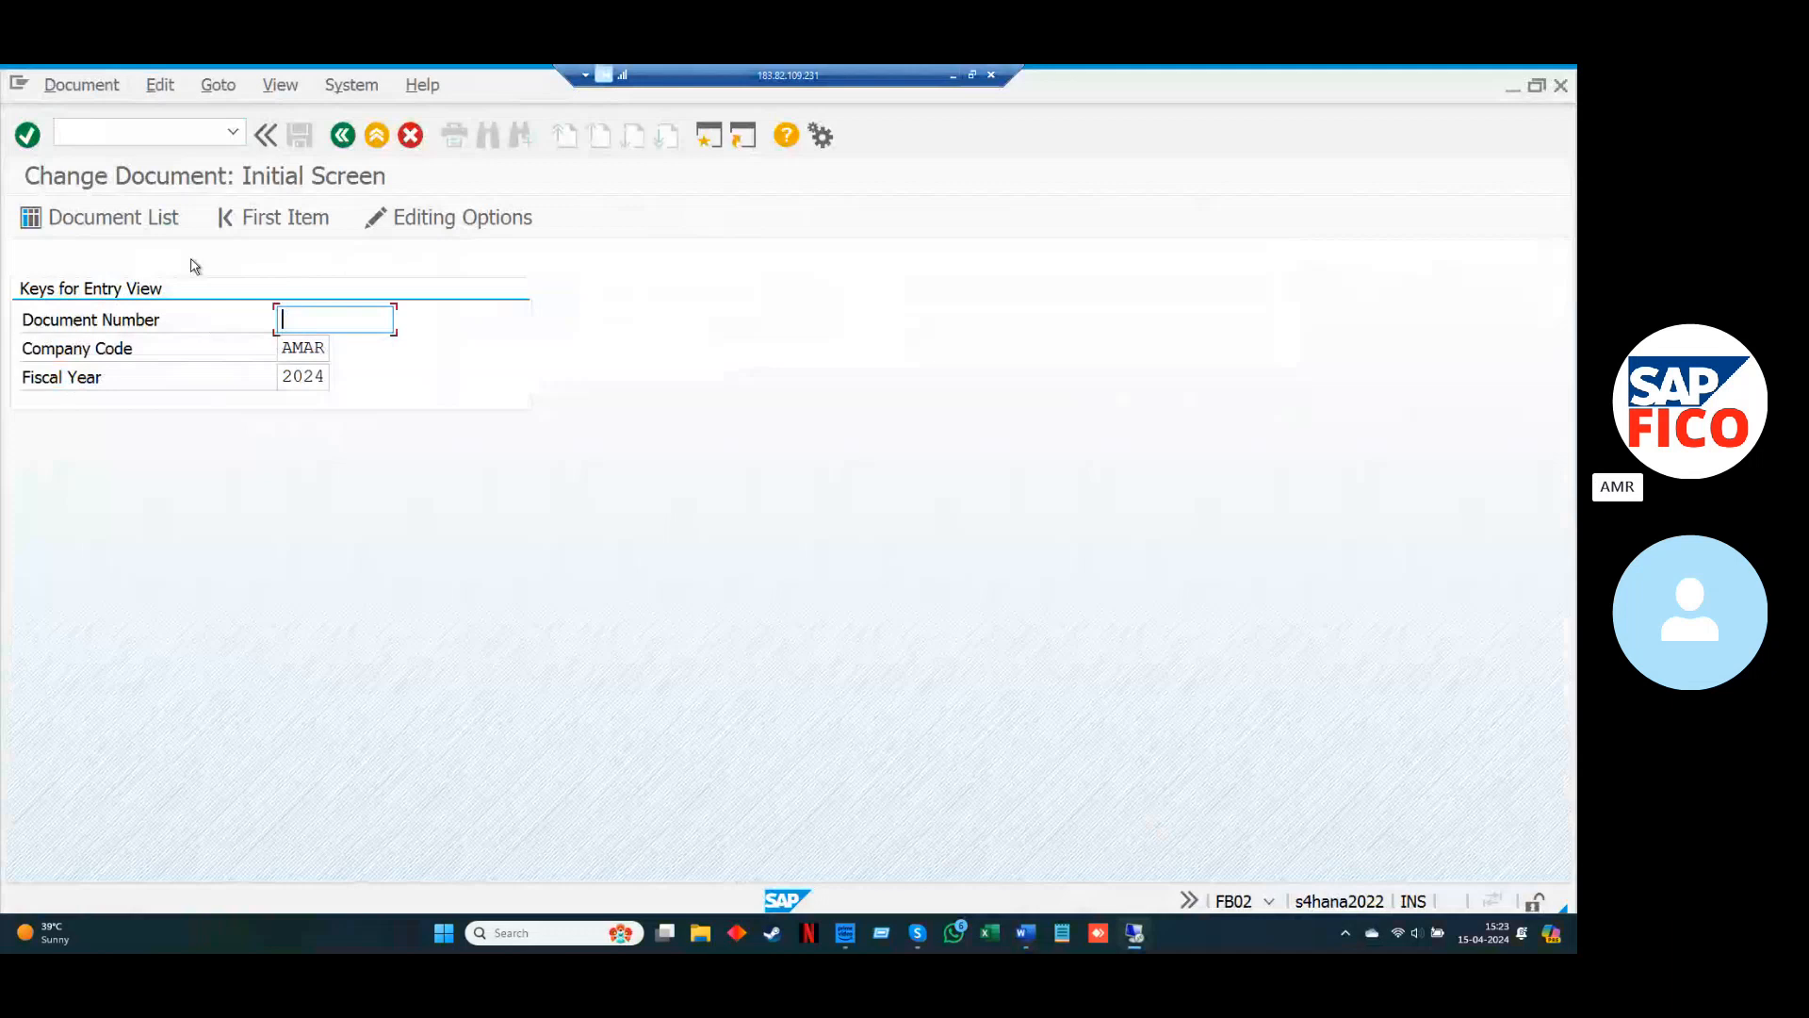
{"action": "left_click", "coordinate": [158, 220]}
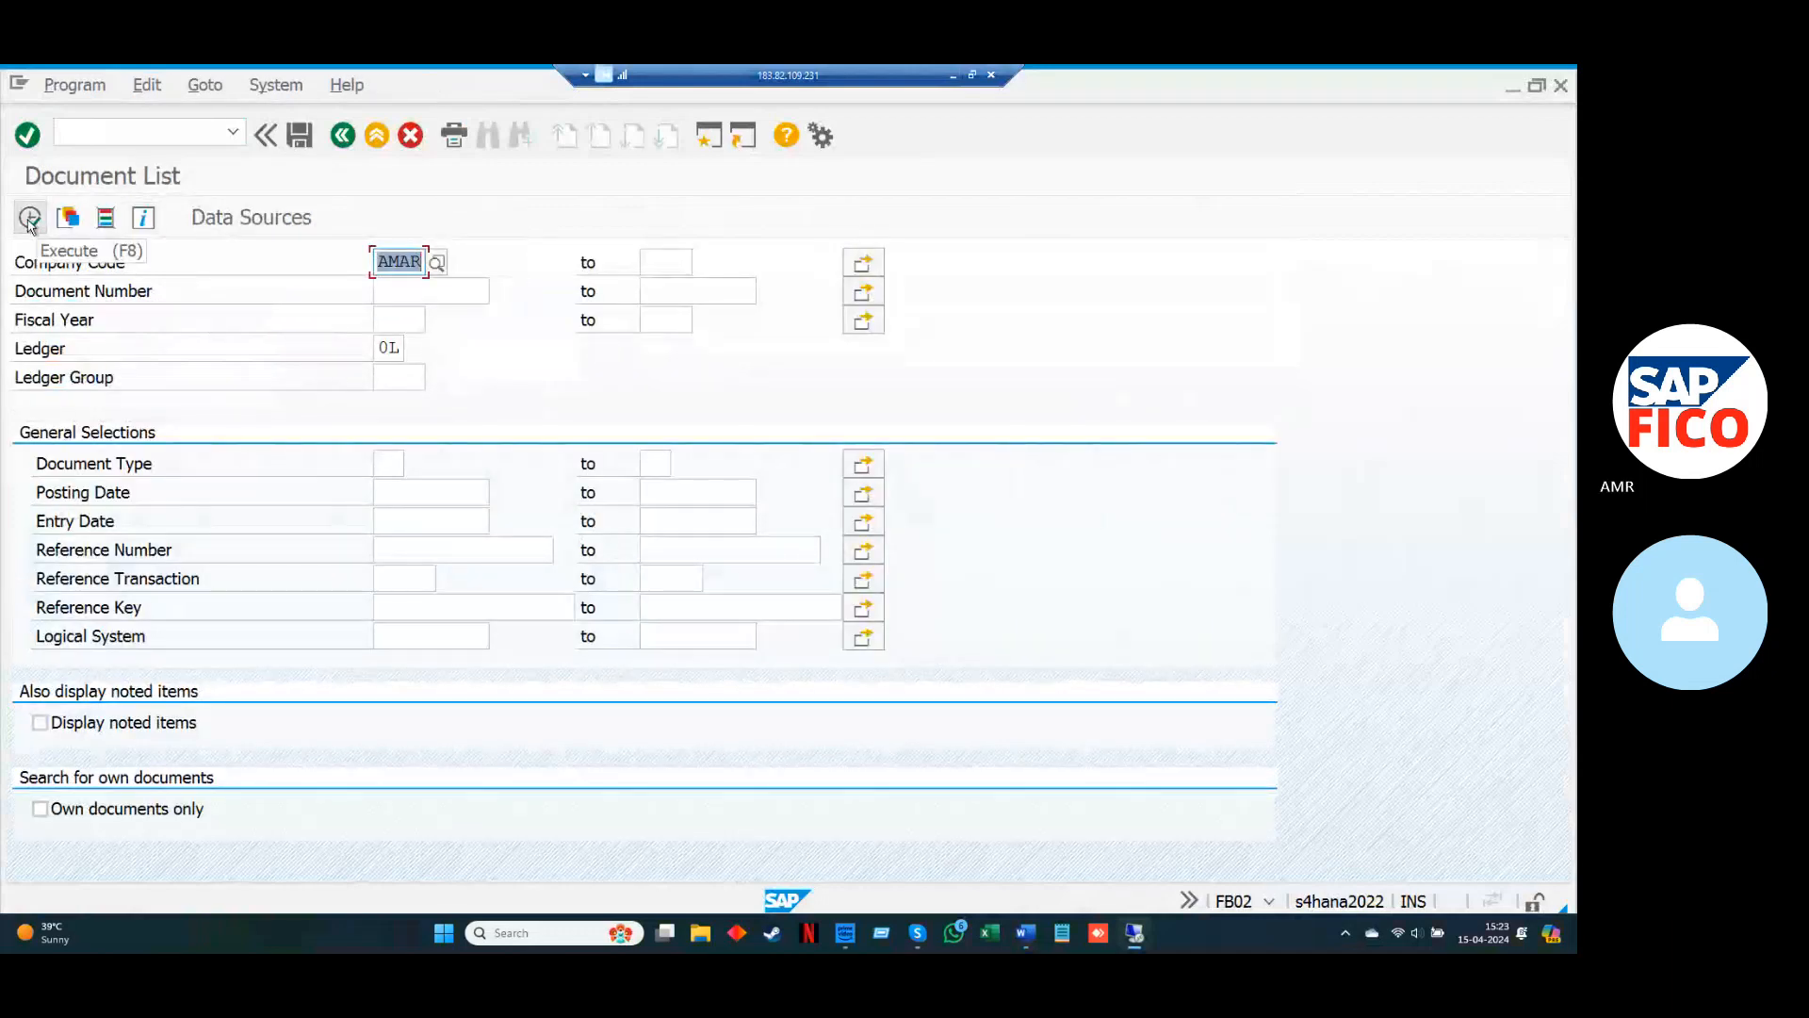
{"action": "left_click", "coordinate": [29, 221]}
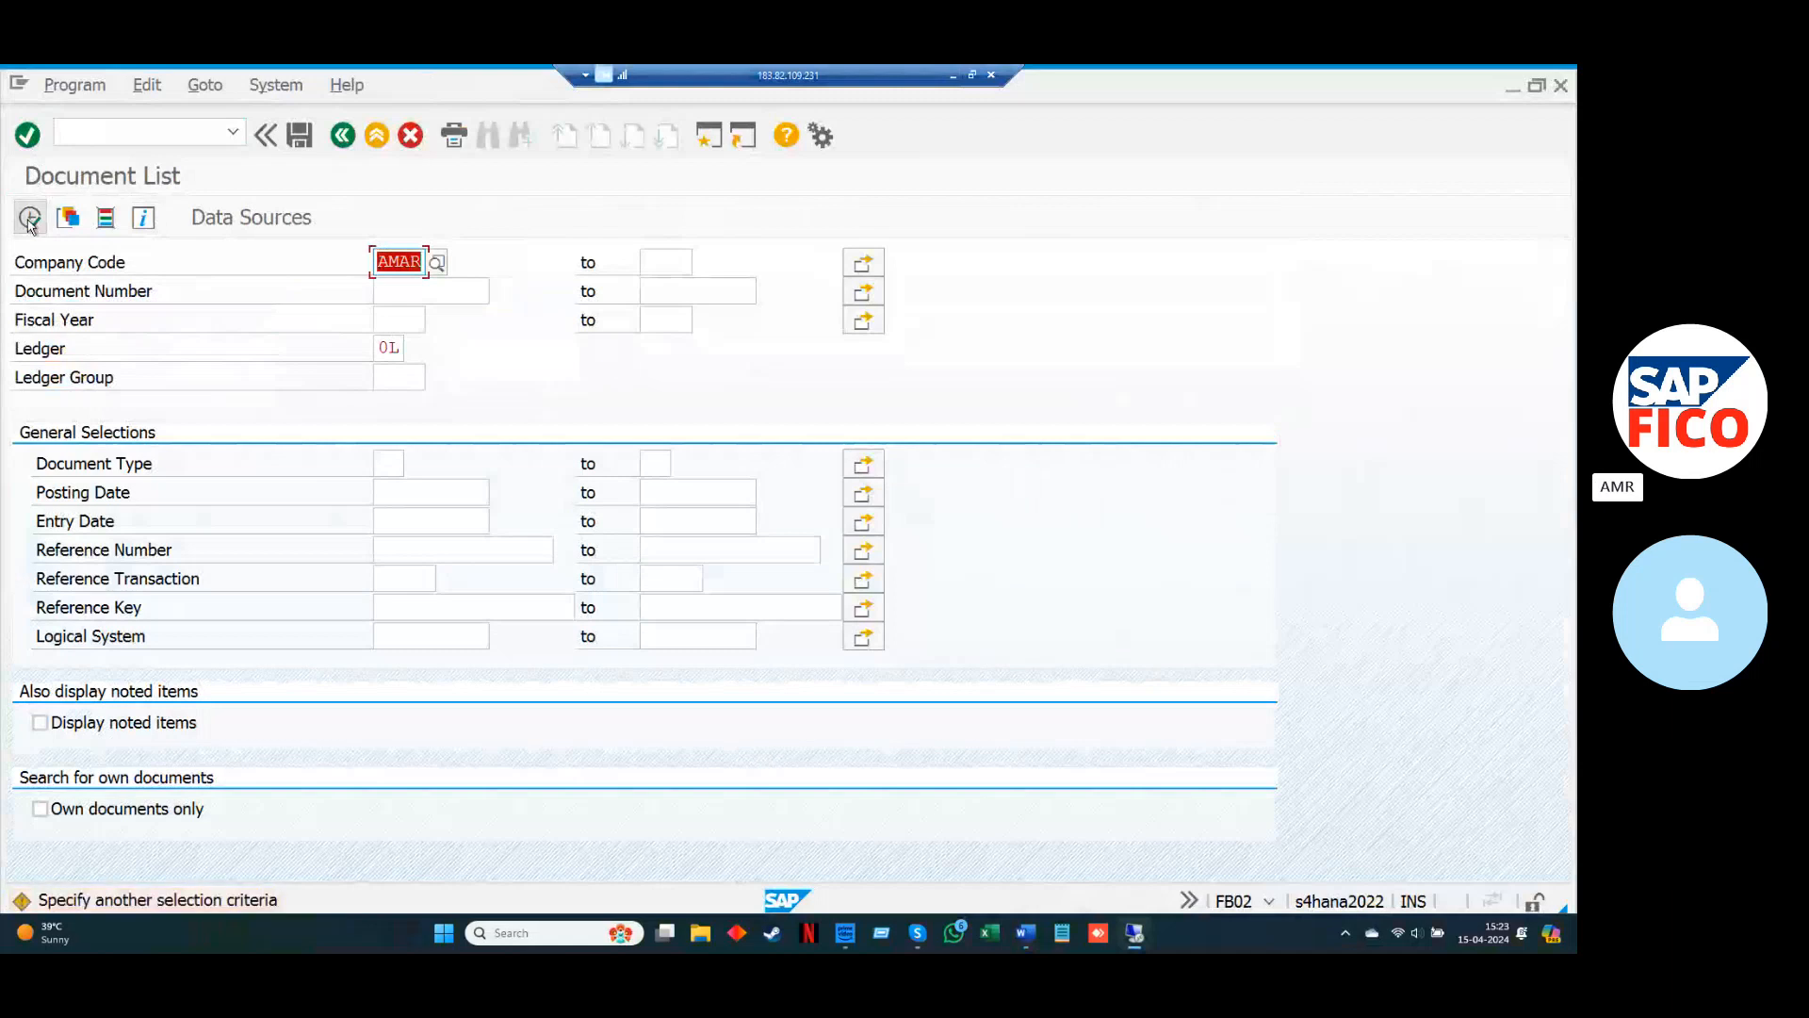
{"action": "left_click", "coordinate": [29, 220]}
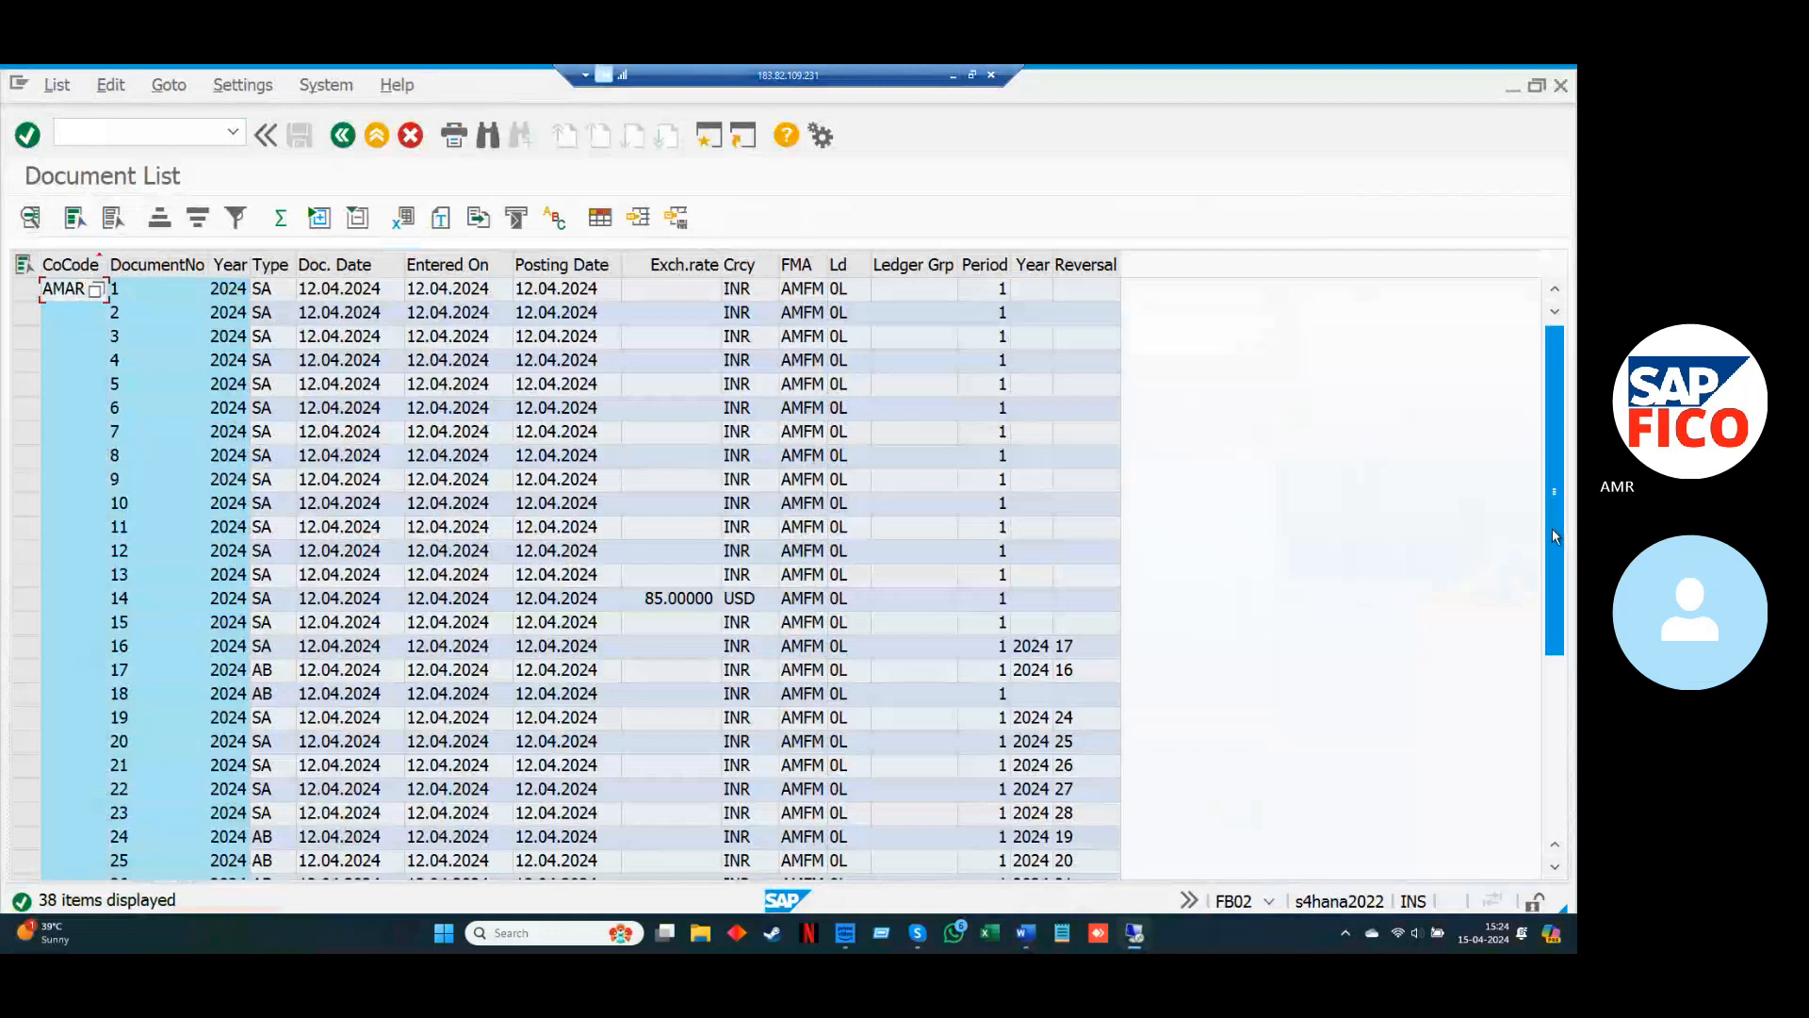
{"action": "left_click_drag", "start_coordinate": [1551, 528], "coordinate": [1545, 771]}
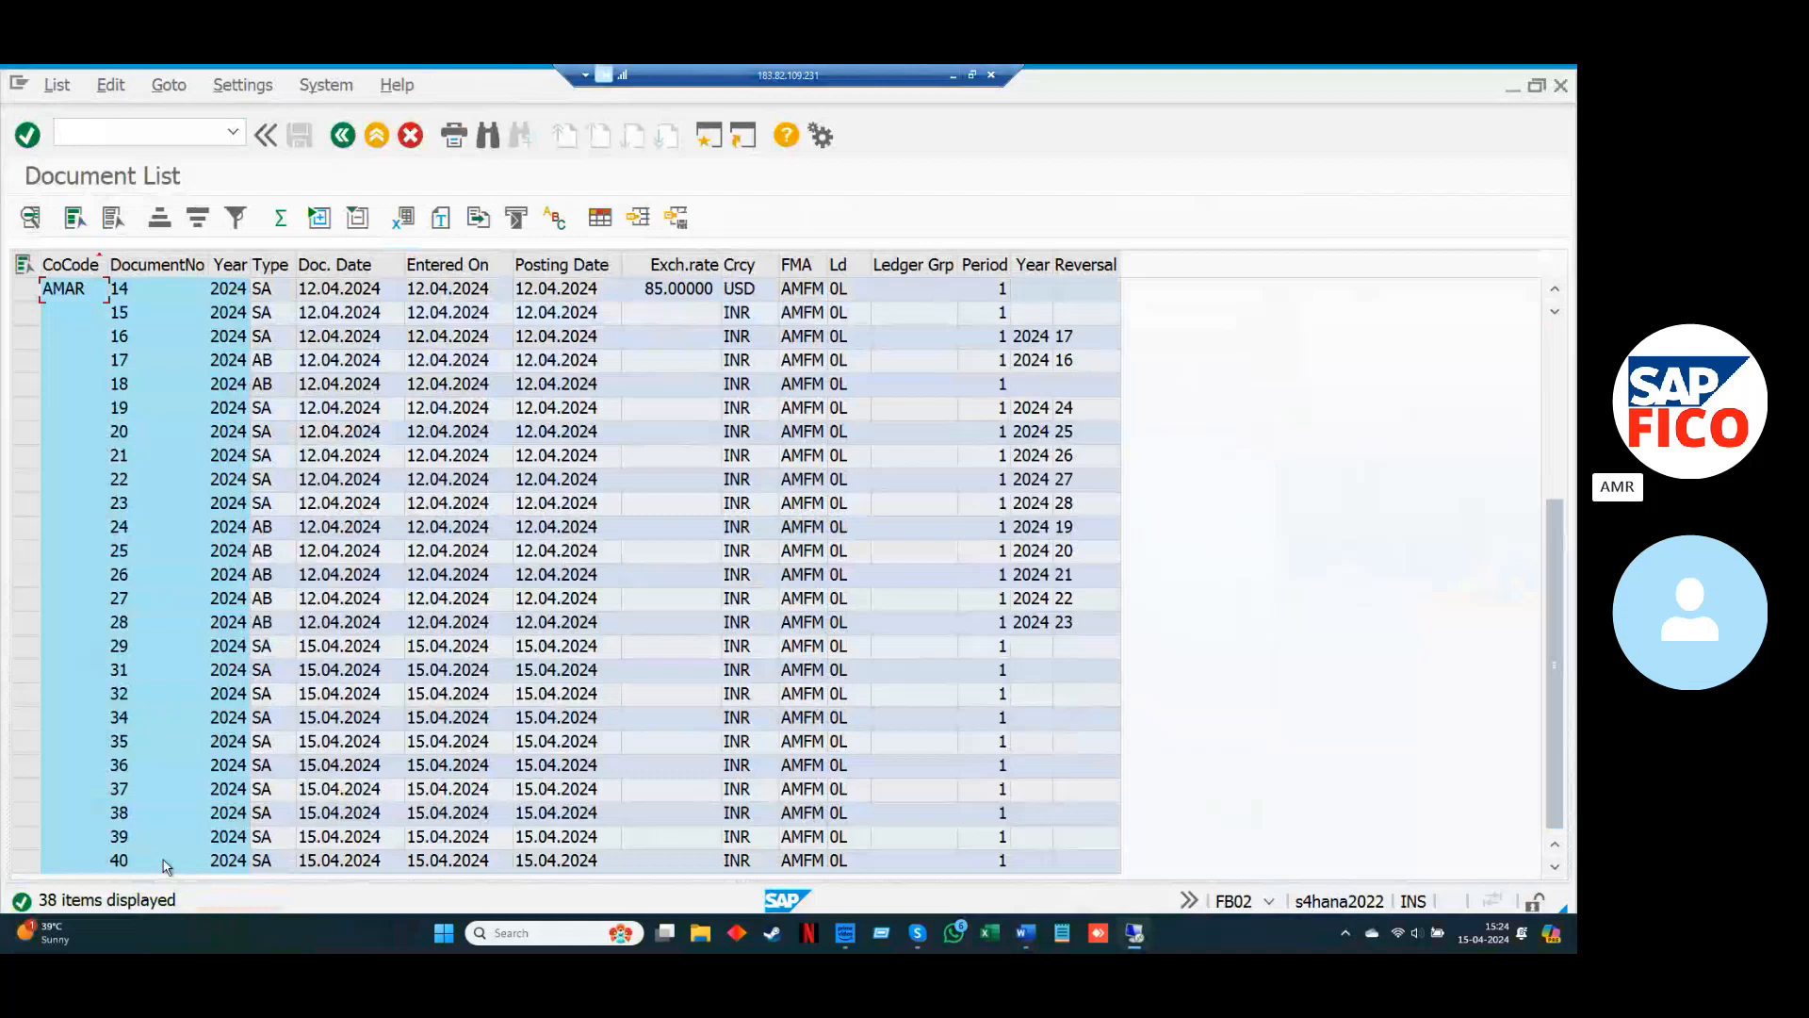
{"action": "double_click", "coordinate": [167, 861]}
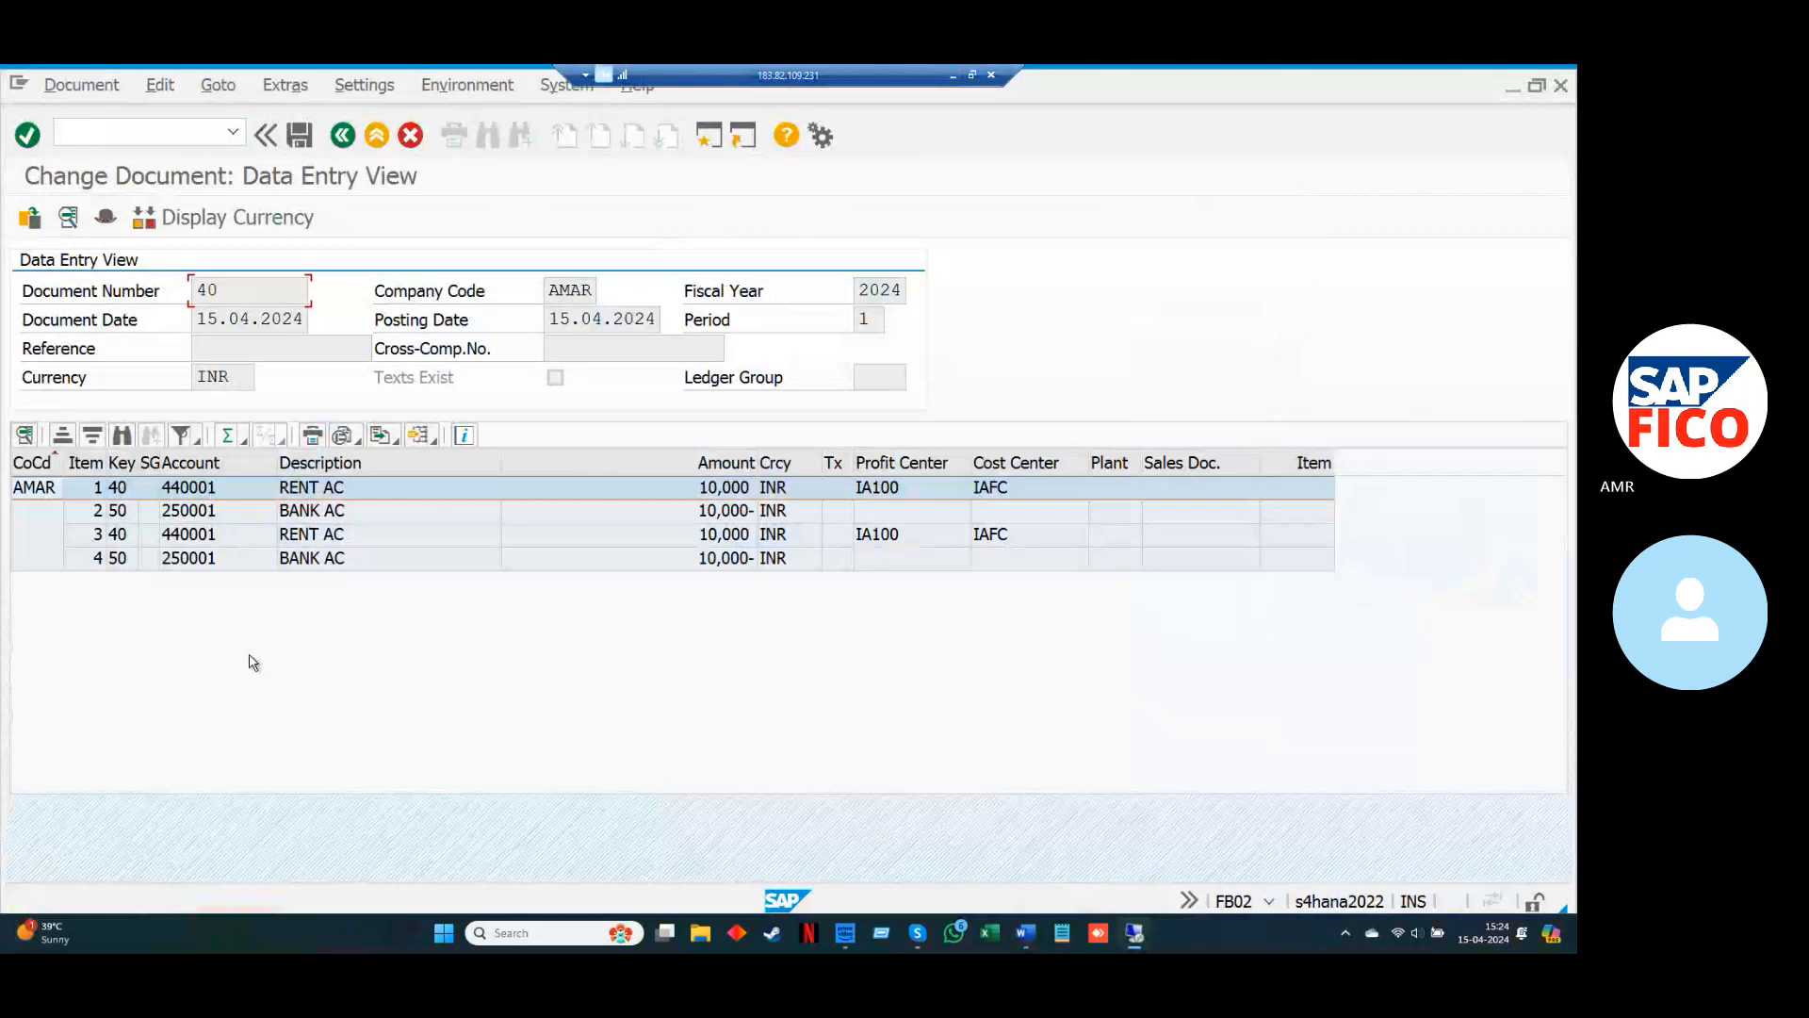
Set the text of line item 1, the first rent account debit, to RENT PAID and save the document.
{"action": "double_click", "coordinate": [87, 494]}
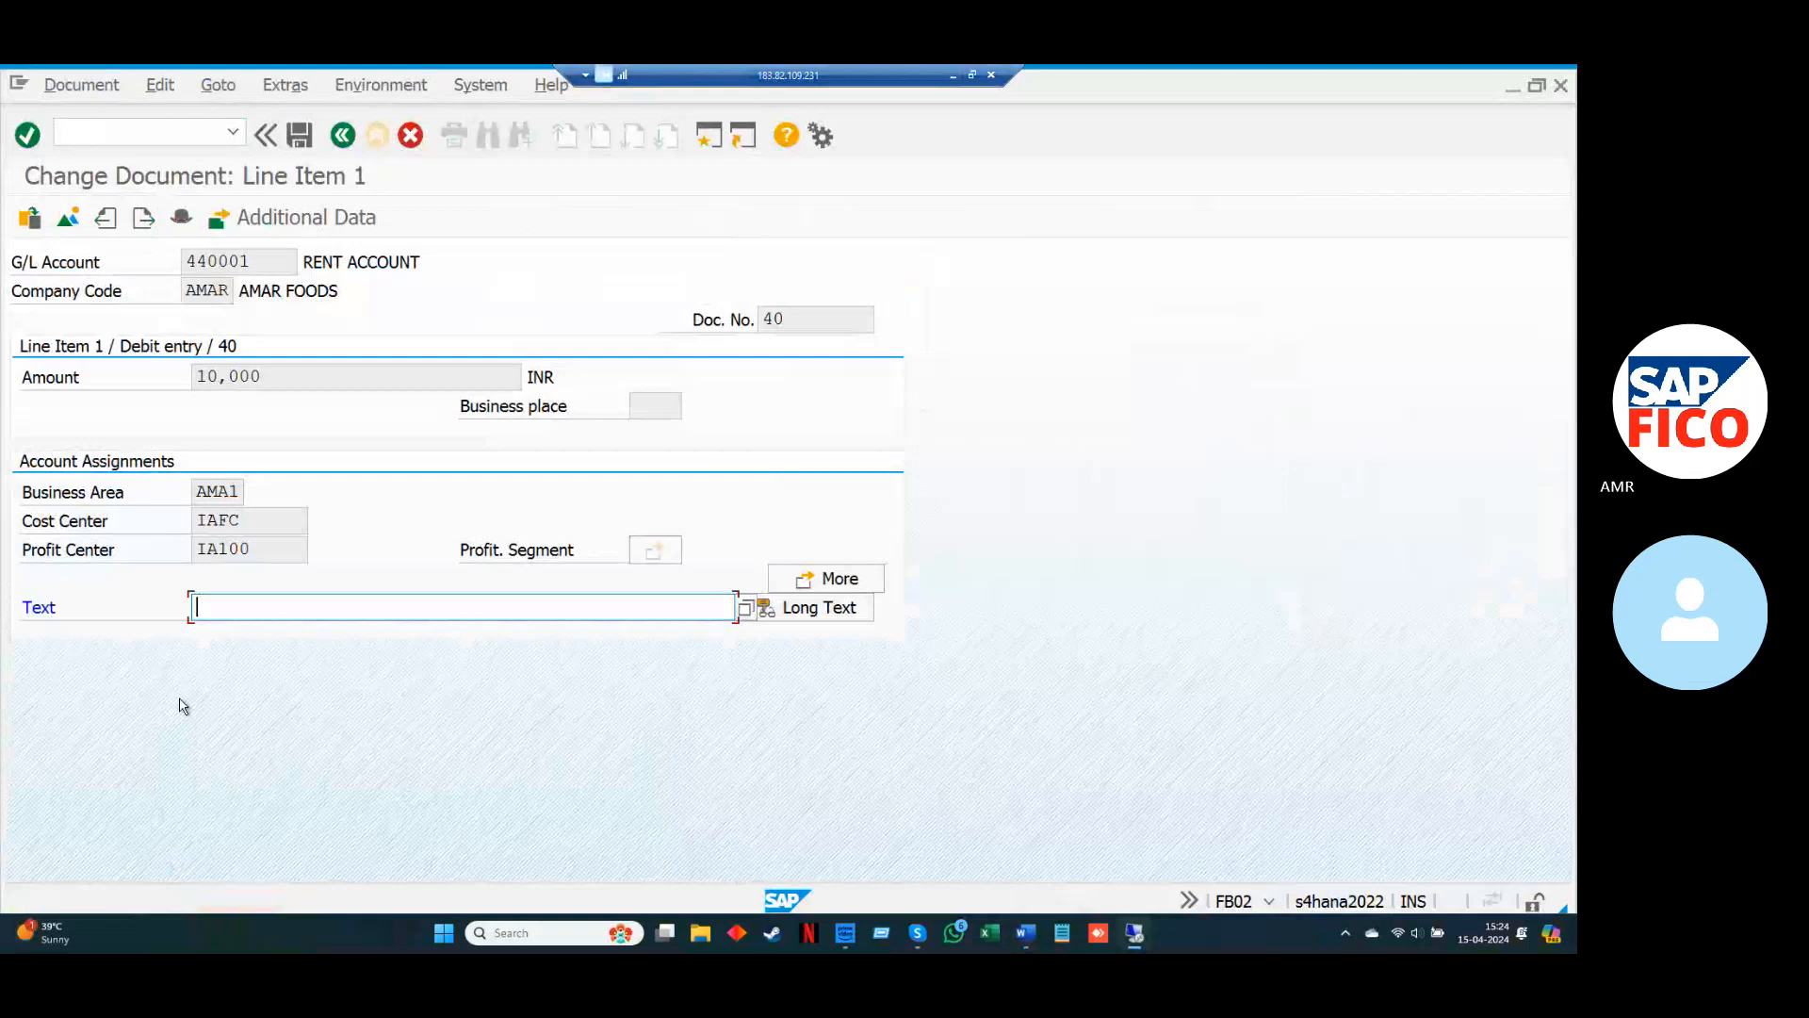
{"action": "type", "text": "R"}
{"action": "key", "text": "Down"}
{"action": "key", "text": "Return"}
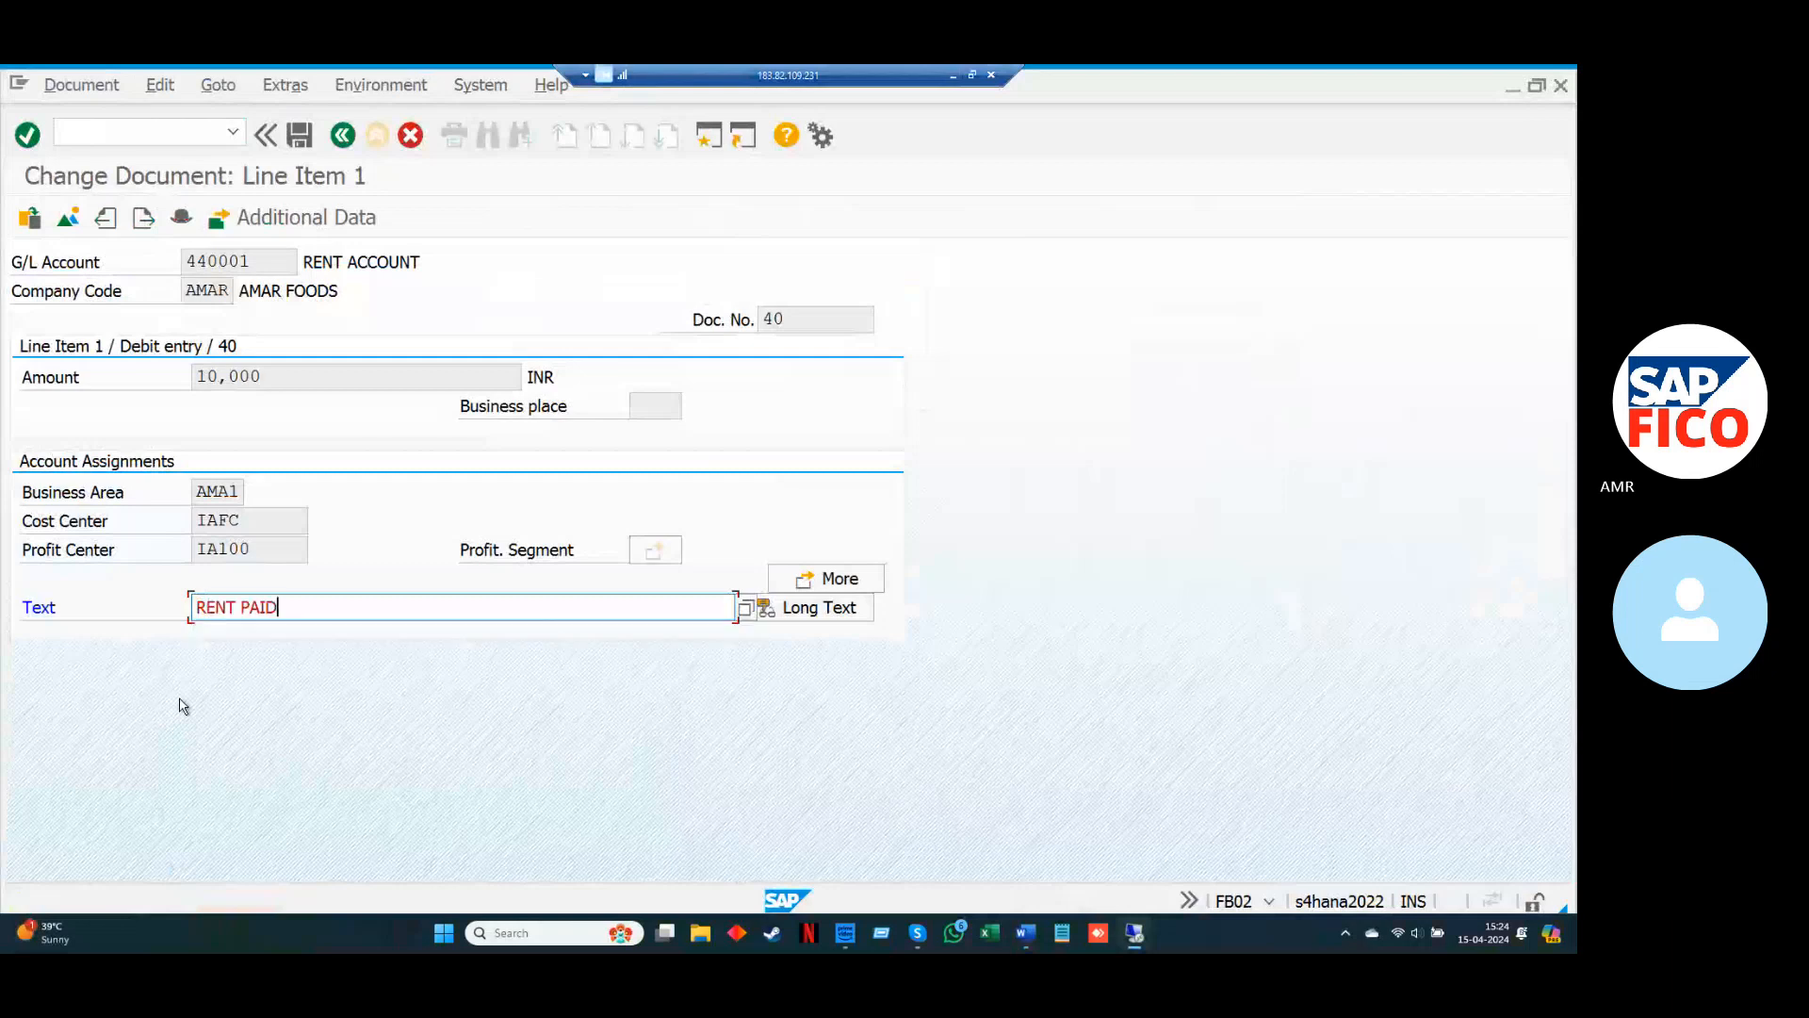
{"action": "left_click", "coordinate": [300, 137]}
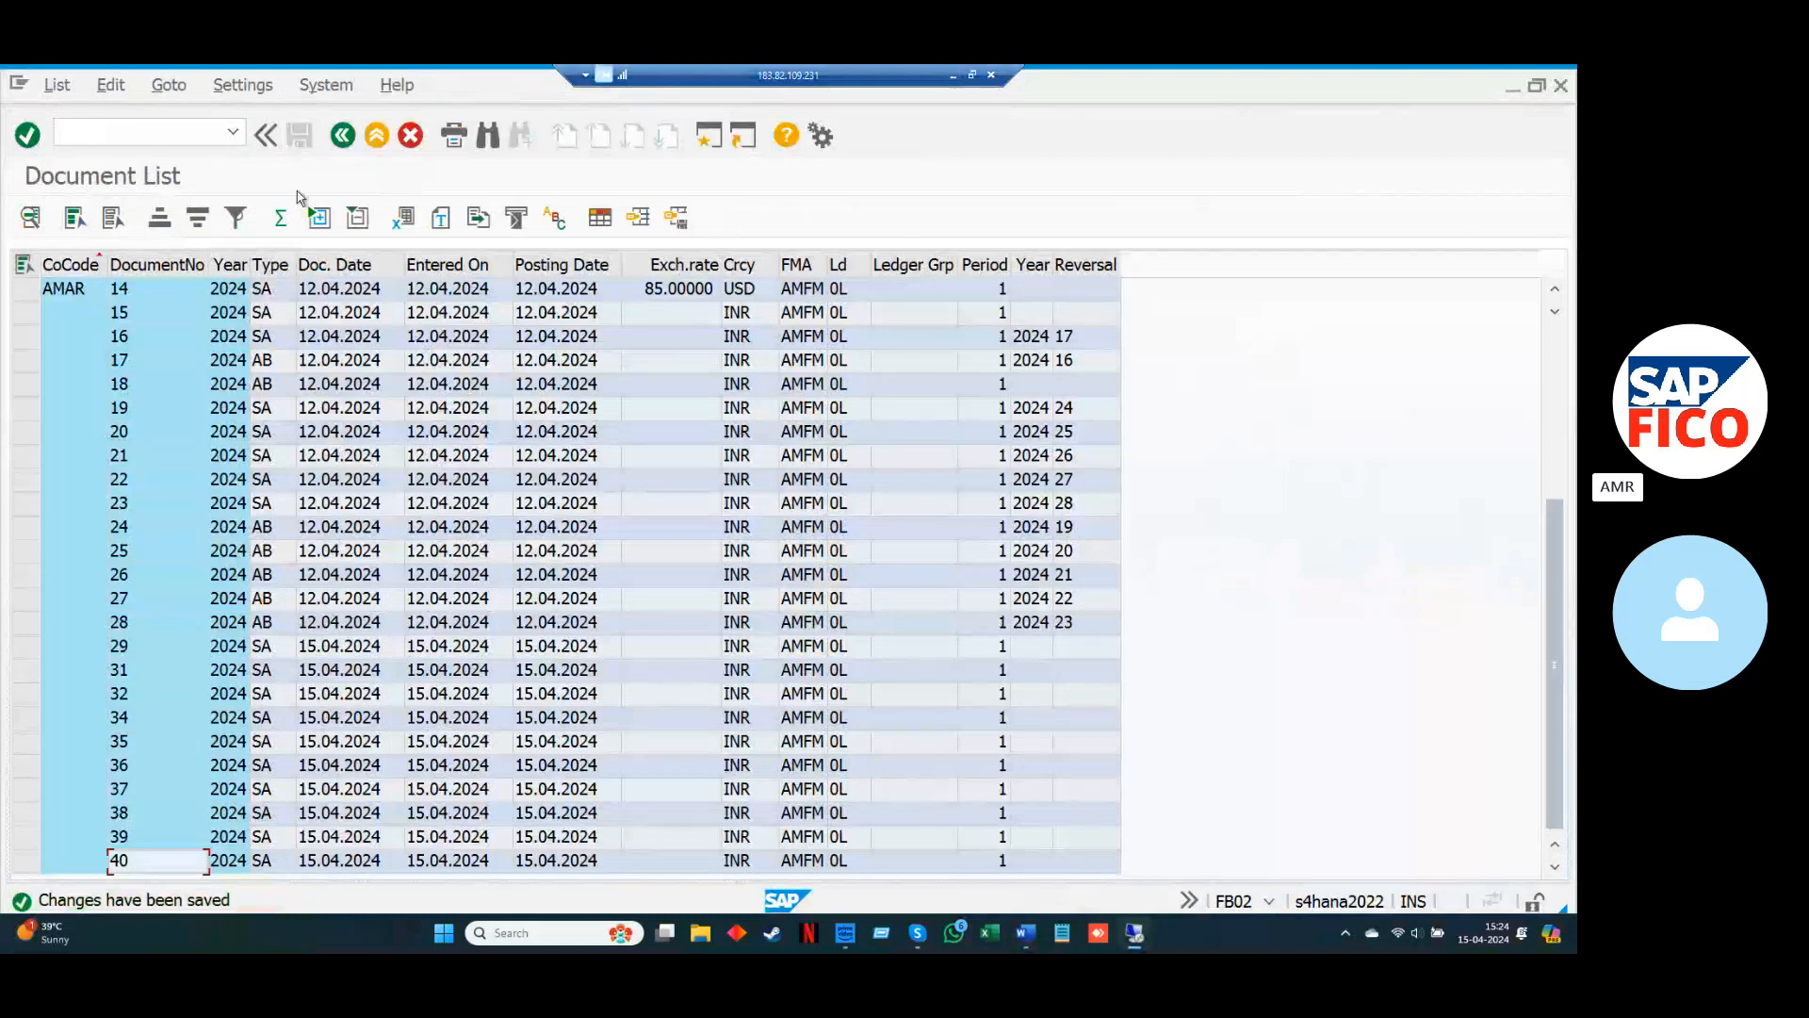
Reopen document 40, set the text of line item 3 to RENT PAID and save the document.
{"action": "double_click", "coordinate": [160, 867]}
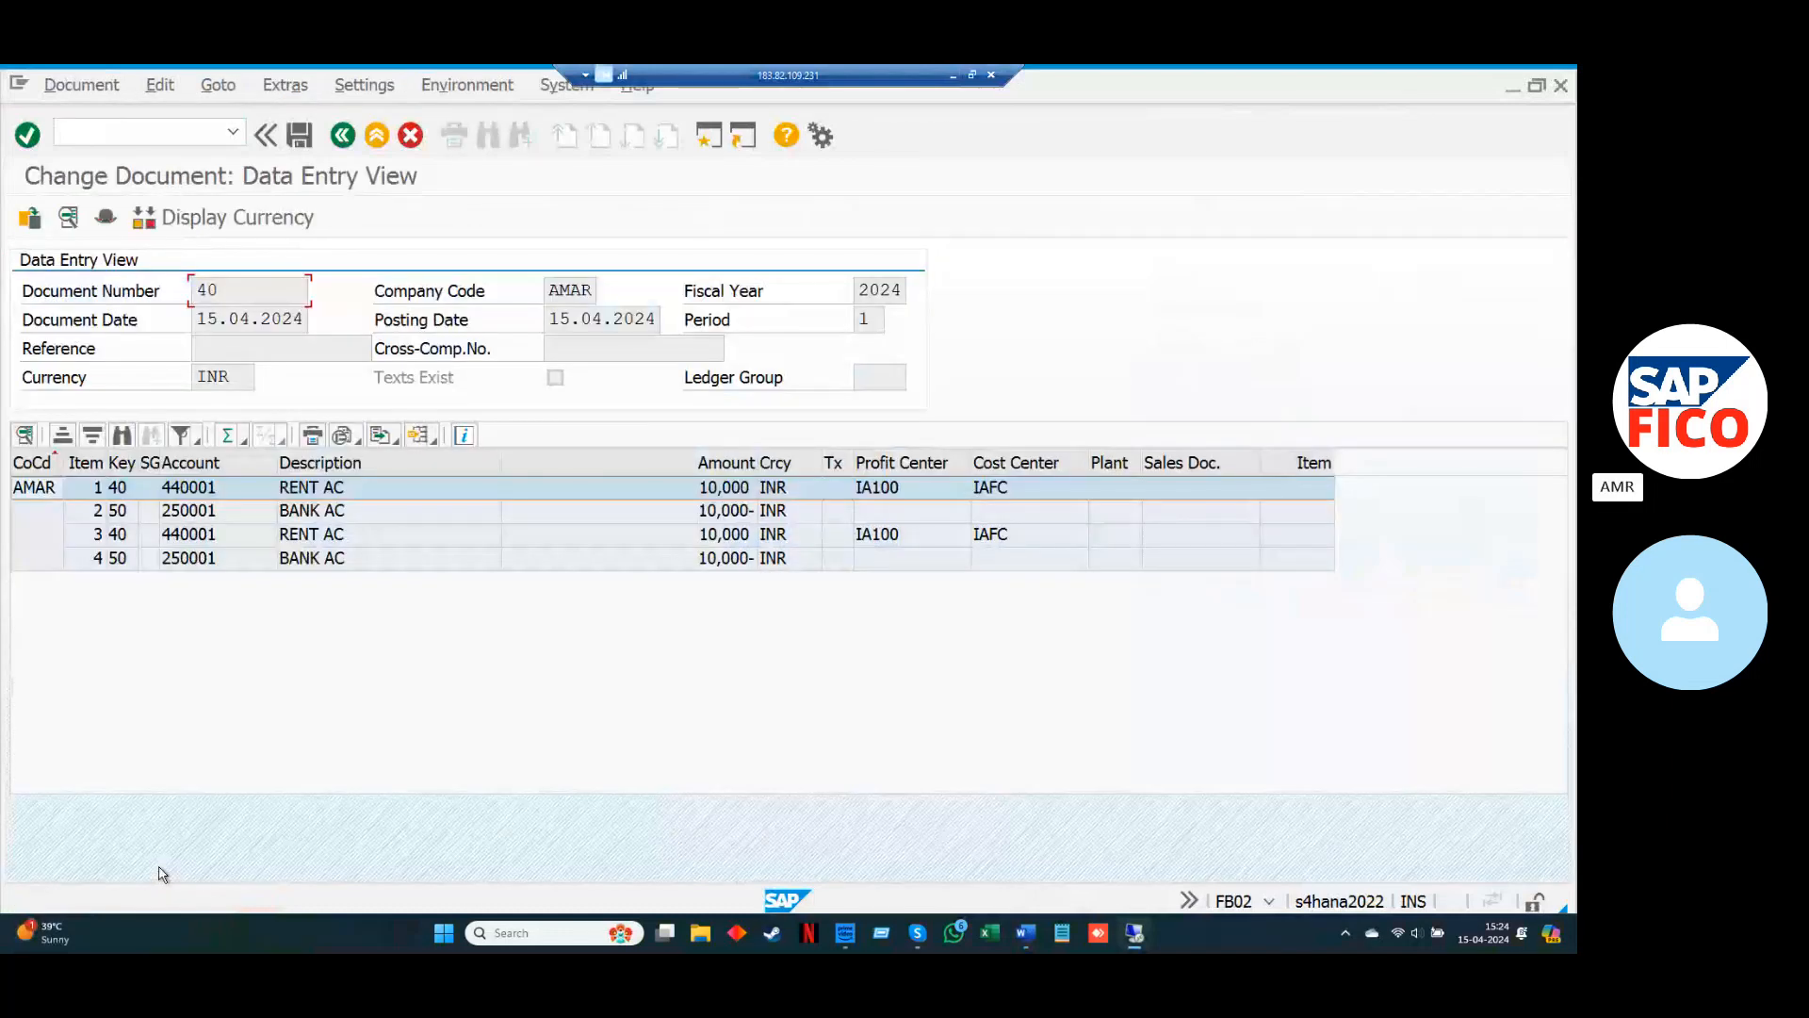
{"action": "double_click", "coordinate": [78, 538]}
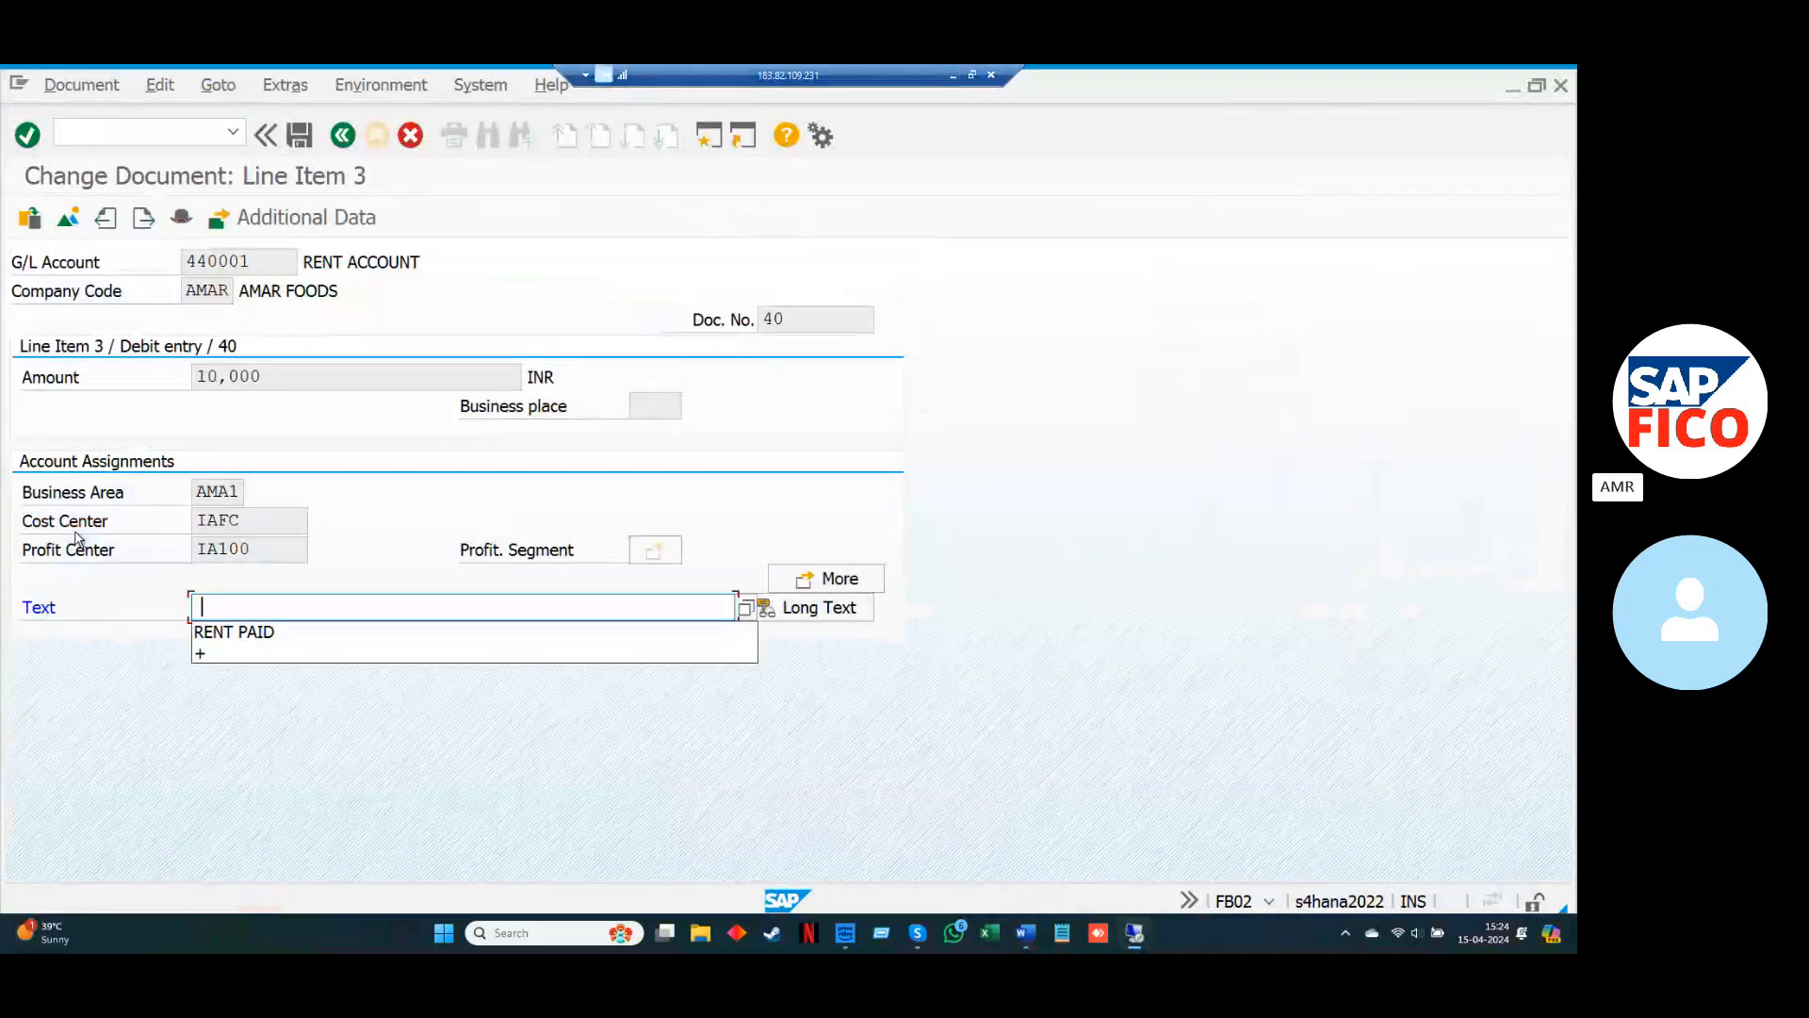
{"action": "key", "text": "Down"}
{"action": "key", "text": "Return"}
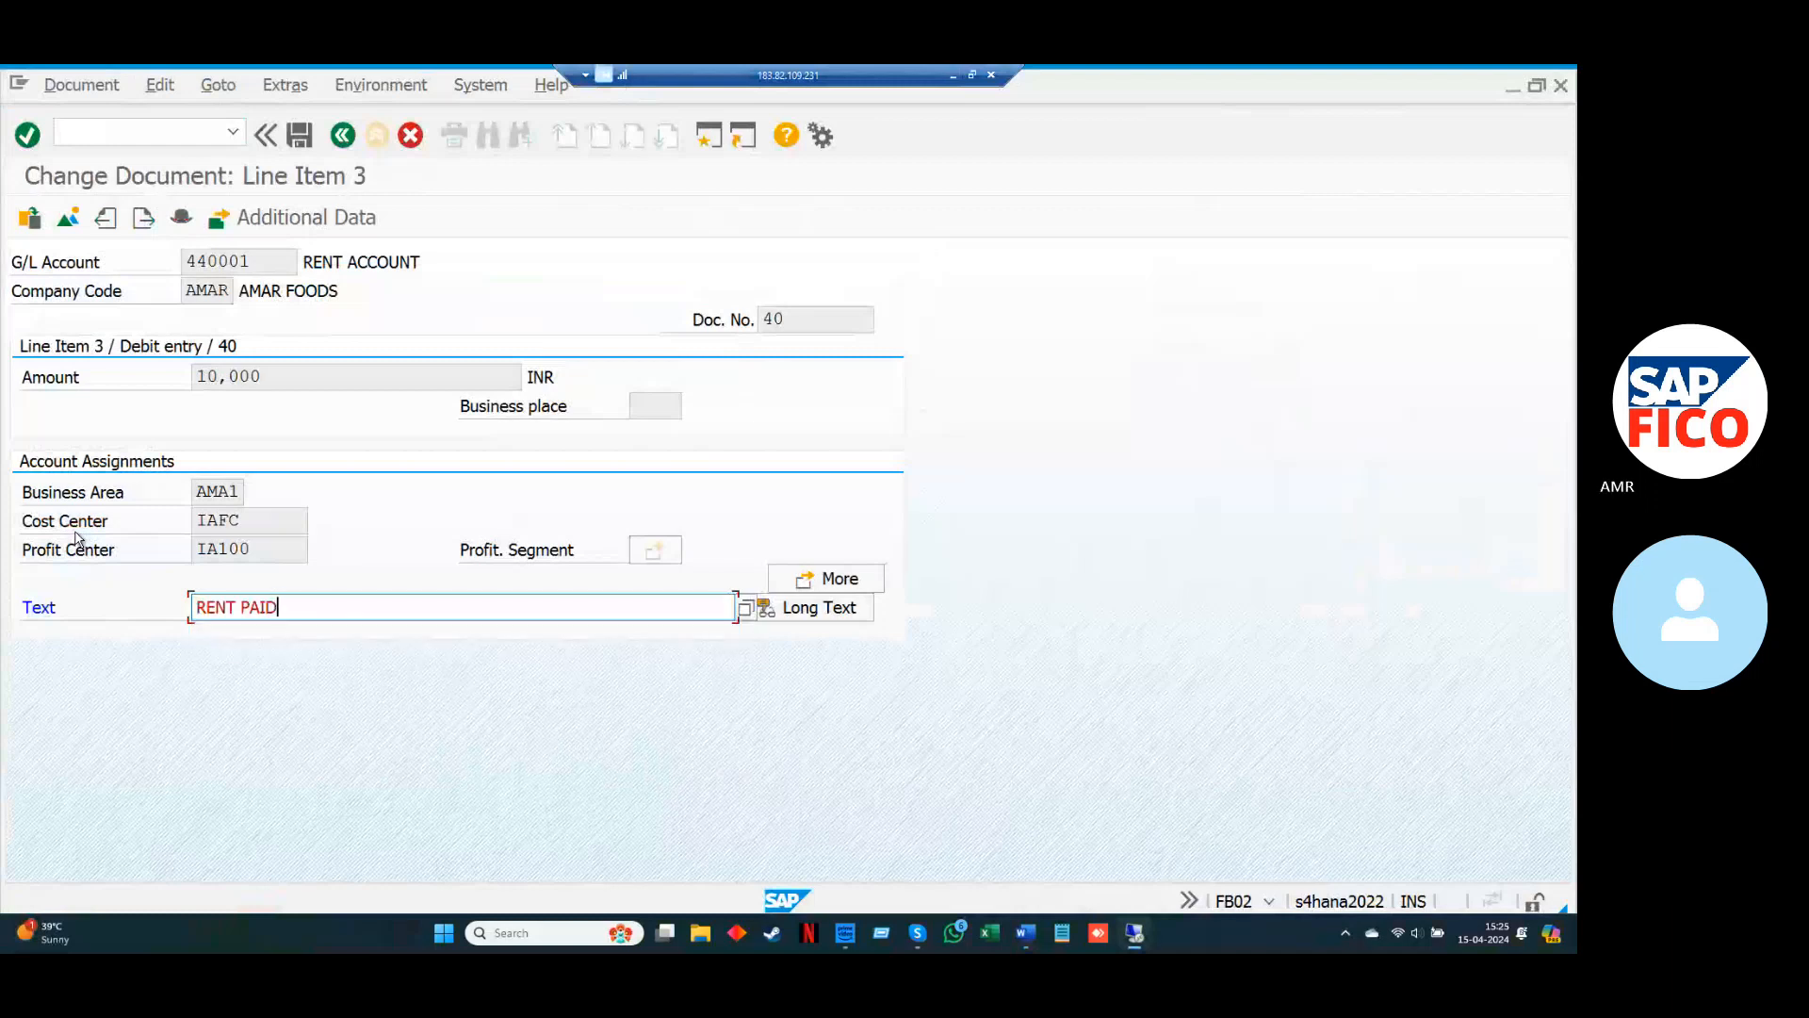
{"action": "key", "text": "ctrl+s"}
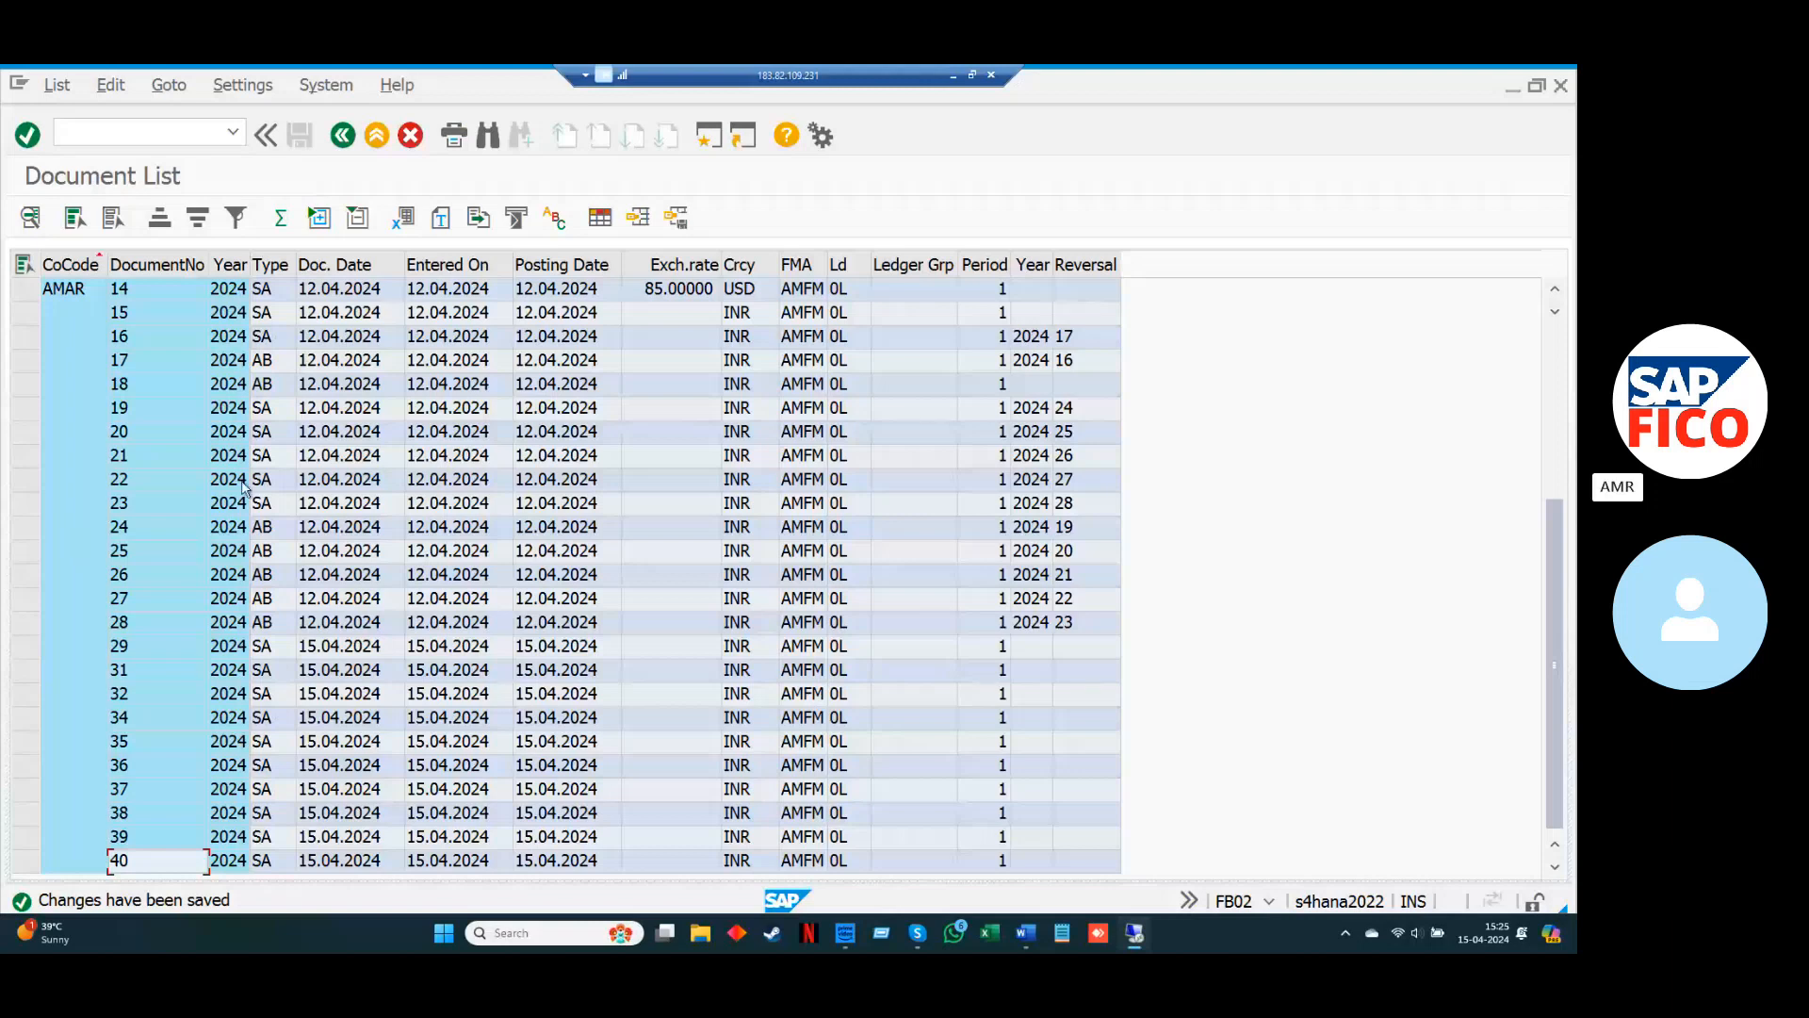
Switch to the Word notes and add the line "3.DISPLAY CHANGES-FB04." below the FB02 entry.
{"action": "left_click", "coordinate": [953, 75]}
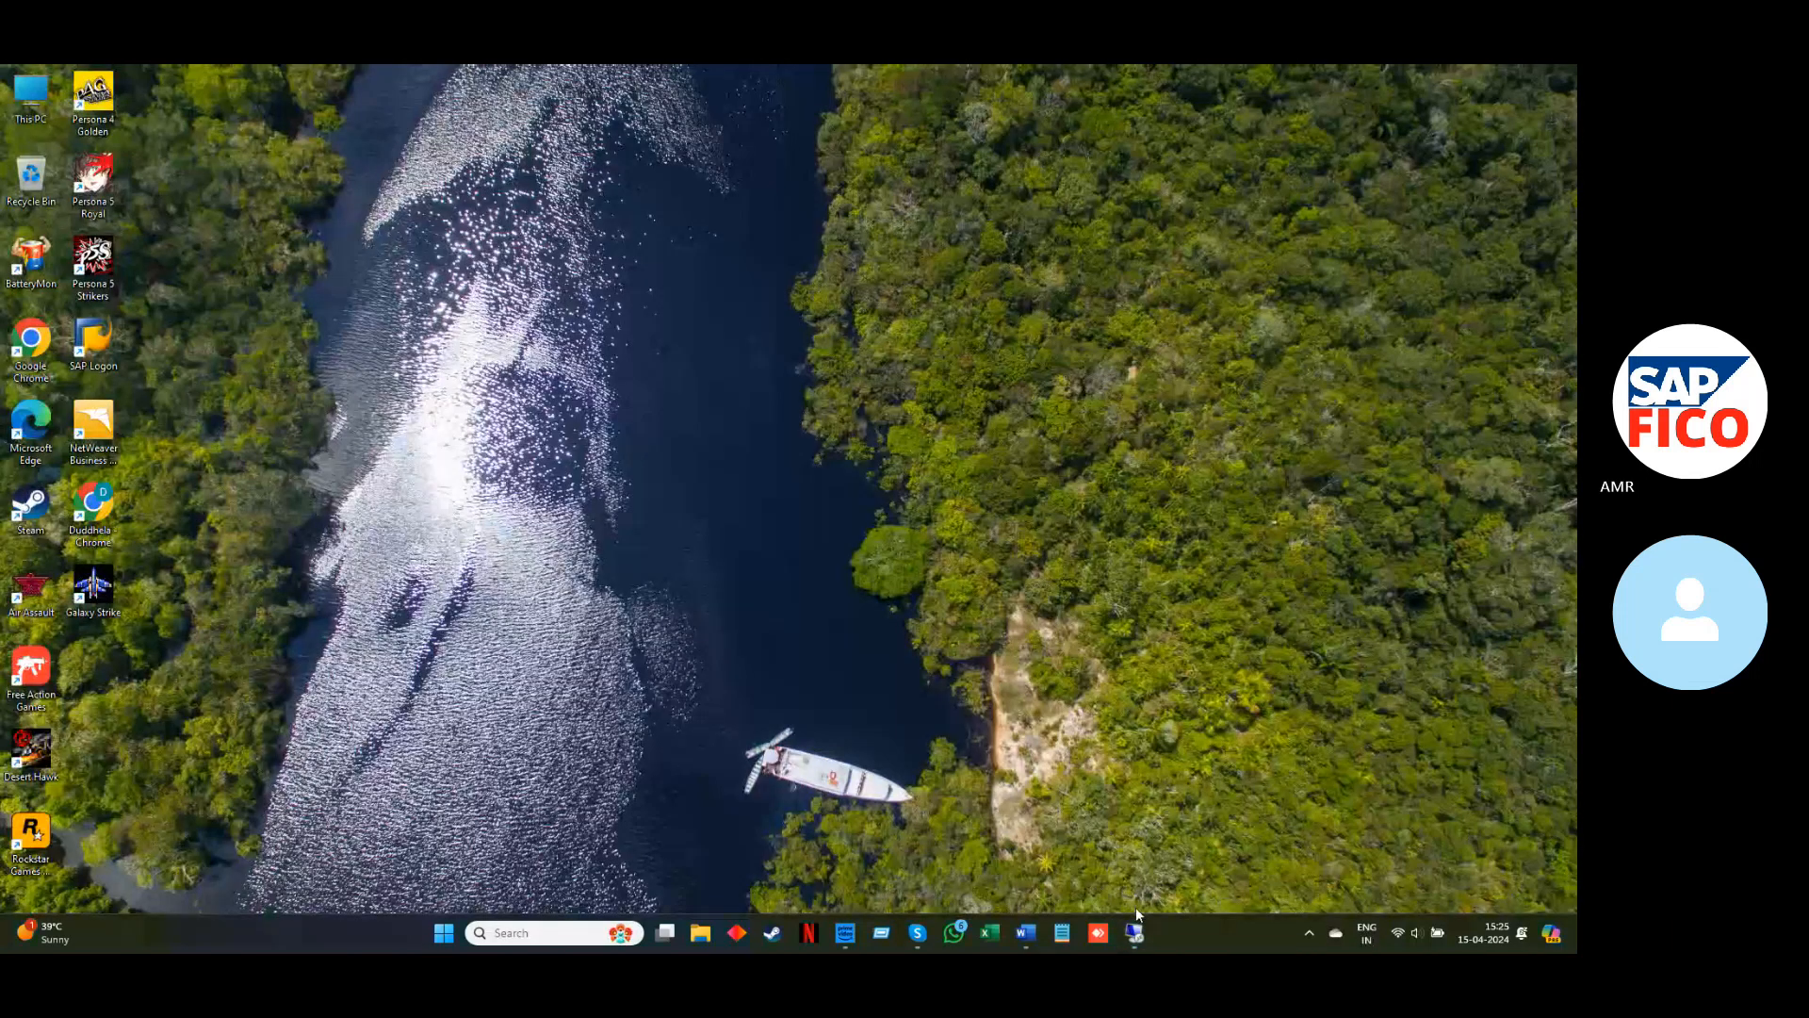
{"action": "mouse_move", "coordinate": [1025, 933]}
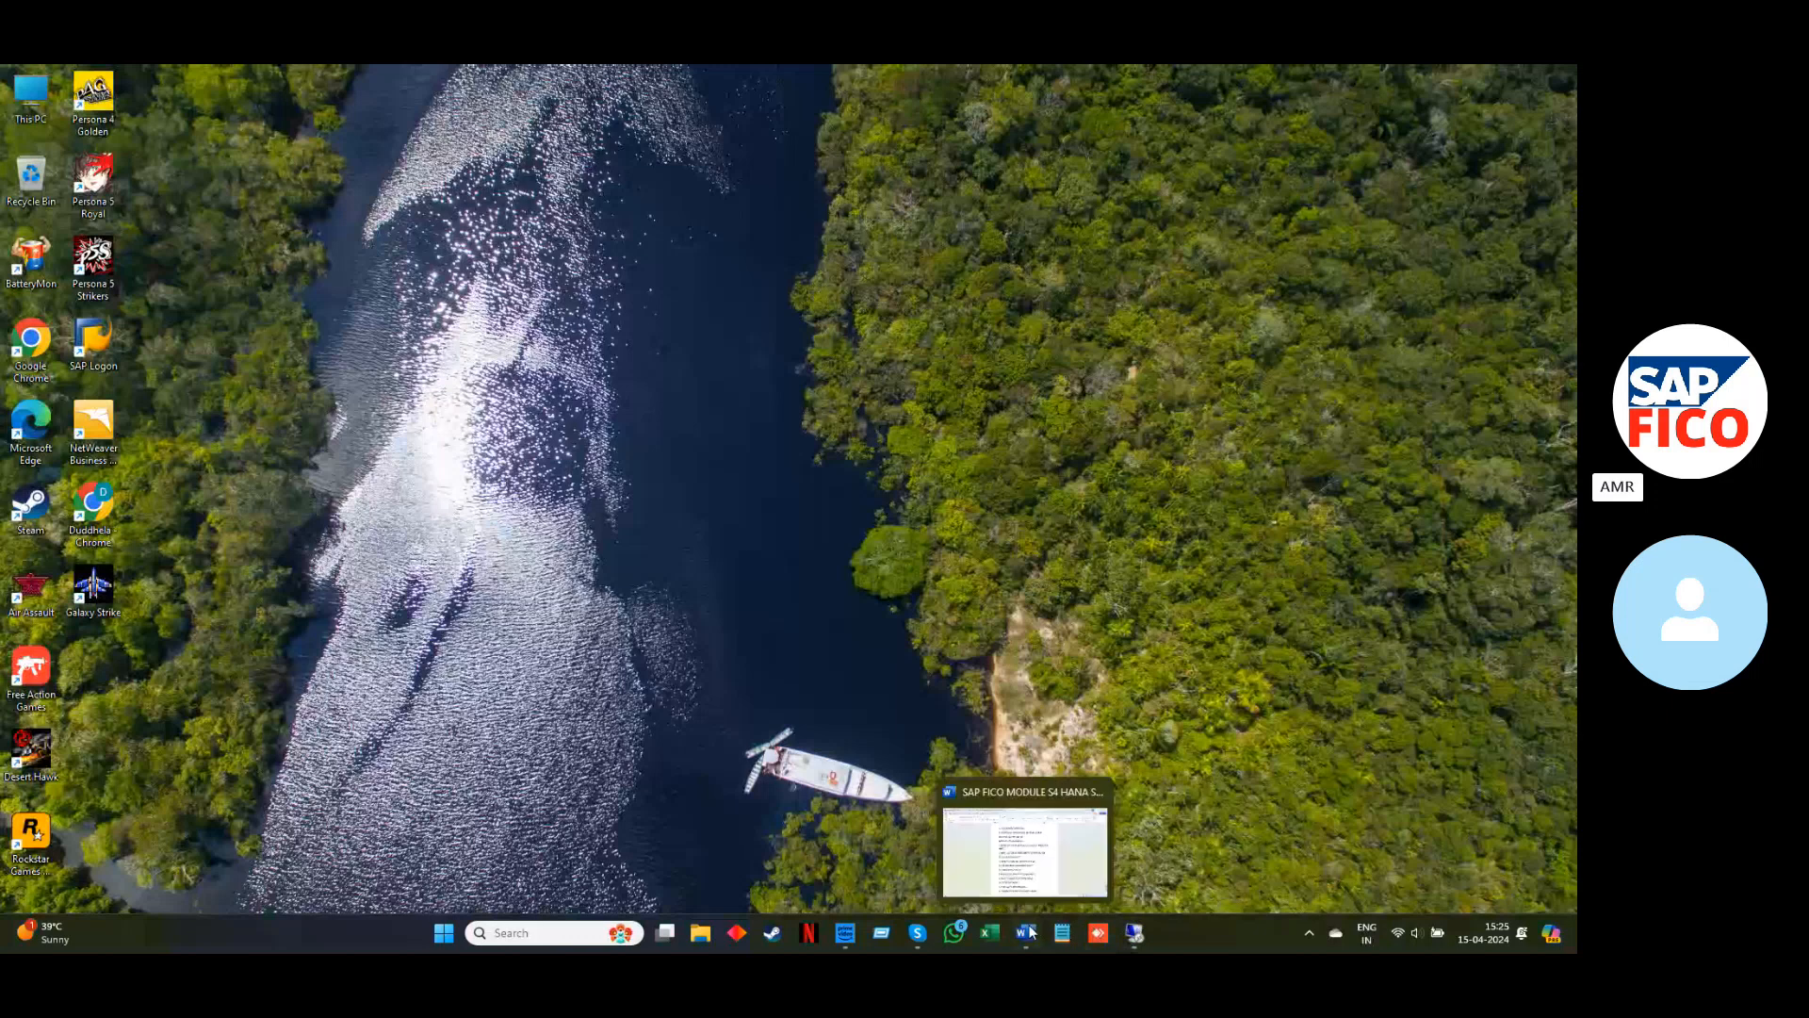
{"action": "left_click", "coordinate": [1026, 897]}
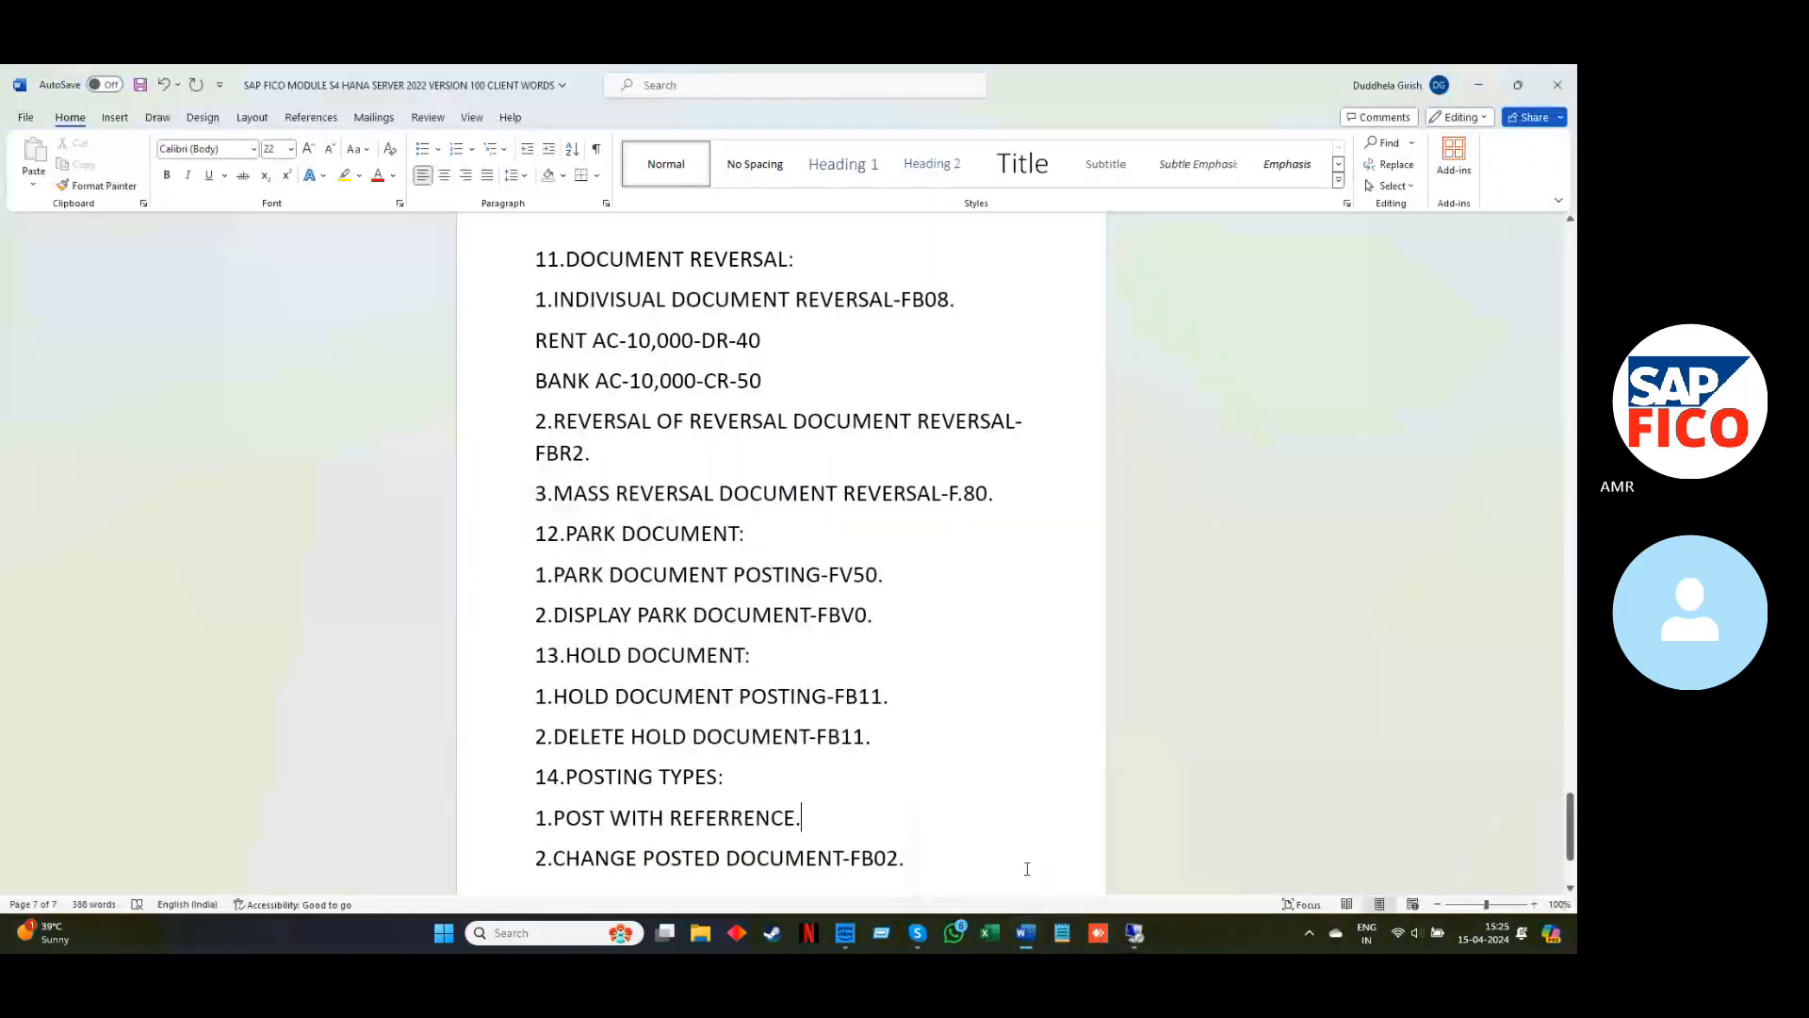
{"action": "key", "text": "Down"}
{"action": "key", "text": "Right"}
{"action": "key", "text": "Right"}
{"action": "key", "text": "Right"}
{"action": "key", "text": "Right"}
{"action": "key", "text": "Right"}
{"action": "key", "text": "Right"}
{"action": "key", "text": "Return"}
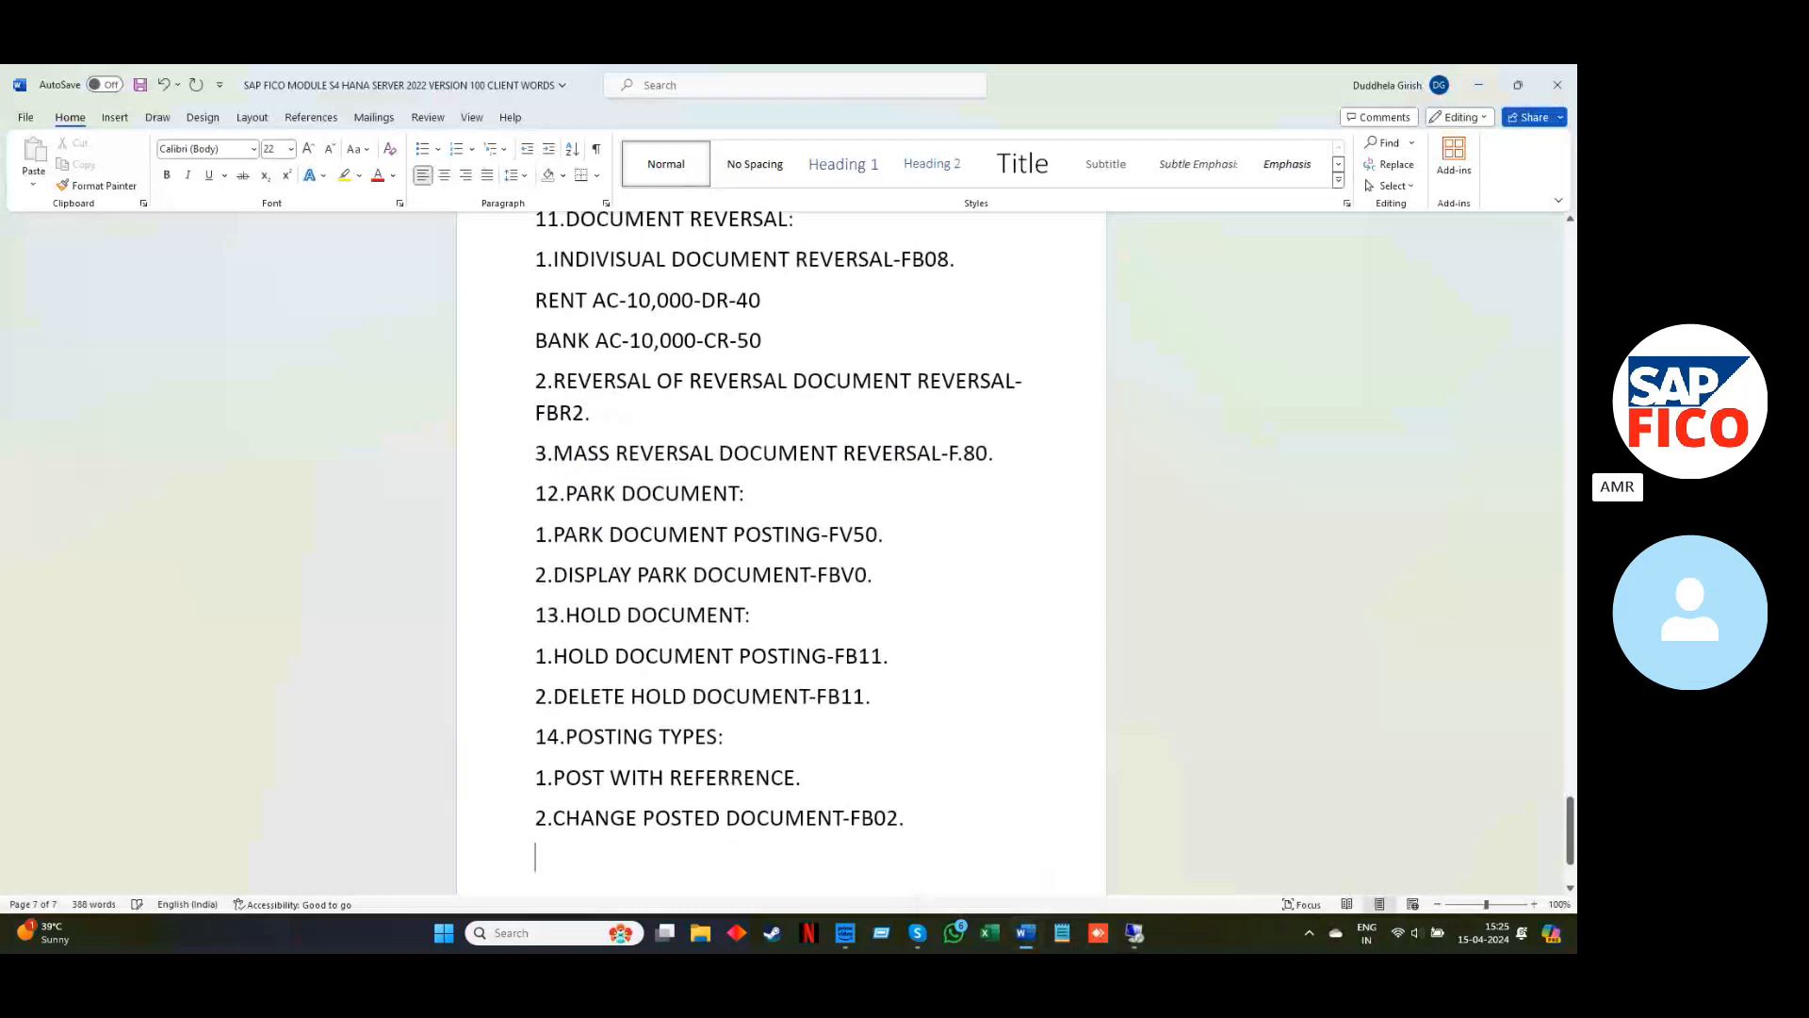
{"action": "type", "text": "3.DISP"}
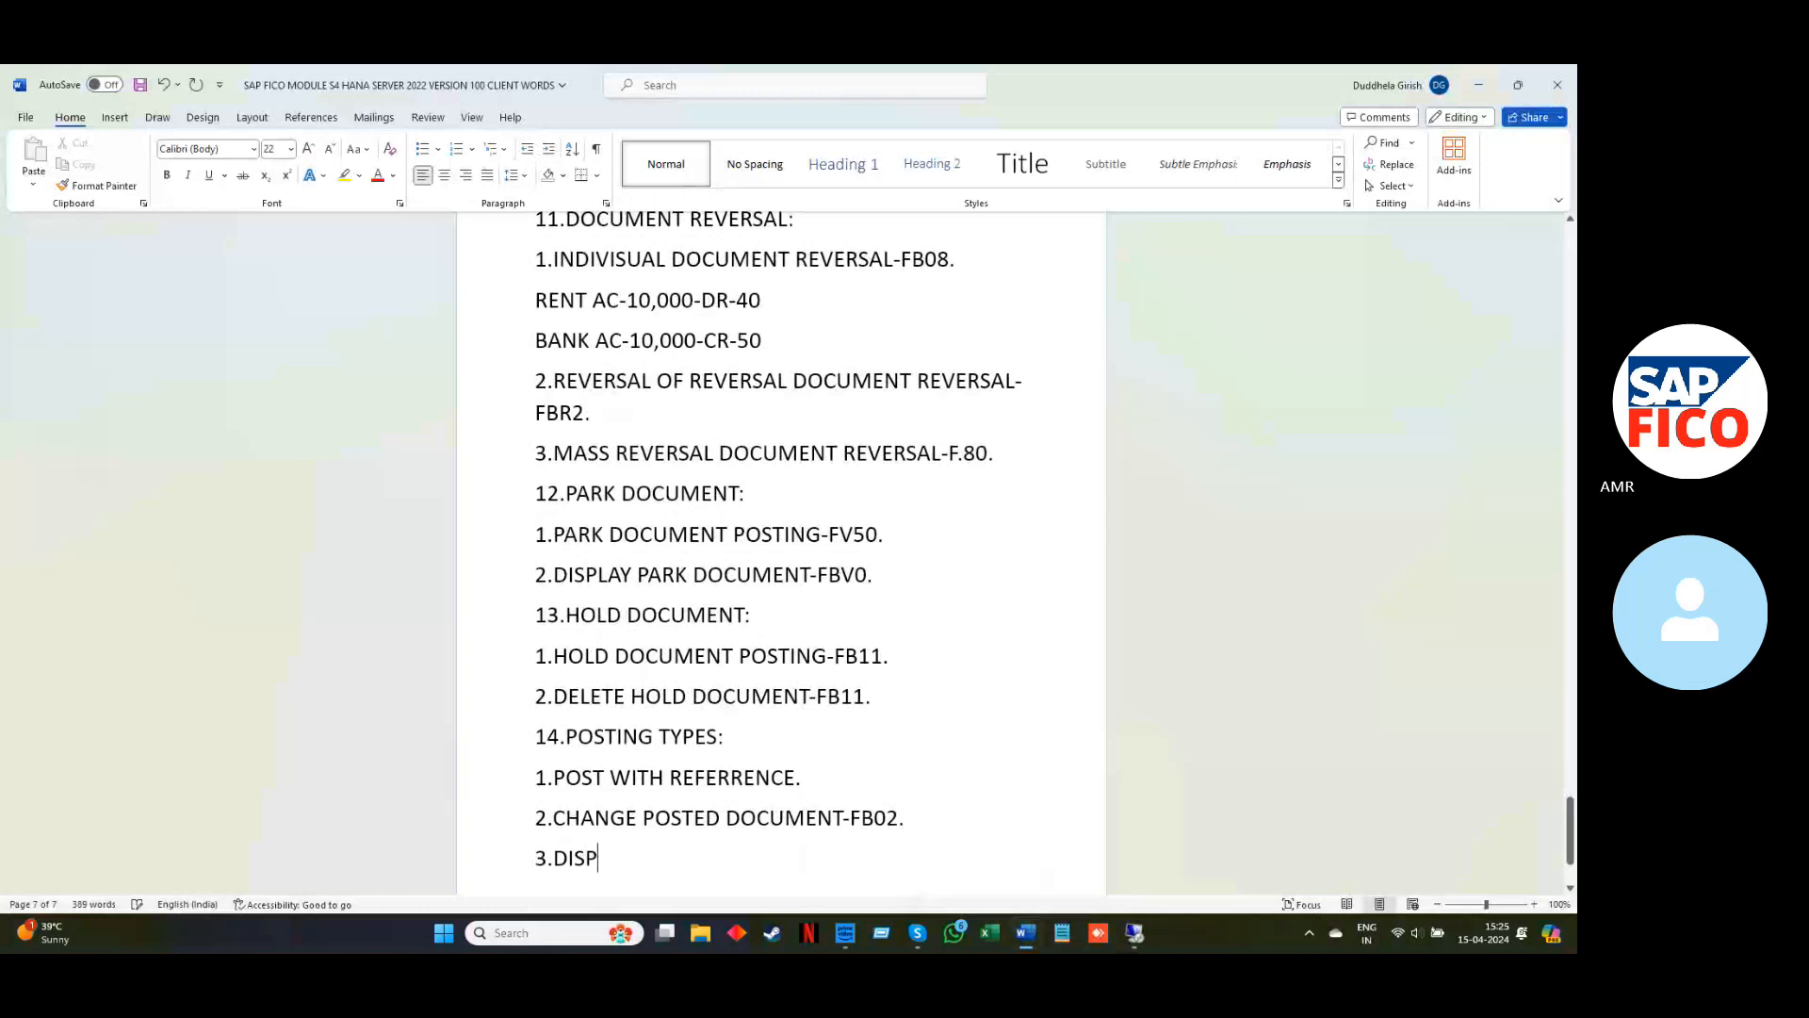
{"action": "type", "text": "LAY CHA"}
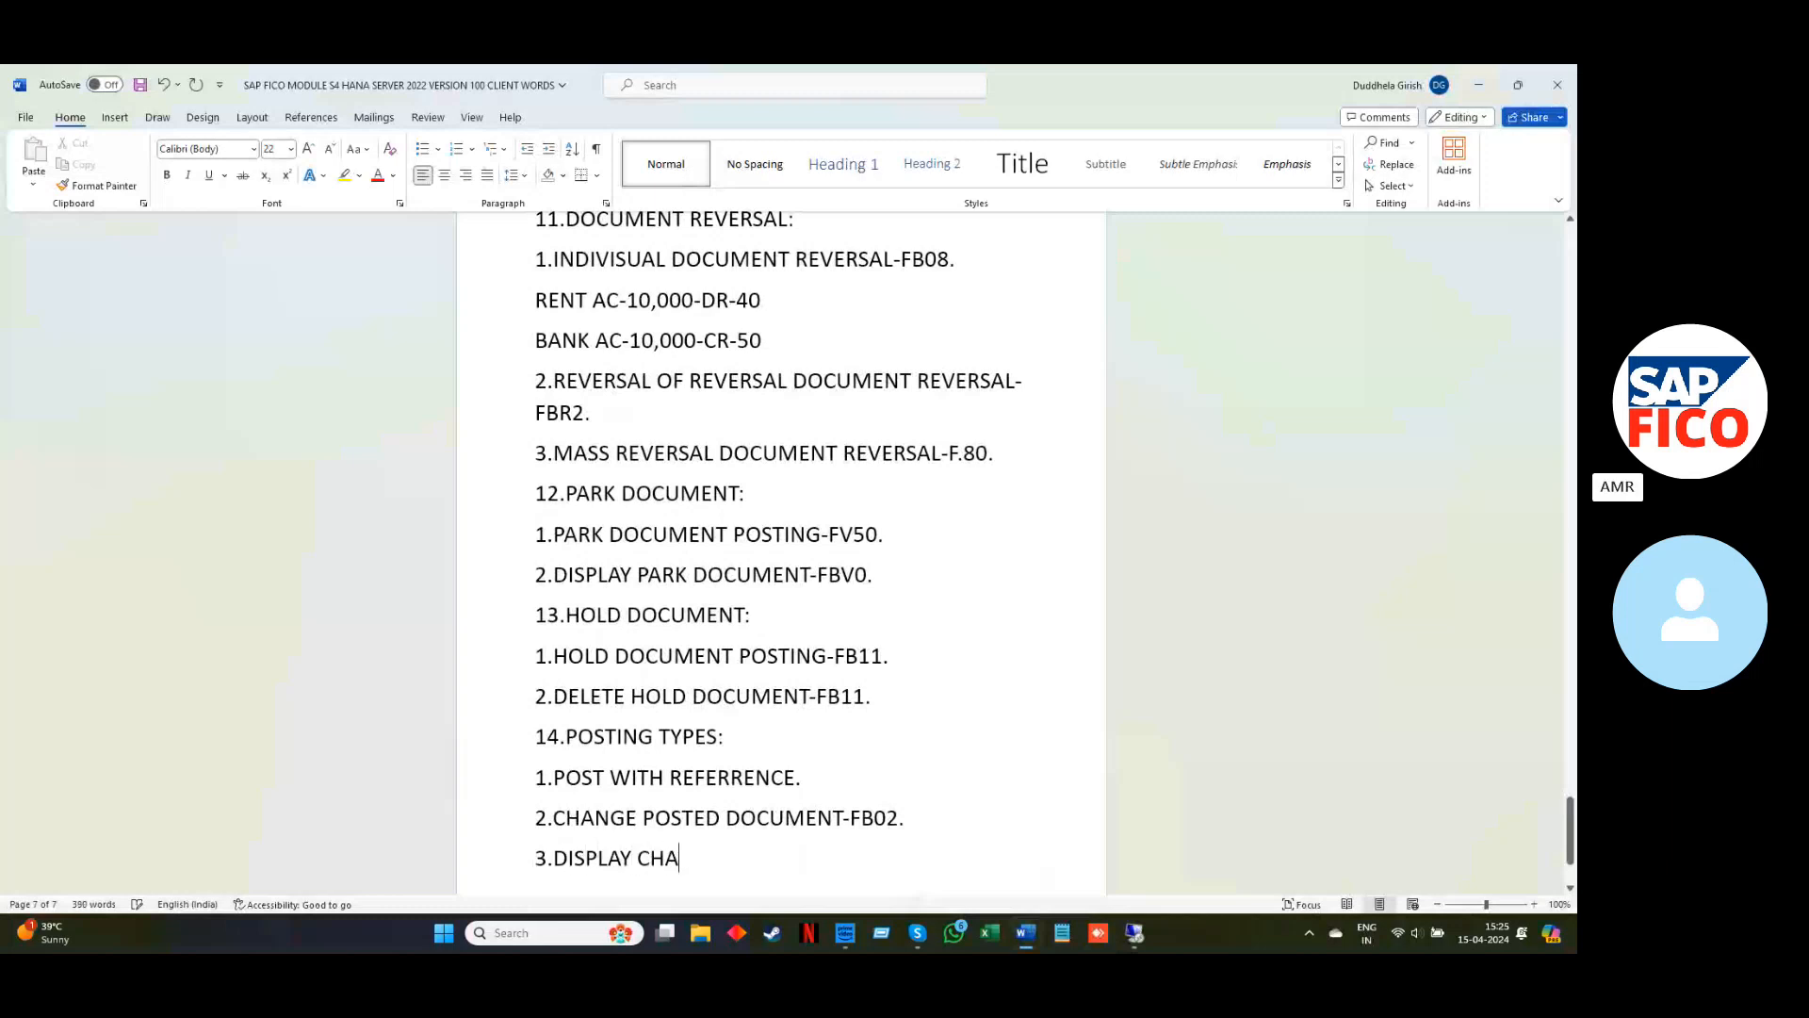
{"action": "type", "text": "NGES-FB"}
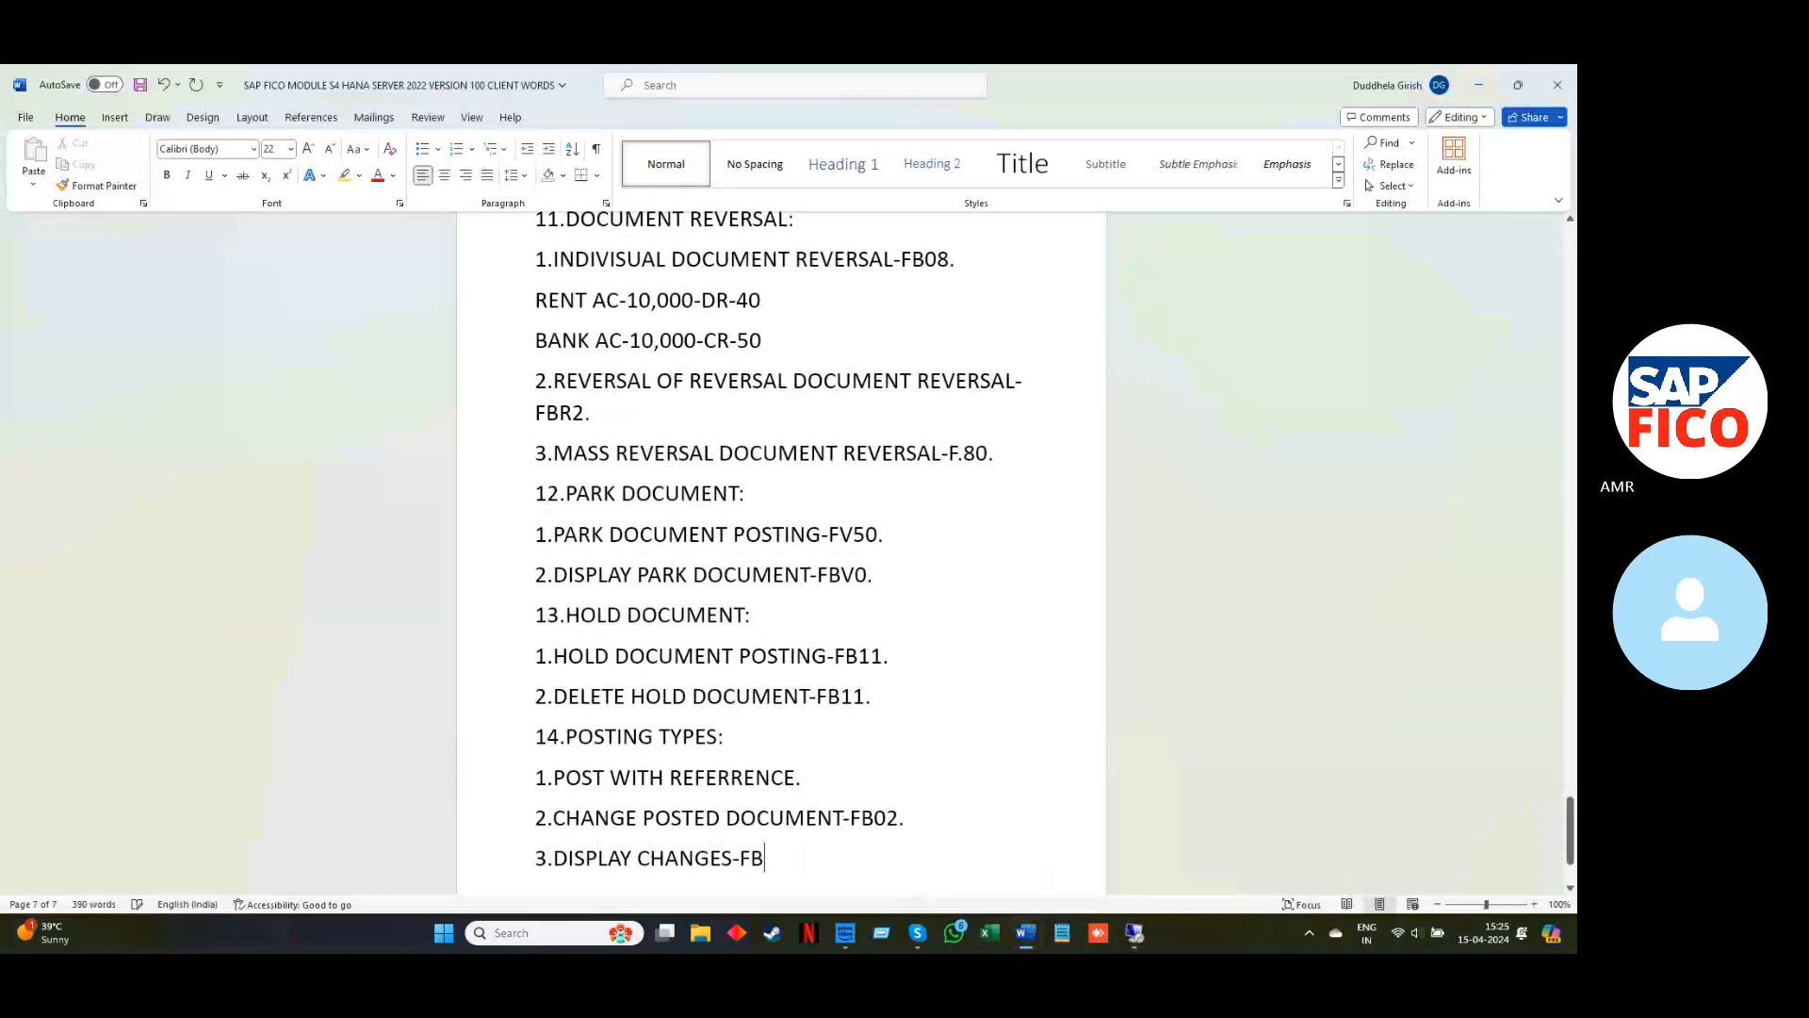
{"action": "type", "text": "04."}
Switch to the SAP session, start transaction FB04 and display the changed fields of document 40 in company code AMAR, fiscal year 2024.
{"action": "left_click", "coordinate": [1481, 85]}
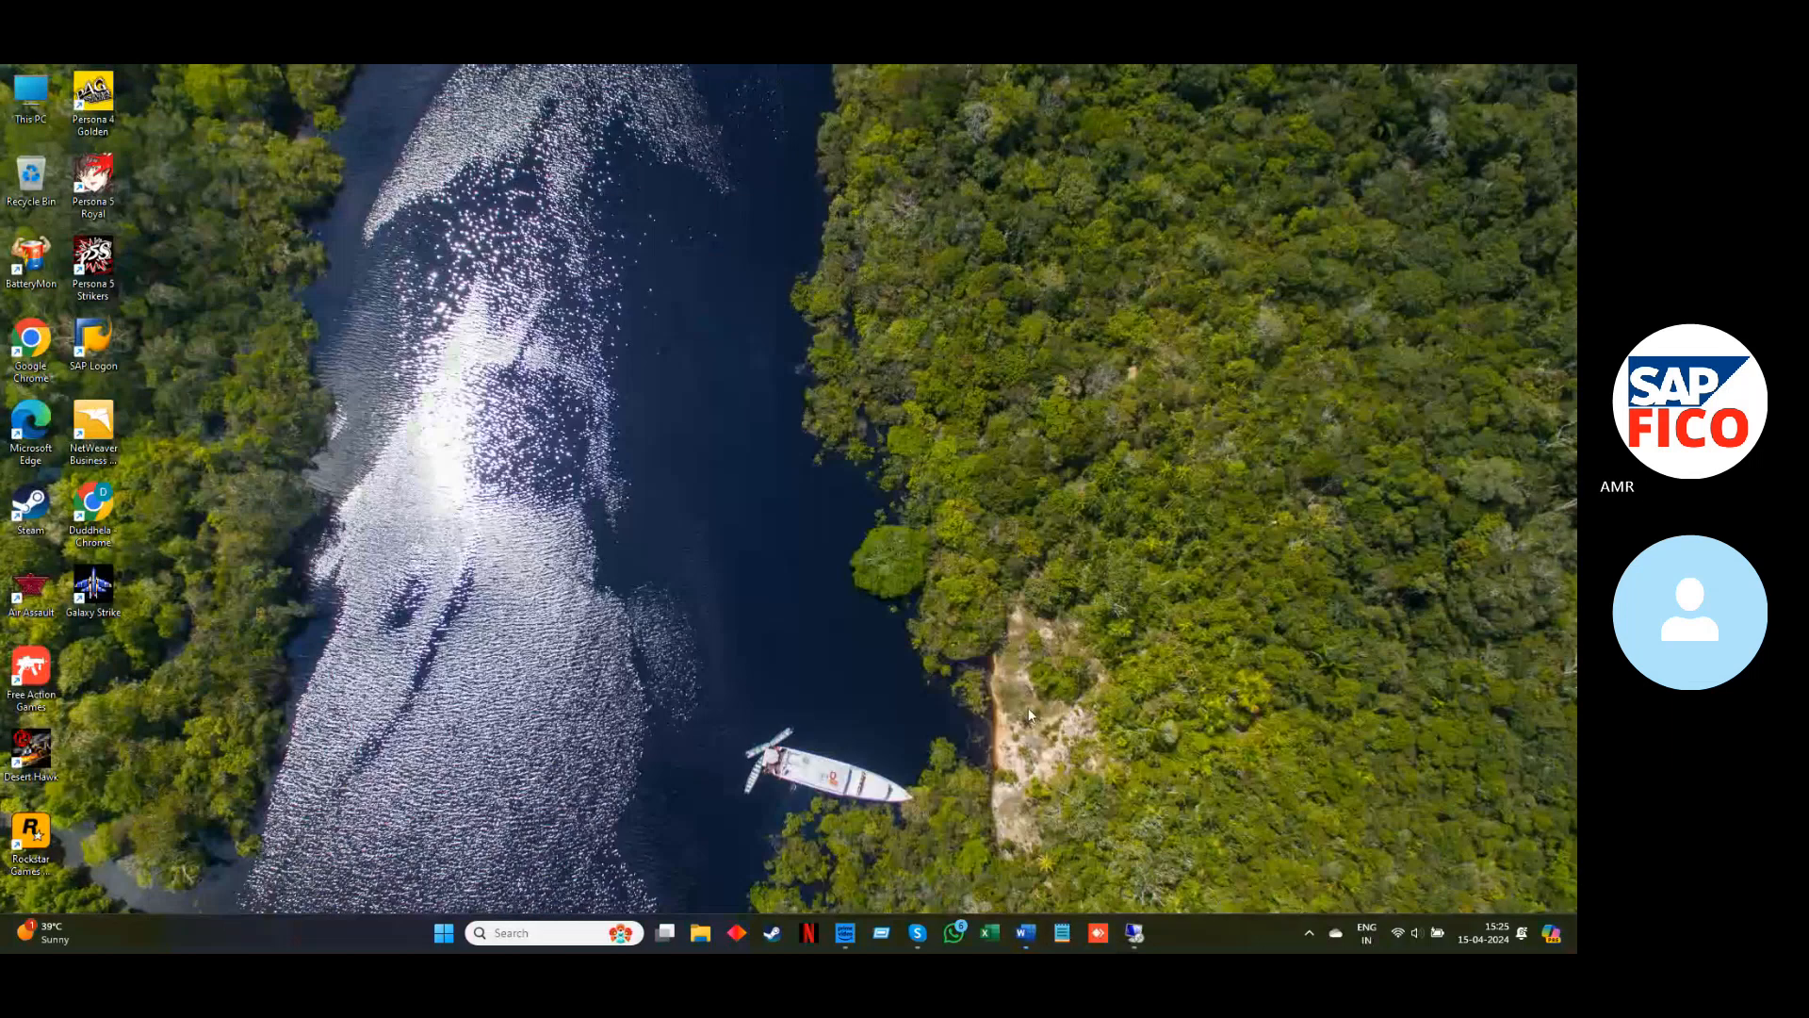
{"action": "mouse_move", "coordinate": [1135, 933]}
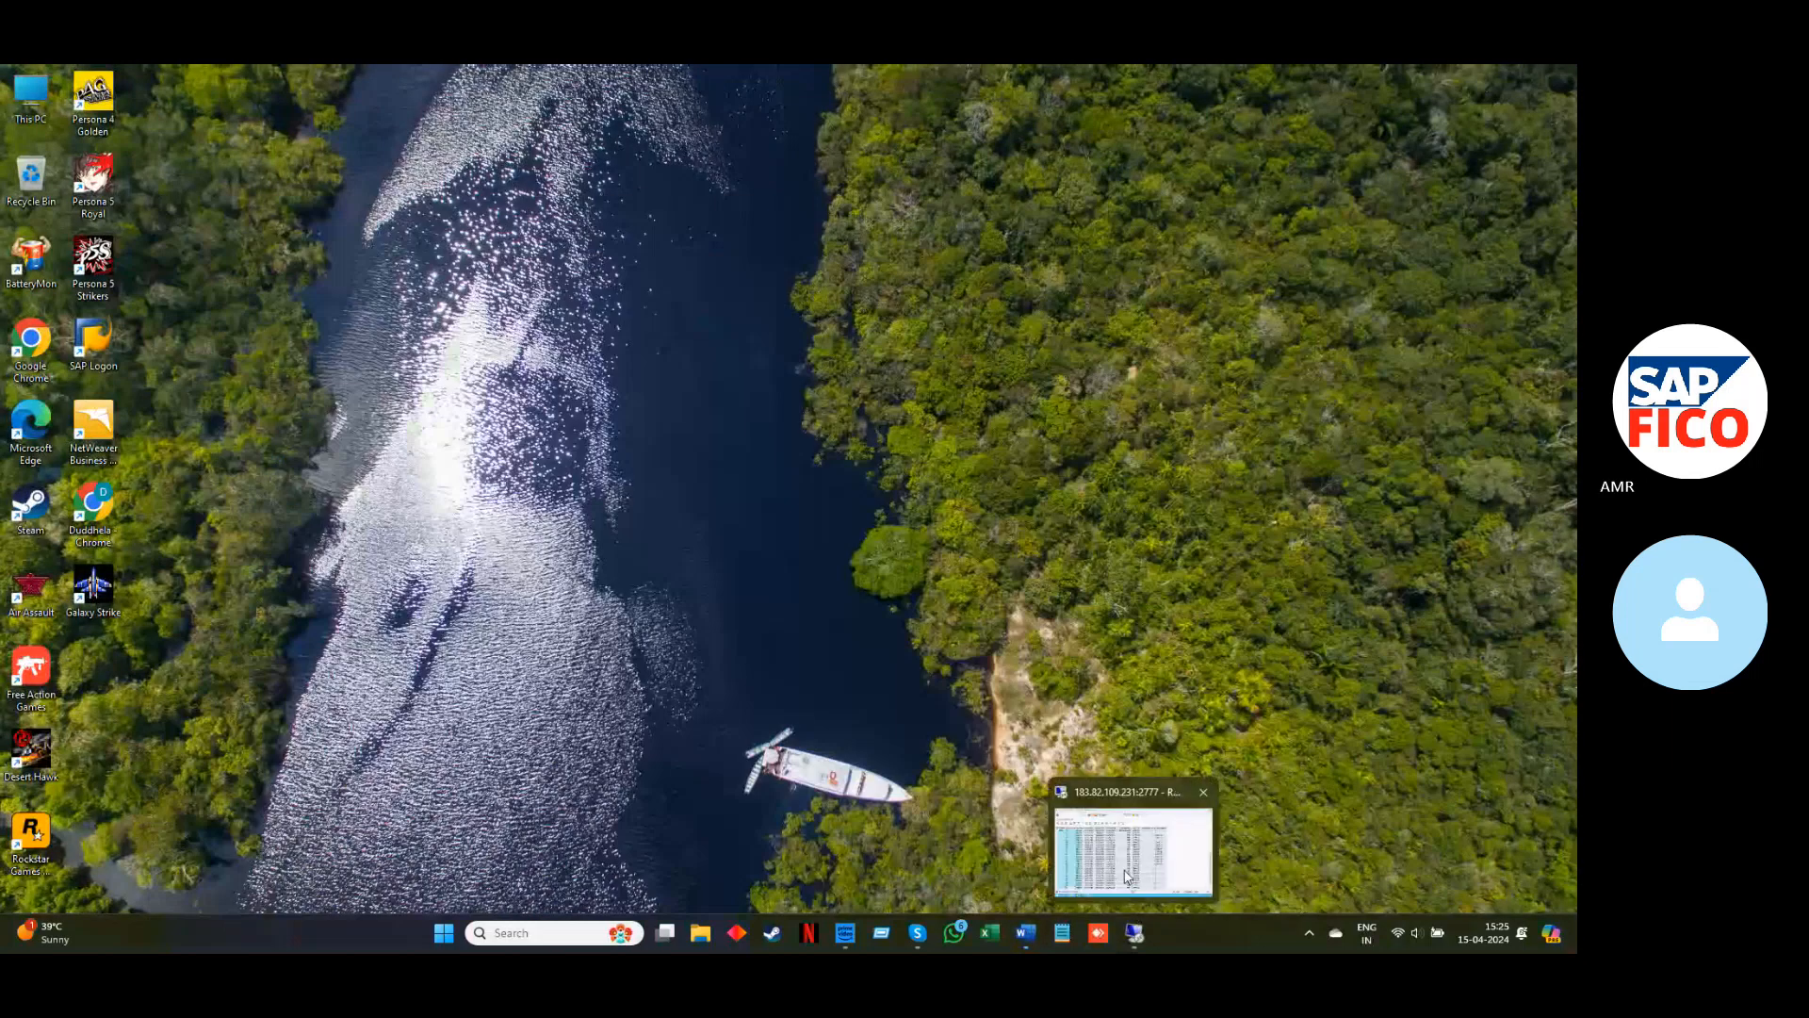
{"action": "left_click", "coordinate": [1173, 844]}
{"action": "key", "text": "F3"}
{"action": "key", "text": "F3"}
{"action": "key", "text": "F3"}
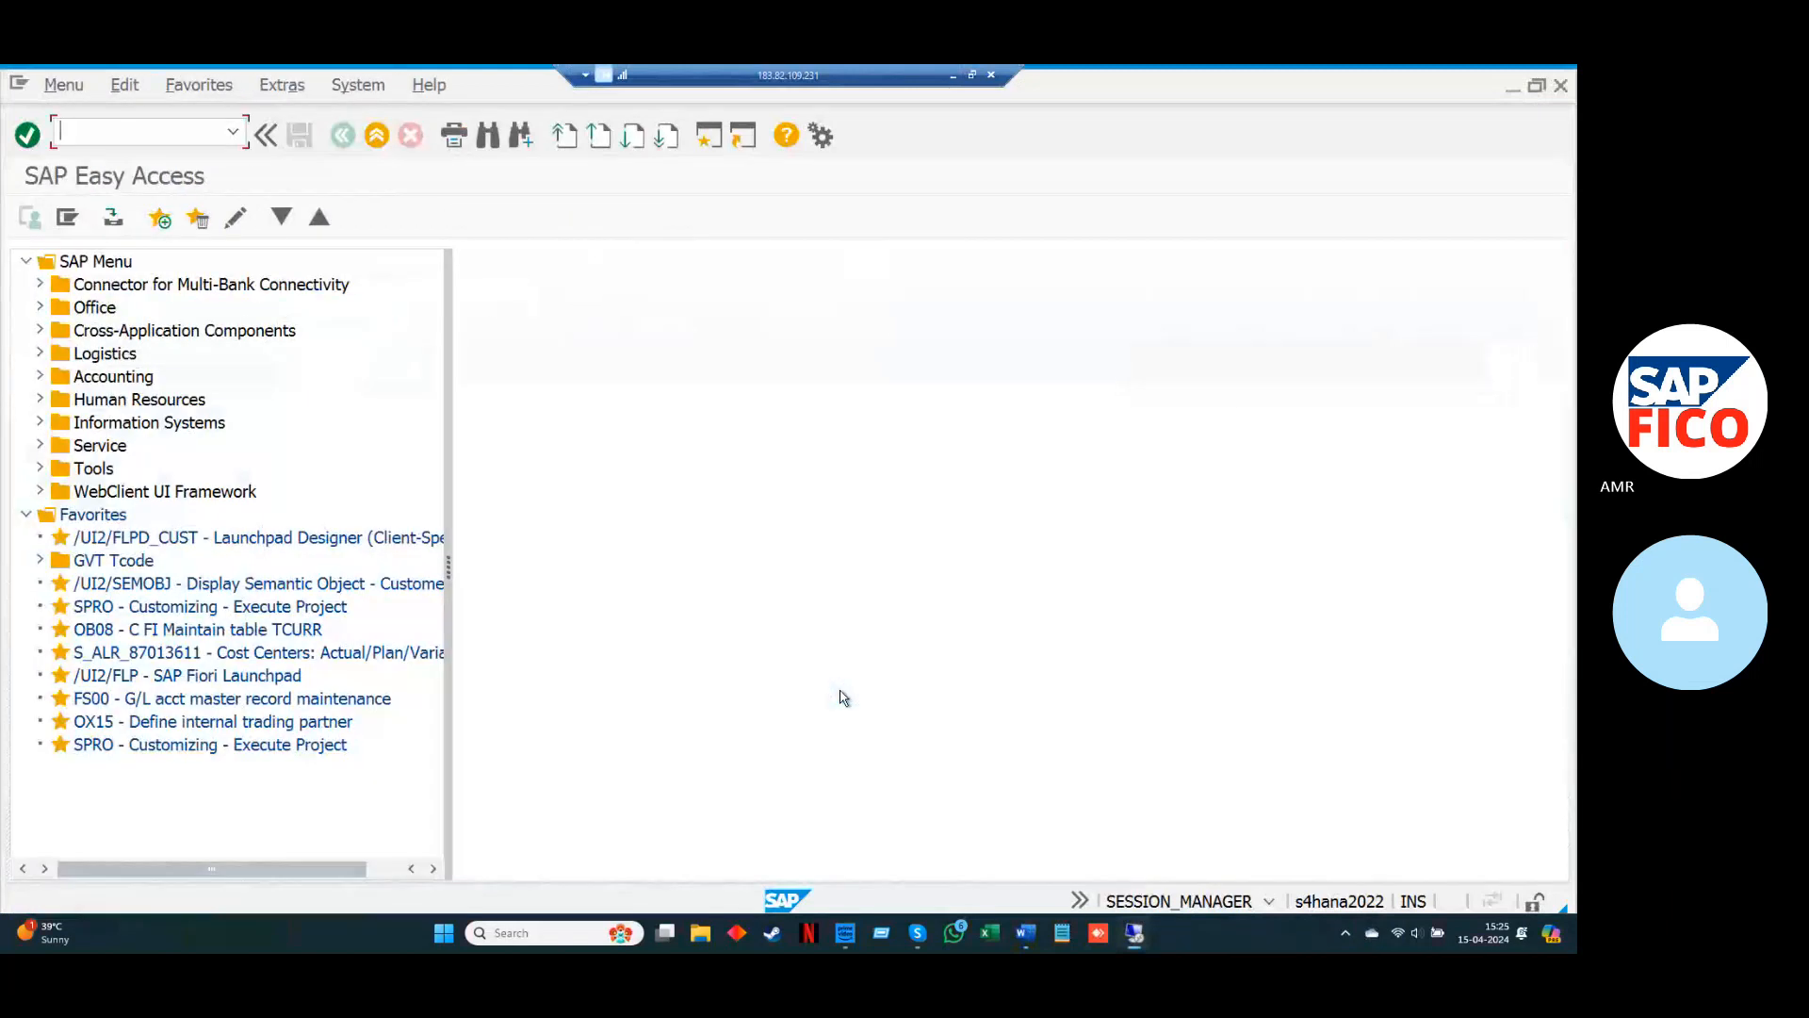
{"action": "type", "text": "FB04"}
{"action": "key", "text": "Return"}
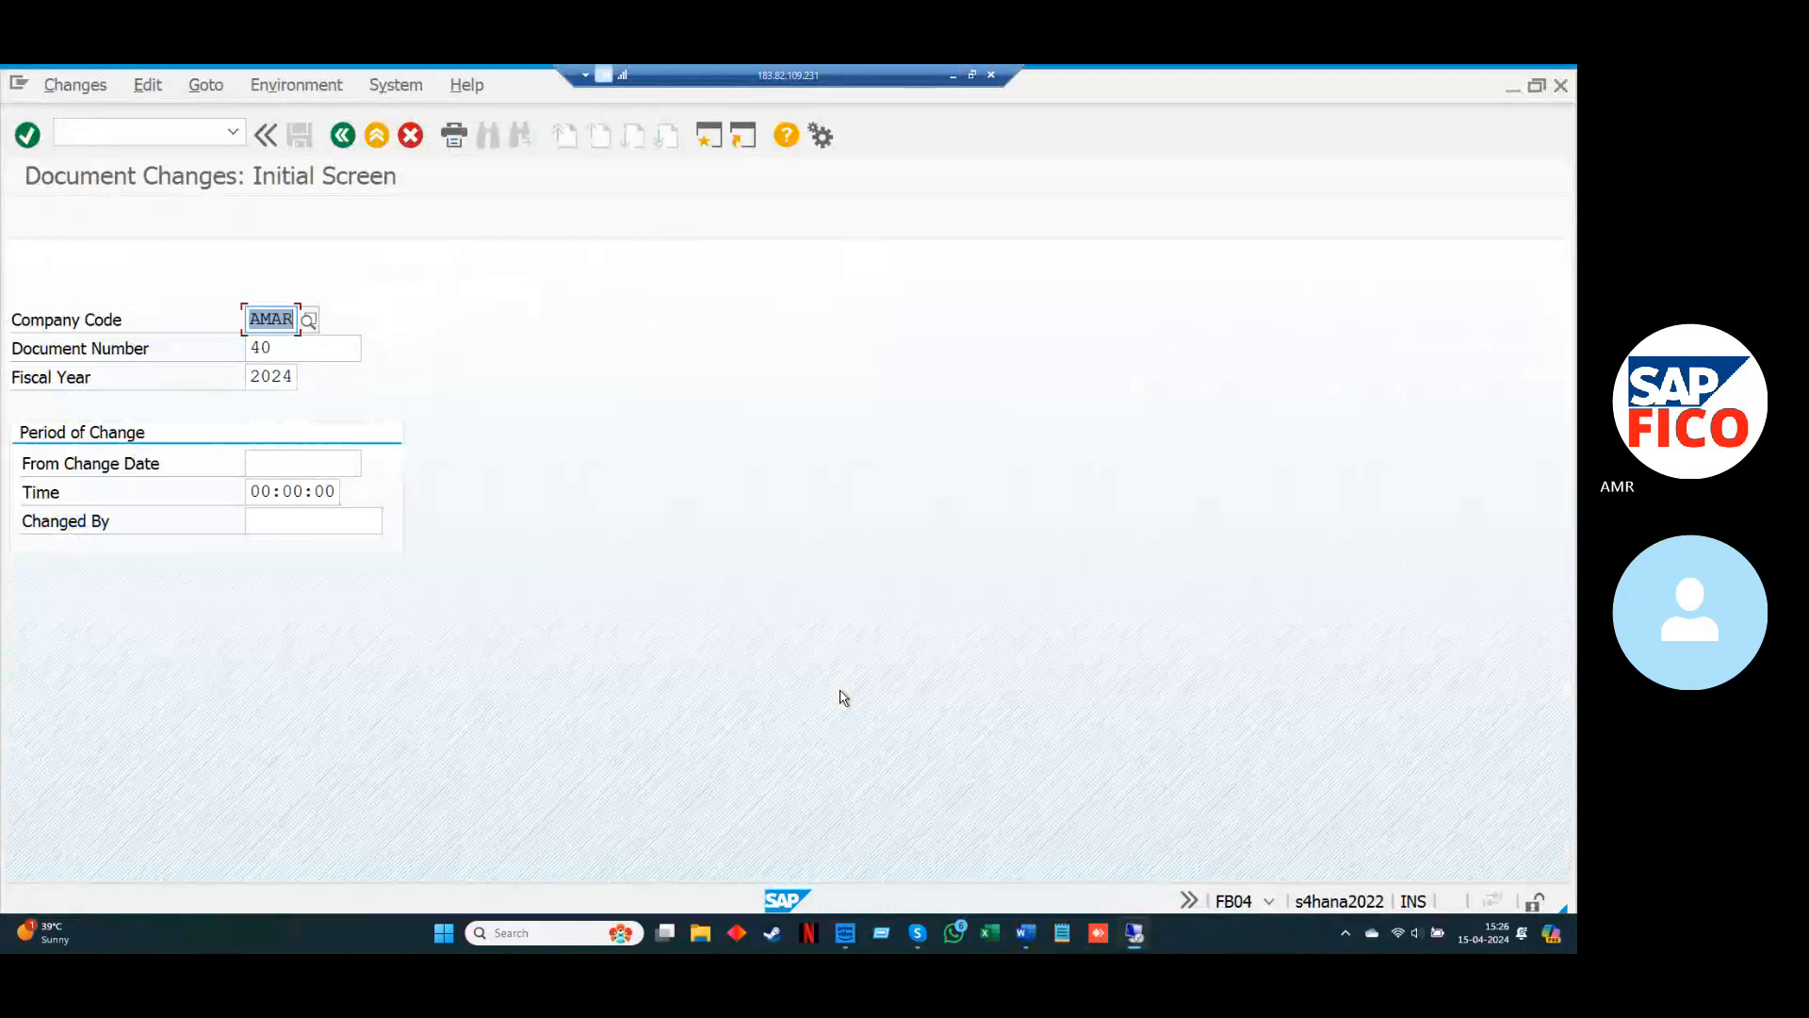
{"action": "key", "text": "Return"}
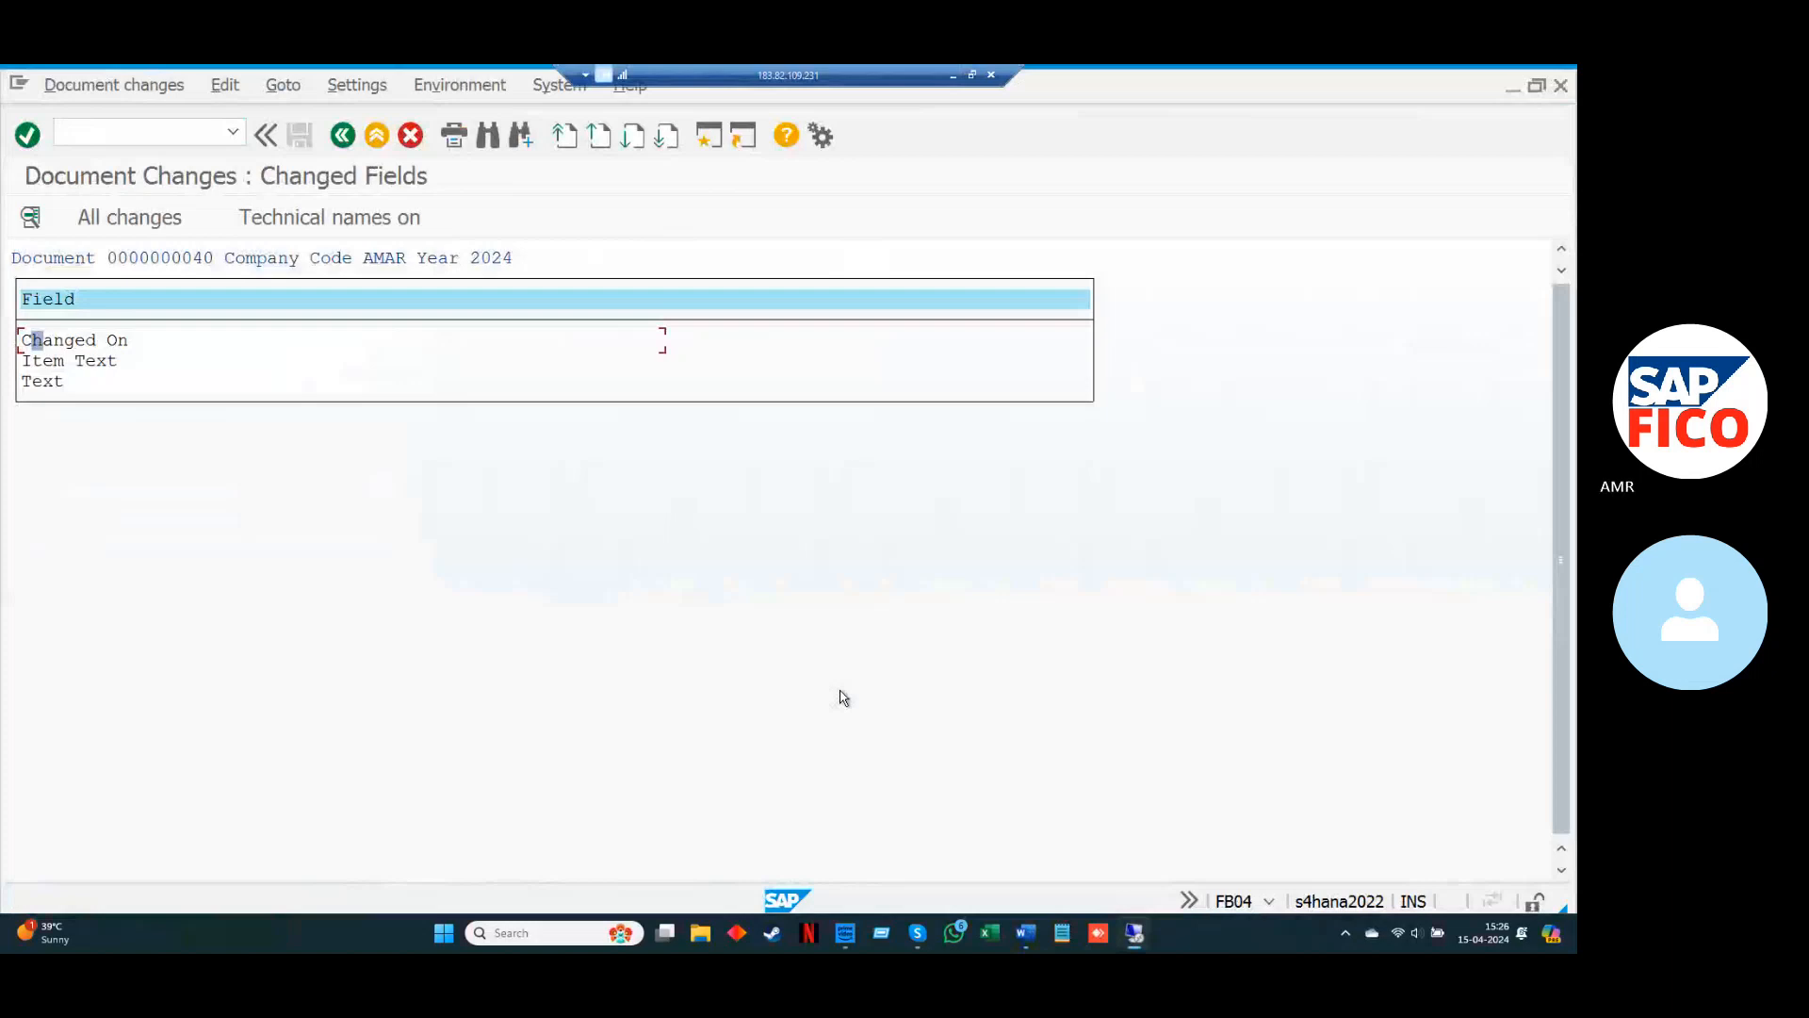
Switch to the Word notes and add the line "4.DISPLAY CHANGED LINE ITEM -FB09." below the FB04 entry.
{"action": "left_click", "coordinate": [954, 81]}
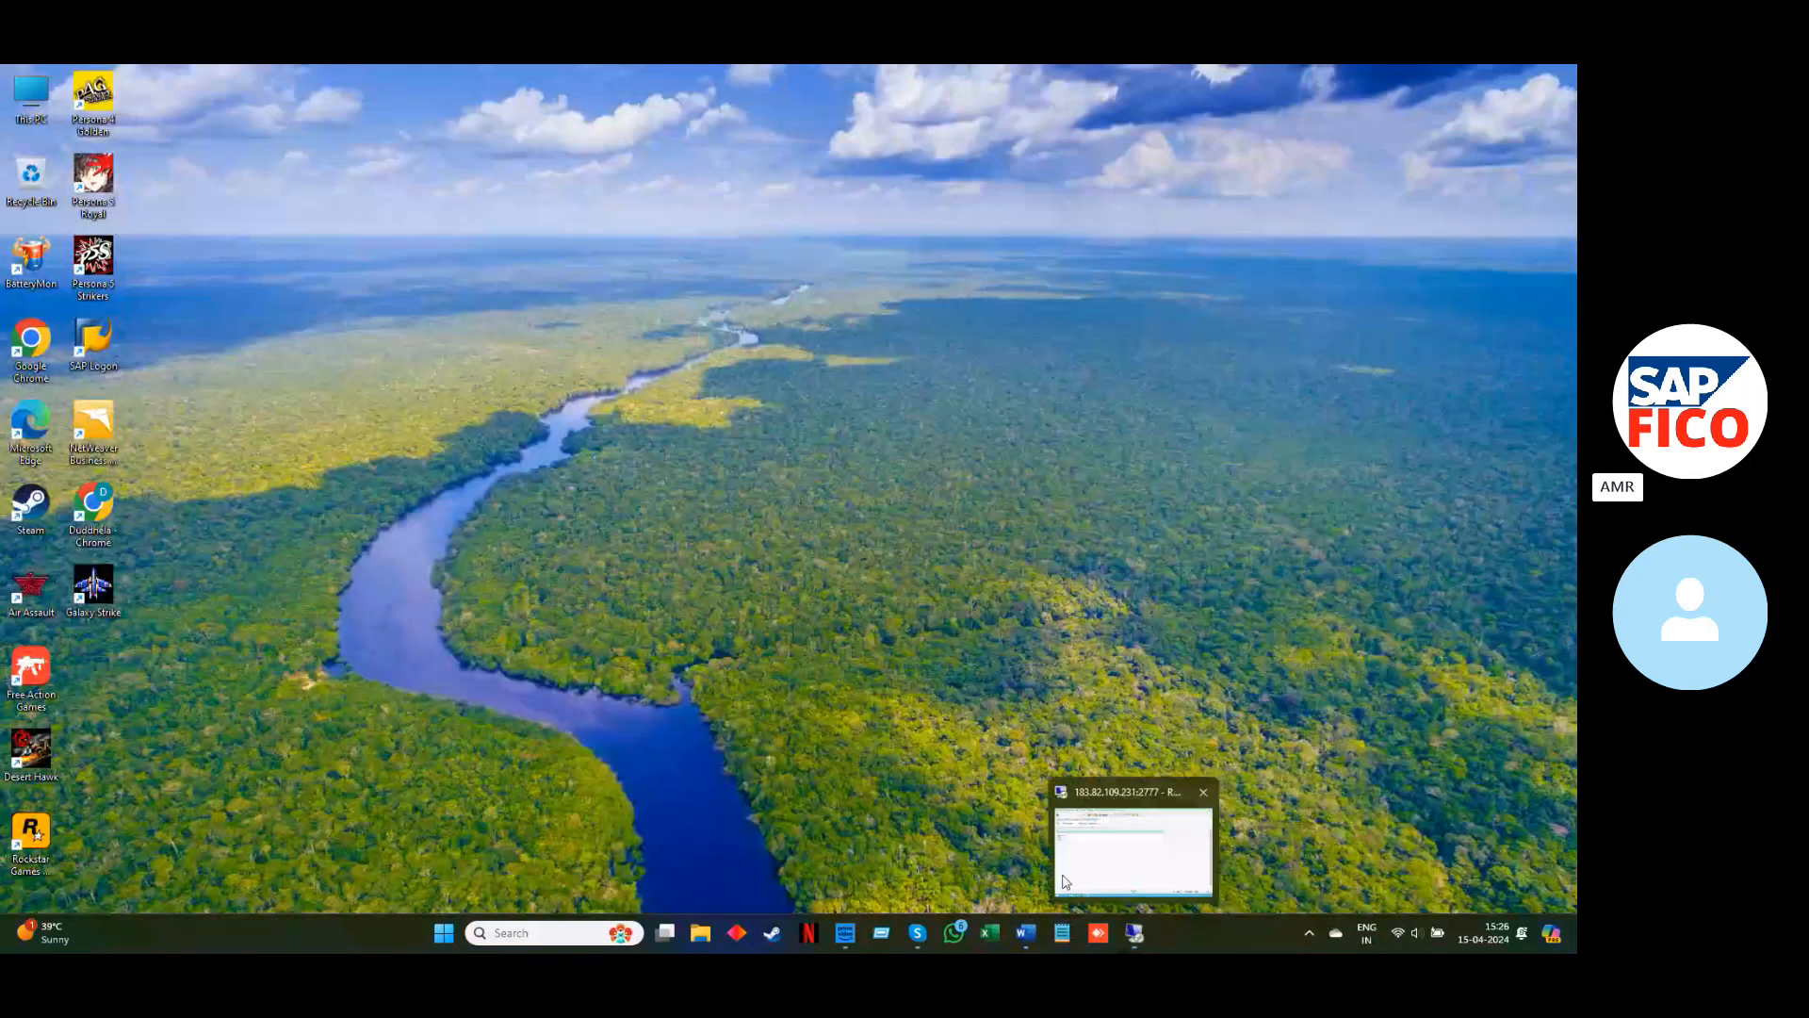
{"action": "mouse_move", "coordinate": [1027, 931]}
{"action": "left_click", "coordinate": [1027, 873]}
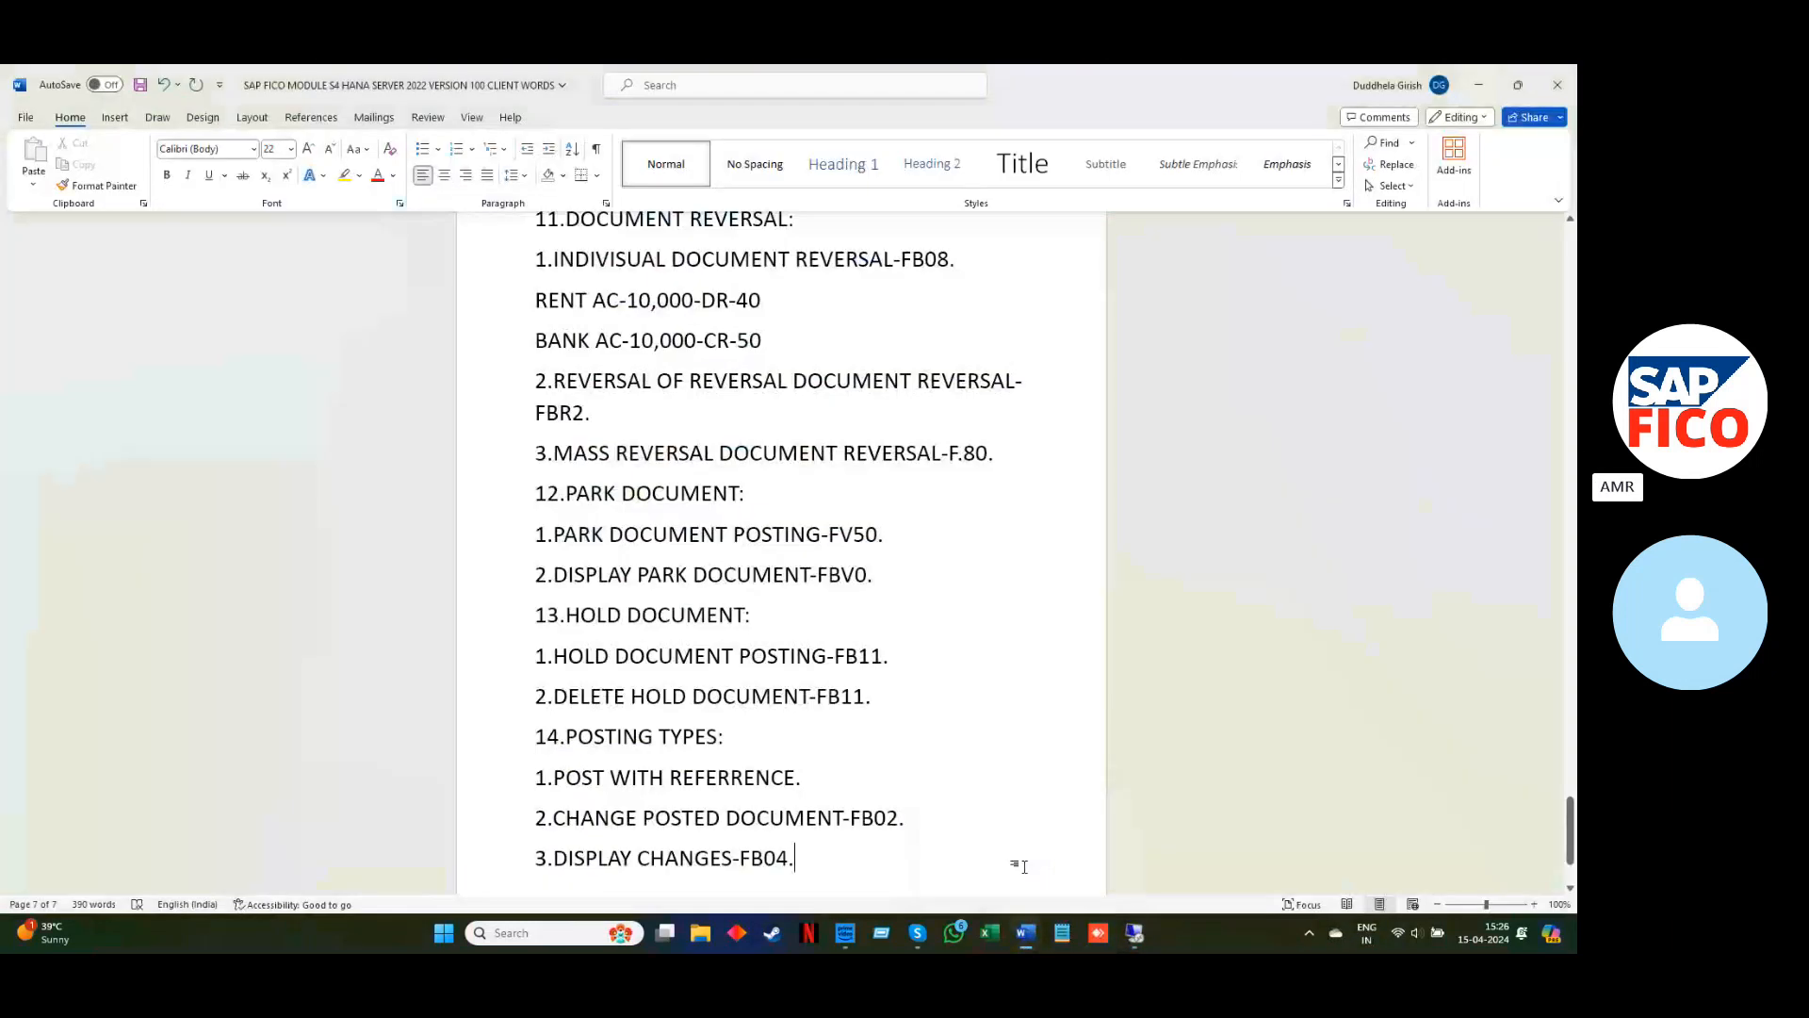
{"action": "left_click", "coordinate": [1023, 865]}
{"action": "key", "text": "Return"}
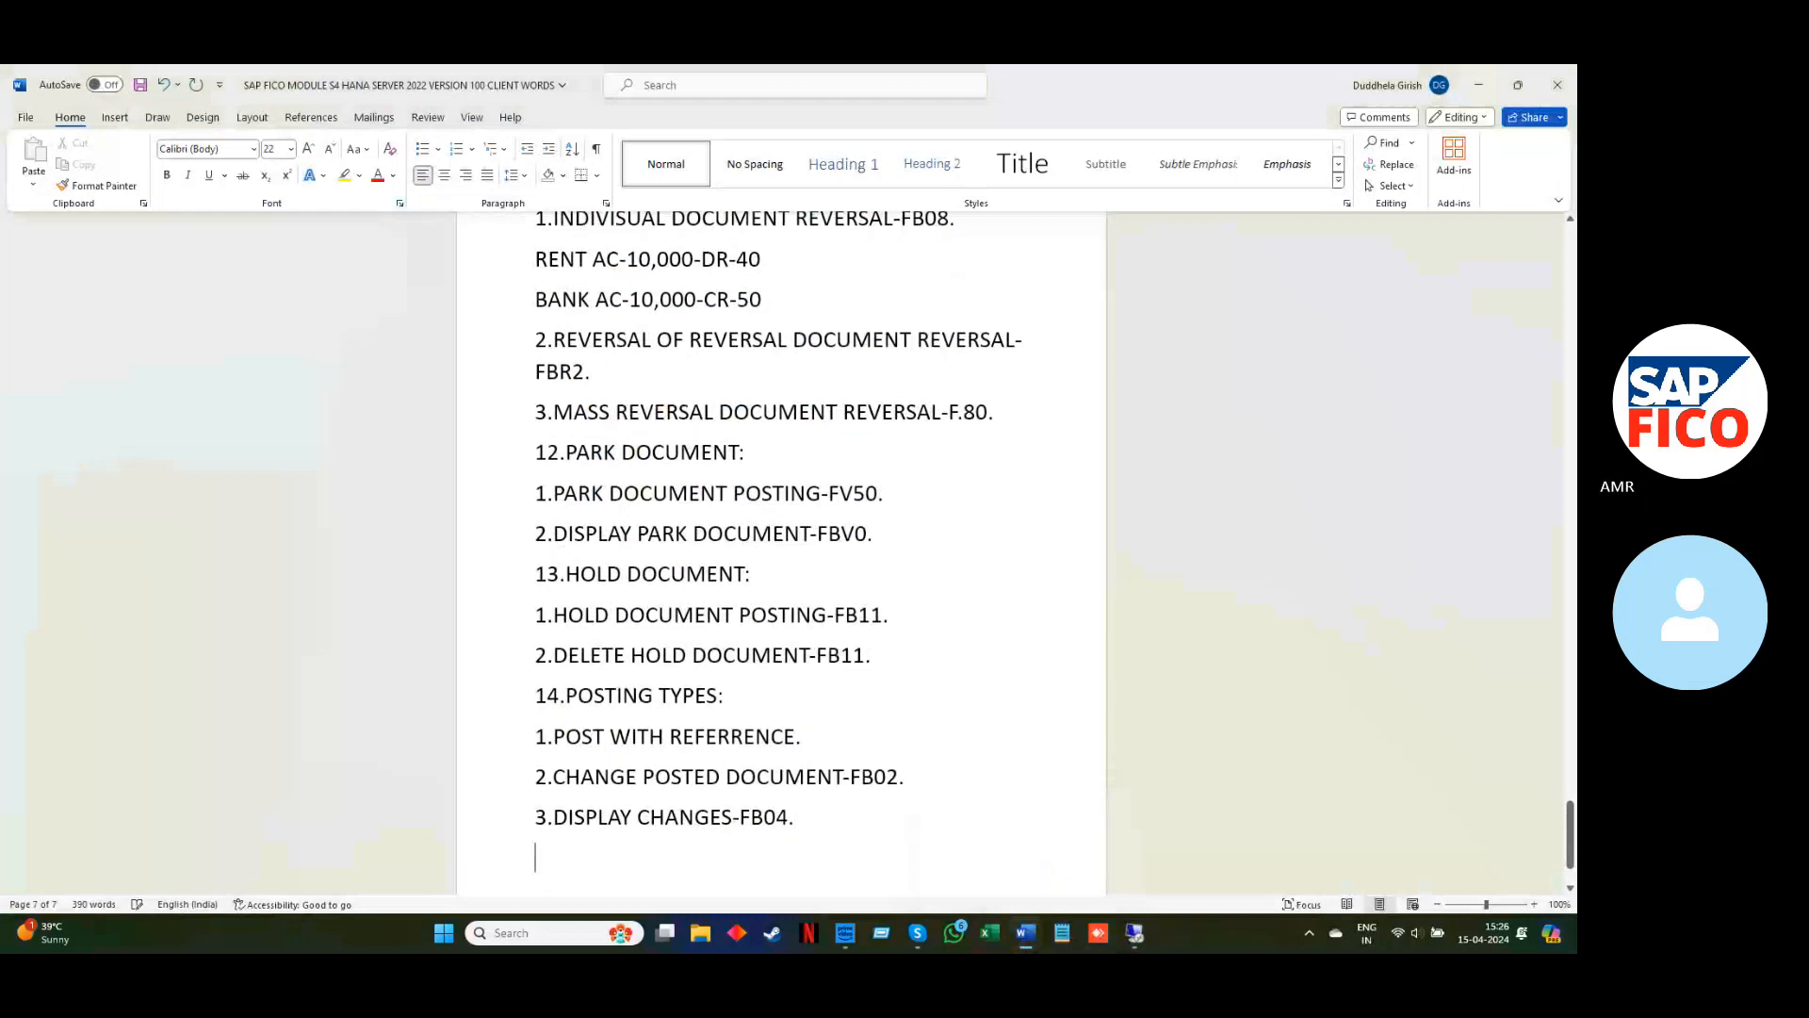
{"action": "type", "text": "4.DISPLAY CH"}
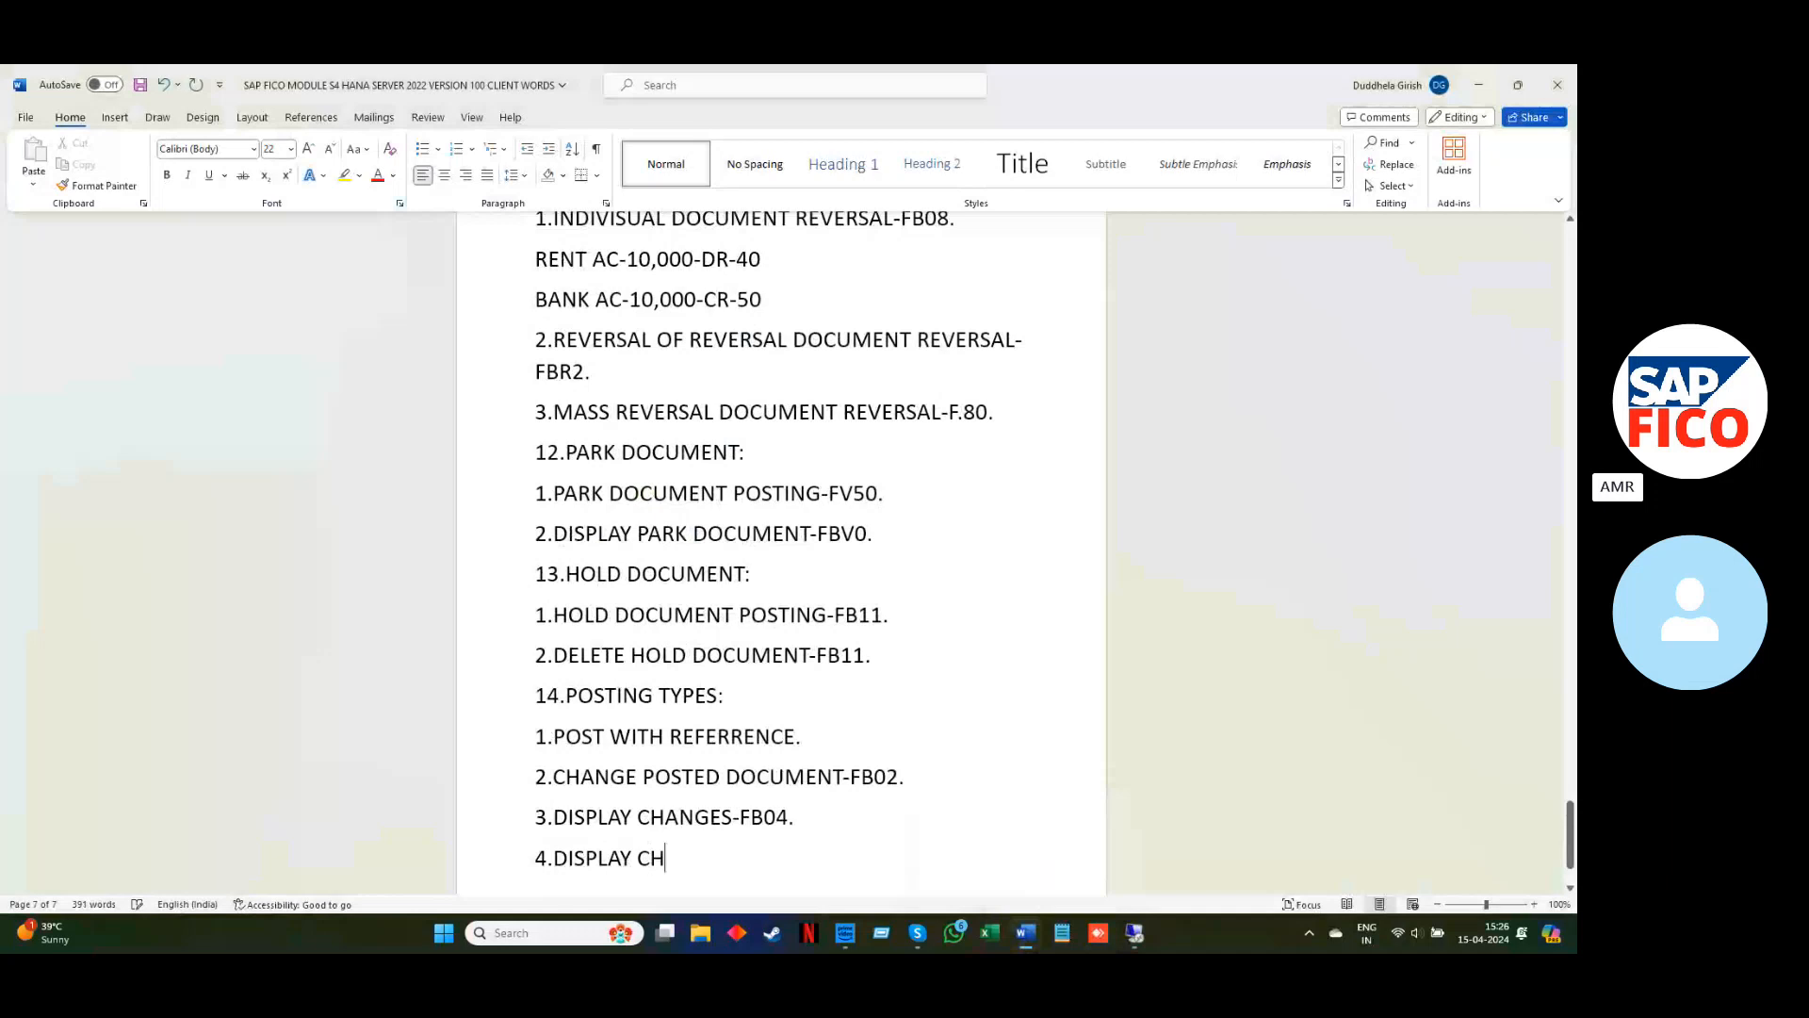
{"action": "type", "text": "ANGED L"}
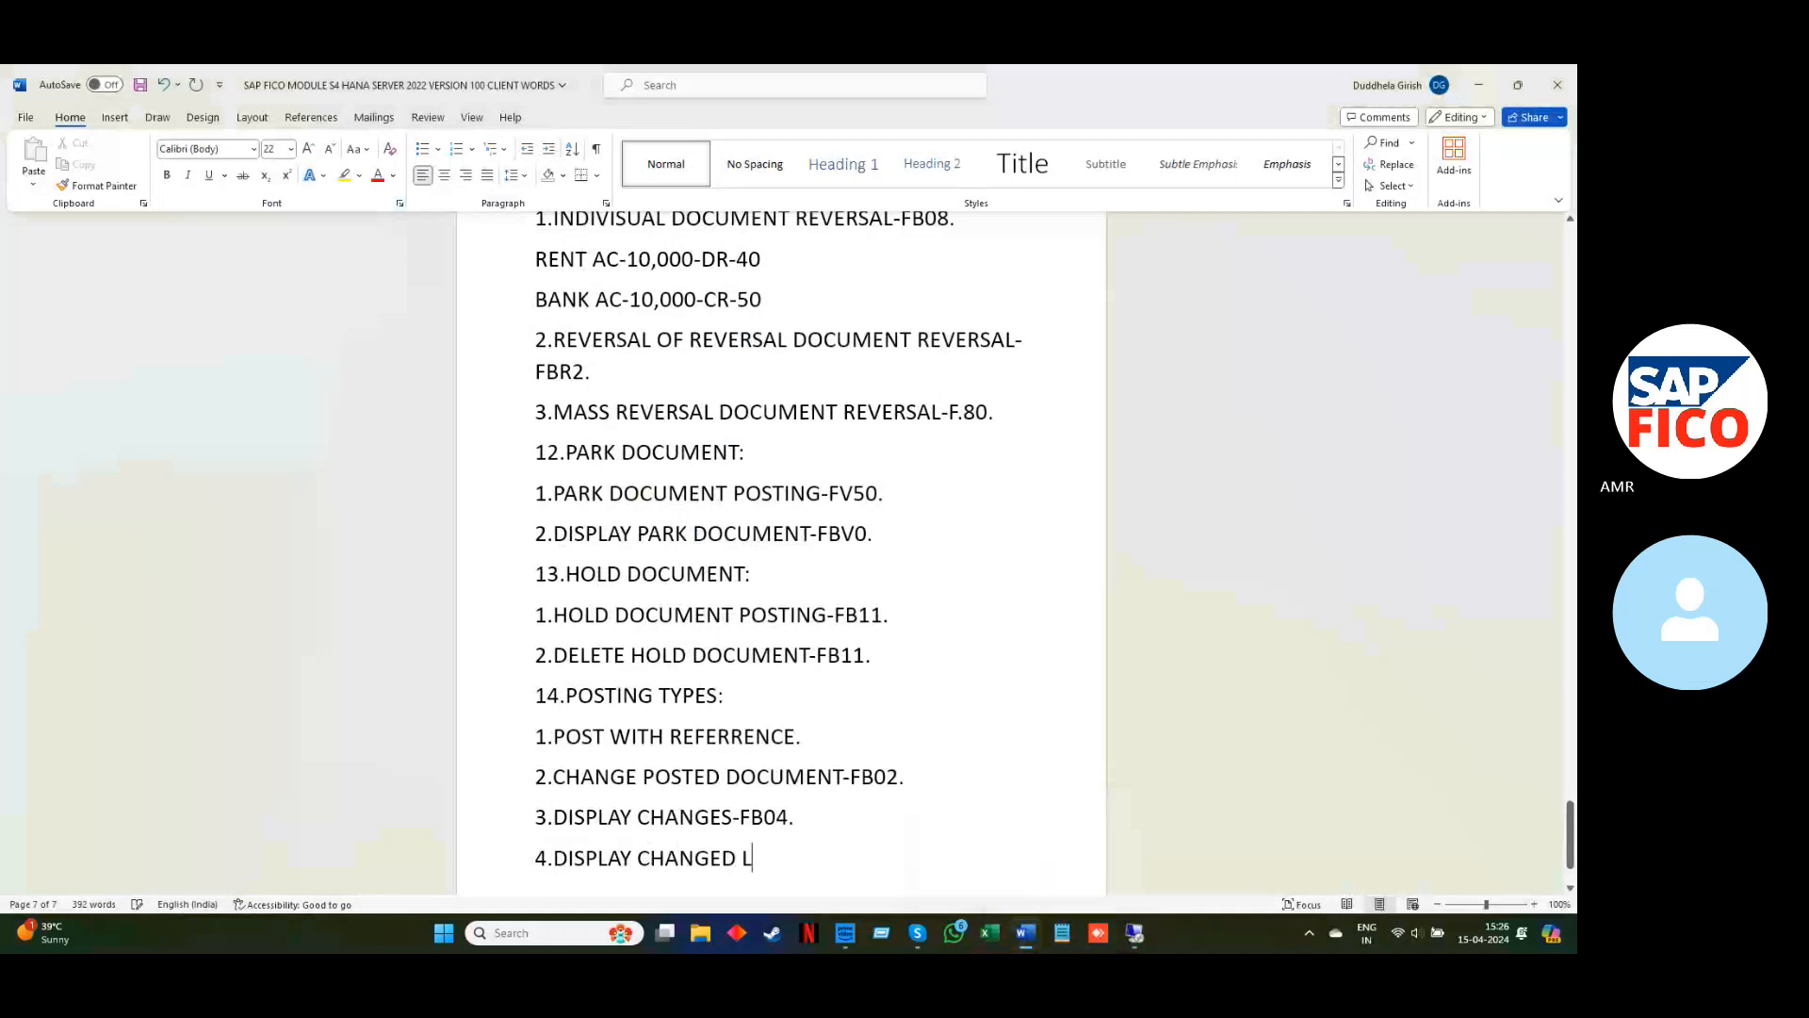
{"action": "type", "text": "INE ITEM"}
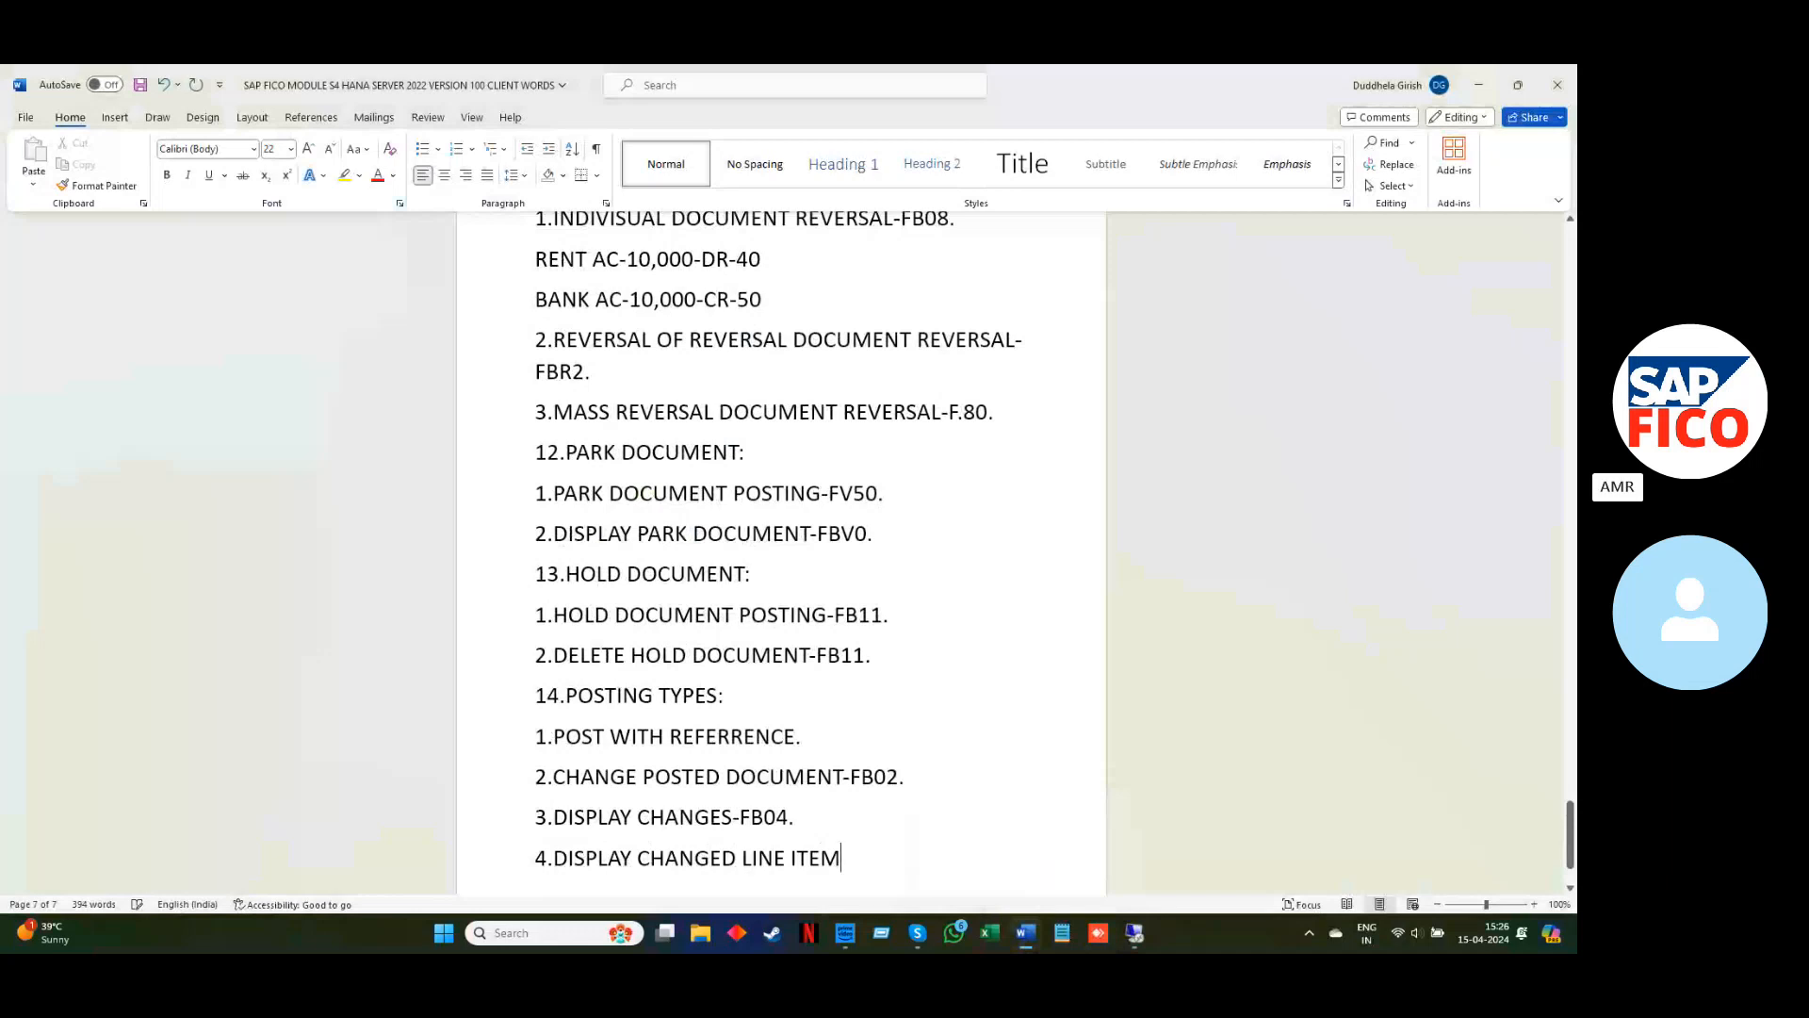
{"action": "type", "text": " -FB09."}
Return to the SAP session, start transaction FB09 and view line item 3 of document 40.
{"action": "left_click", "coordinate": [1482, 94]}
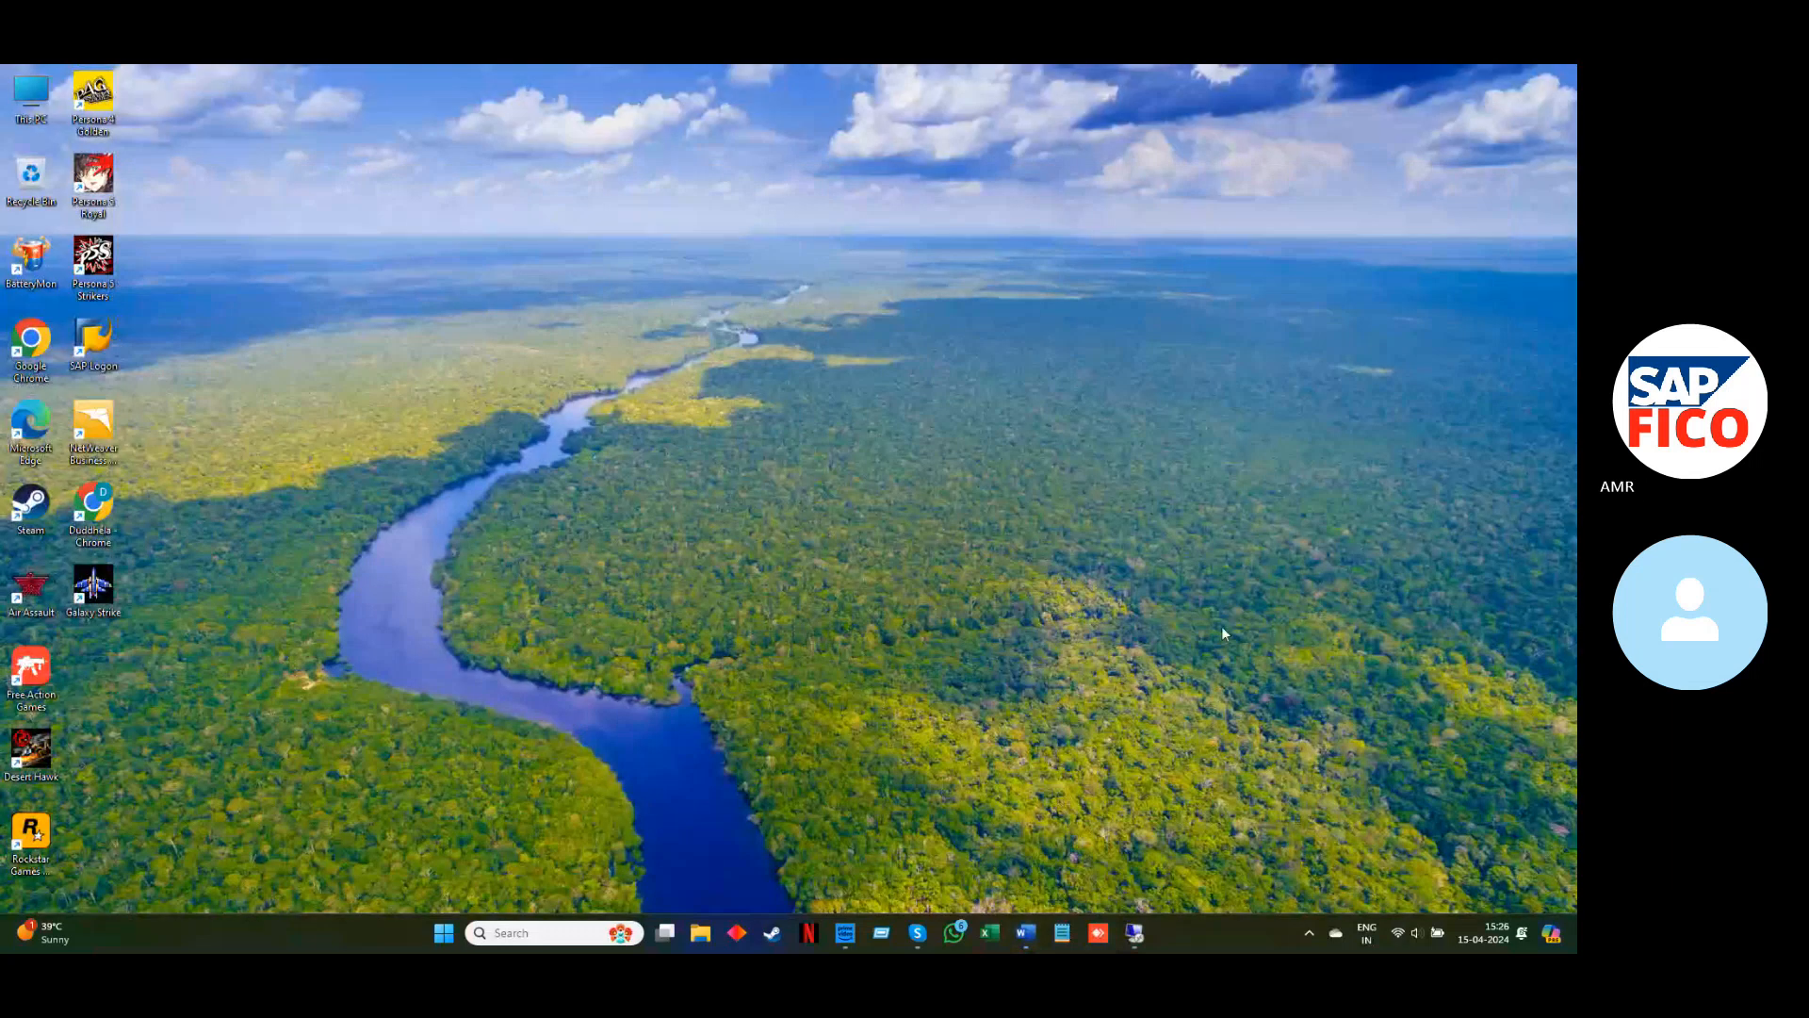
{"action": "mouse_move", "coordinate": [1133, 928]}
{"action": "left_click", "coordinate": [1127, 856]}
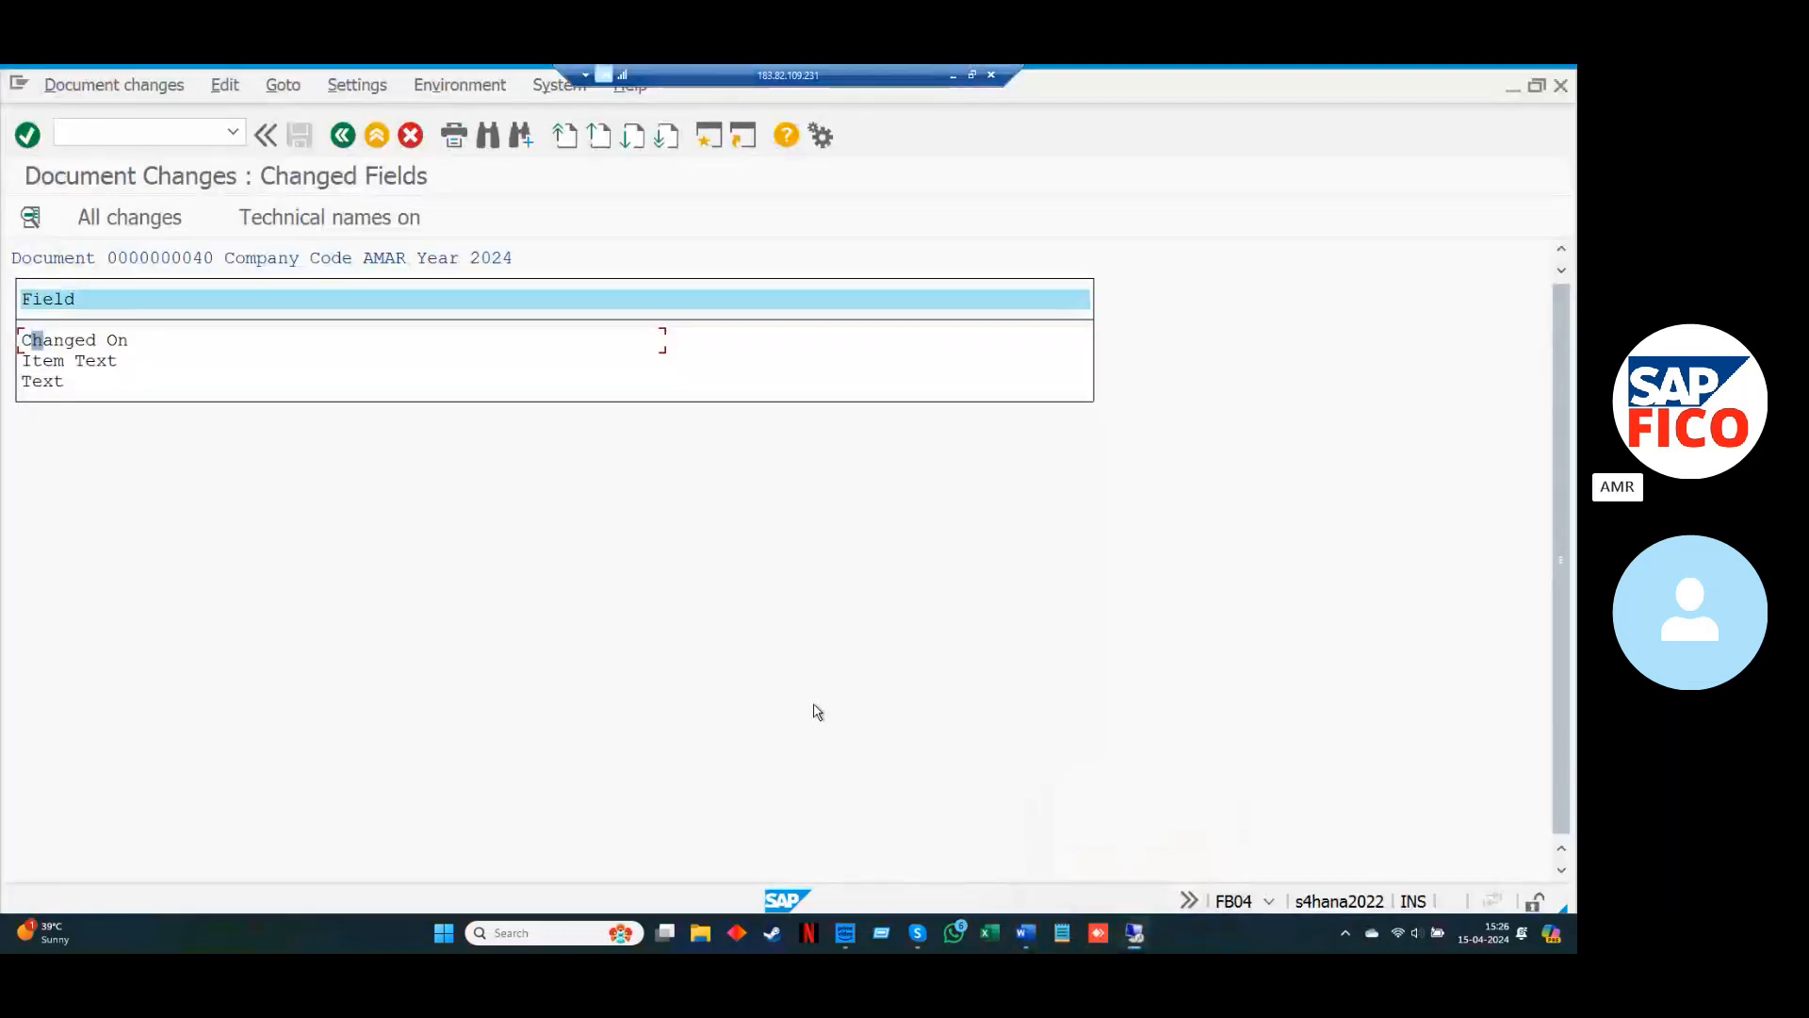
{"action": "key", "text": "F3"}
{"action": "key", "text": "F3"}
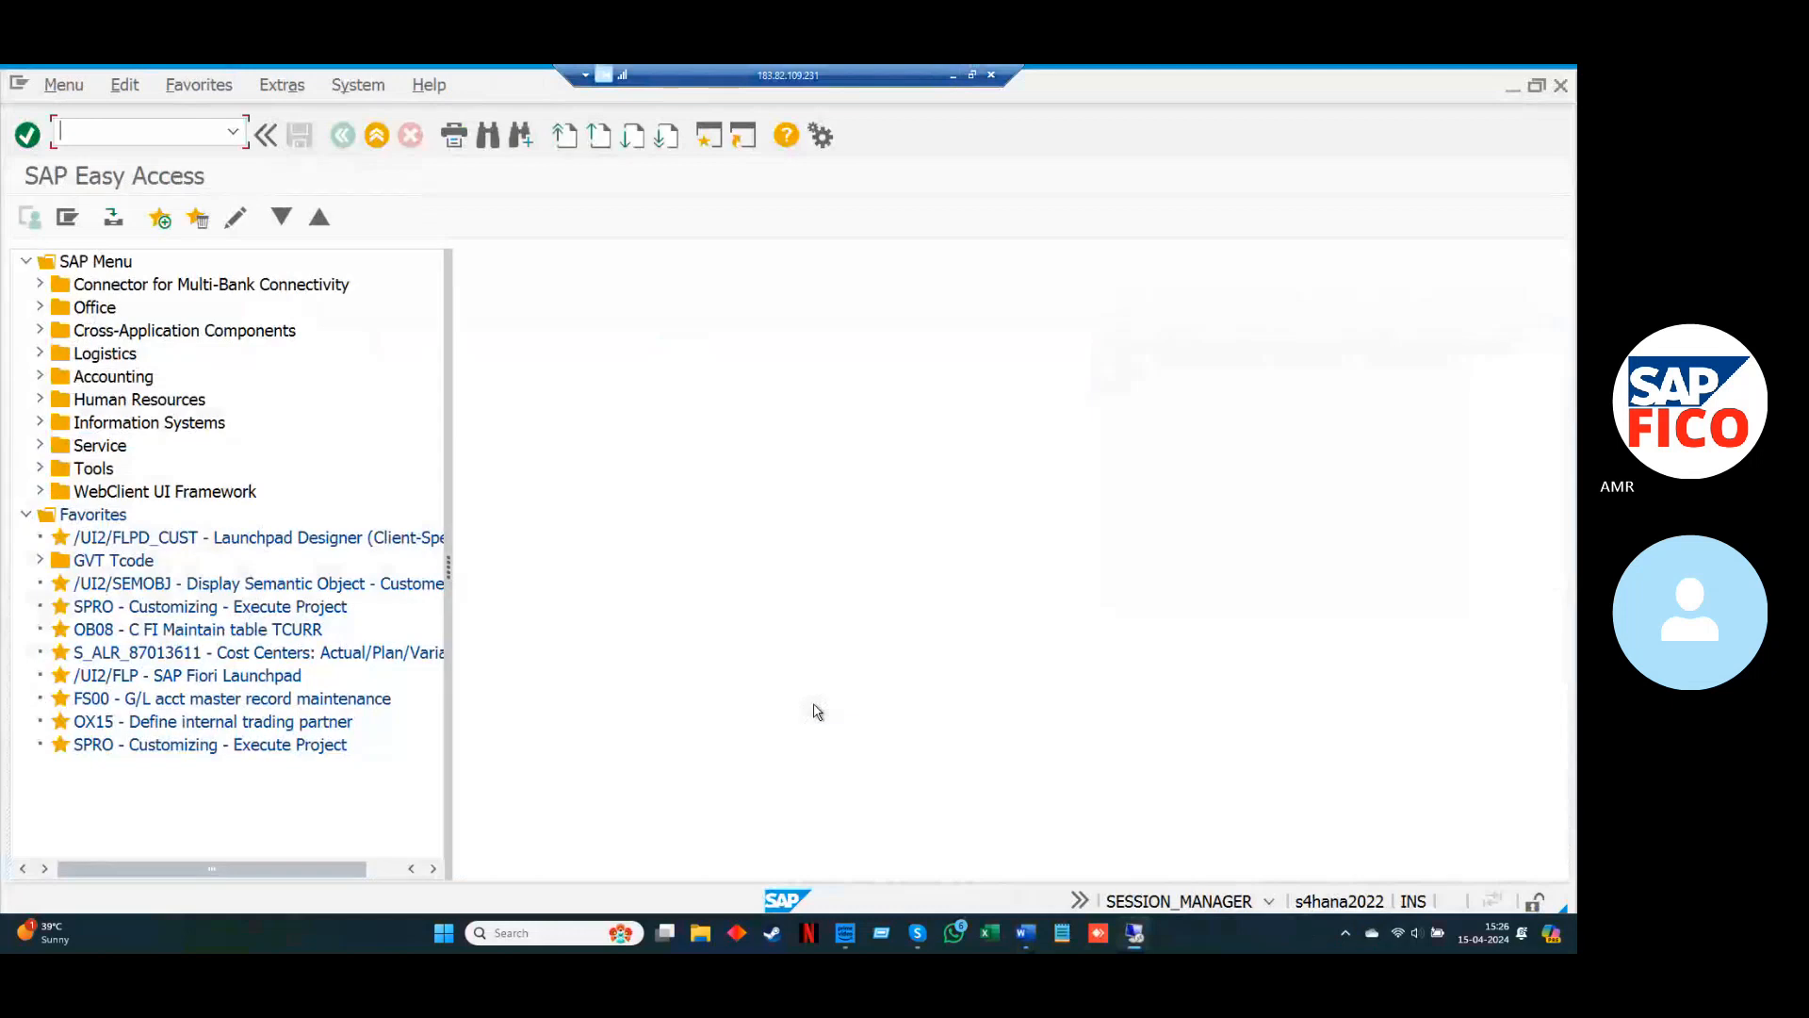
{"action": "type", "text": "FB09"}
{"action": "key", "text": "Return"}
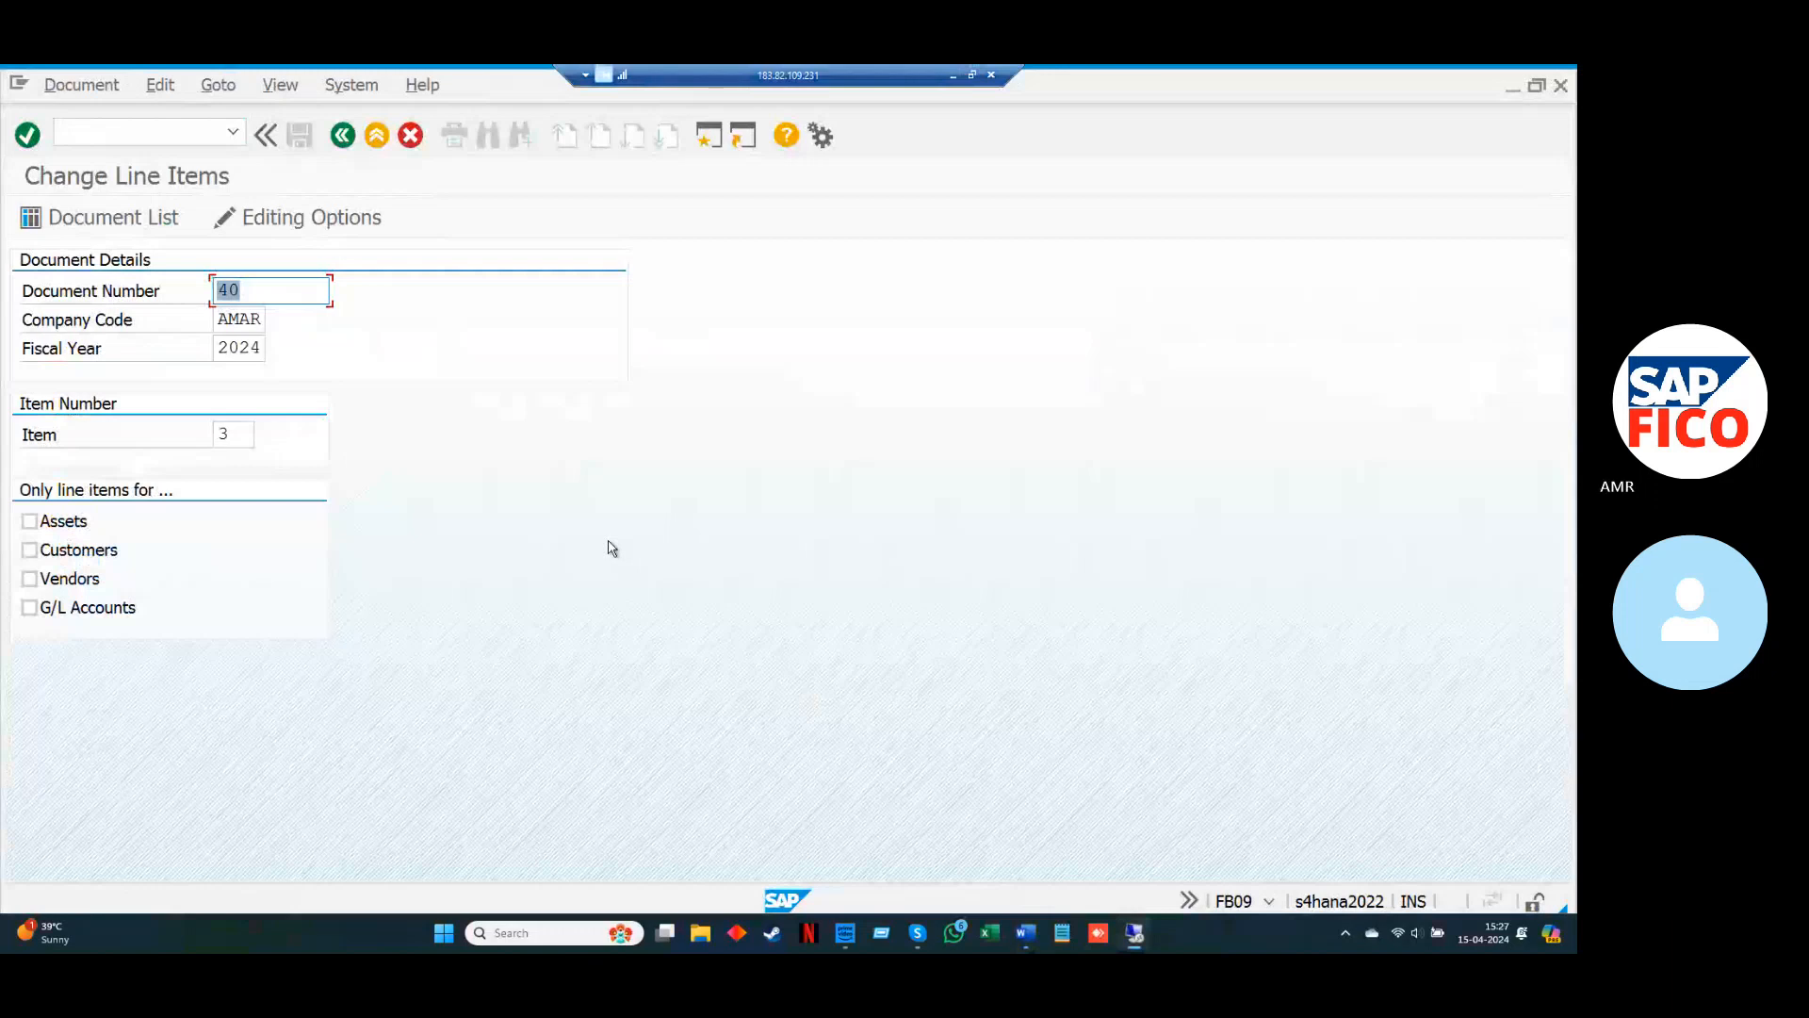
{"action": "key", "text": "Return"}
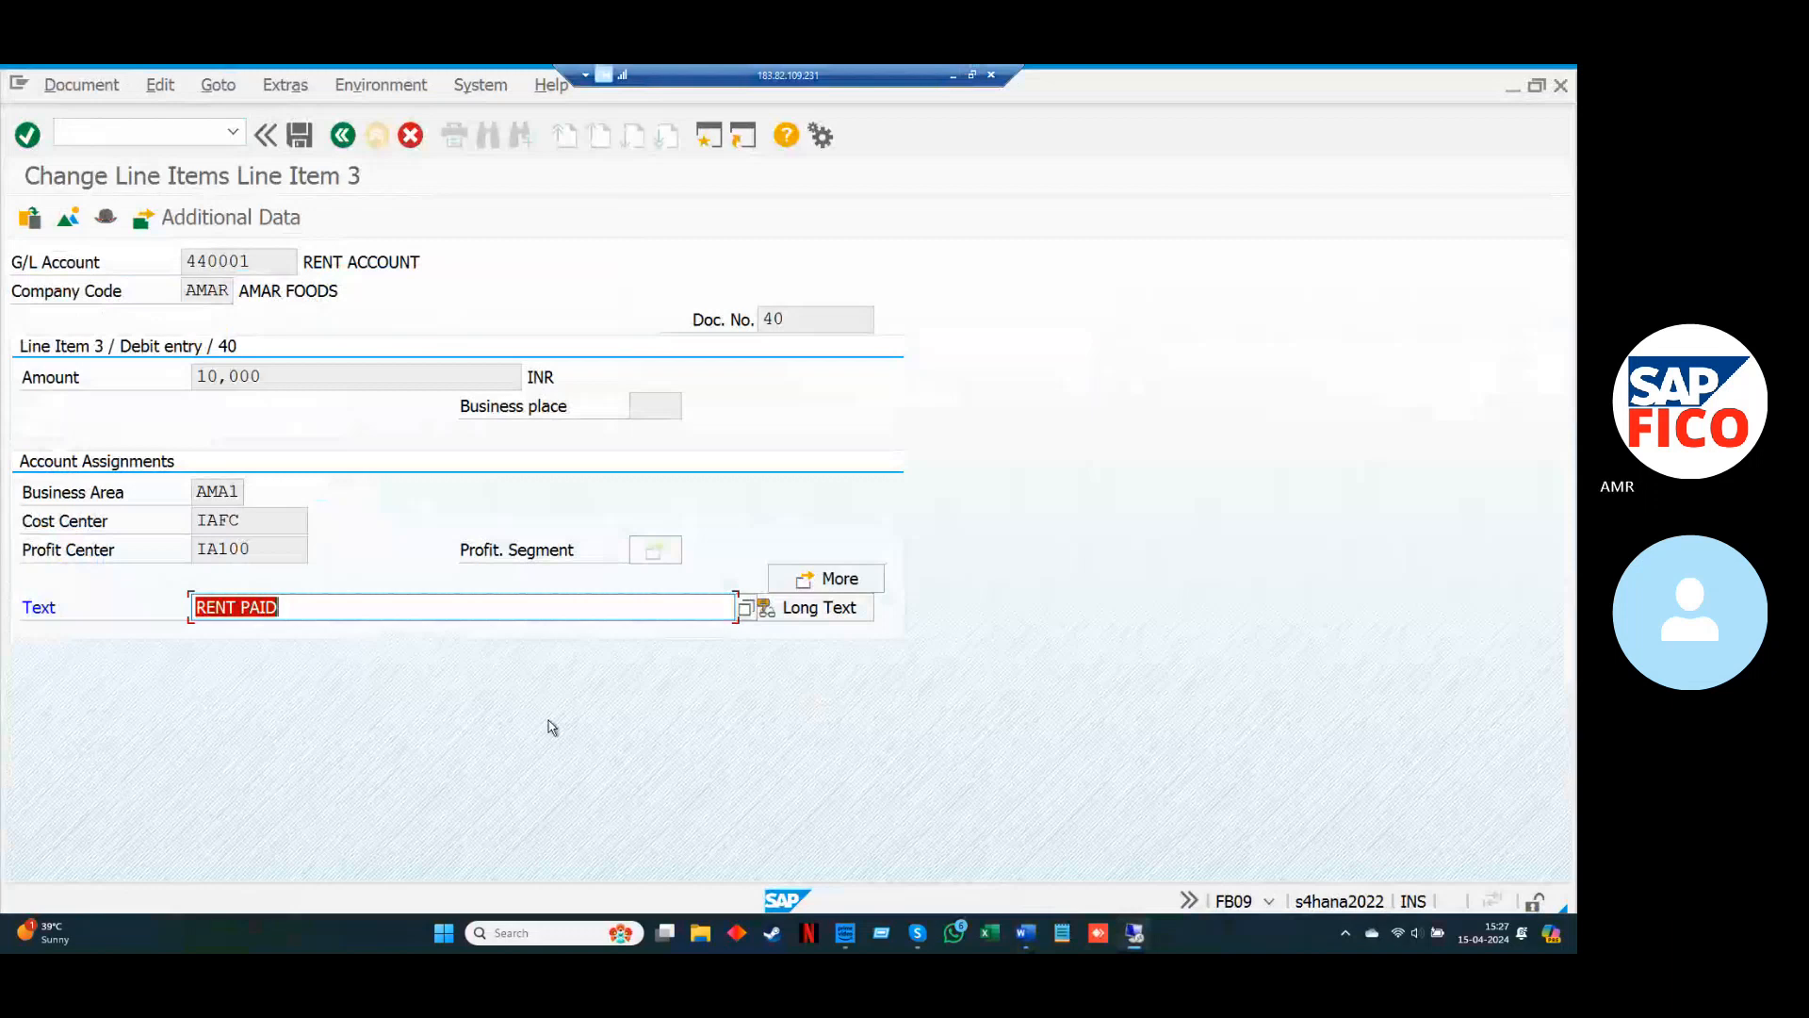
{"action": "key", "text": "F3"}
Set the item number to 1, view line item 1 of document 40 and return to SAP Easy Access.
{"action": "left_click", "coordinate": [234, 437]}
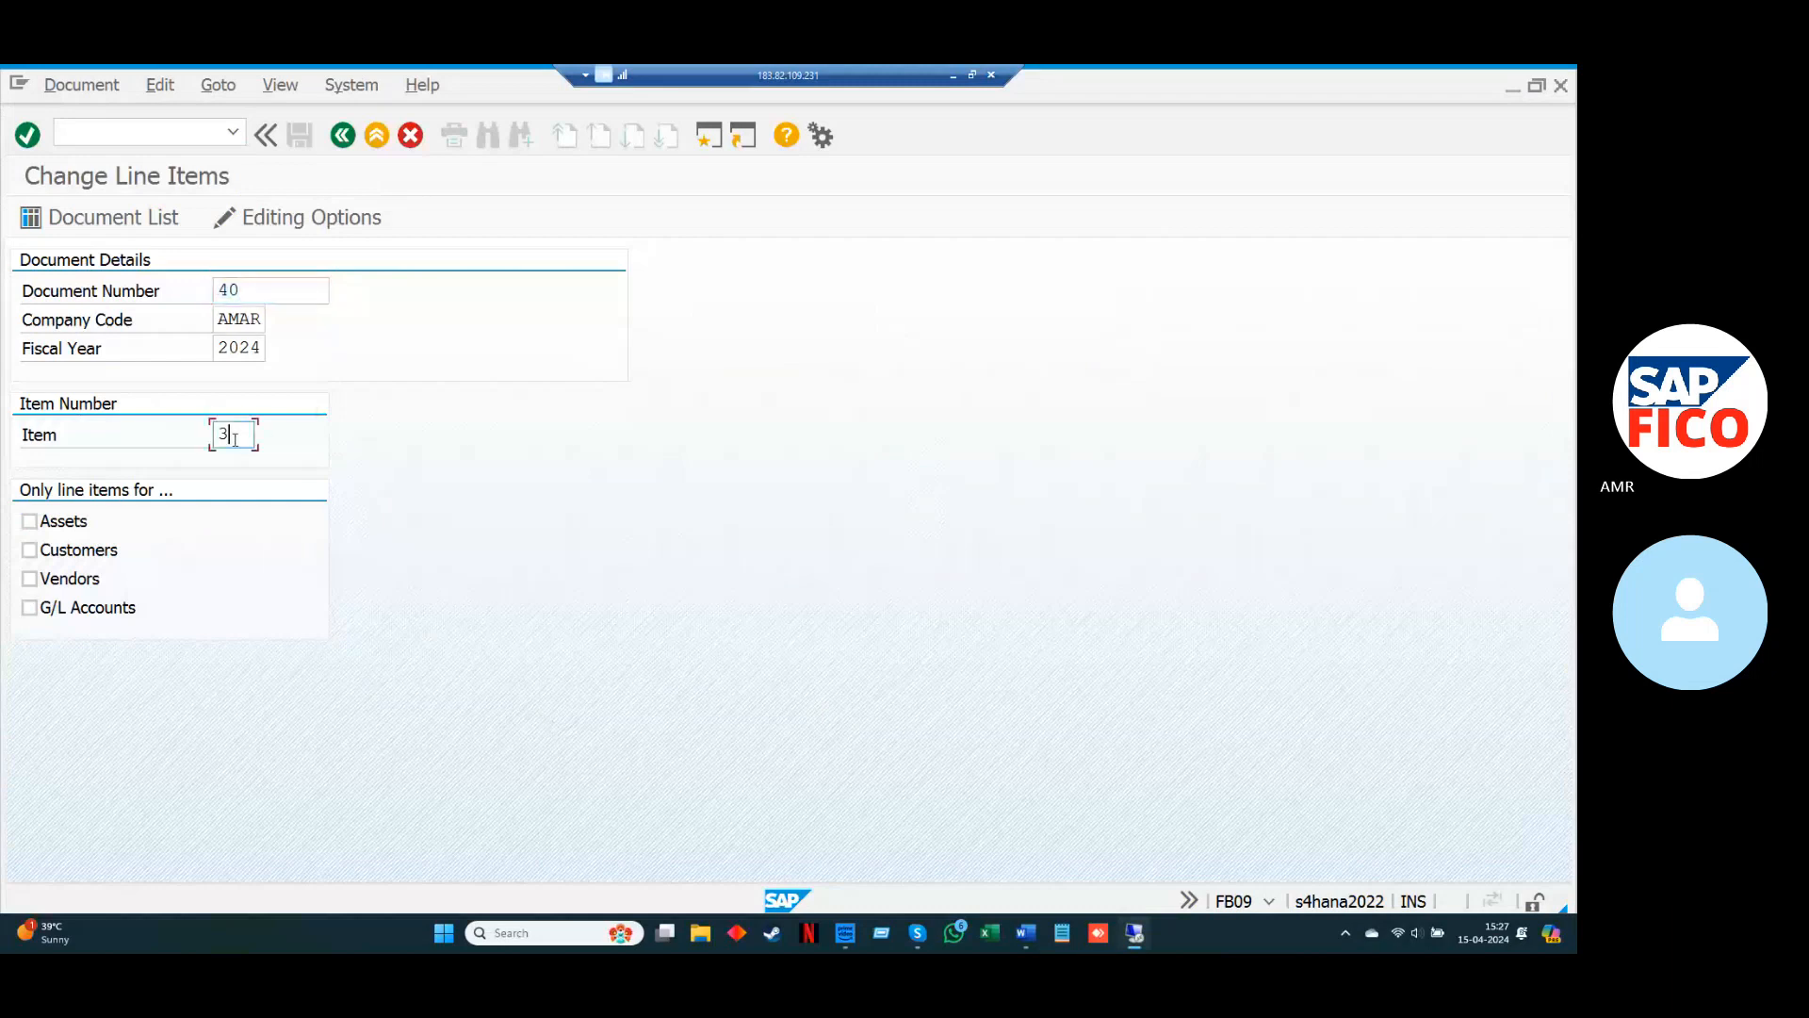
{"action": "key", "text": "BackSpace"}
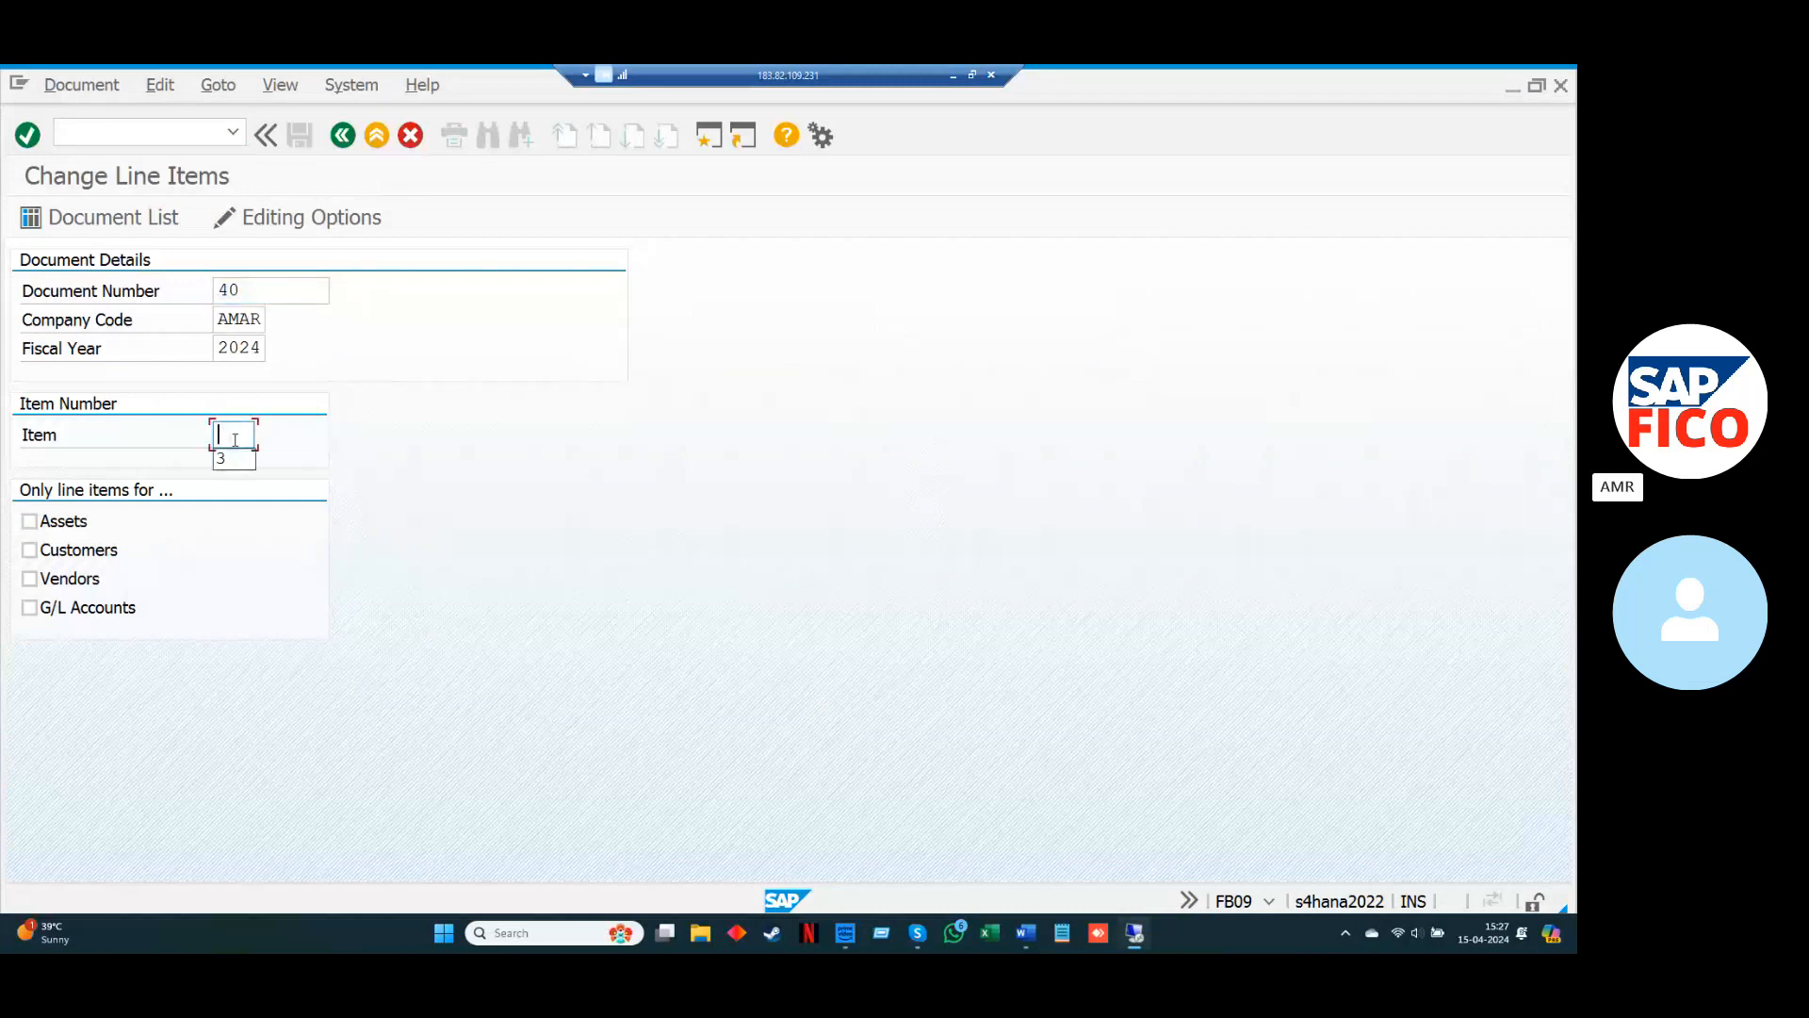
{"action": "type", "text": "1"}
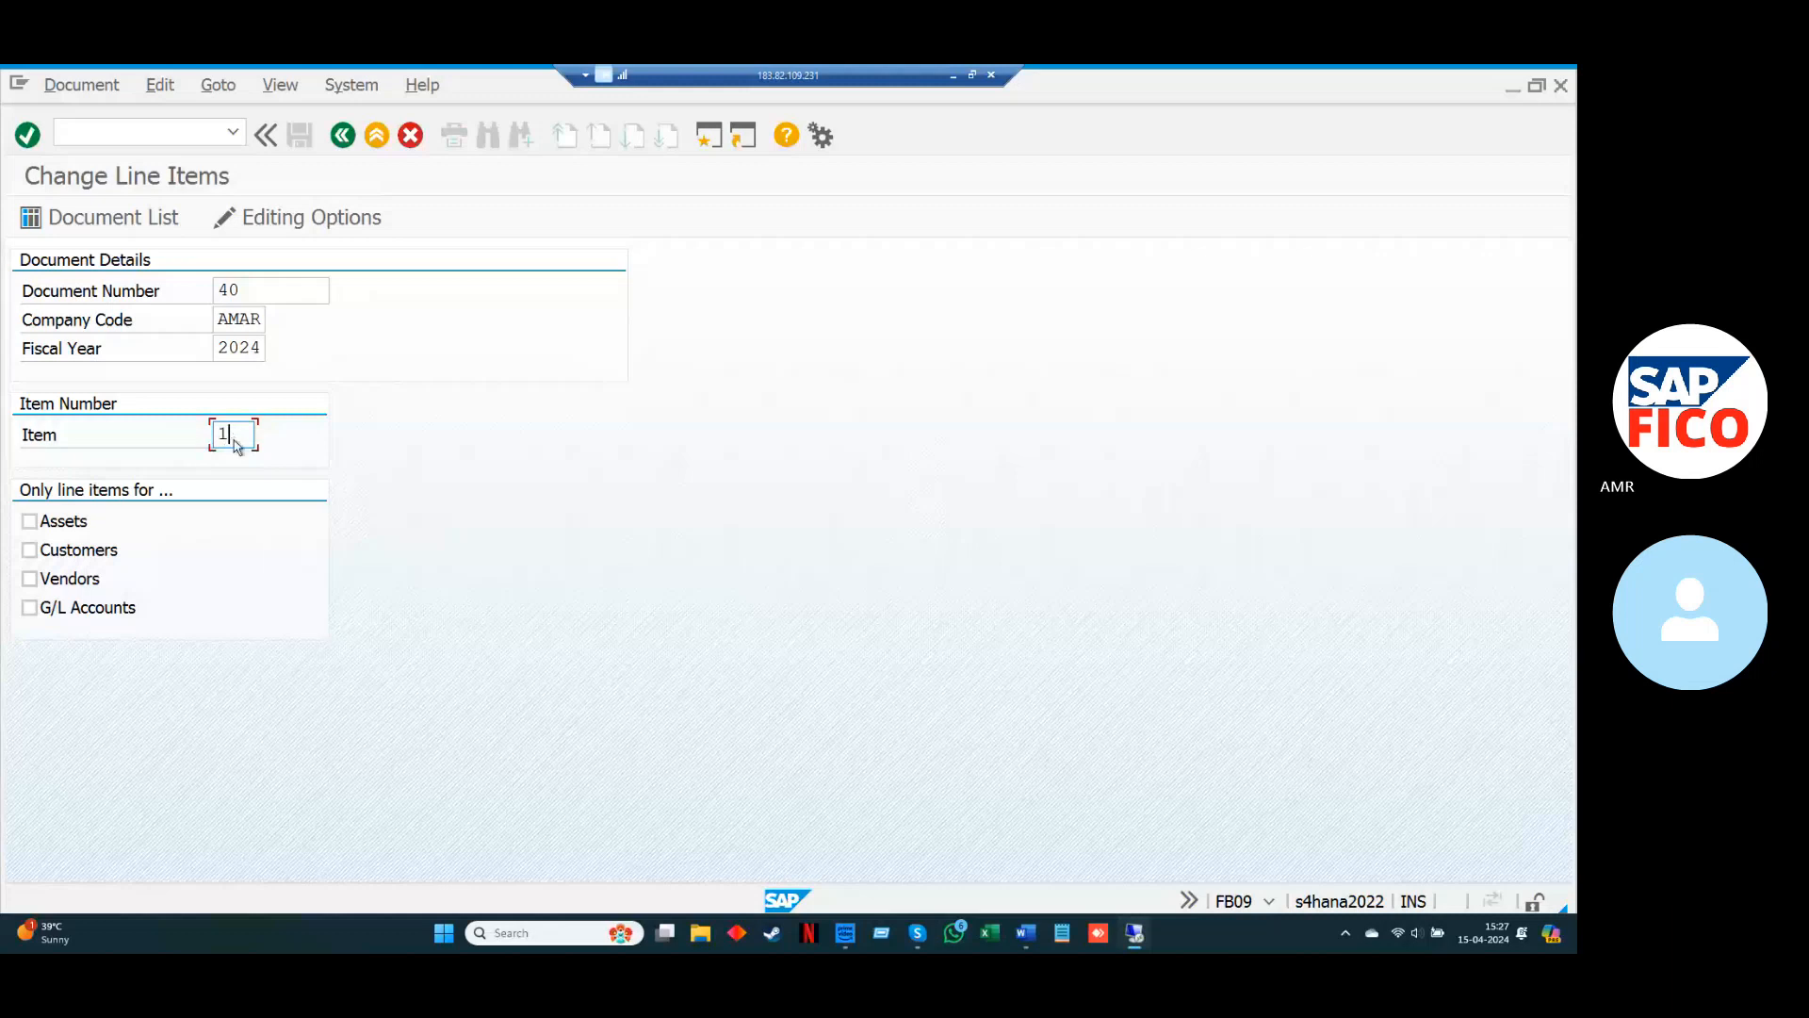
{"action": "key", "text": "Return"}
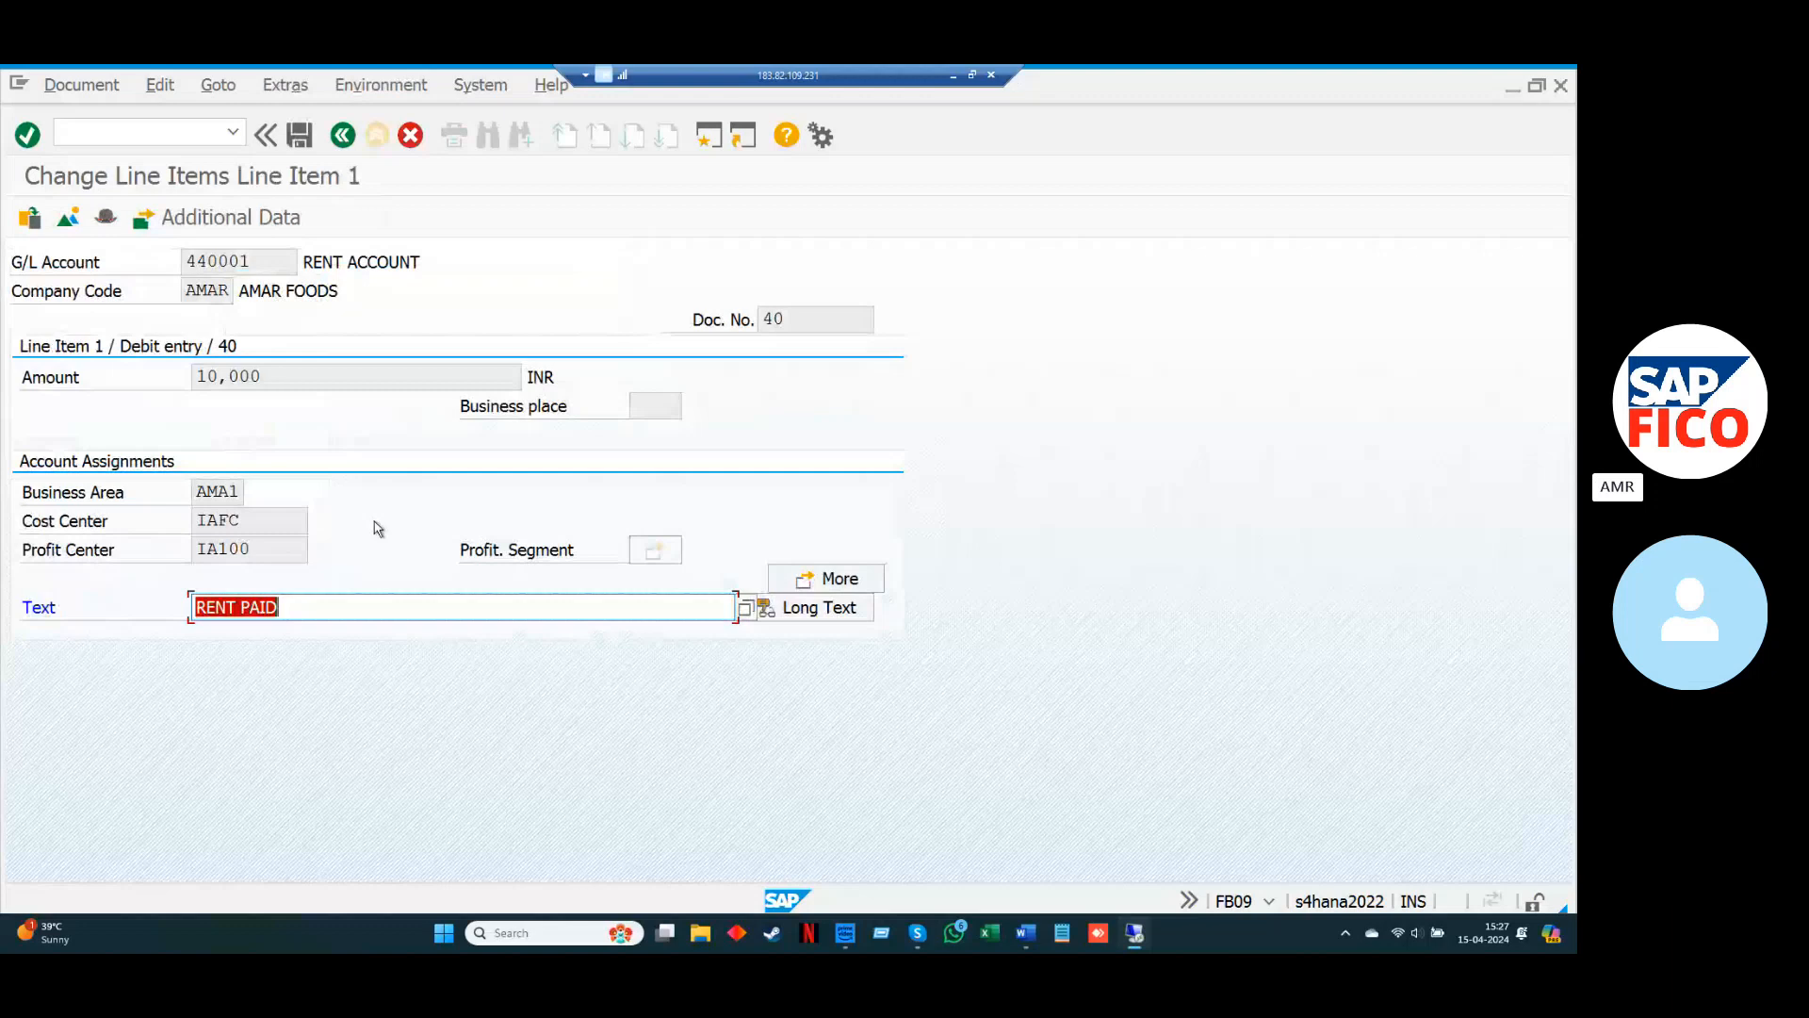
{"action": "key", "text": "F3"}
{"action": "key", "text": "F3"}
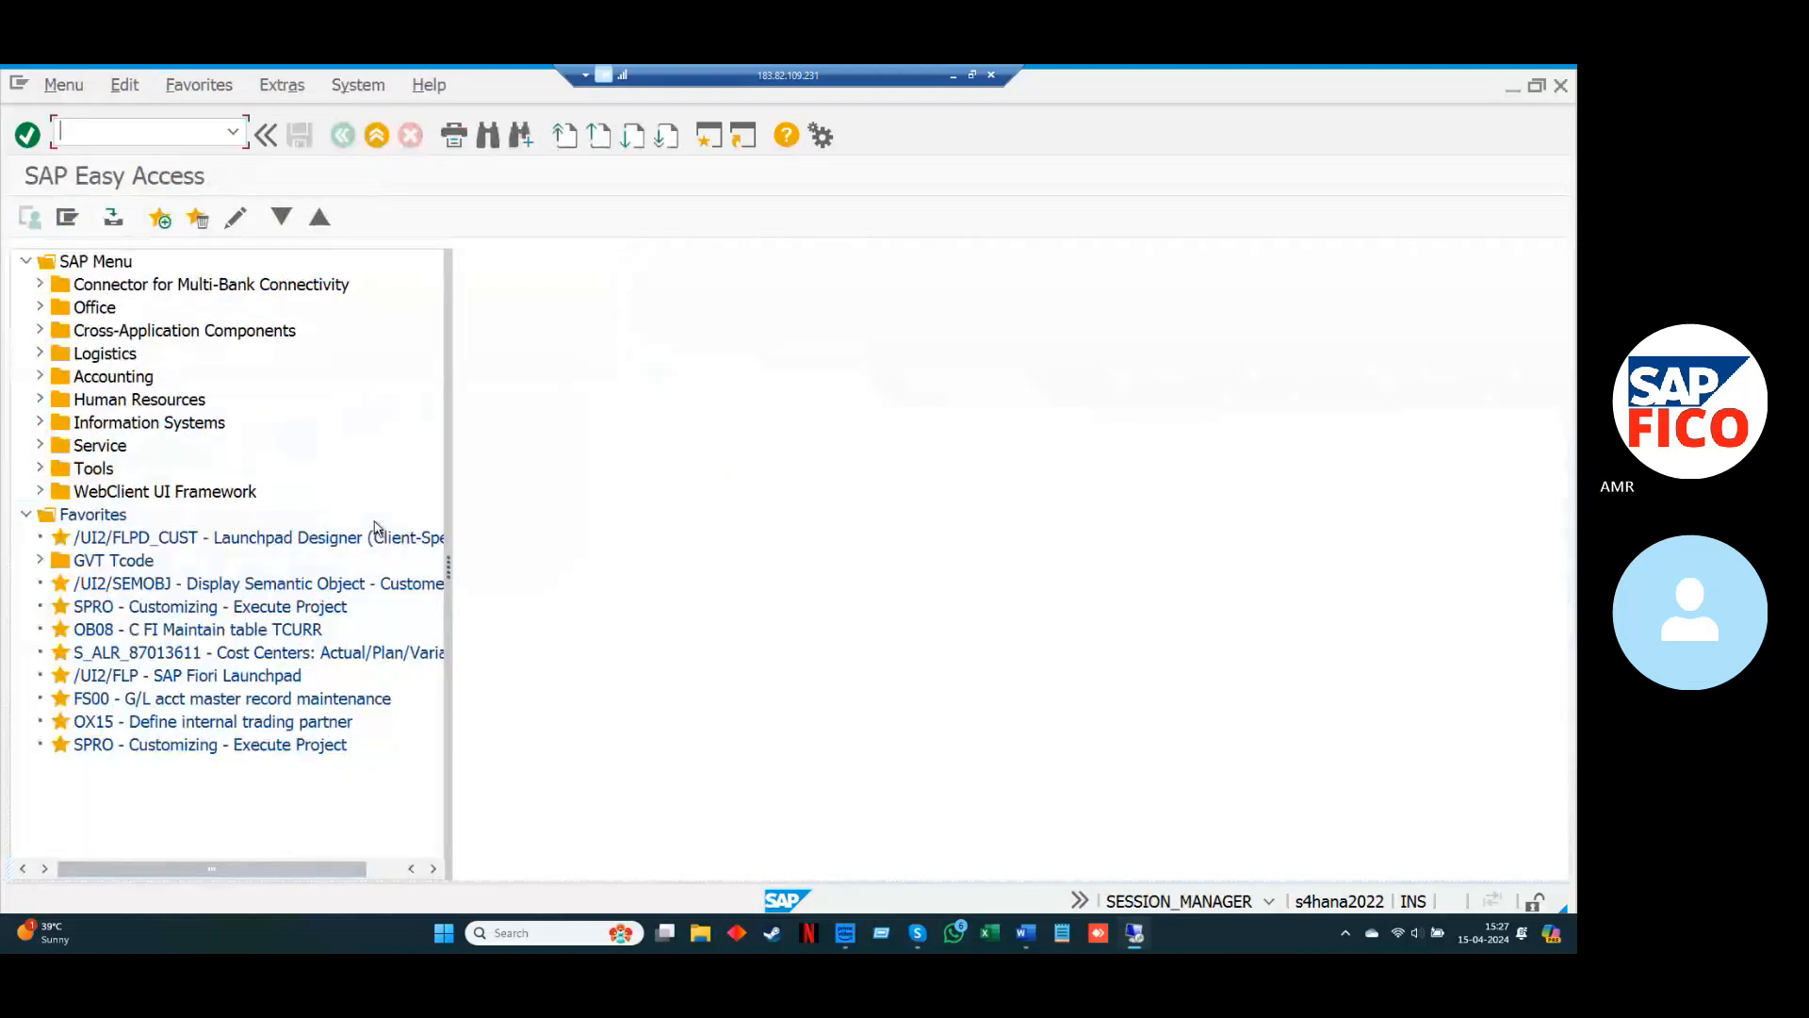
Browse to Accounting > Financial Accounting > General Ledger and examine the transactions in the Document Entry and Document folders.
{"action": "left_click", "coordinate": [39, 378]}
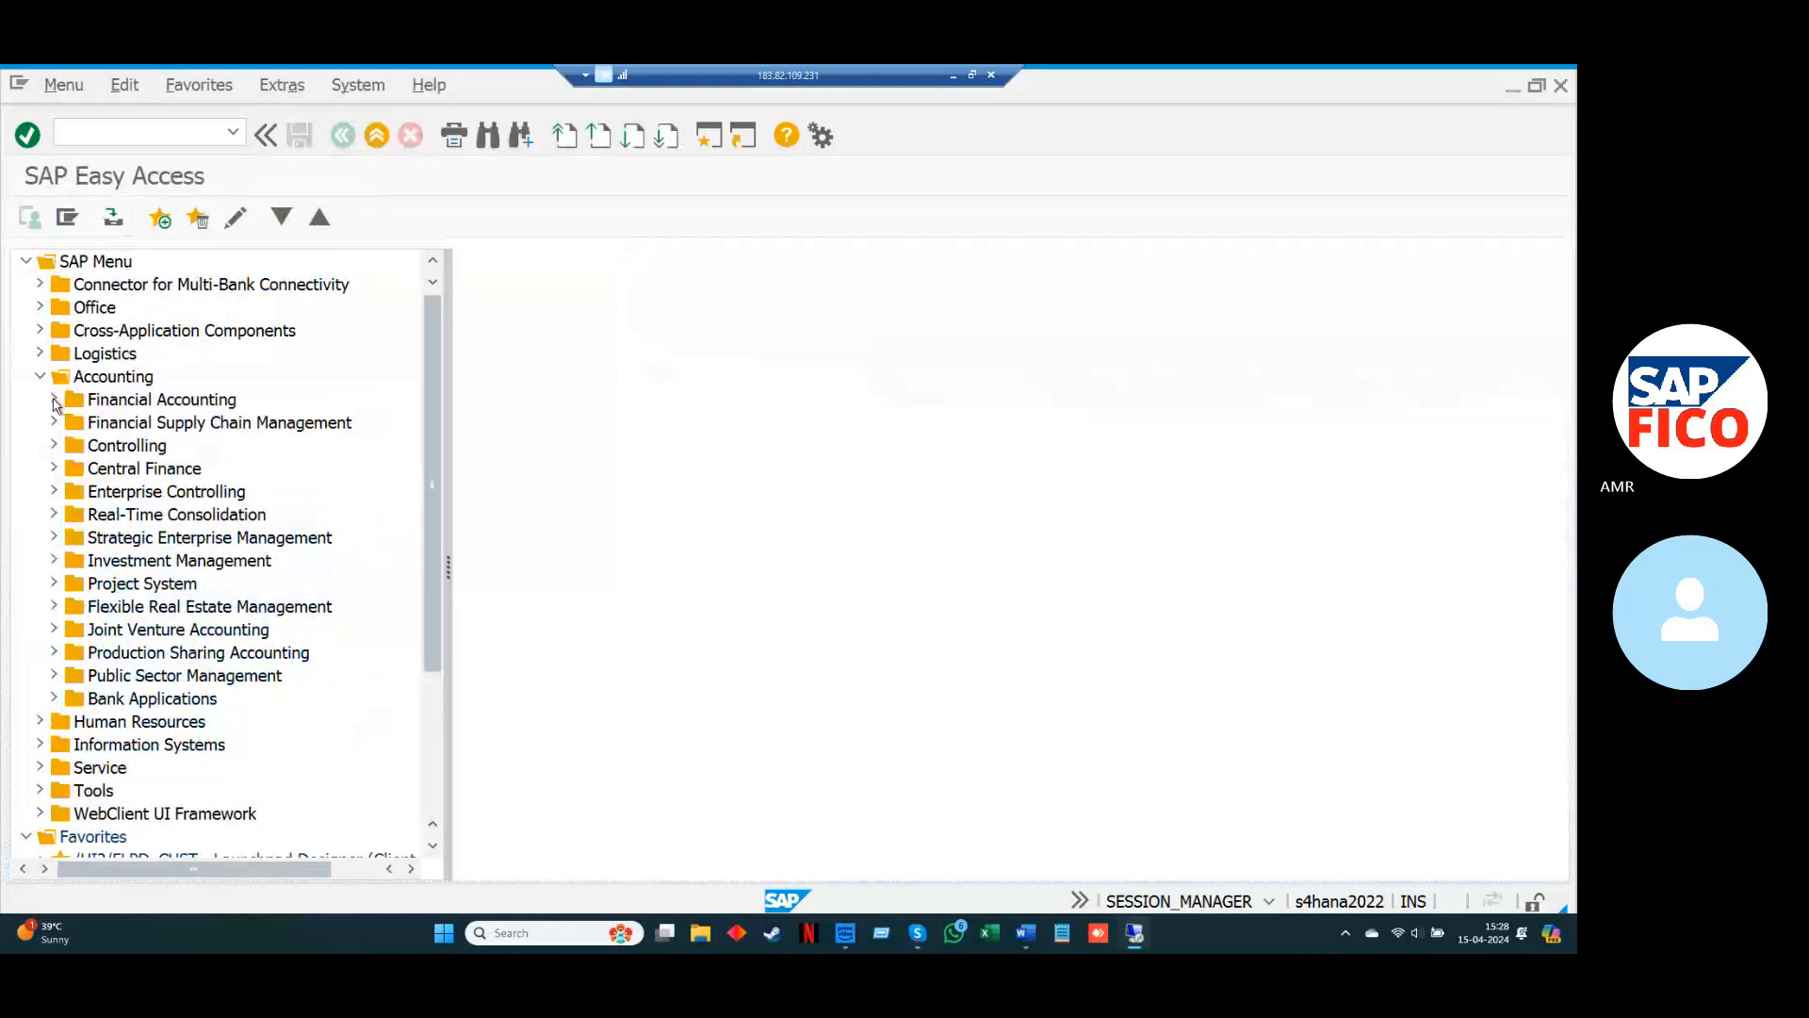
{"action": "left_click", "coordinate": [54, 402]}
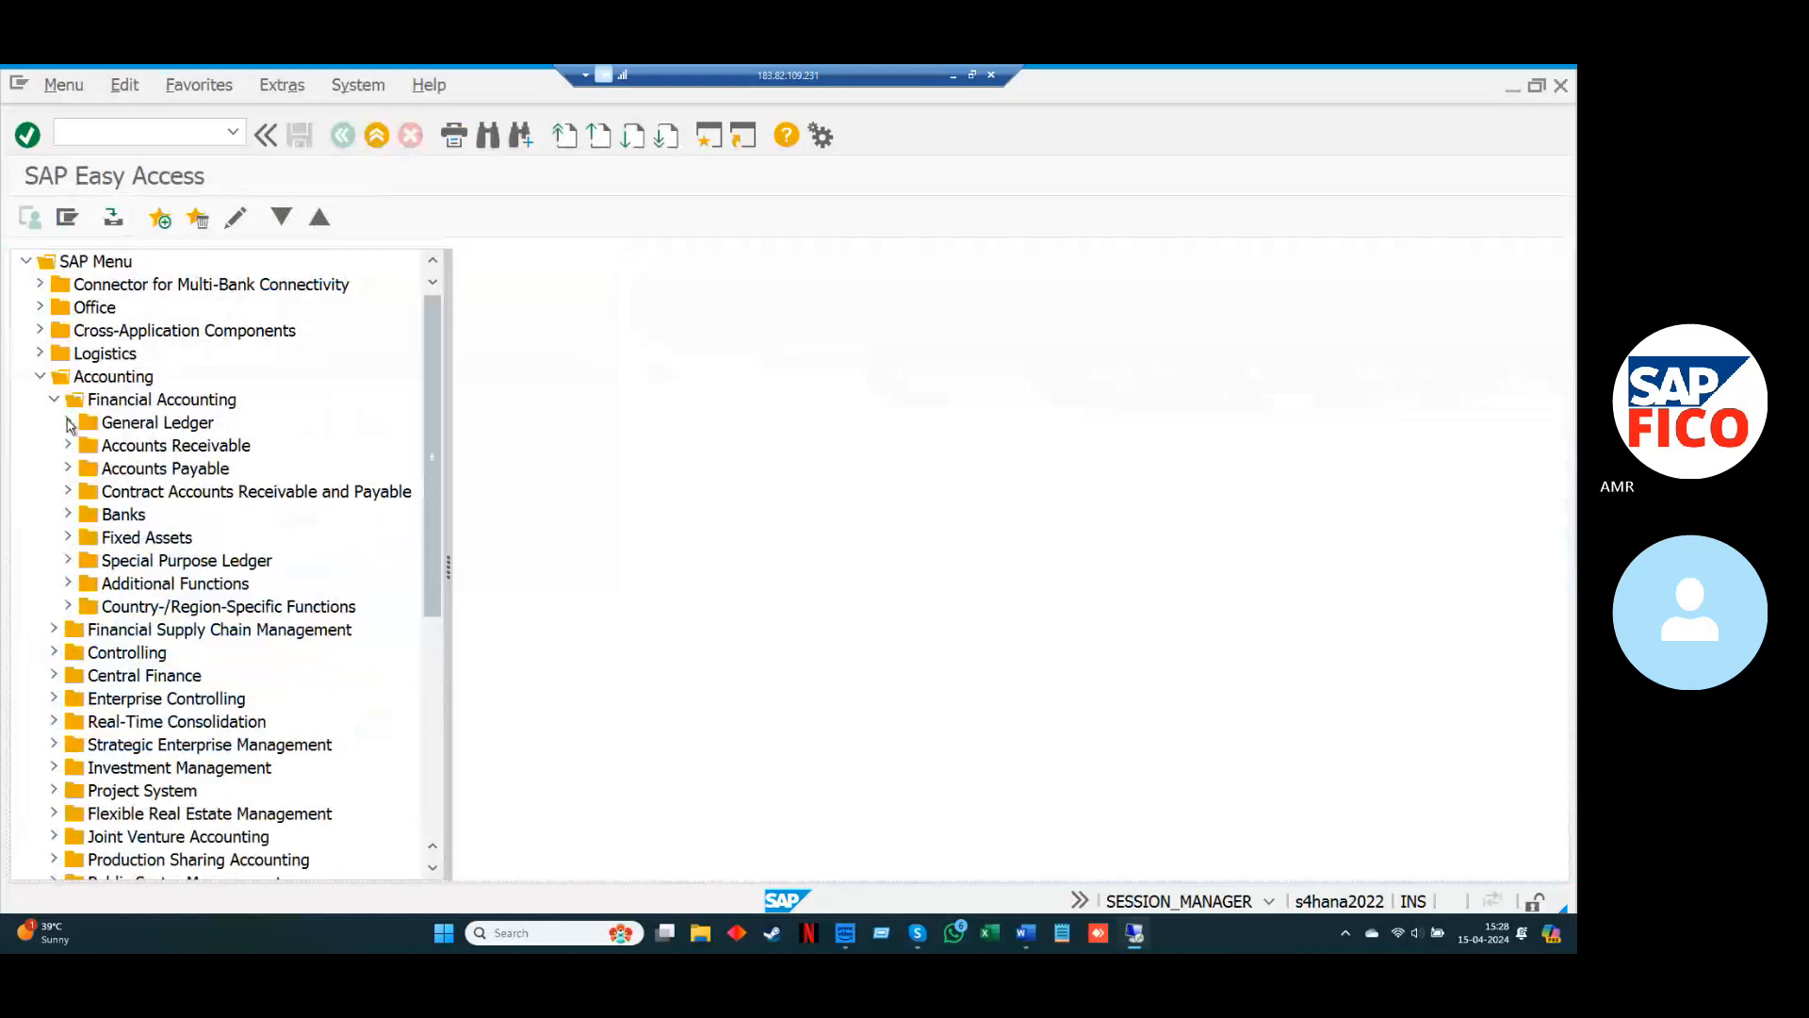
{"action": "left_click", "coordinate": [69, 423]}
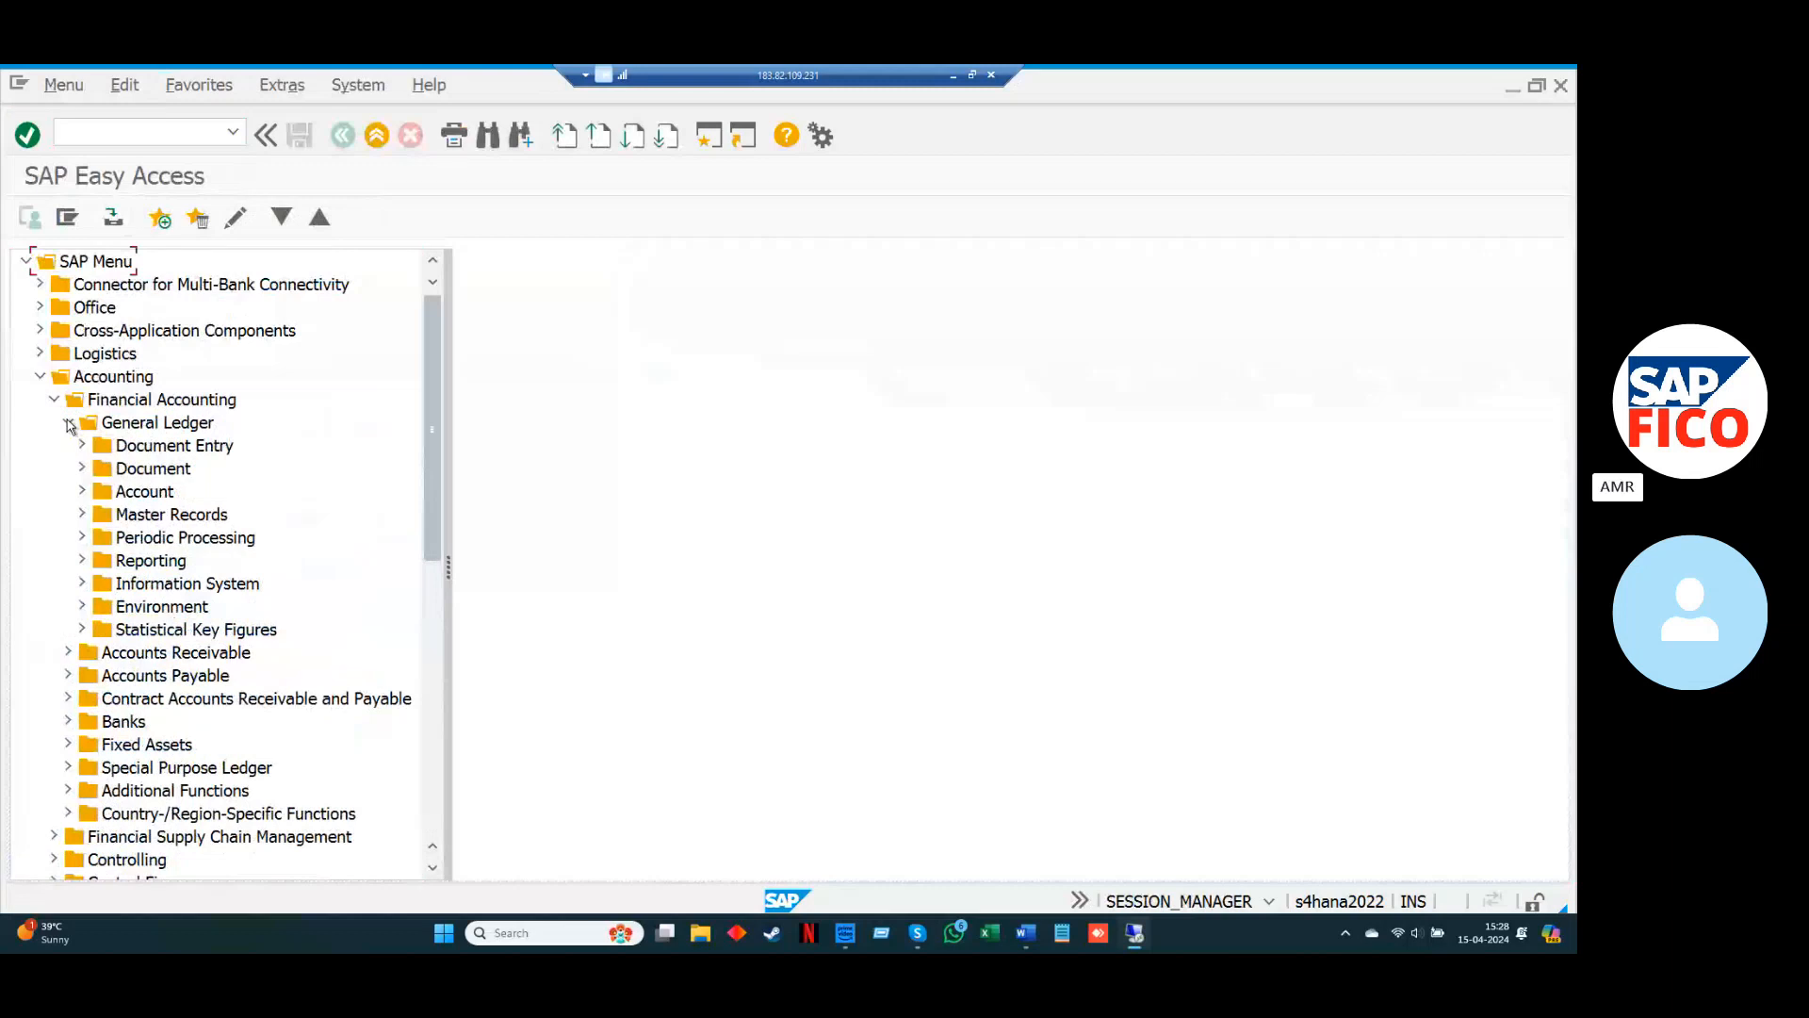
{"action": "left_click", "coordinate": [82, 446]}
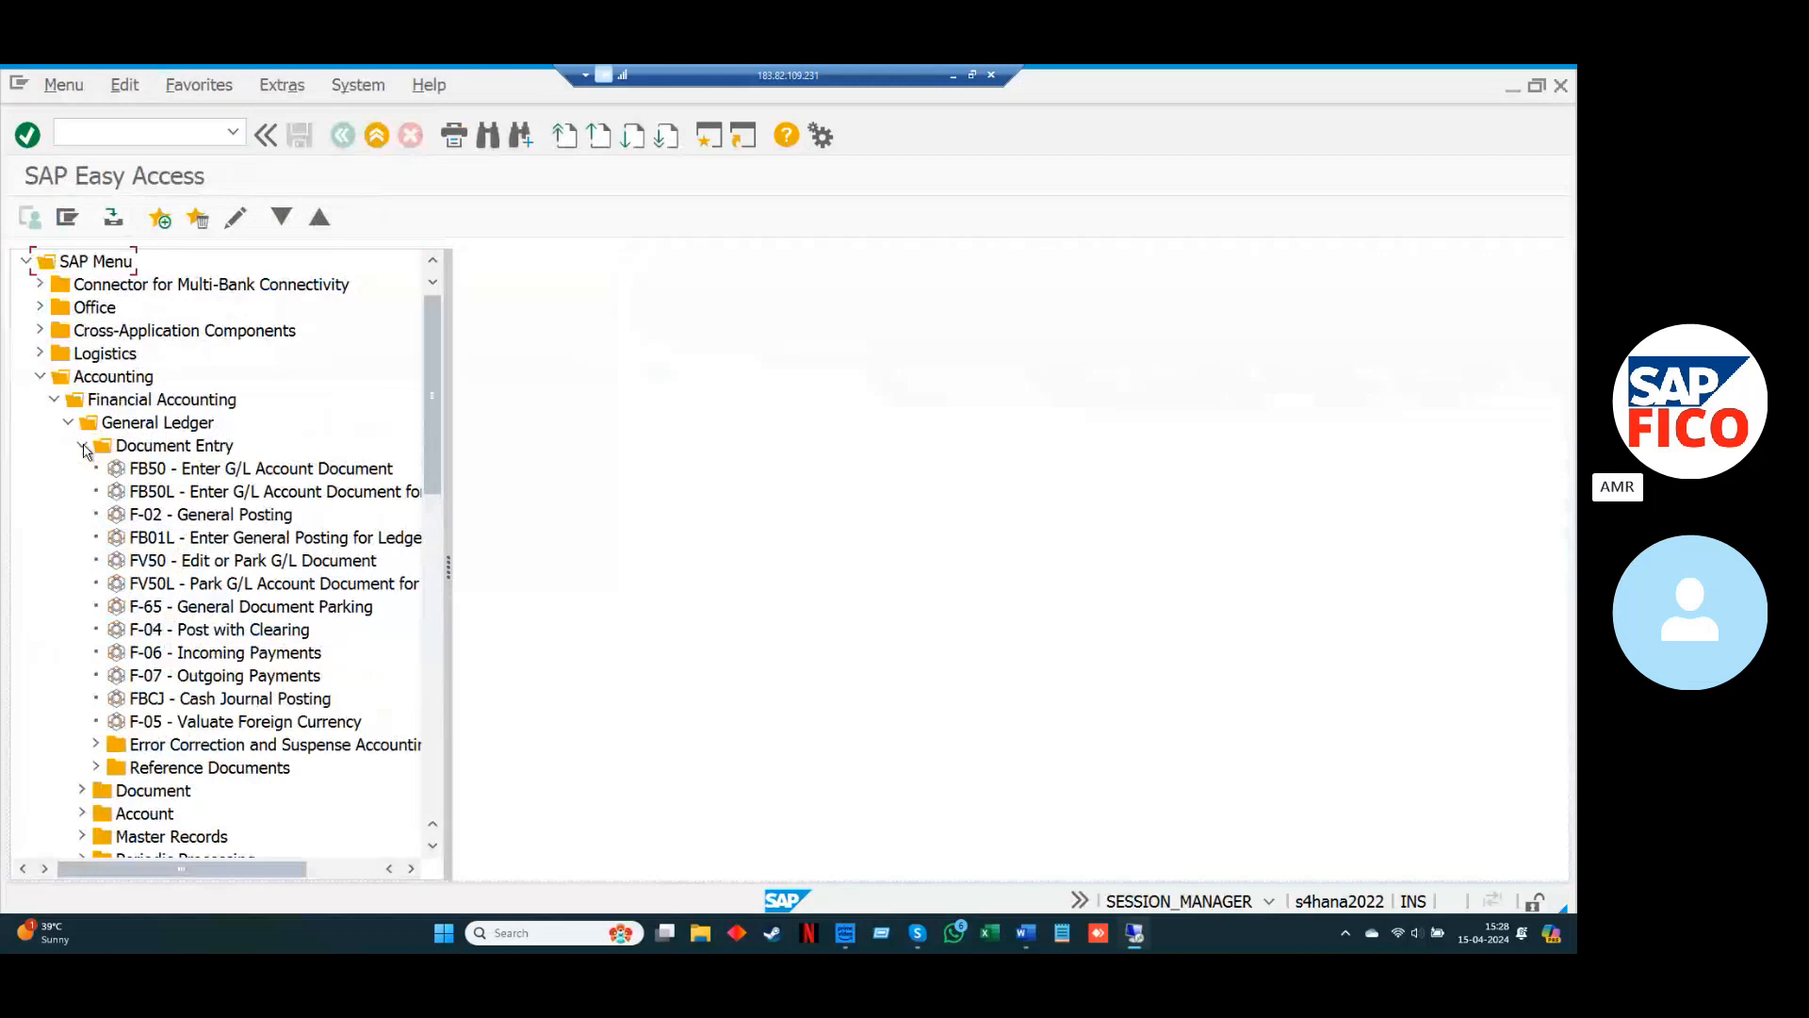
{"action": "left_click", "coordinate": [82, 446]}
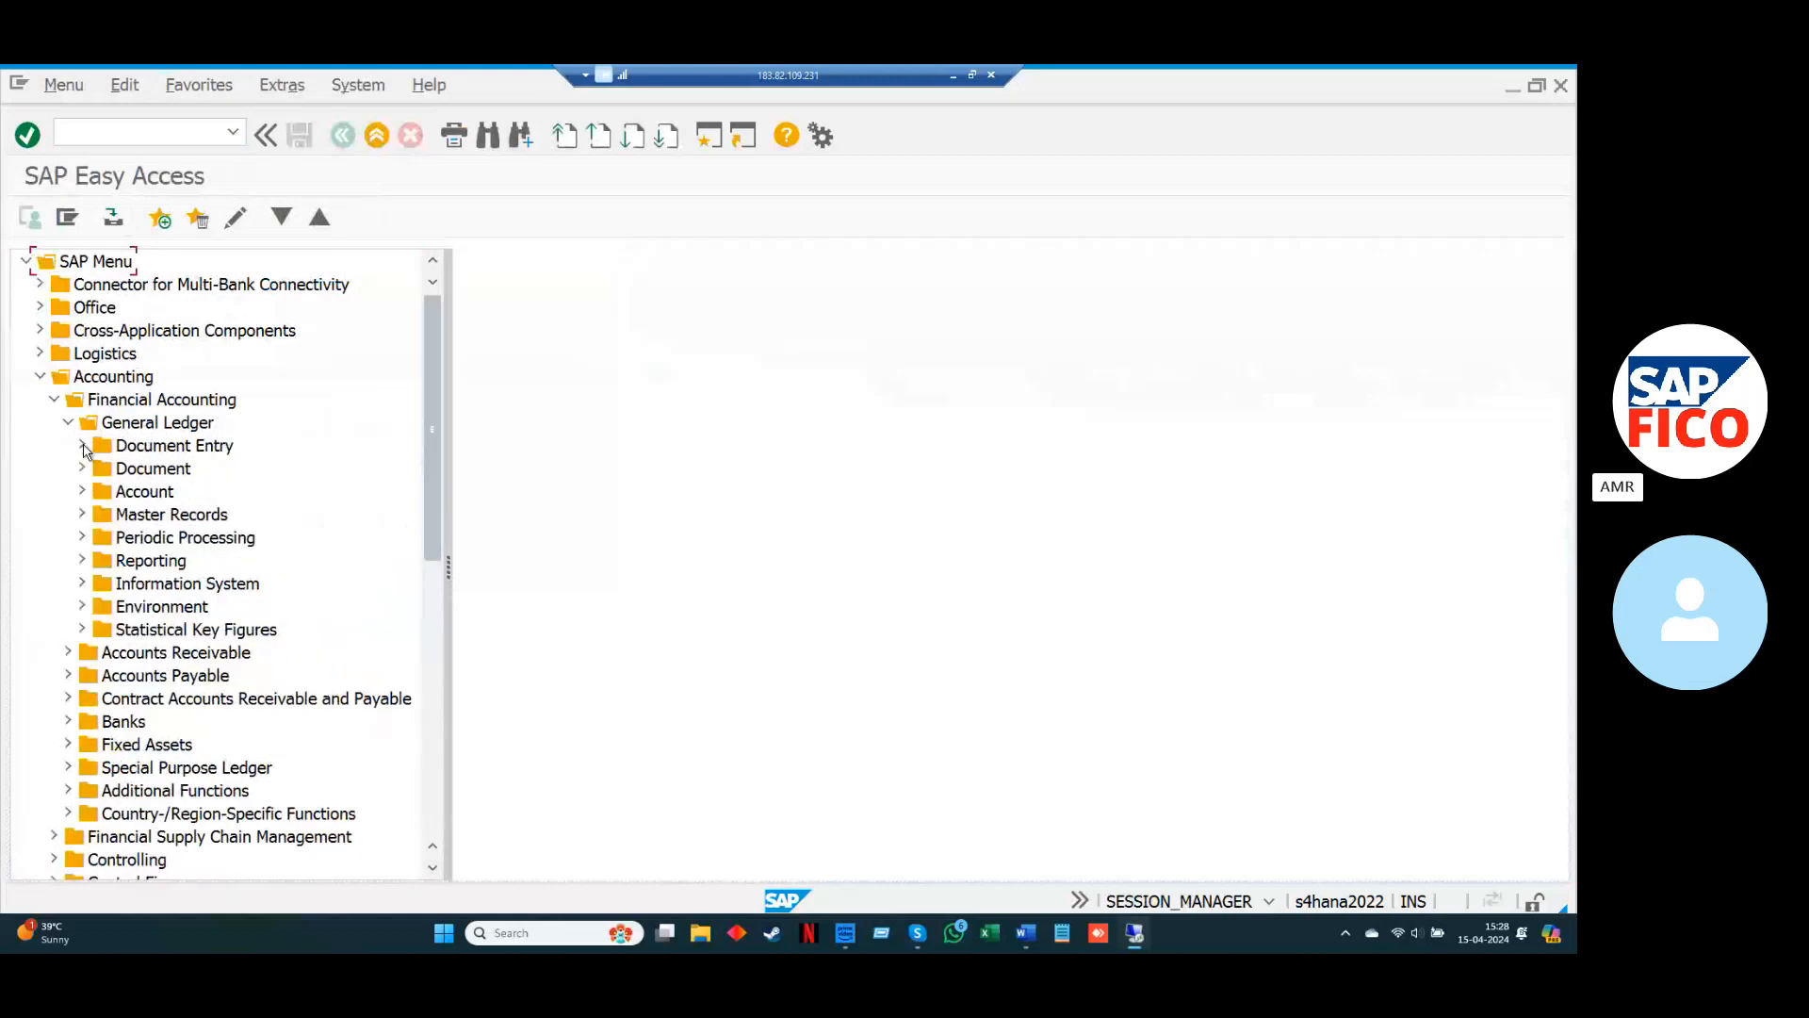
{"action": "left_click", "coordinate": [83, 469]}
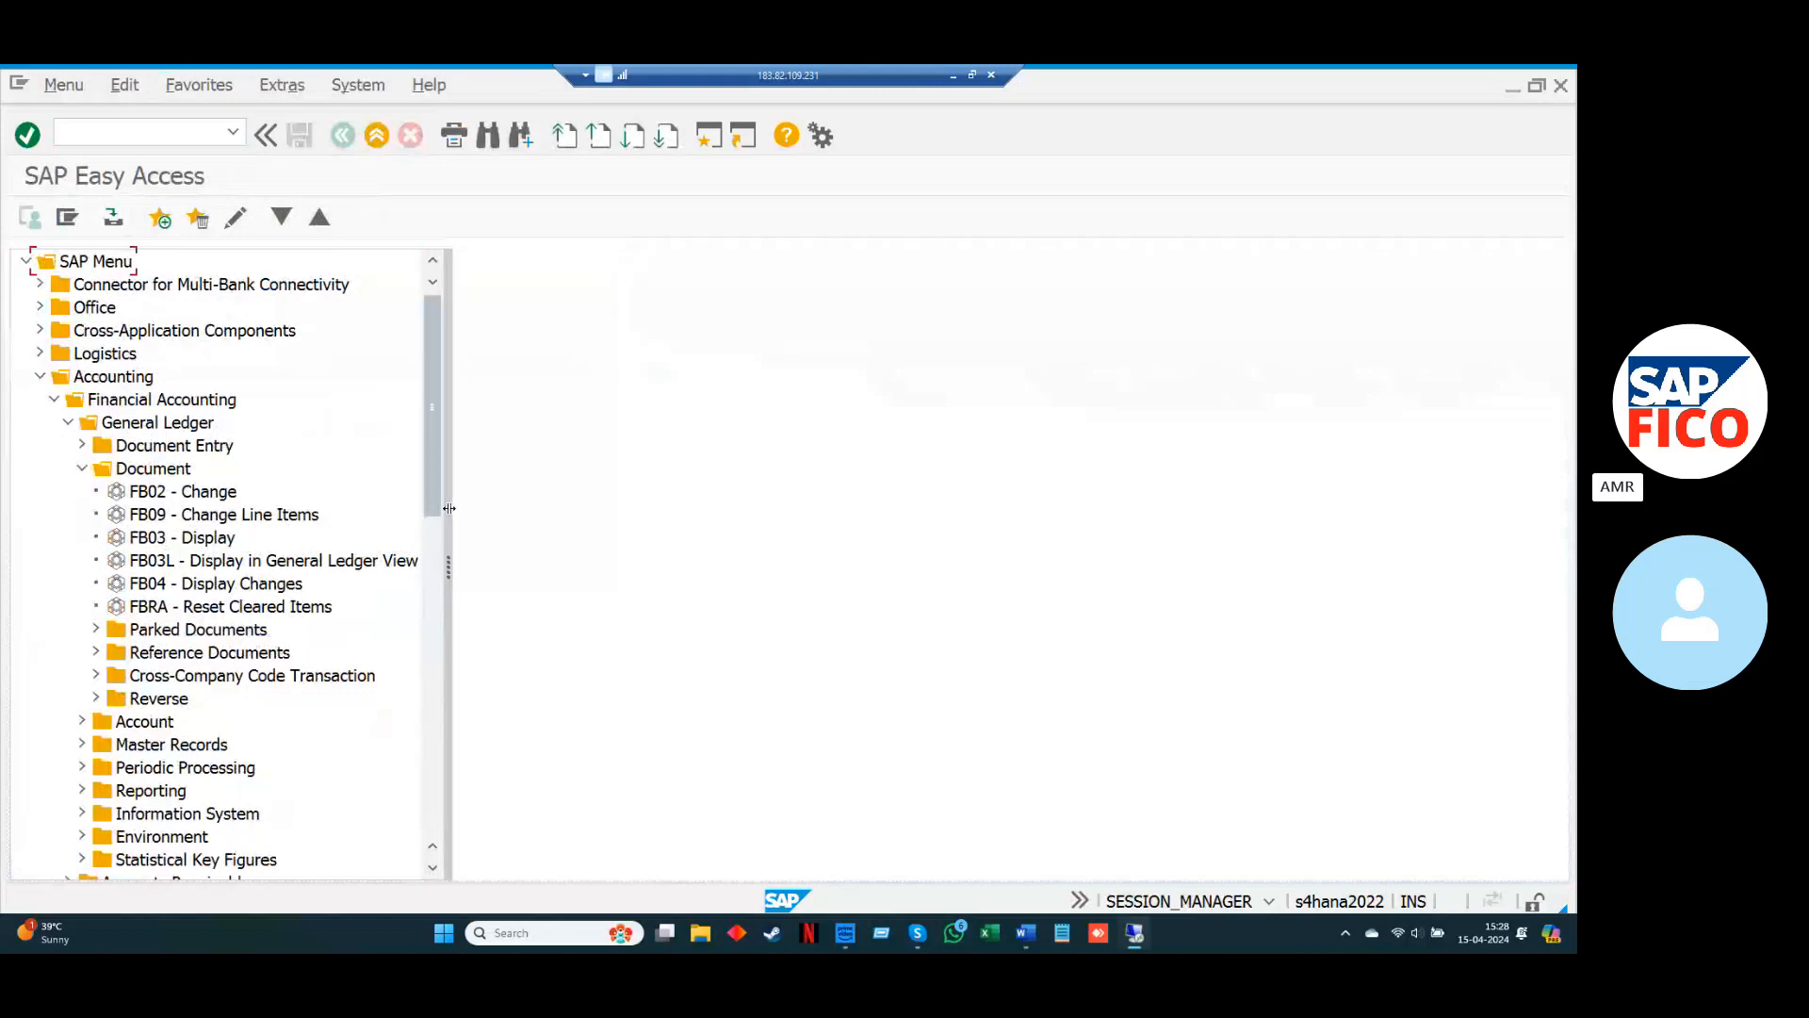
{"action": "left_click_drag", "start_coordinate": [449, 507], "coordinate": [468, 513]}
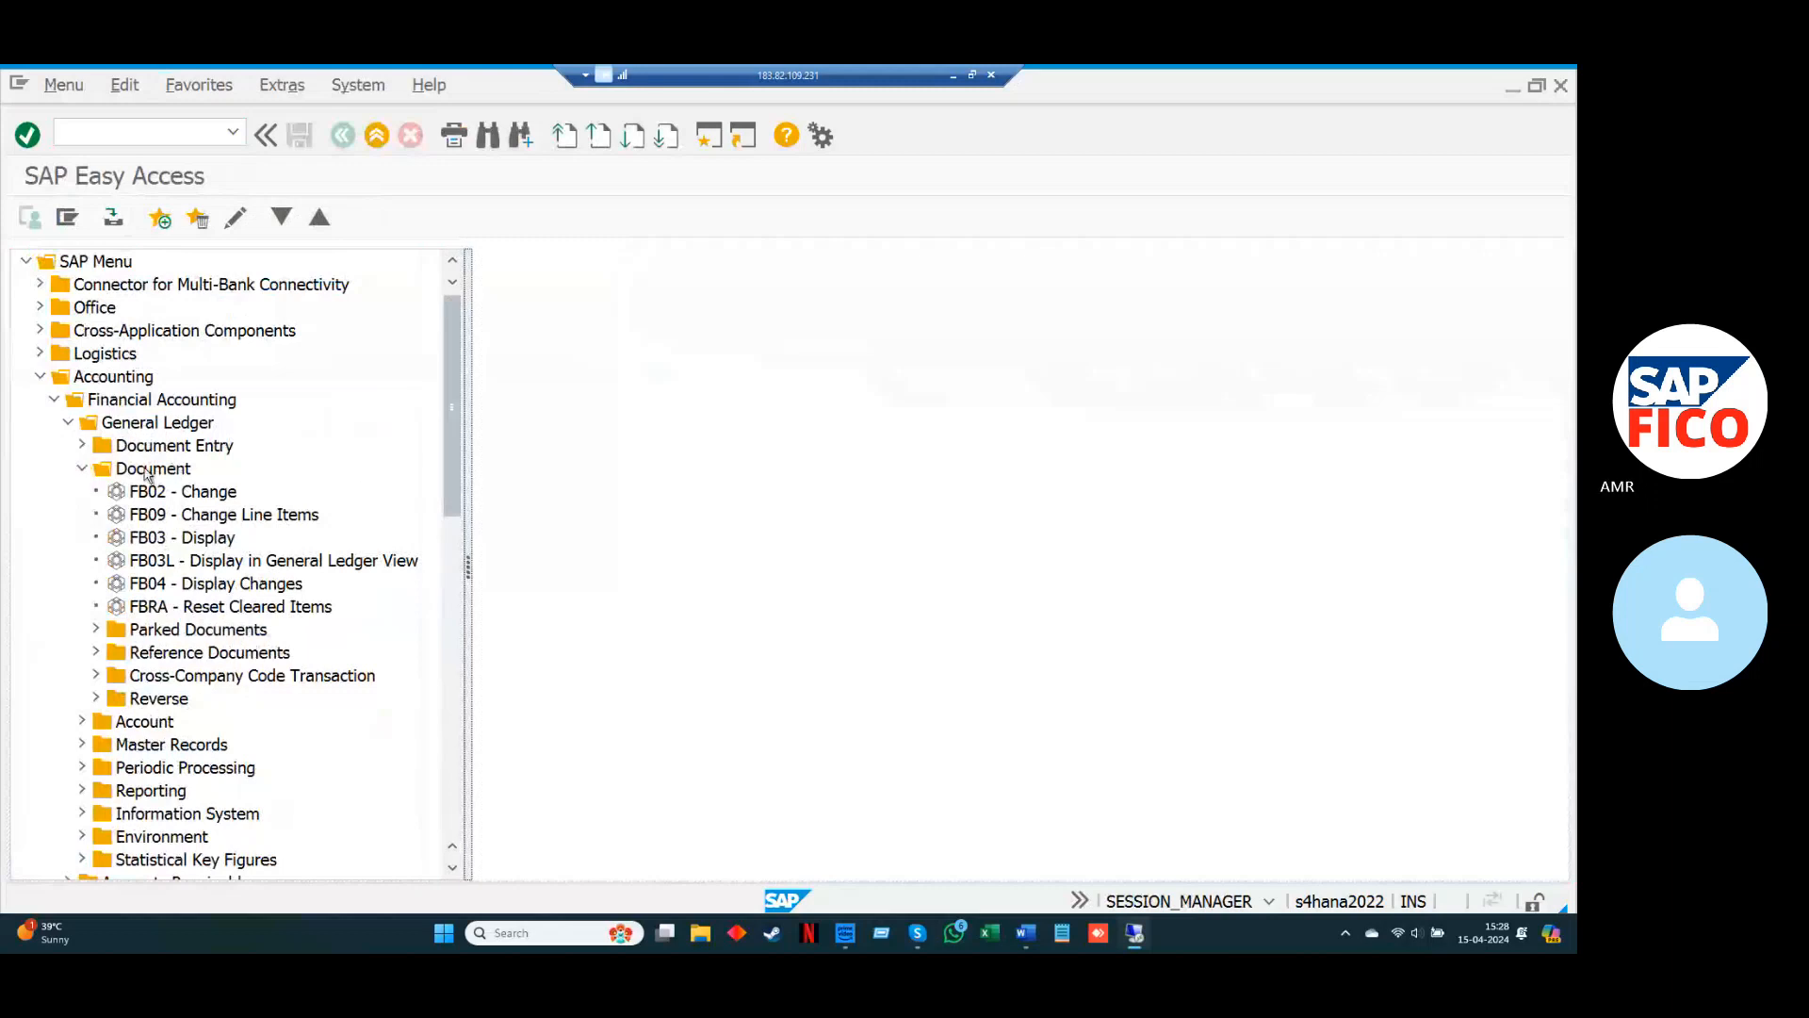
{"action": "left_click", "coordinate": [82, 468]}
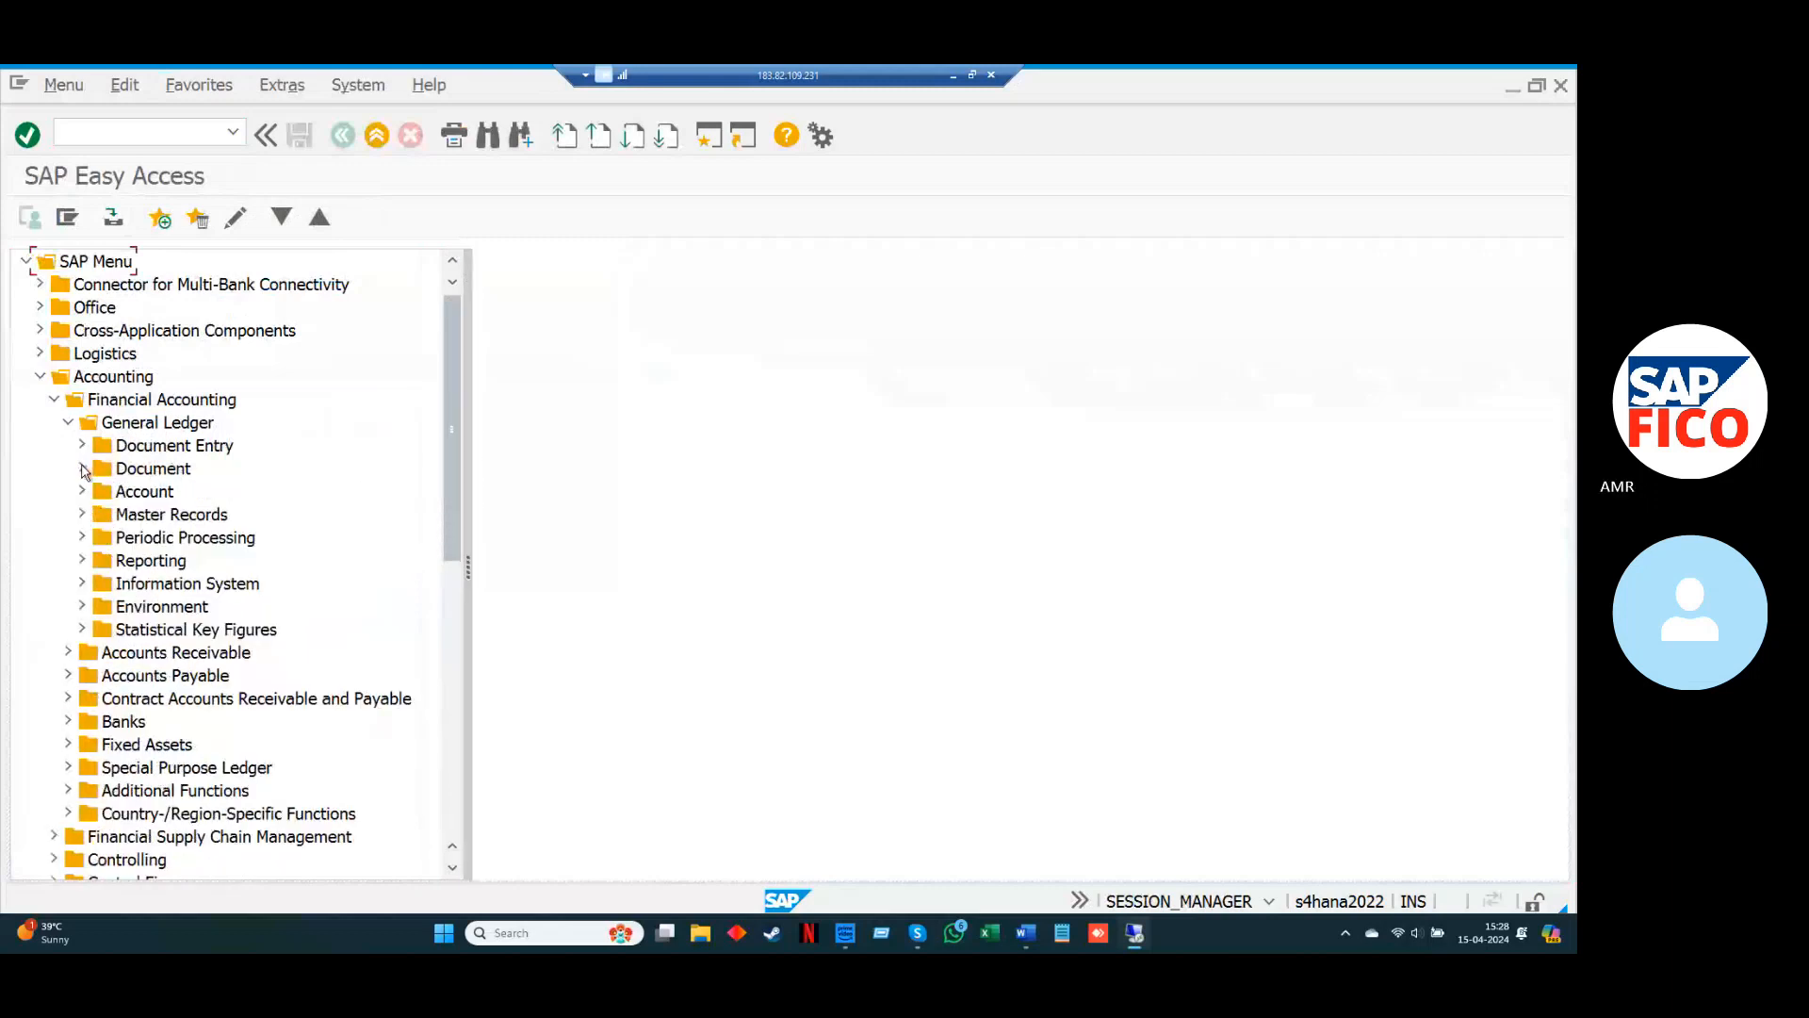
Open FAGLB03 - Display Balances from the General Ledger Account folder and try to run it for company code AMAR without an account number.
{"action": "left_click", "coordinate": [82, 492]}
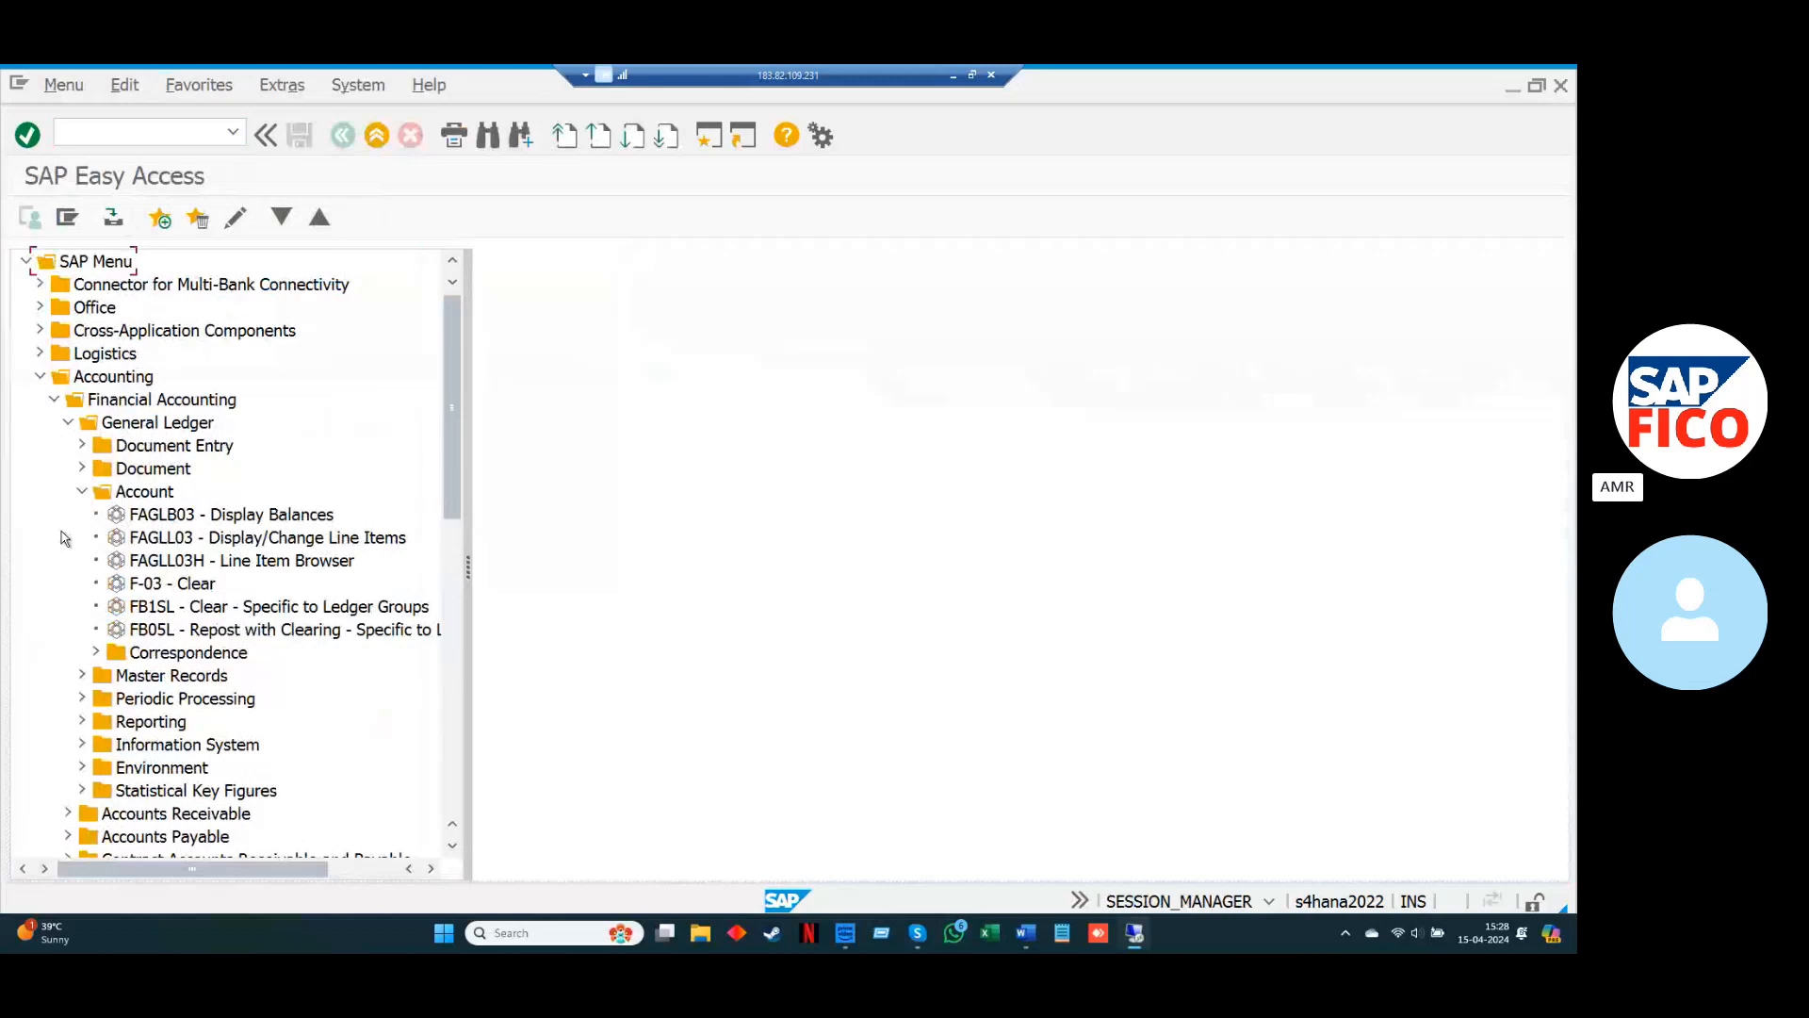
{"action": "double_click", "coordinate": [118, 517]}
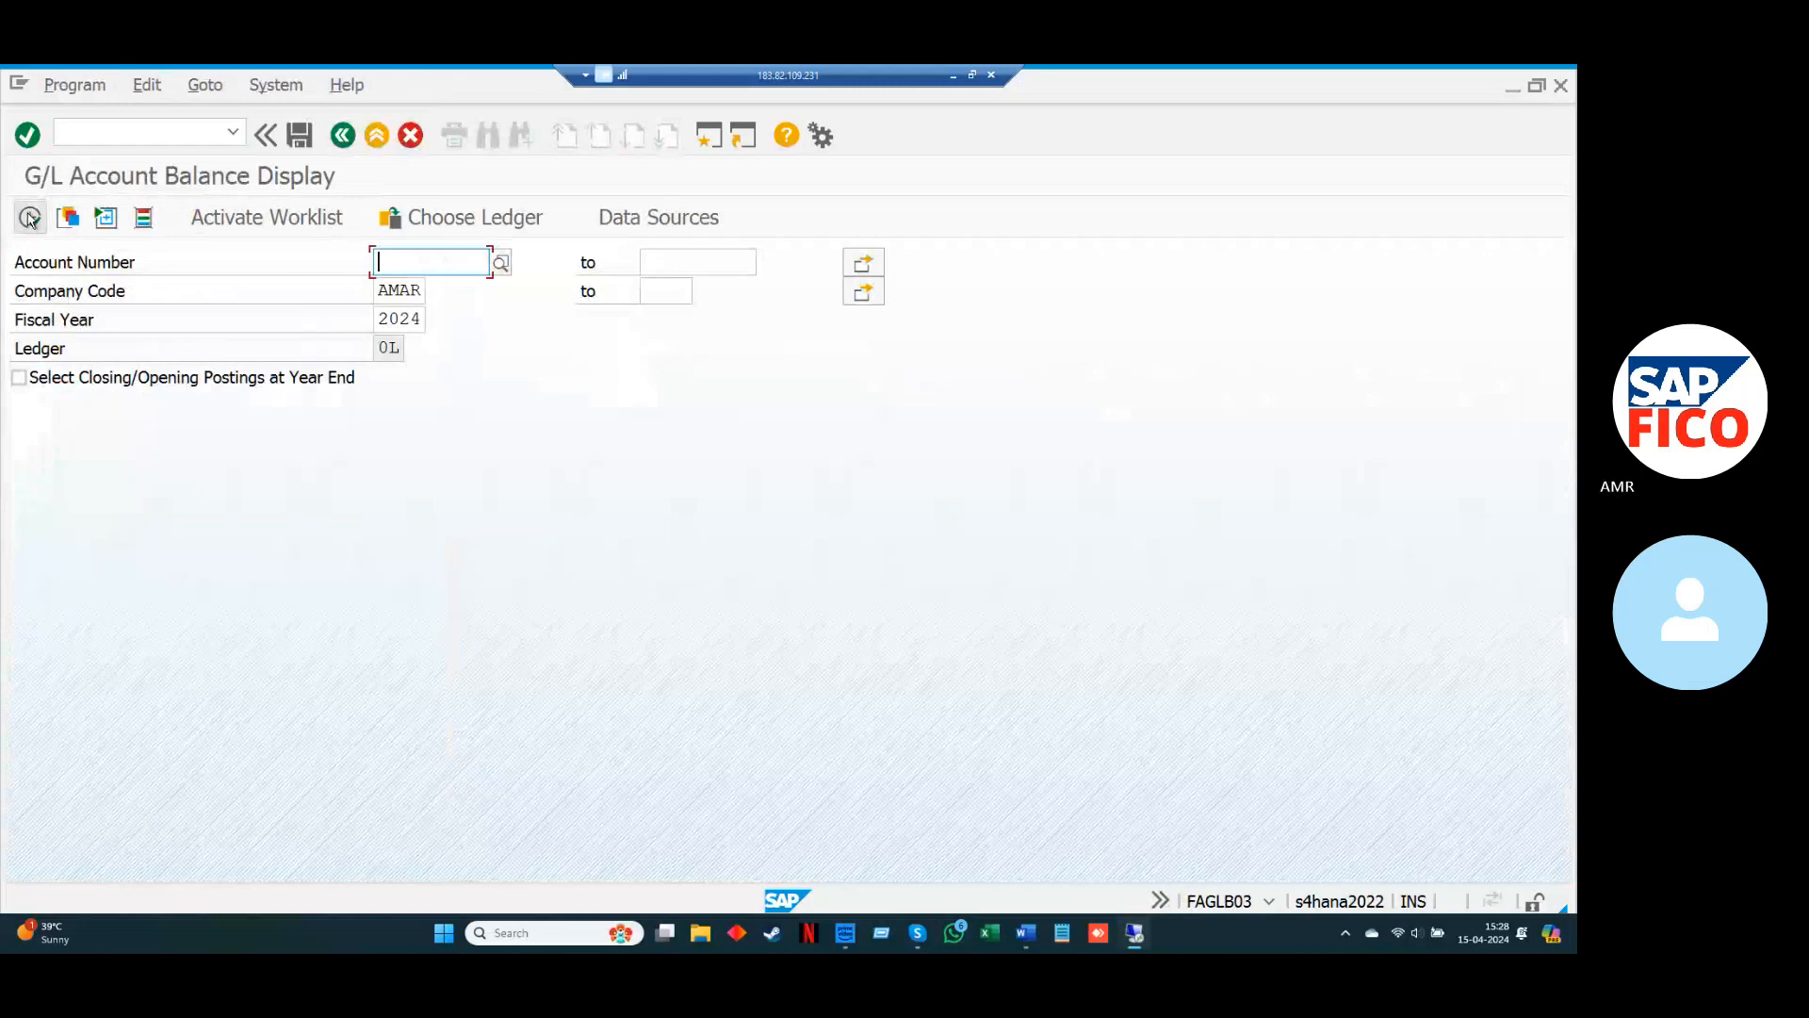
{"action": "left_click", "coordinate": [30, 218]}
{"action": "left_click", "coordinate": [29, 217]}
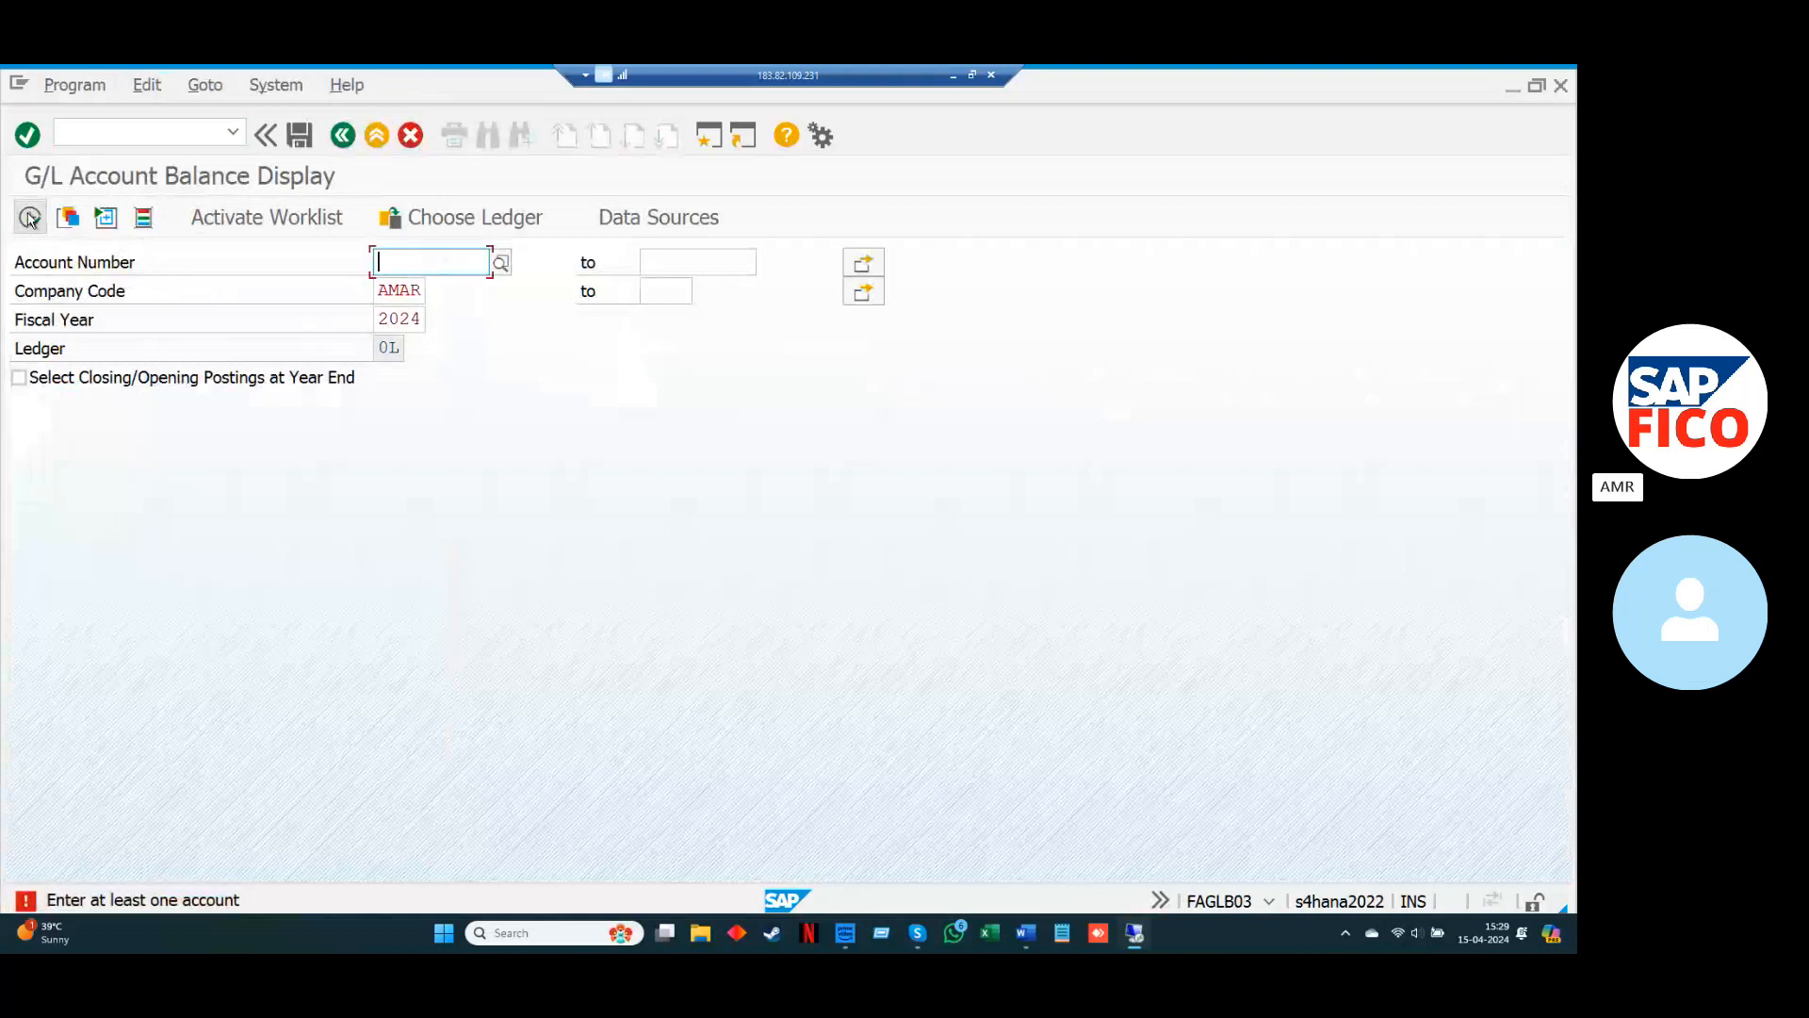
Search G/L accounts in chart of accounts AMCA and choose the rent account 440001 as the account number.
{"action": "left_click", "coordinate": [501, 265]}
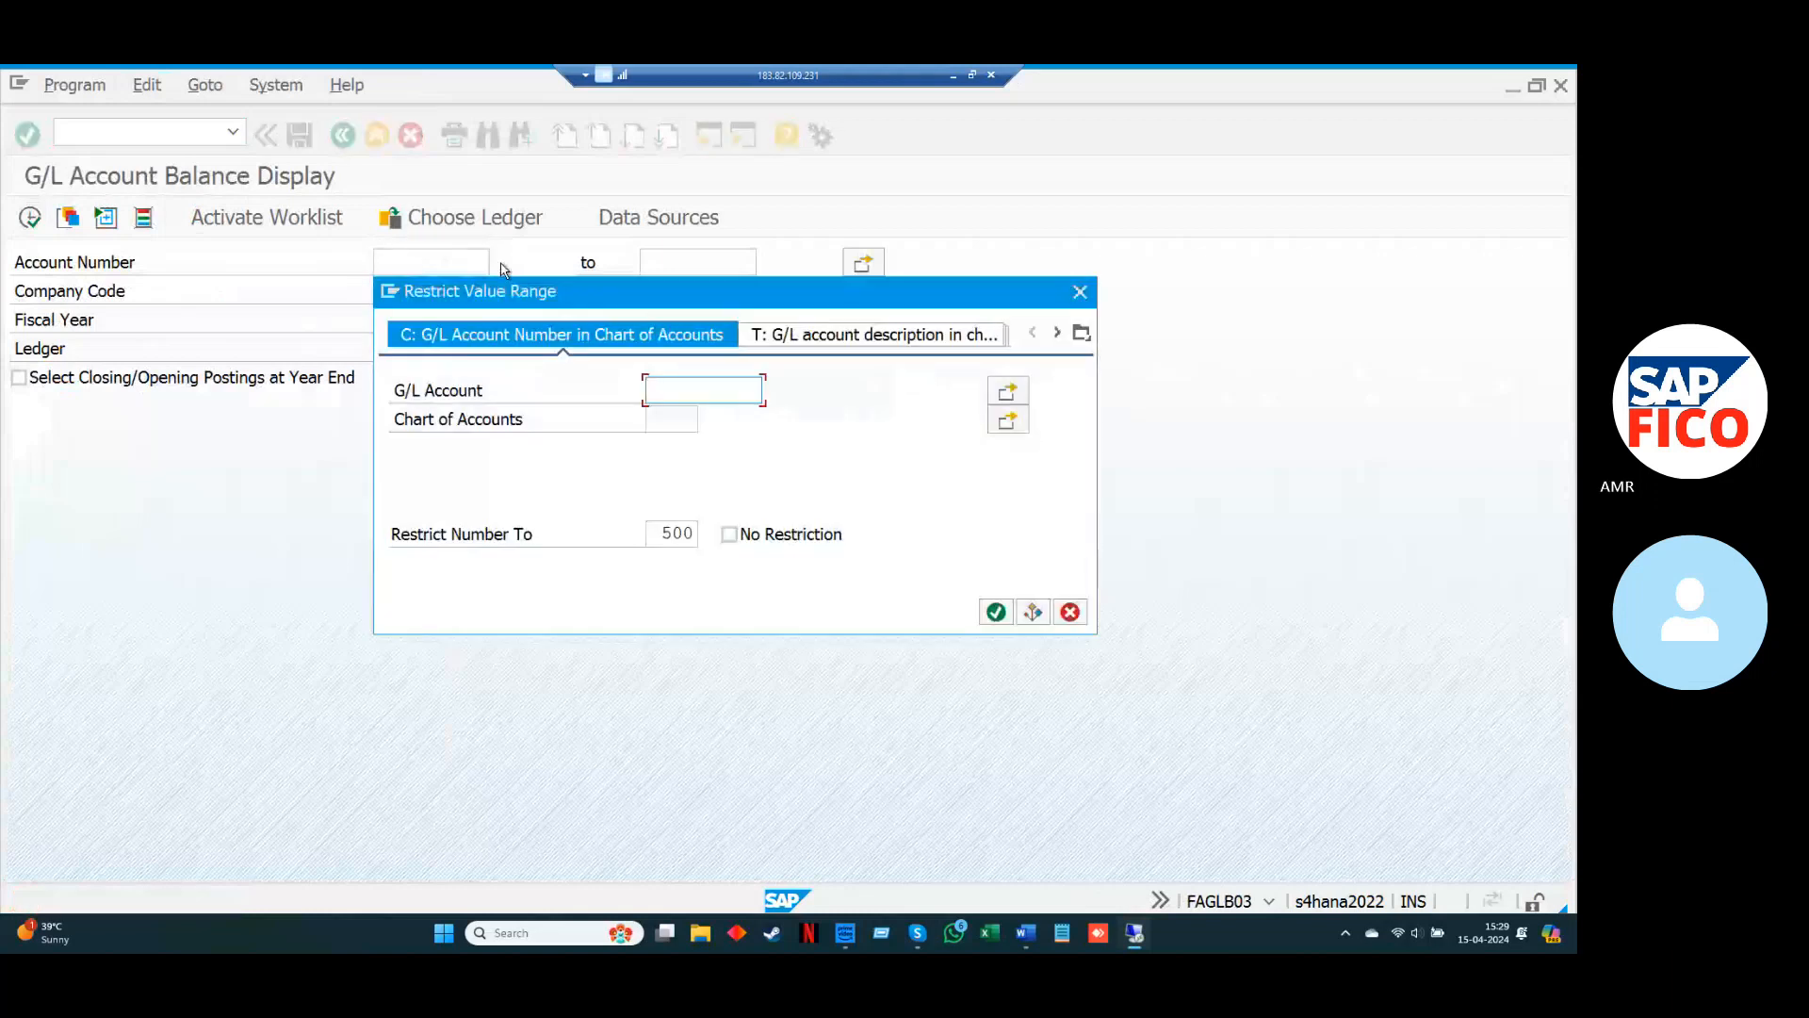
{"action": "left_click", "coordinate": [672, 419]}
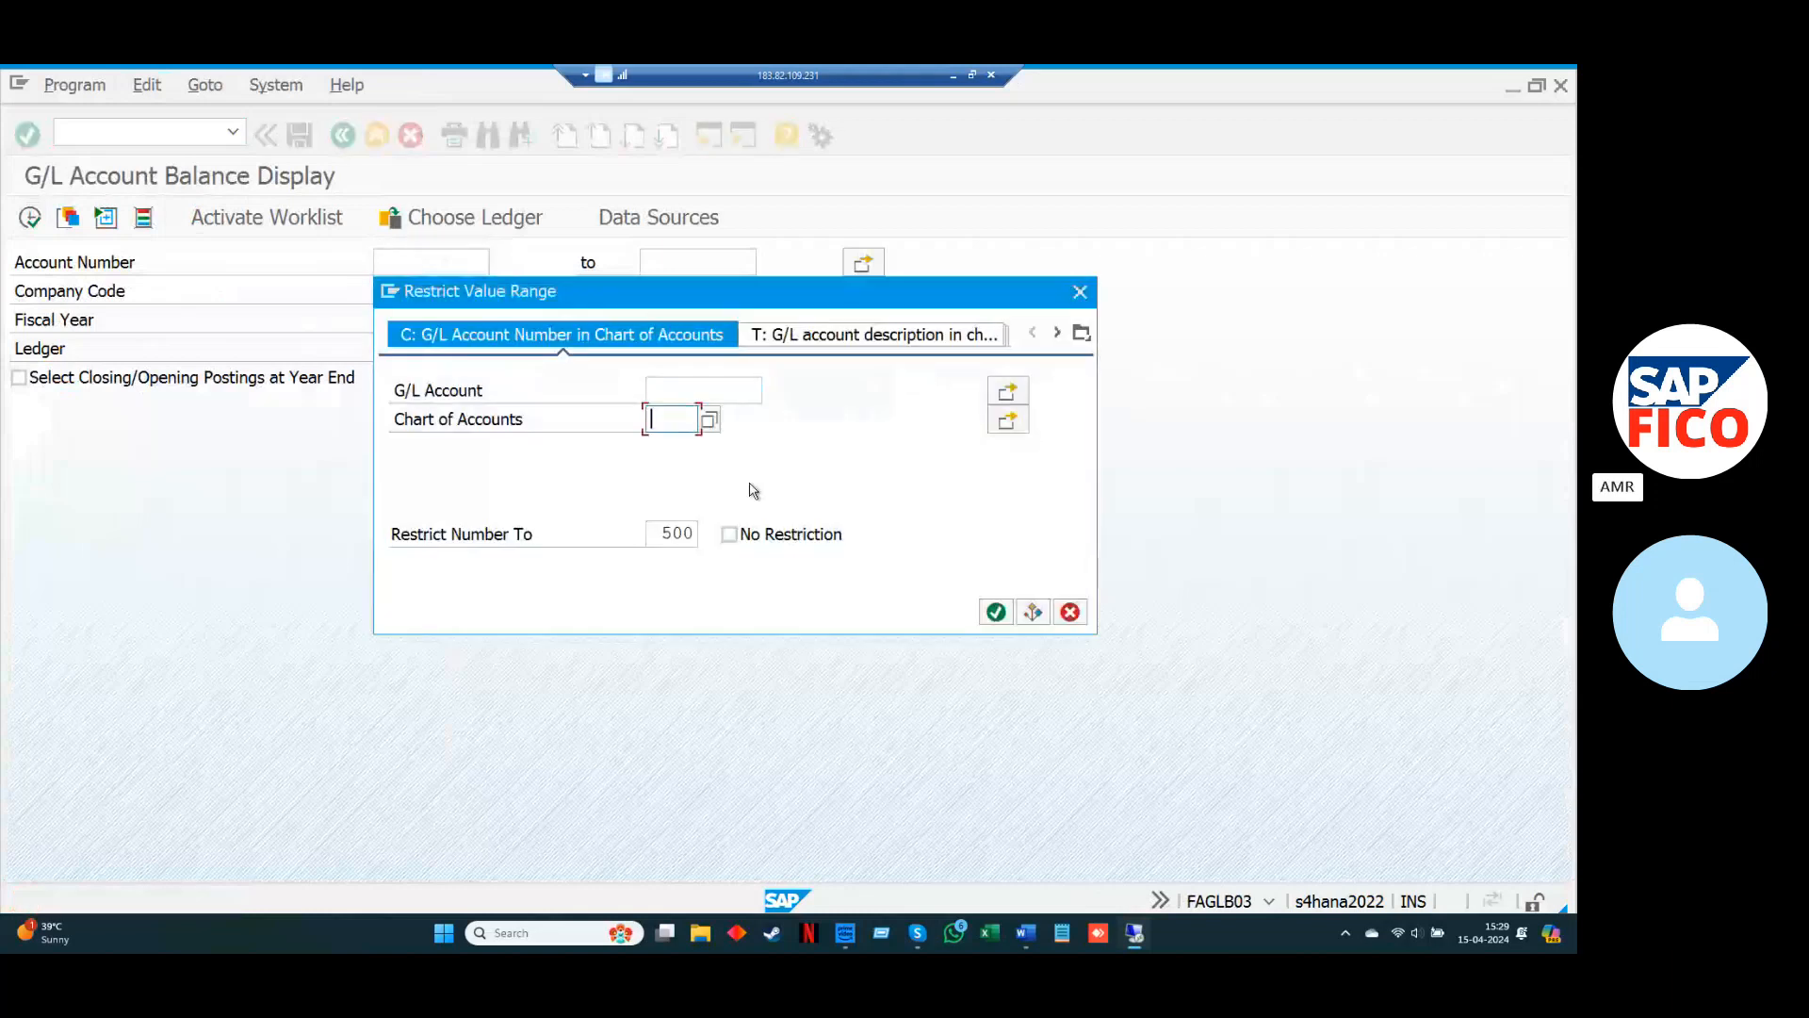
{"action": "type", "text": "A"}
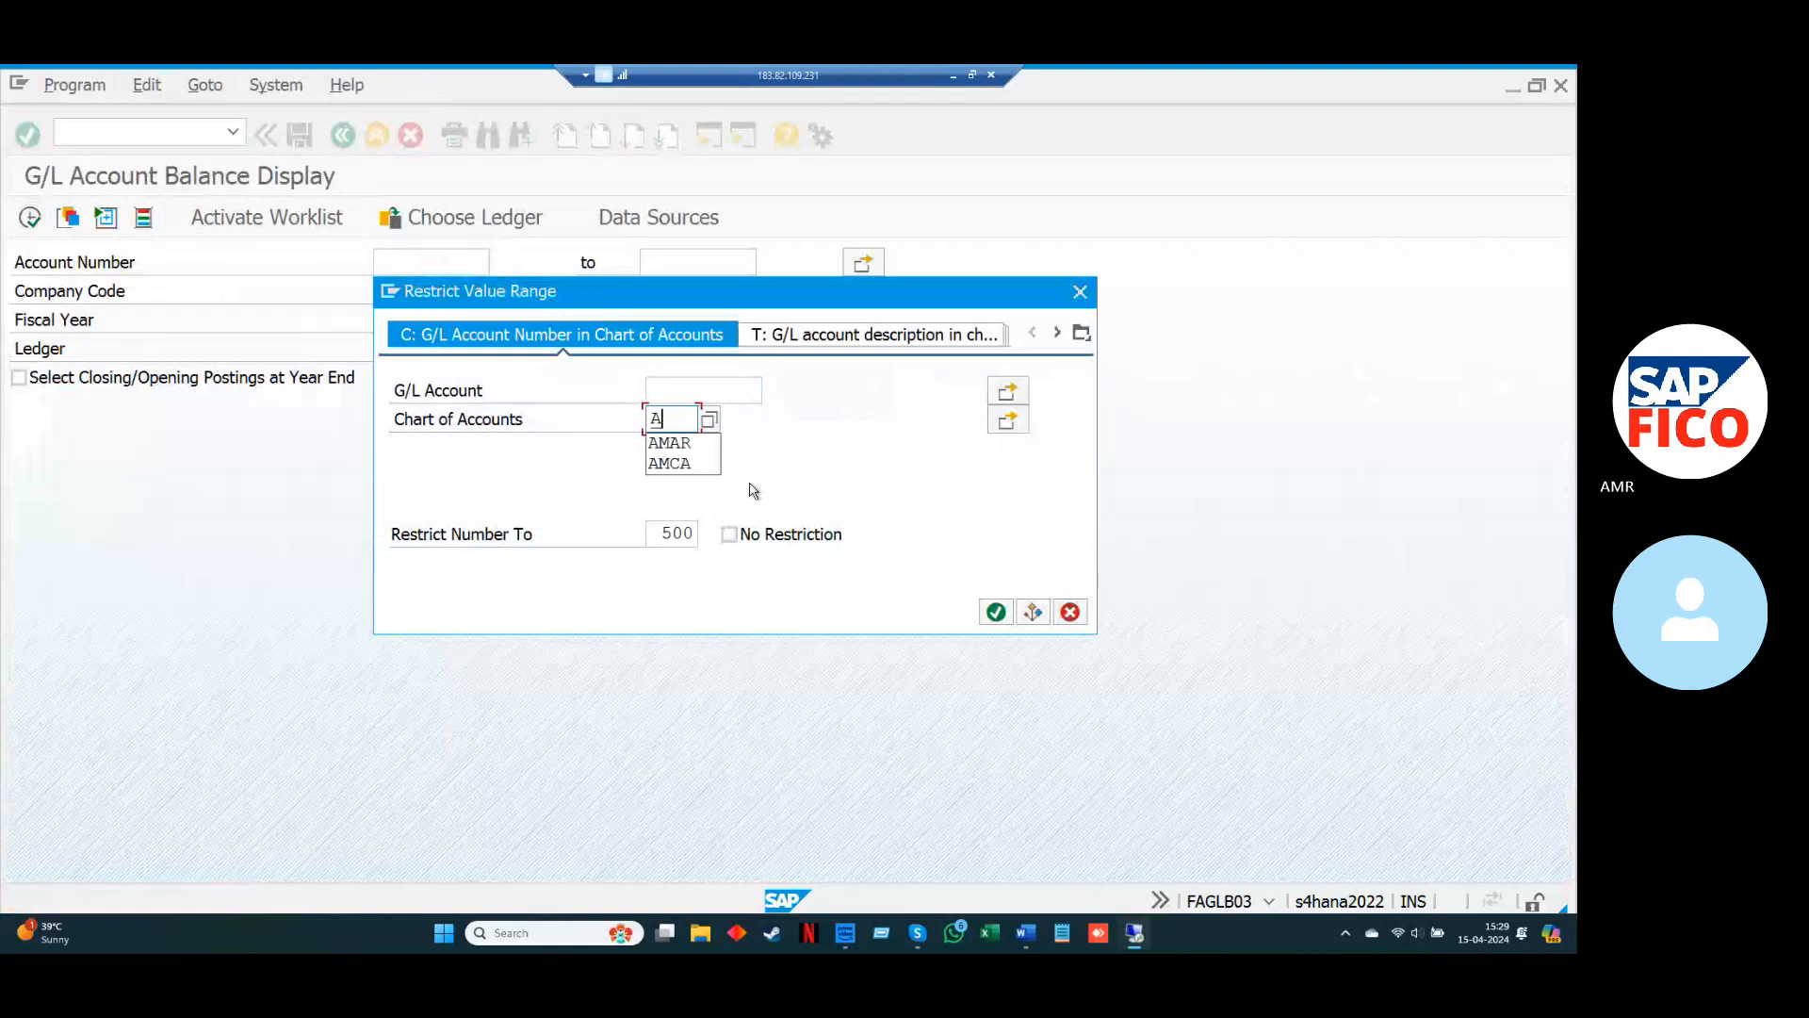
{"action": "key", "text": "Down"}
{"action": "key", "text": "Down"}
{"action": "key", "text": "Return"}
{"action": "key", "text": "Return"}
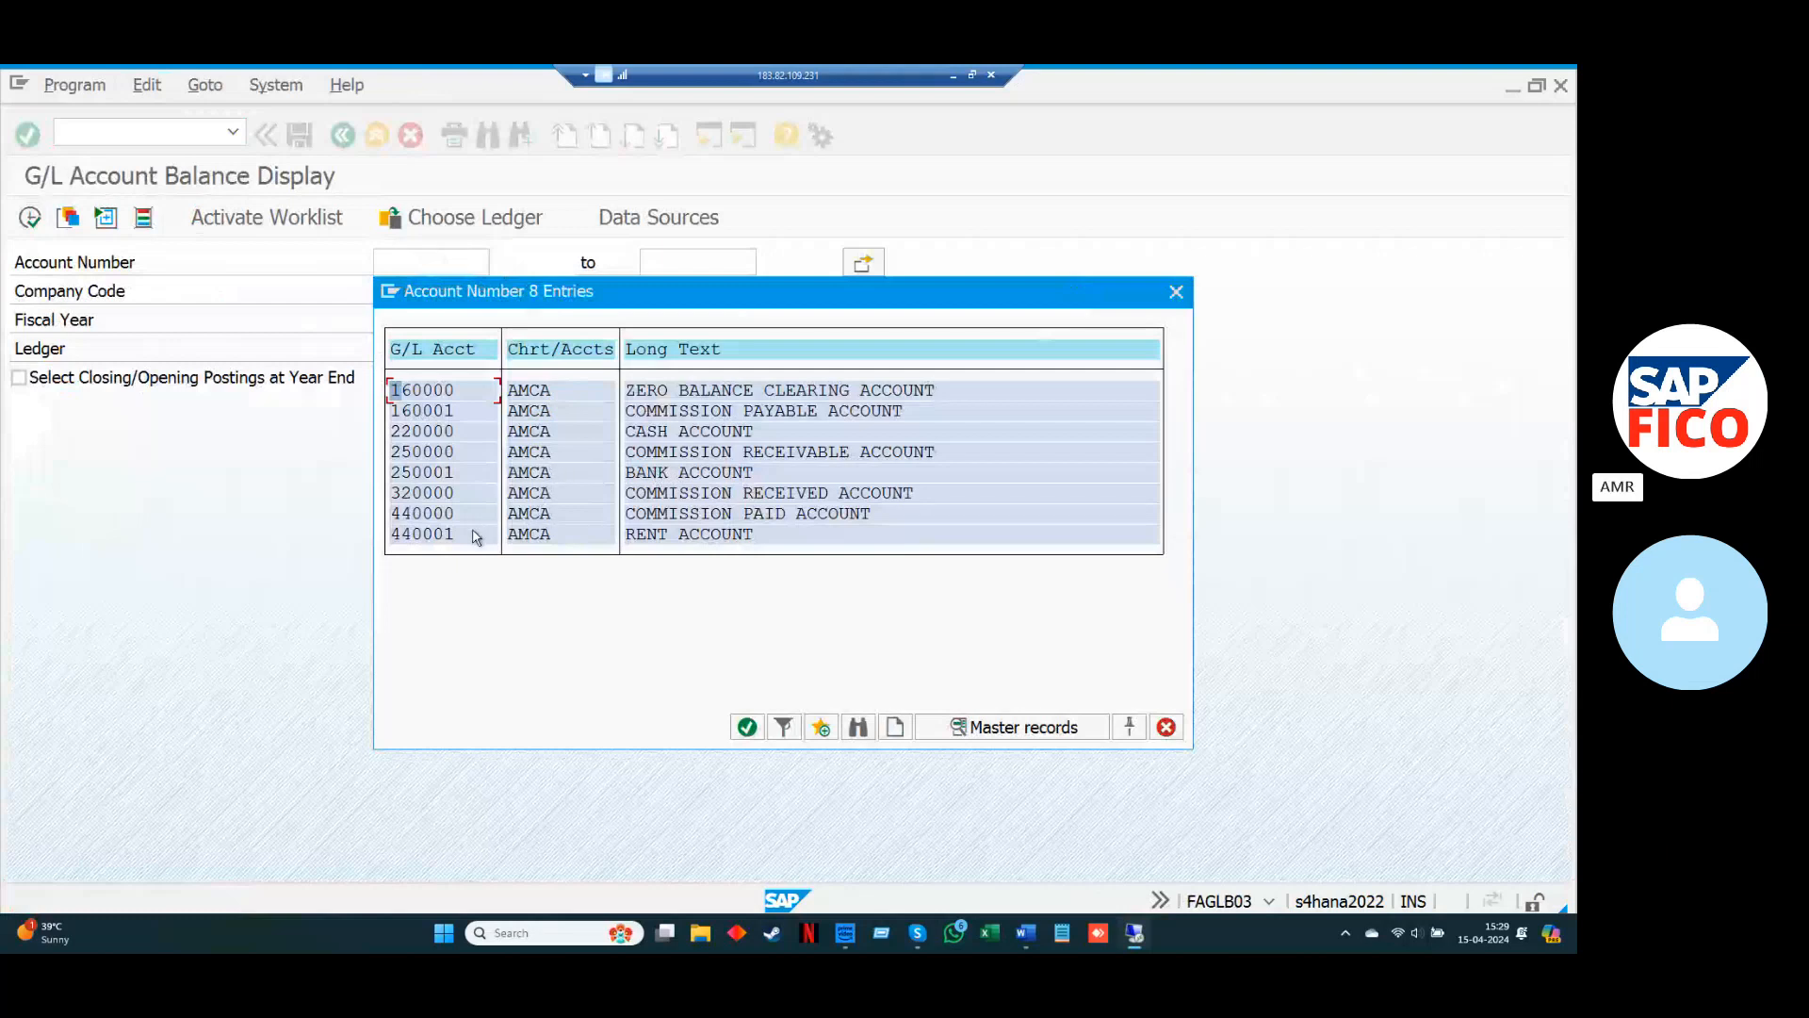
{"action": "double_click", "coordinate": [476, 534]}
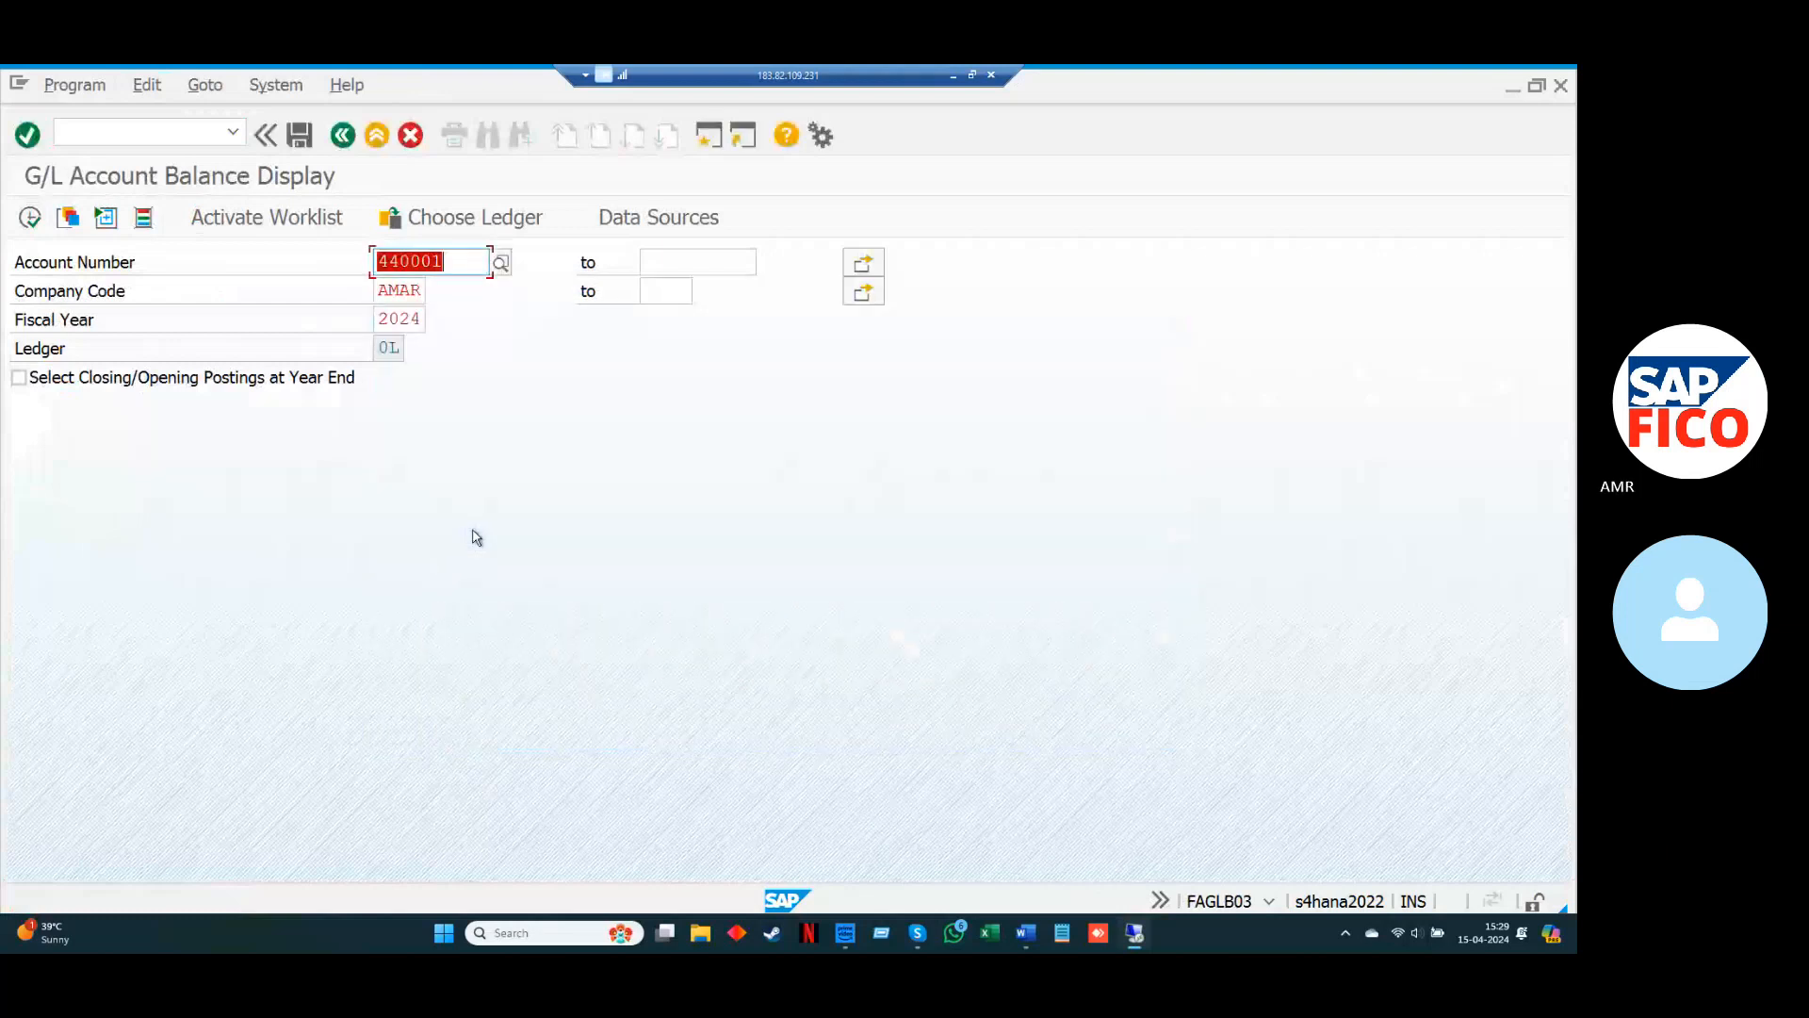
Run the balance display for account 440001, examine the monthly balances and return to SAP Easy Access.
{"action": "left_click", "coordinate": [30, 220]}
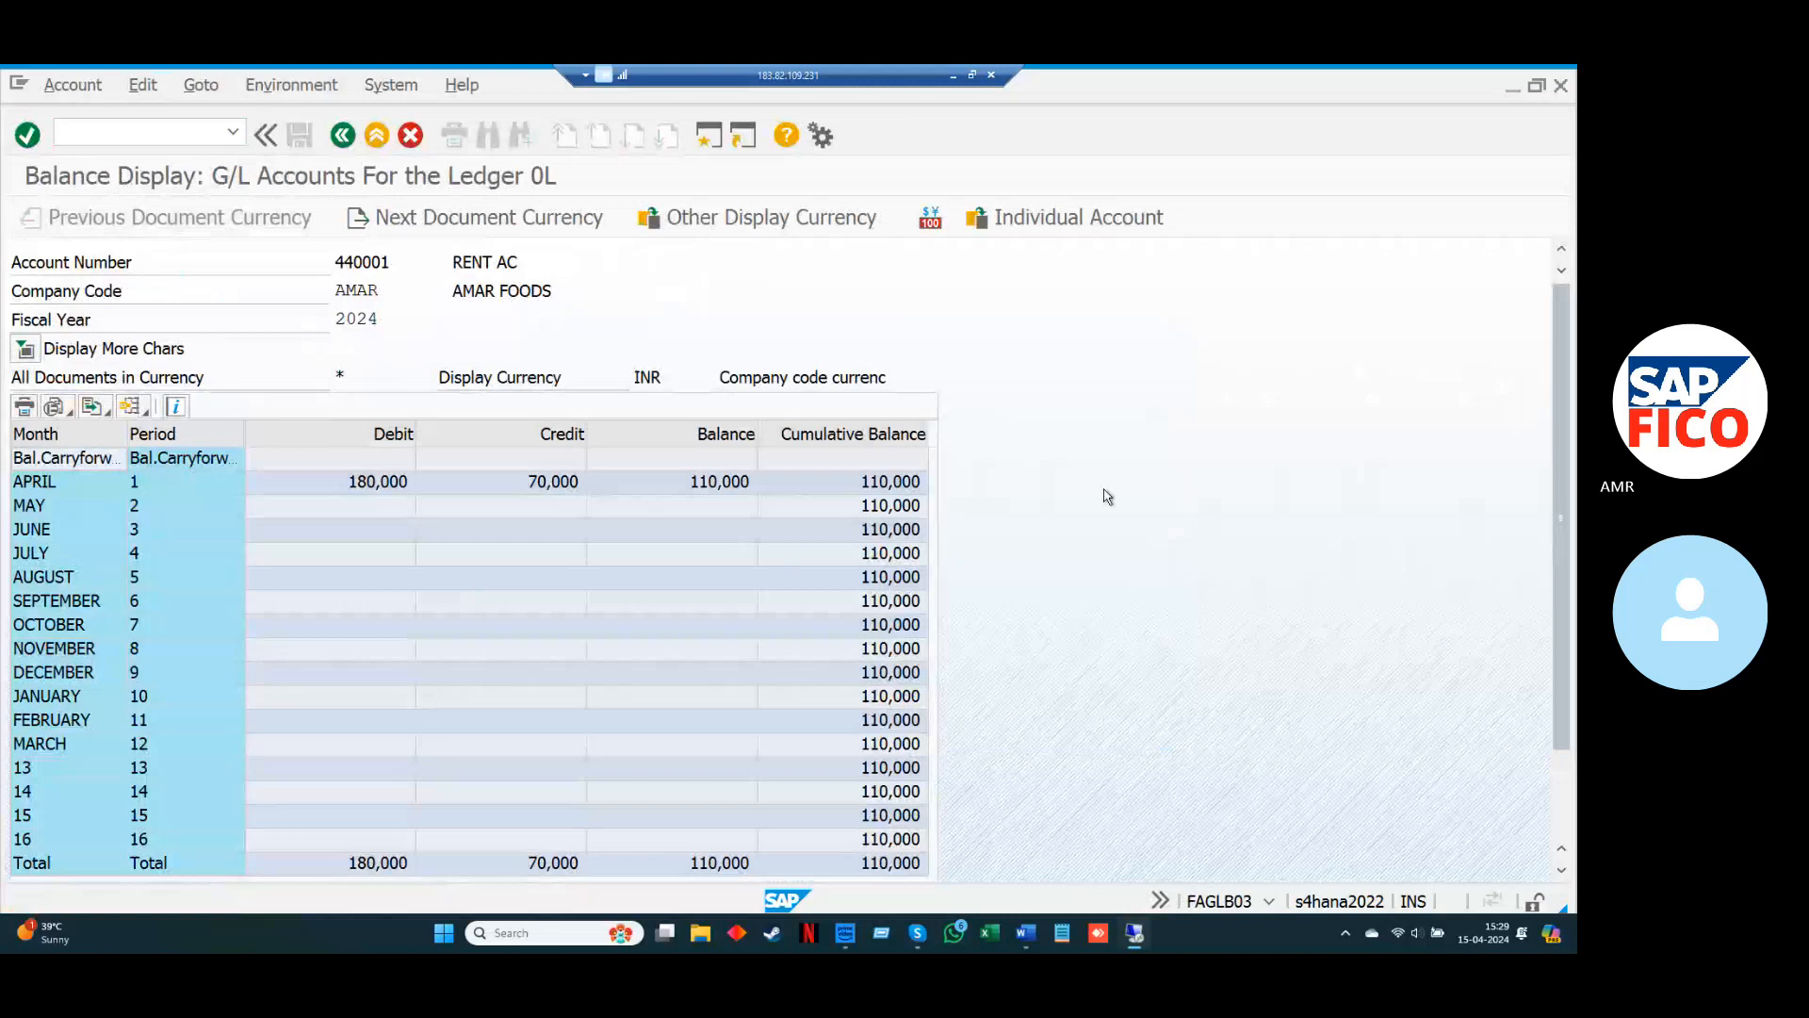
{"action": "key", "text": "F3"}
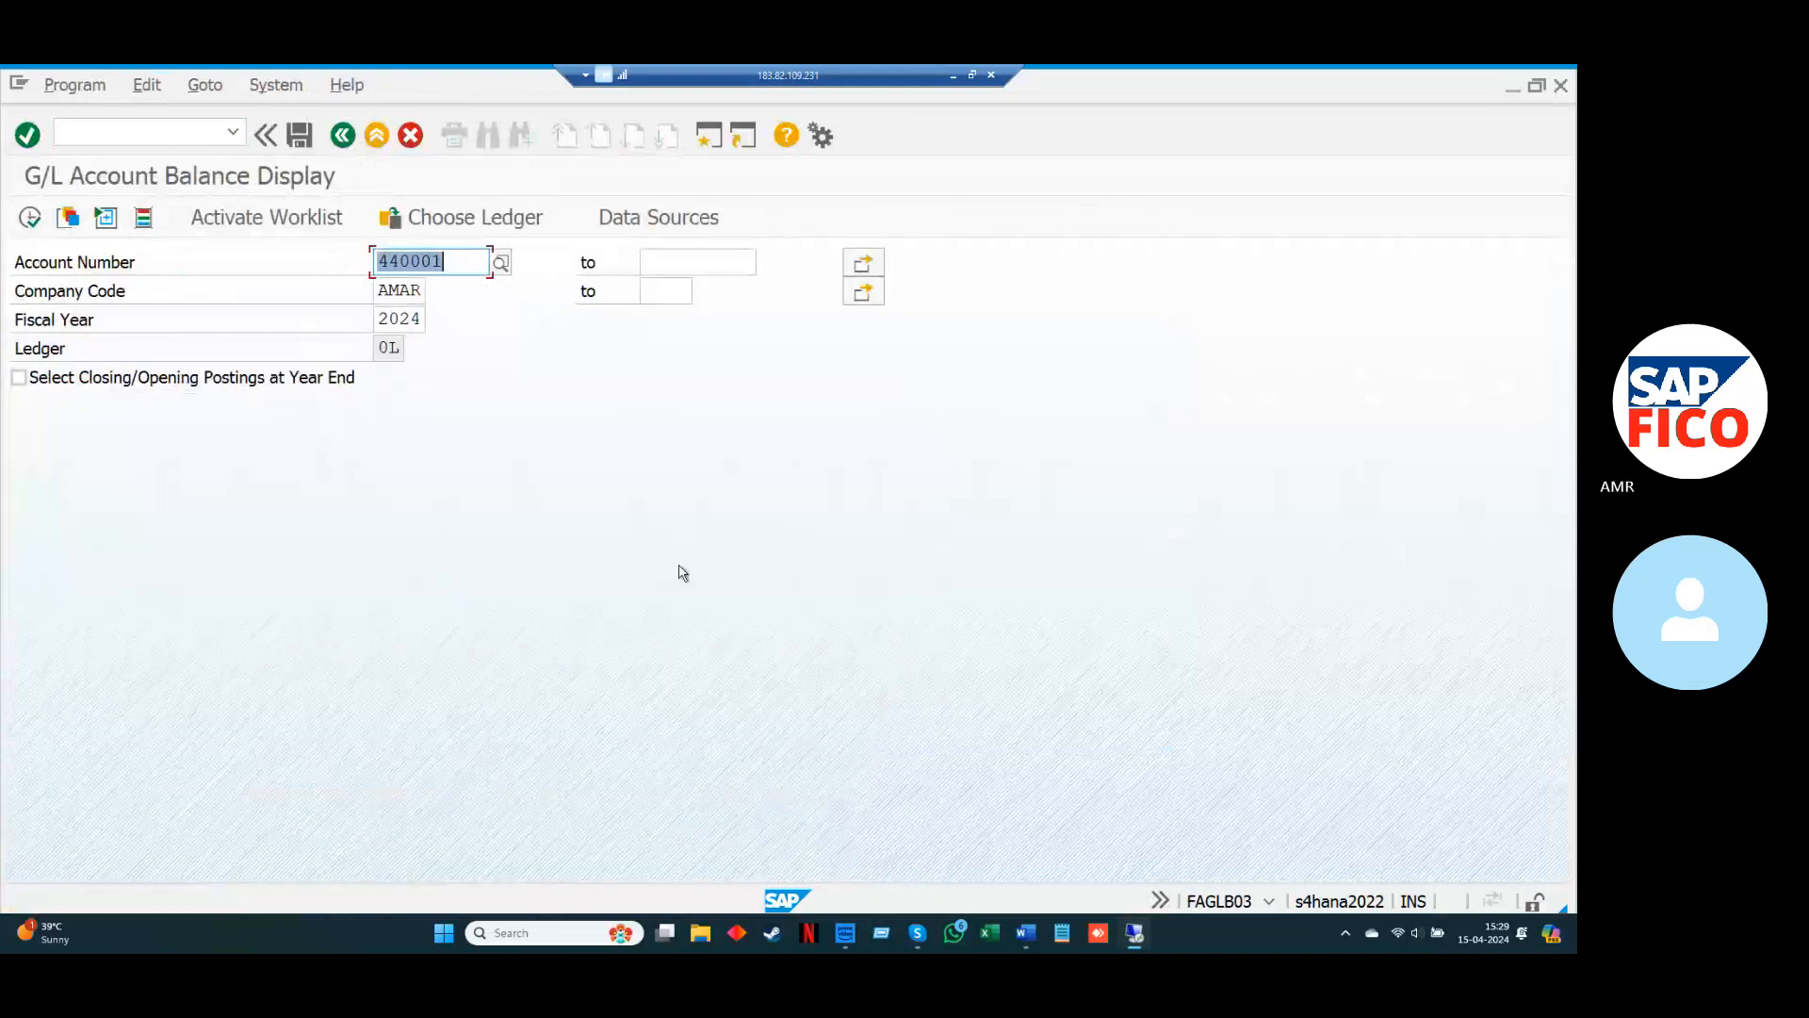
{"action": "key", "text": "F3"}
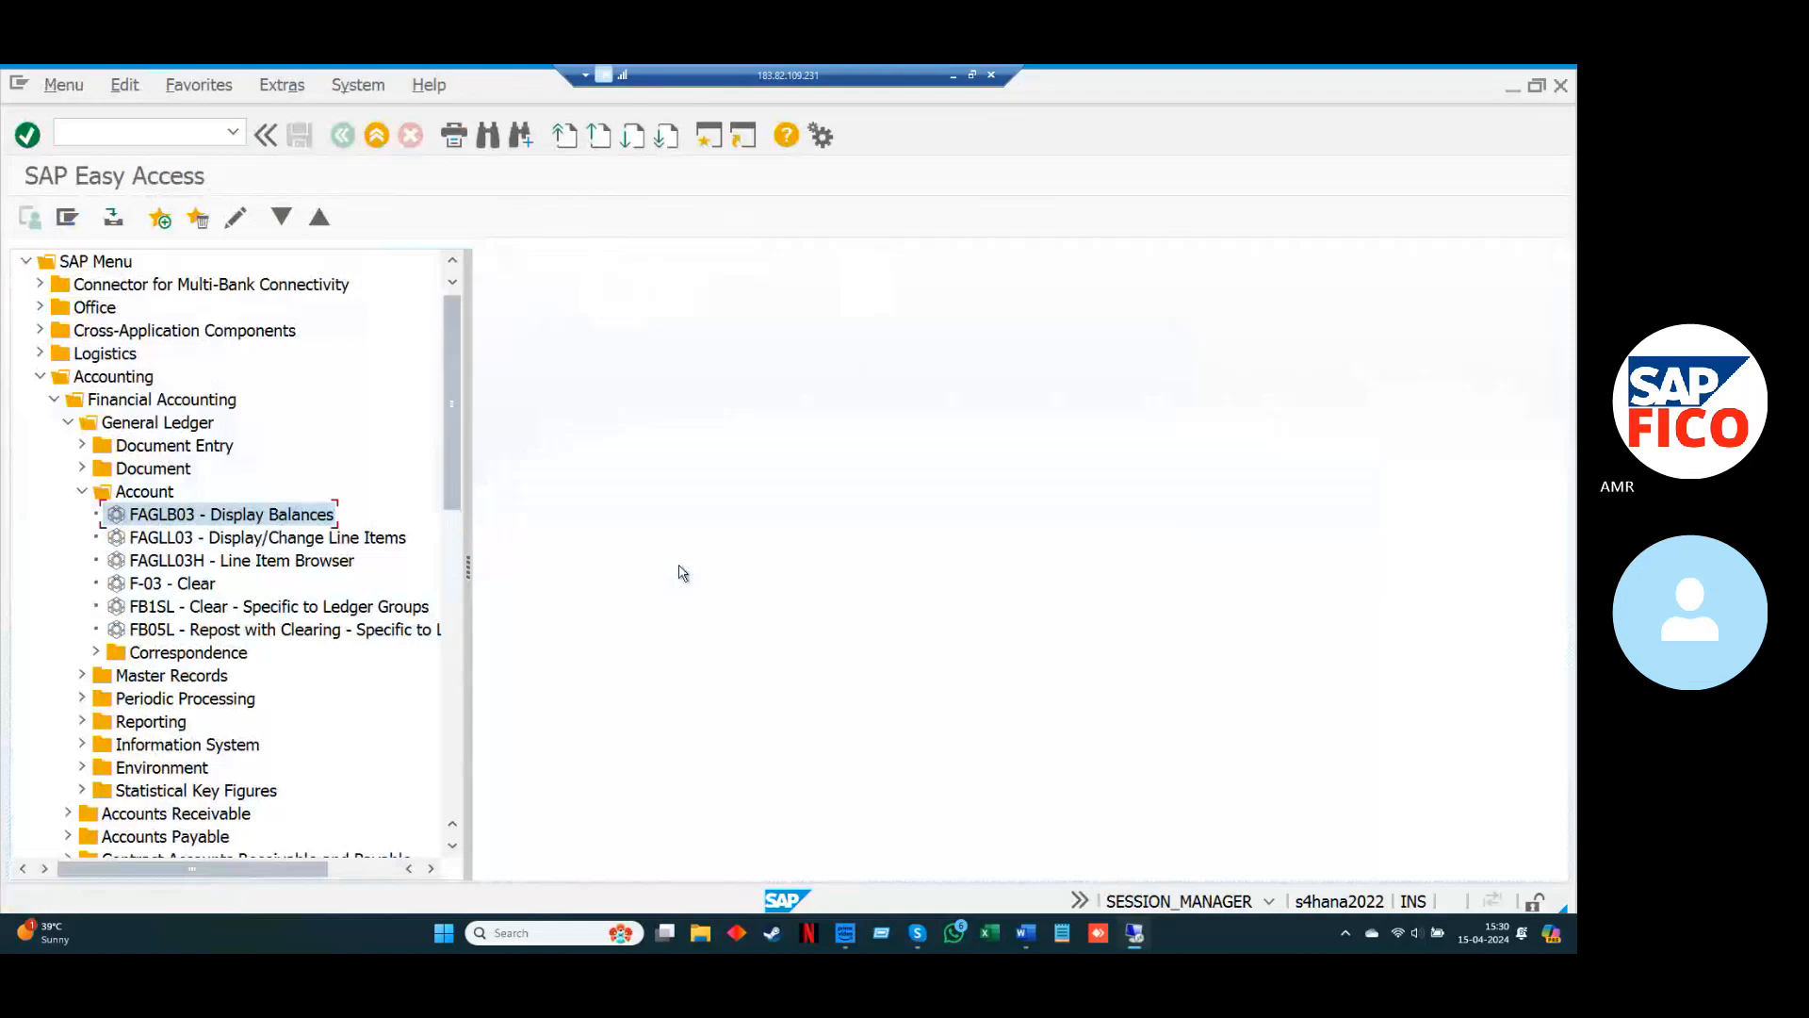
Open FB02 - Change from the General Ledger Document folder, view the line items of document 40 and return to SAP Easy Access.
{"action": "left_click", "coordinate": [83, 493]}
{"action": "left_click", "coordinate": [82, 469]}
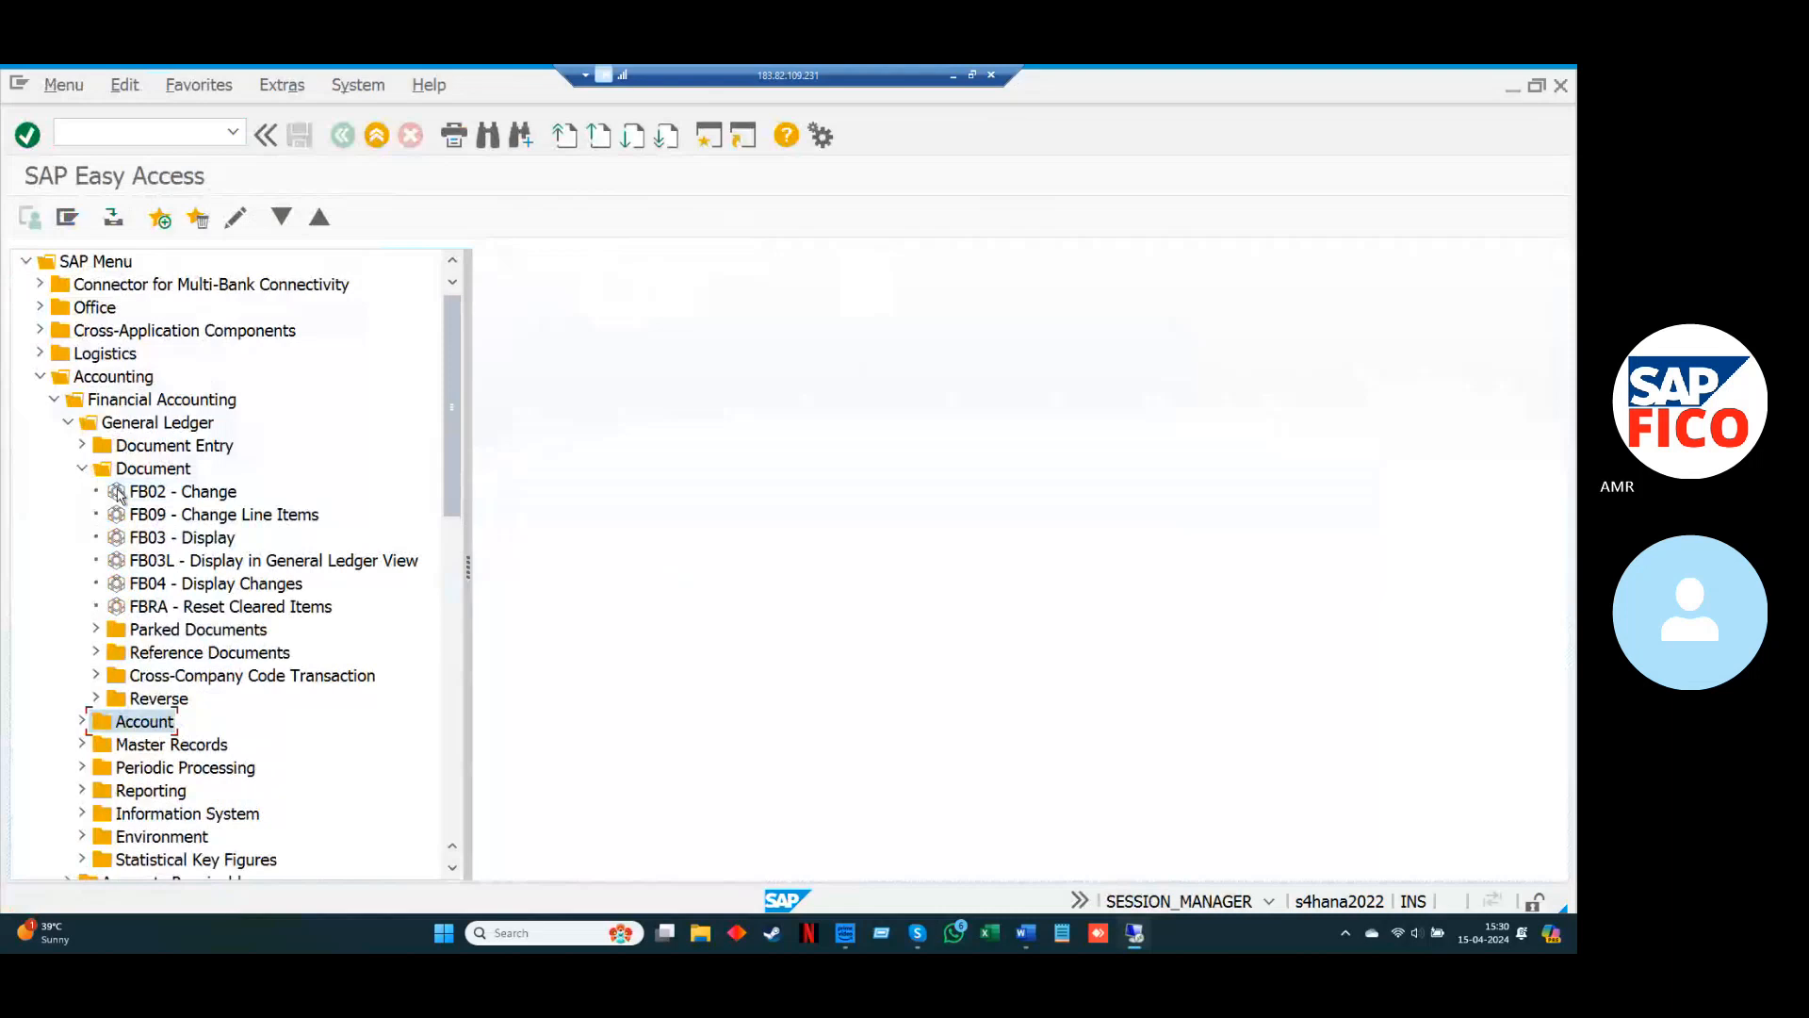
{"action": "double_click", "coordinate": [119, 493]}
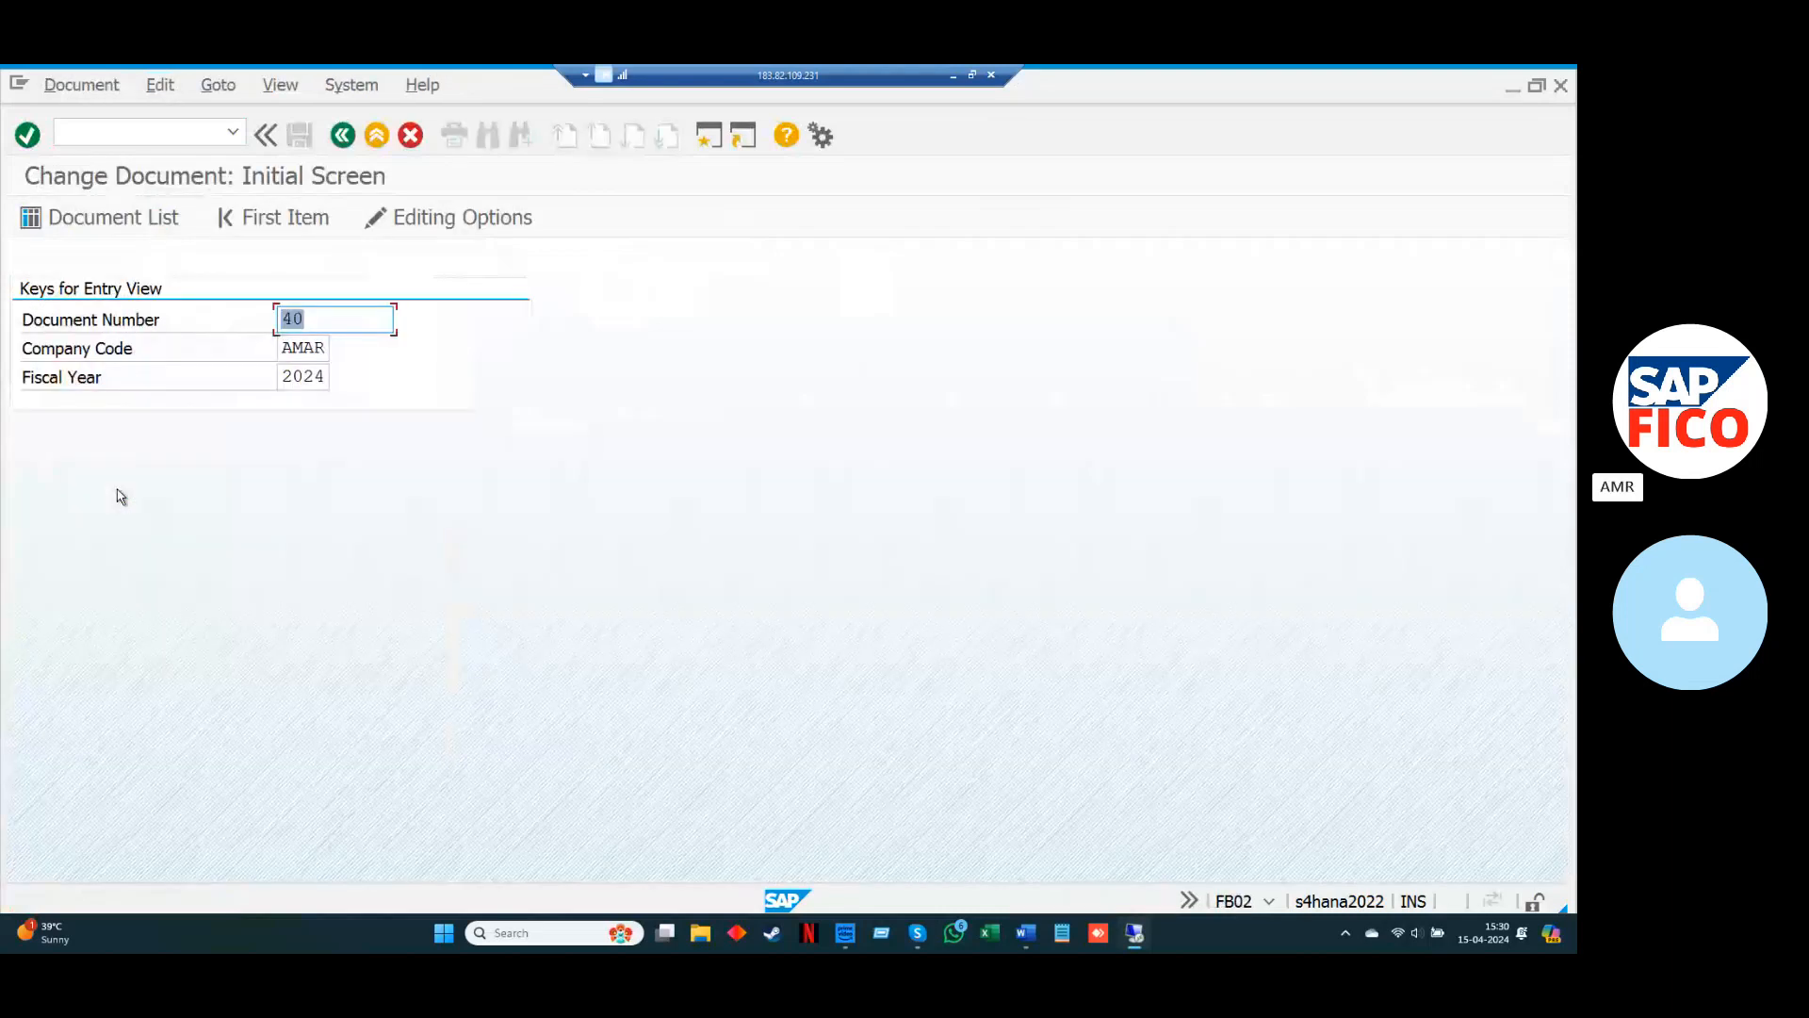
{"action": "key", "text": "Return"}
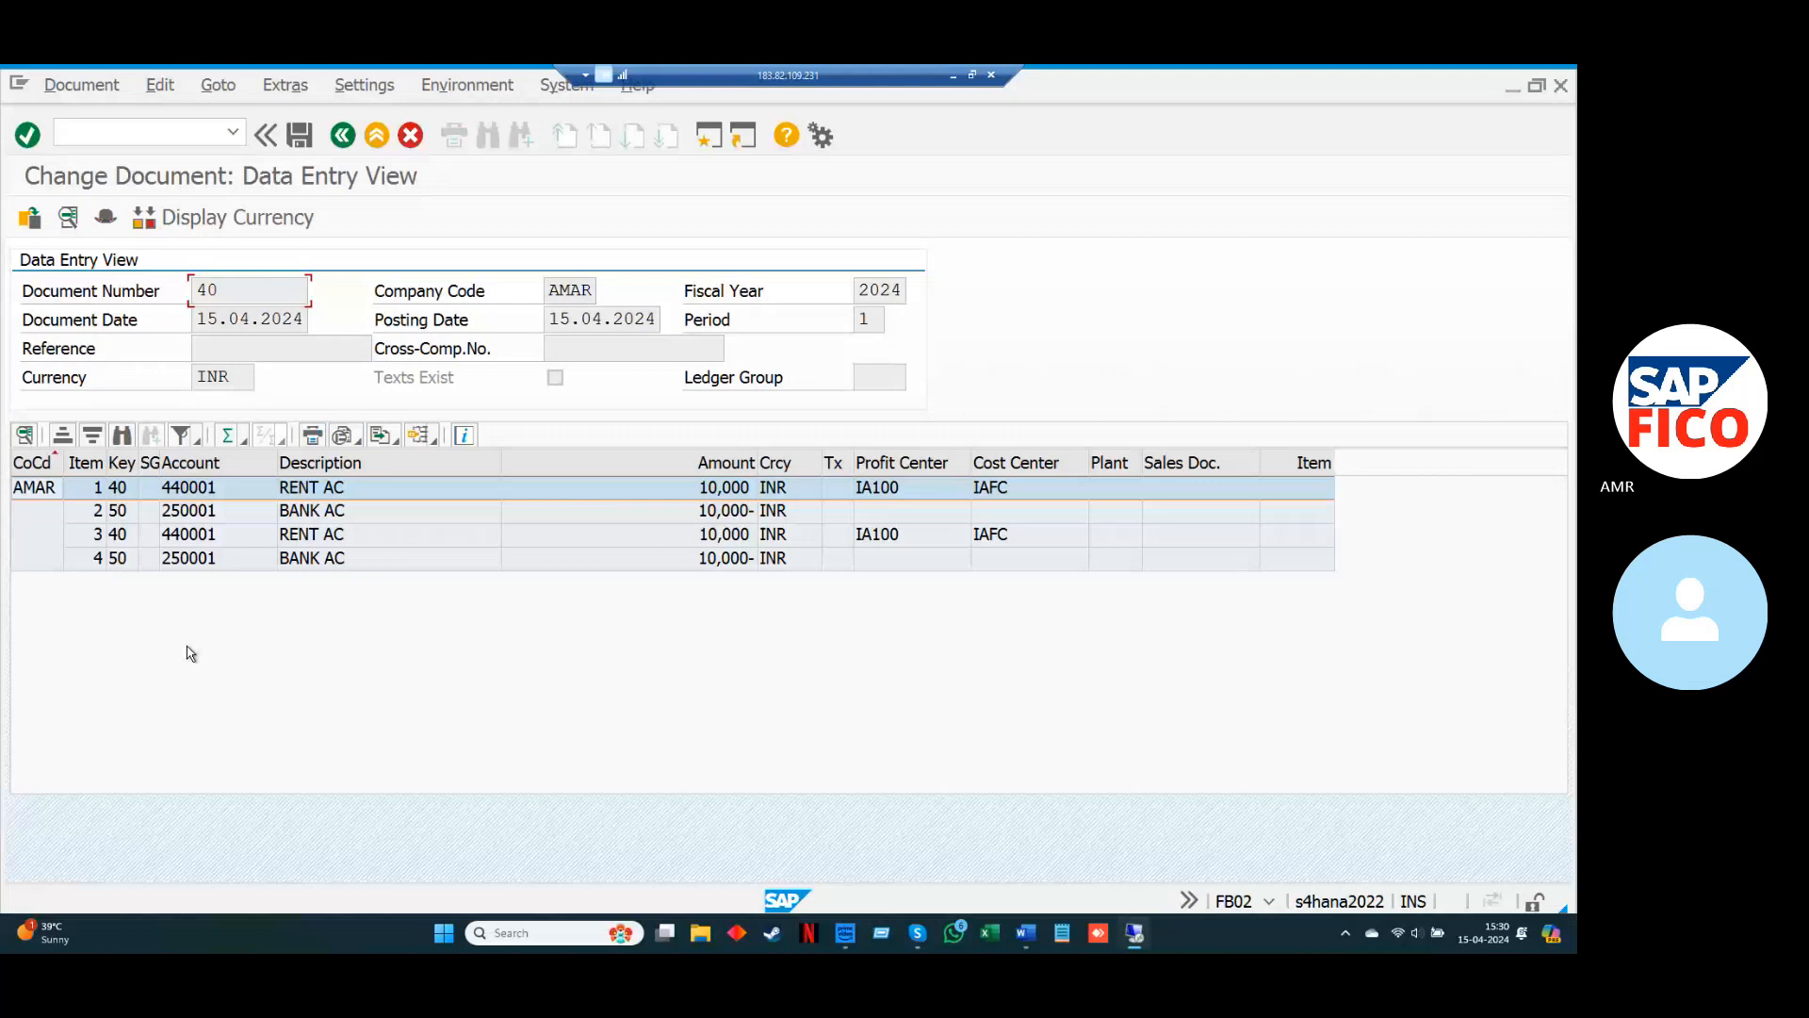
{"action": "key", "text": "F3"}
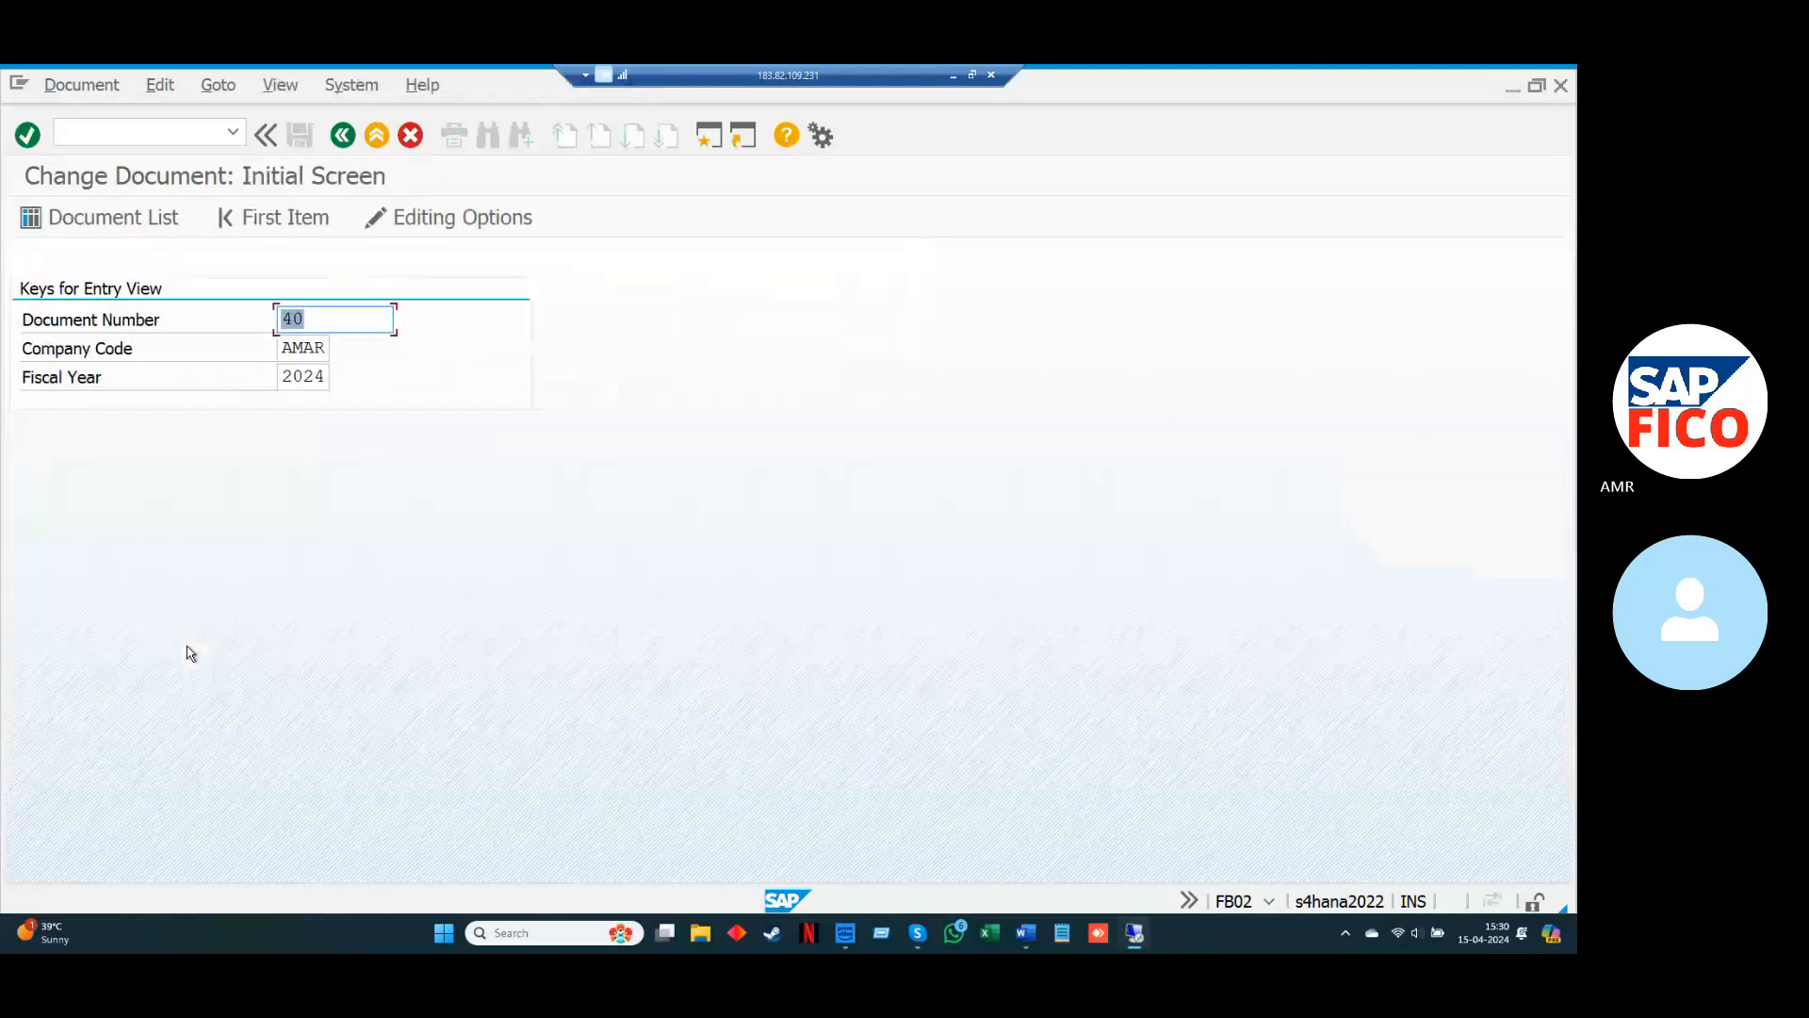
{"action": "key", "text": "F3"}
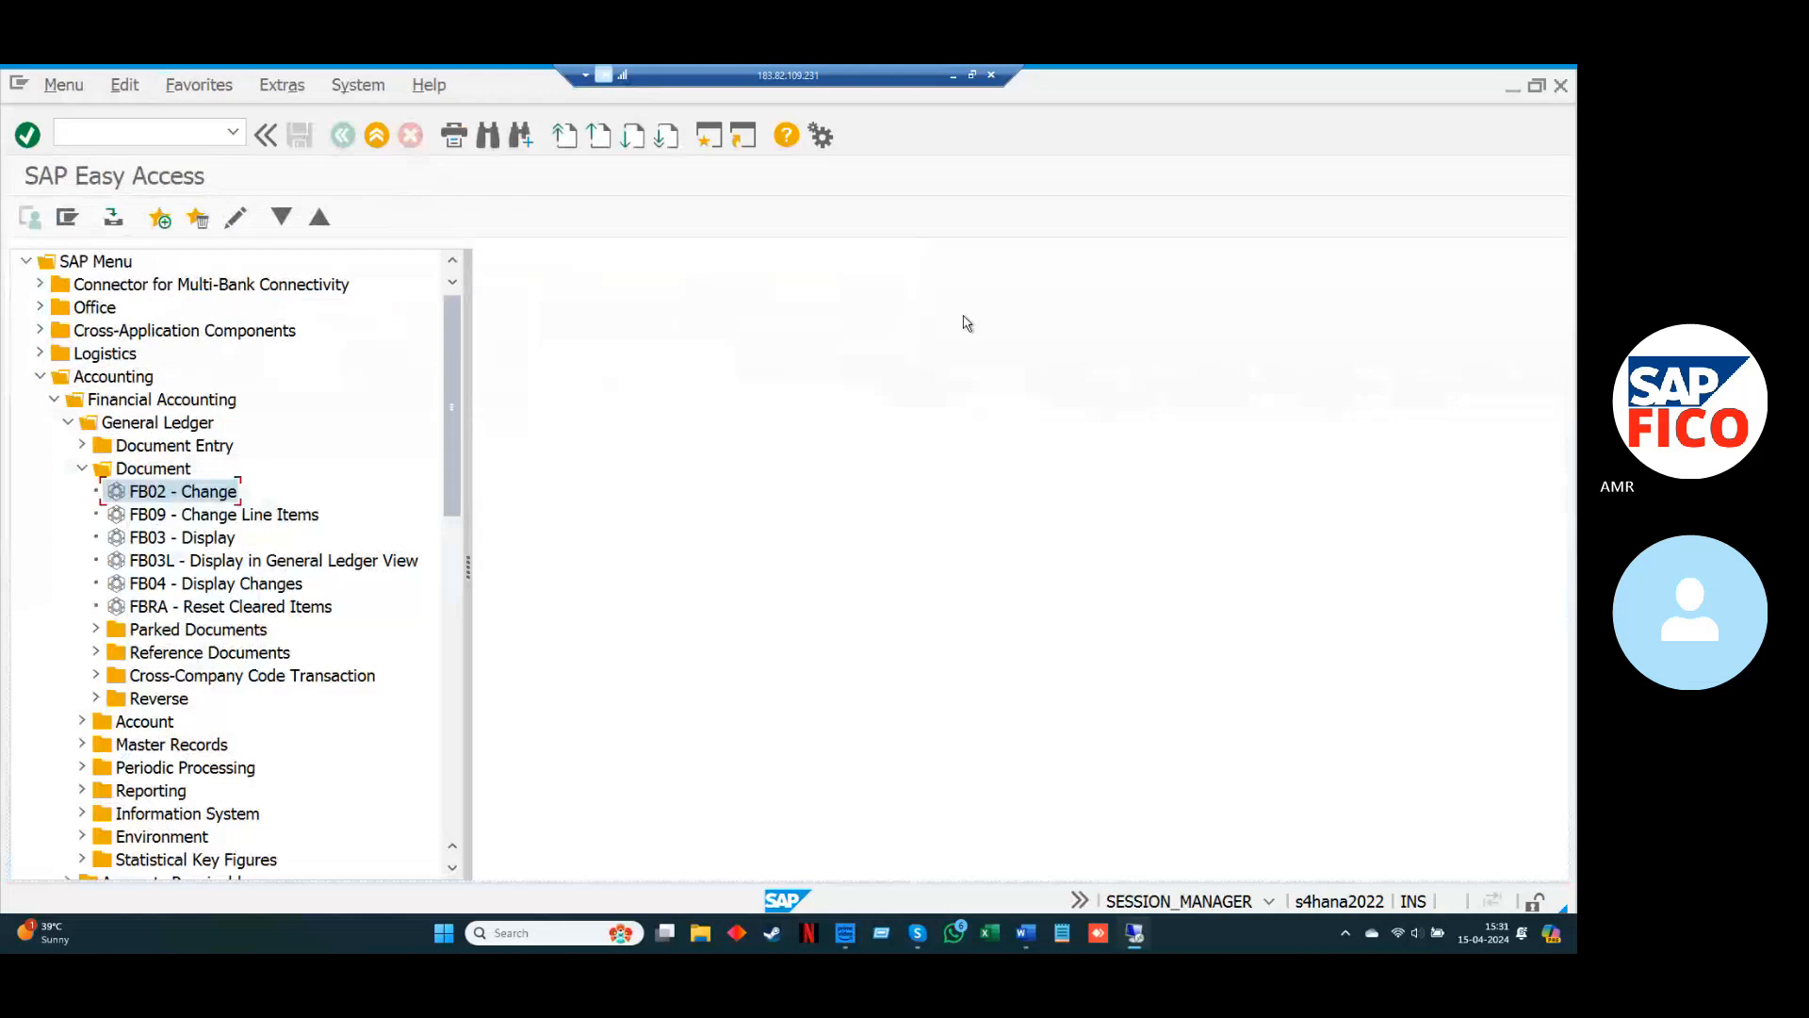
Switch to the Word notes and add the line "2.G/L ENTRY POSTING-FB50." below "1.POST WITH REFERRENCE.".
{"action": "left_click", "coordinate": [954, 79]}
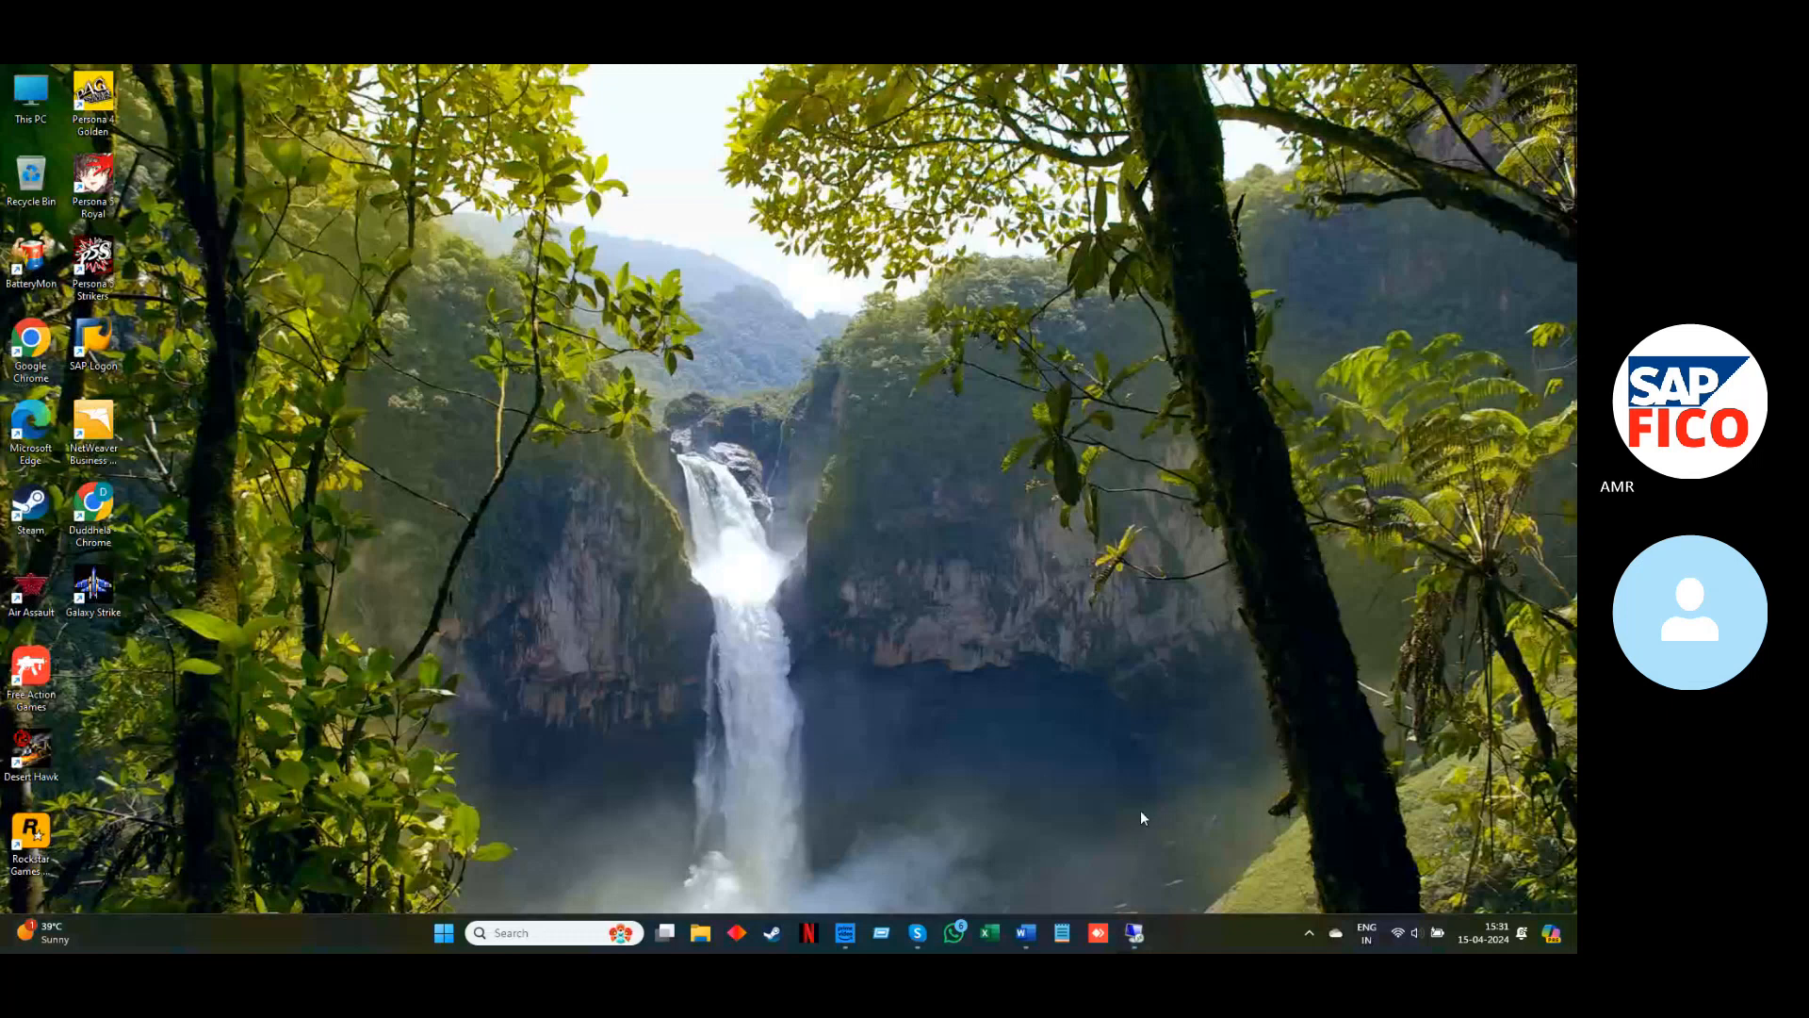
{"action": "mouse_move", "coordinate": [1028, 938]}
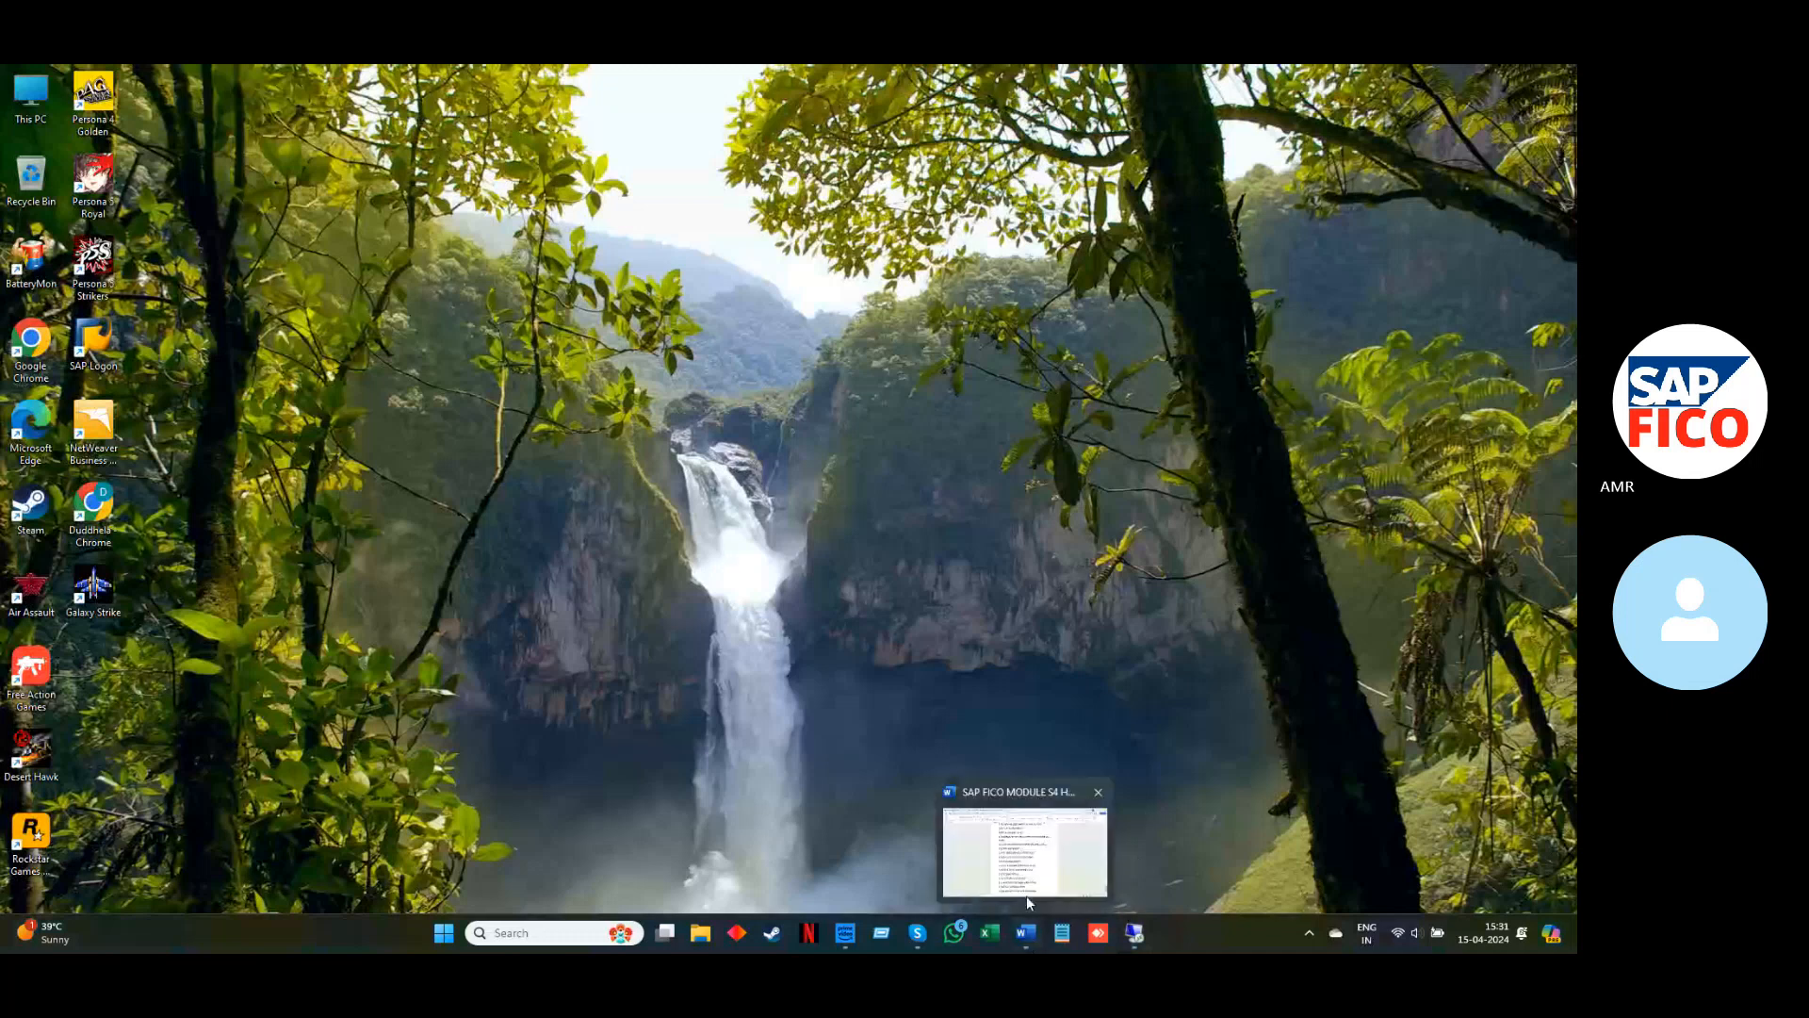
{"action": "left_click", "coordinate": [1027, 874]}
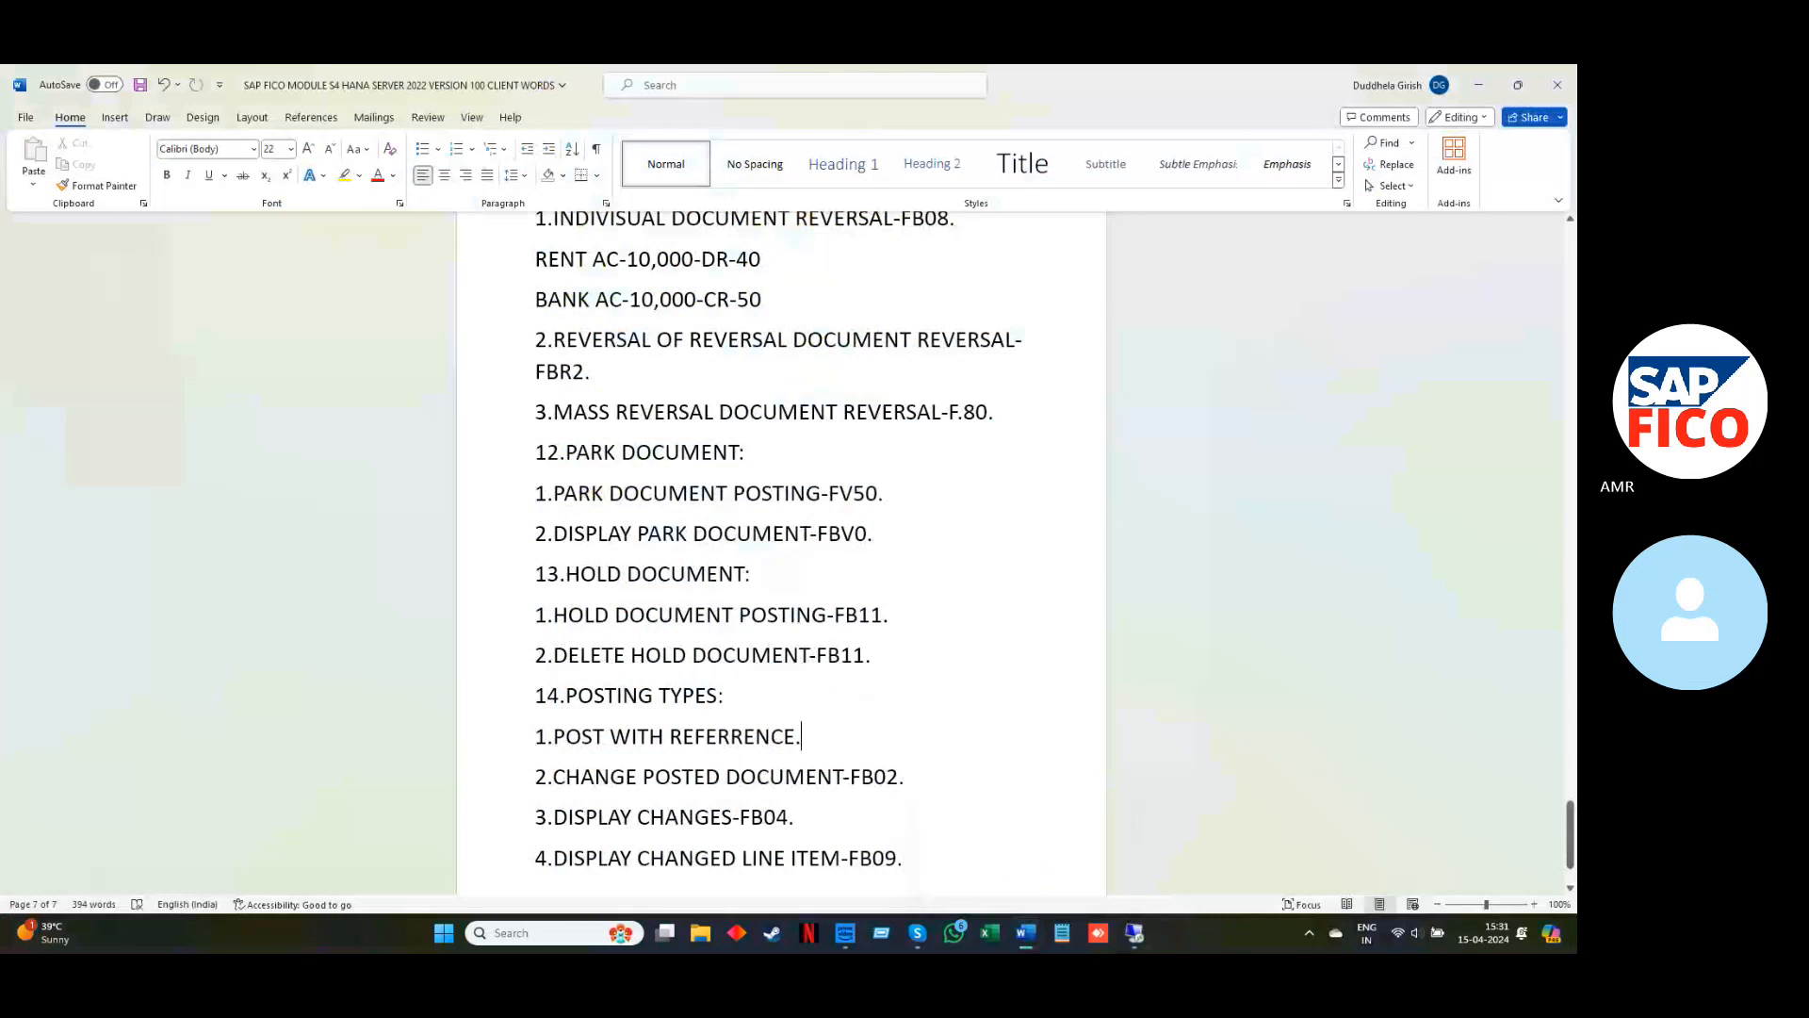
{"action": "key", "text": "Return"}
{"action": "type", "text": "2."}
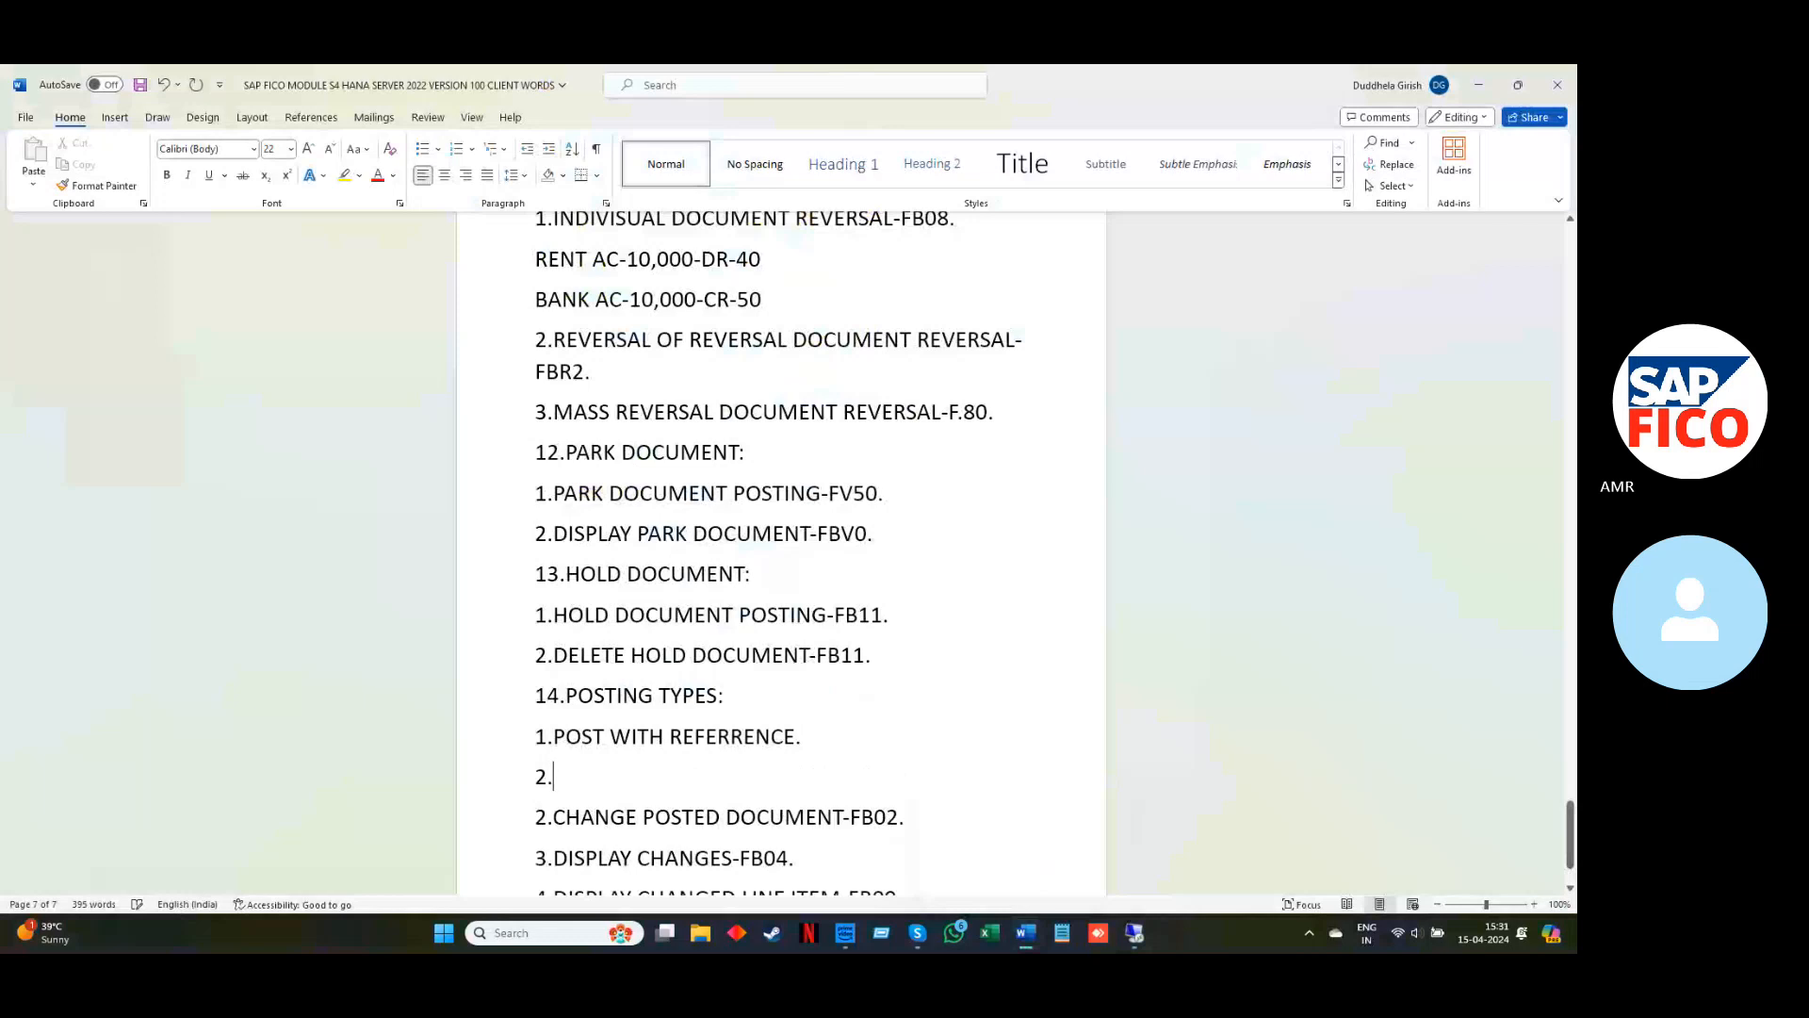
{"action": "type", "text": "G/L ENTRY POSTING"}
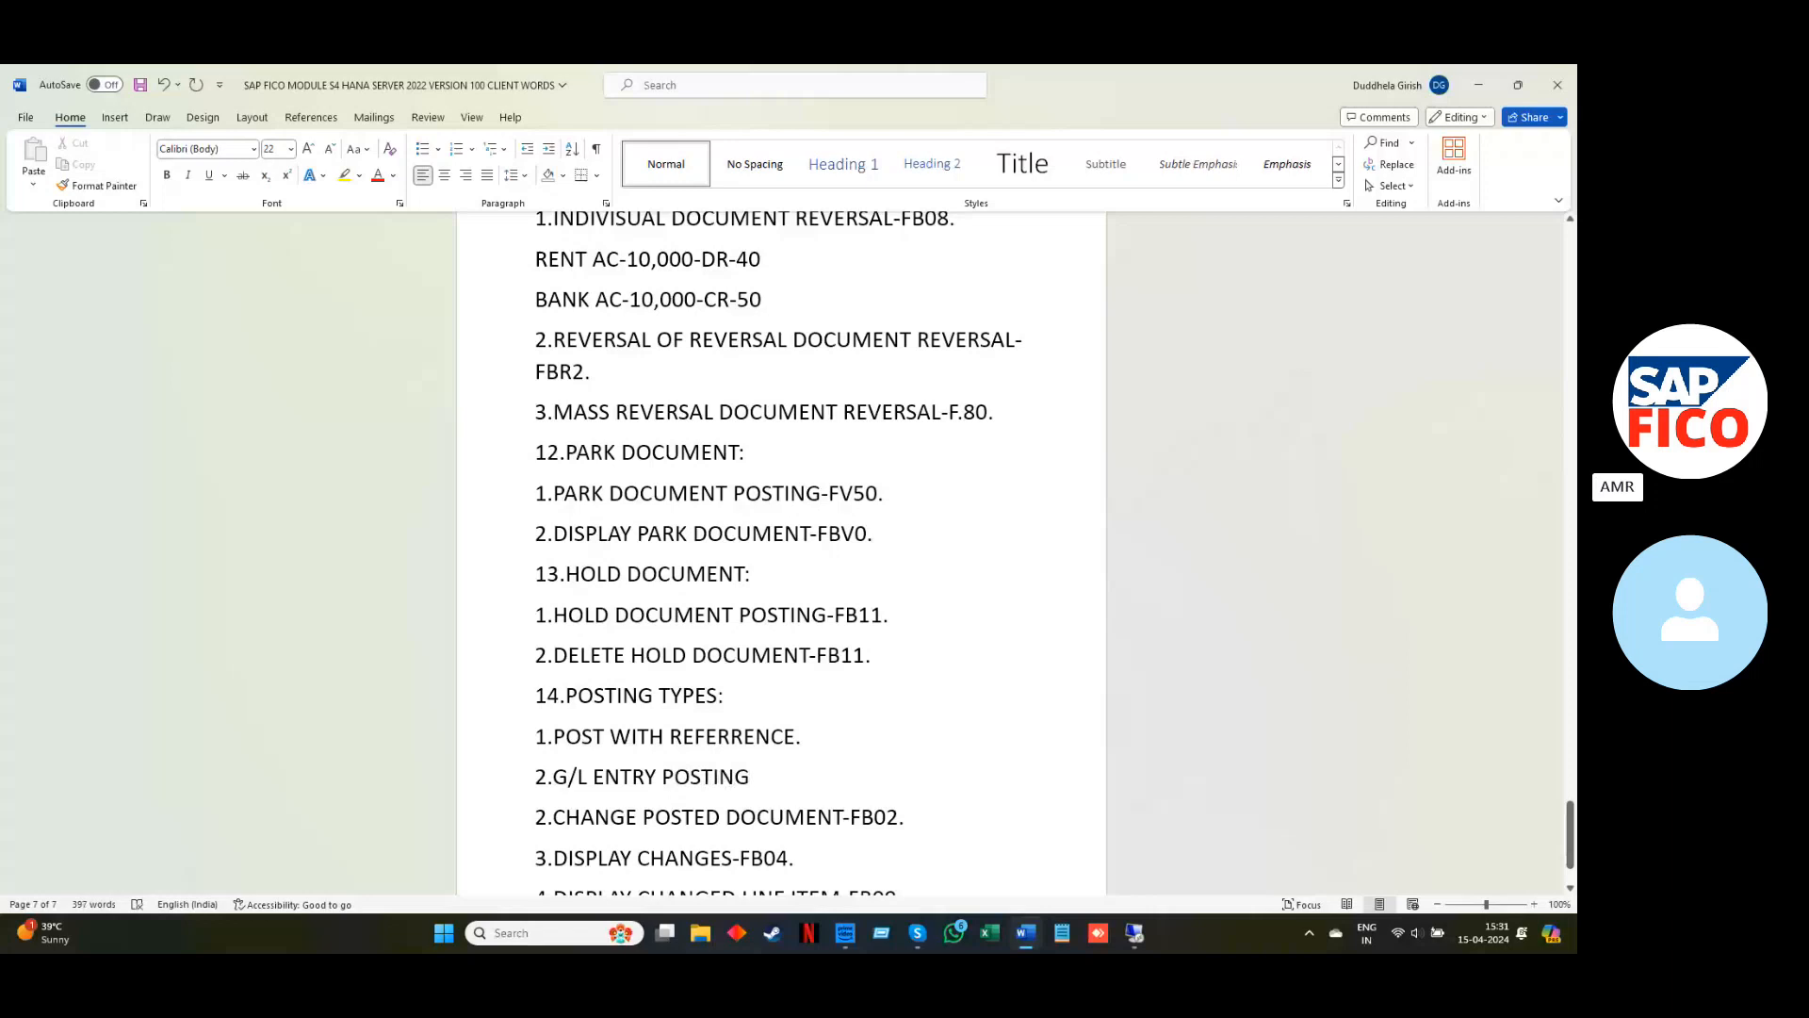
{"action": "type", "text": "-FB50."}
Add the line "3.FAST DATA ENTRY-F-02." below the G/L entry posting line.
{"action": "key", "text": "Return"}
{"action": "type", "text": "3"}
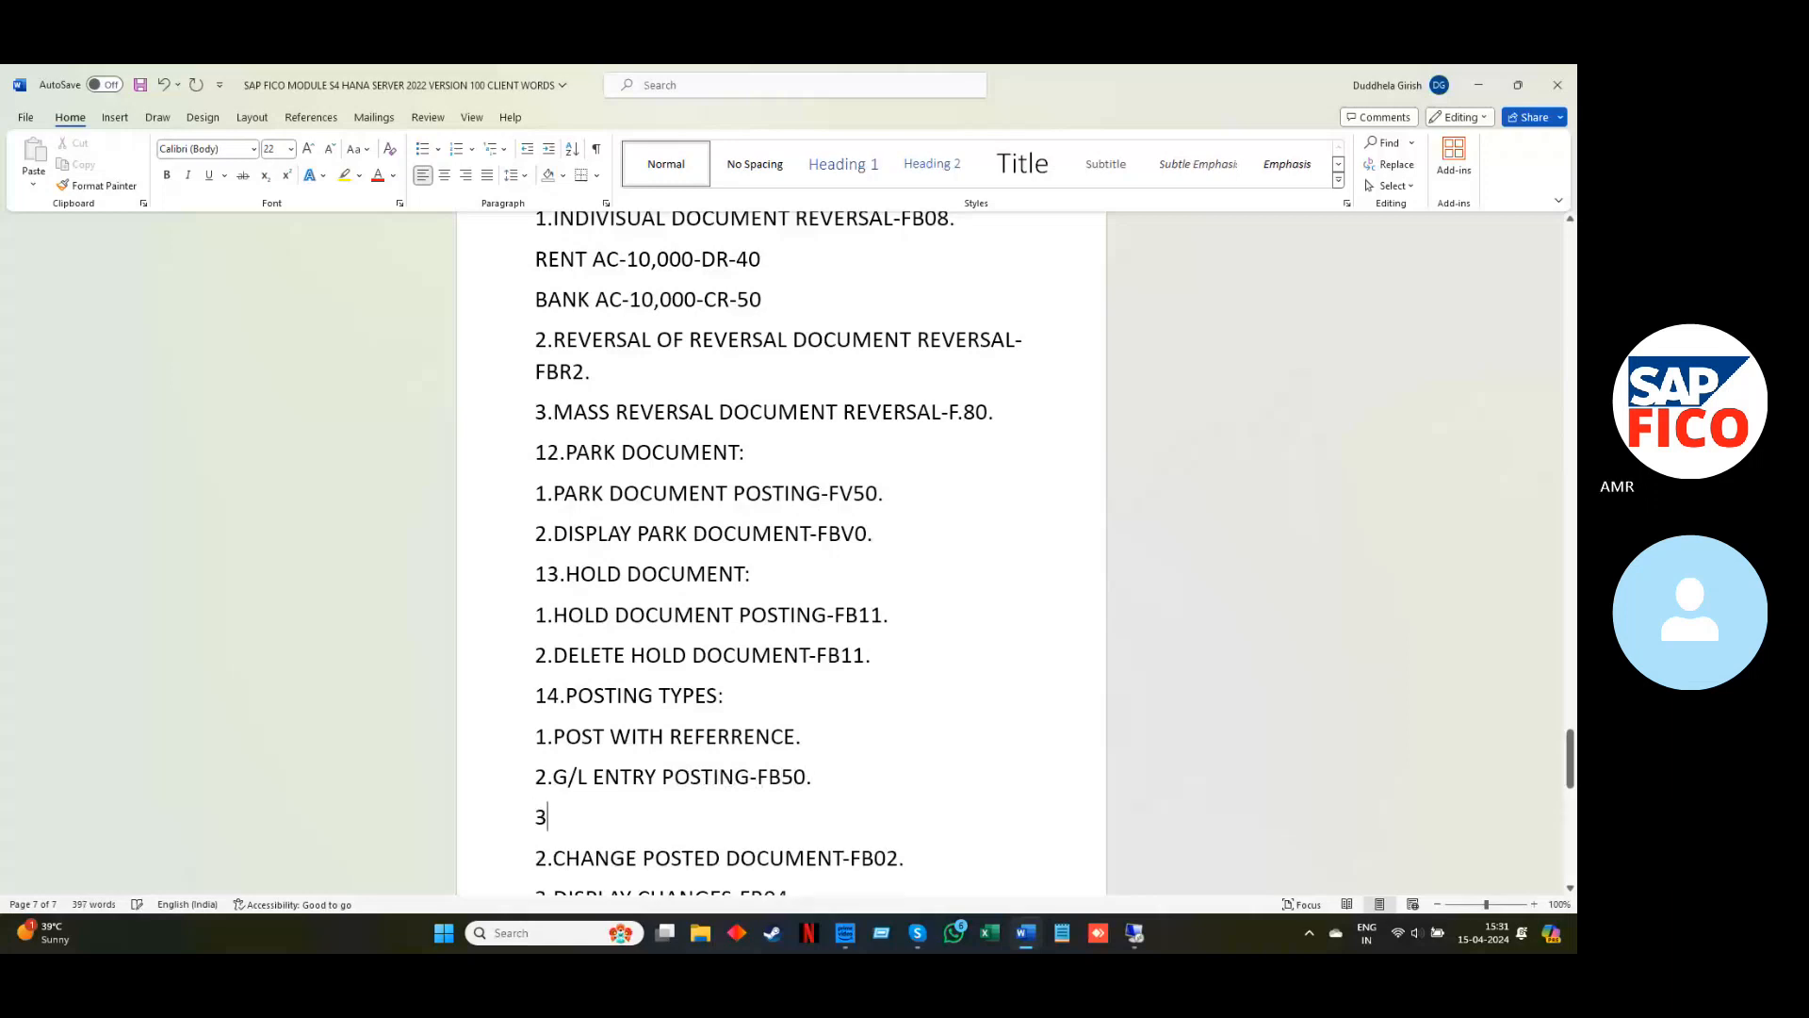
{"action": "type", "text": ".FA"}
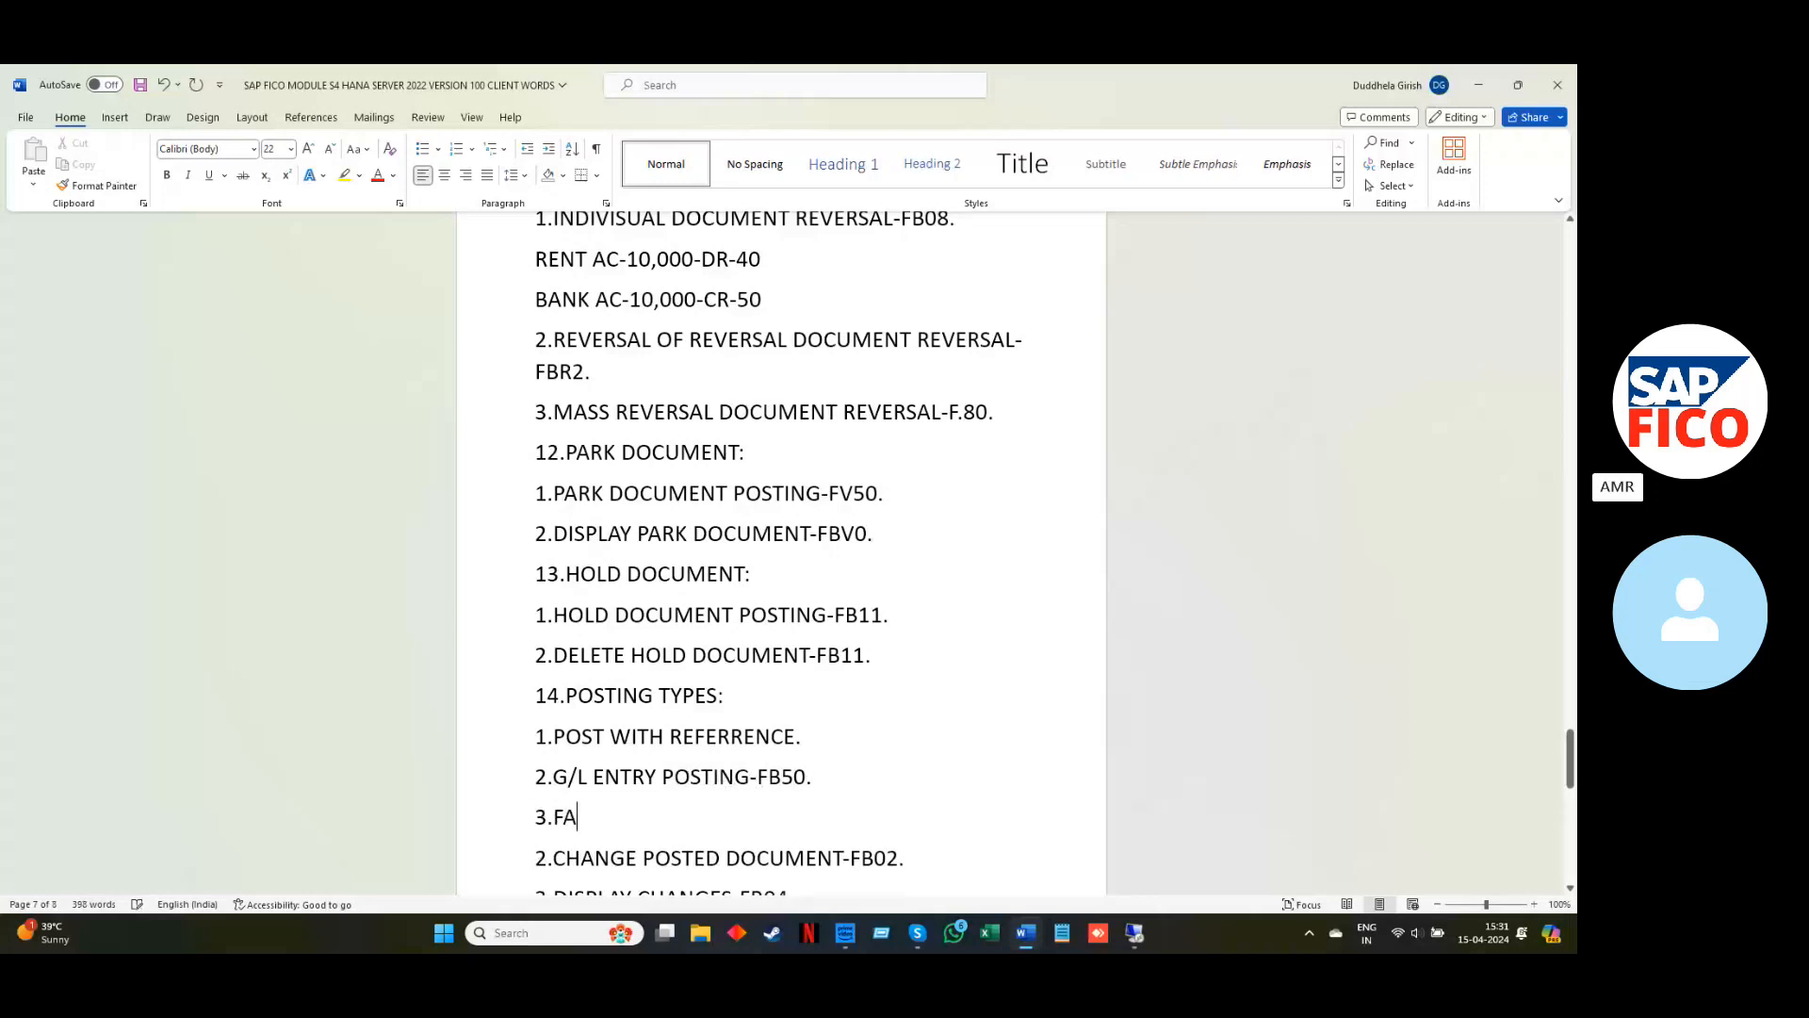
{"action": "type", "text": "ST DATA ENTRY-F-02"}
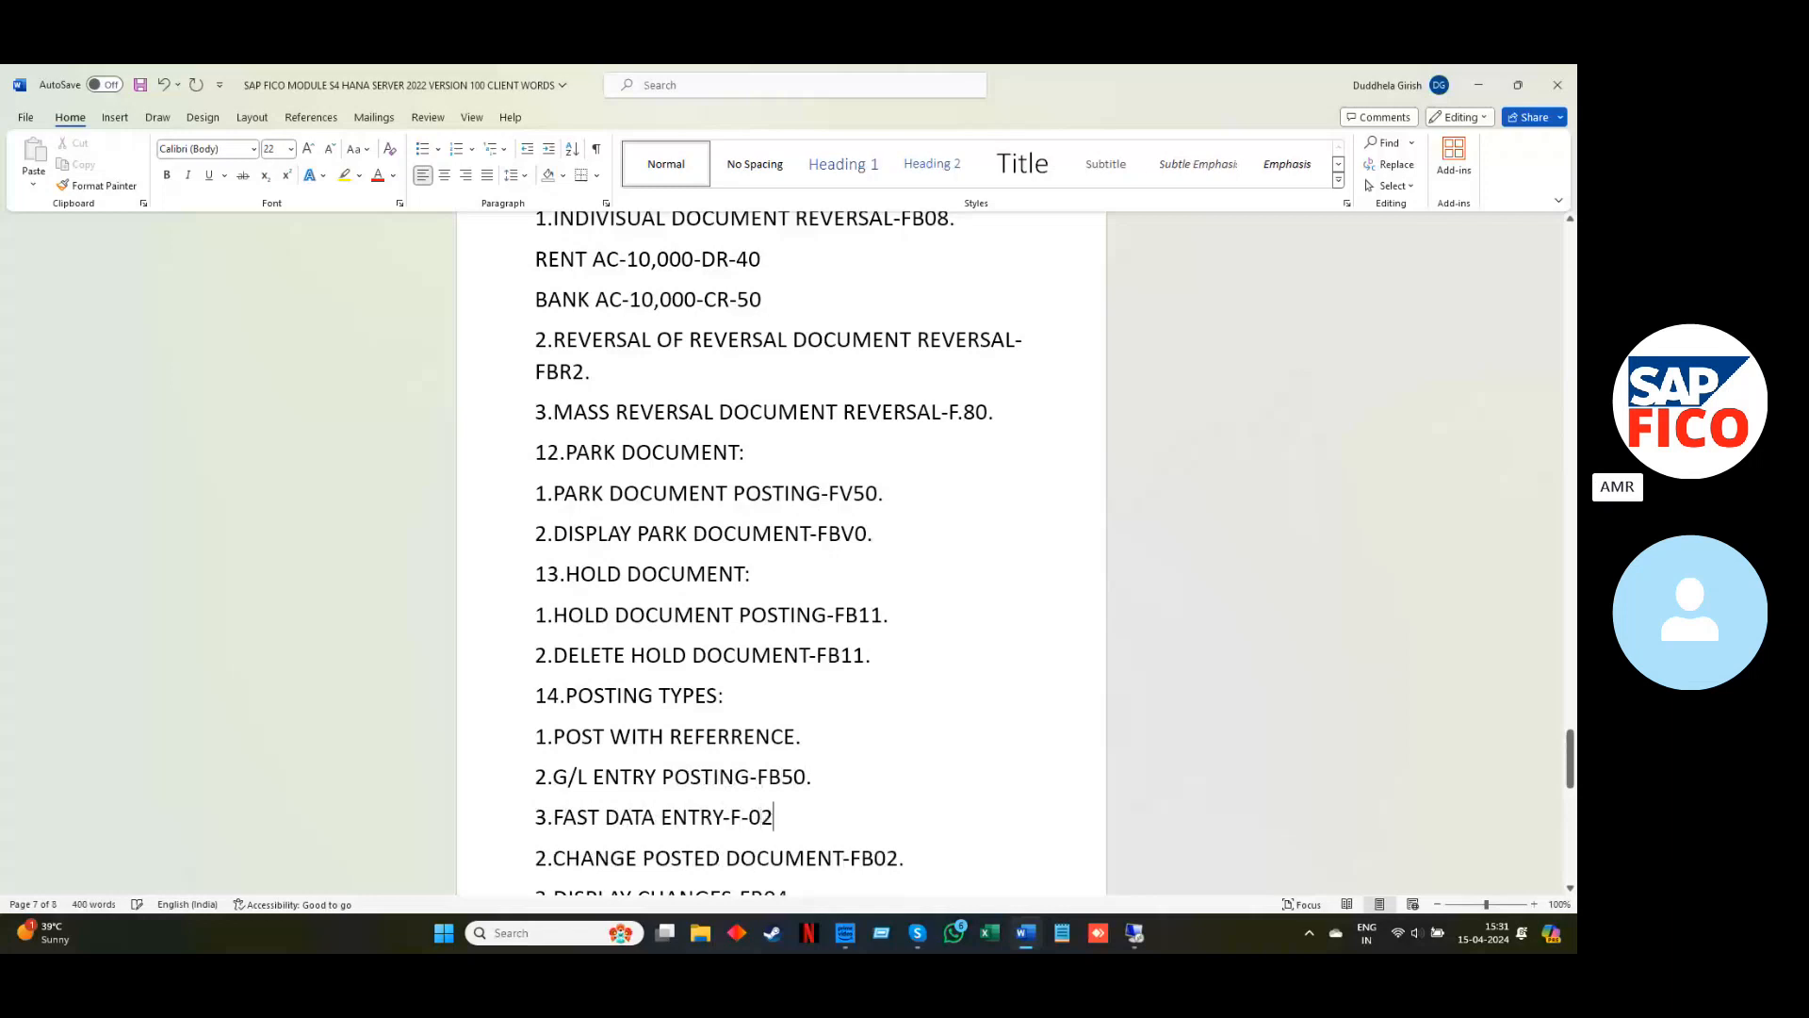
{"action": "type", "text": "."}
Renumber the change posted document, display changes and display changed line item entries as 4, 5 and 6.
{"action": "left_click", "coordinate": [549, 858]}
{"action": "key", "text": "BackSpace"}
{"action": "type", "text": "4"}
{"action": "key", "text": "Down"}
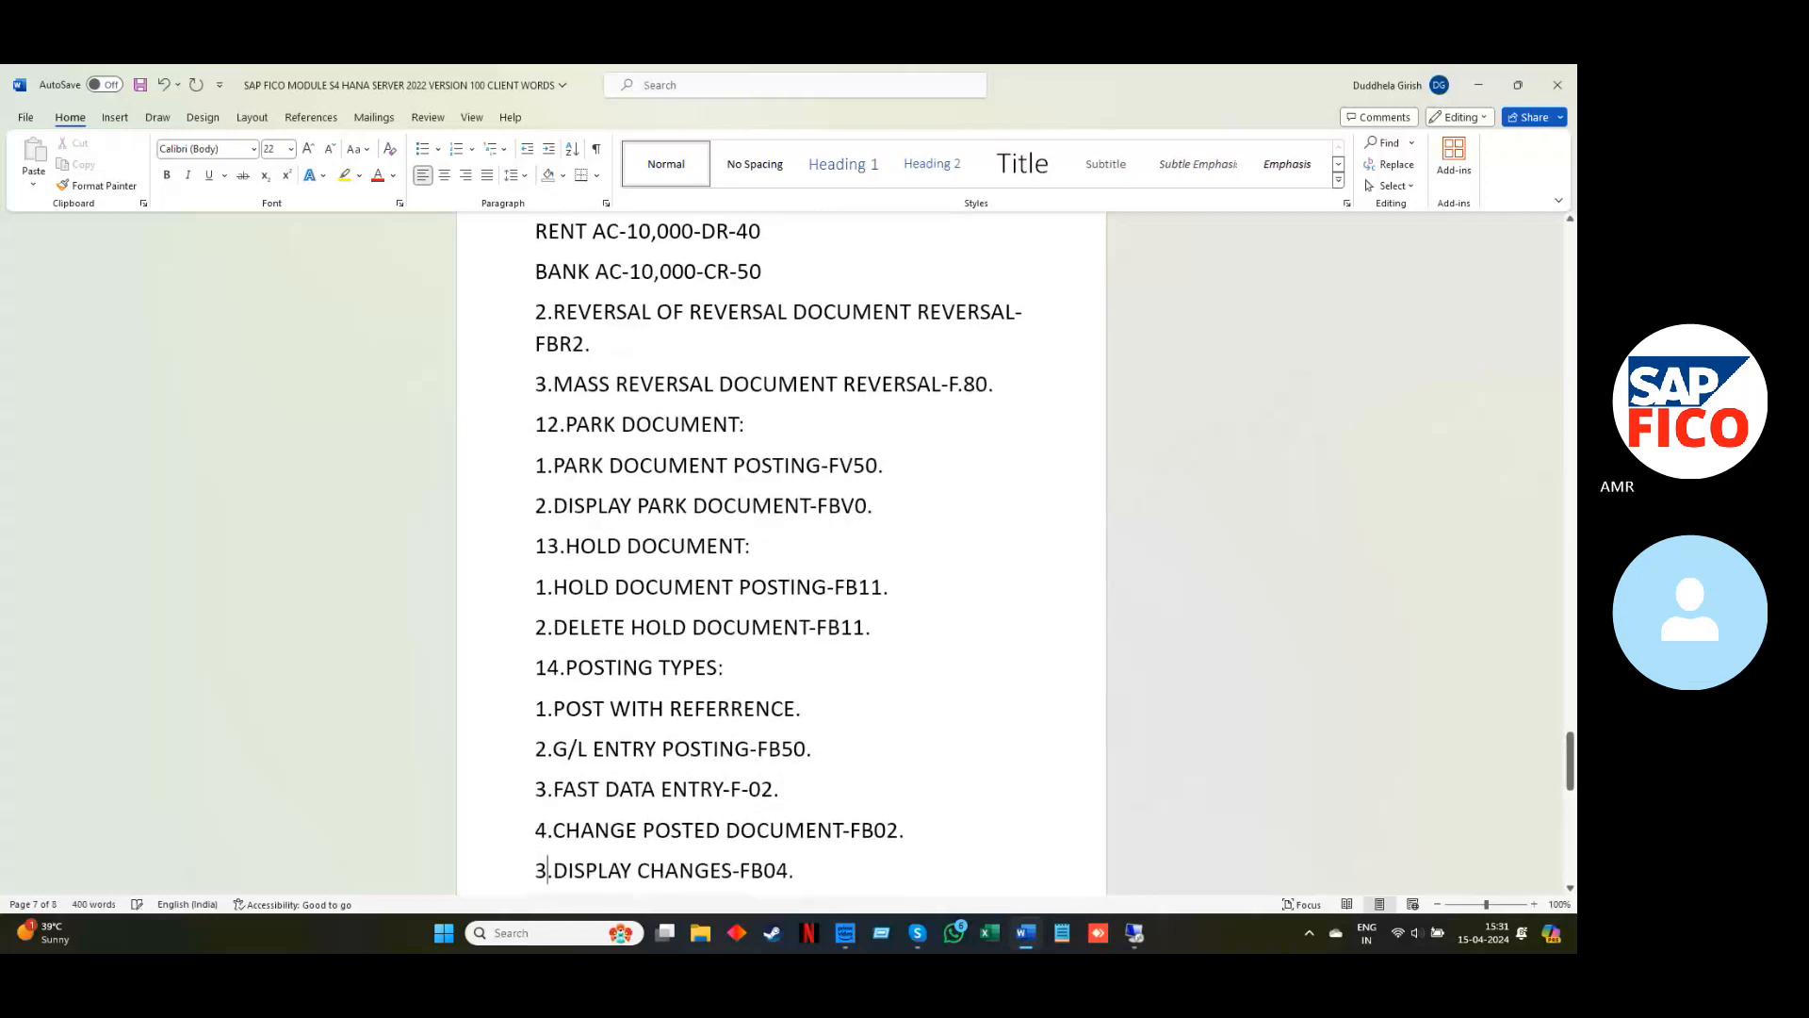
{"action": "key", "text": "BackSpace"}
{"action": "type", "text": "5"}
{"action": "key", "text": "Down"}
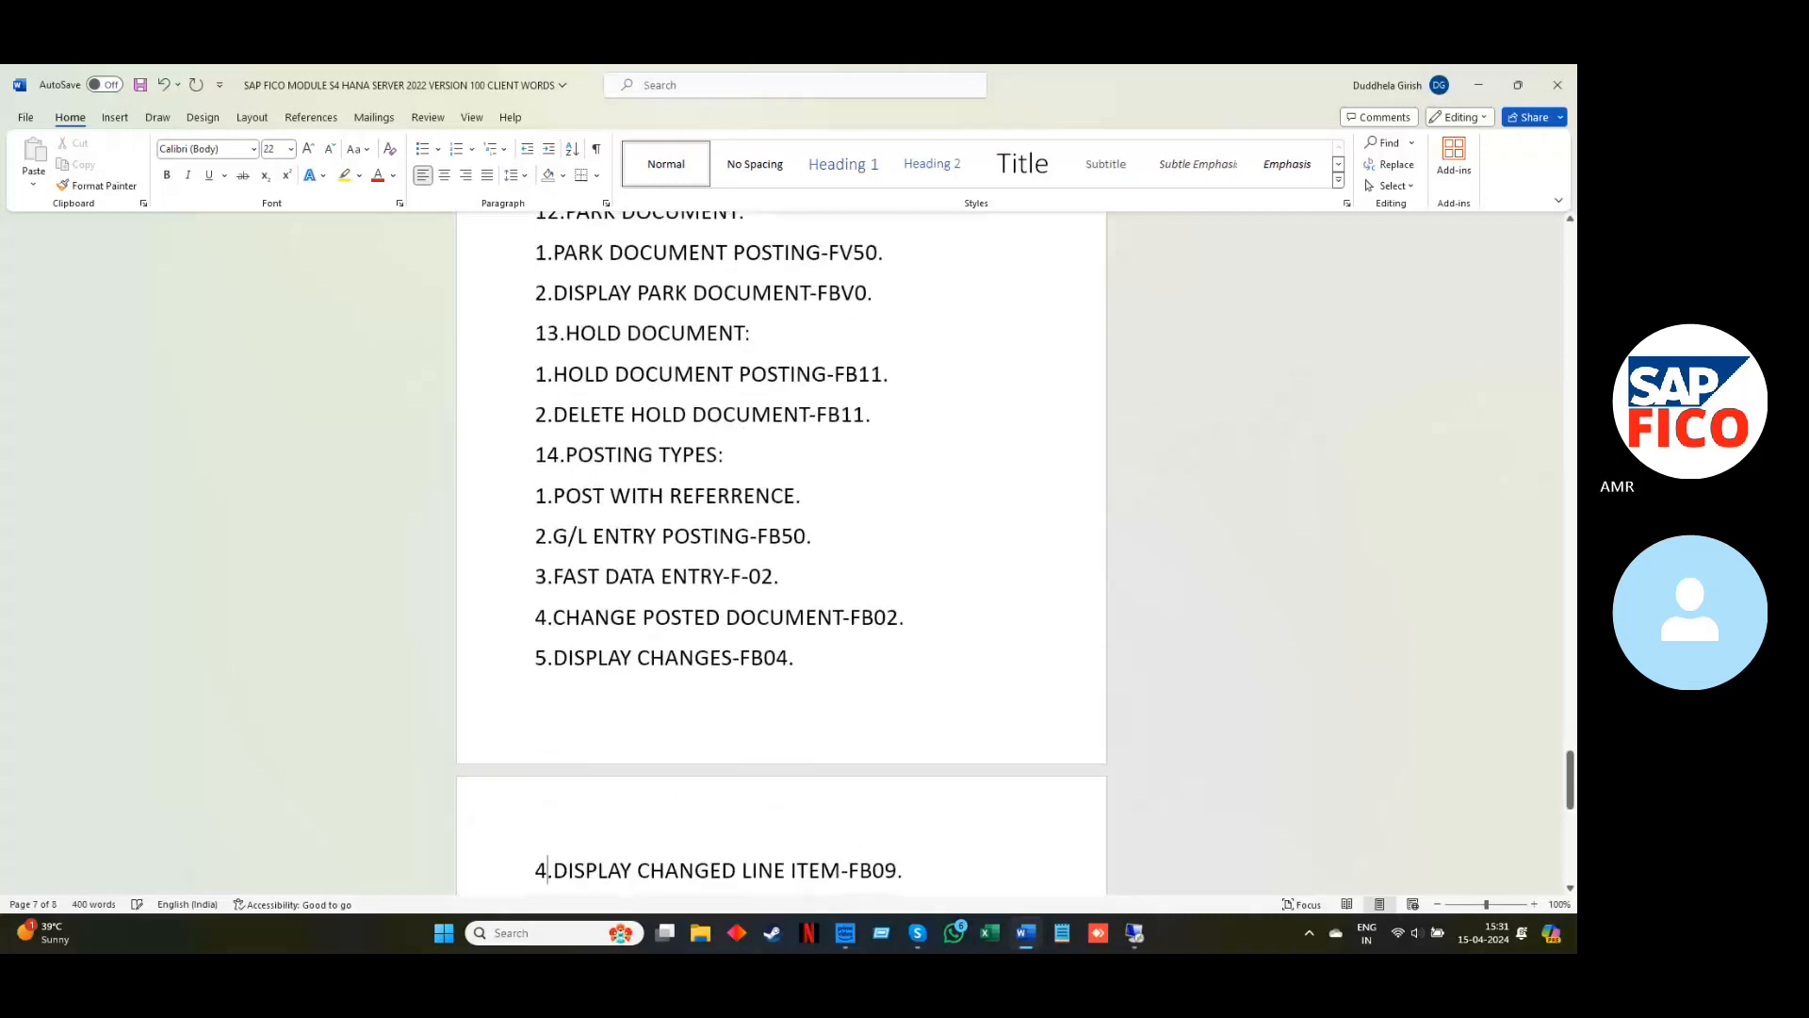
{"action": "key", "text": "BackSpace"}
{"action": "type", "text": "6"}
{"action": "key", "text": "Right"}
{"action": "key", "text": "Right"}
{"action": "key", "text": "Right"}
{"action": "key", "text": "Right"}
{"action": "key", "text": "Right"}
{"action": "key", "text": "Right"}
{"action": "key", "text": "Right"}
{"action": "key", "text": "Right"}
{"action": "key", "text": "Right"}
{"action": "key", "text": "Right"}
{"action": "key", "text": "Right"}
Minimize the Word notes and switch to the Skype call window.
{"action": "left_click", "coordinate": [1477, 84]}
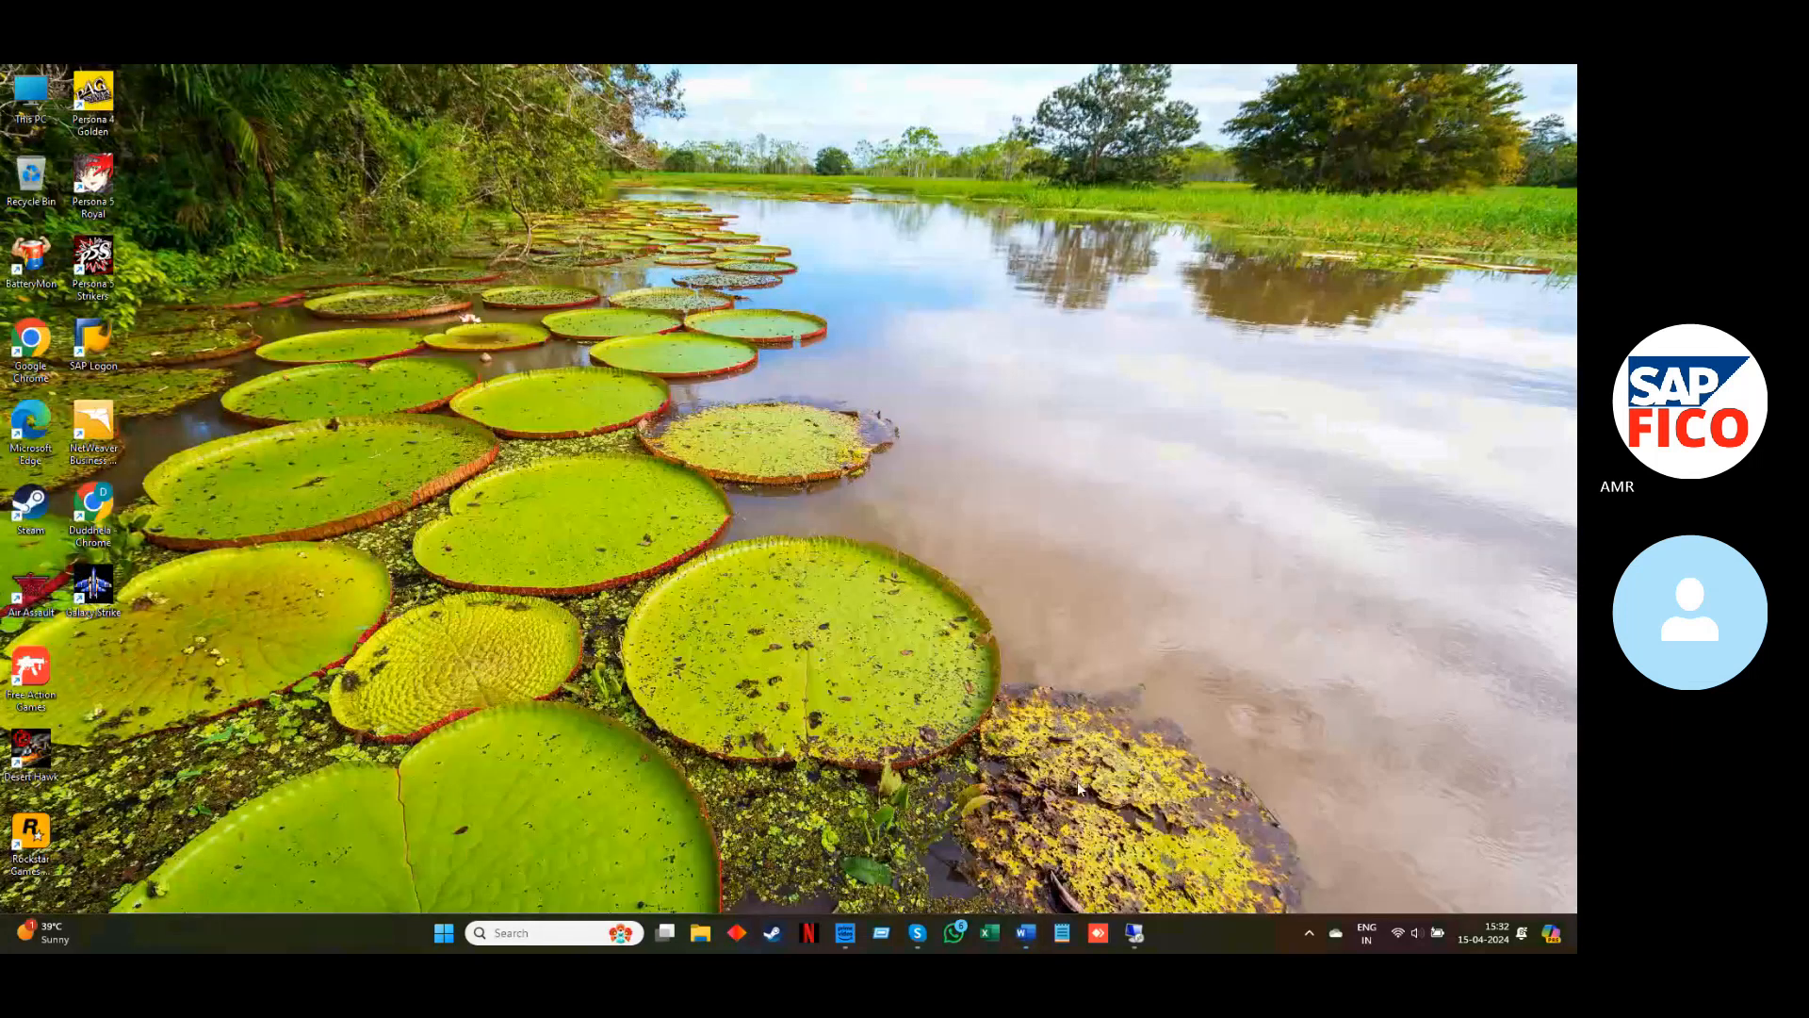
{"action": "mouse_move", "coordinate": [917, 931]}
{"action": "left_click", "coordinate": [917, 882]}
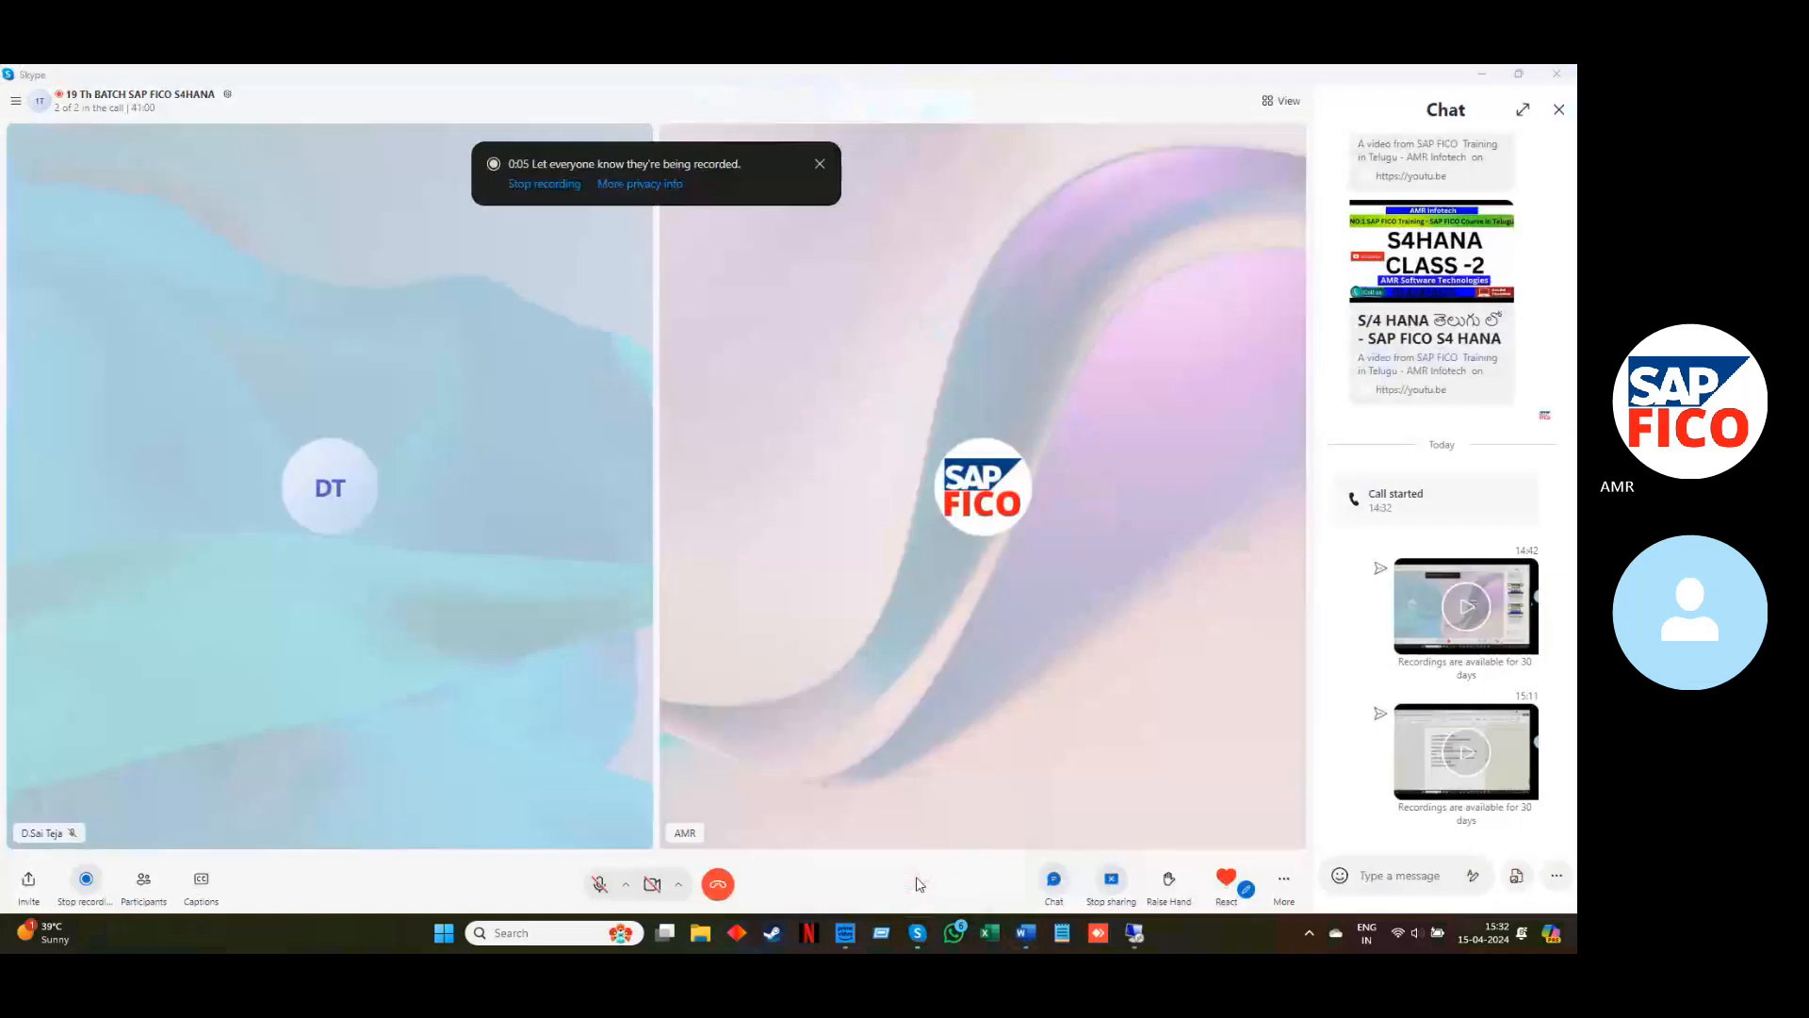